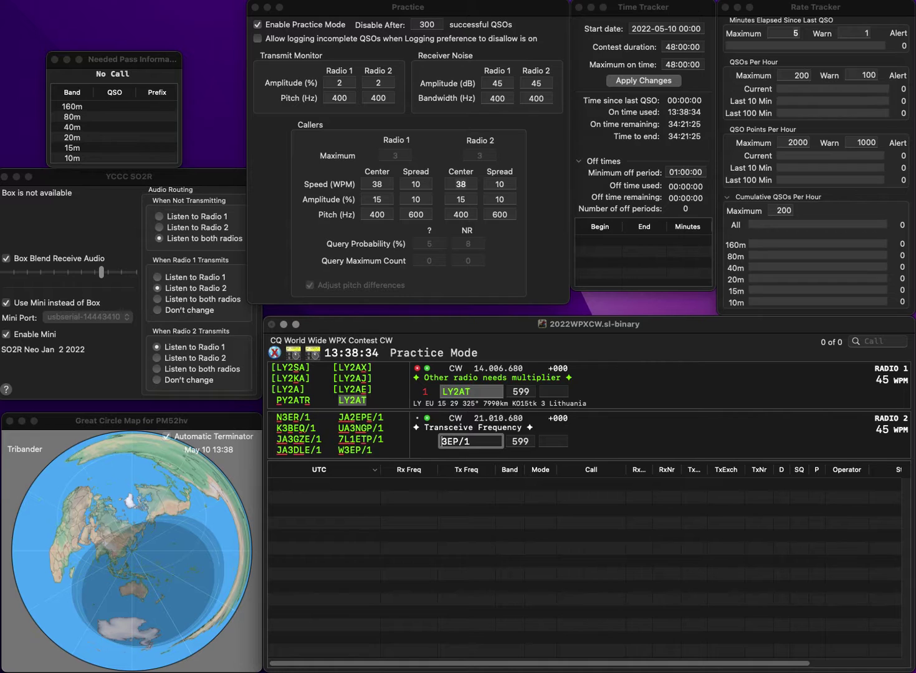
Log LY2AT with 593 received, and send the exchange to the corrected call W3EP/1
key(Return)
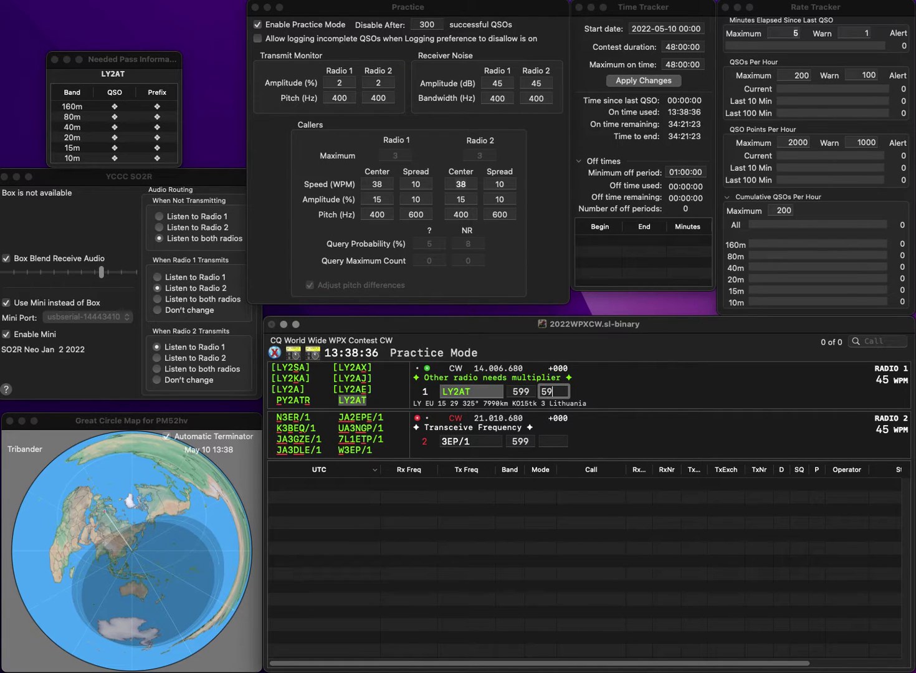
text(3)
key(Return)
text(W)
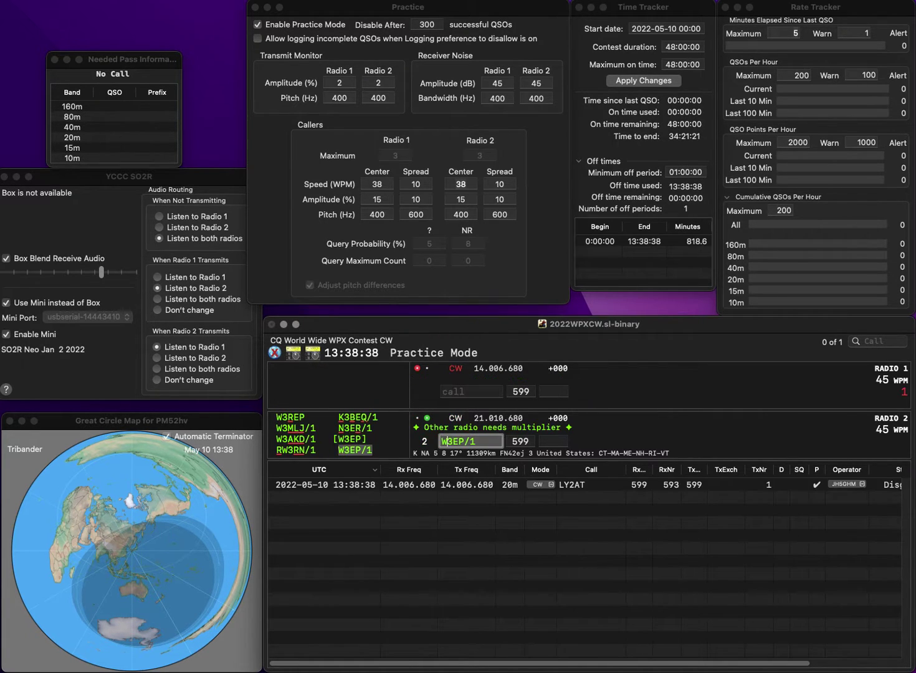
key(Return)
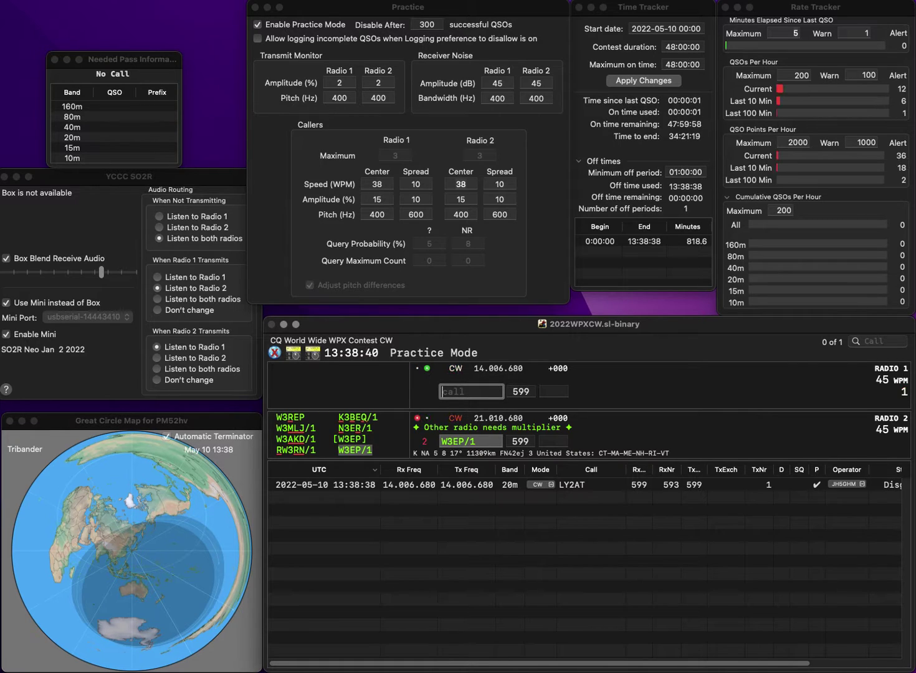
text(EA1)
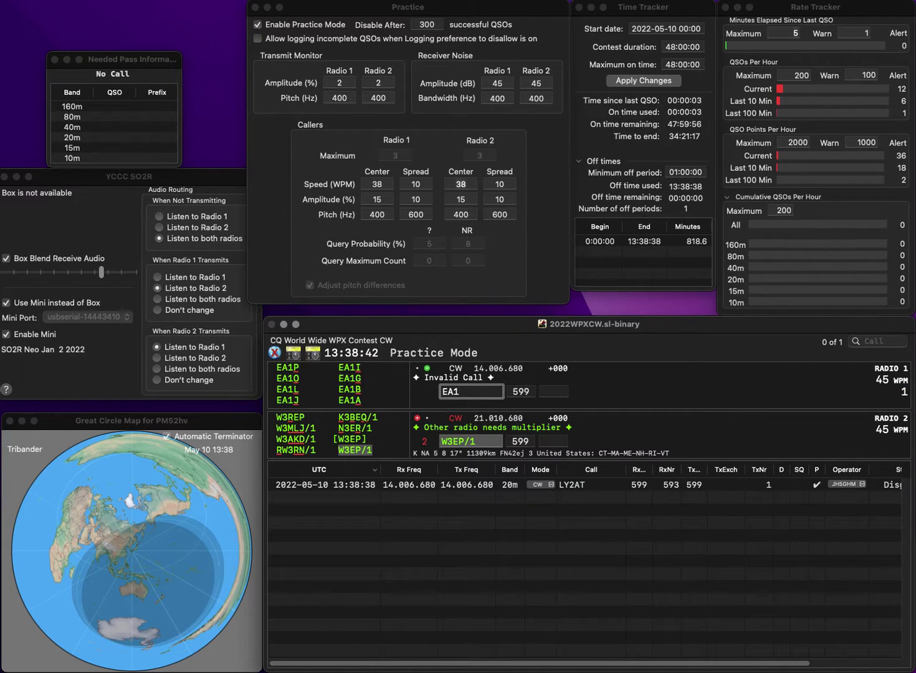
text(DSB)
key(Return)
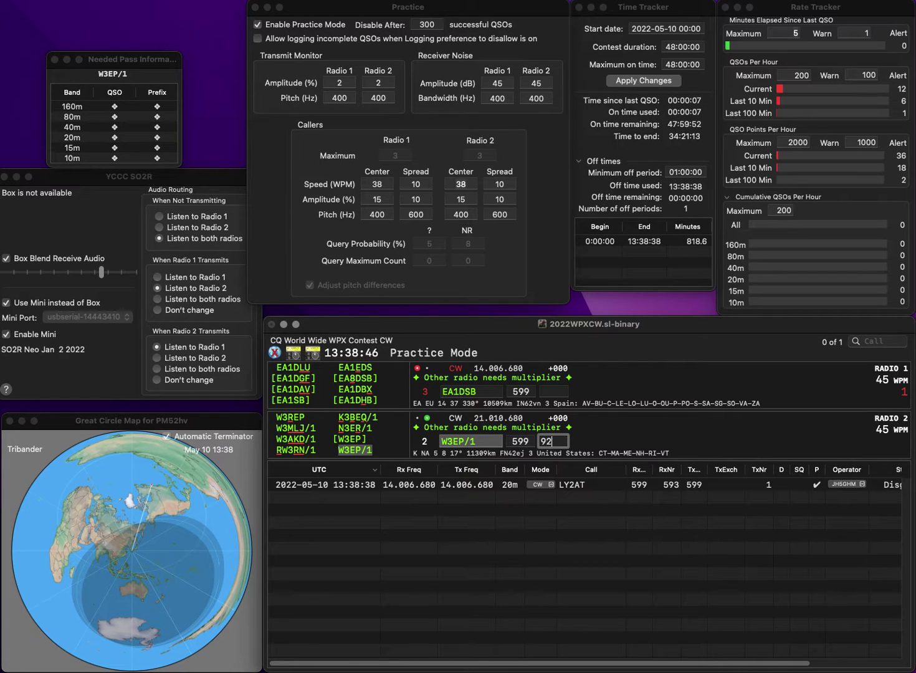
text(6)
key(Return)
key(Left)
key(BackSpace)
text(H)
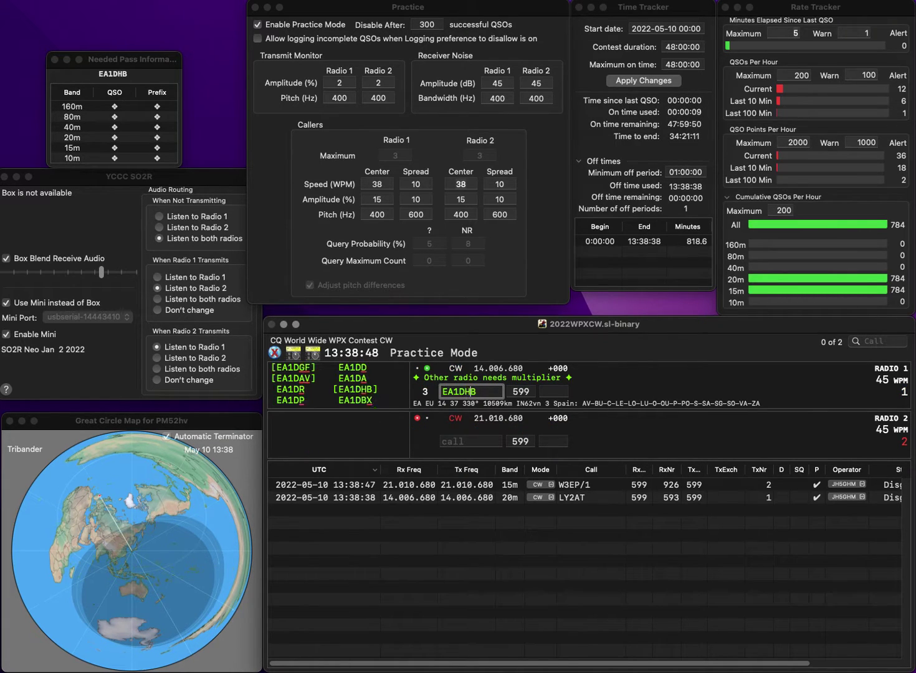
key(Return)
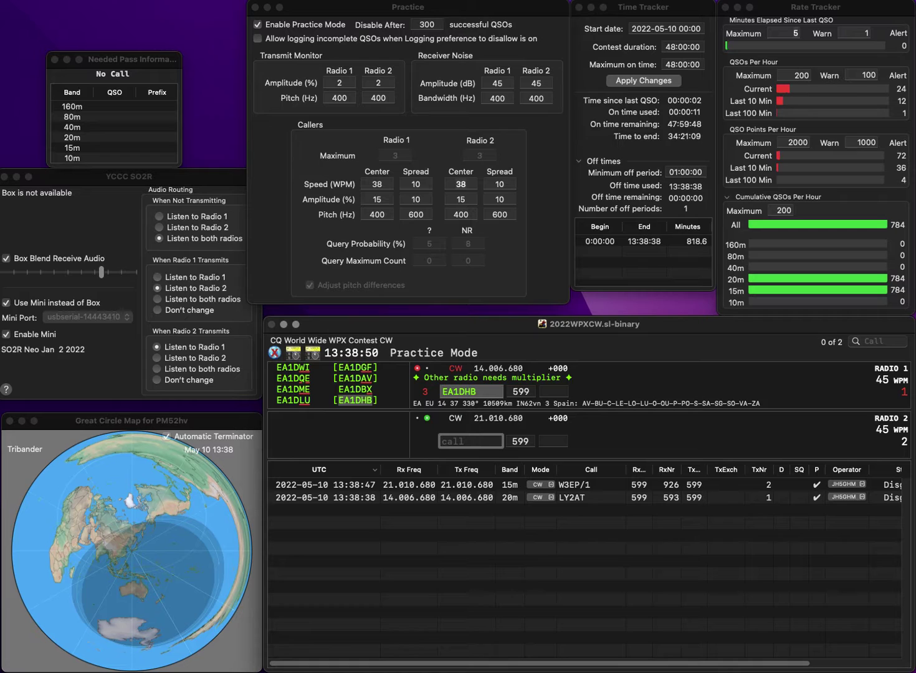
text(S56A)
key(Return)
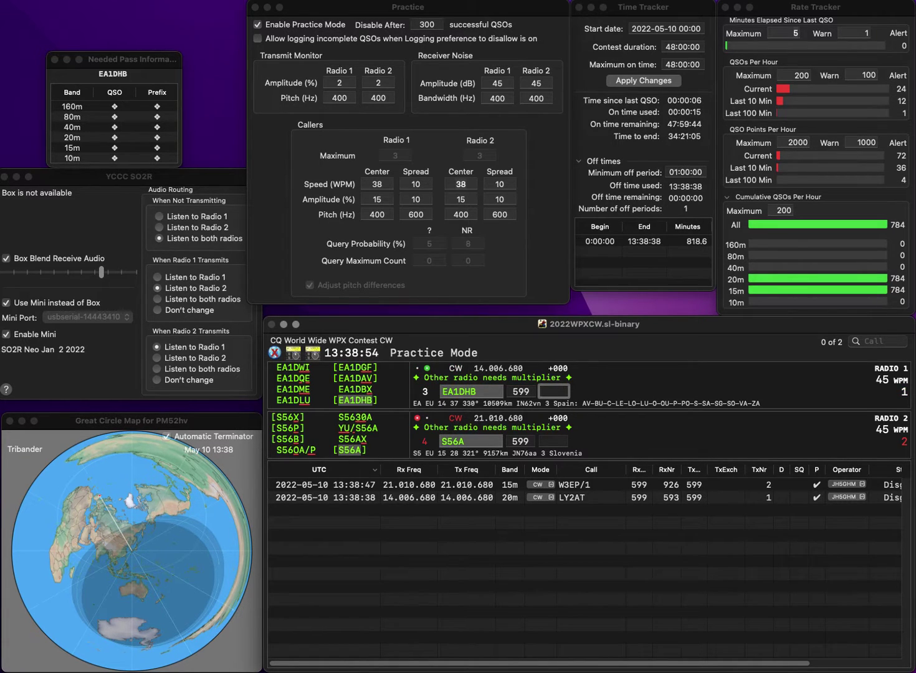
text(15)
key(Return)
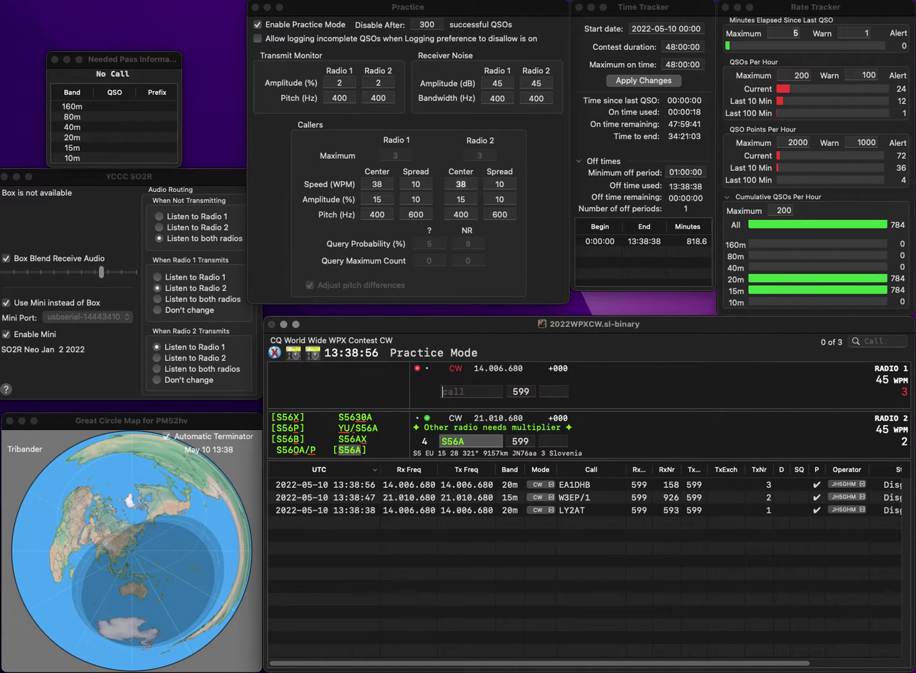
key(Left)
key(BackSpace)
text(B)
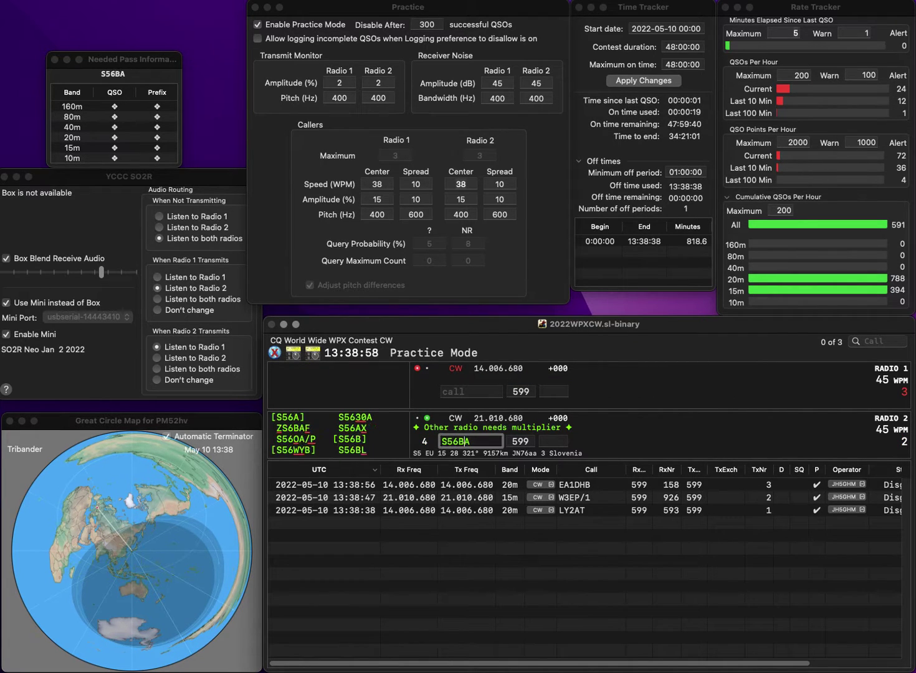
text(5)
key(Return)
text(M3)
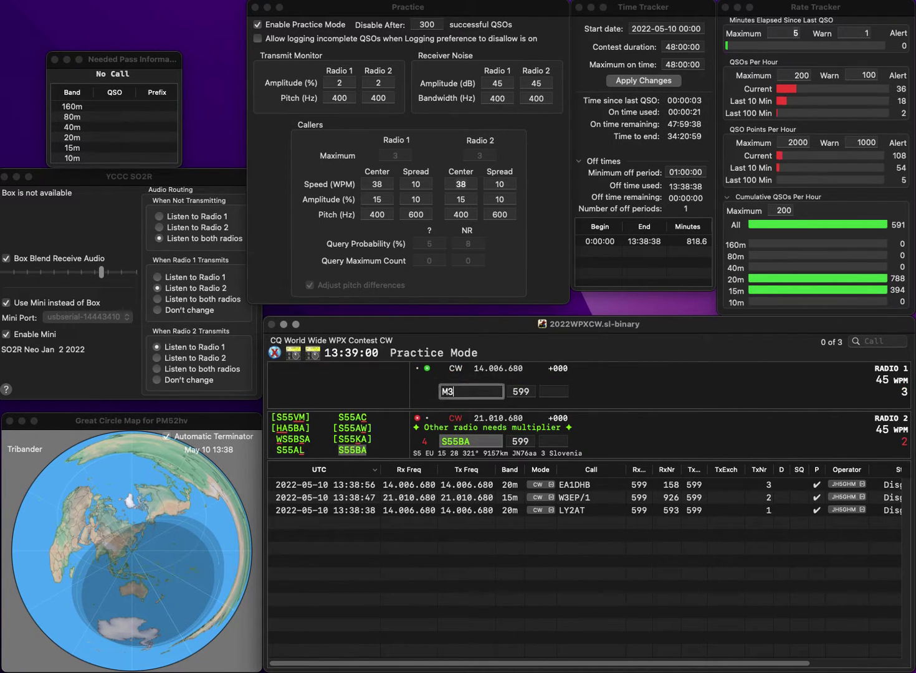
text(T)
key(Left)
key(Left)
key(Left)
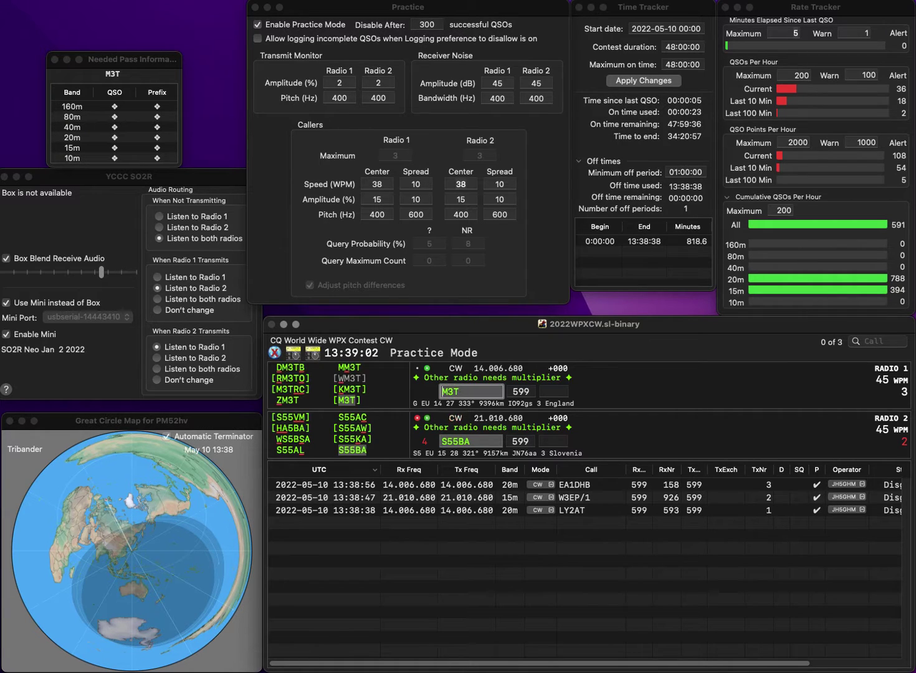
text(K)
key(Return)
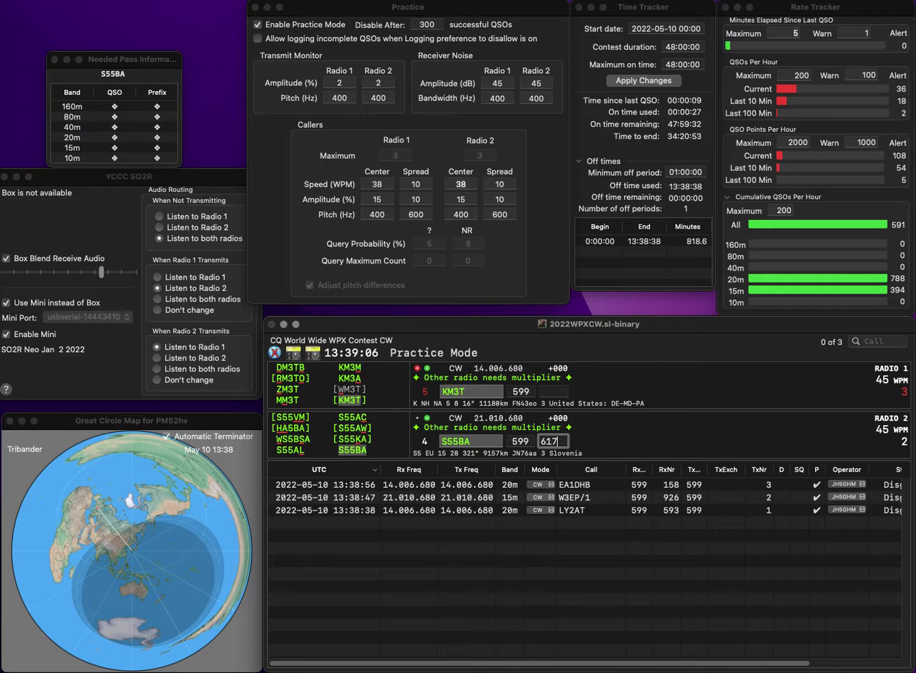
key(Return)
text(9)
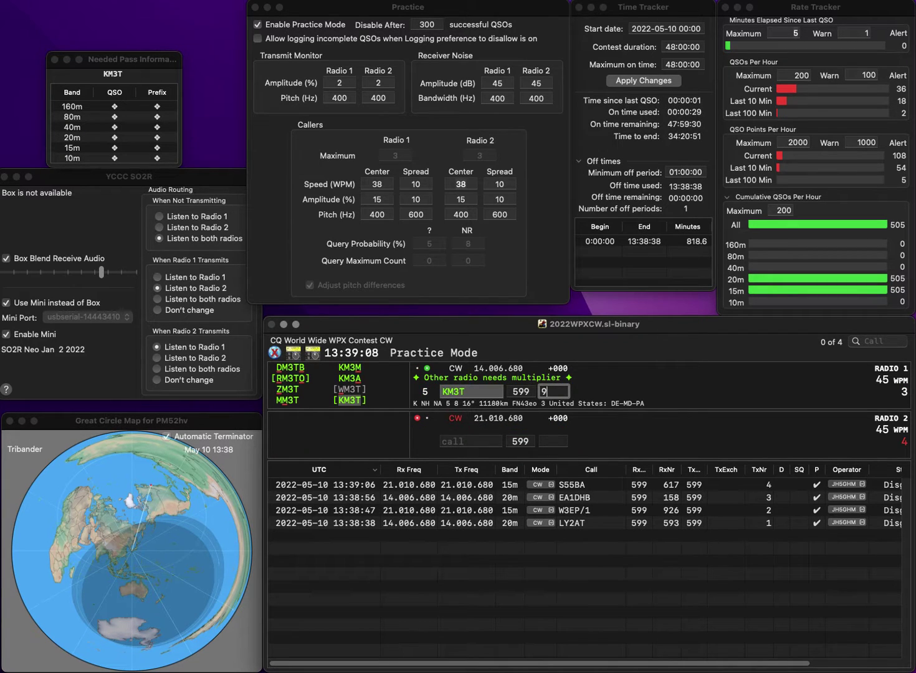
text(47)
key(Return)
text(I1)
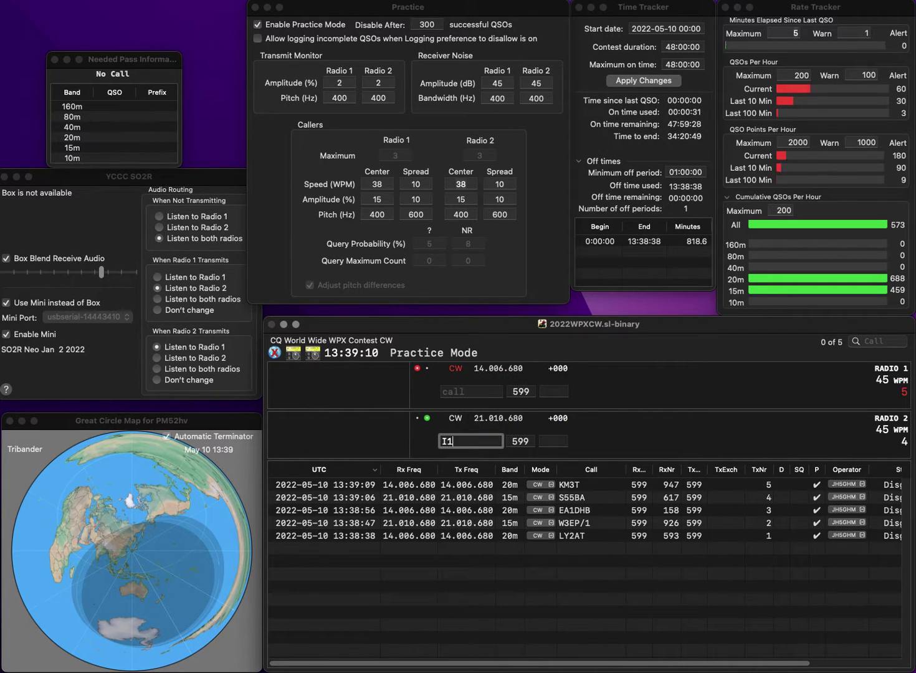
text(XPQ)
key(Return)
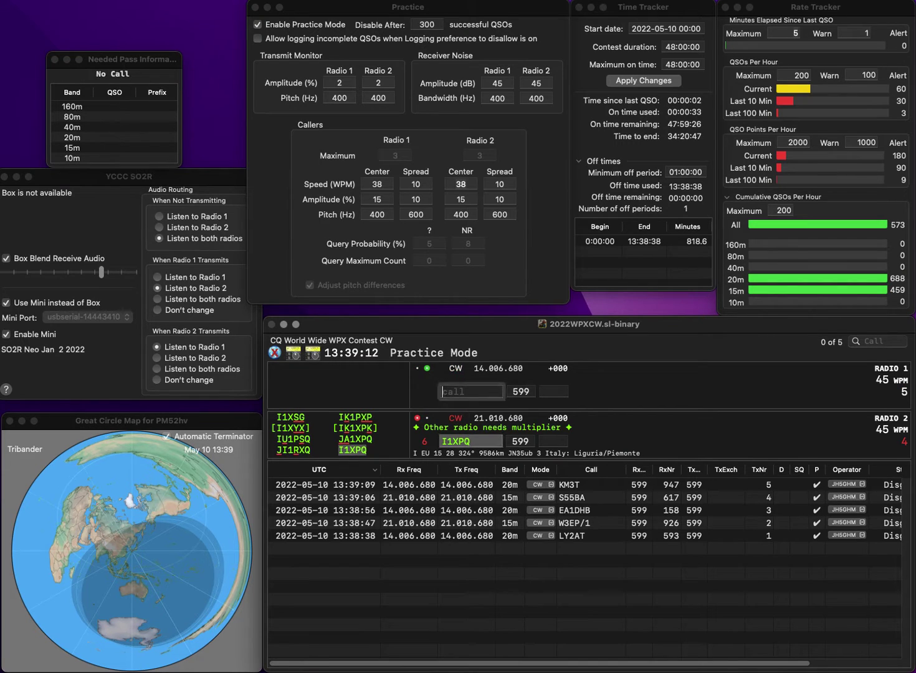
text(W1J)
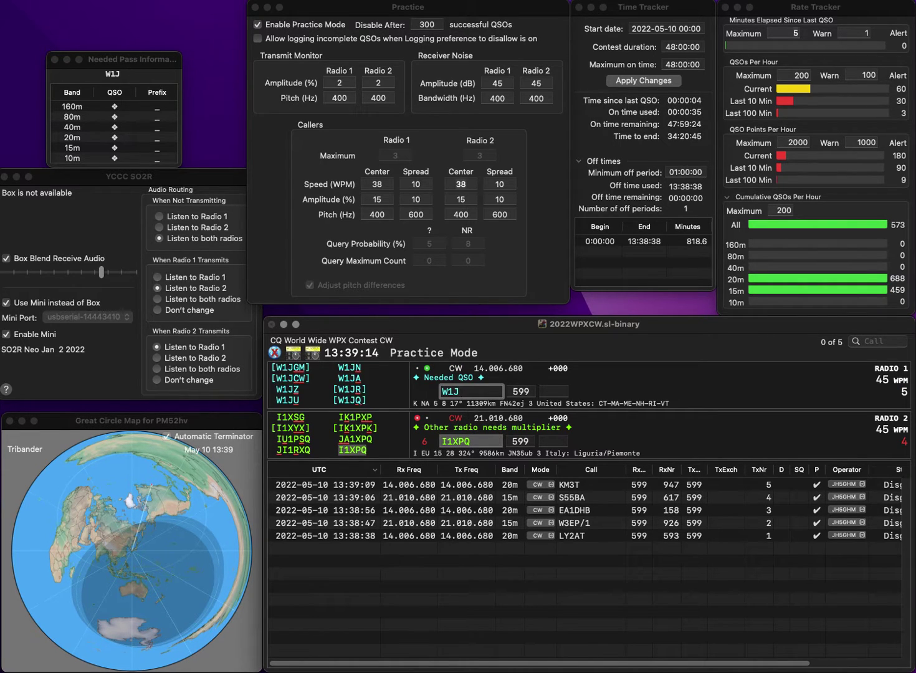
text(PR)
key(Return)
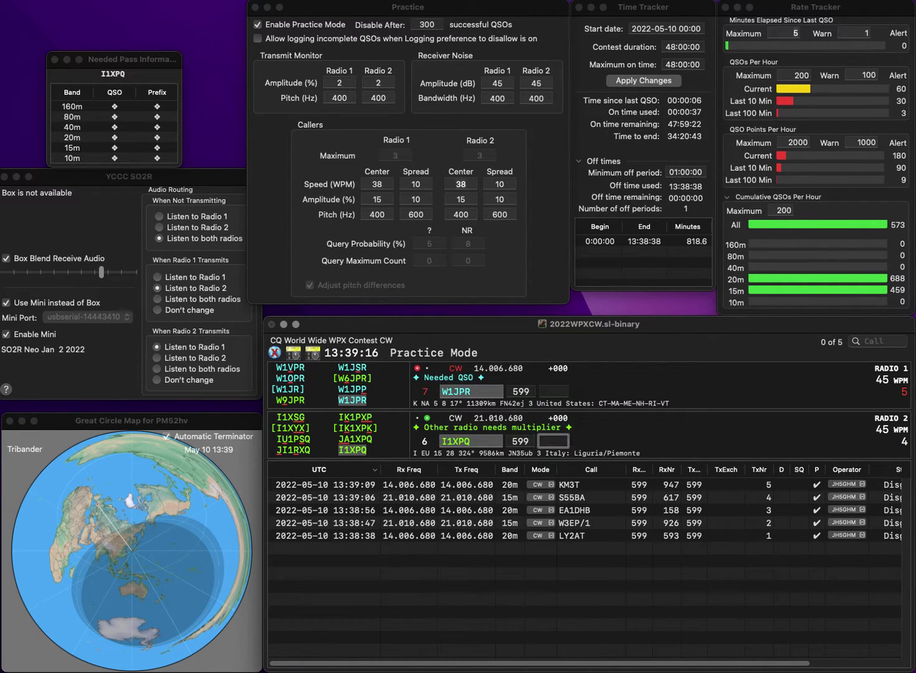
Log I1XPQ with 160 and W1JPR with 432, then send to W0OTV on radio 2
text(16)
key(Return)
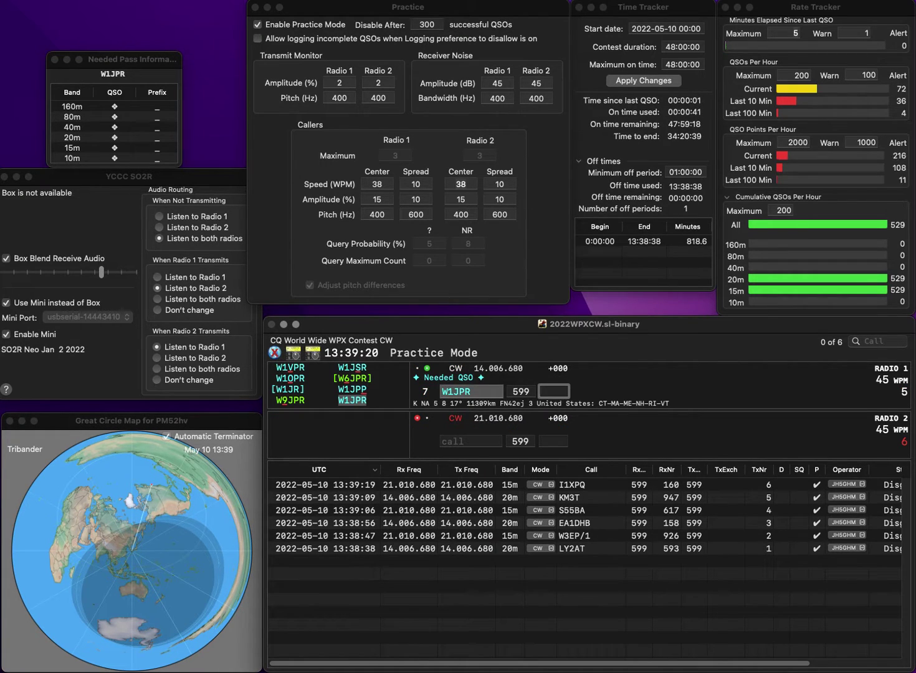
text(432)
key(Return)
text(A)
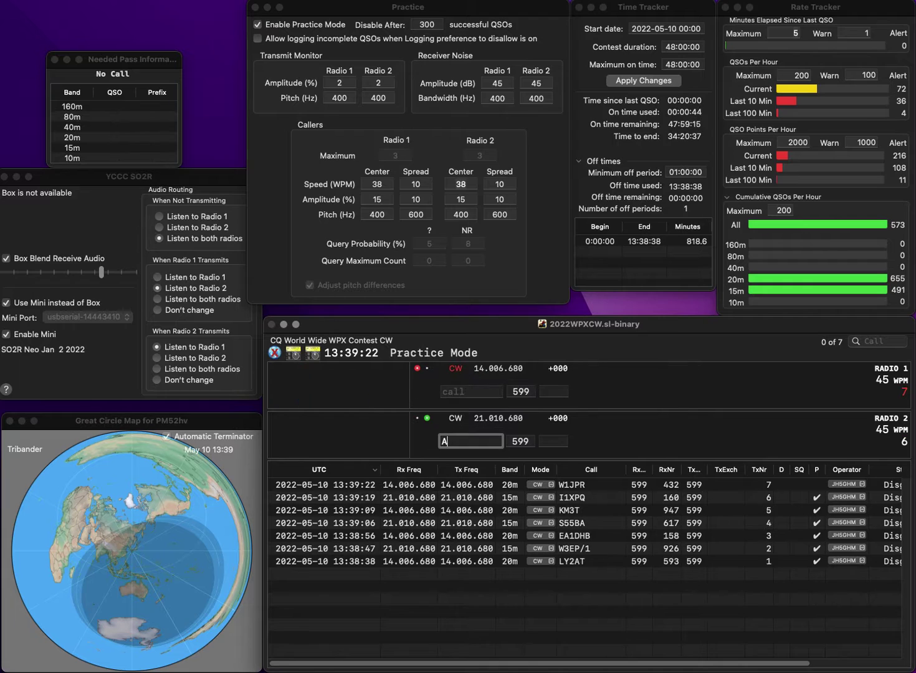
text(0TV)
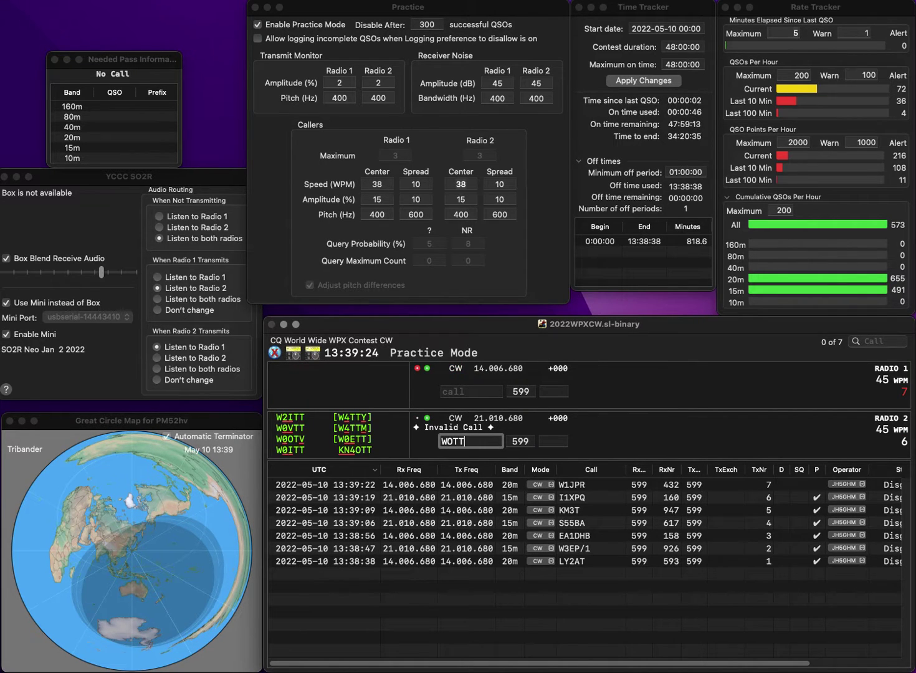
key(Right)
text(0)
key(Return)
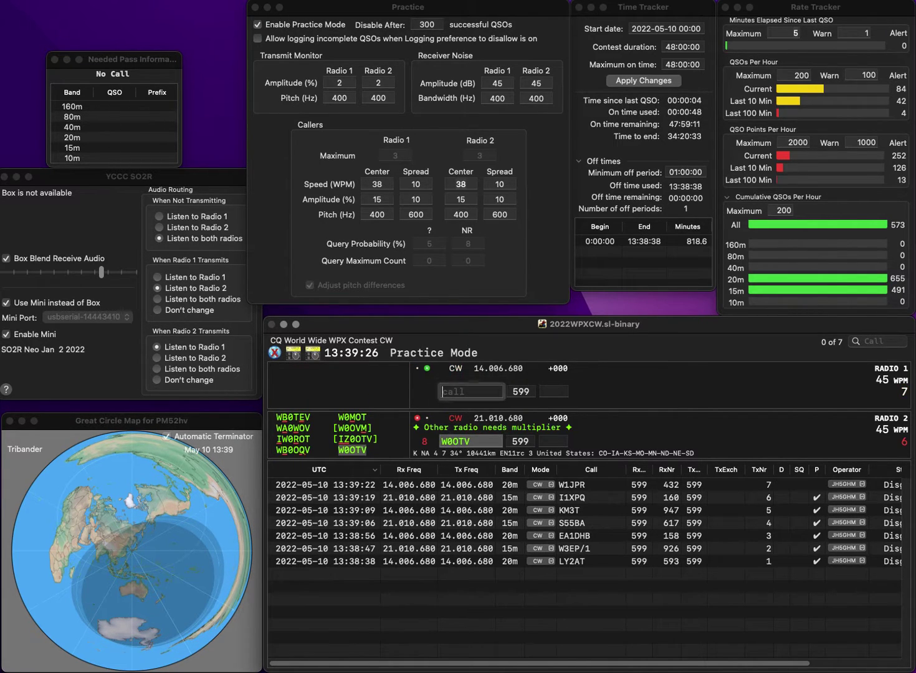
text(OK2MTB)
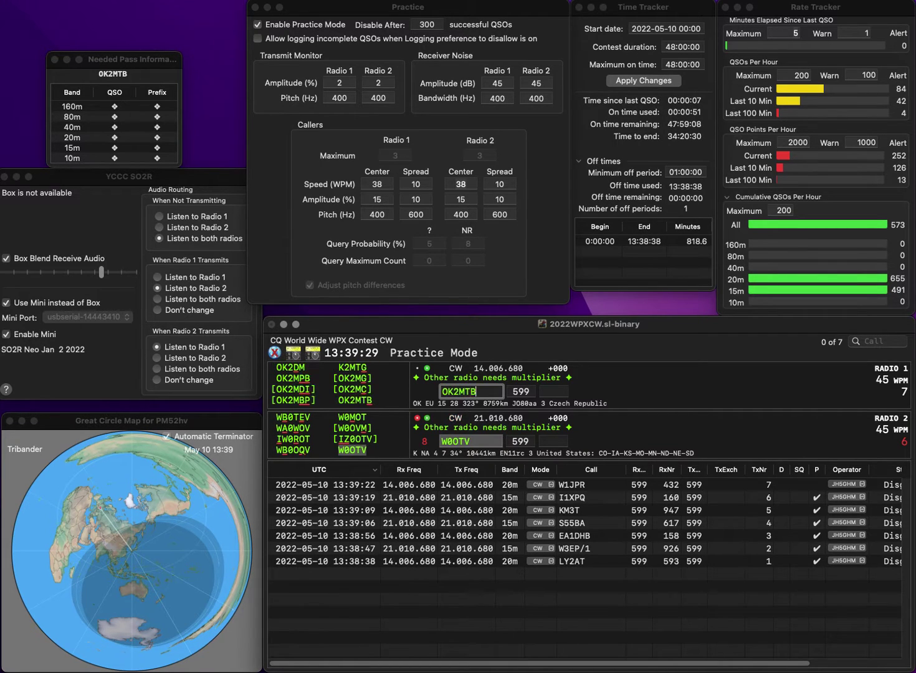
key(Return)
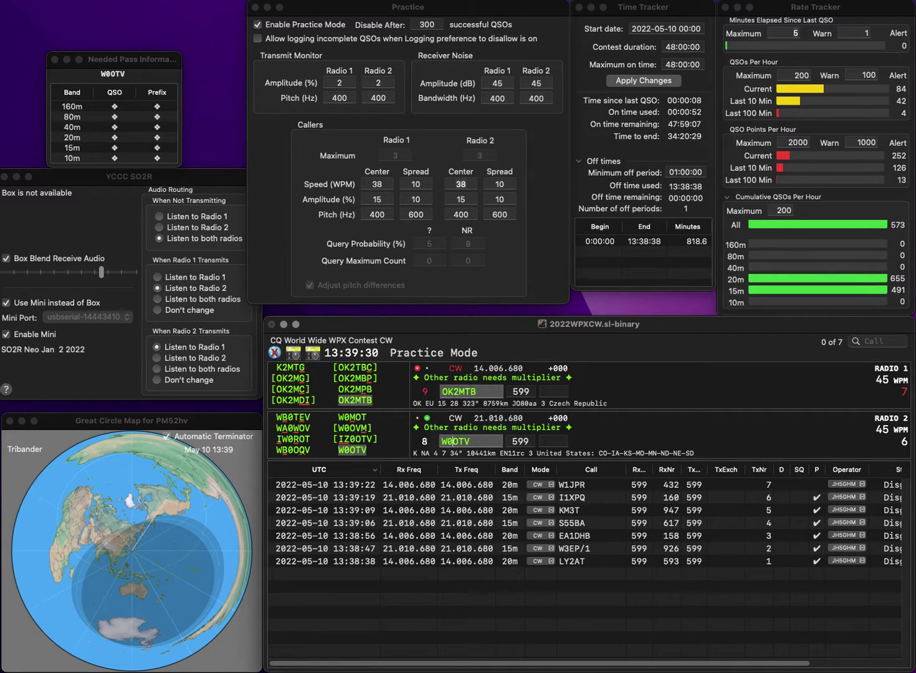
text(60)
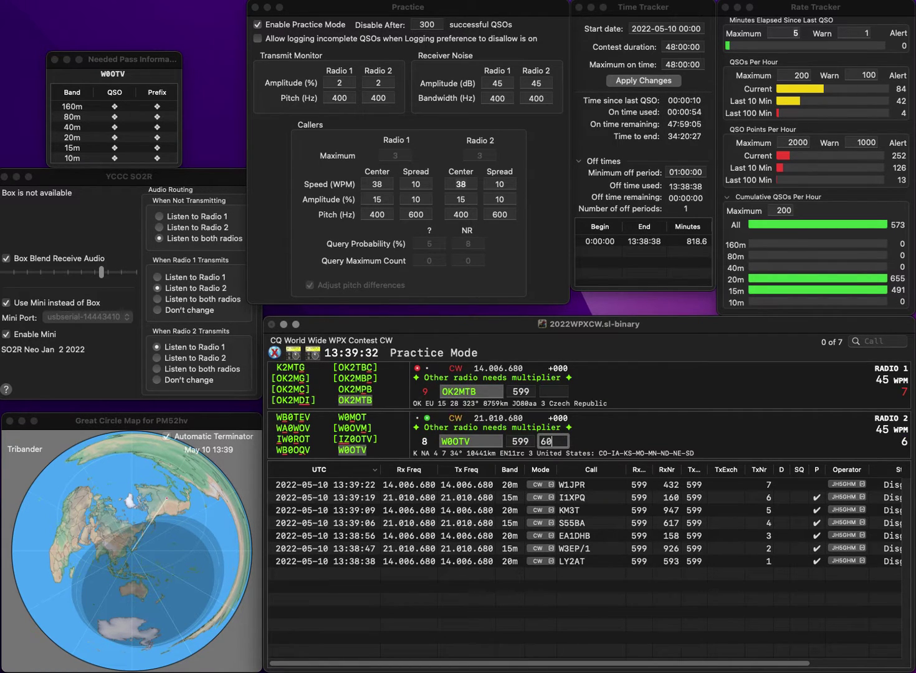
key(Return)
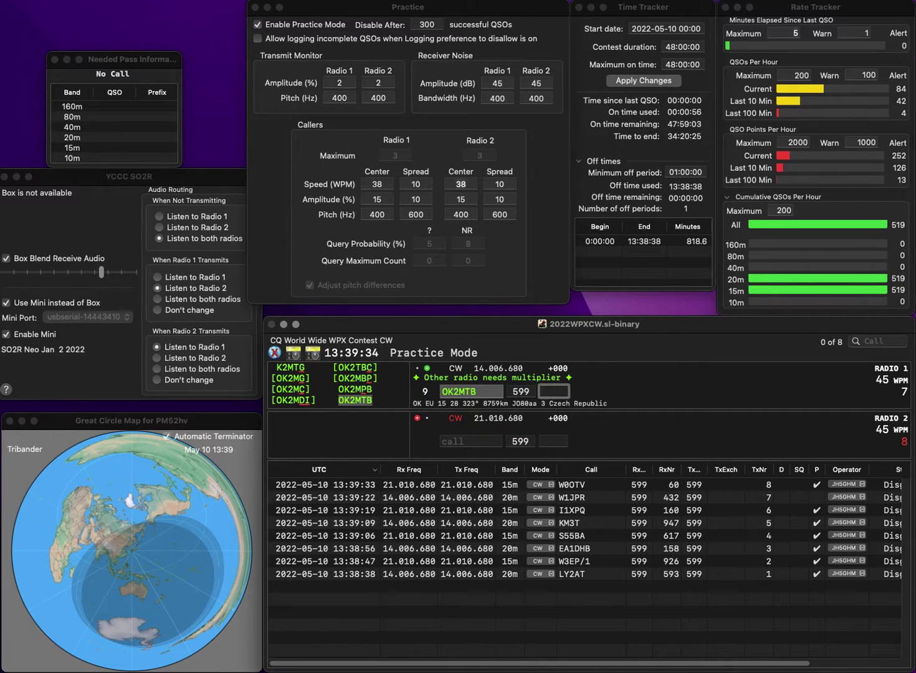
text(31)
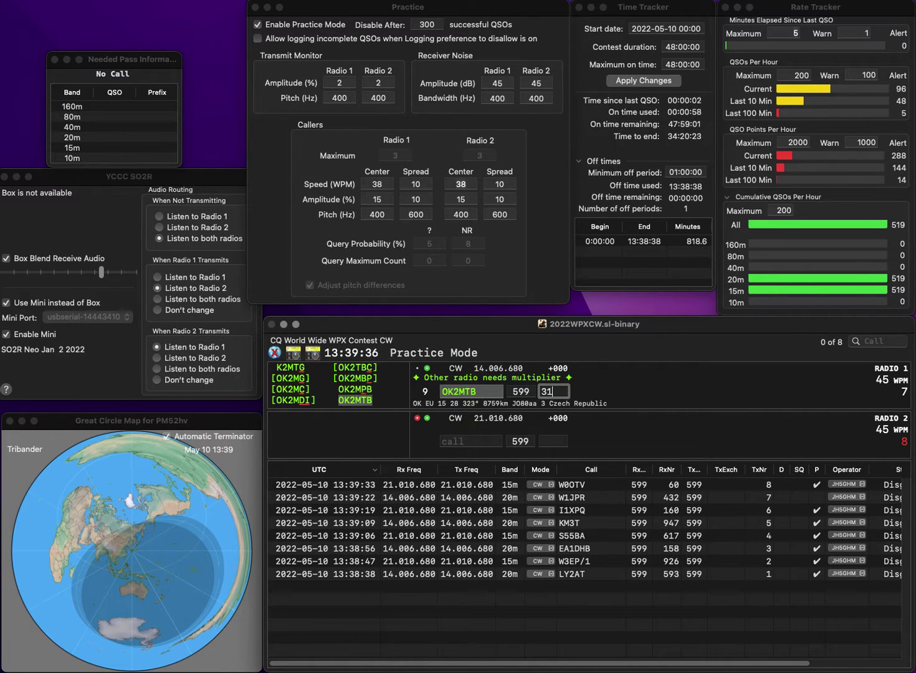
text(5)
key(Return)
Start HA5KDQ on radio 2 and WB0SMZ on 20 m, then log HA5KDQ with 400
text(HA5KDQ)
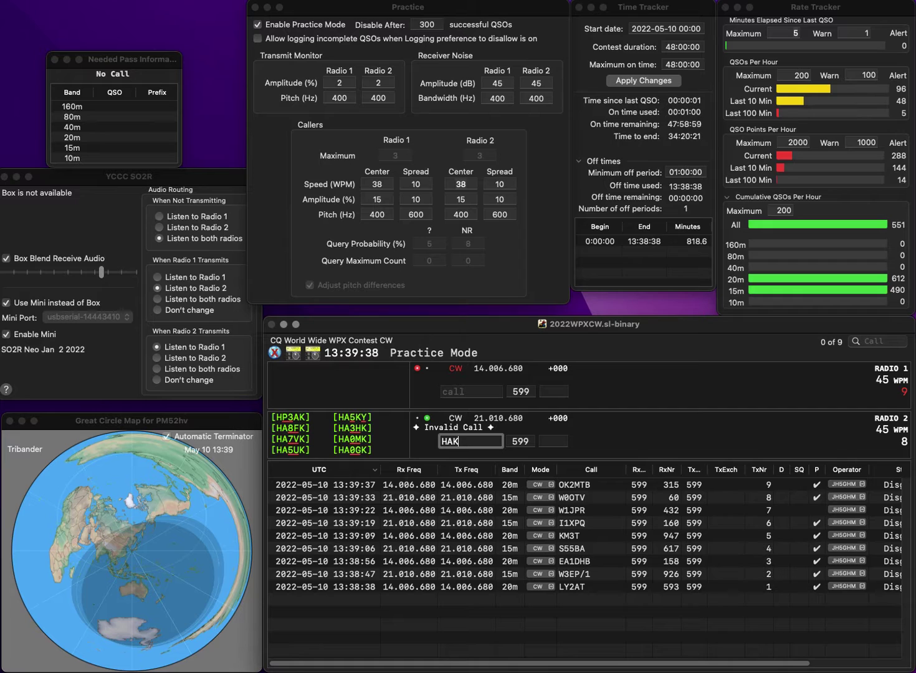
key(Return)
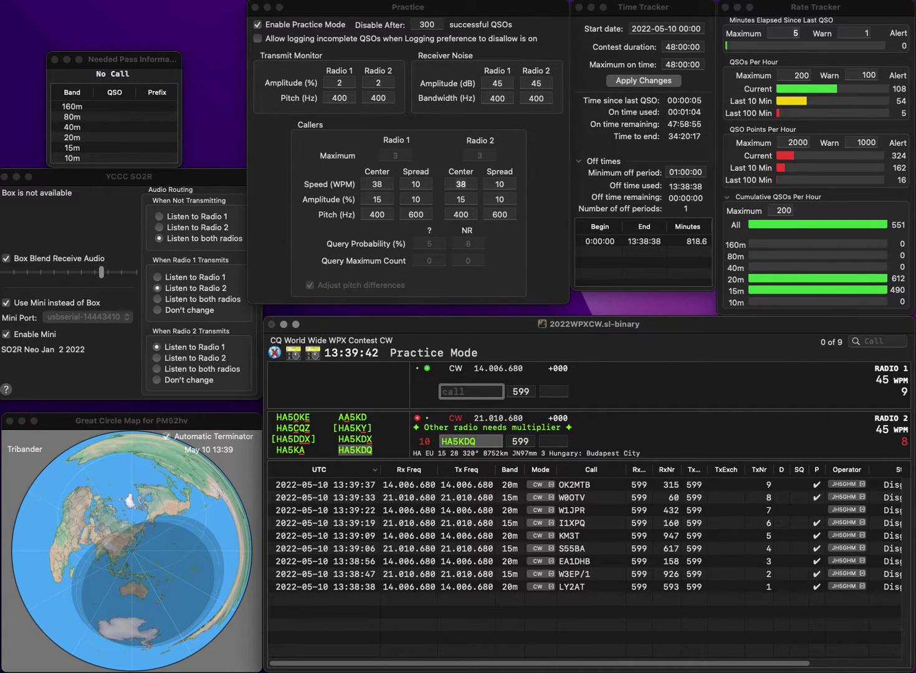
text(B0SM)
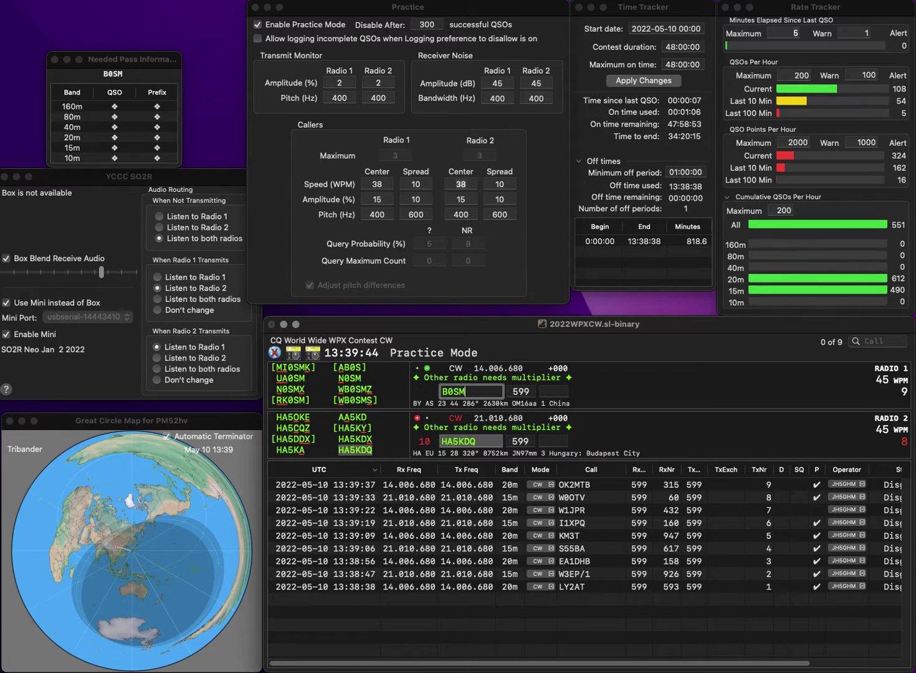
text(ZW)
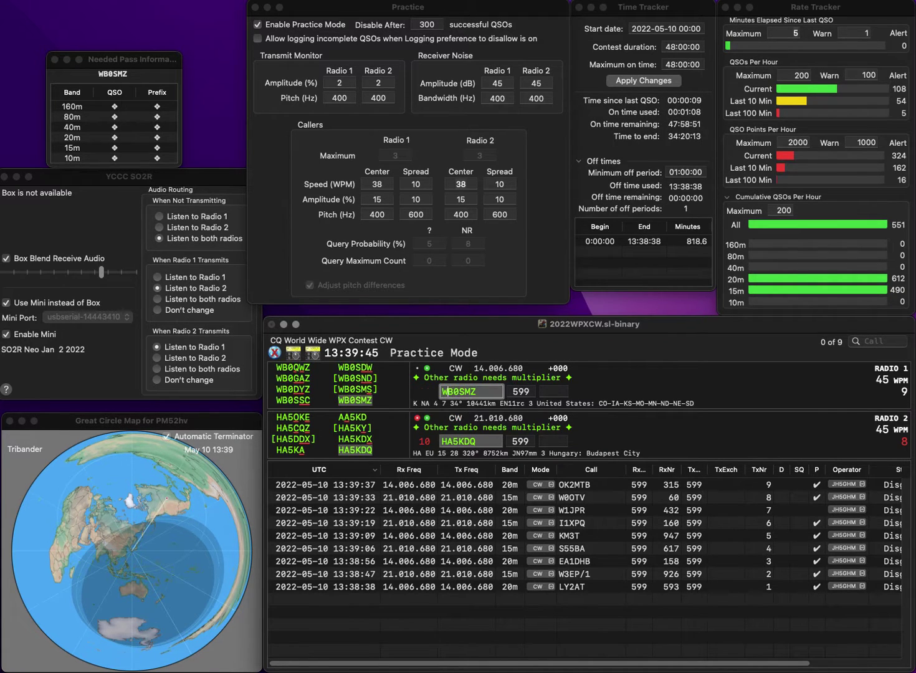
key(Return)
text(46)
key(BackSpace)
text(00)
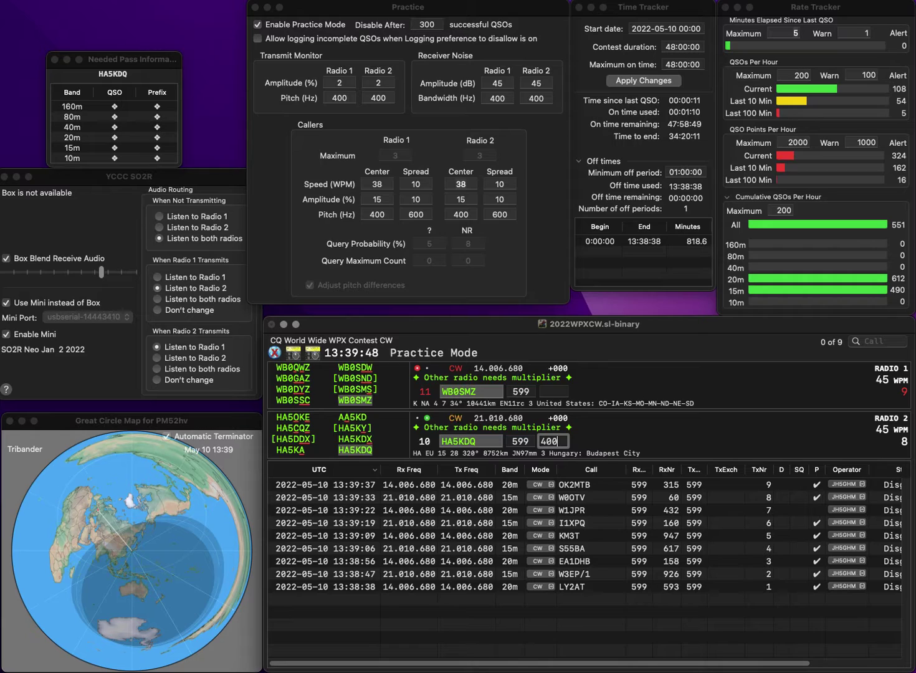
key(Return)
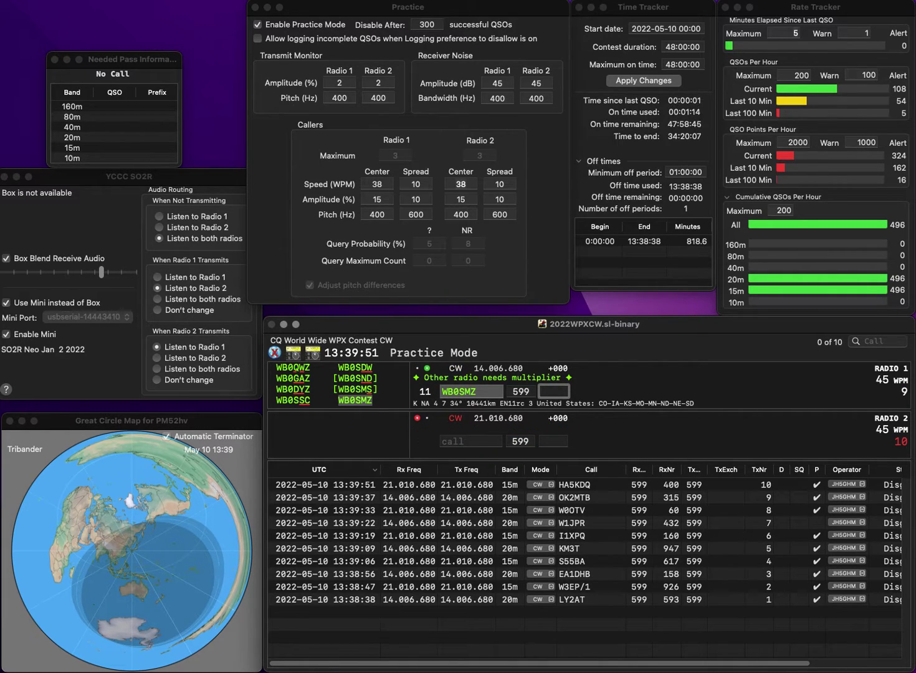
text(949)
key(Return)
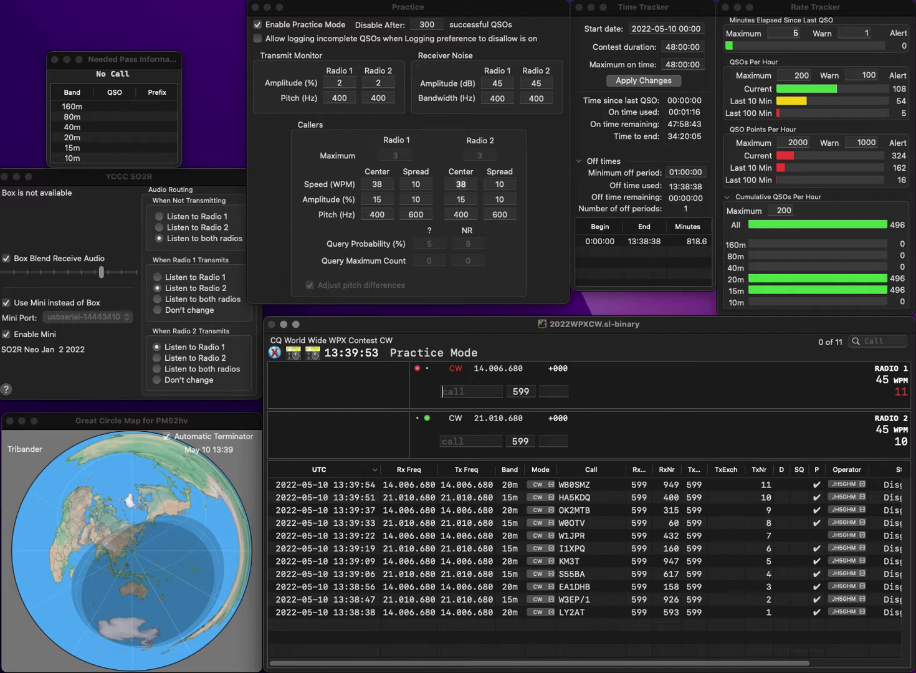
text(5D)
text(L)
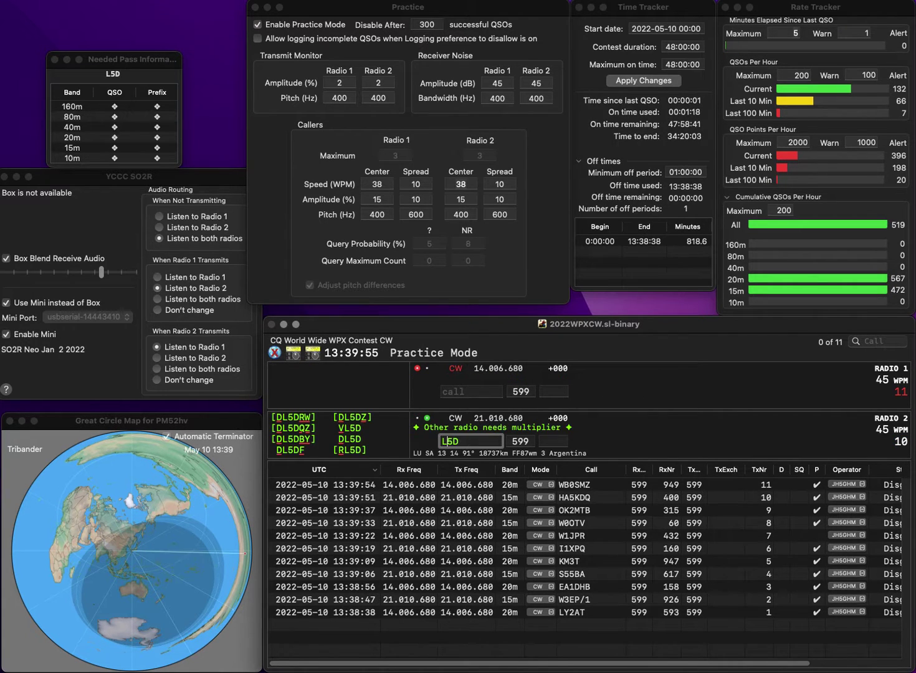
key(Return)
text(KG5OSX)
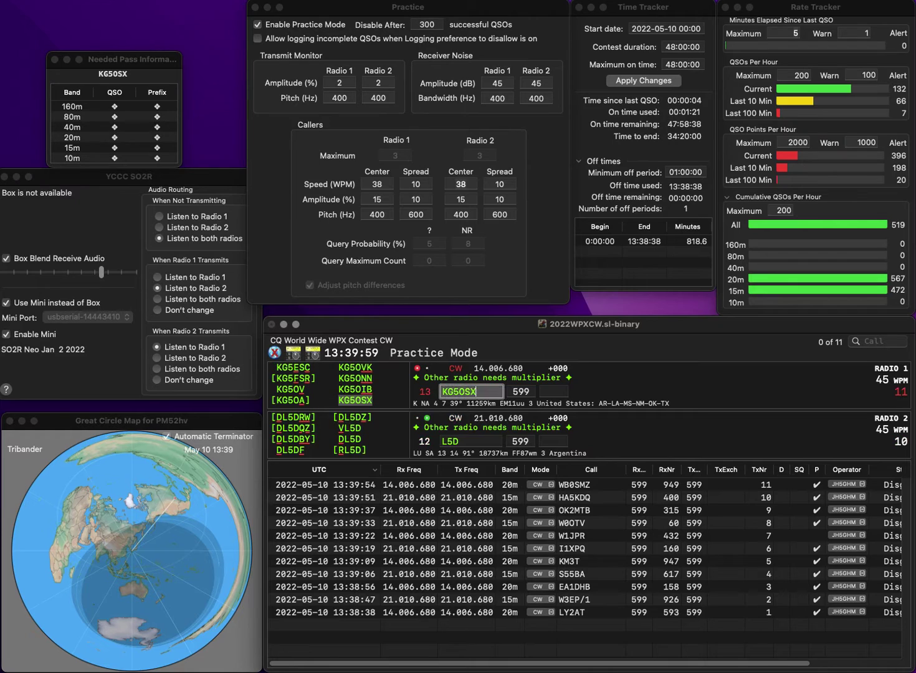
key(Return)
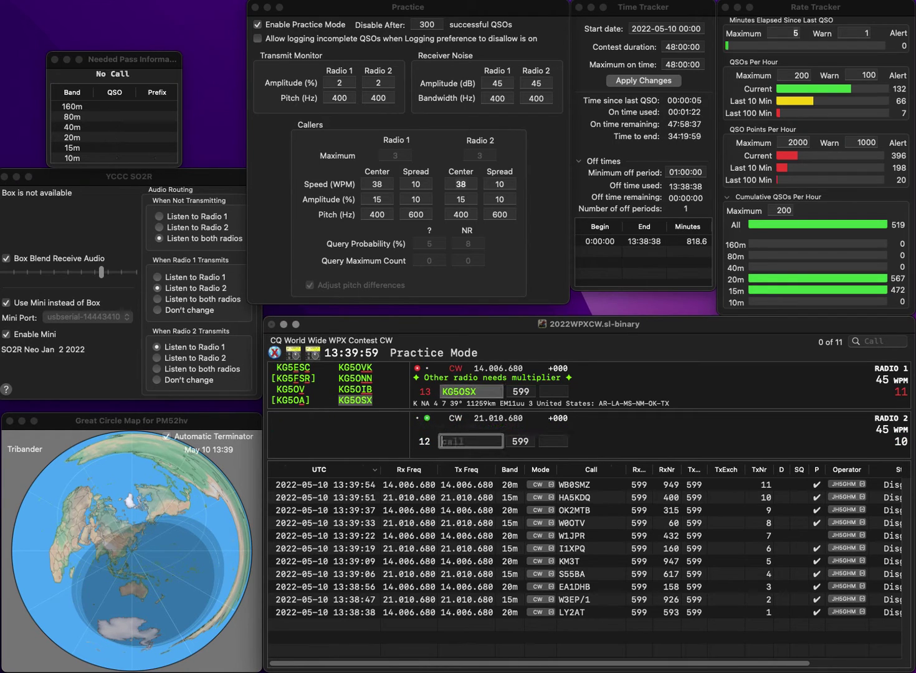
text(VL5D)
key(Return)
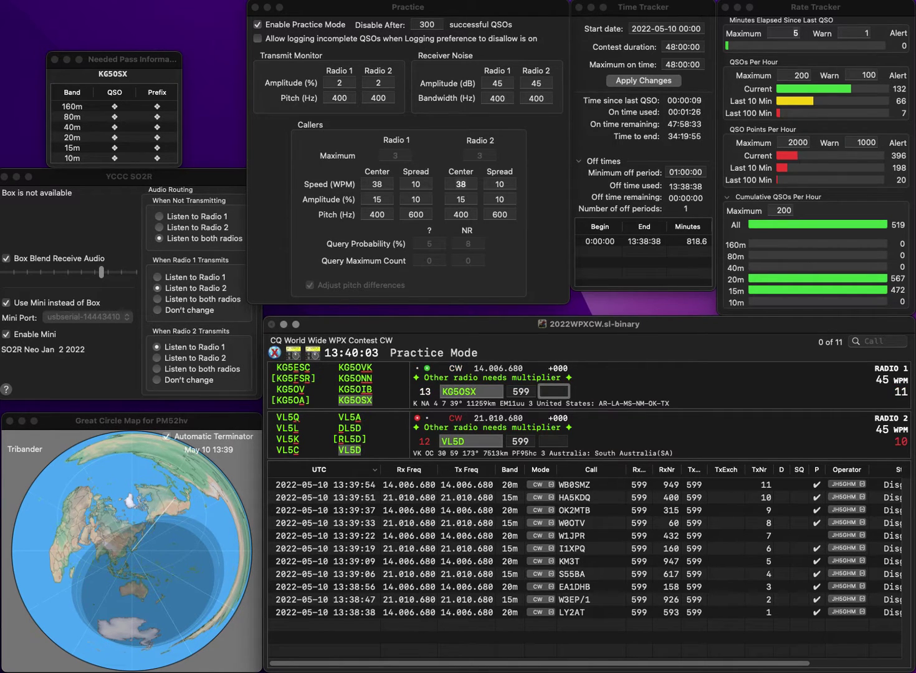
text(400)
key(Return)
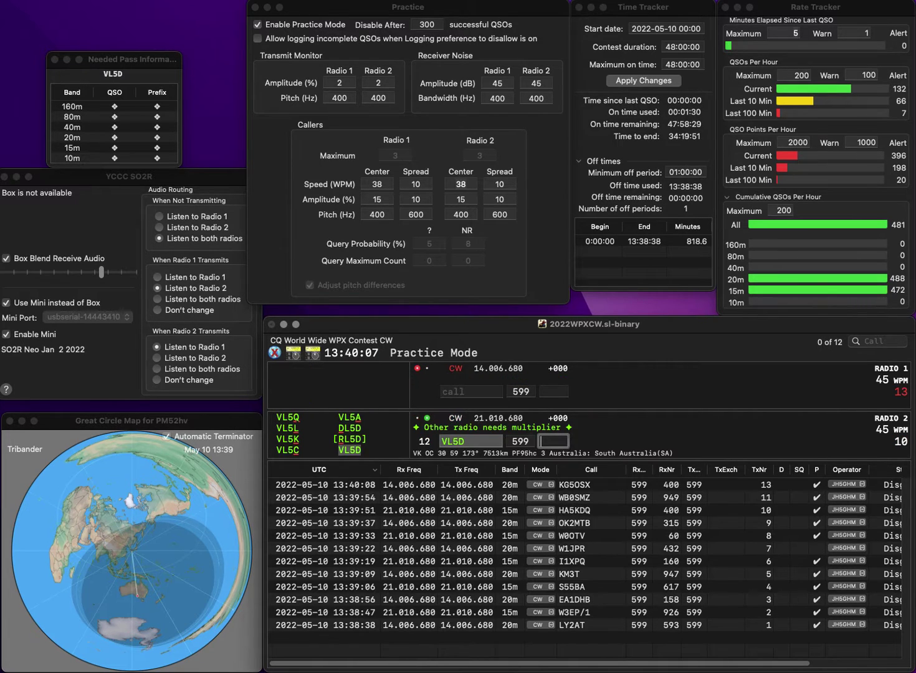
text(793)
key(Return)
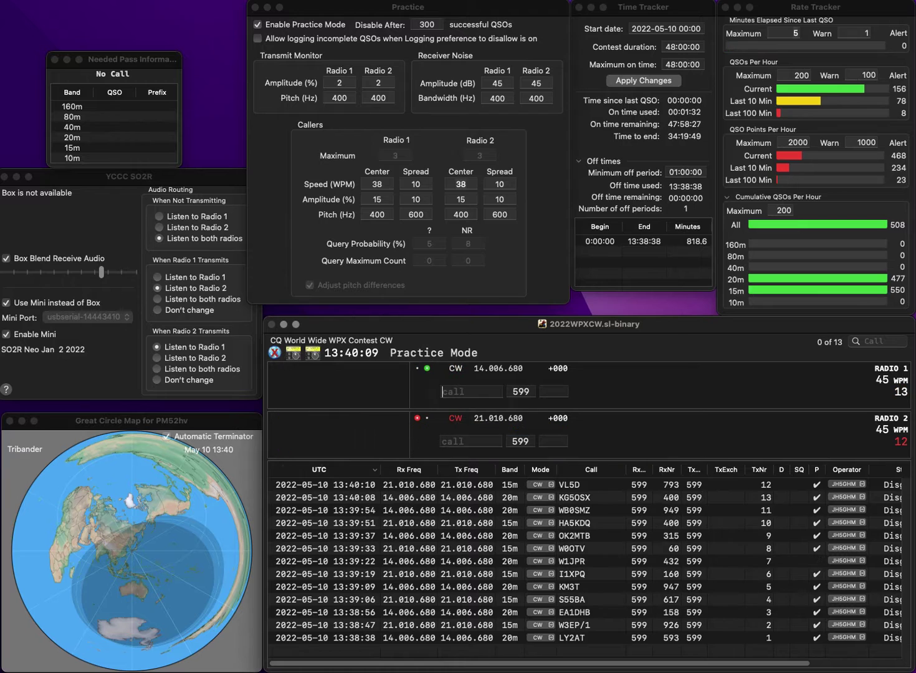
text(SHHA1AS)
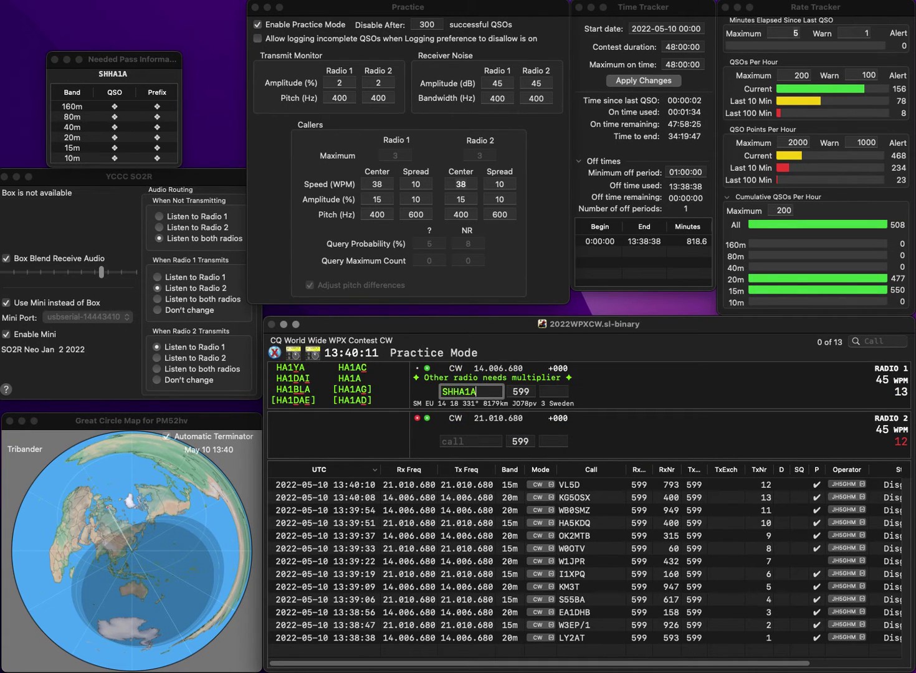
key(Home)
key(Delete)
key(Delete)
key(Return)
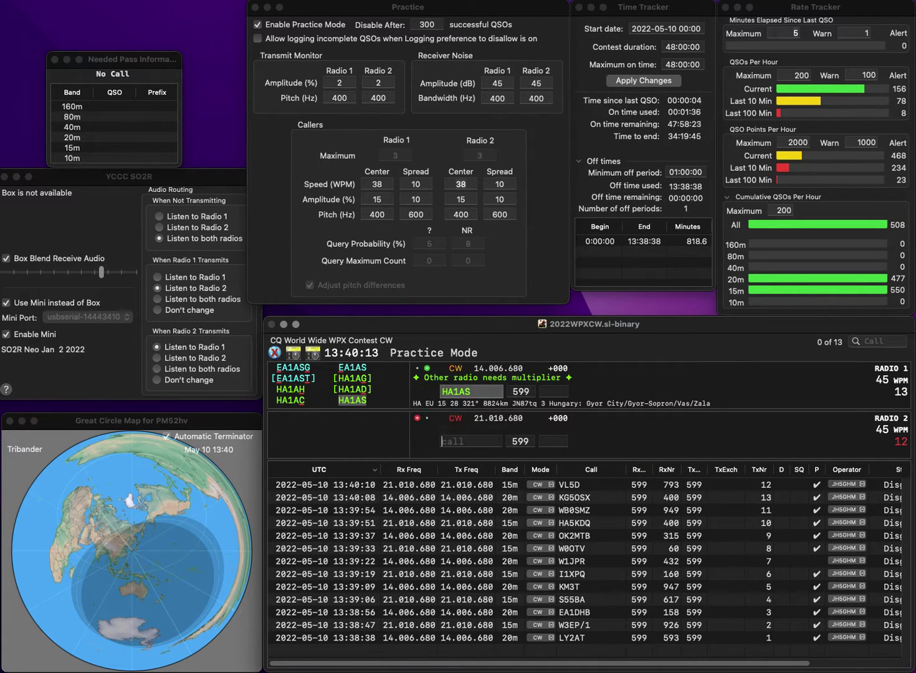
text(N0)
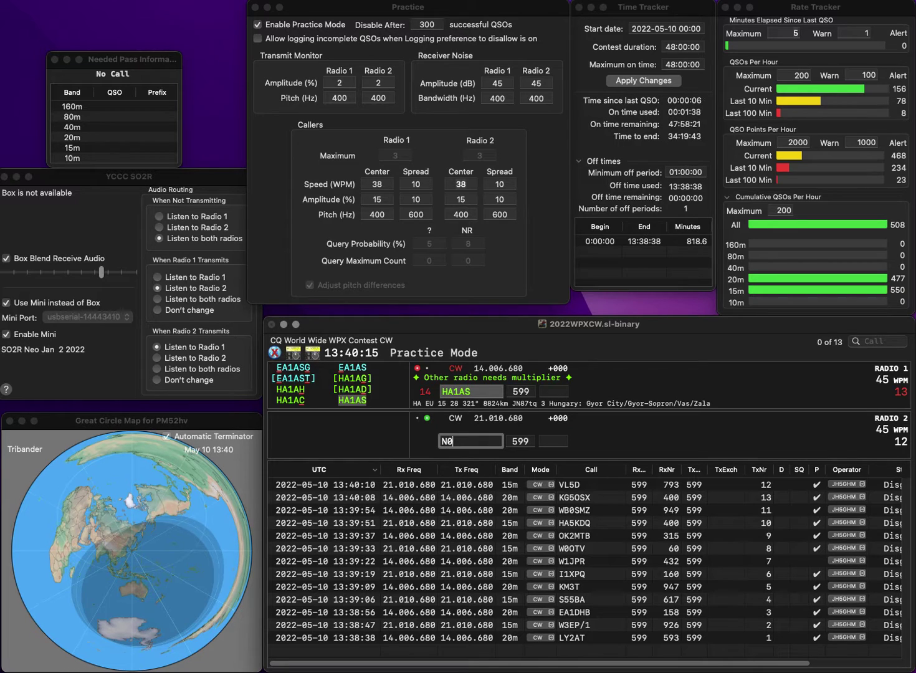
text(OAK)
key(Return)
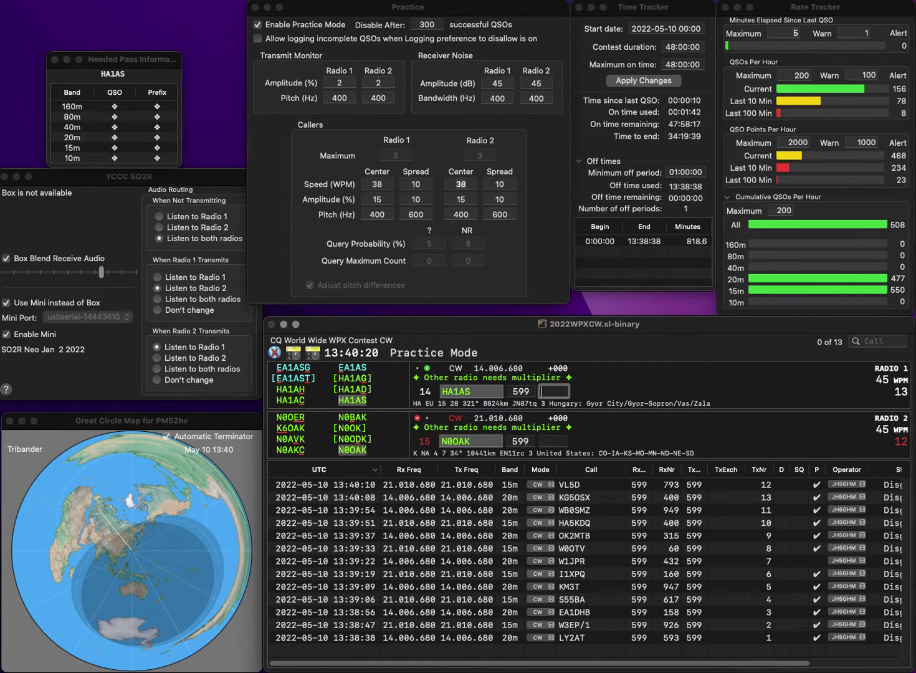
key(space)
key(BackSpace)
text(H)
key(Return)
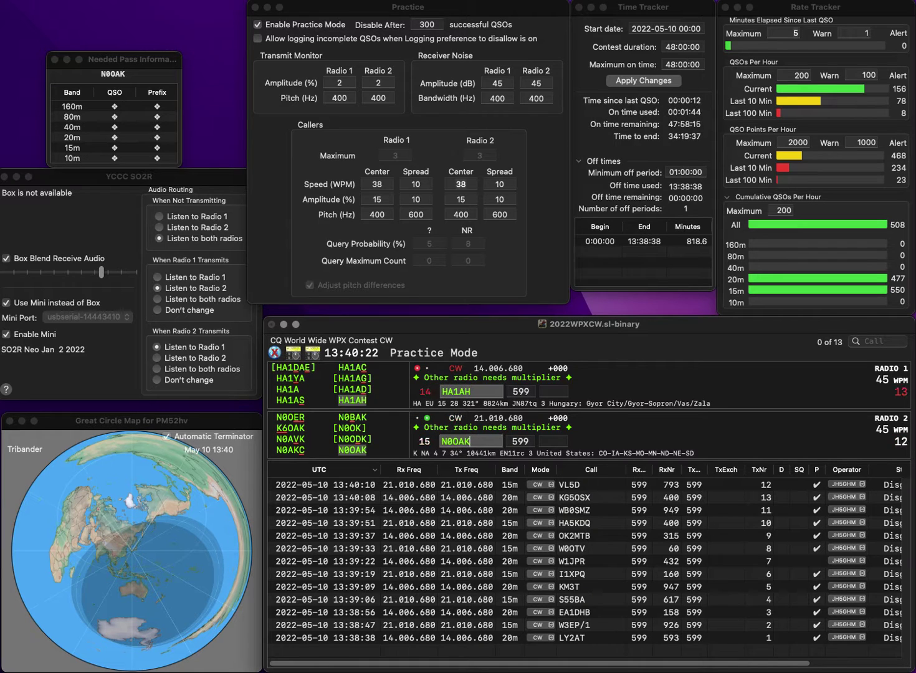
Log N0OAK with 124 and HA1AH with 789
key(Tab)
text(4)
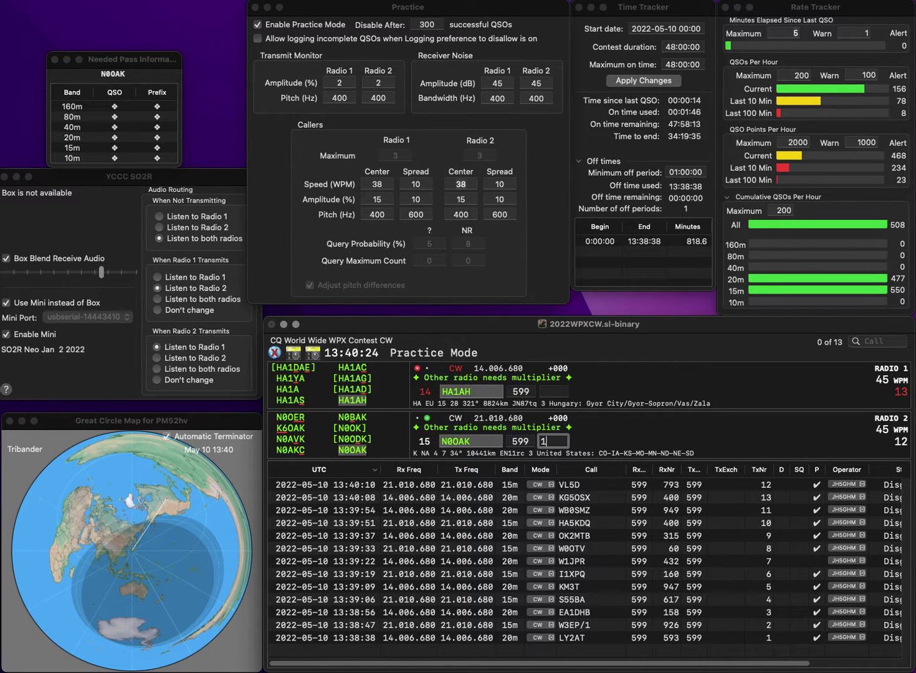
text(4)
key(Return)
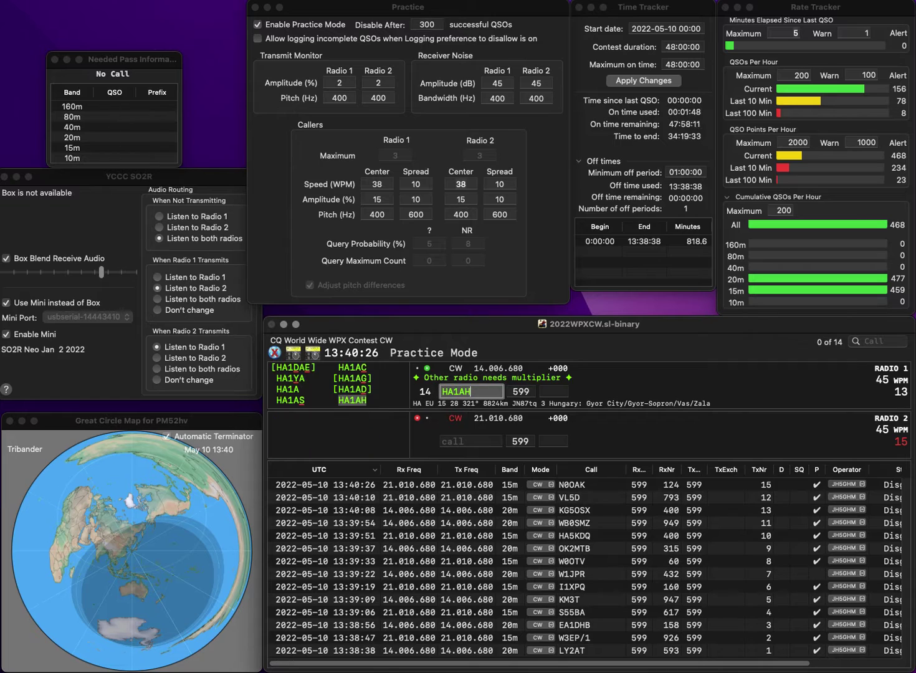
text(78)
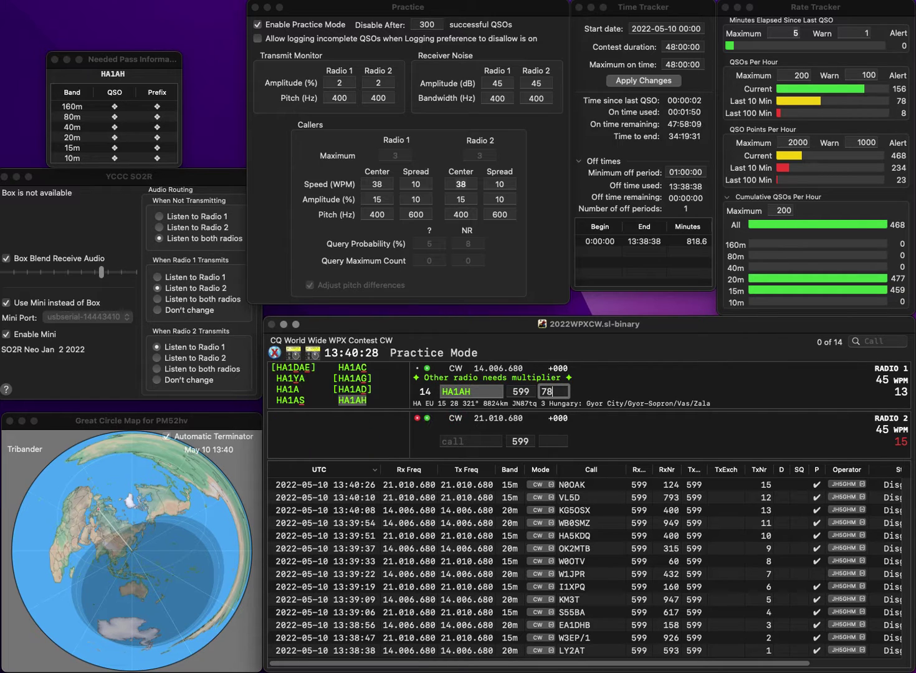
text(9)
key(Return)
Call the partial 3R on 15 m, then KT8X on 20 m and N5VR on 15 m
text(R)
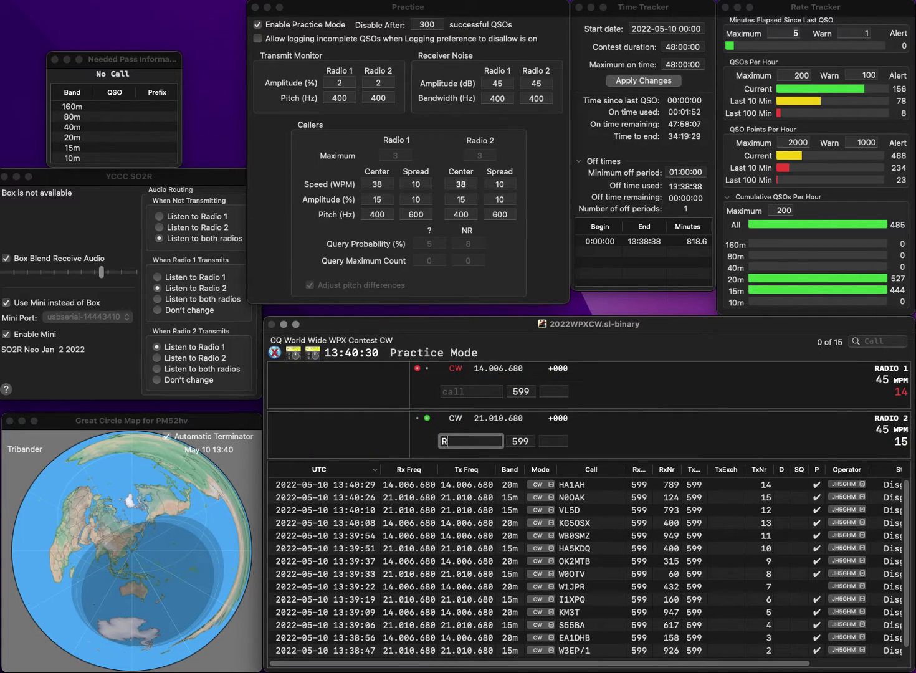
text(3)
key(Return)
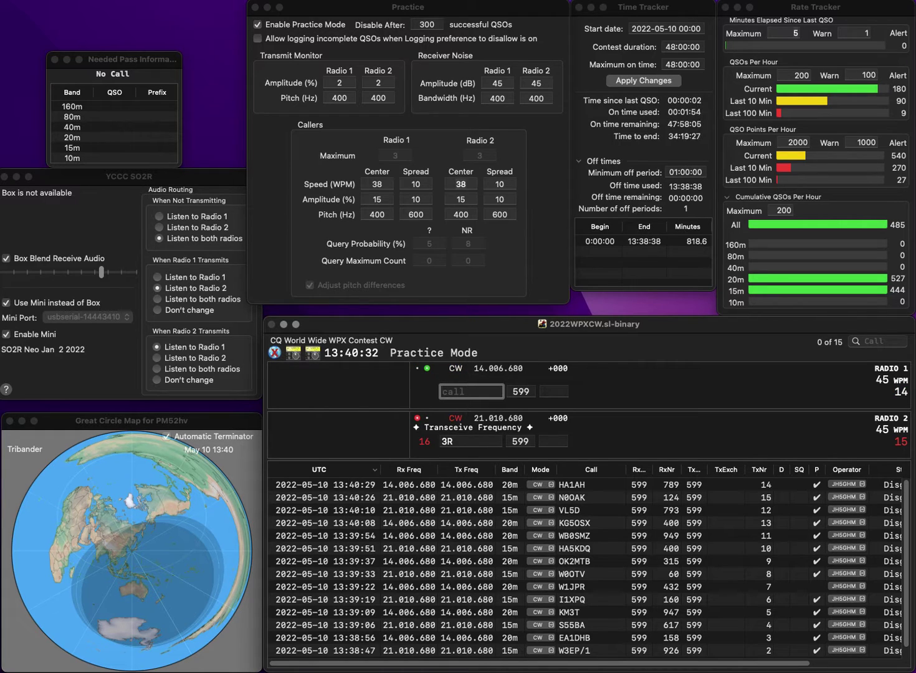
text(KT8X)
key(Return)
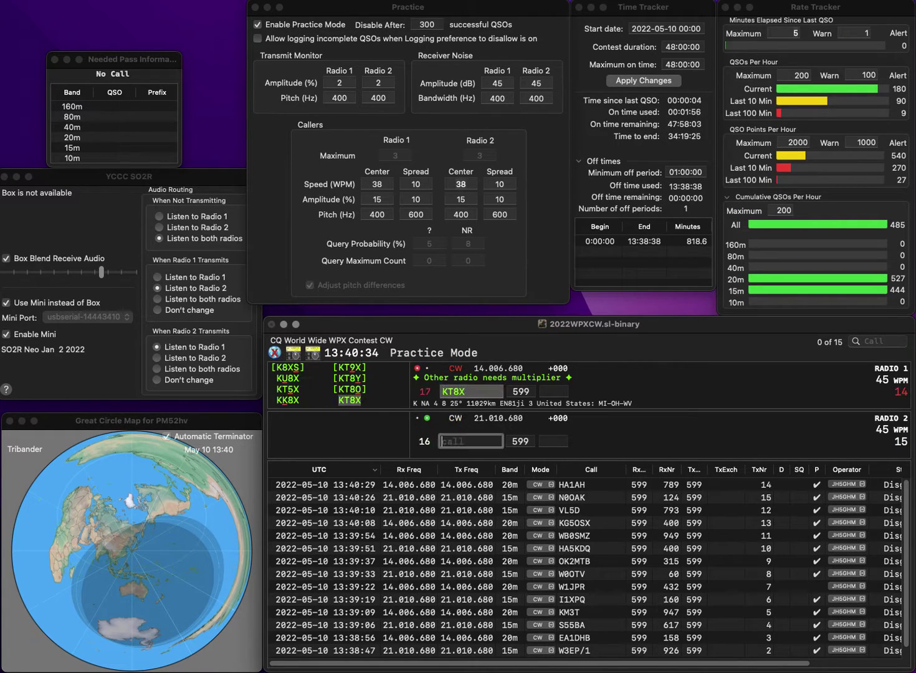
text(N5VR)
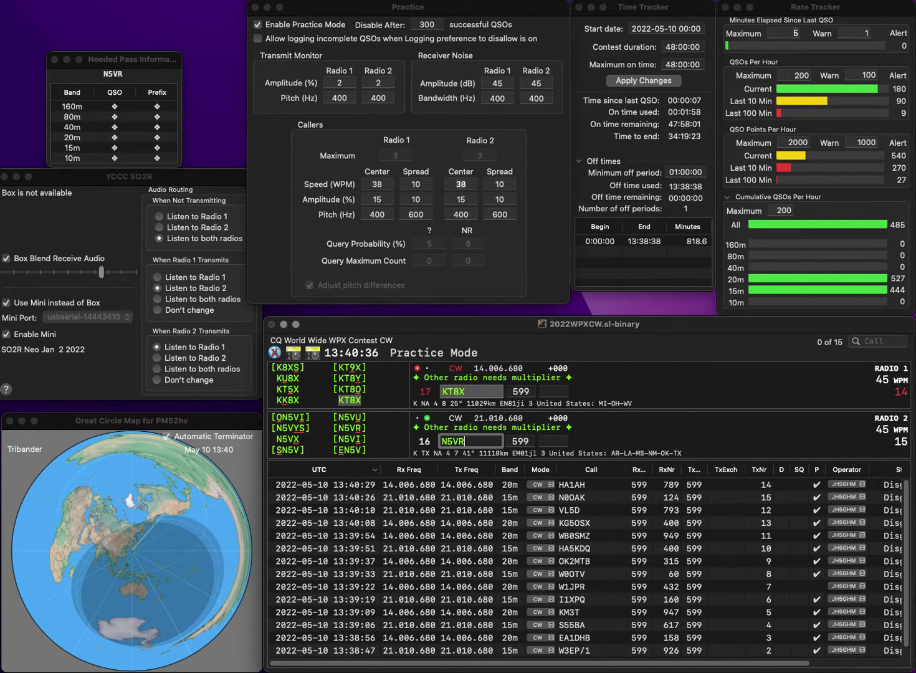
key(Return)
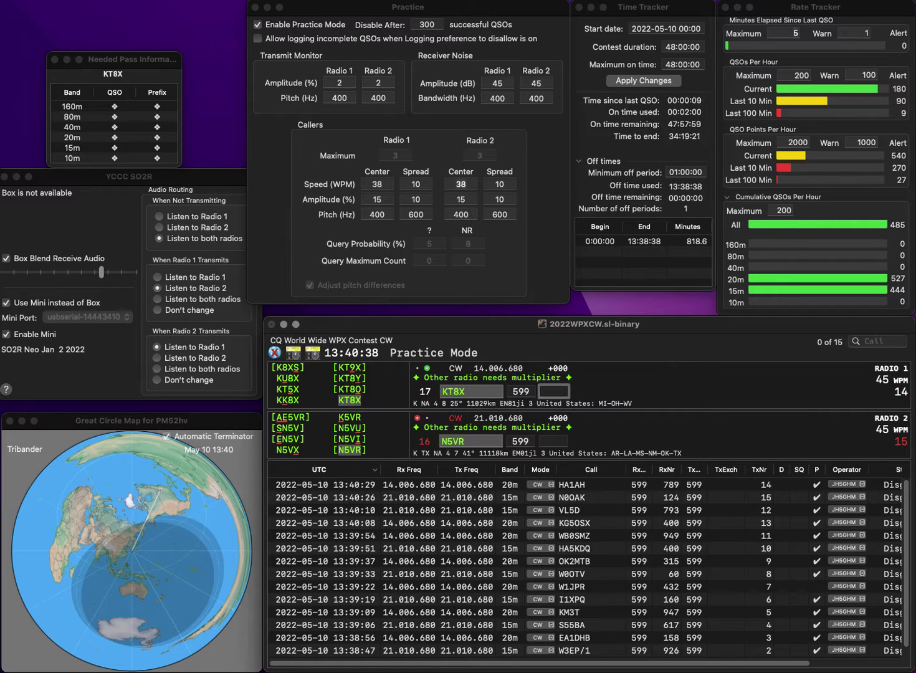
text(4)
key(BackSpace)
text(38)
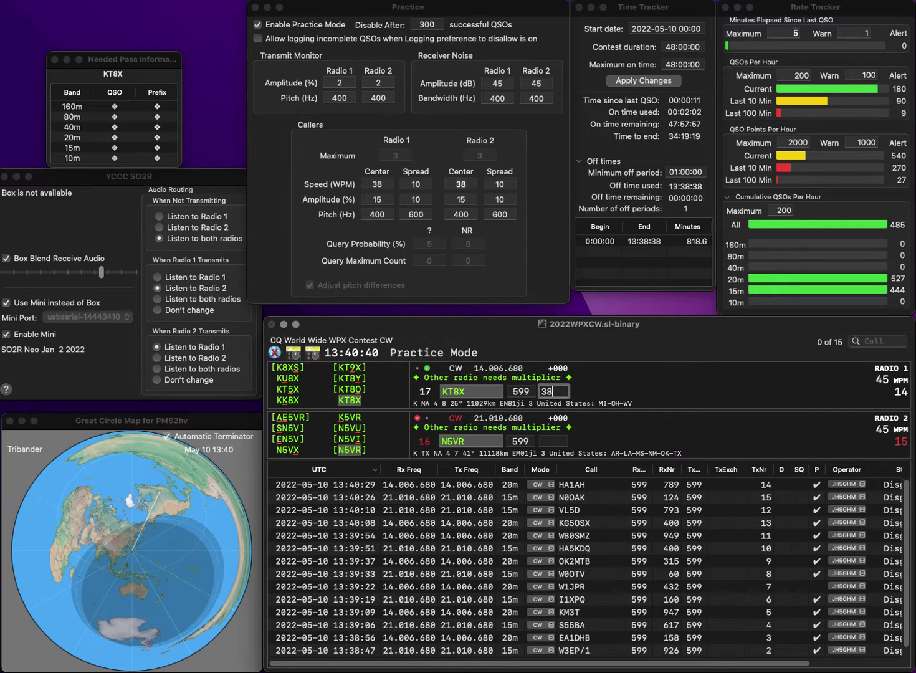
text(8)
key(Return)
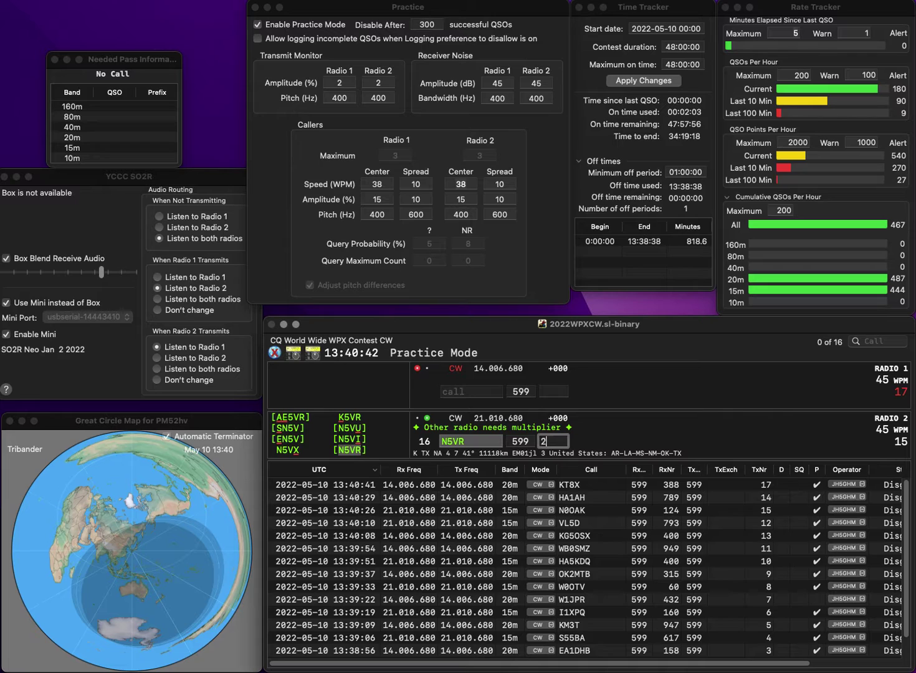
text(283)
key(Return)
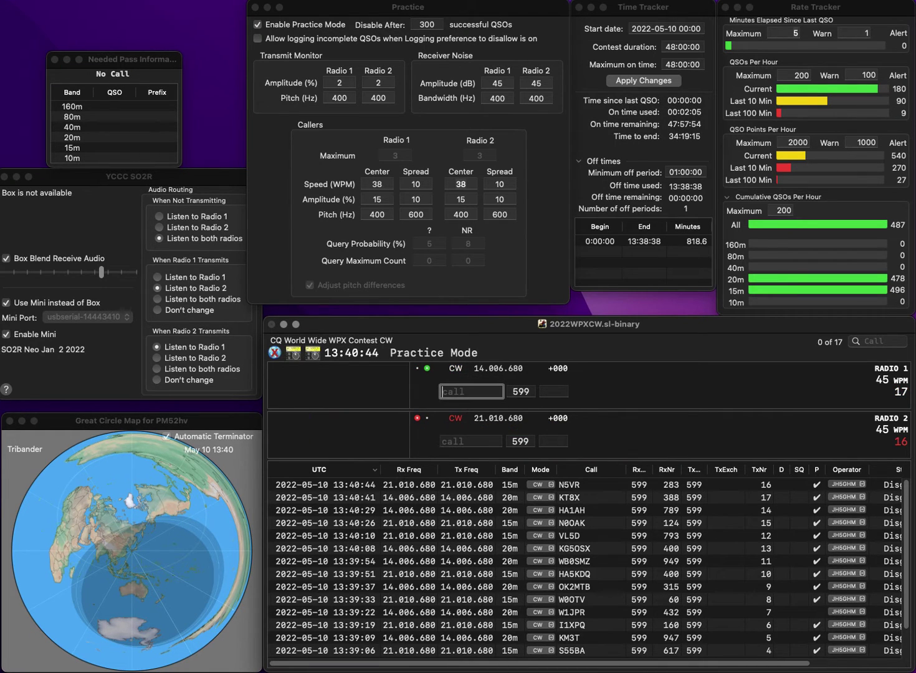
text(G2O)
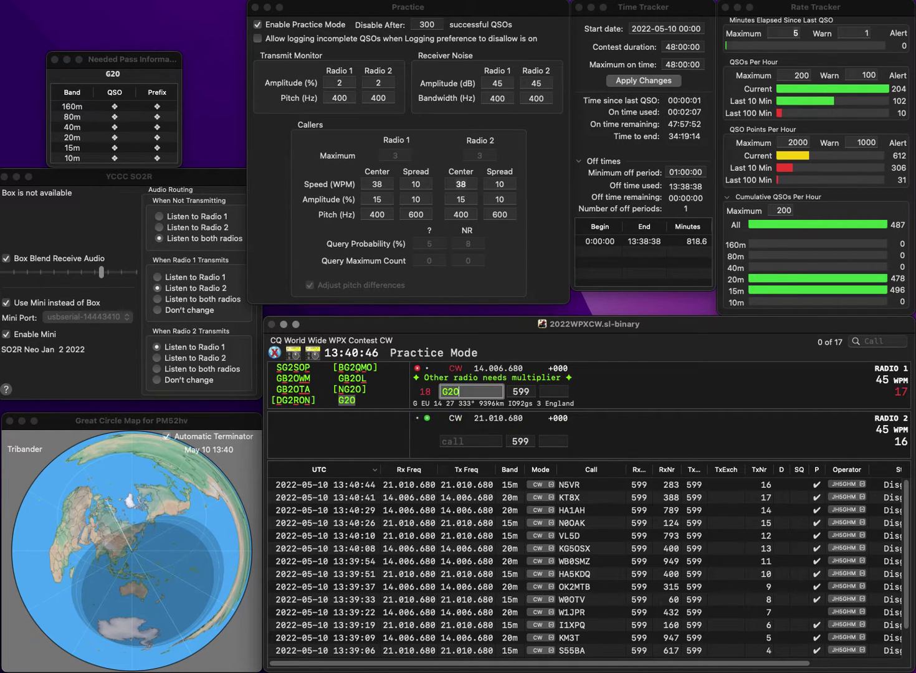
key(Return)
text(K)
text(T1ERY)
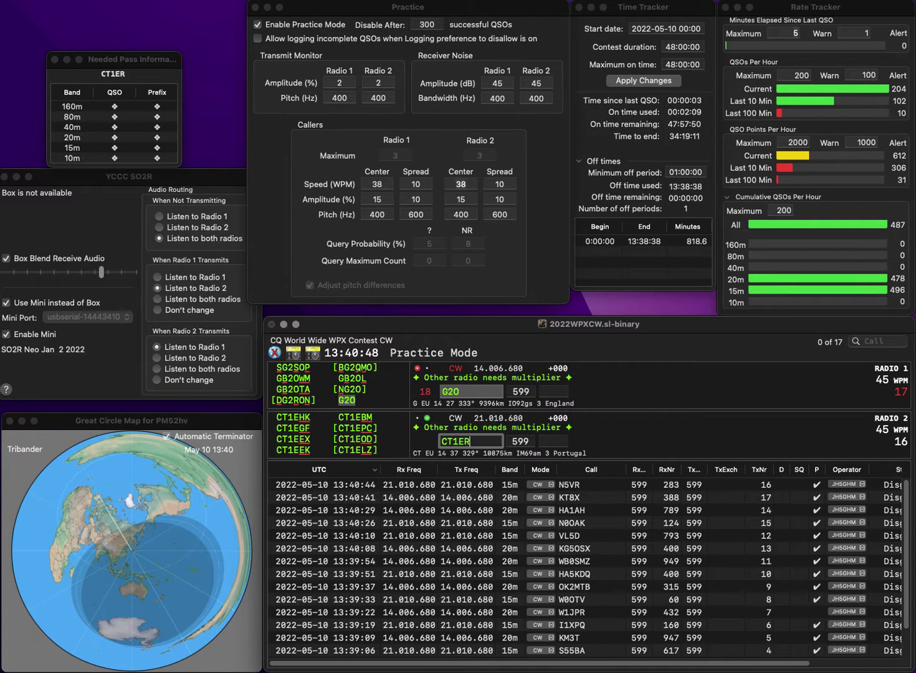
key(Return)
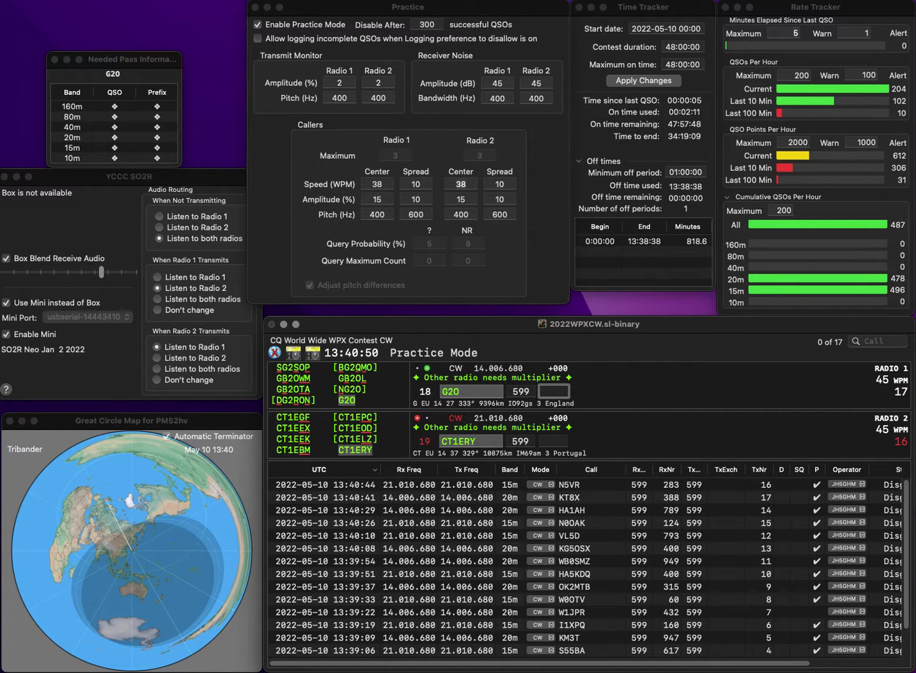
text(85)
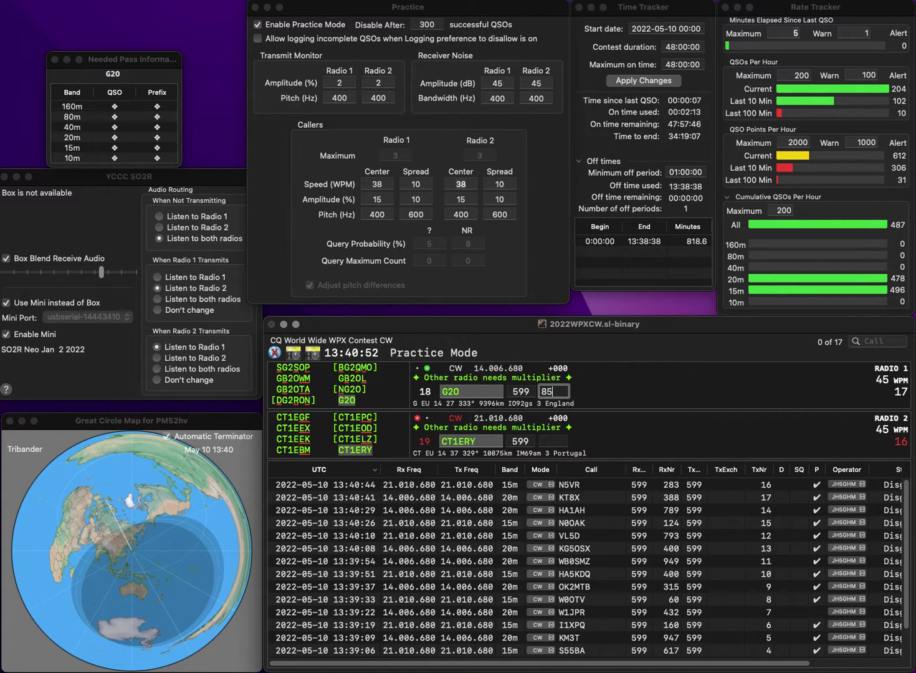
text(7)
key(Return)
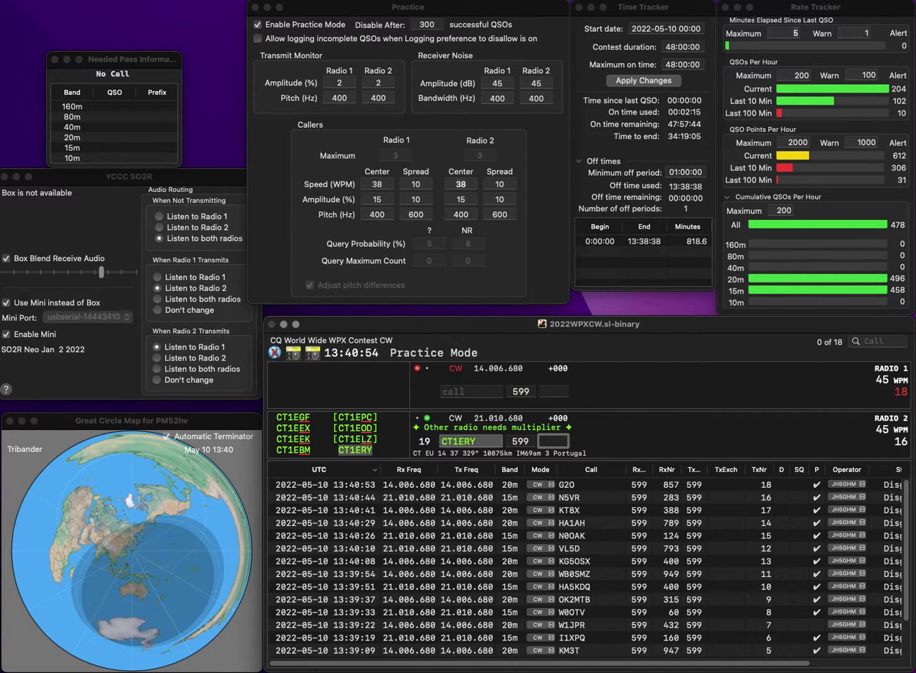
text(96)
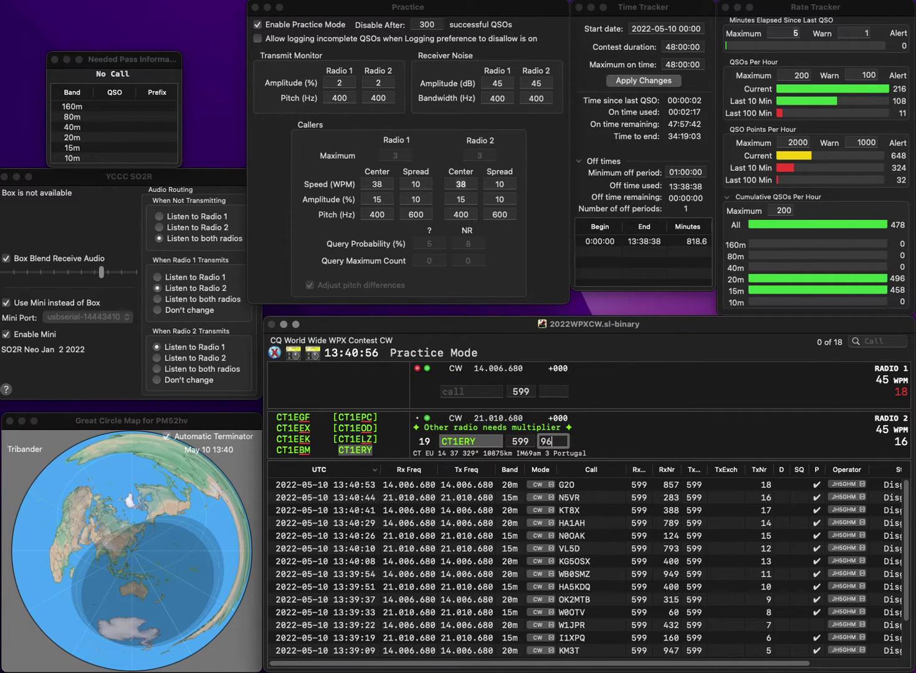
text(6)
key(Return)
text(KG5G)
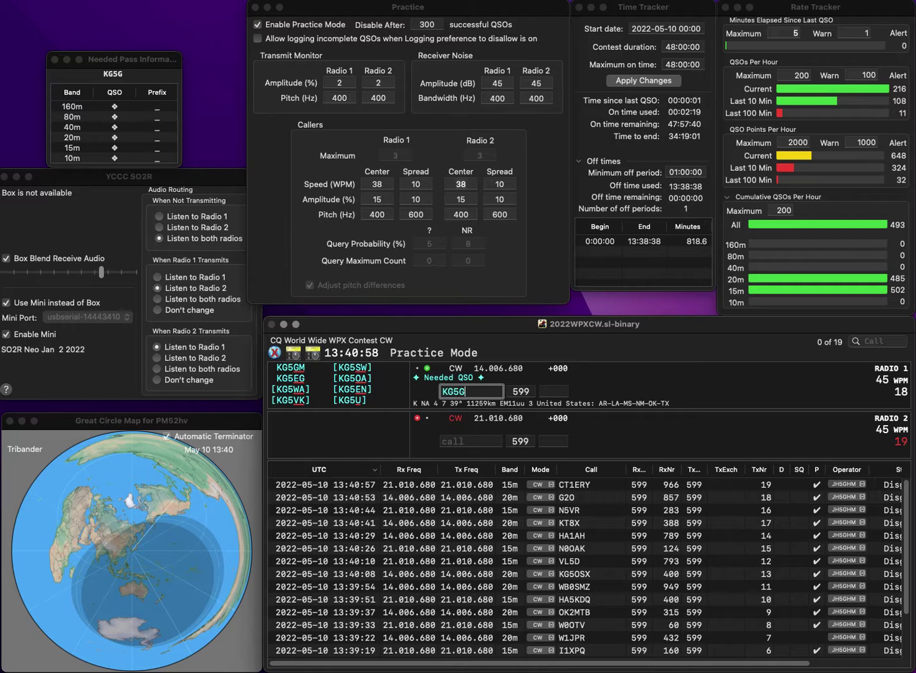
text(M)
key(Return)
text(K)
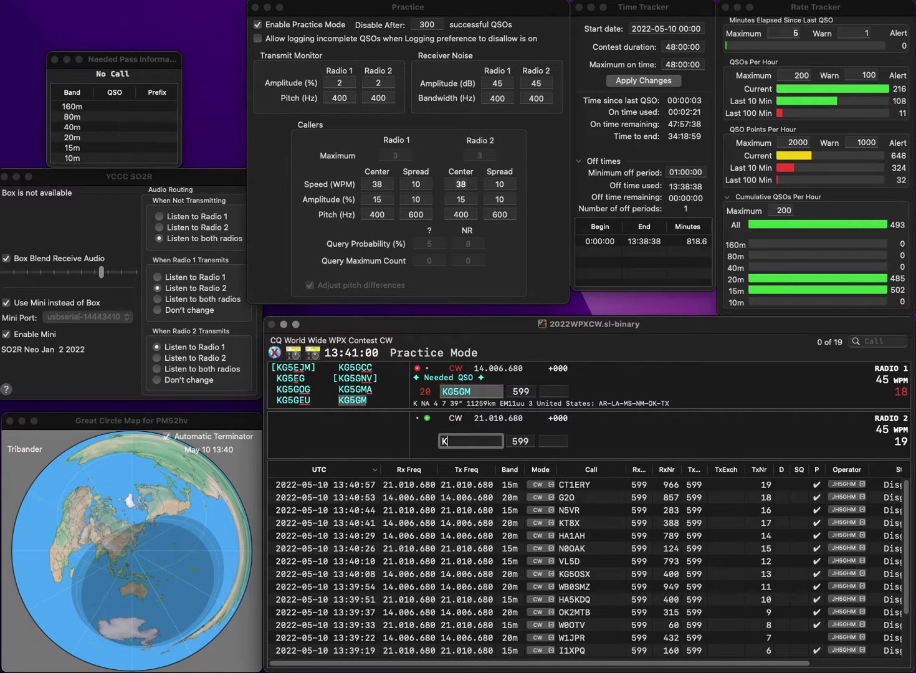
text(3M)
key(Home)
text(V)
key(Return)
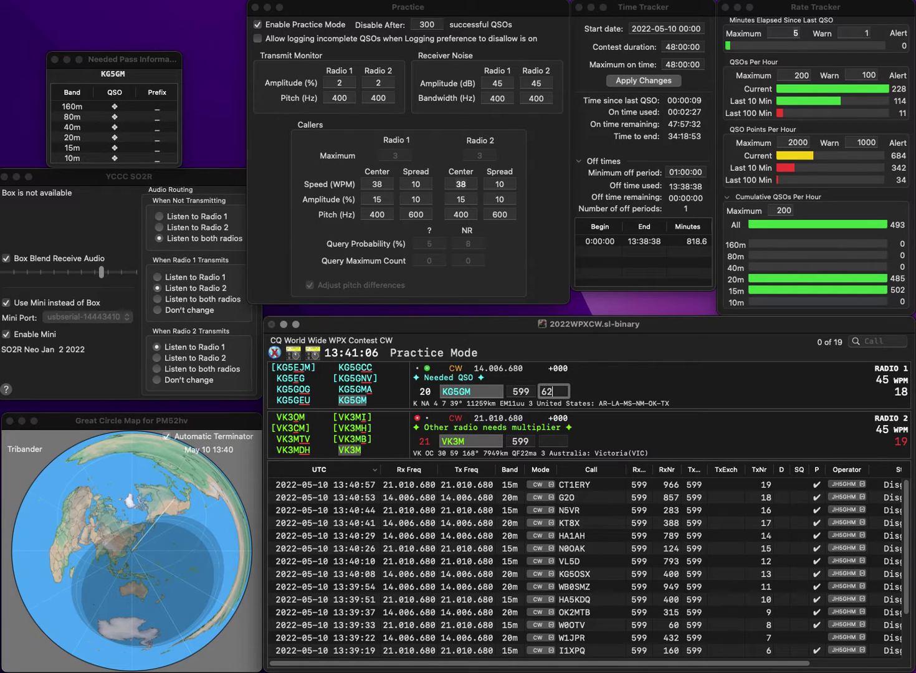
text(62)
key(Return)
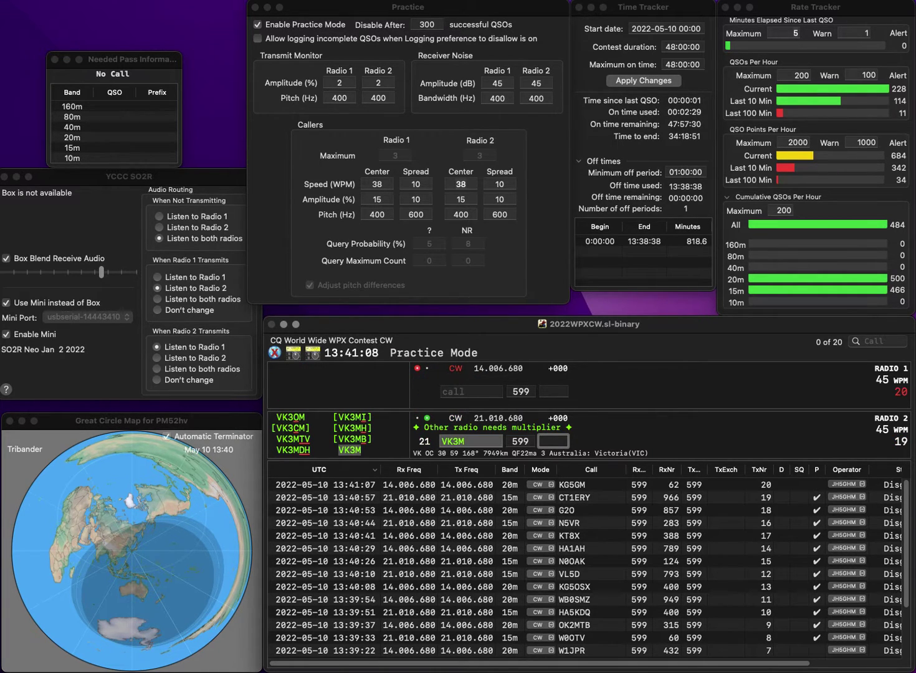
text(897)
key(Return)
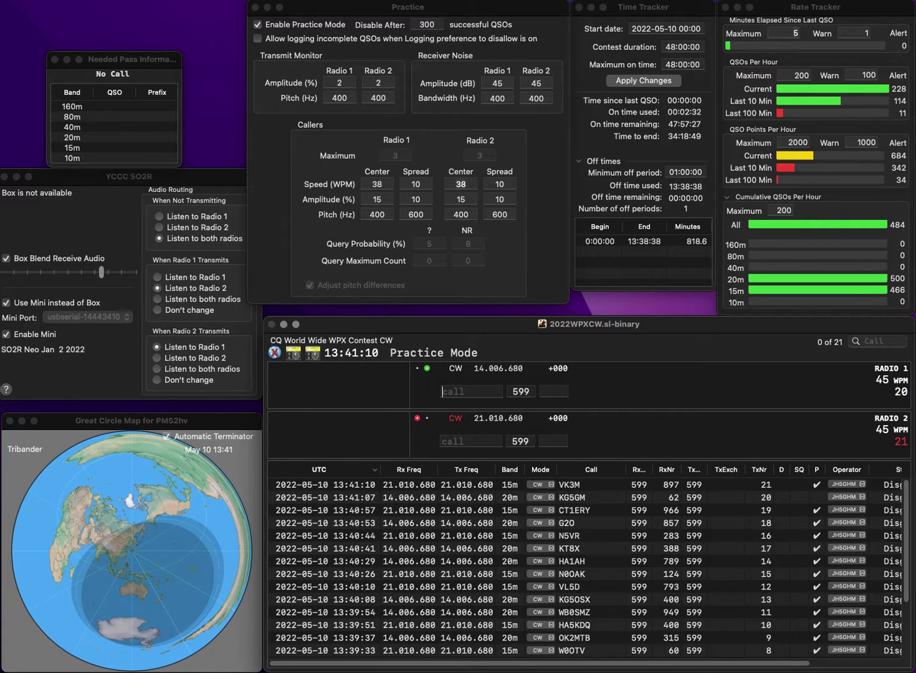
text(MXQ)
key(Home)
text(F5)
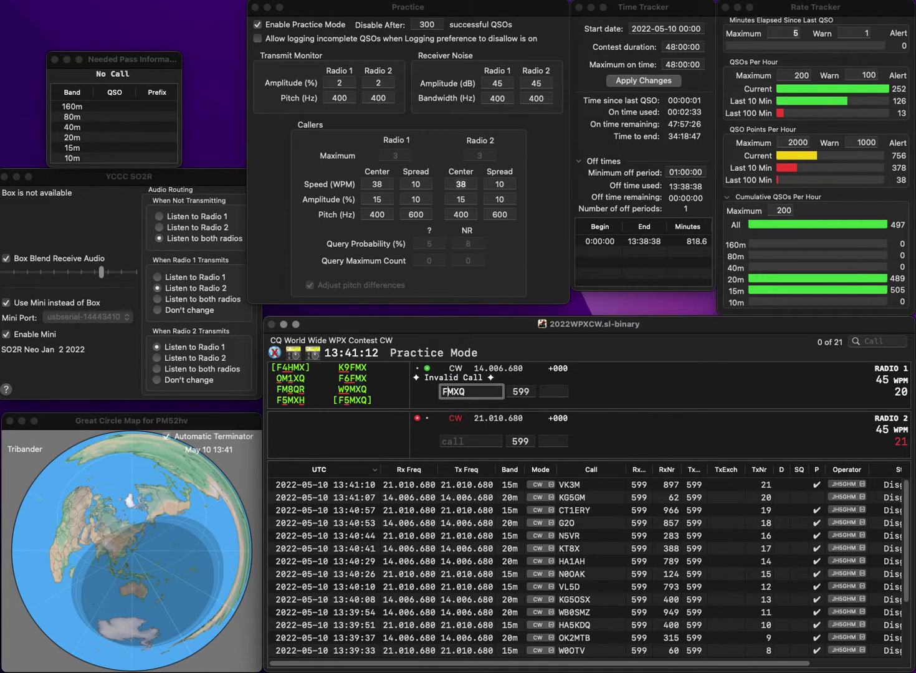
key(Return)
text(JA)
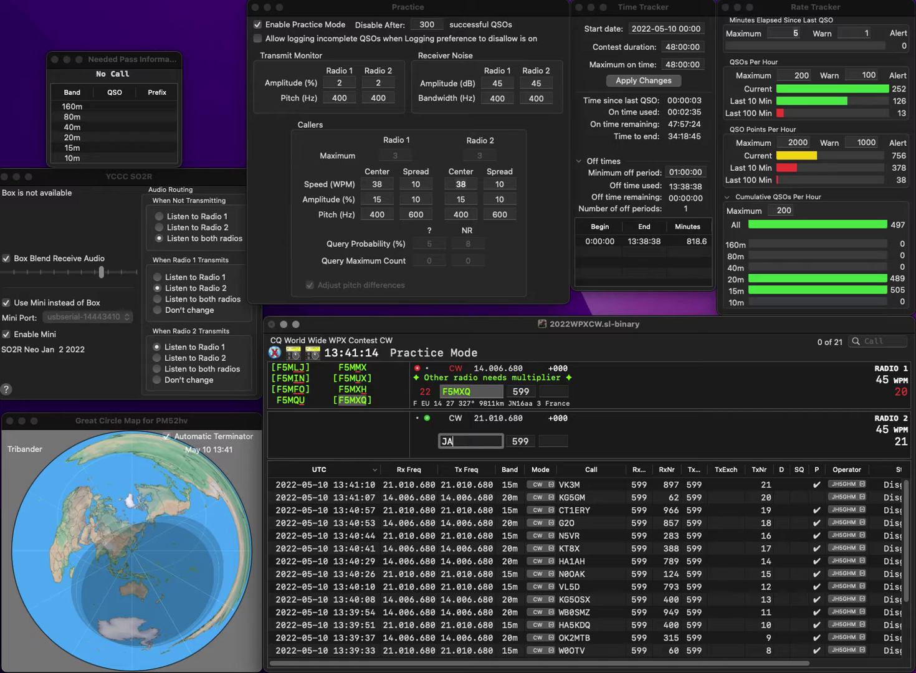
text(9DTV/1)
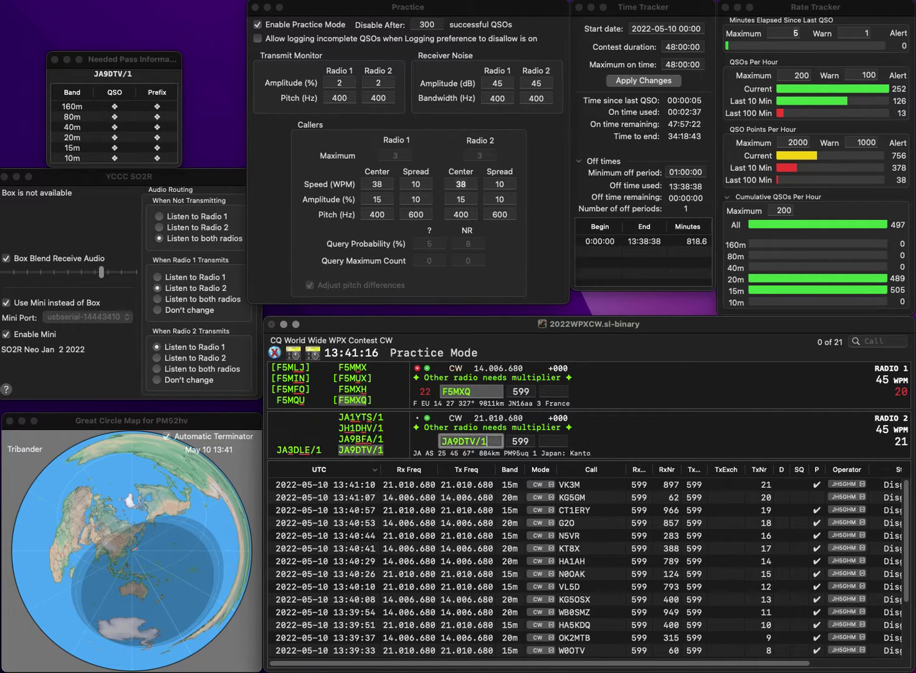
key(Return)
text(1)
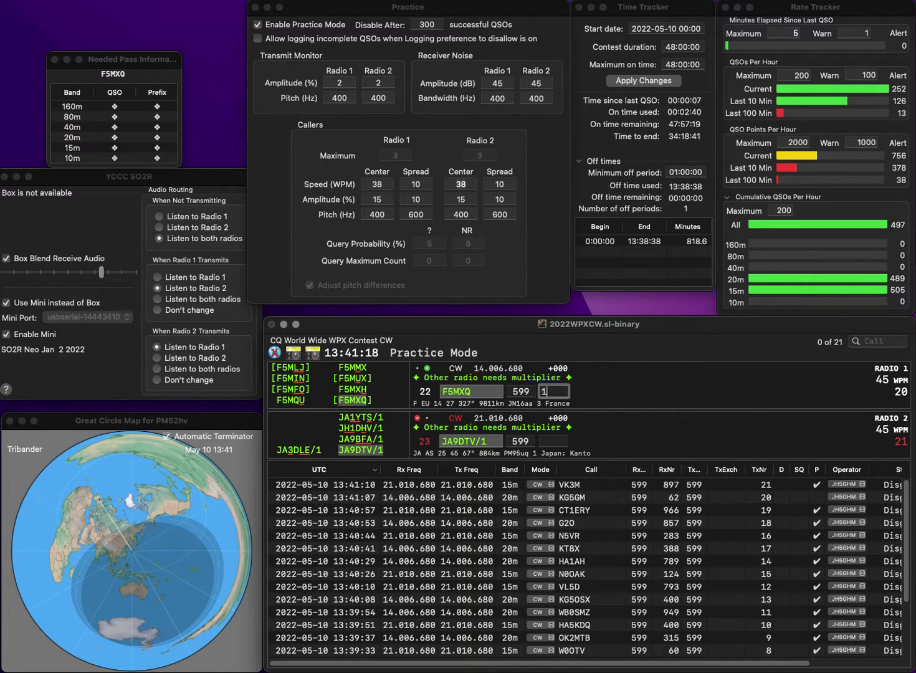
text(42)
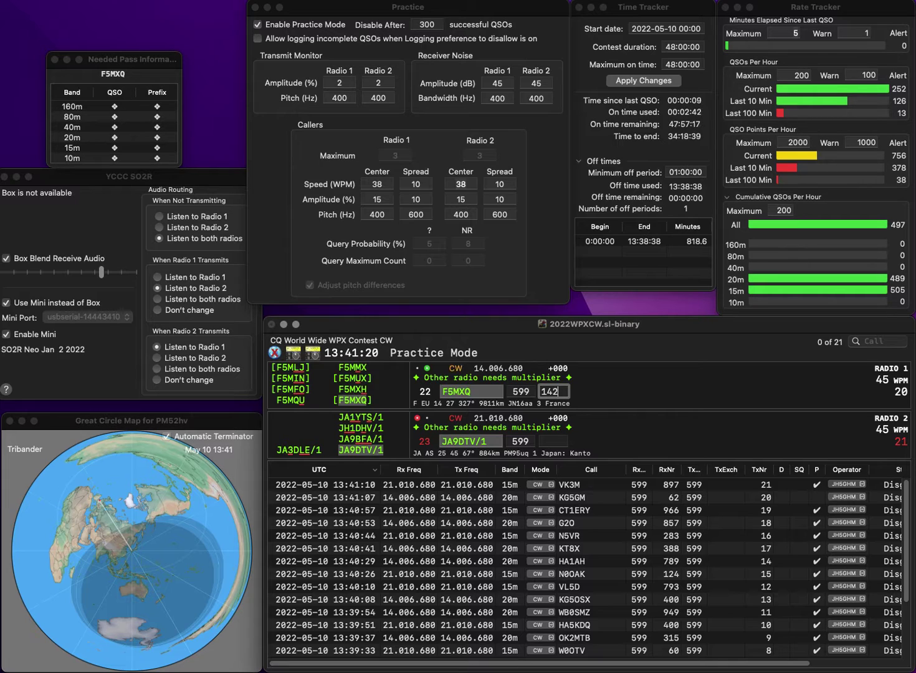
key(Return)
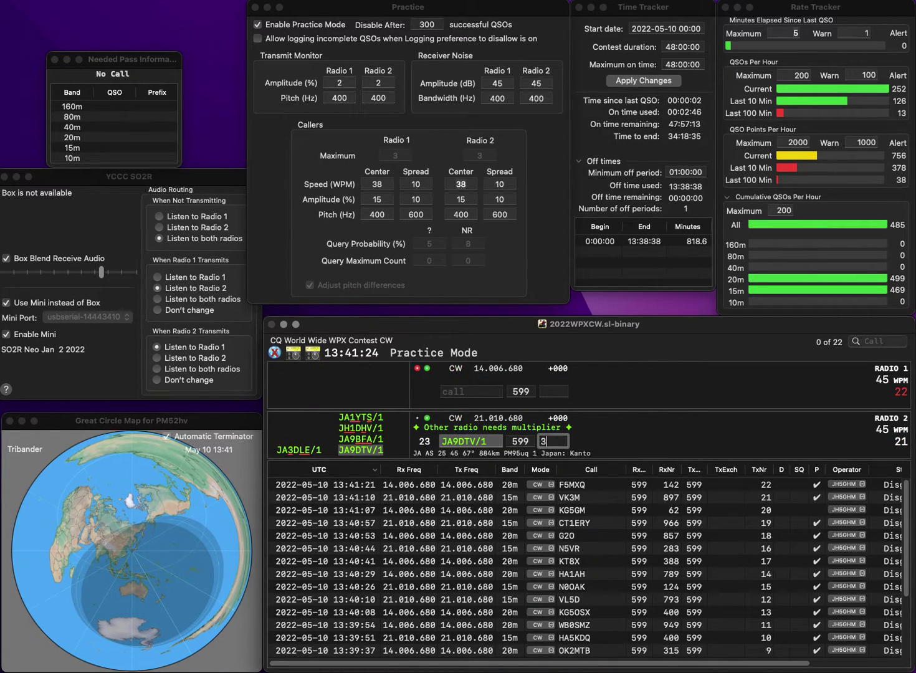
text(3)
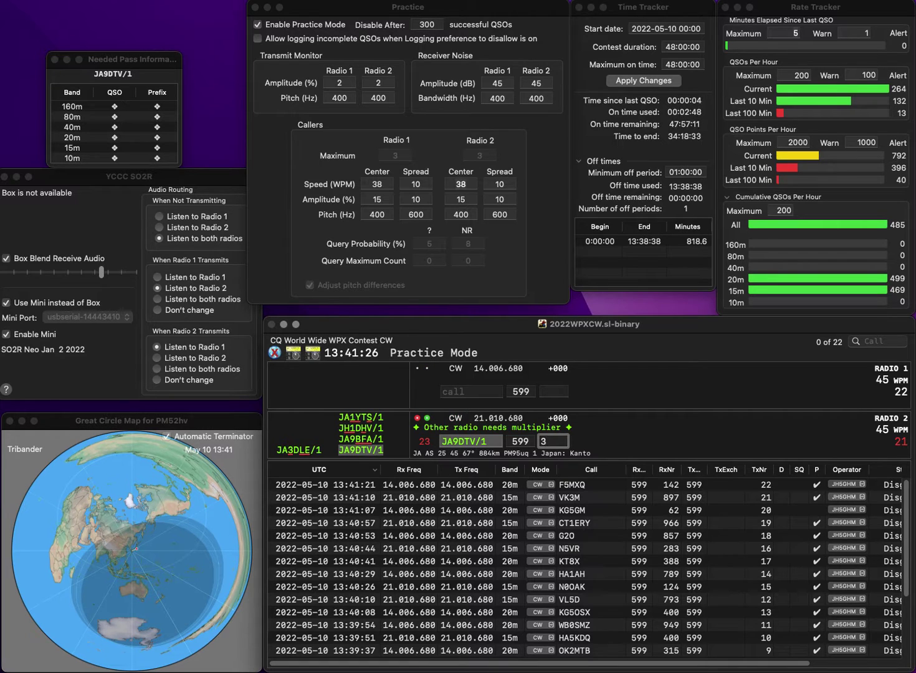
text(37)
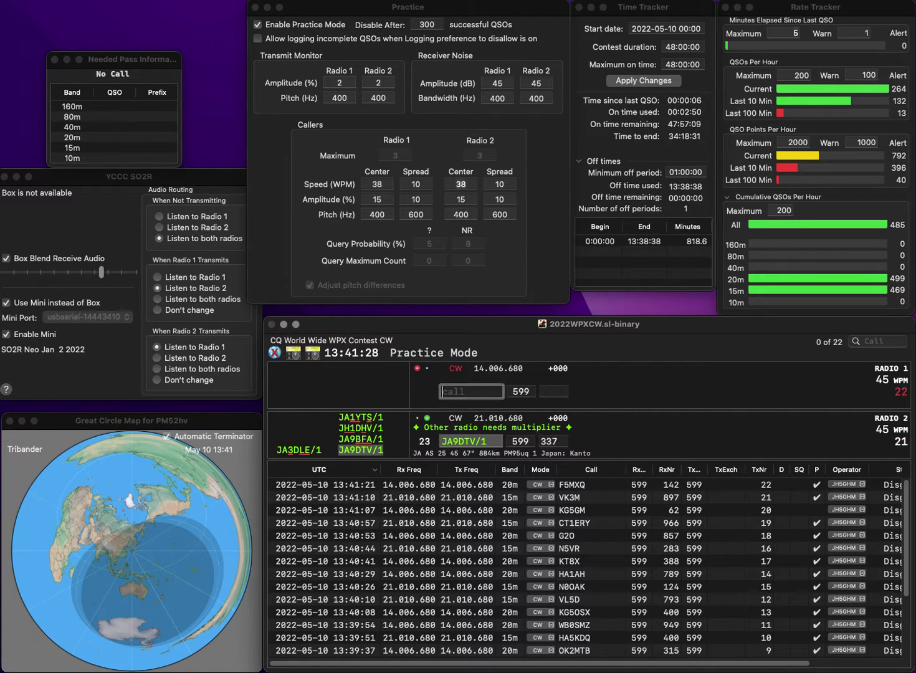
key(Return)
Call K6MR on radio 1 and K7MT on radio 2, log K6MR with 559, and correct K7MT to KI7MT
text(KM)
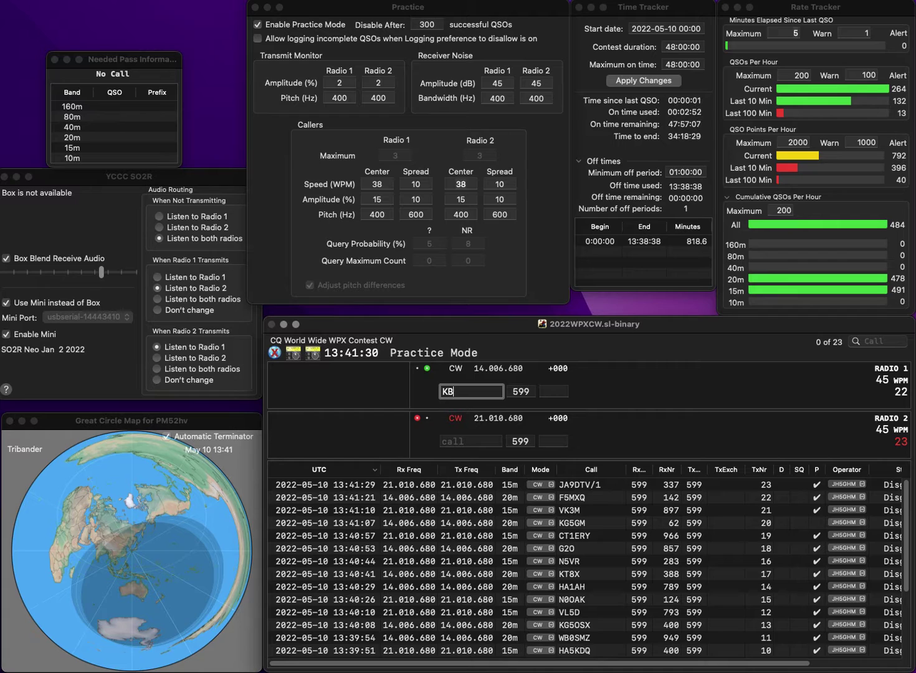
text(MR)
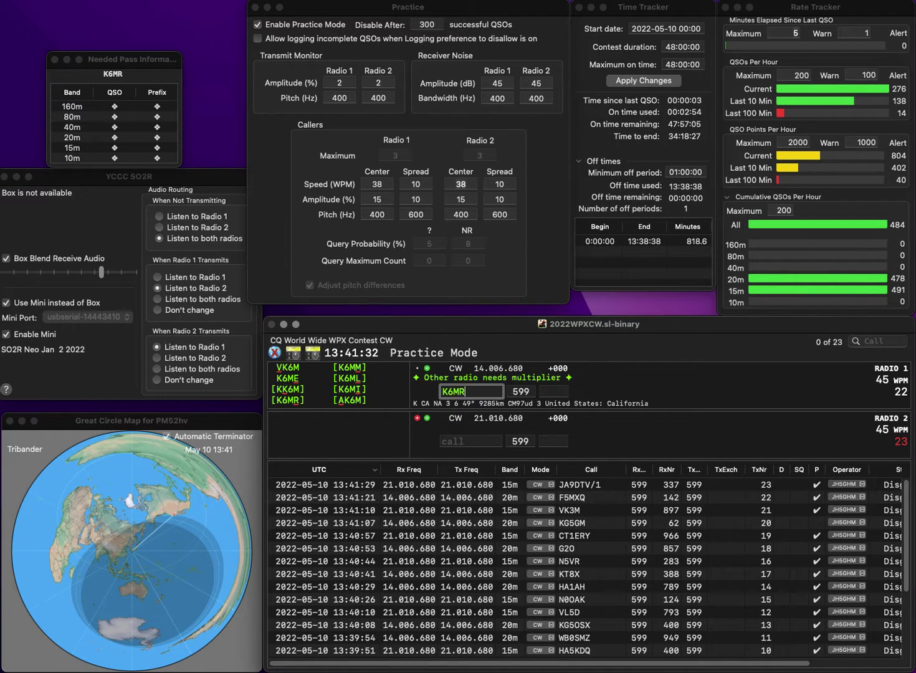
key(Return)
text(7MT)
key(super+Left)
text(K)
key(Return)
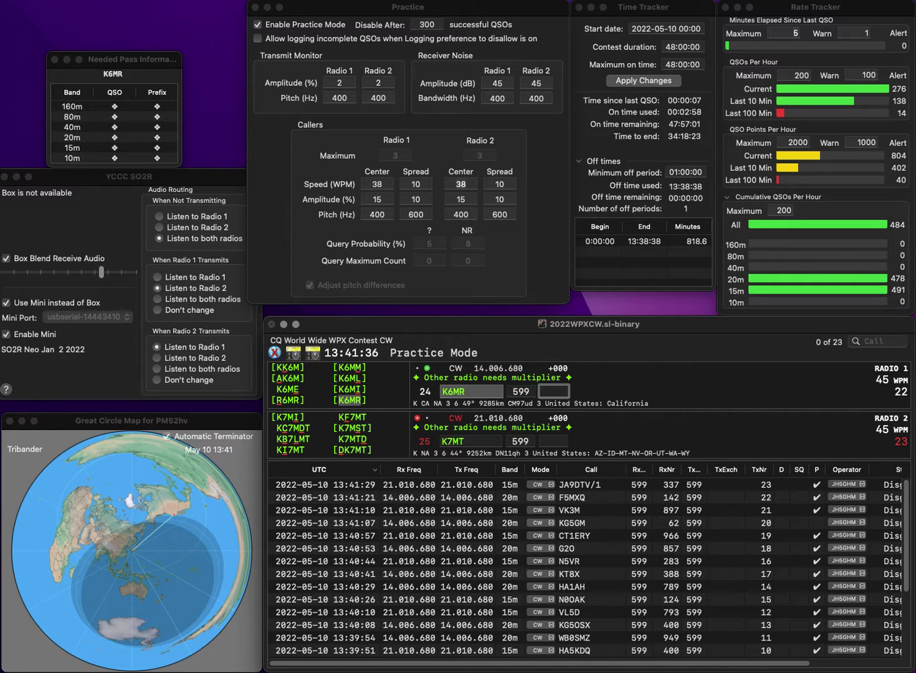
text(55)
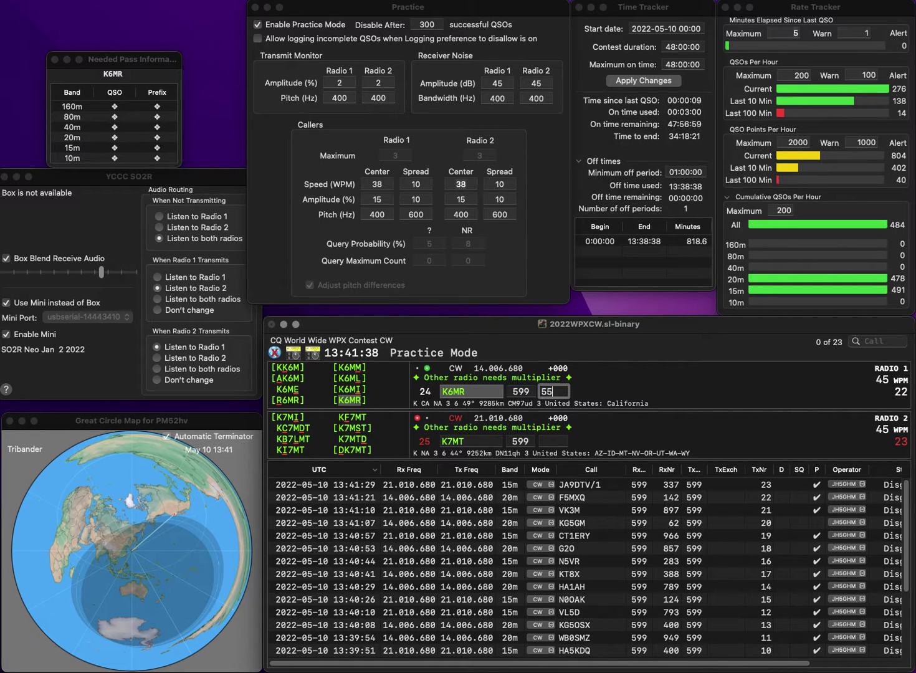
text(9)
key(Return)
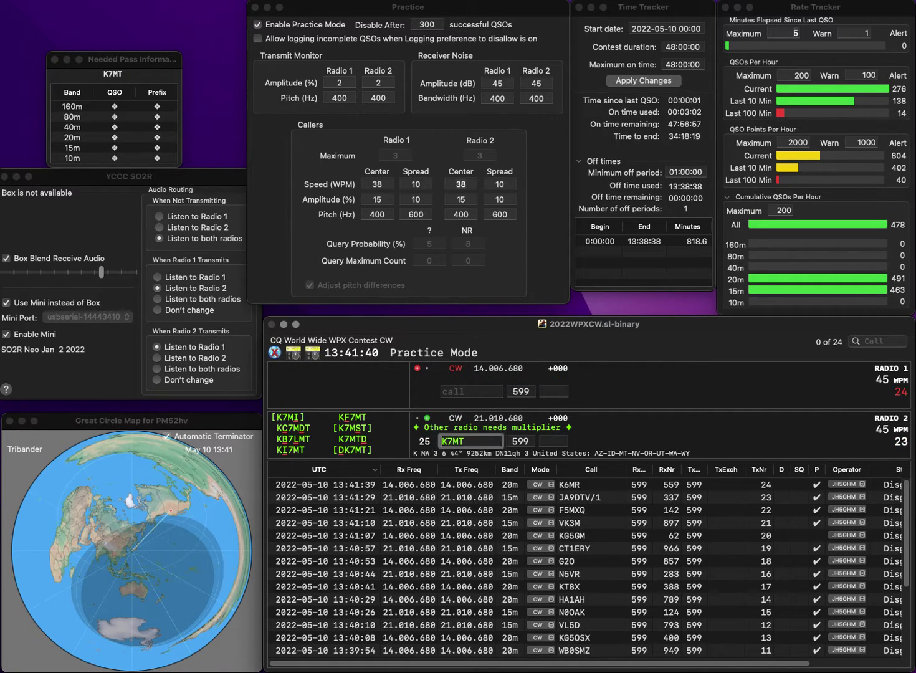
text(I)
key(Return)
text(E)
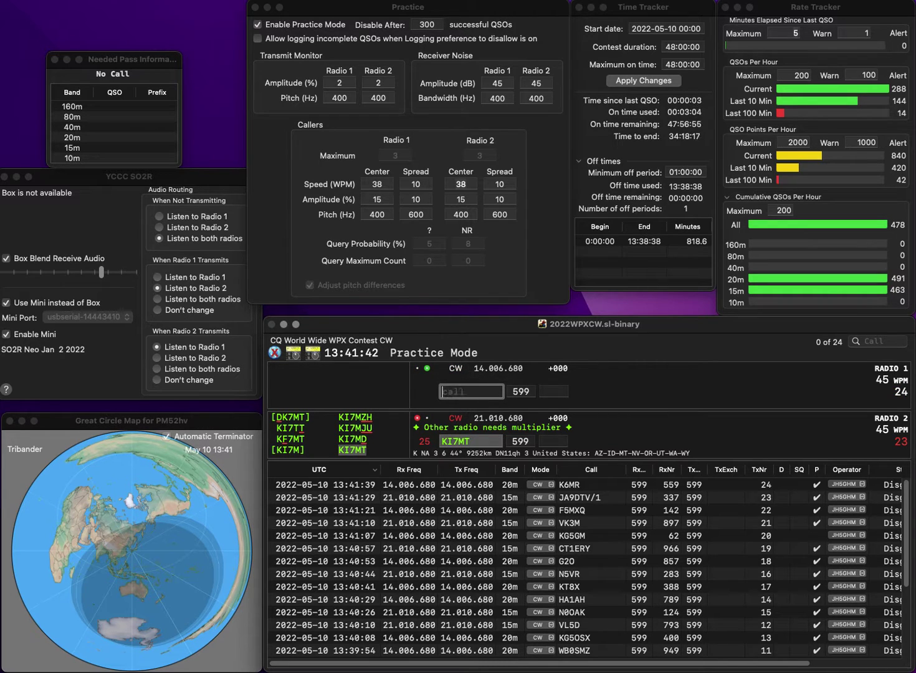
text(G1SAN)
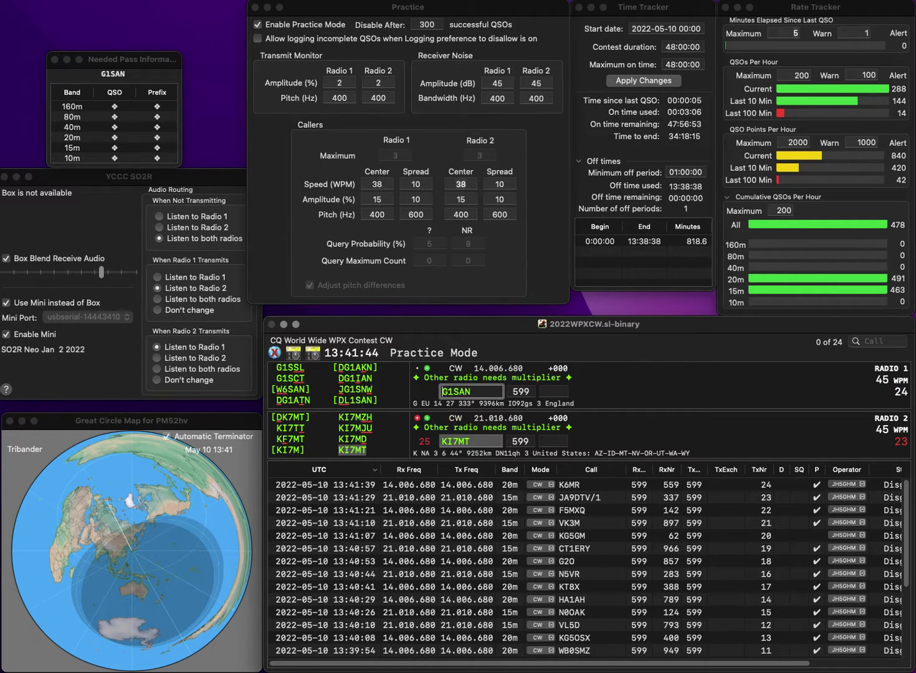
key(Return)
text(4)
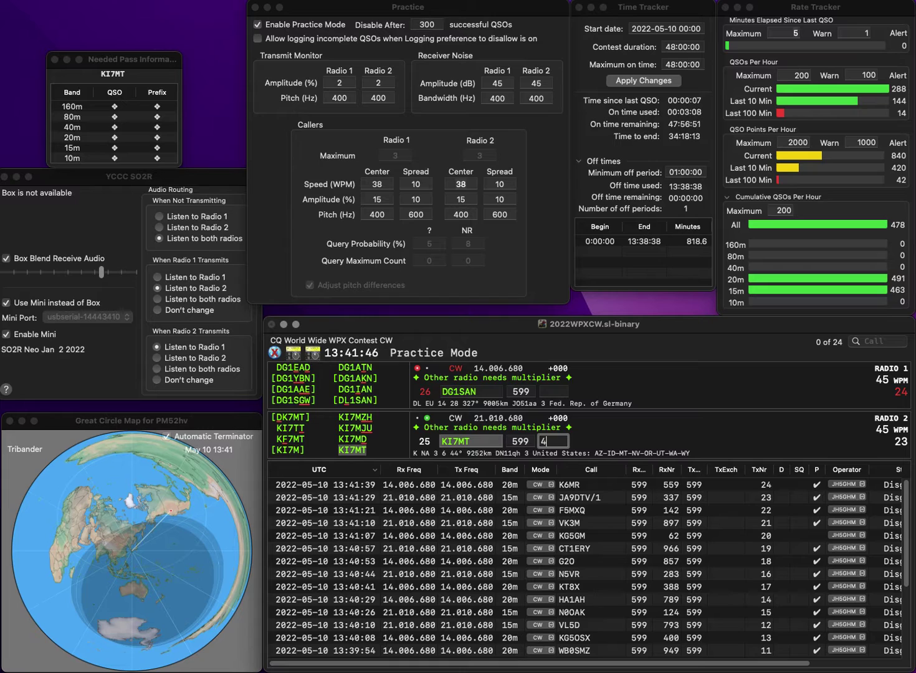
text(31)
key(Return)
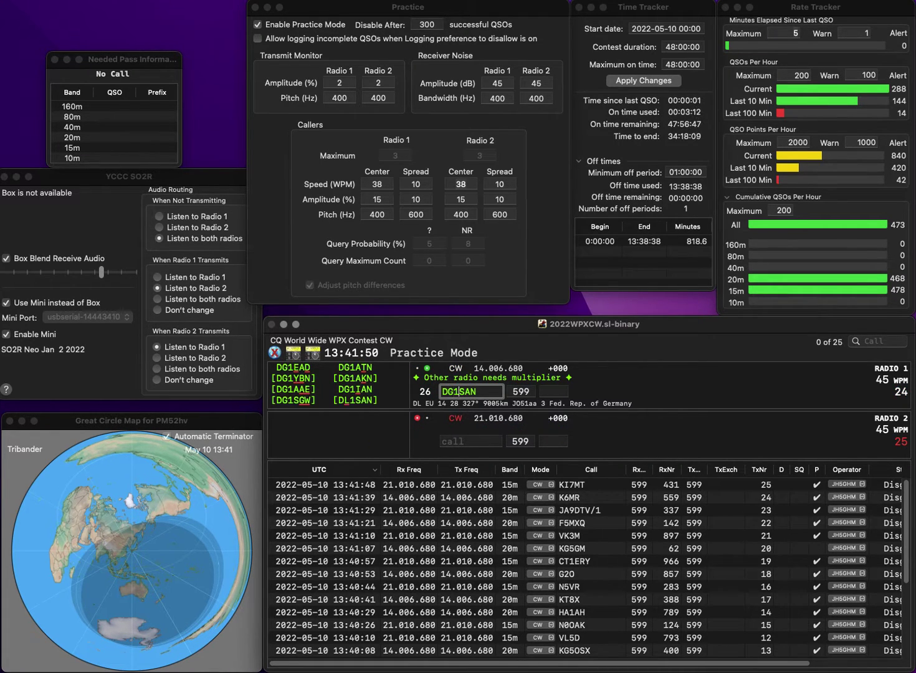
key(Right)
key(Right)
key(BackSpace)
text(I)
key(Return)
Call I3PXN on radio 2, then log DG1IAN with 954 and I3PXN with 844
text(3)
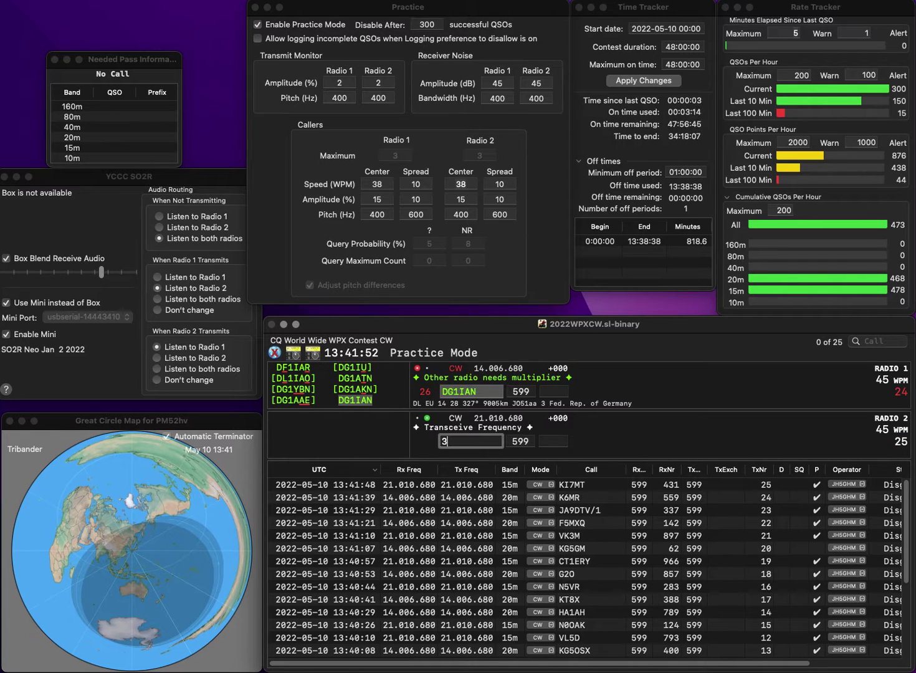
text(PXN)
key(Return)
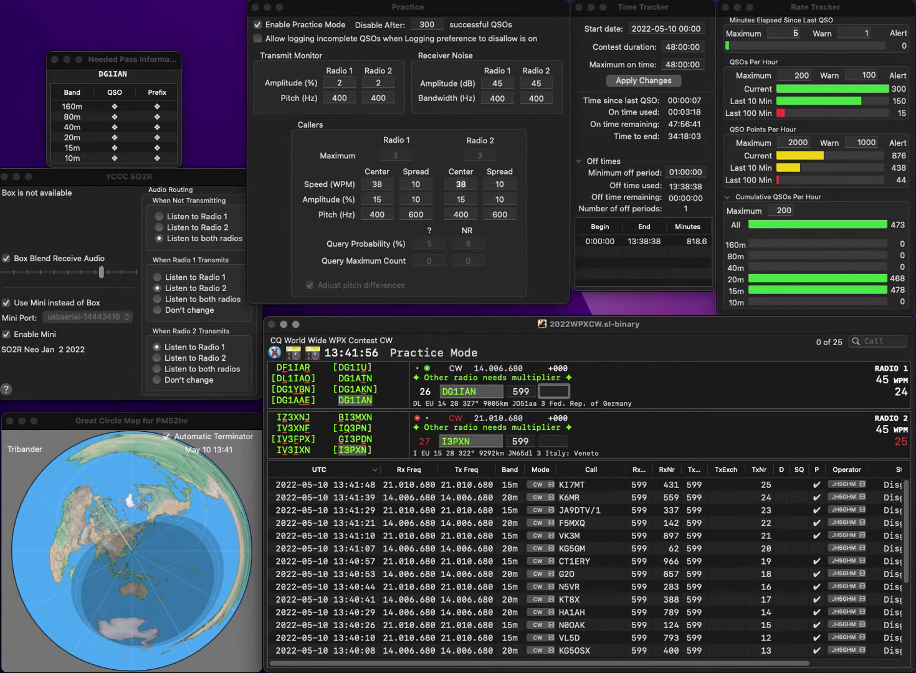
text(954)
key(Return)
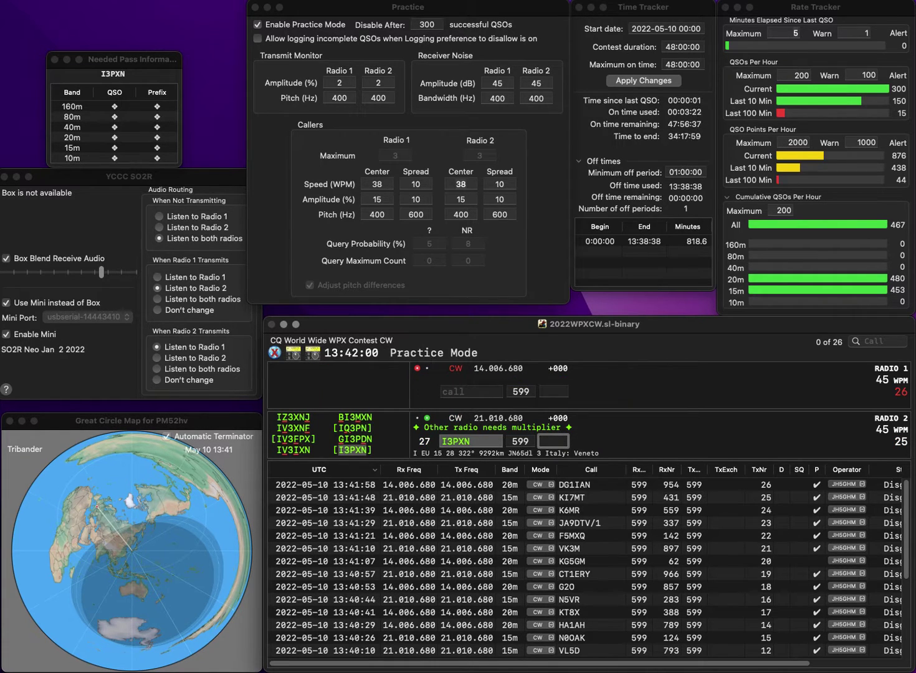
text(844)
key(Return)
text(7)
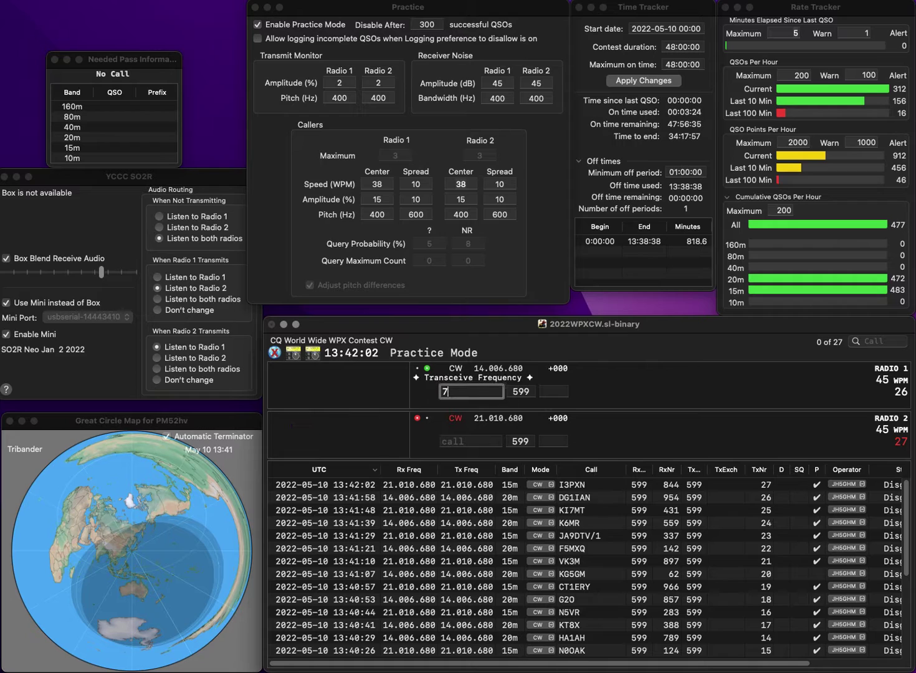
text(DP)
key(Home)
text(EA)
key(Return)
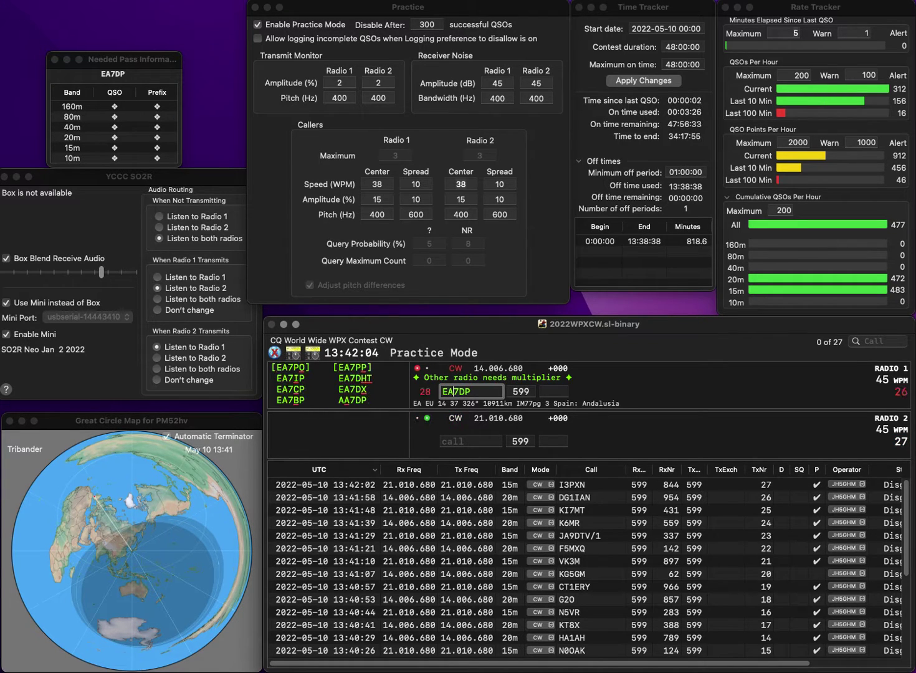
text(KDH1)
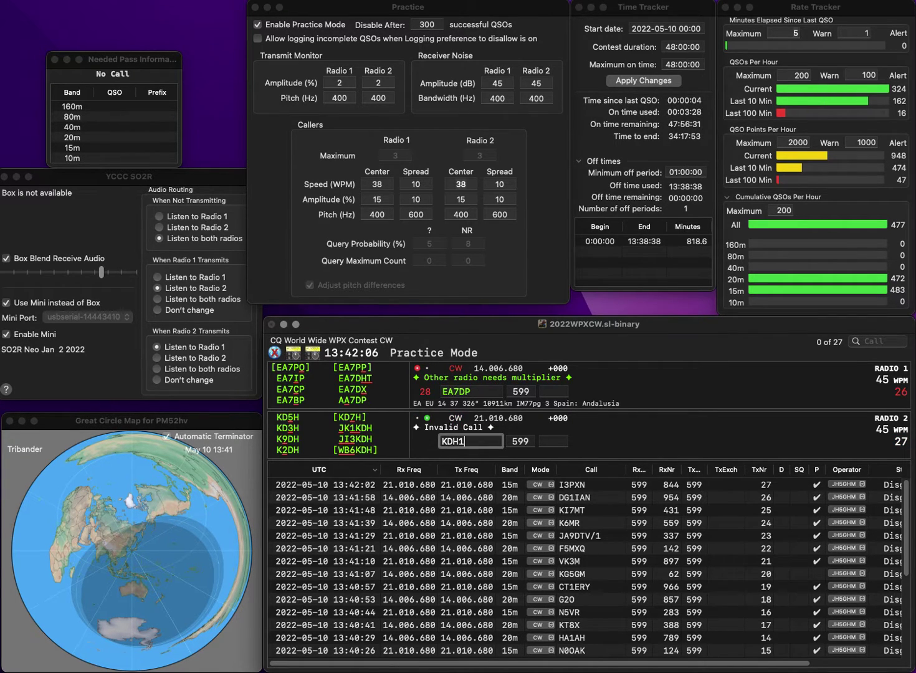
text(KR)
key(Home)
key(Delete)
key(Return)
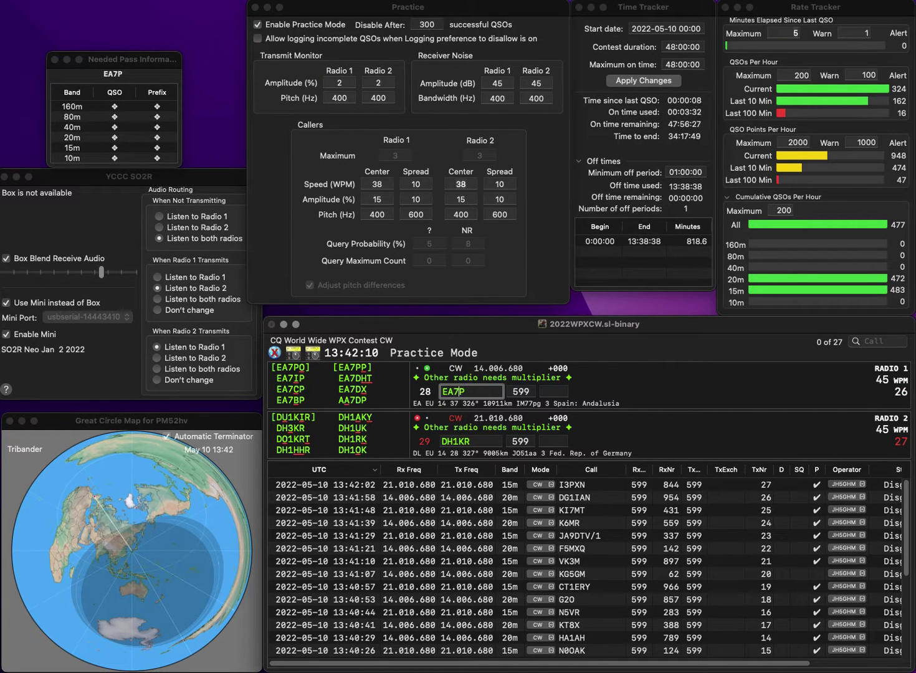
key(Delete)
text(B)
key(Return)
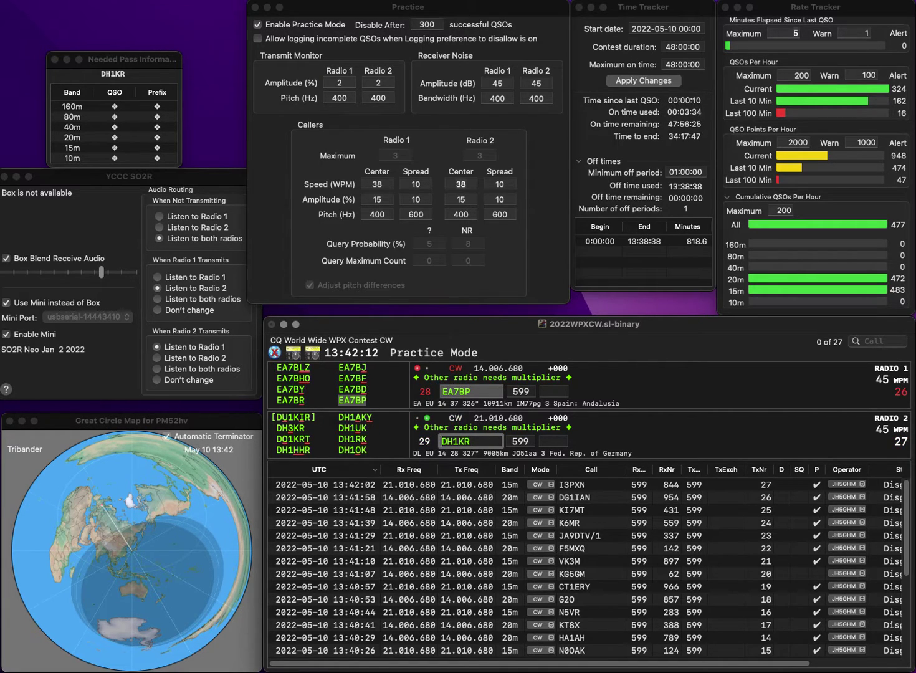
key(Delete)
text(3)
key(Return)
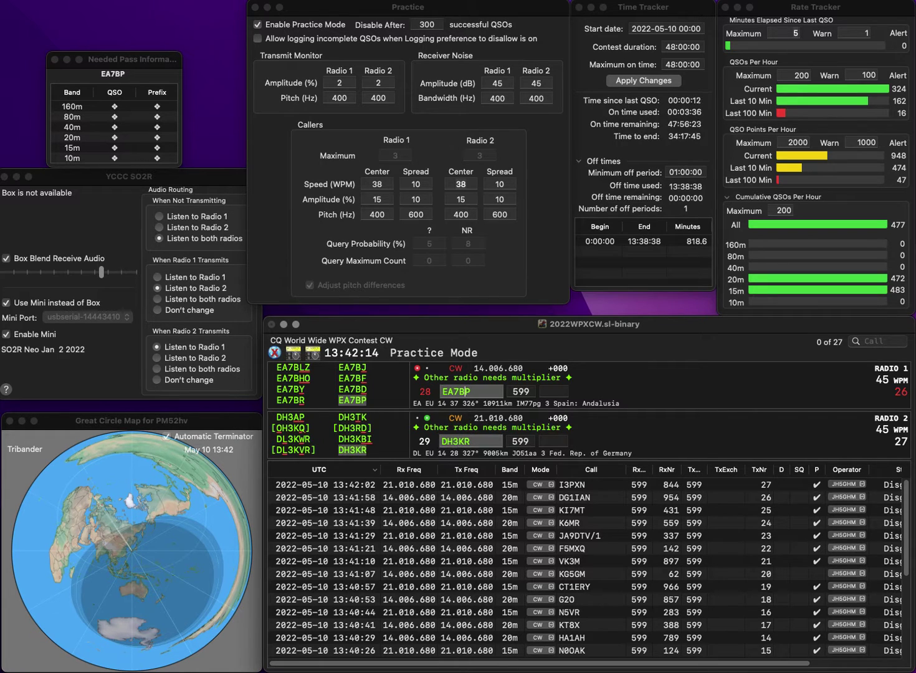
Log EA7BP with 670 and DH3KR with 99, then call 7BSM on radio 1 and KW3S on radio 2
text(6)
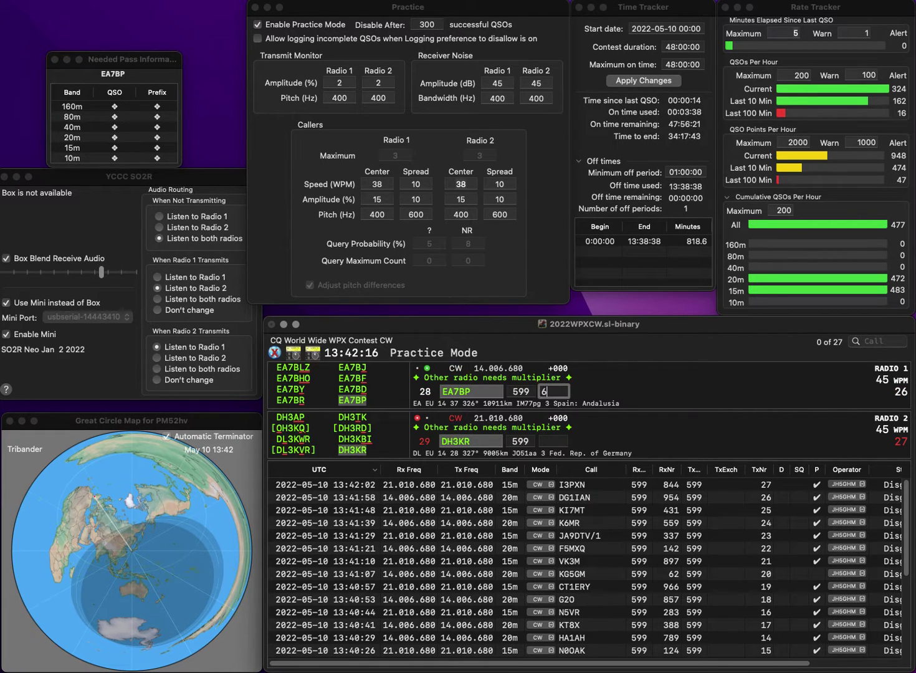
text(70)
key(Return)
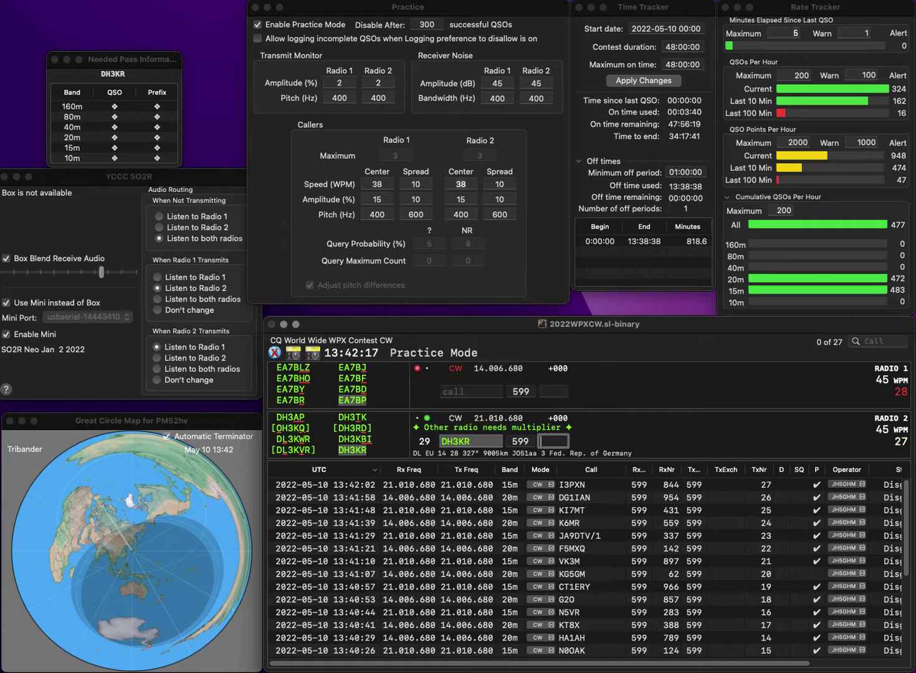
text(99)
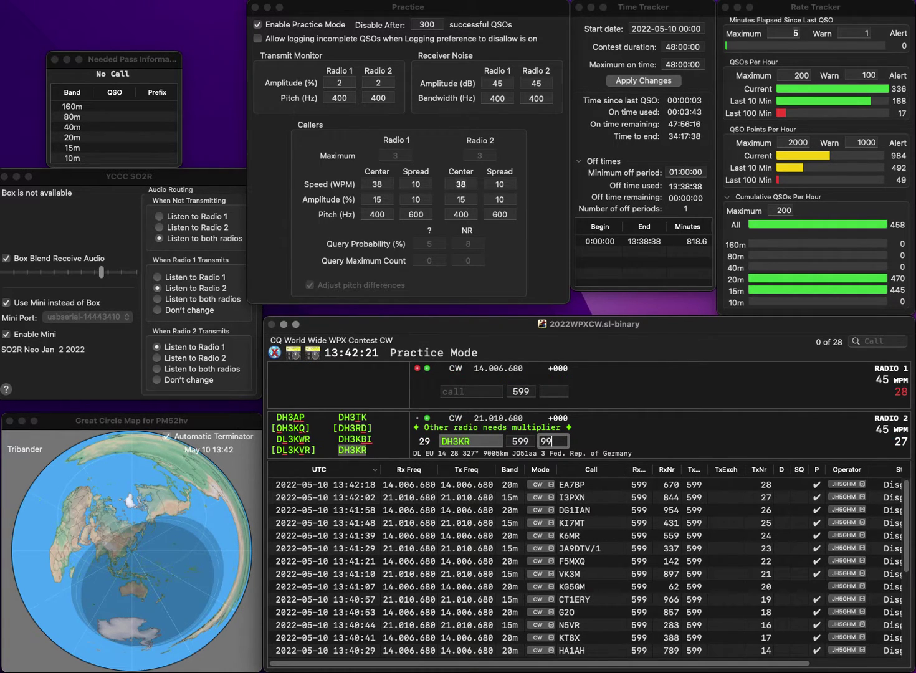
key(Return)
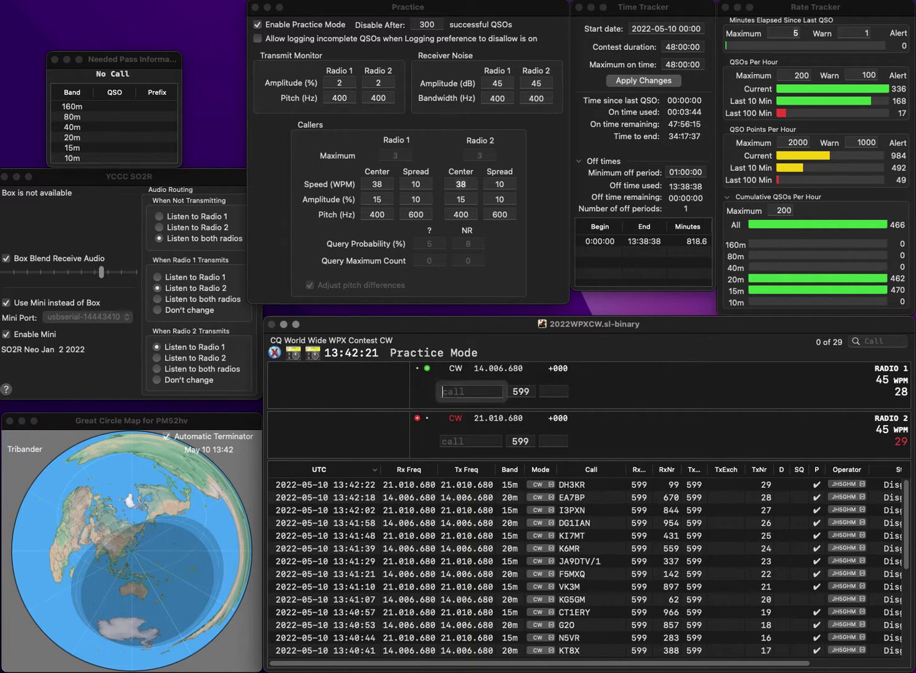
text(7BSM)
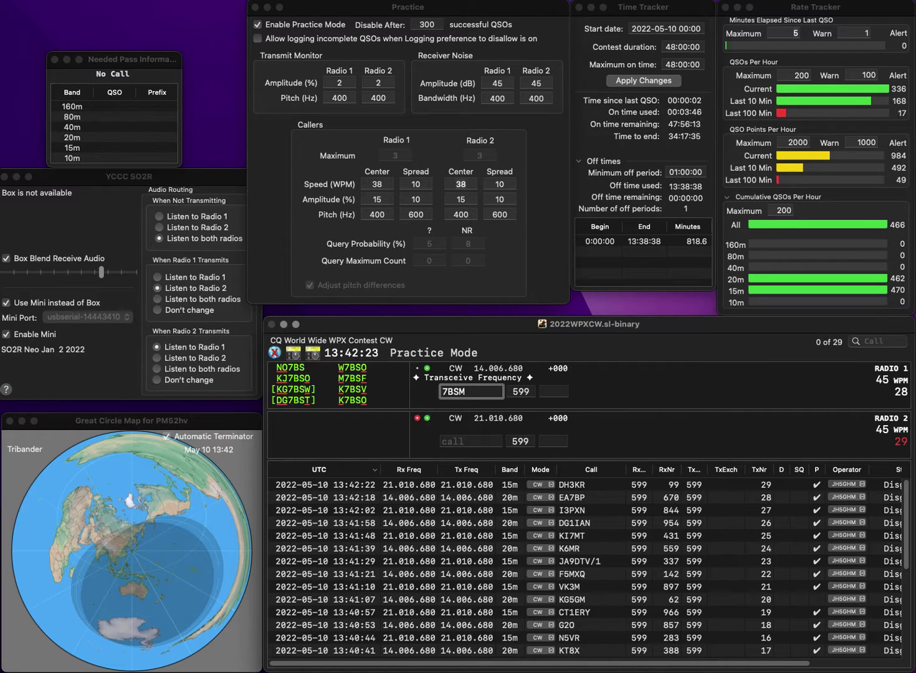
key(Return)
text(KW3S)
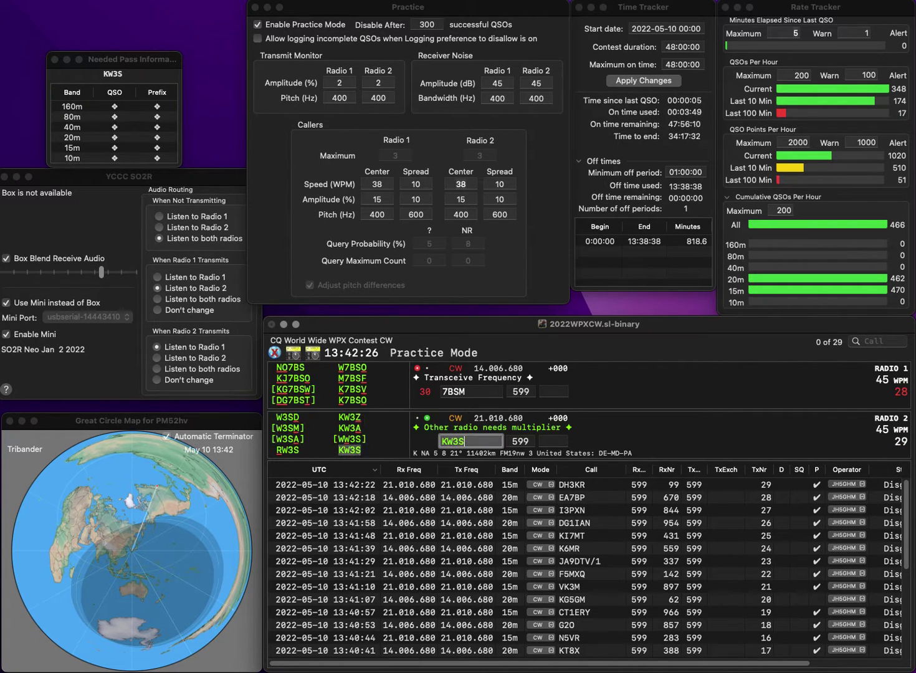
key(Return)
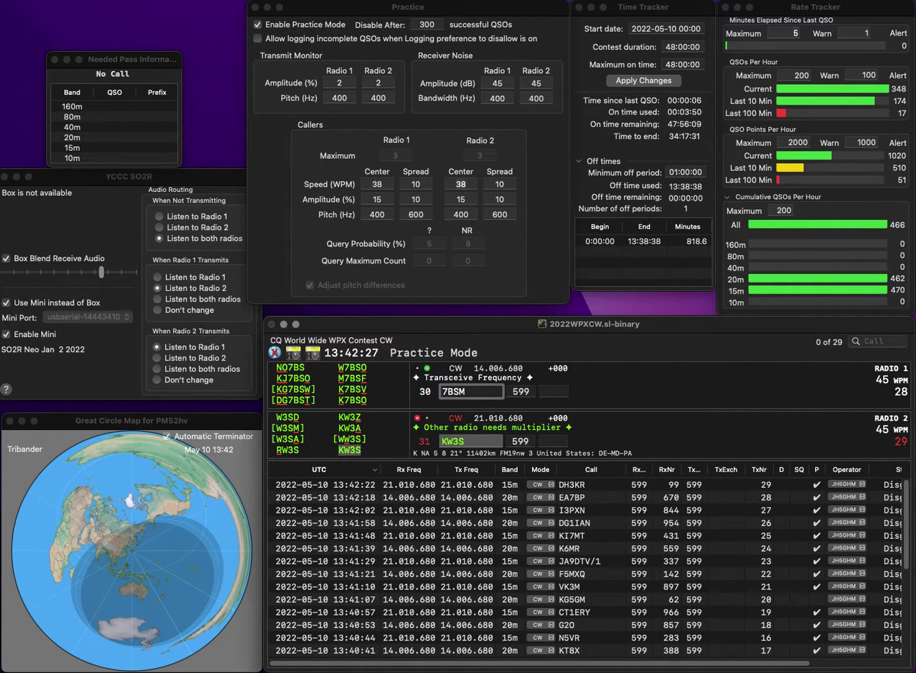
text(SM)
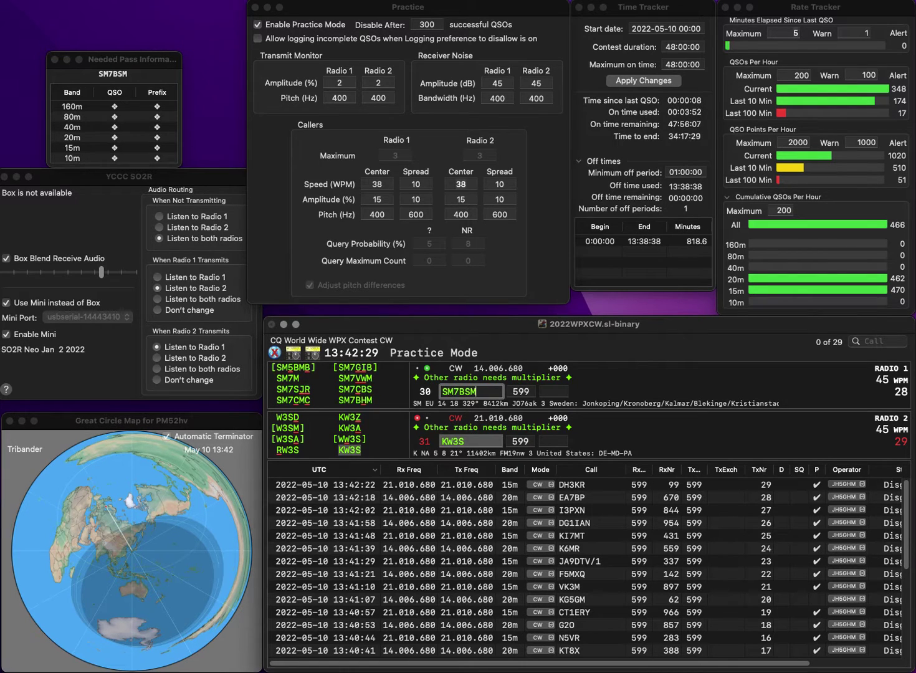
key(Right)
key(Right)
key(Right)
key(BackSpace)
text(H)
key(Return)
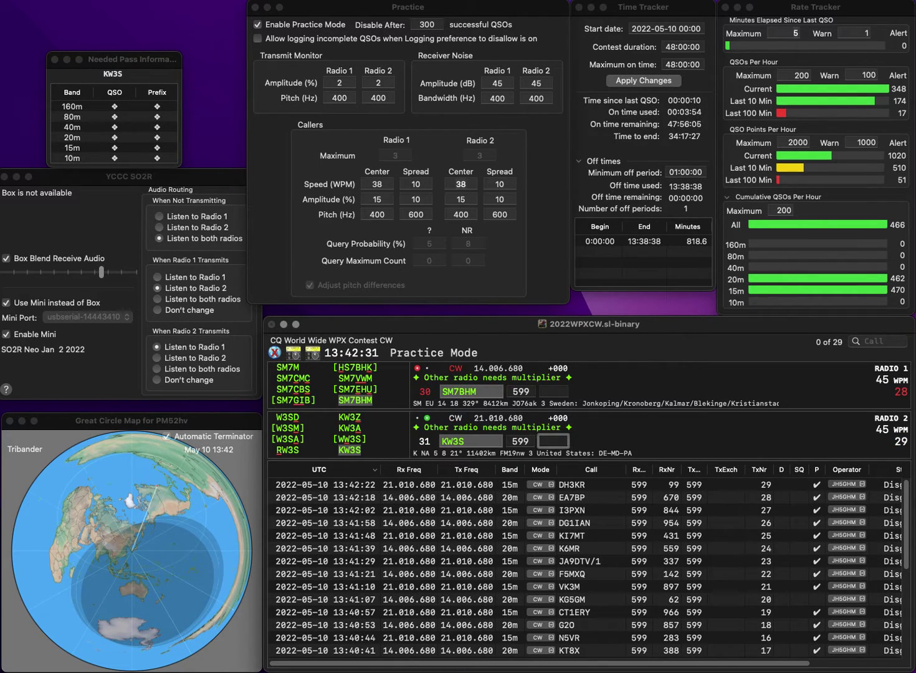
text(5)
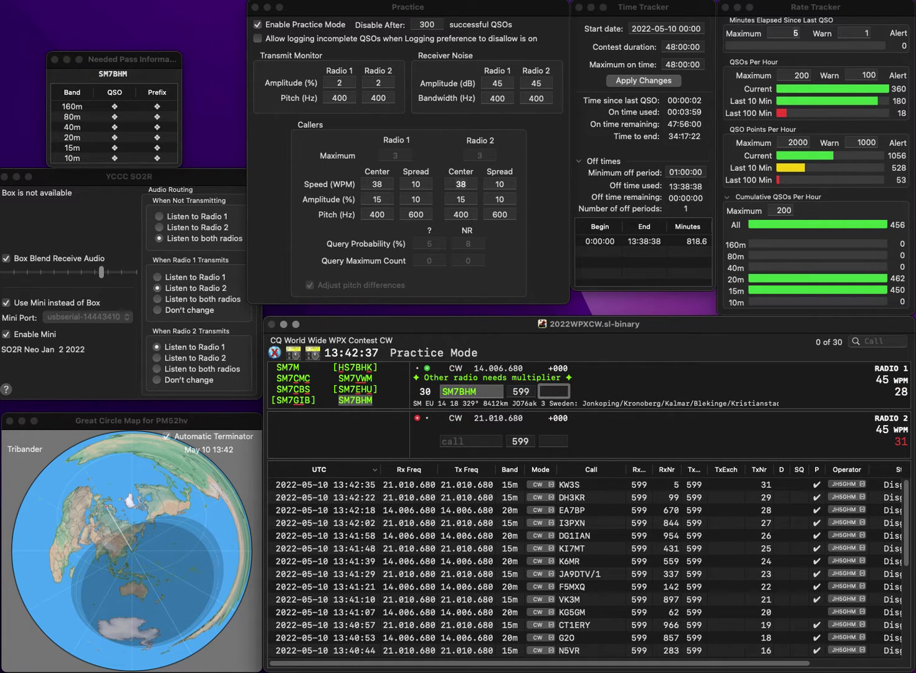
Log SM7BHM with 873, then call JF0CMF on radio 2 and JI3XOM on radio 1
text(73)
key(Return)
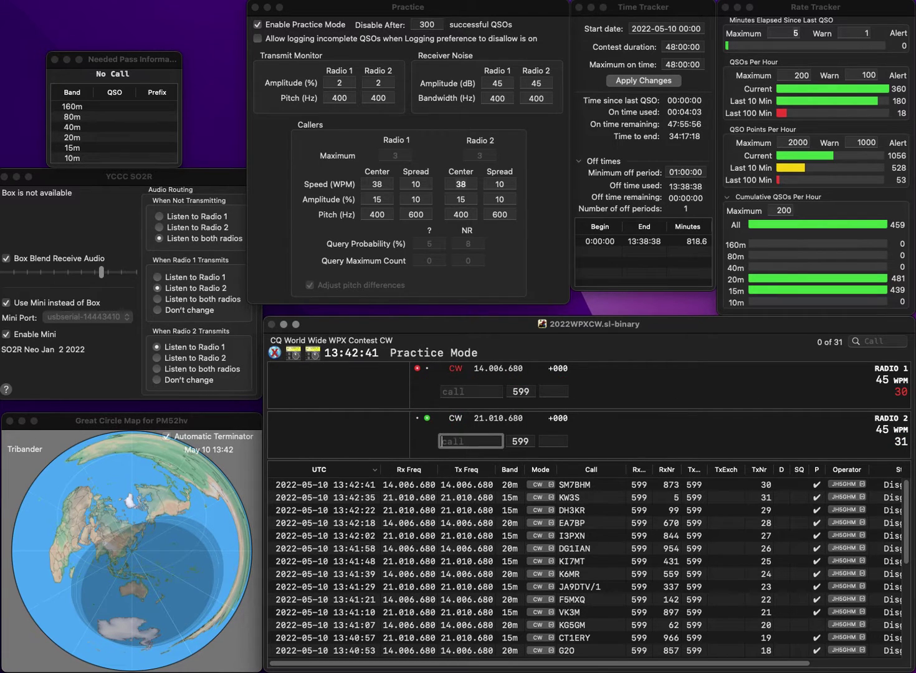
text(F0CMF)
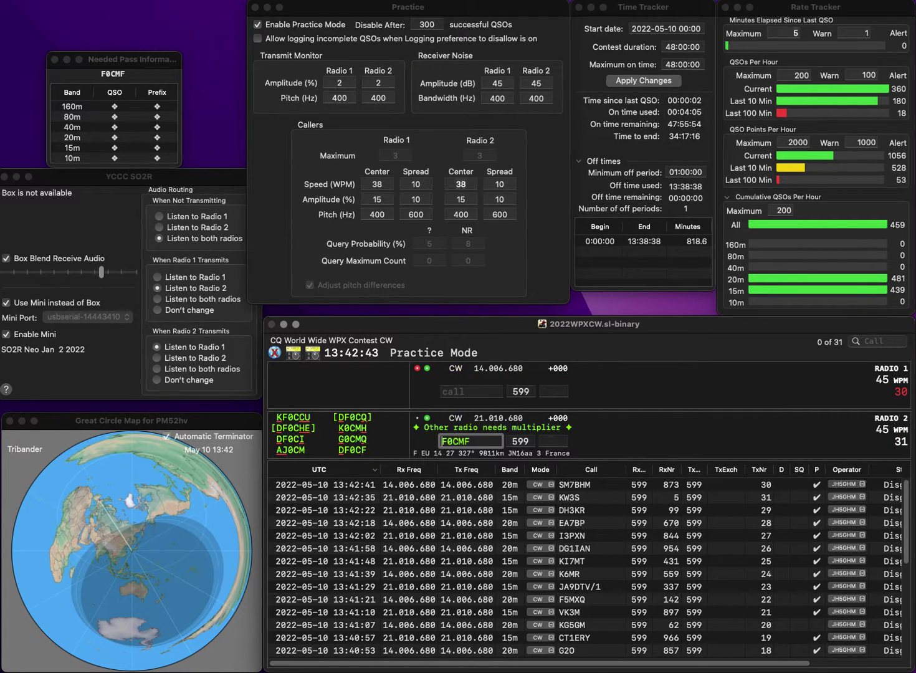
key(Home)
text(J)
key(Return)
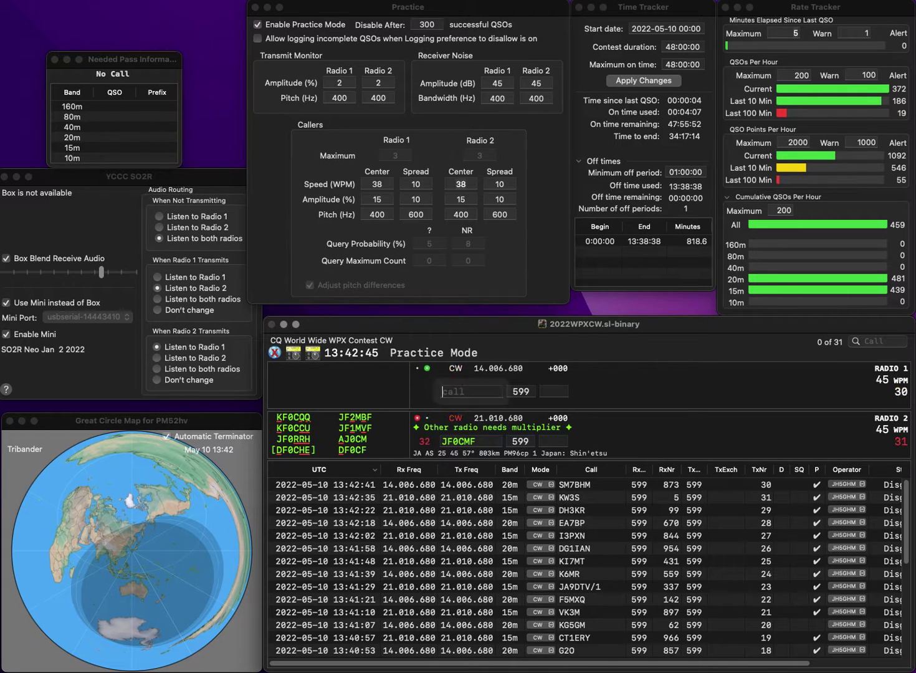
text(JI3XOM)
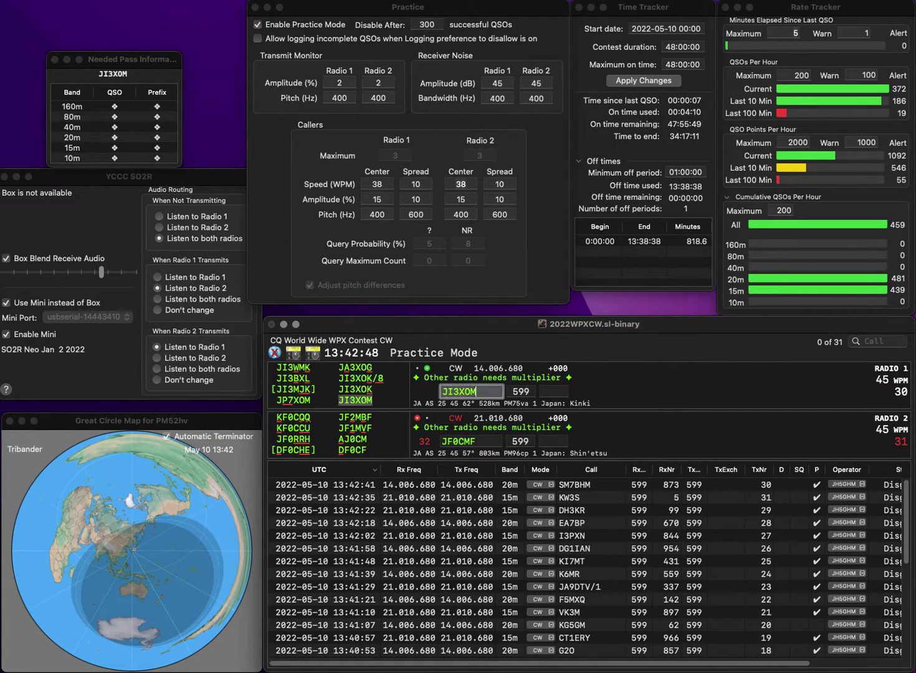
key(Return)
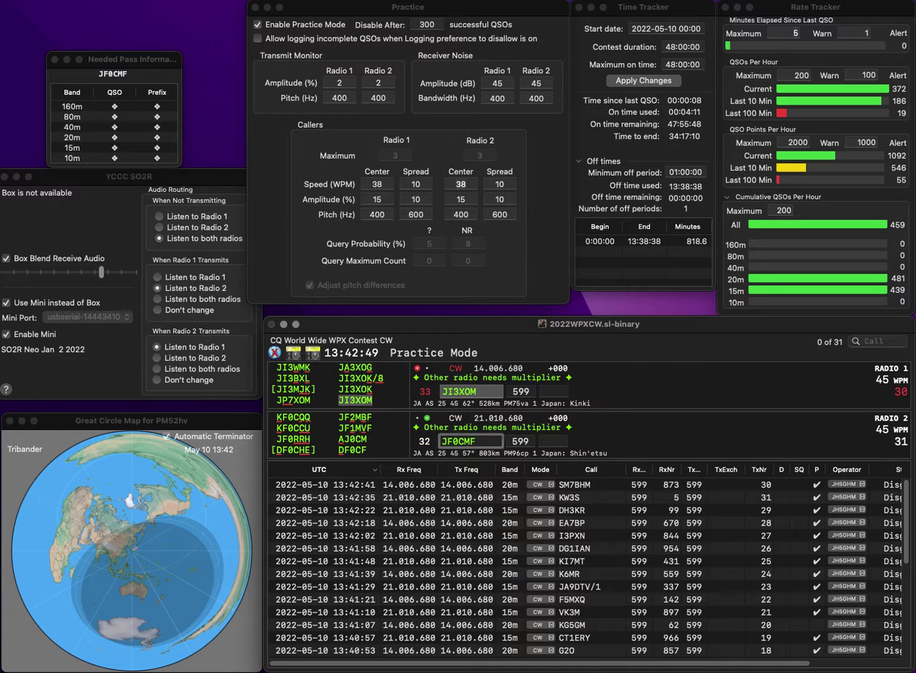
key(Delete)
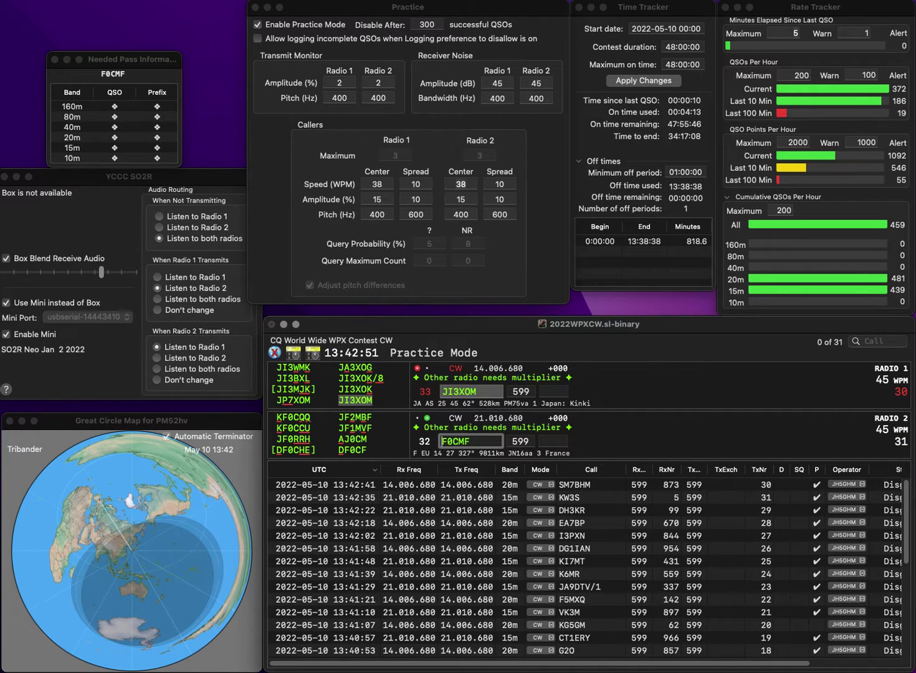
text(P)
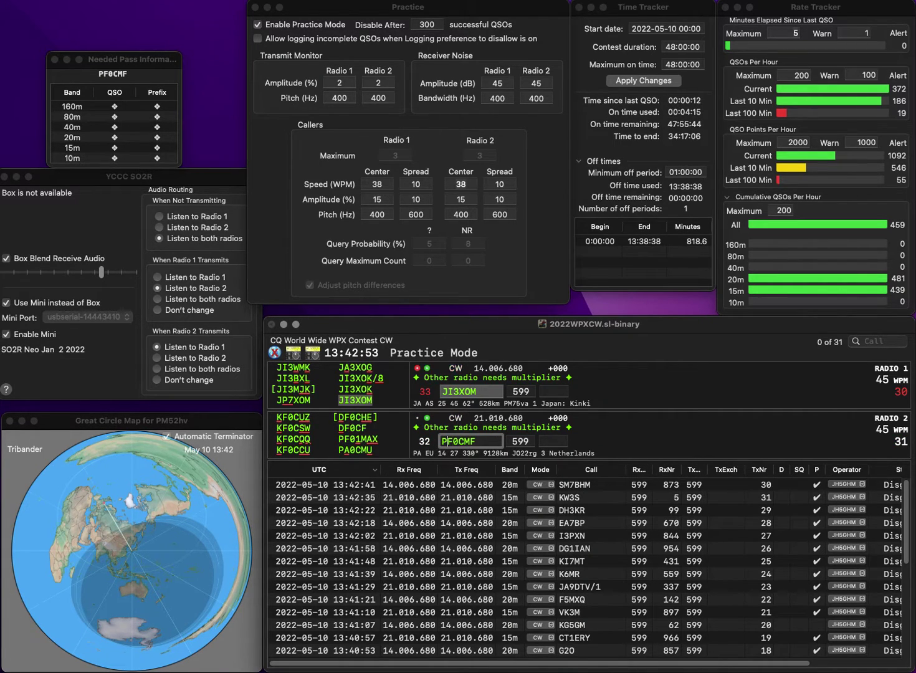
key(Delete)
text(A)
key(Return)
text(8)
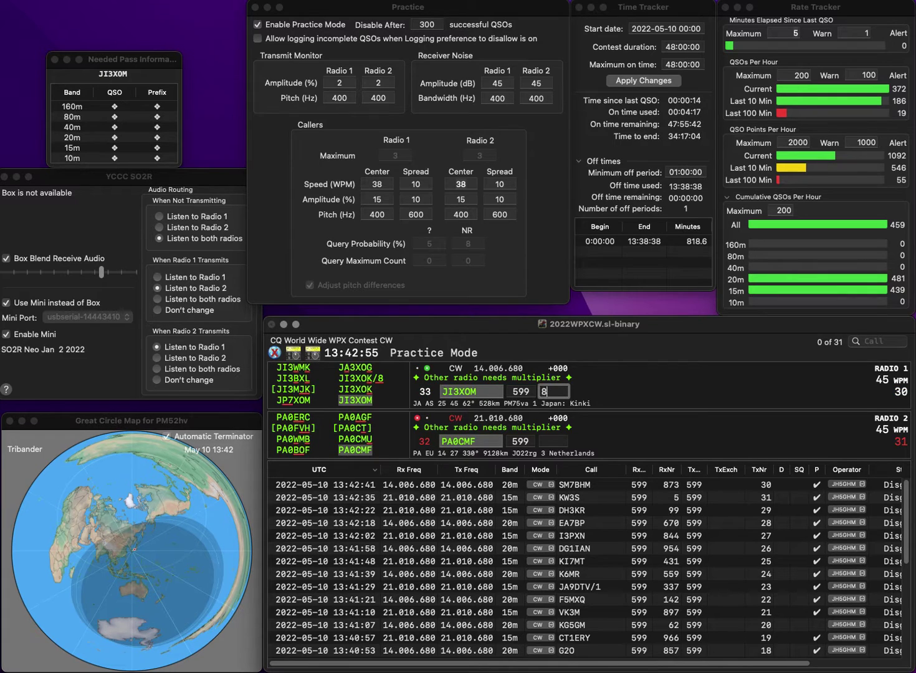
text(44)
key(Return)
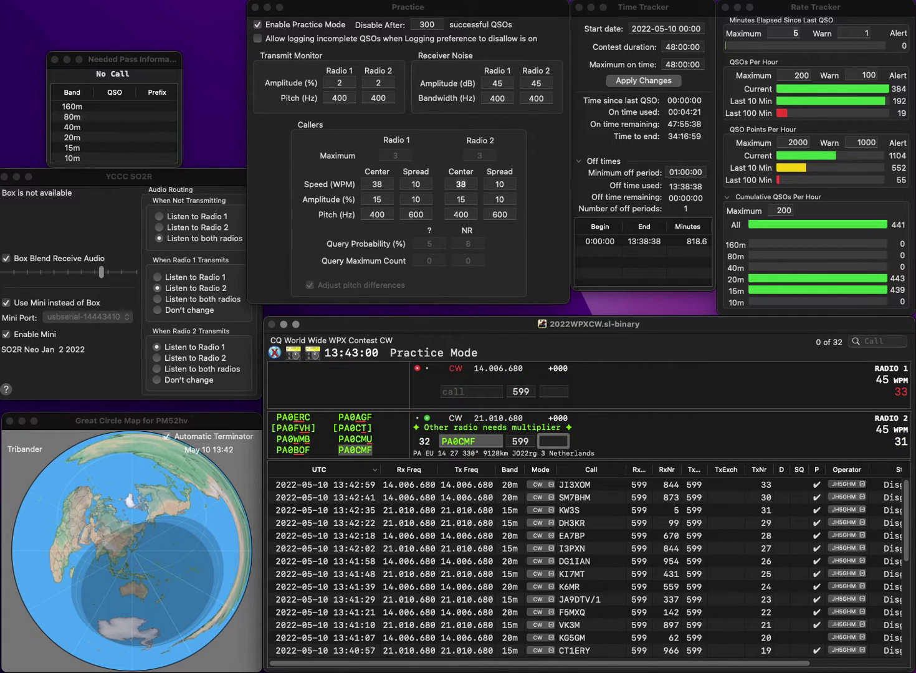
text(899)
key(Return)
text(W0PSY)
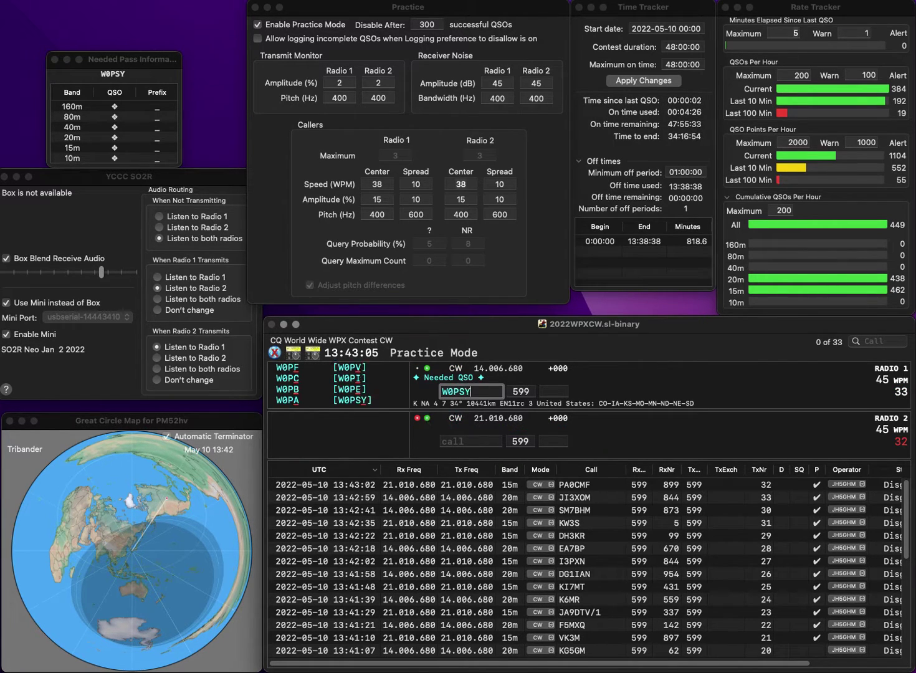
key(Return)
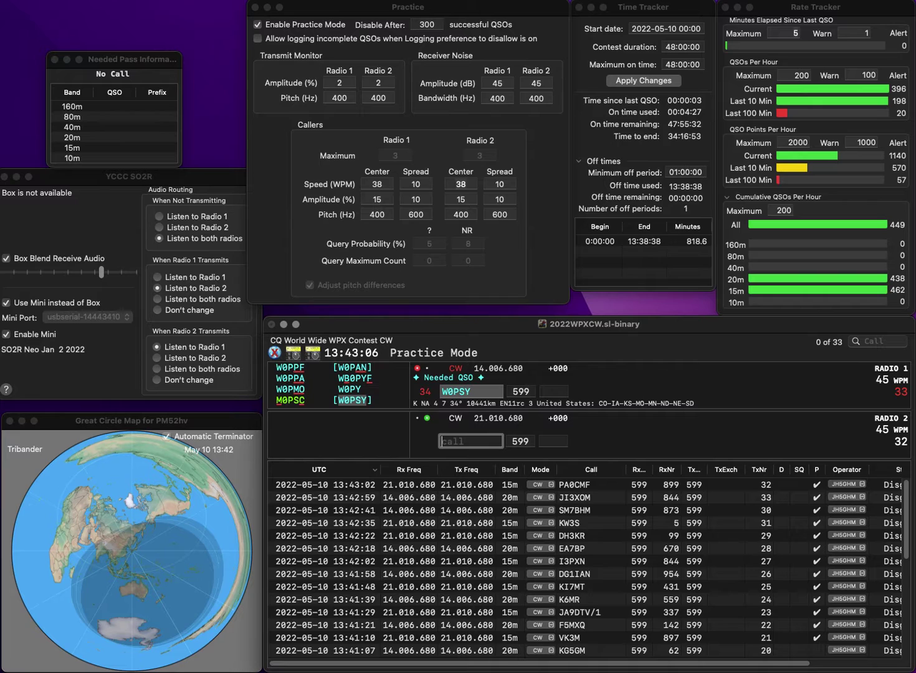
text(W)
text(3)
key(Return)
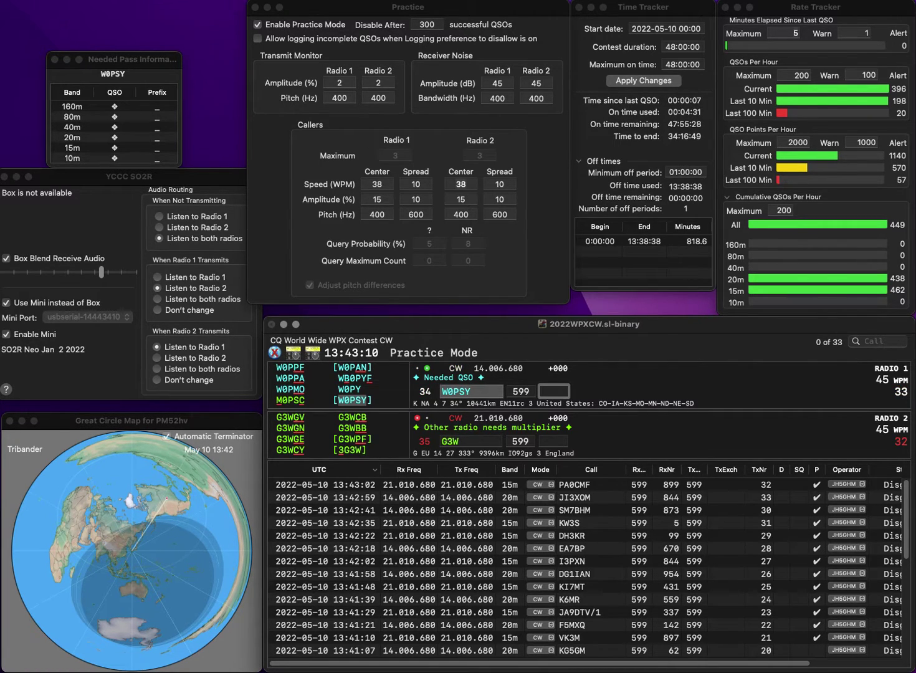
text(444)
key(Return)
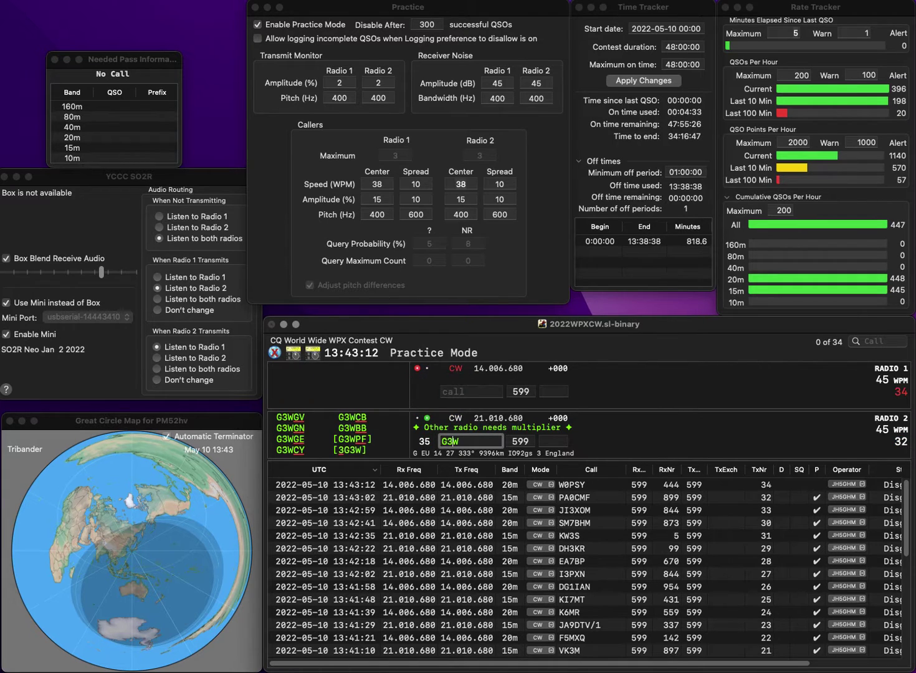
key(Left)
key(BackSpace)
text(5)
key(Return)
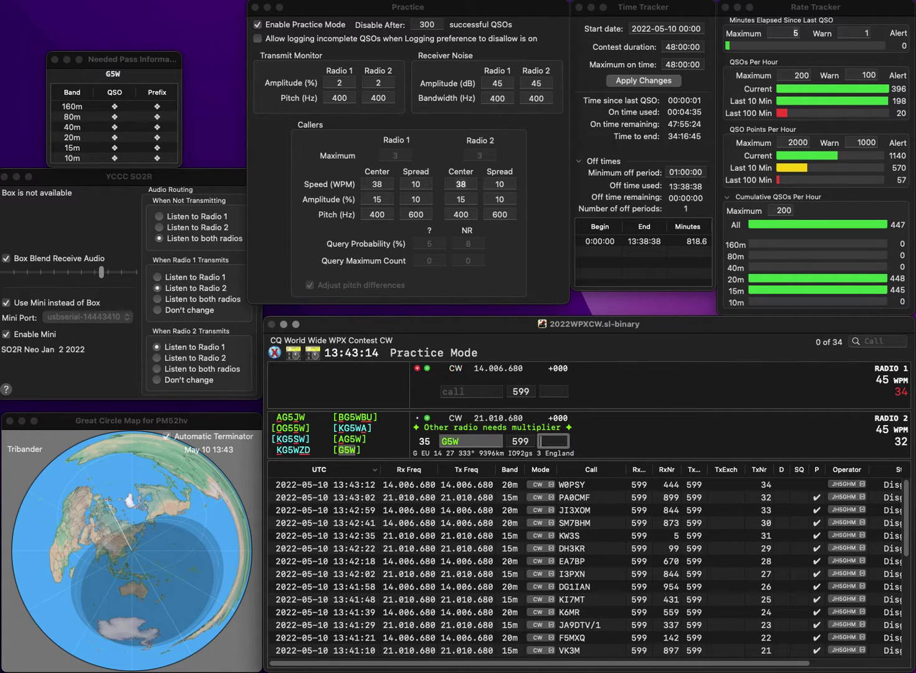
text(7)
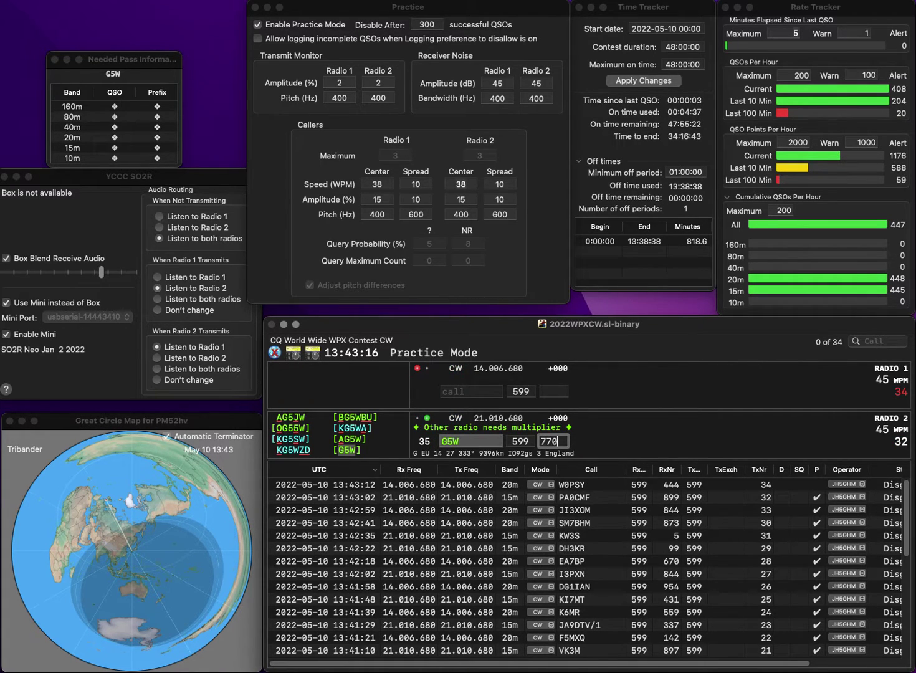
text(70)
key(Return)
text(I)
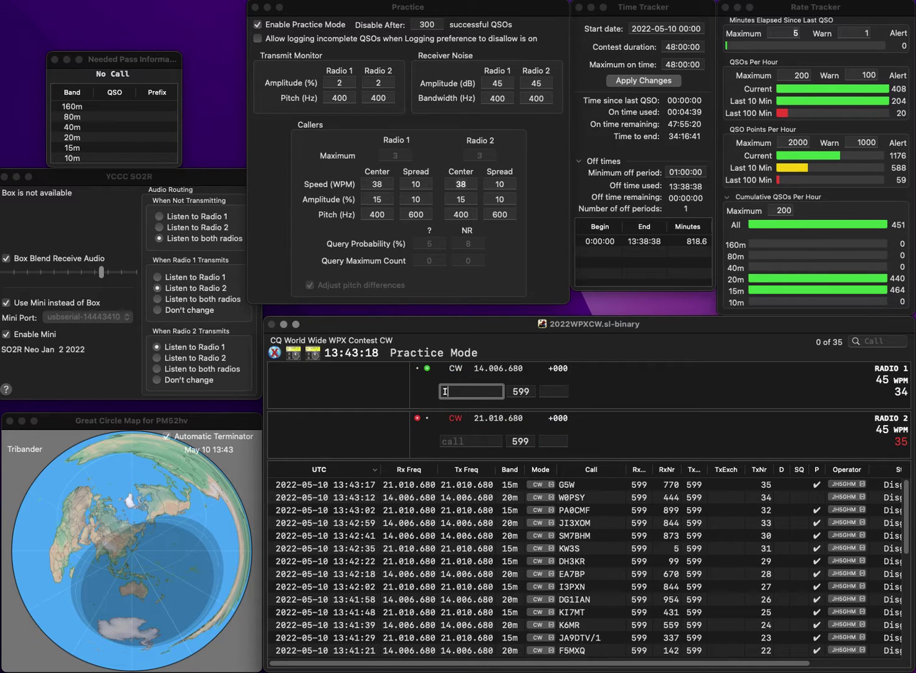
text(Z0JM)
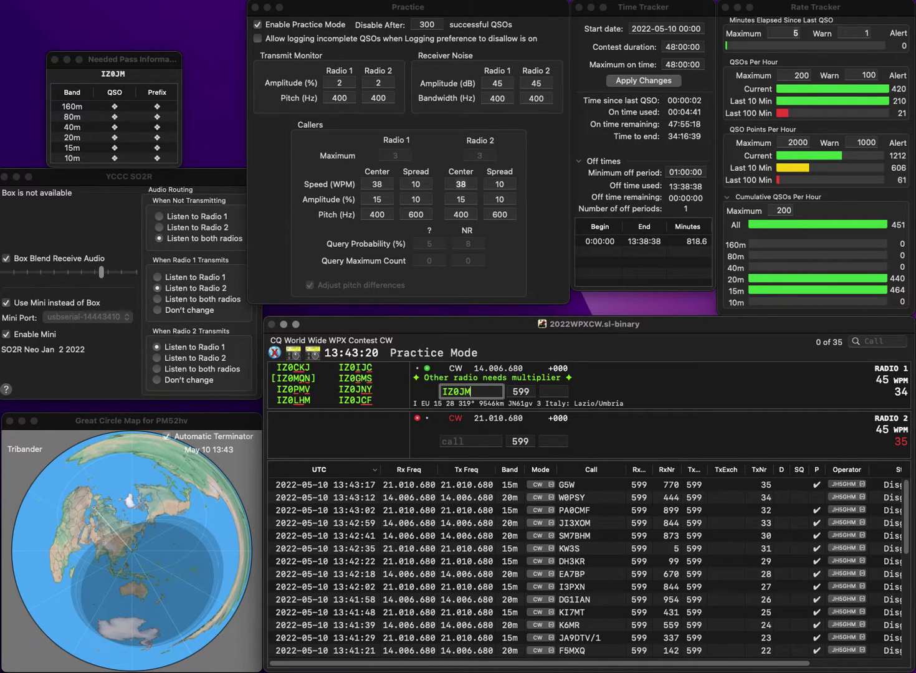
text(V)
Call IZ0JMV on radio 1 and IO5HQ on radio 2, correcting the first call to IZ0PMV
key(Return)
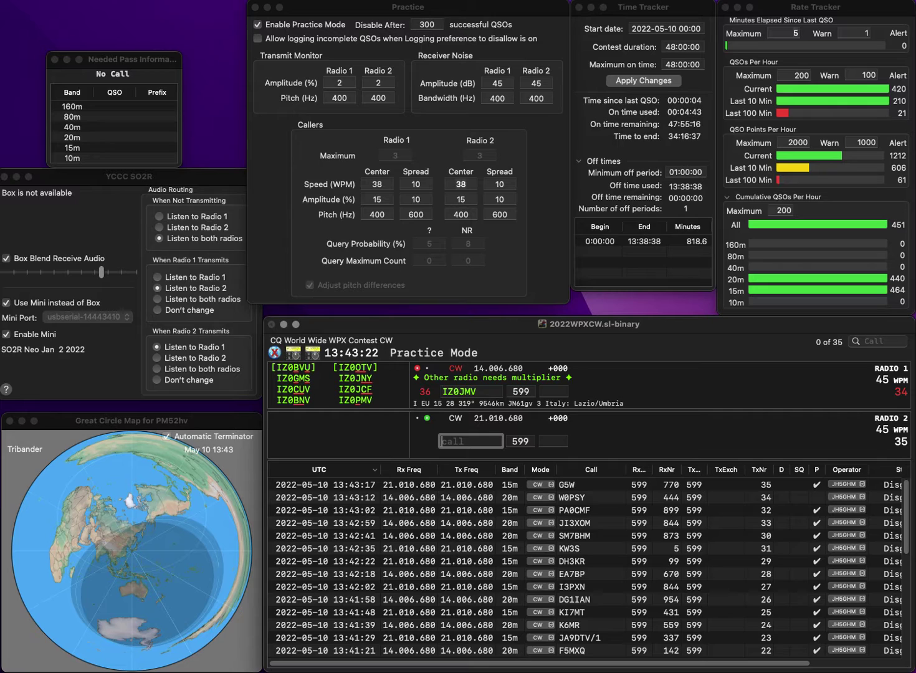
text(IO5HQ)
key(Return)
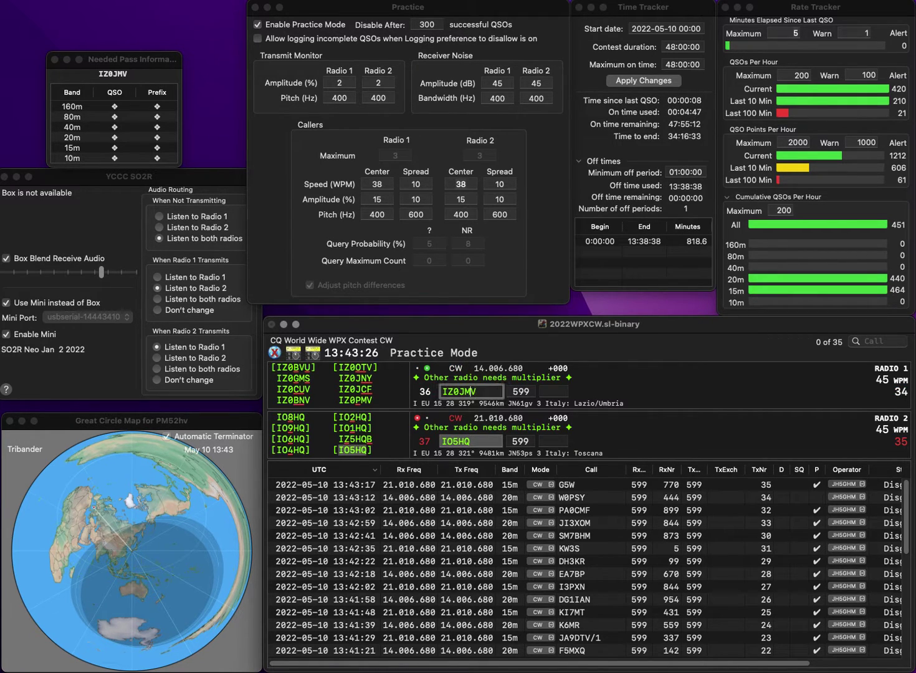
key(Left)
key(BackSpace)
text(P)
key(Return)
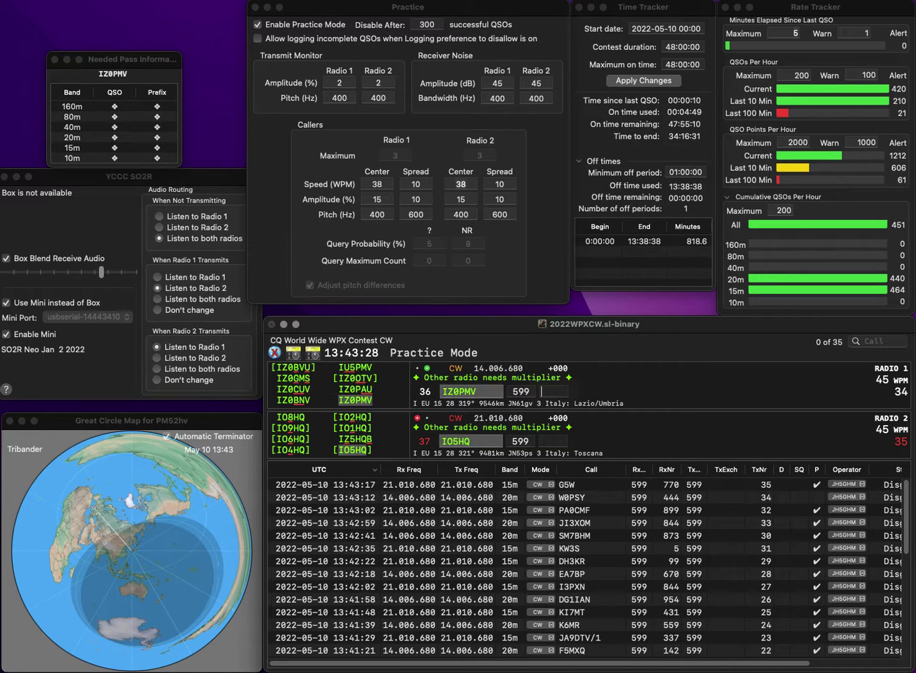
key(Return)
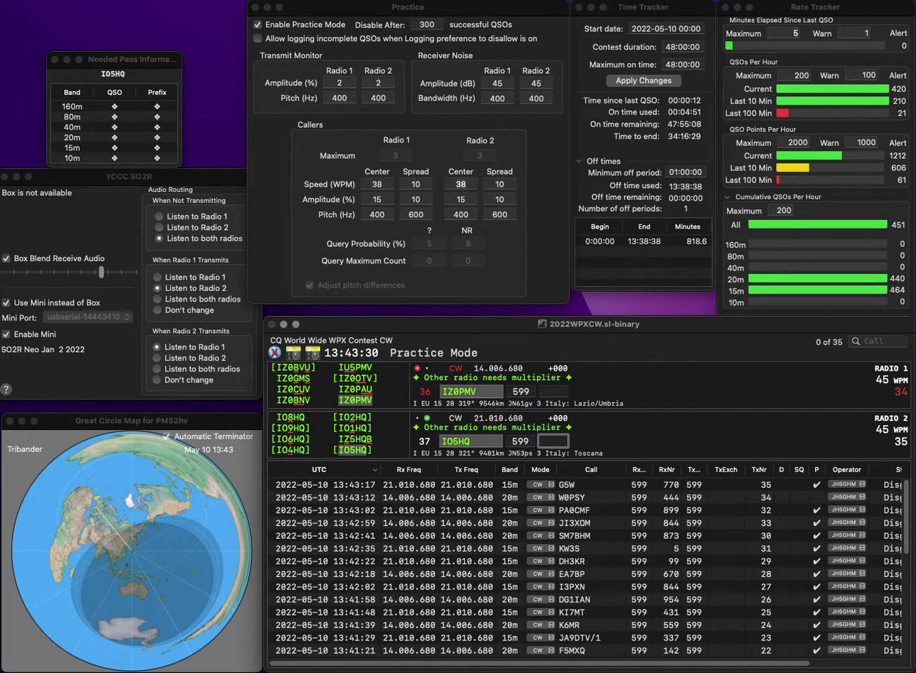
text(617)
key(Return)
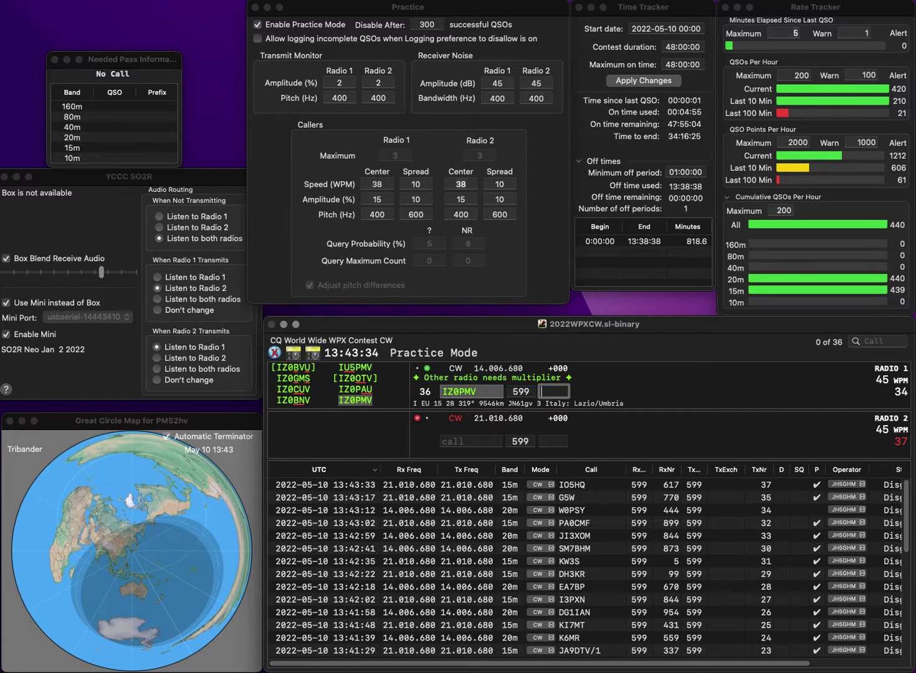
text(66)
key(Return)
text(K)
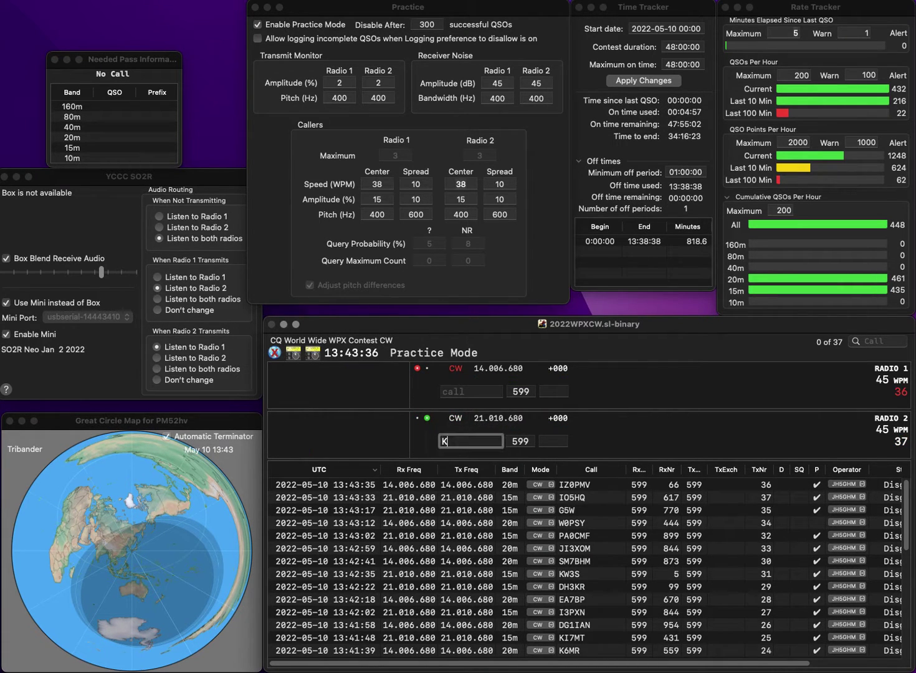
text(9ARF)
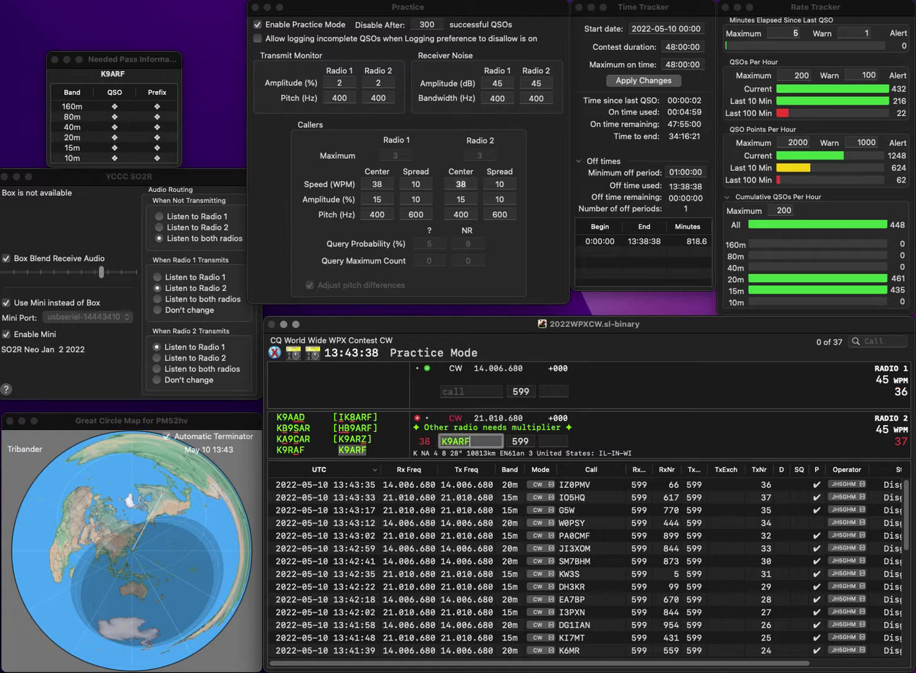
key(Return)
text(JA1)
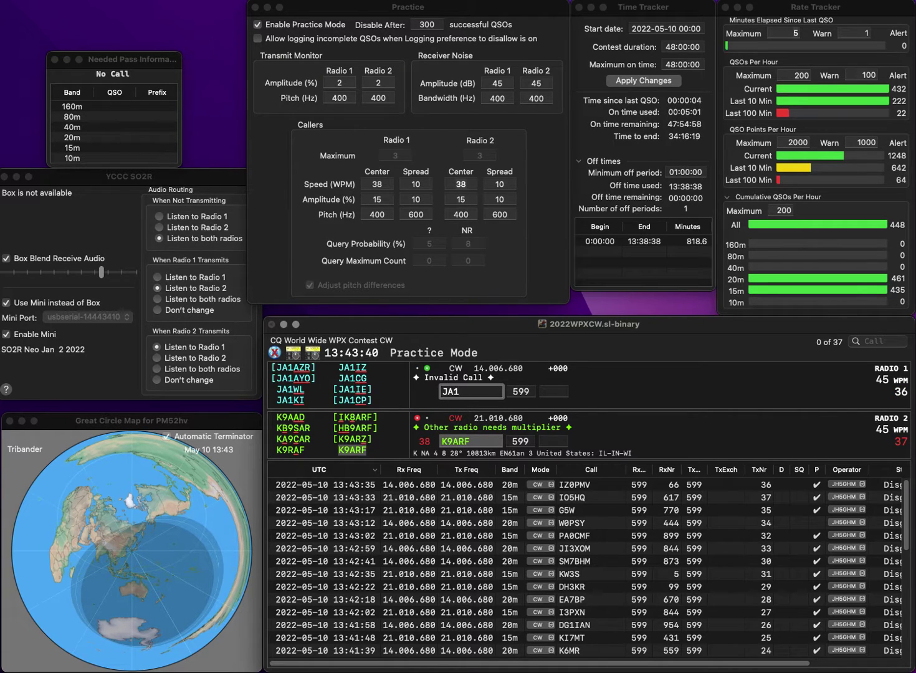
text(HHT)
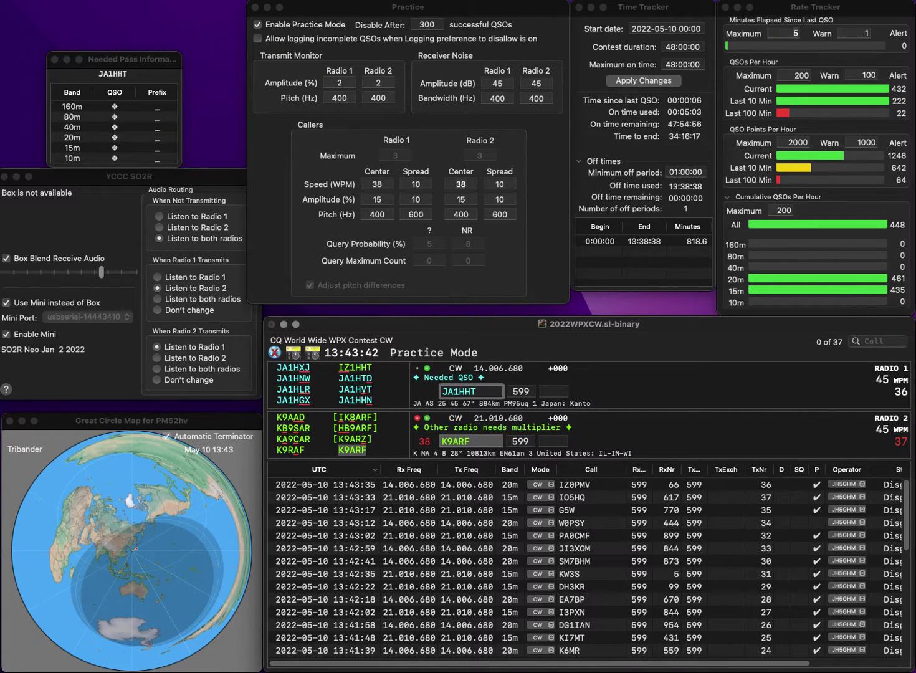
key(BackSpace)
key(Return)
text(760)
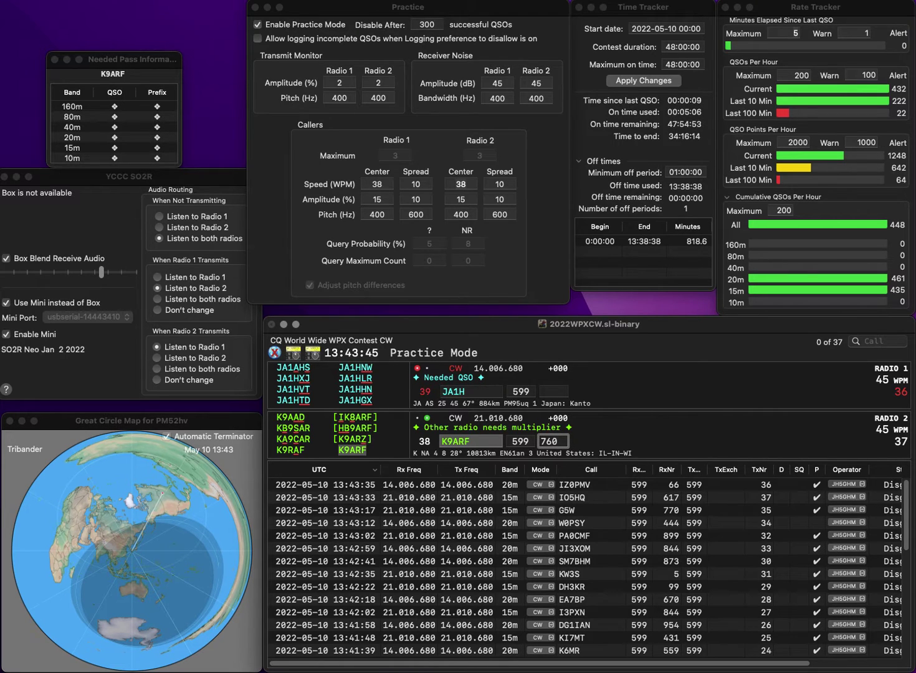
key(Return)
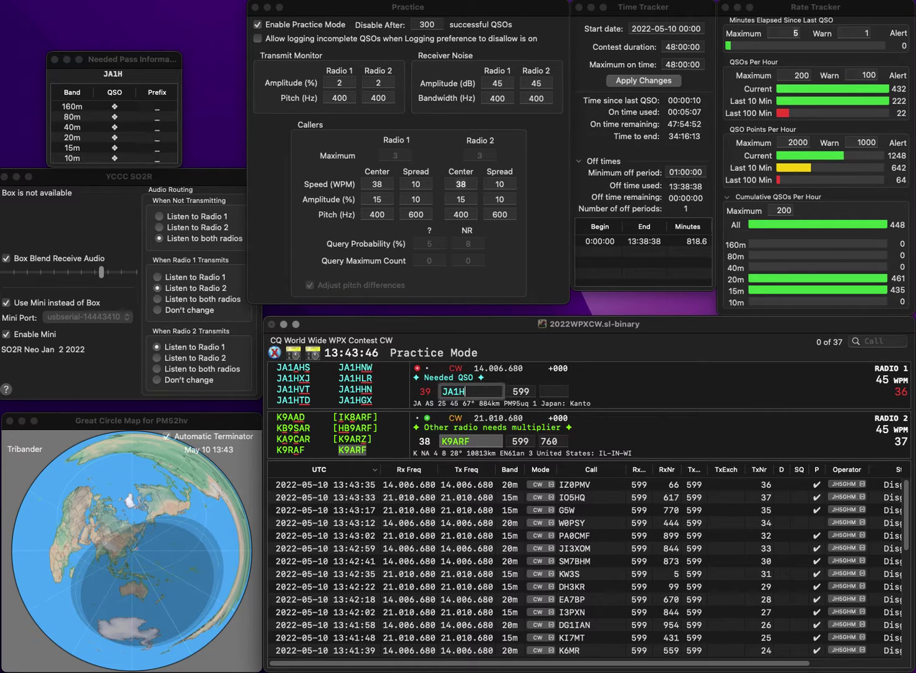
text(VT)
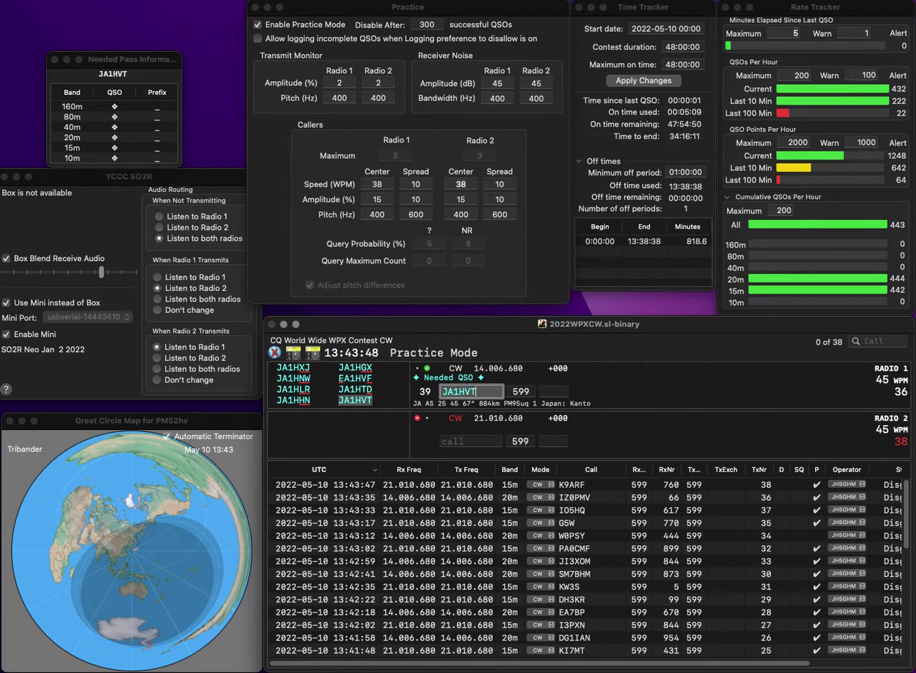
key(Return)
Call JO7KMB on radio 2 and log the JA1HVT contact on radio 1
text(J)
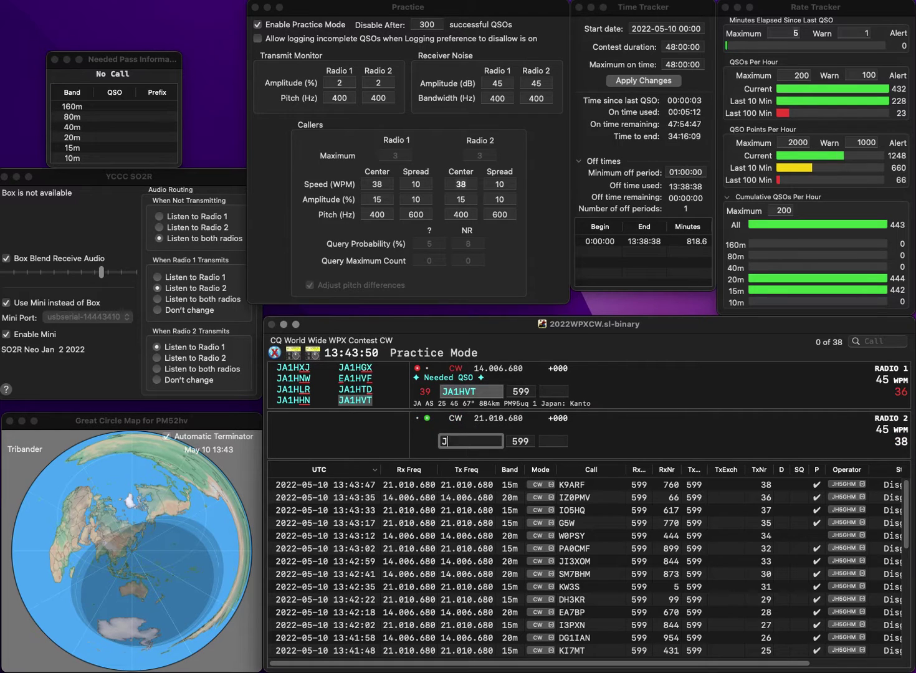
text(KMB)
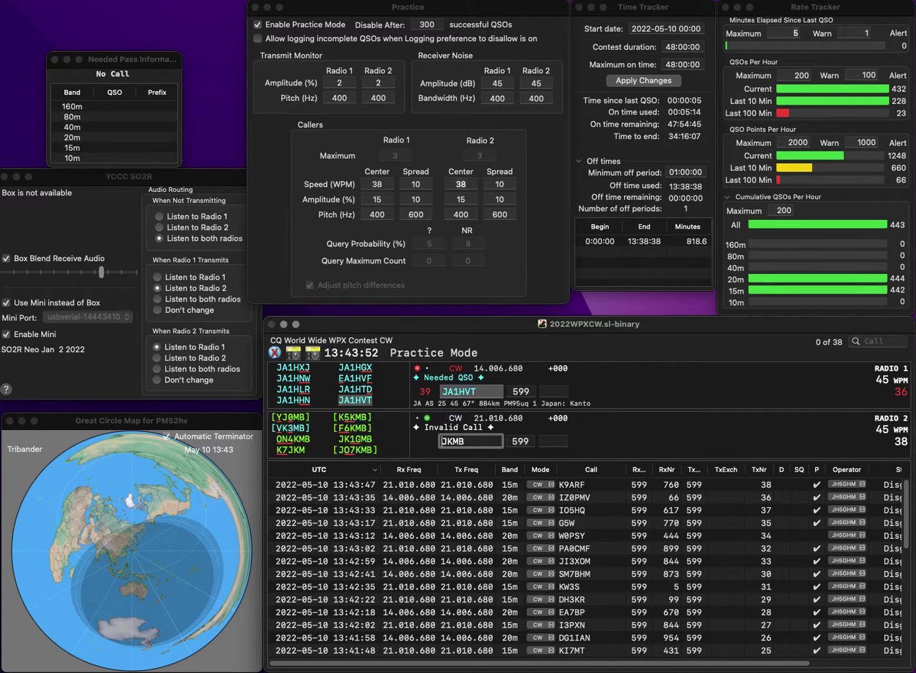
text(7)
key(Return)
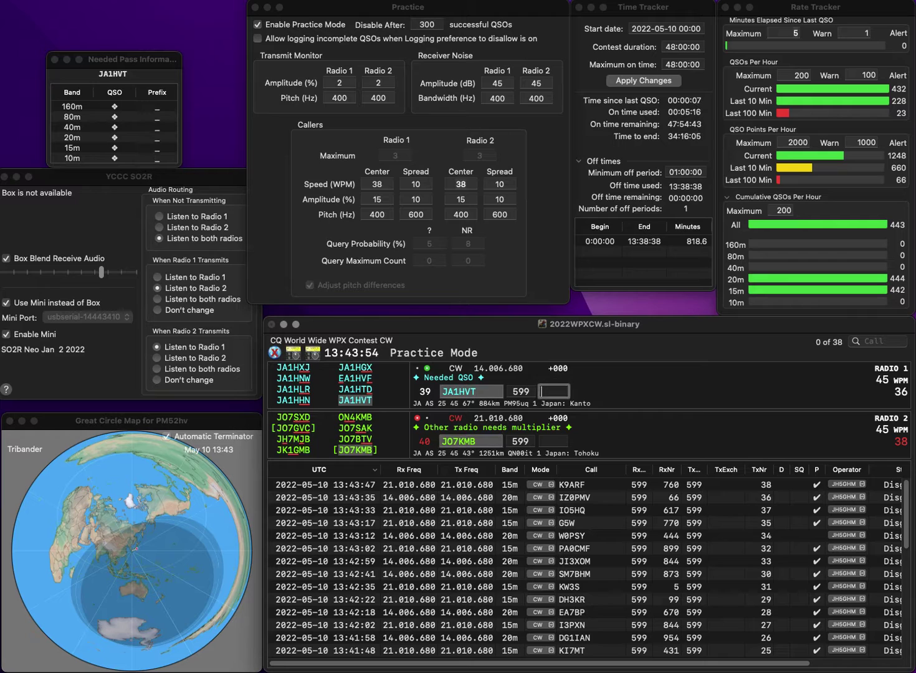
text(18)
key(Return)
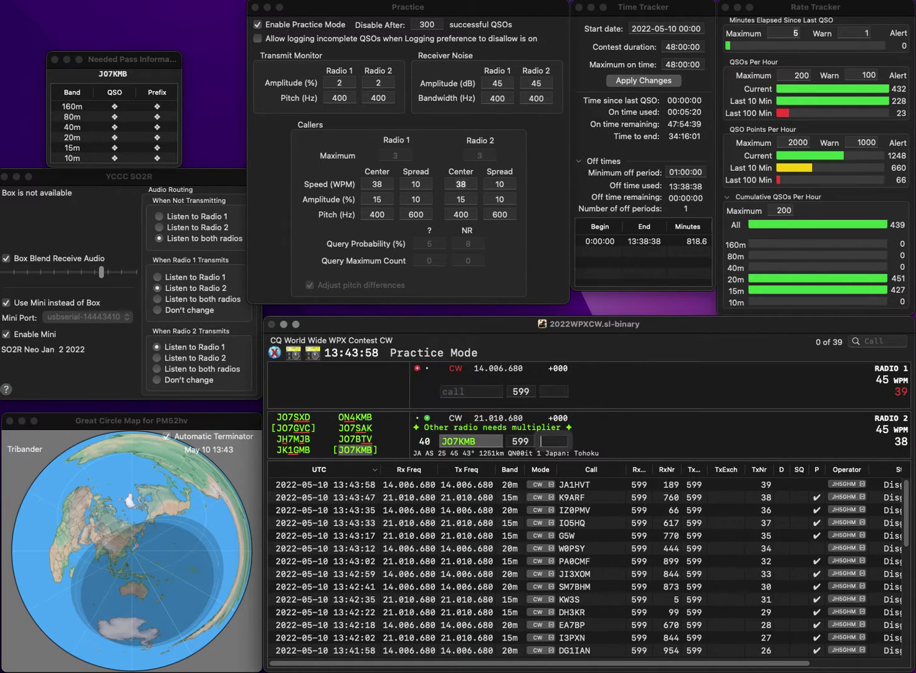
Log JO7KMB with exchange 888, then call N4CAP on Radio 1 and YG9EPK on Radio 2
text(8)
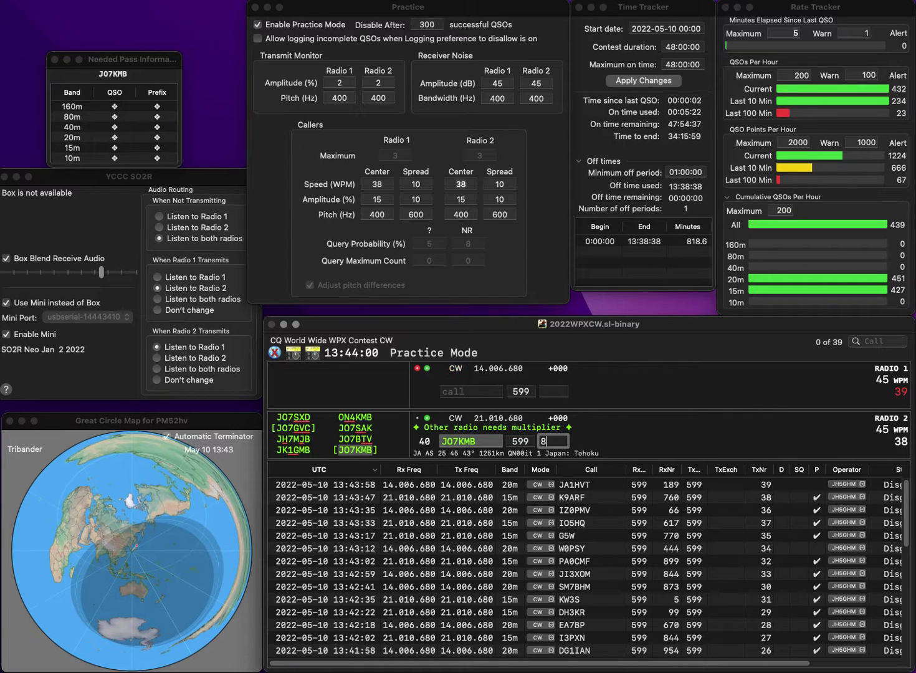
text(88)
key(Return)
text(CA)
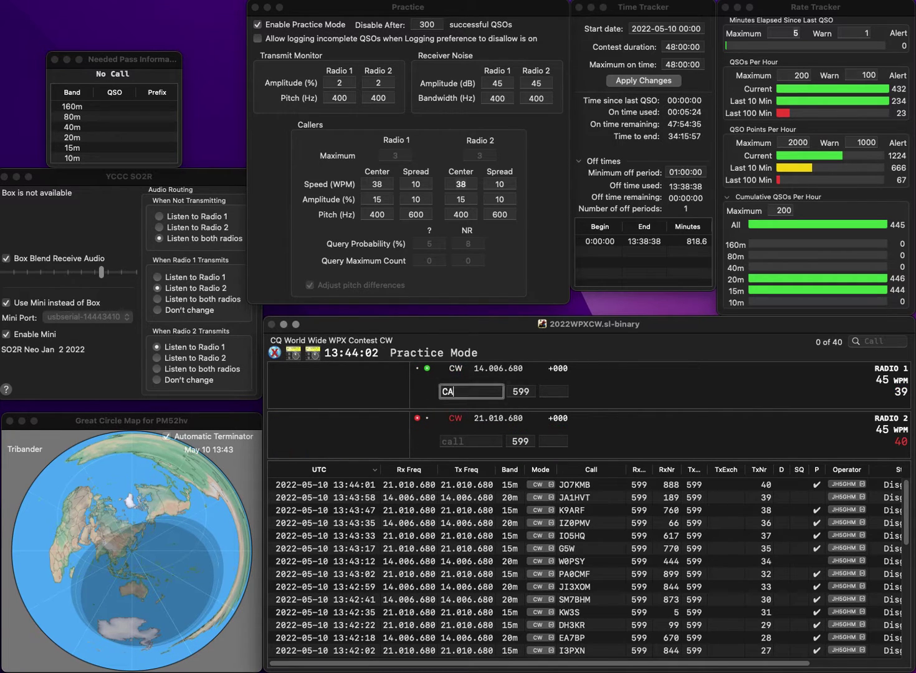
text(PN4)
key(Return)
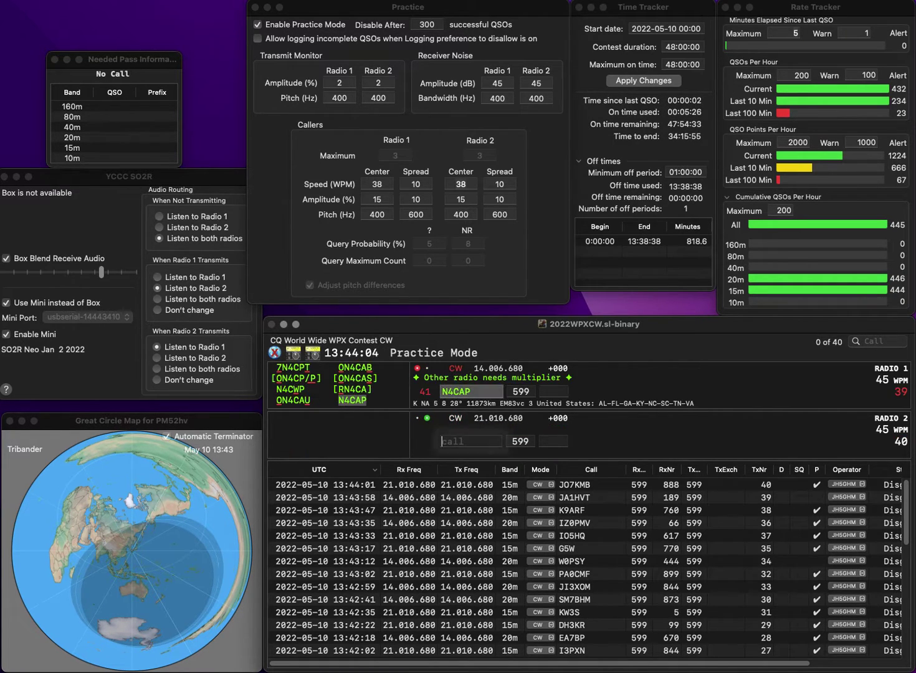
text(OG9E)
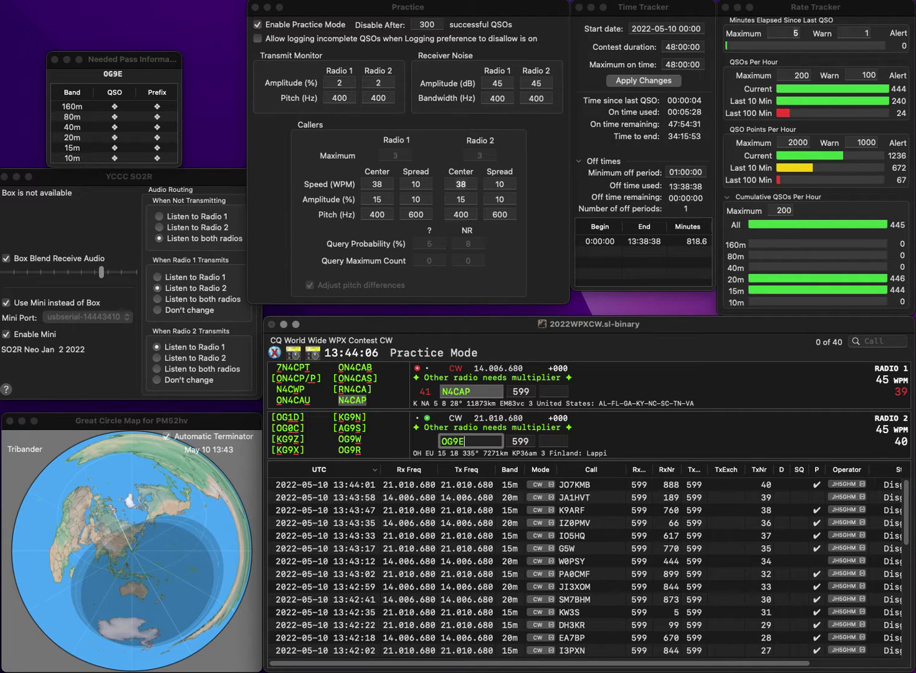
text(PK)
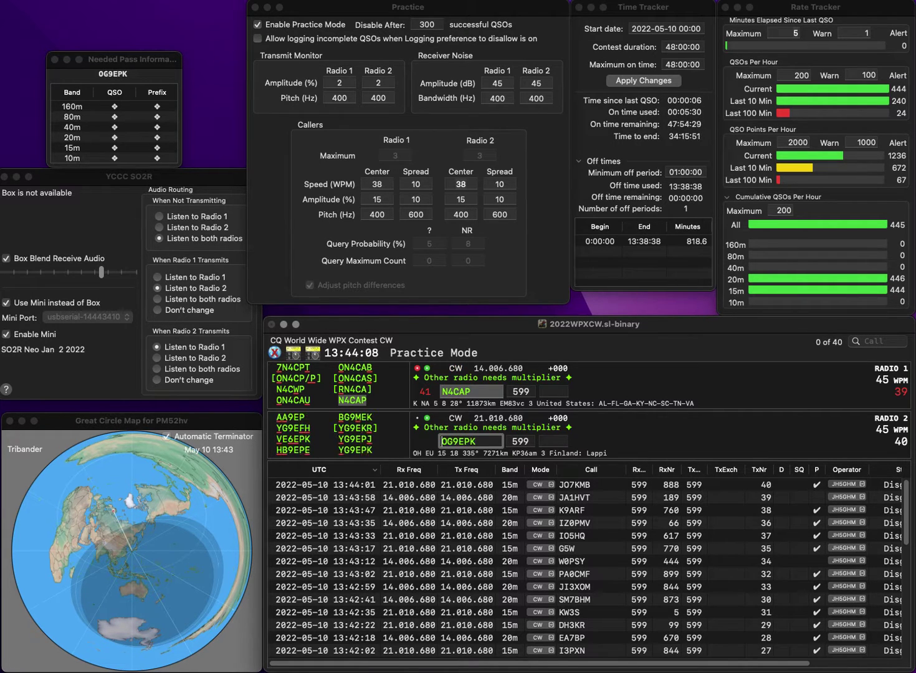
key(Home)
key(Delete)
text(Y)
key(Return)
Log N4CAP (523) and YG9EPK (766), then call K6NA and VE2ARW on the two radios
text(523)
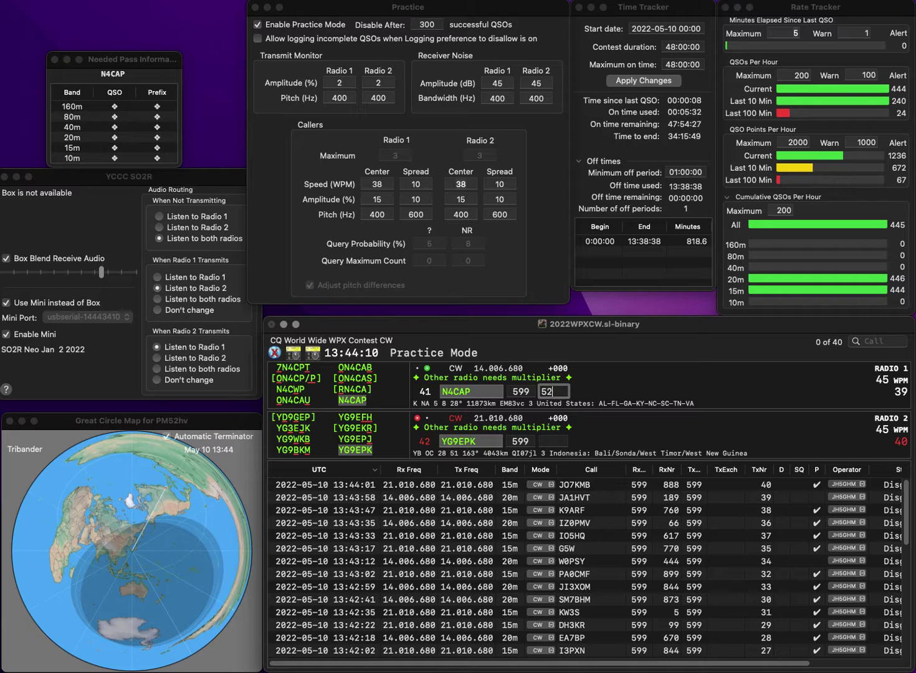
key(Return)
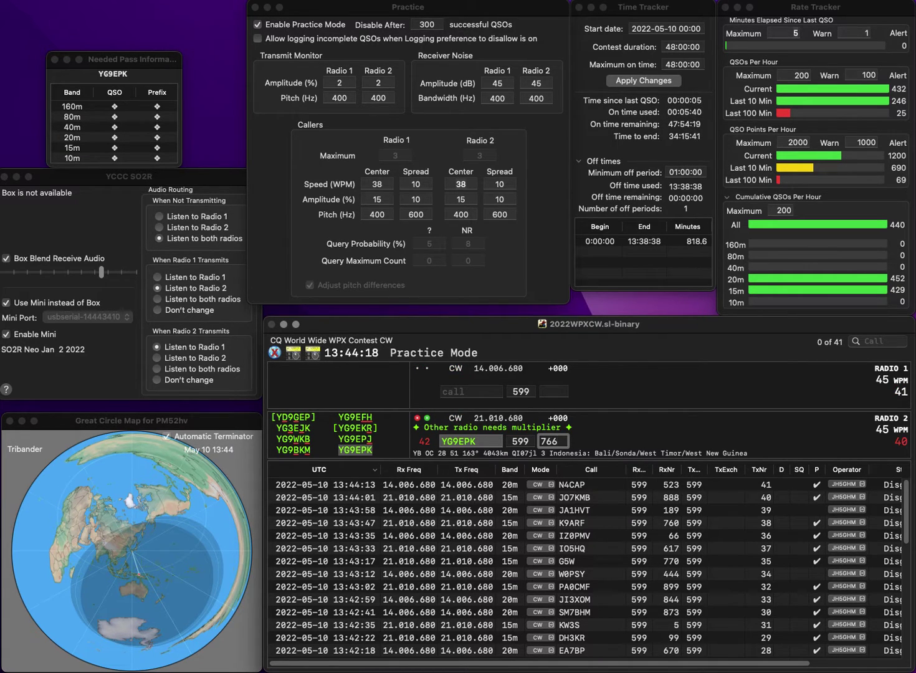
key(Return)
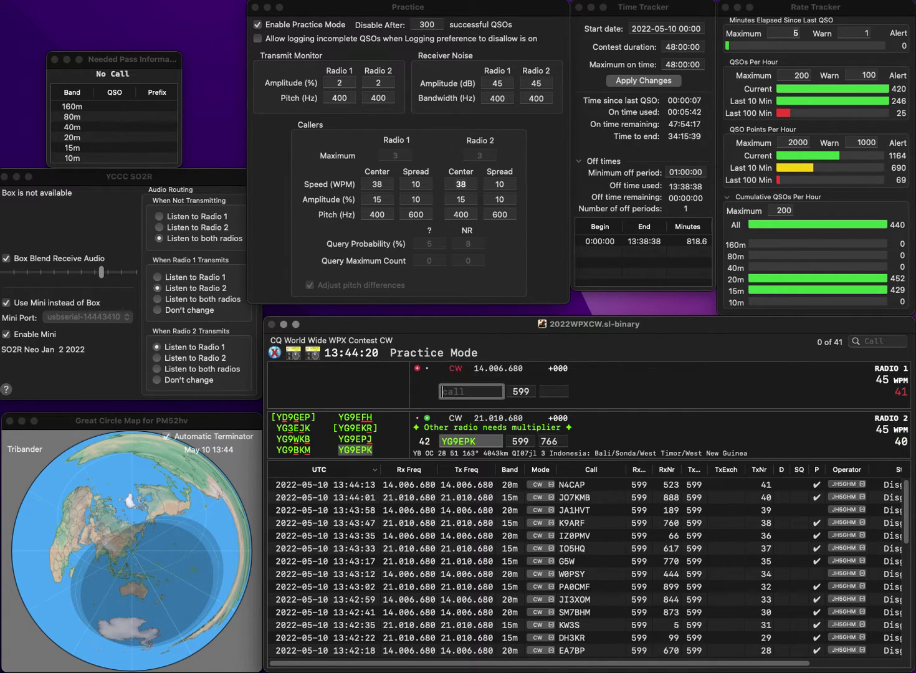
text(K6NA)
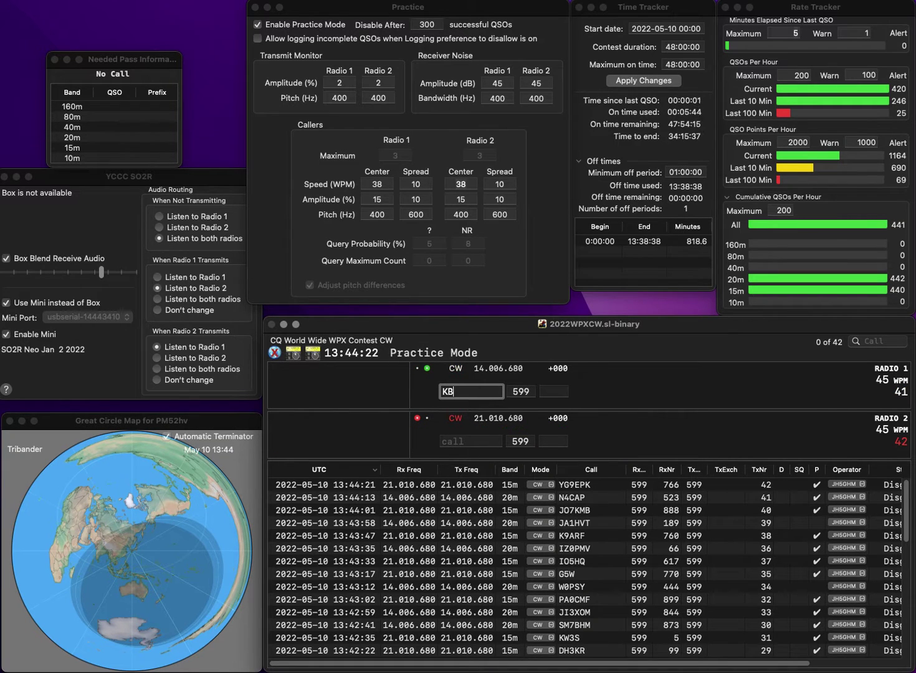
key(grave)
text(V)
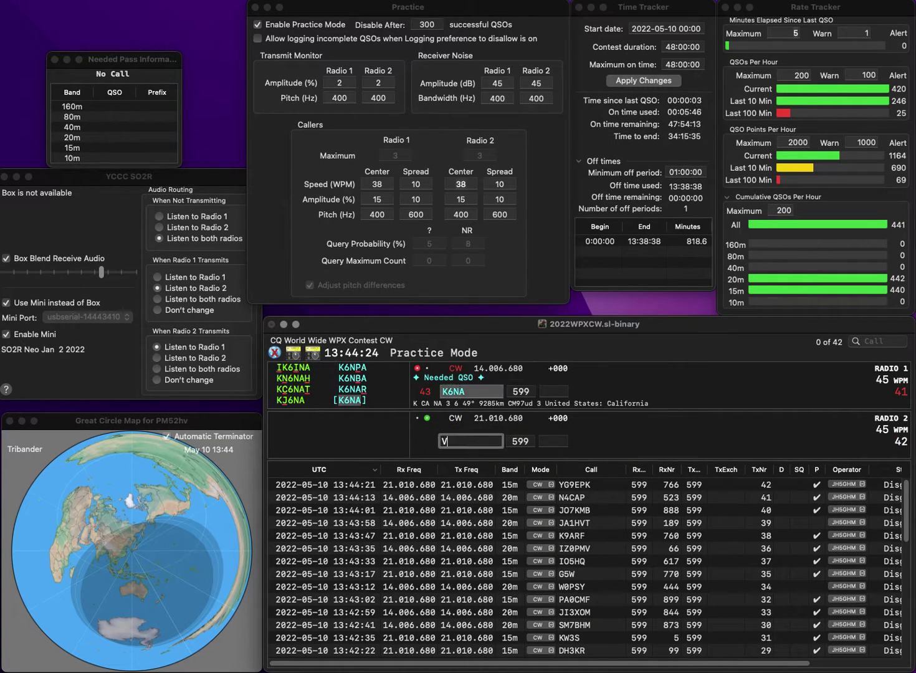
text(E2ARW)
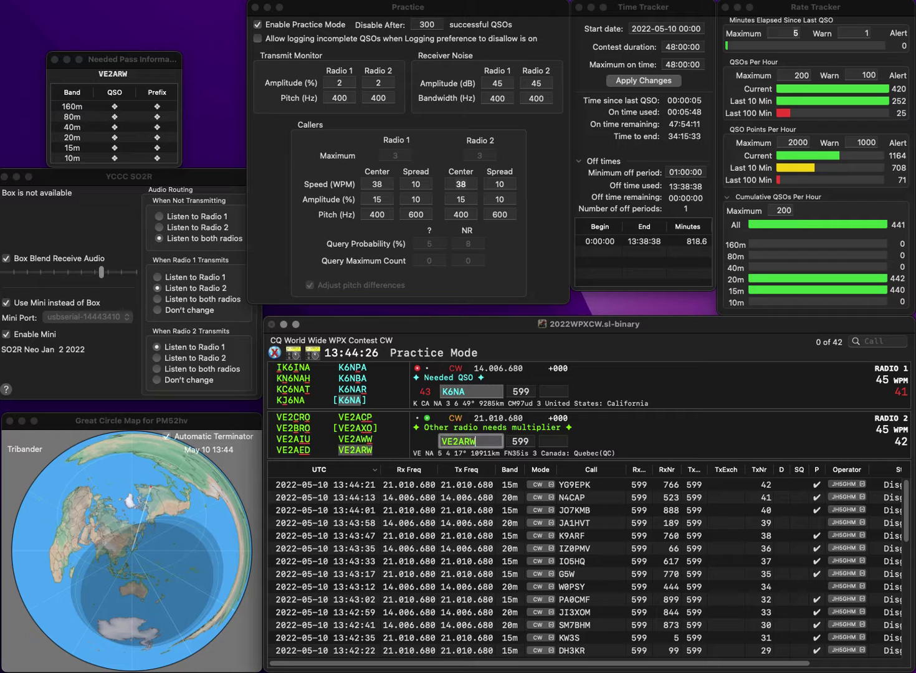
key(Return)
Log K6NA with exchange 806 and VE2ARW with exchange 755
key(Tab)
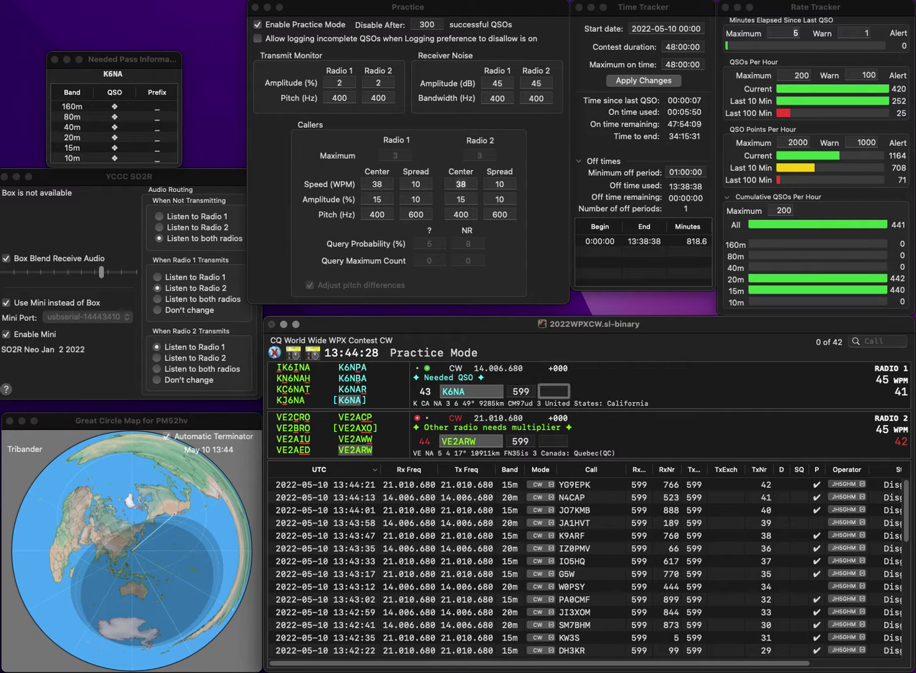
text(806)
key(Return)
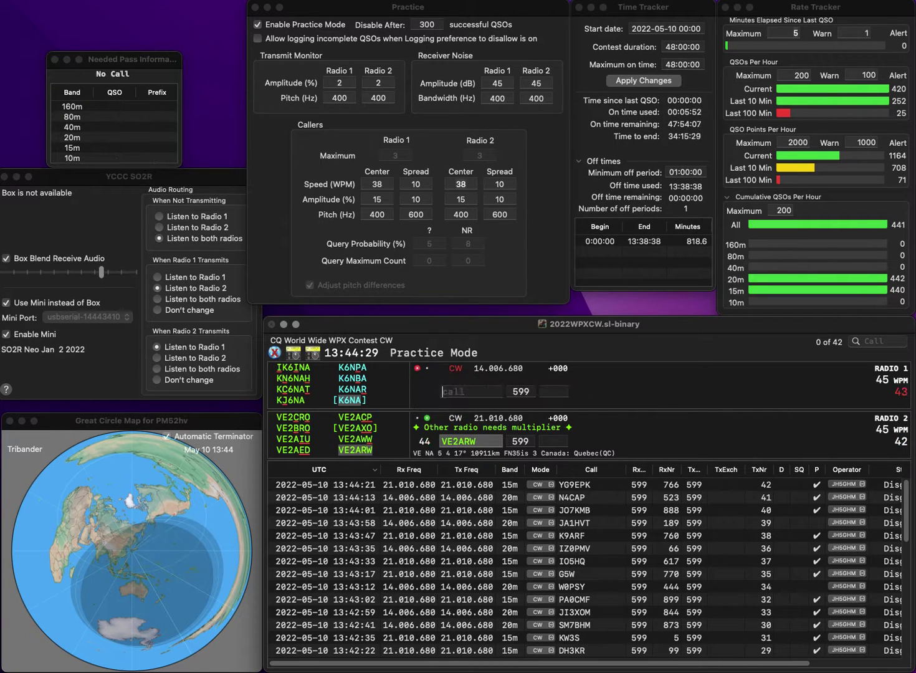
key(Tab)
text(7)
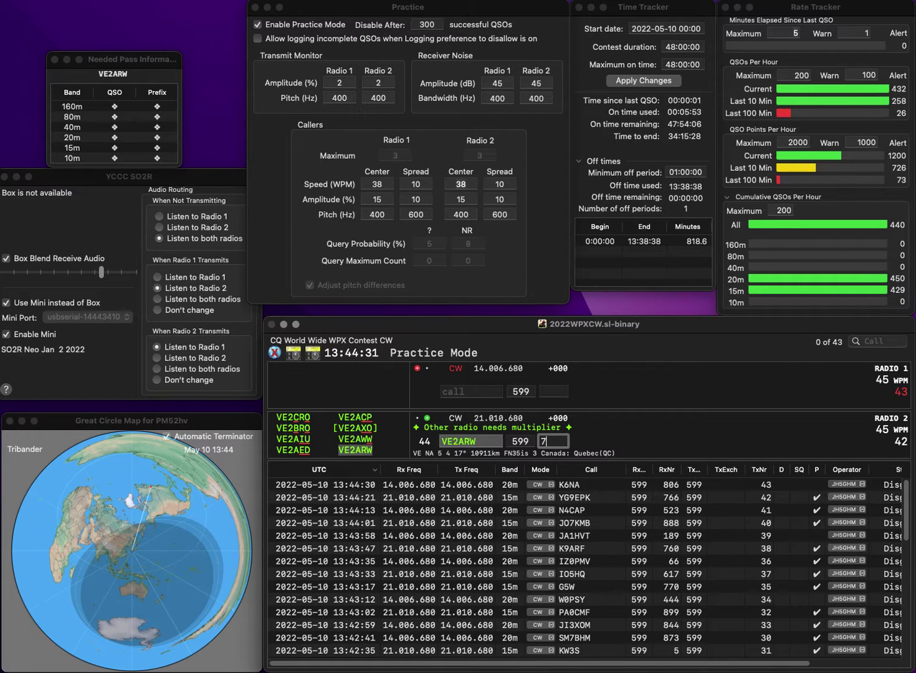
text(55)
key(Return)
text(JPA3)
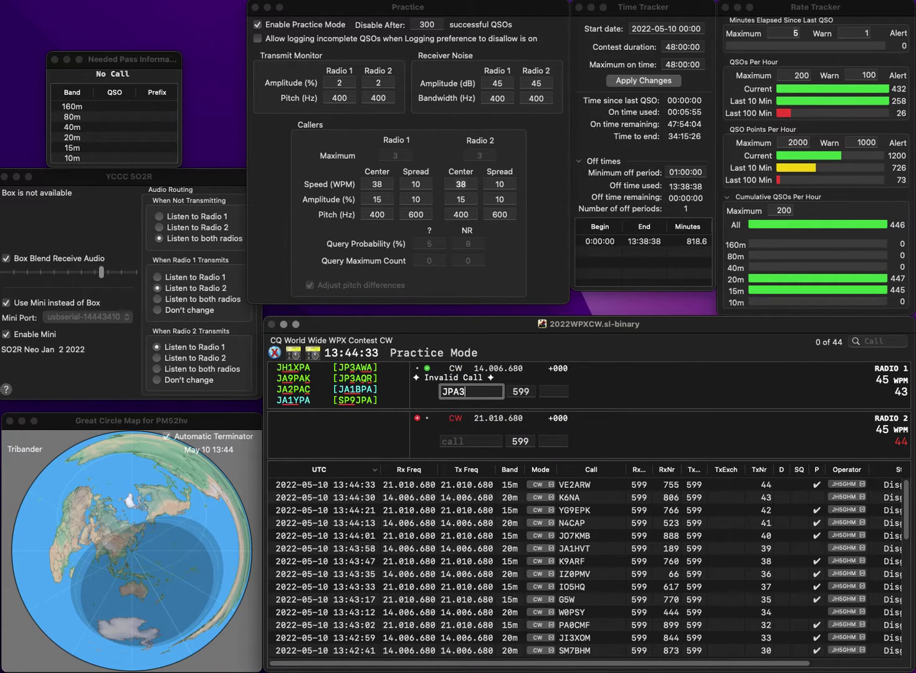
text(GEO)
key(Home)
key(Delete)
key(Return)
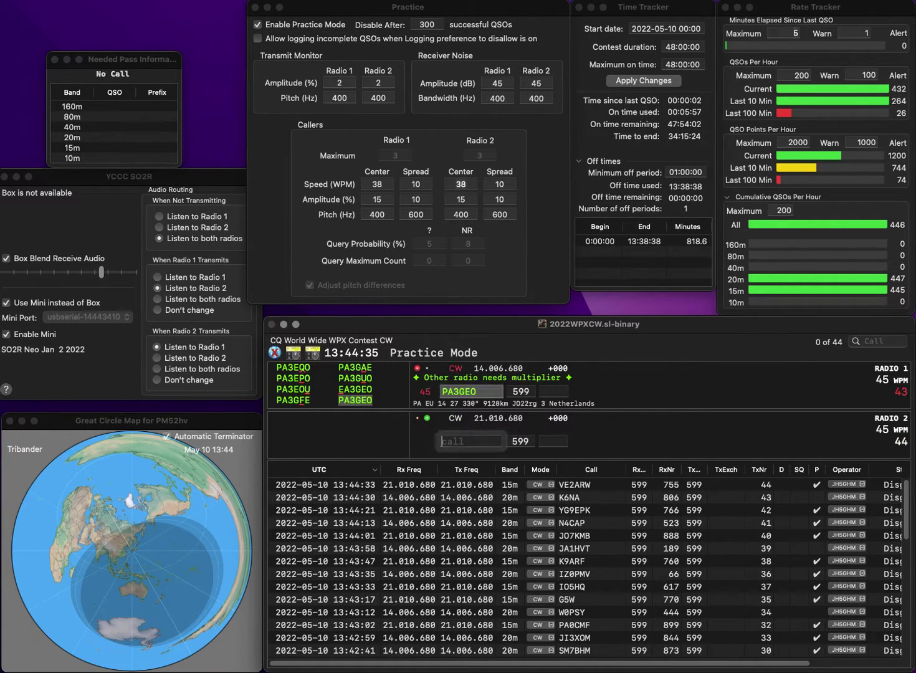
text(N4UM)
key(Return)
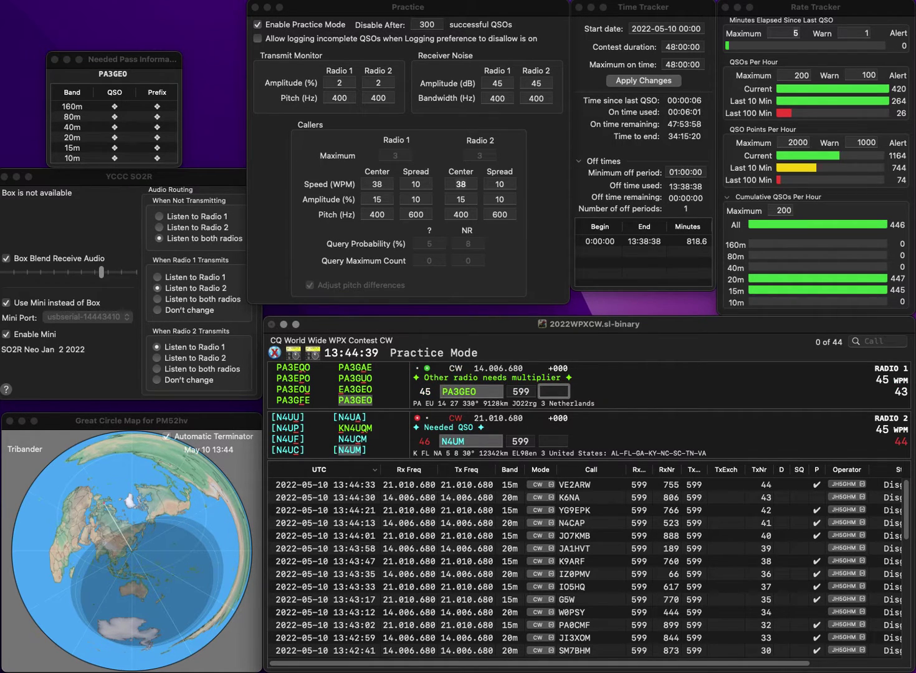
text(62)
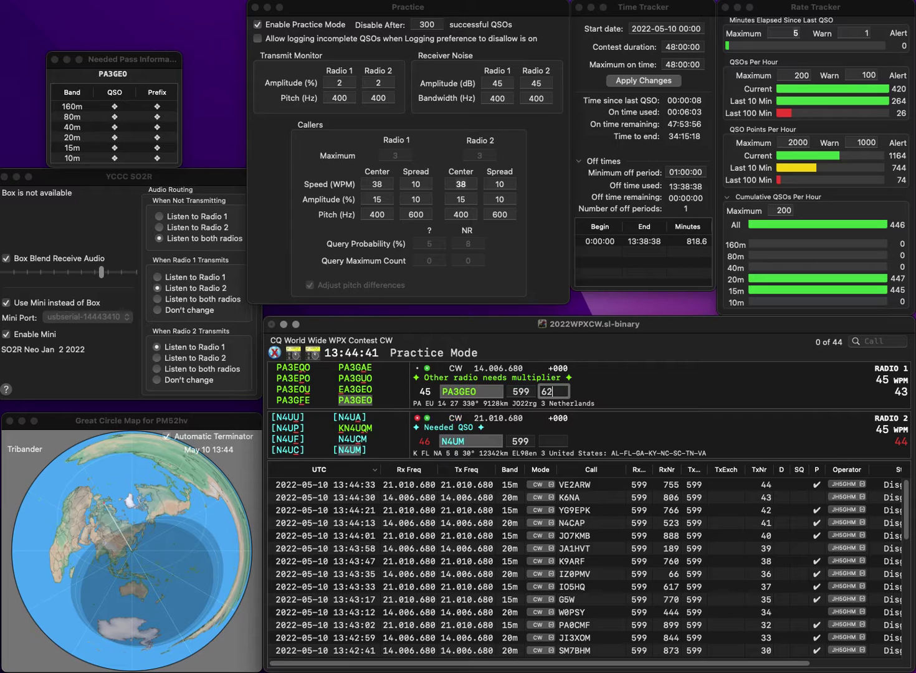
text(2)
key(Return)
text(6)
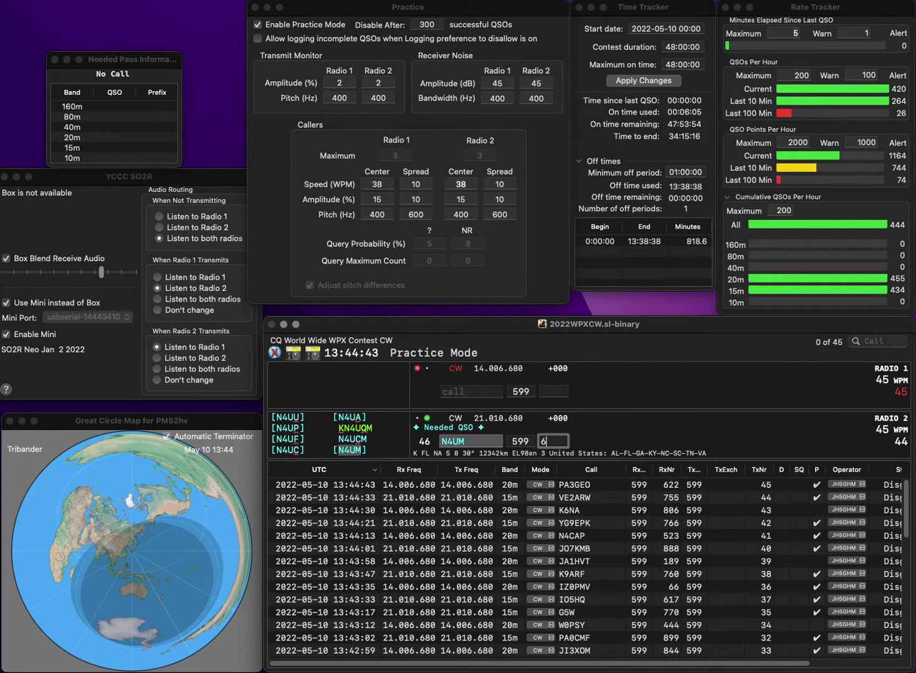
text(38)
key(Return)
text(K)
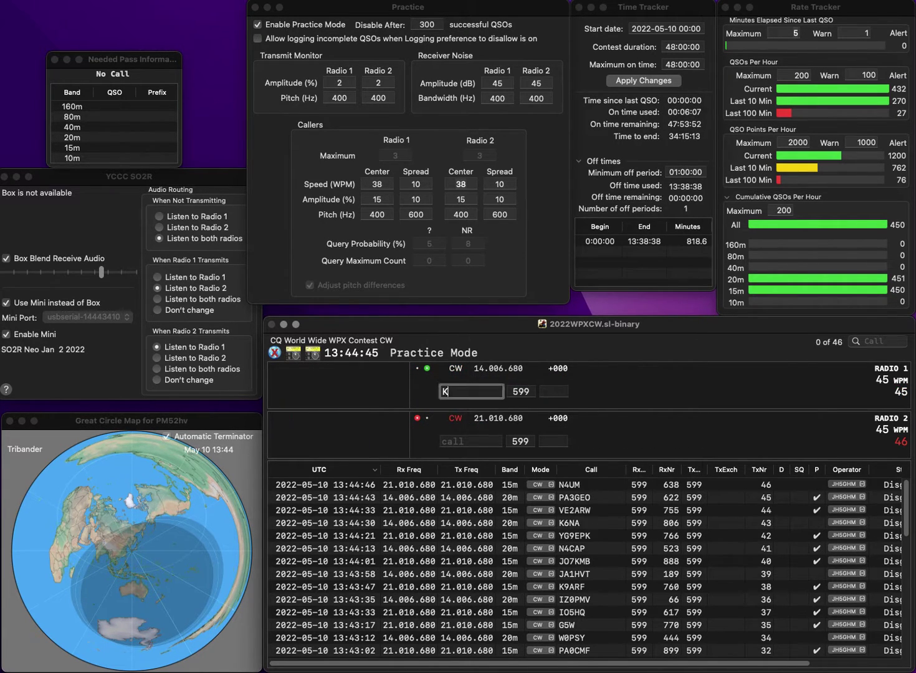
text(7YMG)
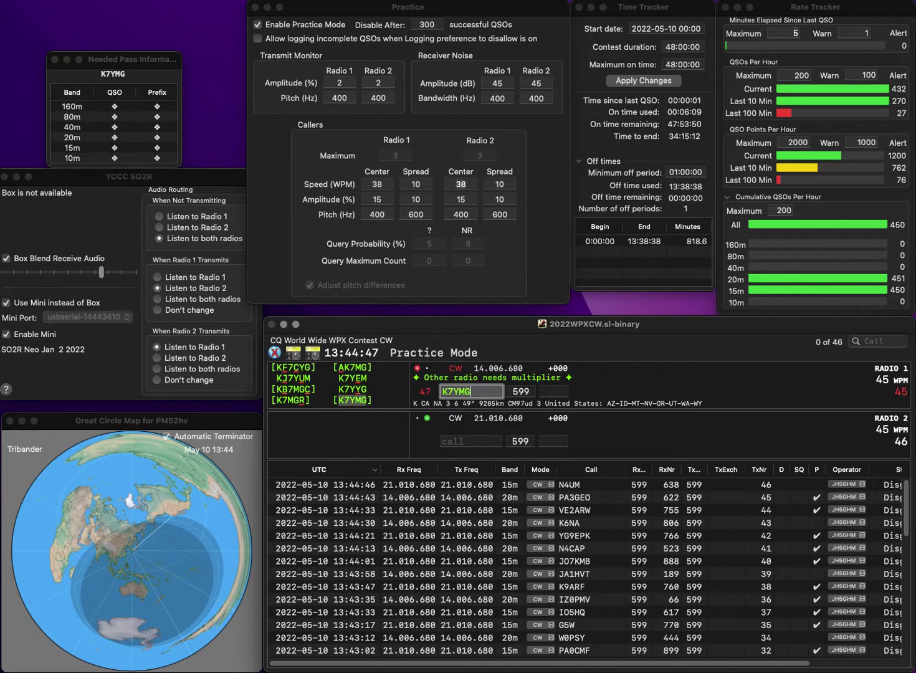
key(Return)
text(KN4C)
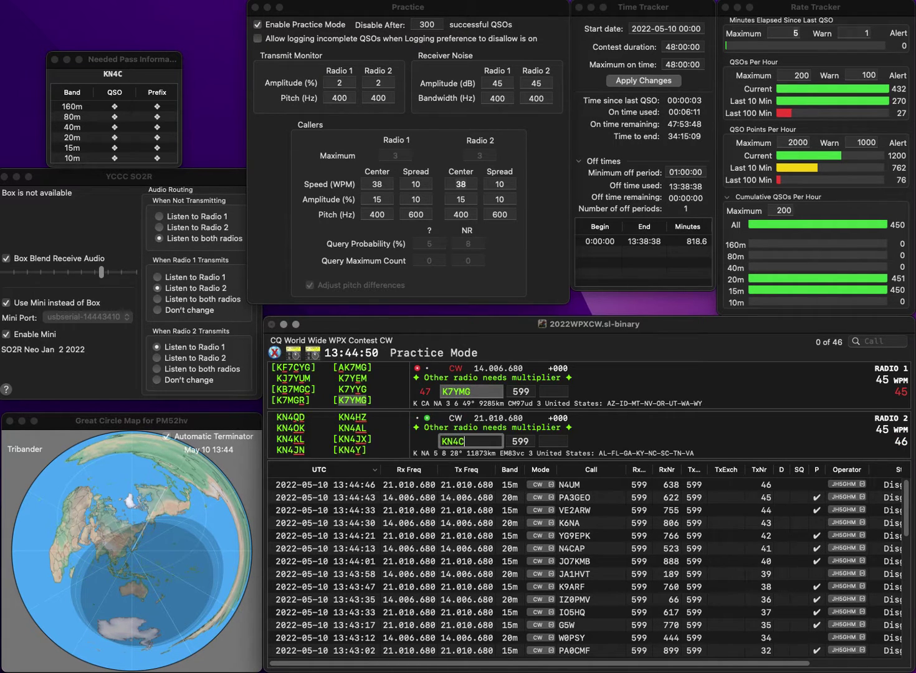
text(CY)
key(Return)
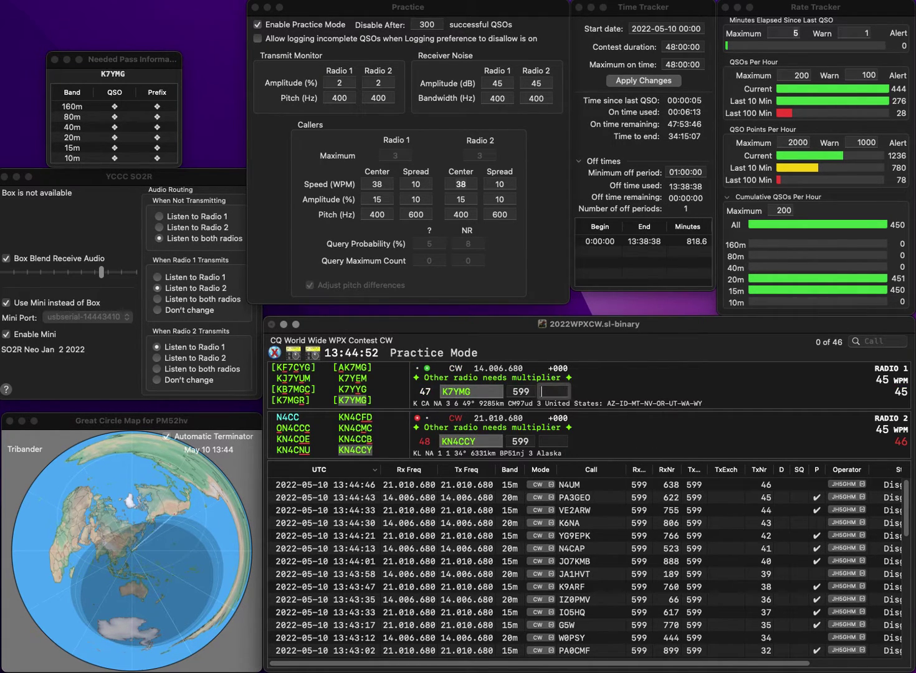
text(1)
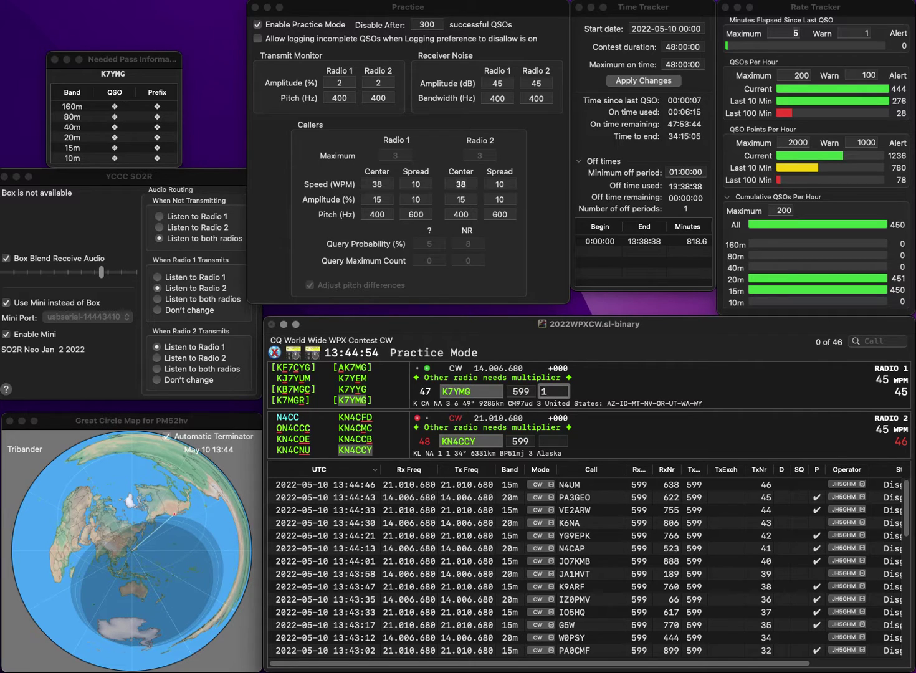
text(40)
key(Return)
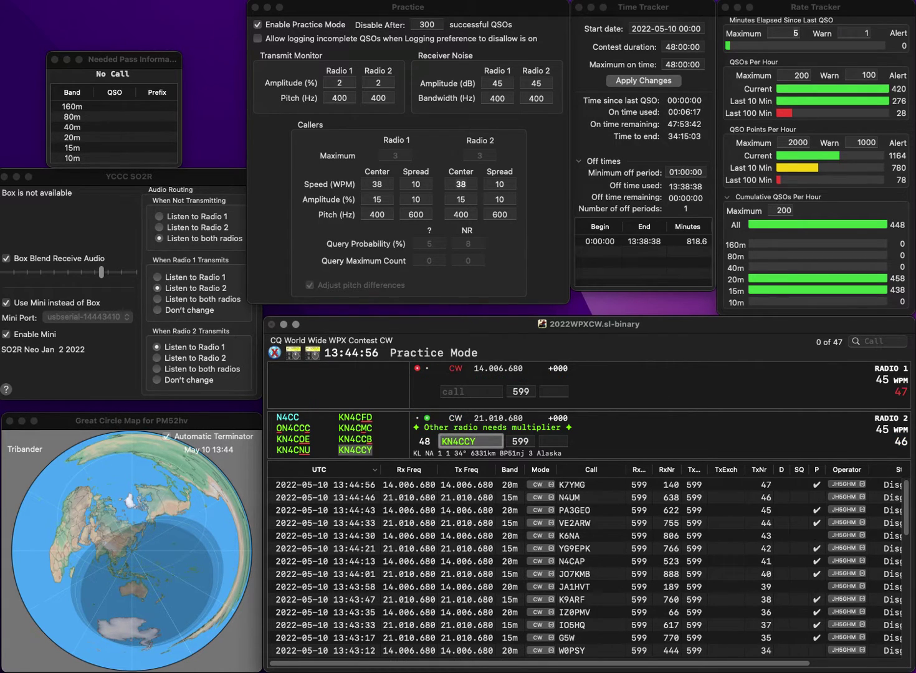
text(424)
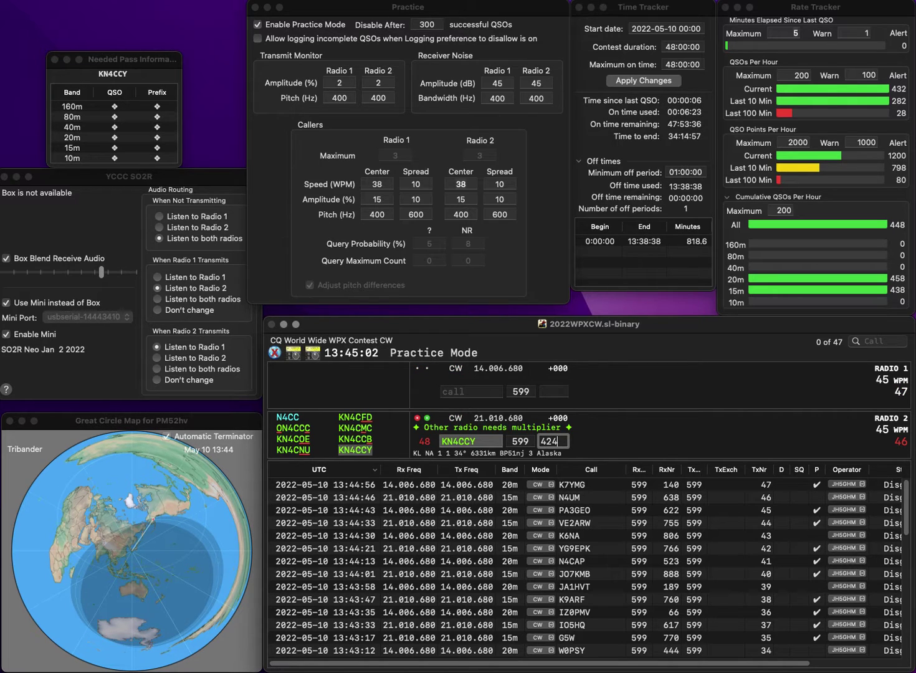
key(Return)
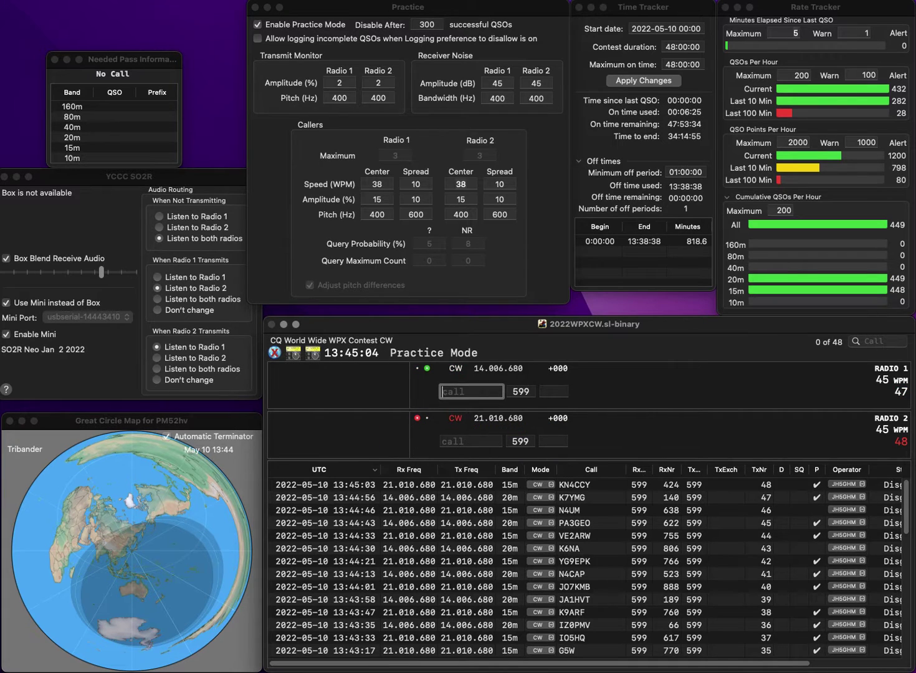
text(UY9U)
key(Return)
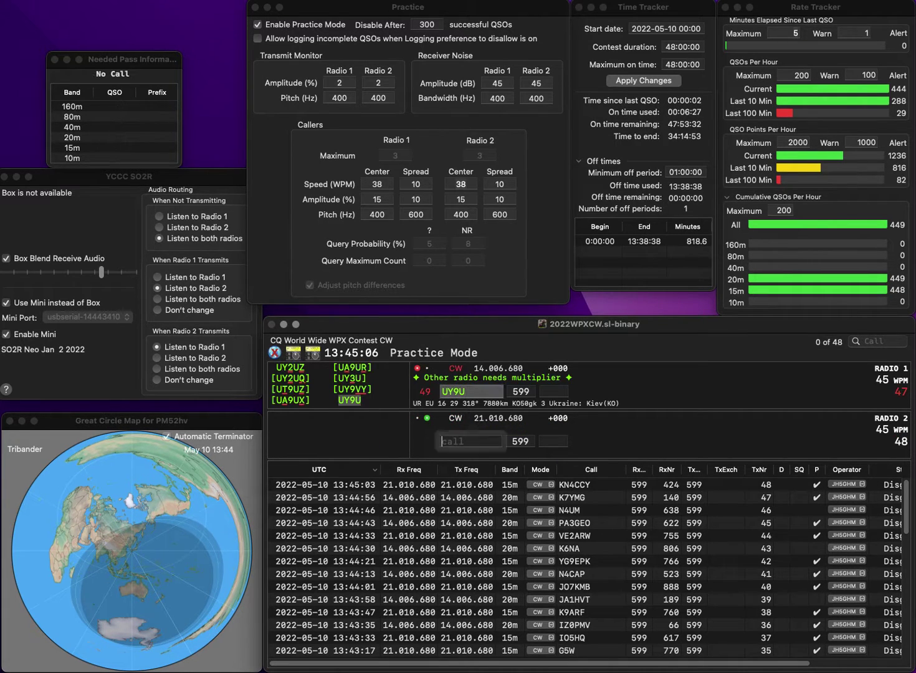
text(EA8U)
key(Return)
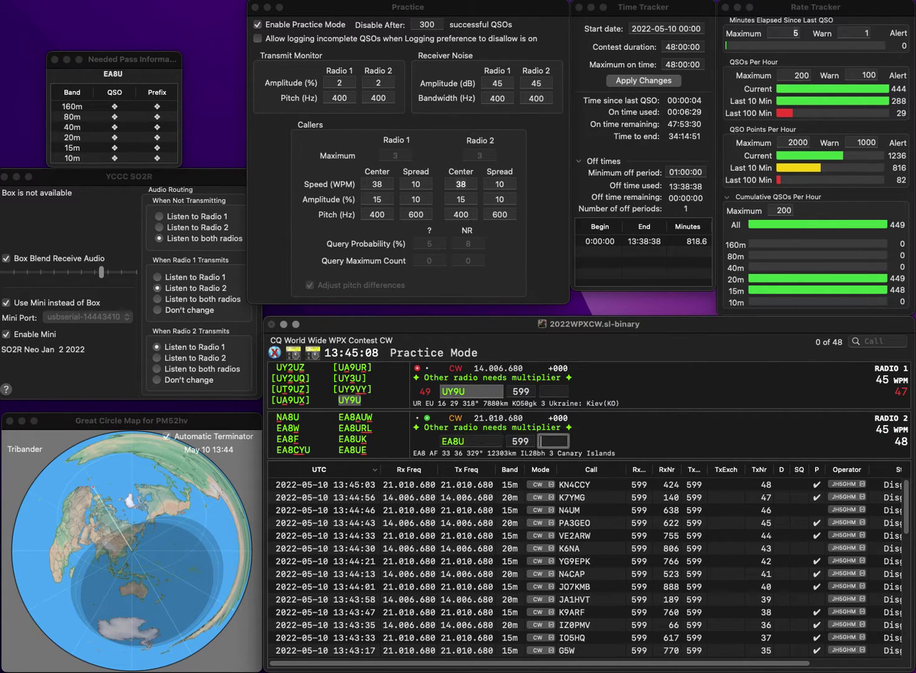
key(Tab)
key(Tab)
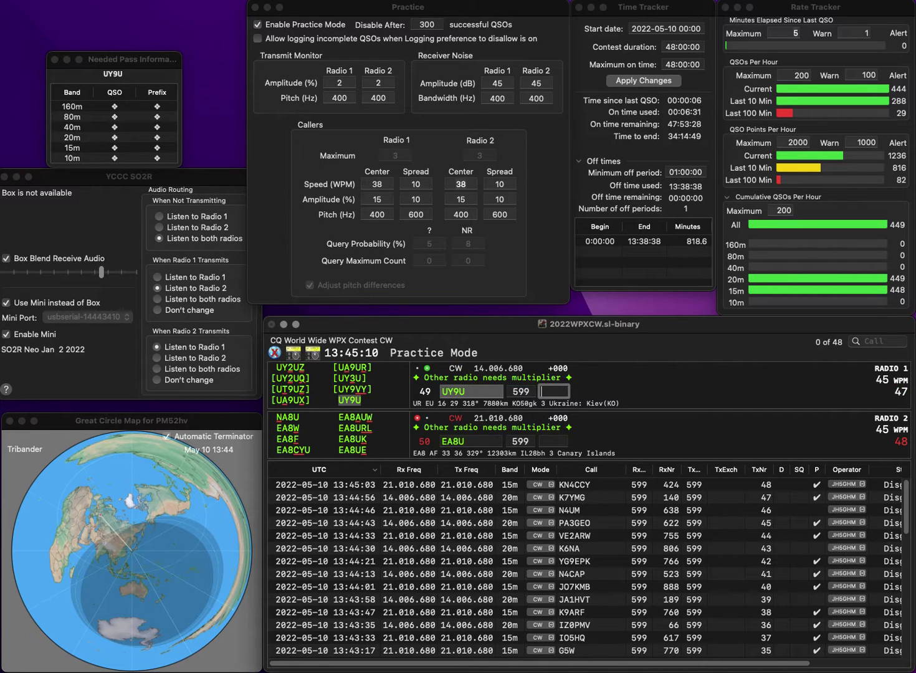
text(541)
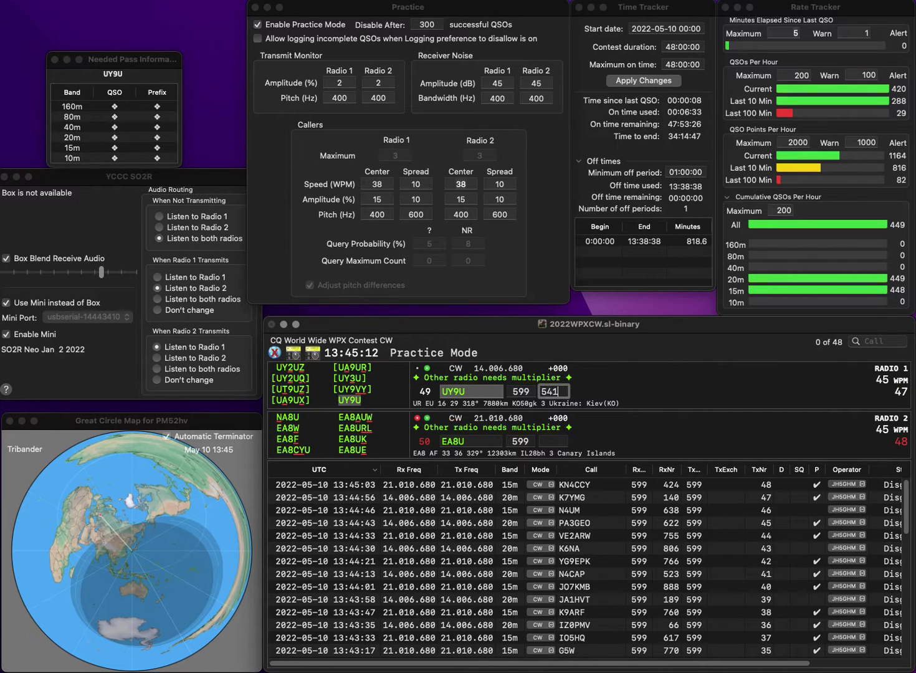
key(Return)
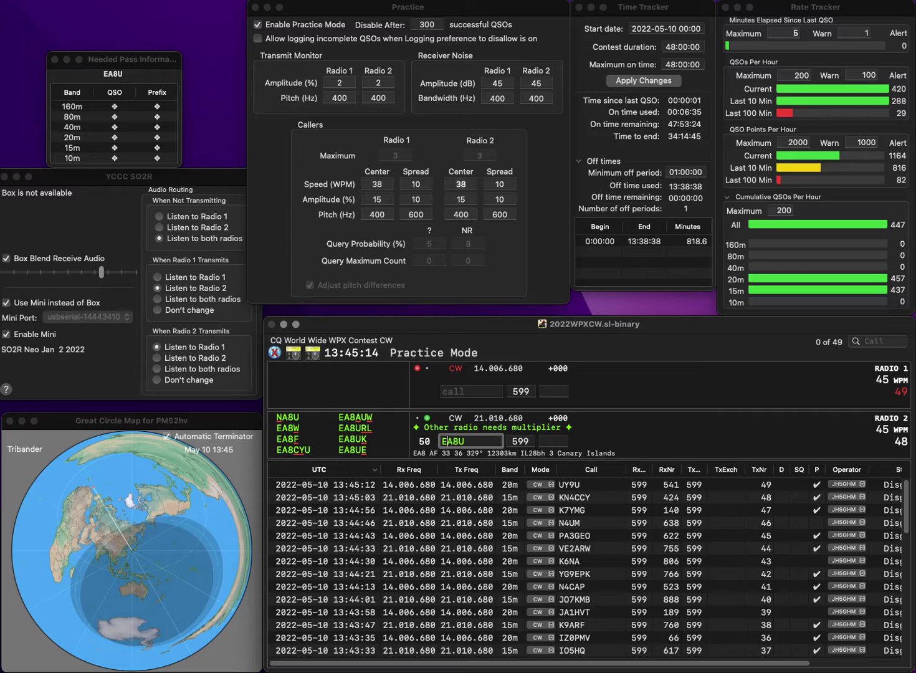
key(Delete)
text(U)
key(Return)
key(Up)
text(AC)
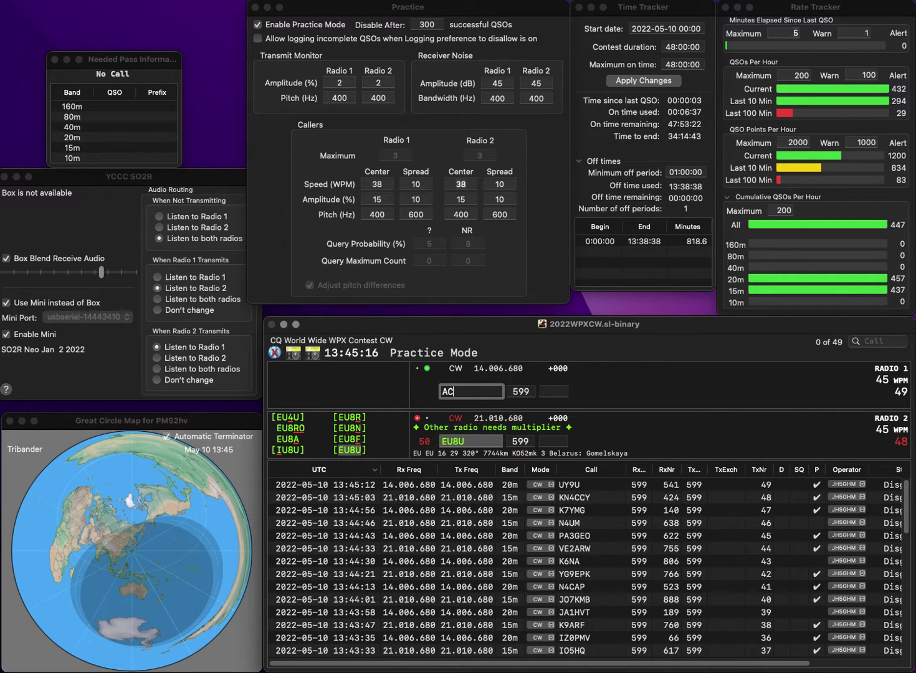
text(9XX)
key(Return)
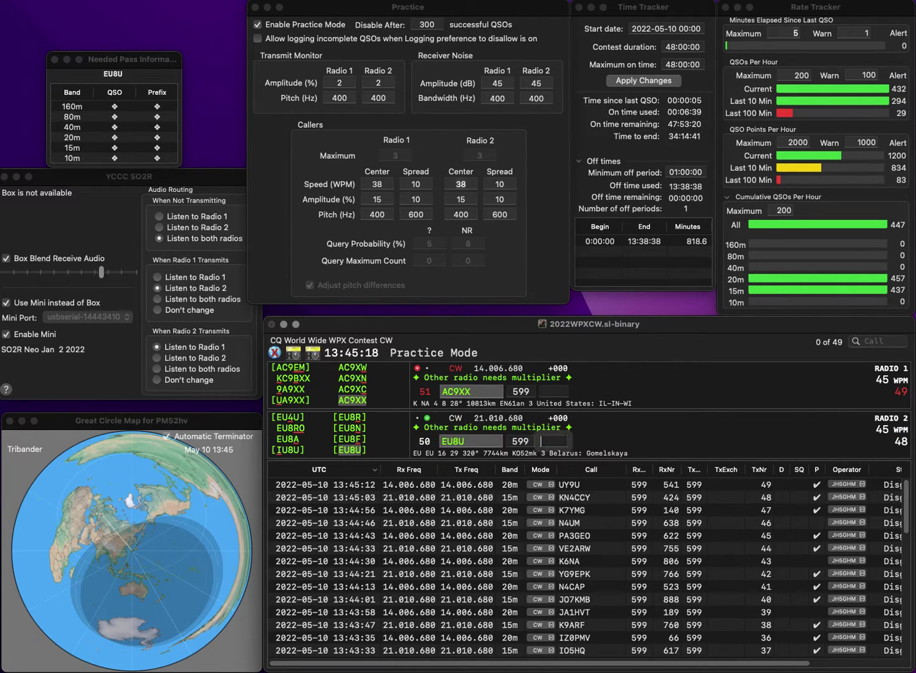
text(2)
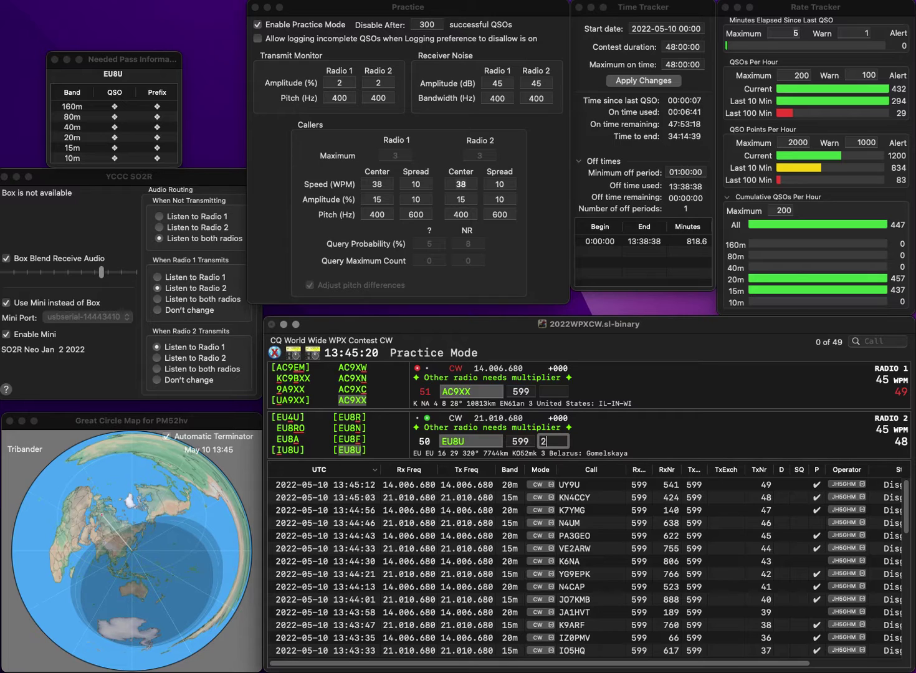
text(26)
key(Return)
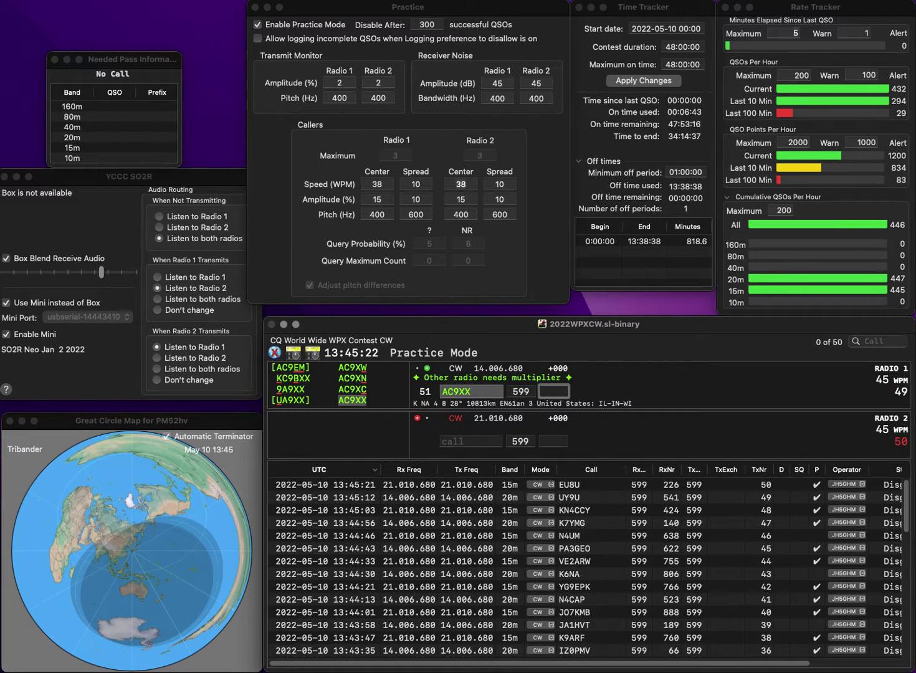
text(5)
key(Return)
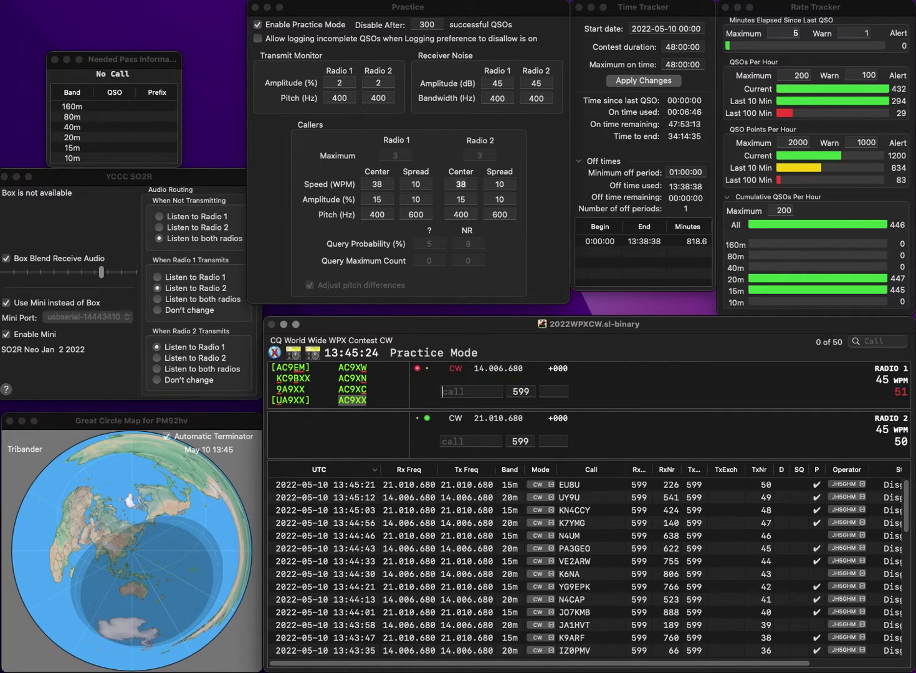
Start Radio 2's next callsign, fixing typos in the IRMX entry
click(445, 442)
text(IR)
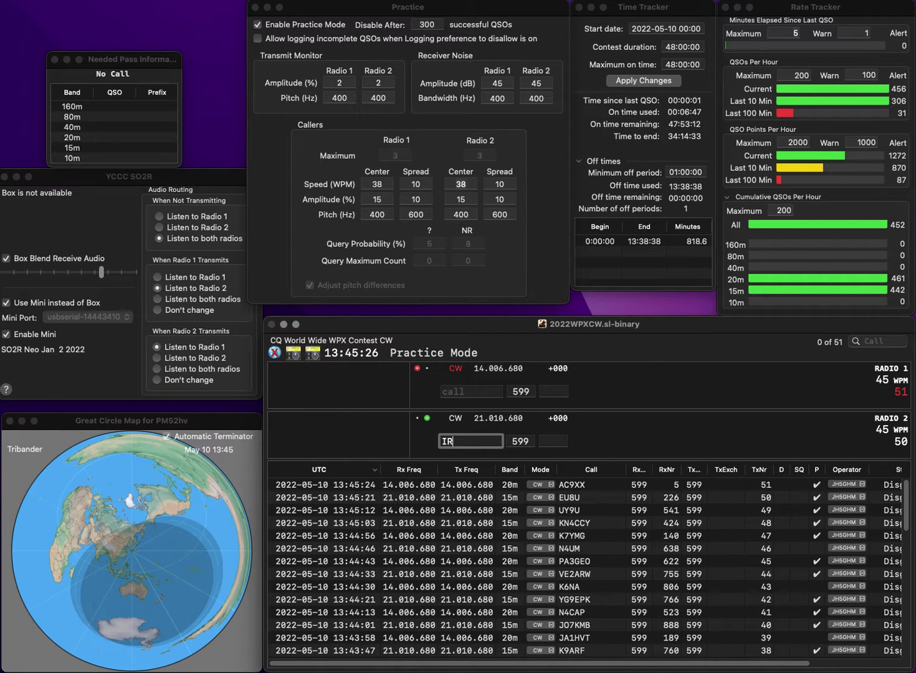
text(MX)
key(Left)
key(Left)
key(Left)
key(BackSpace)
text(K)
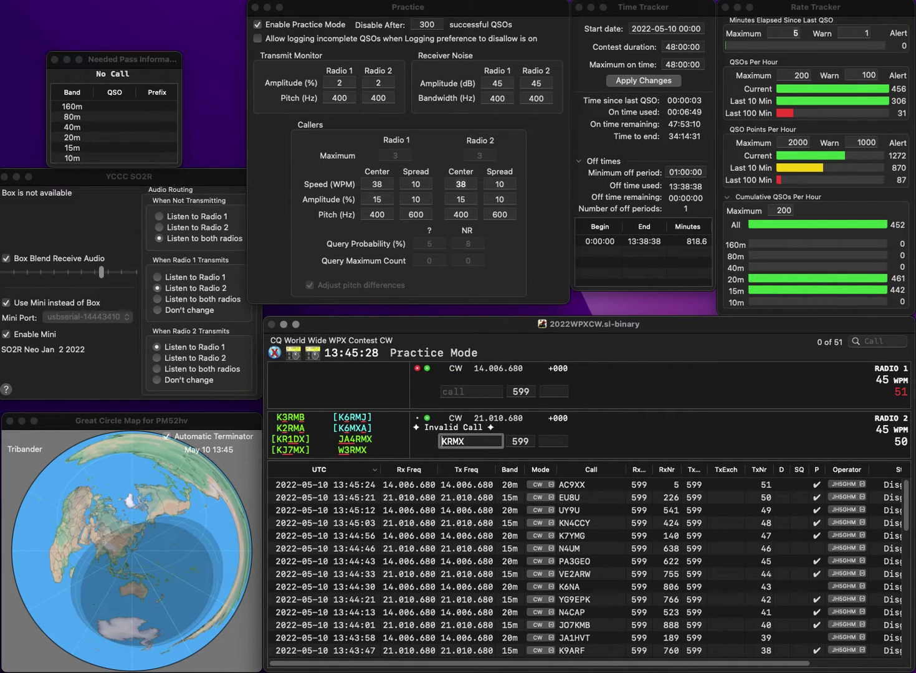
click(445, 441)
text(I)
click(444, 392)
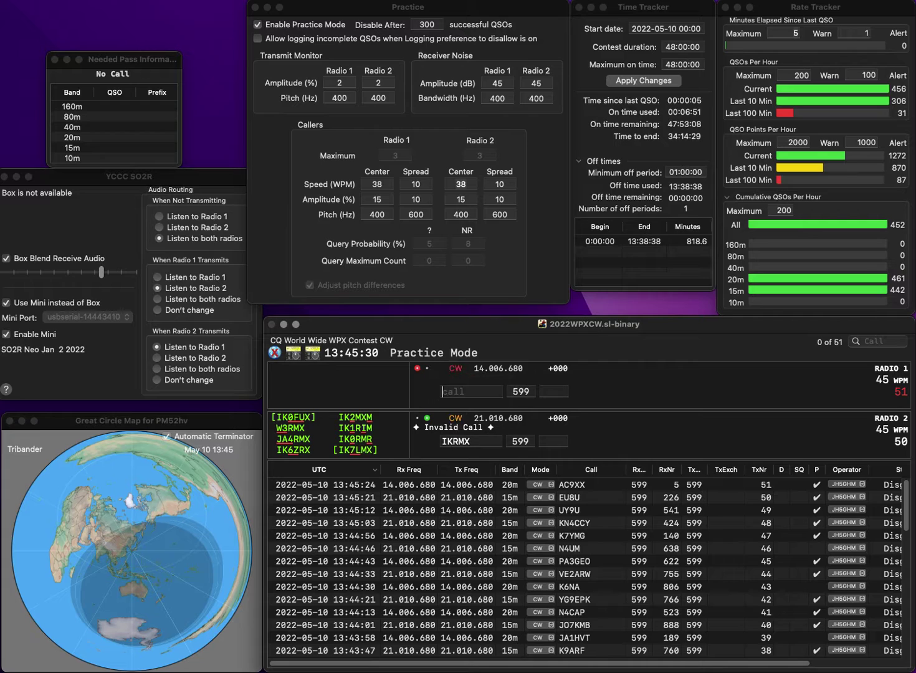
text(DG)
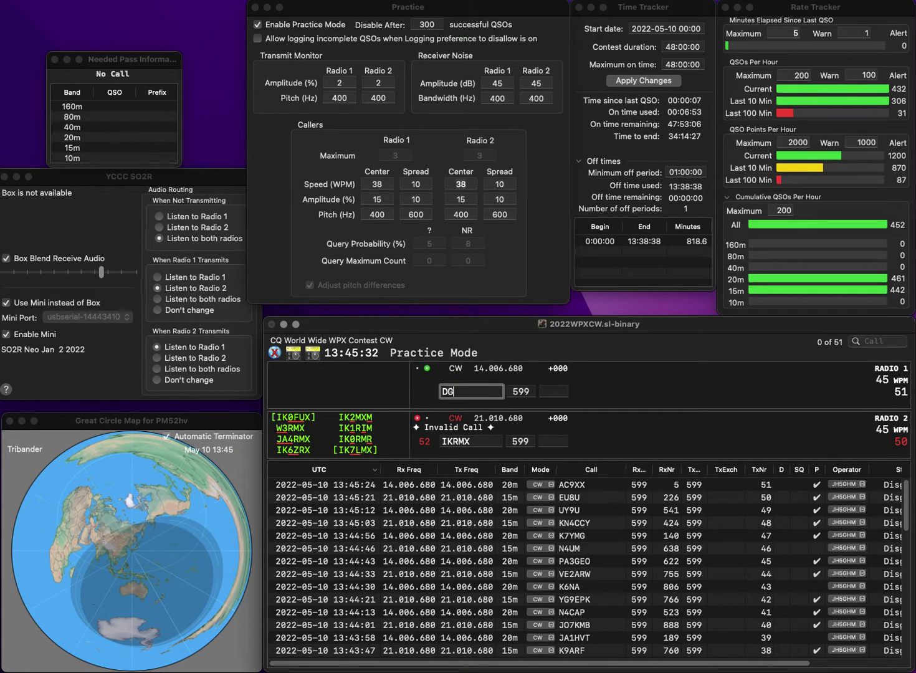
text(9BEO)
key(Return)
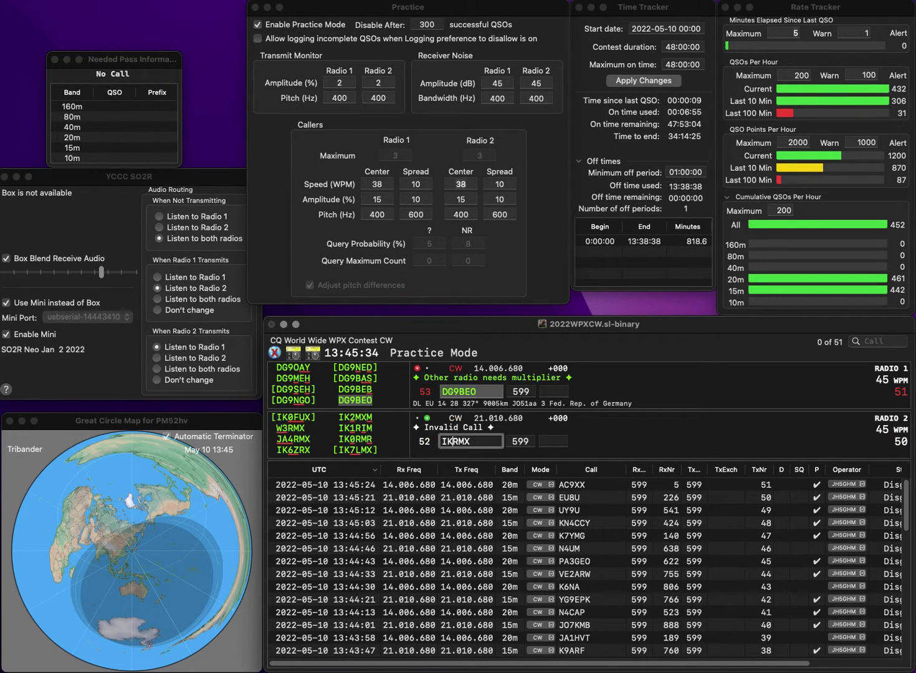
text(7)
key(Right)
text(L)
key(Left)
key(BackSpace)
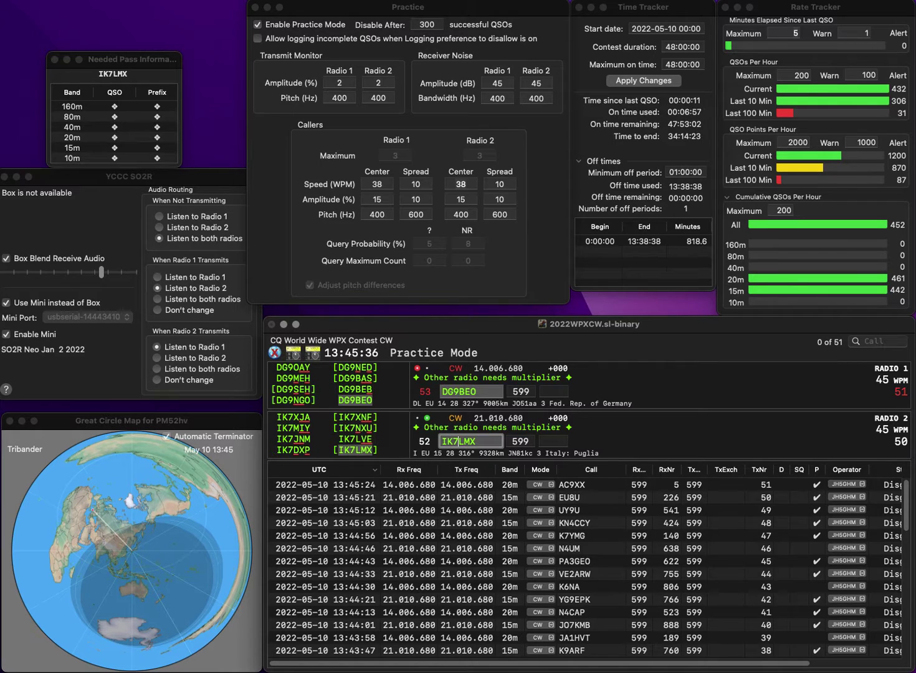
key(Return)
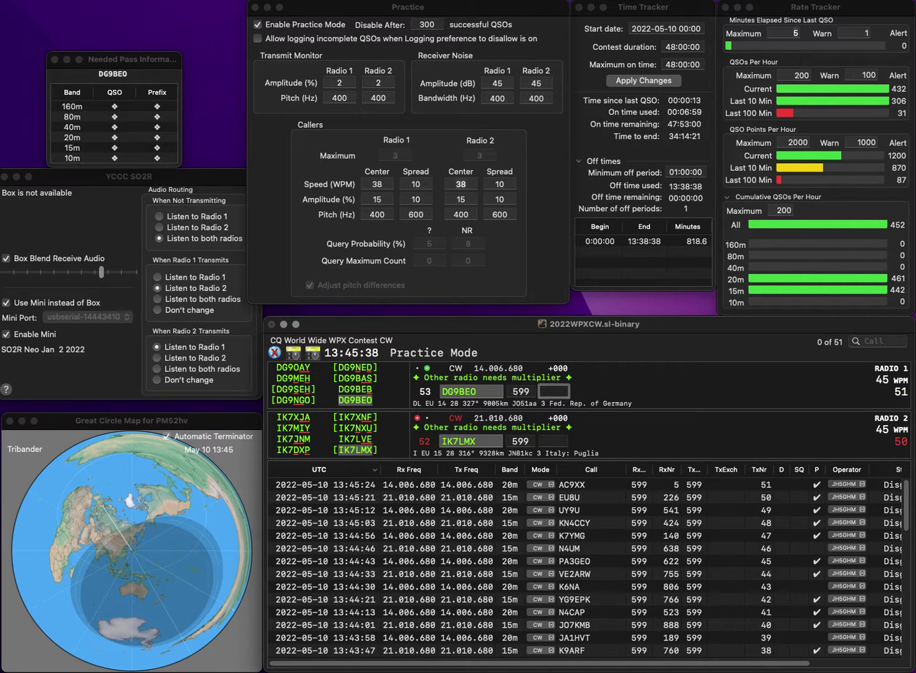
text(644)
key(Return)
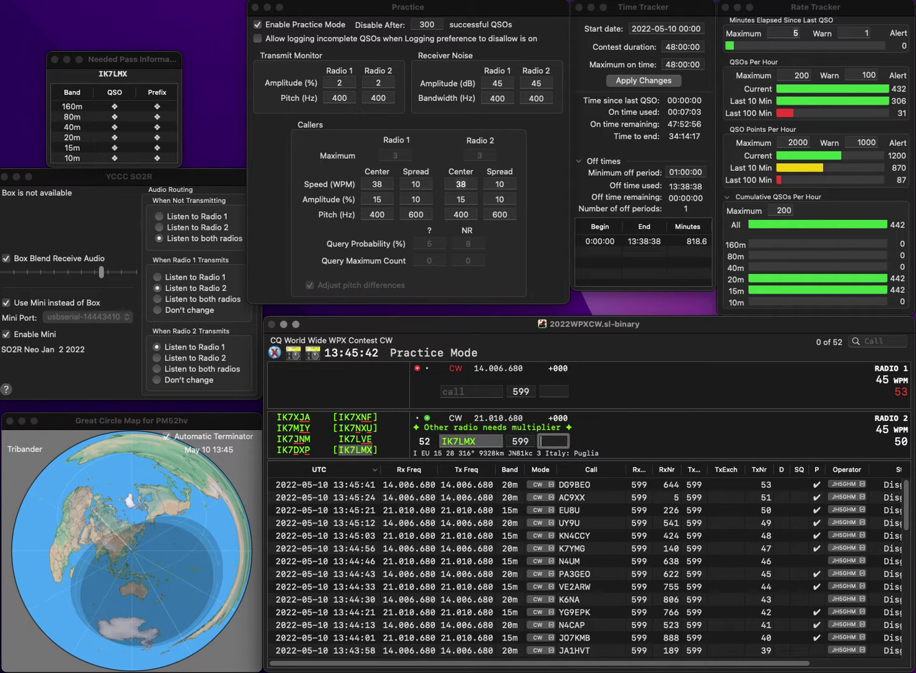
text(146)
key(Return)
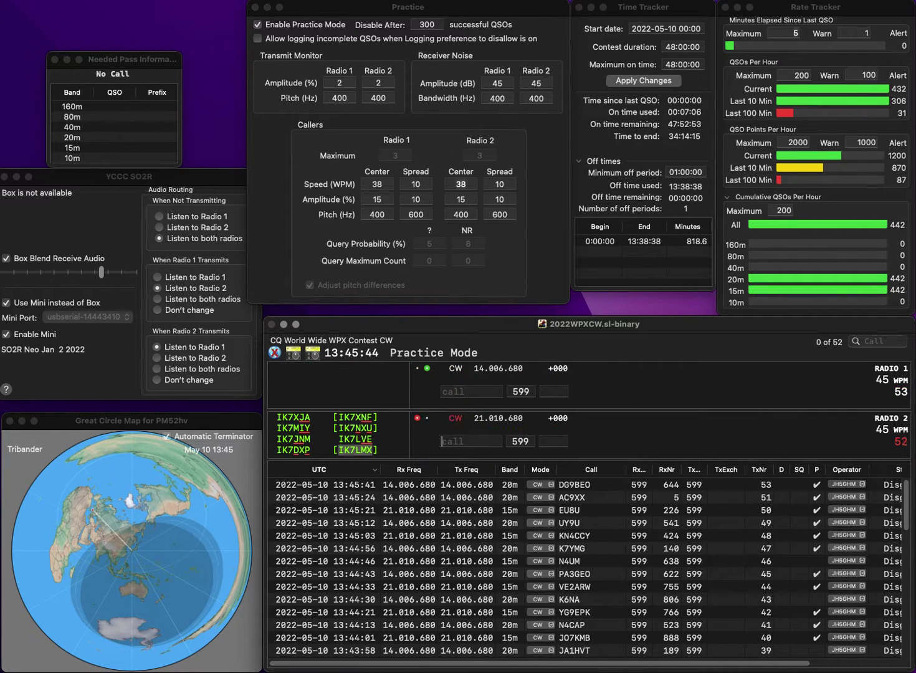
text(EA4EV)
key(Return)
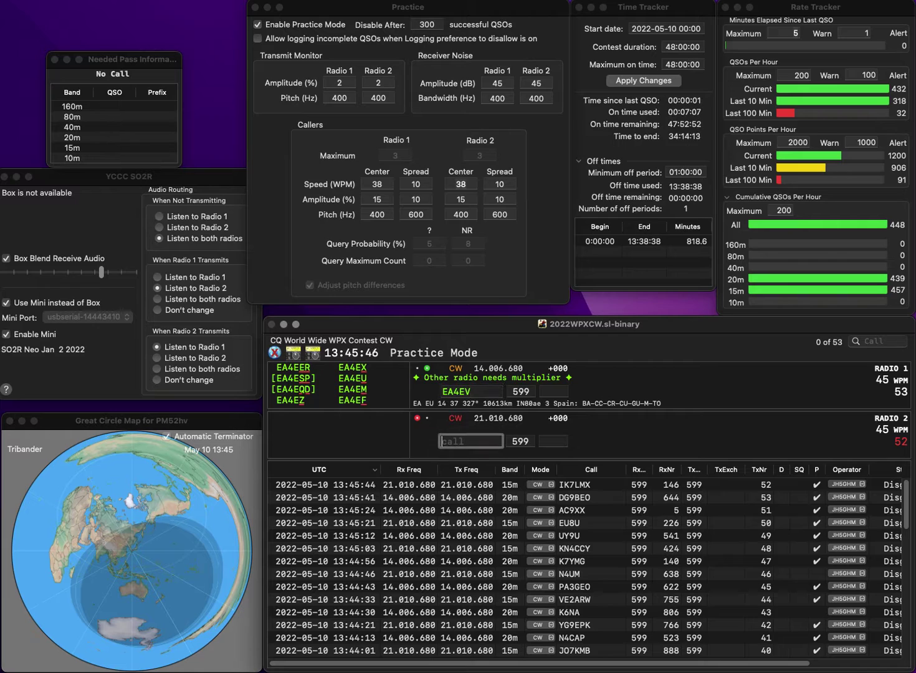
text(VE7ZD)
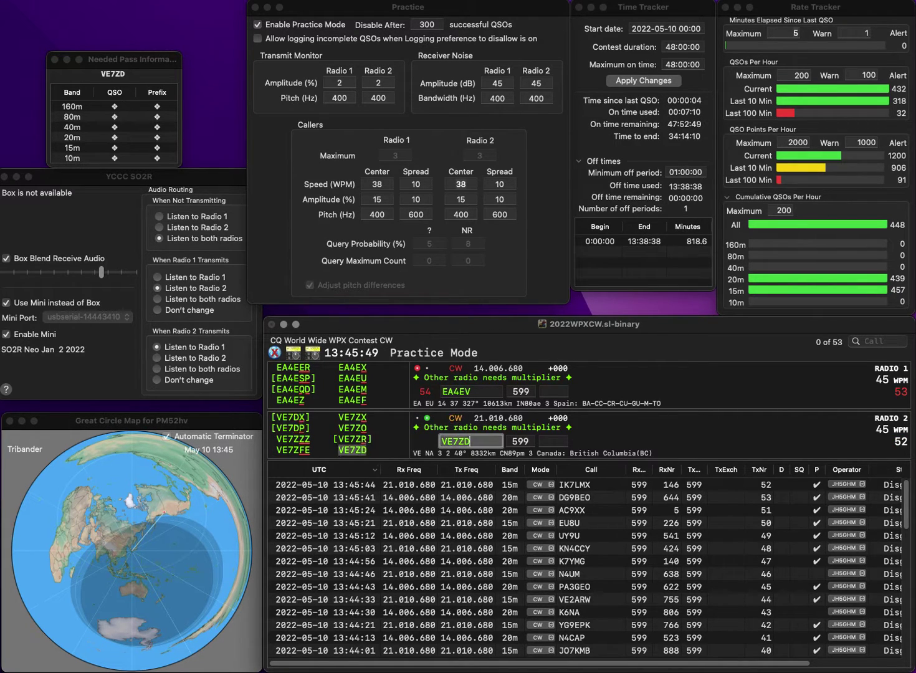
key(Return)
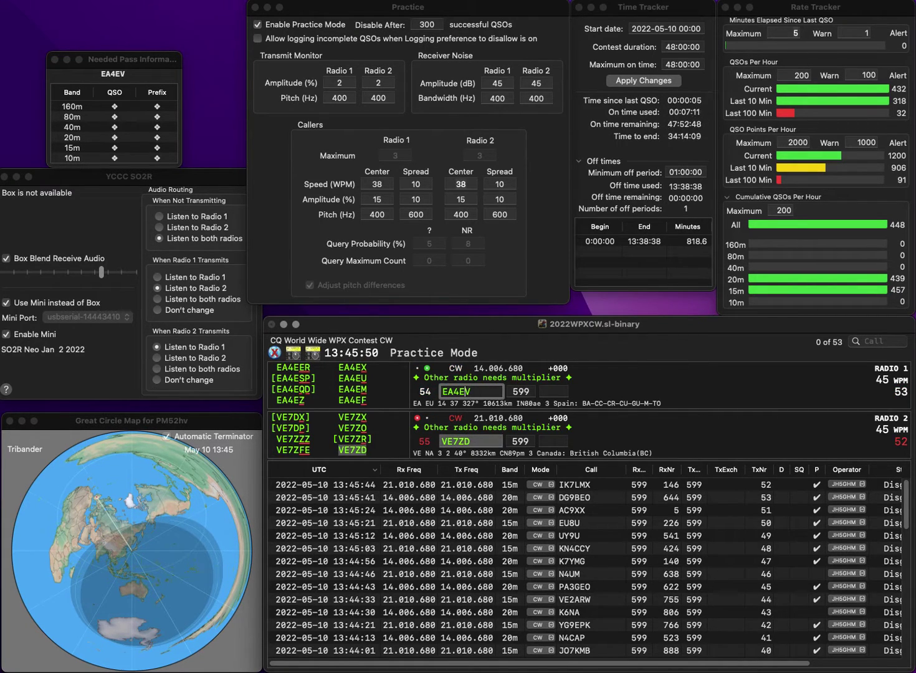
Log VE7ZD with exchange 409 and correct Radio 1's call to EA4EU before calling it
key(BackSpace)
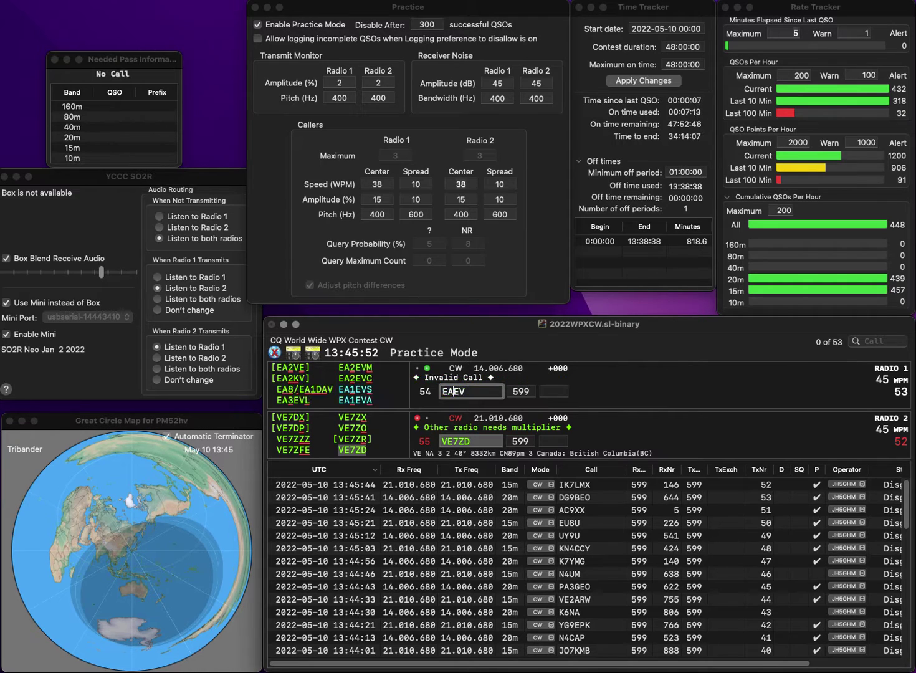
key(Return)
text(4)
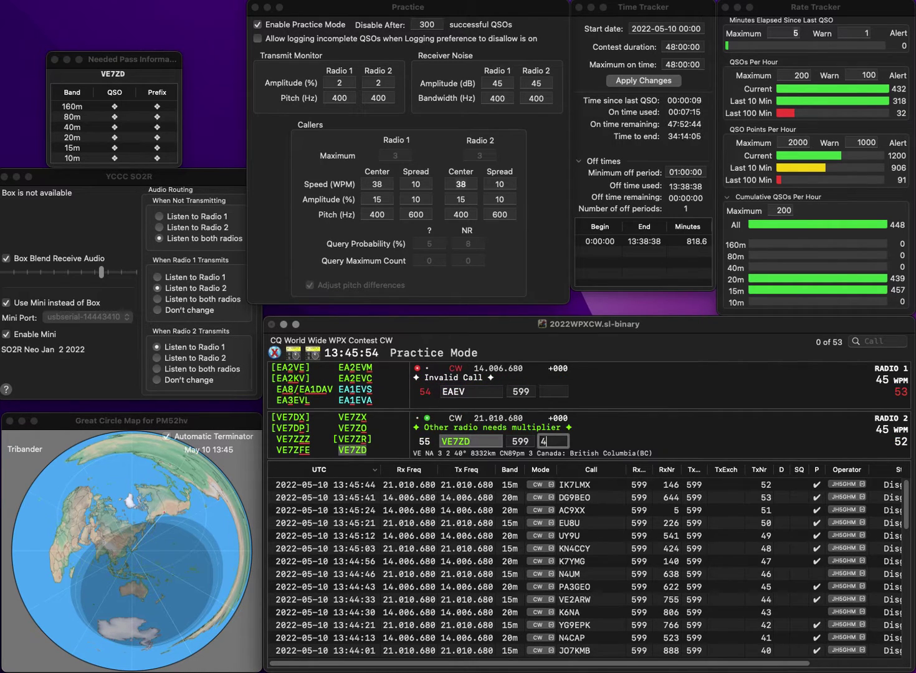
text(09)
key(Return)
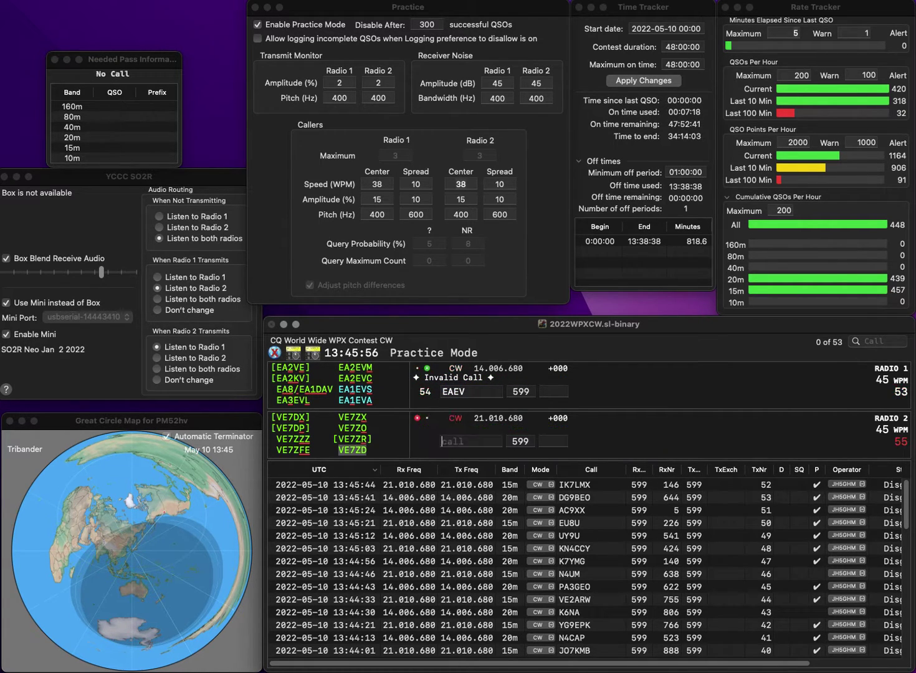
text(3)
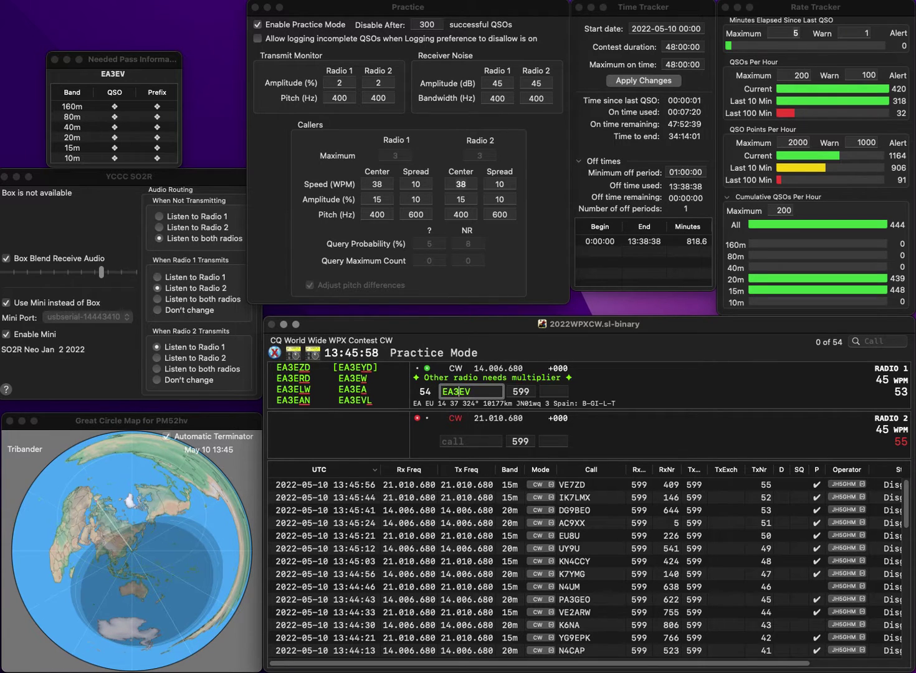
key(BackSpace)
text(4)
key(Right)
key(Right)
key(BackSpace)
text(U)
key(Return)
Call W9YXX on Radio 2, then log EA4EU (234) and W9YXX (732)
text(9)
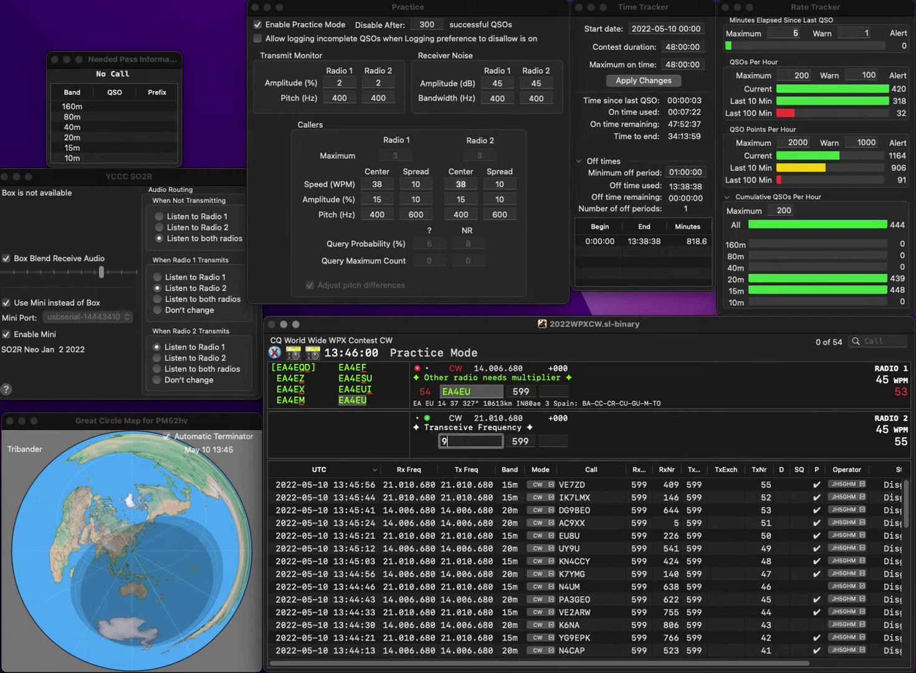
text(YXX)
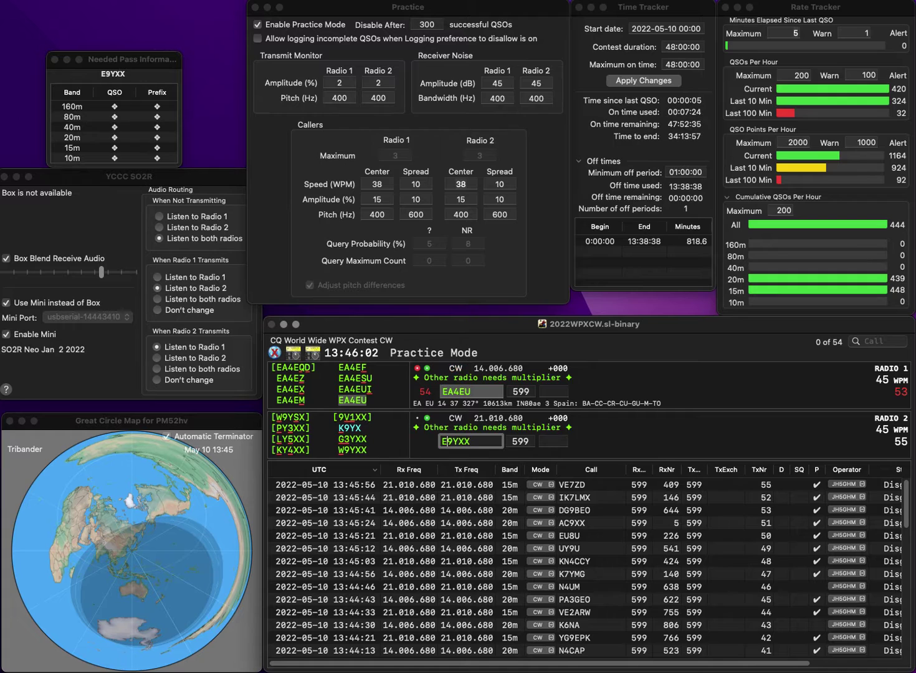
key(Home)
text(w)
key(Return)
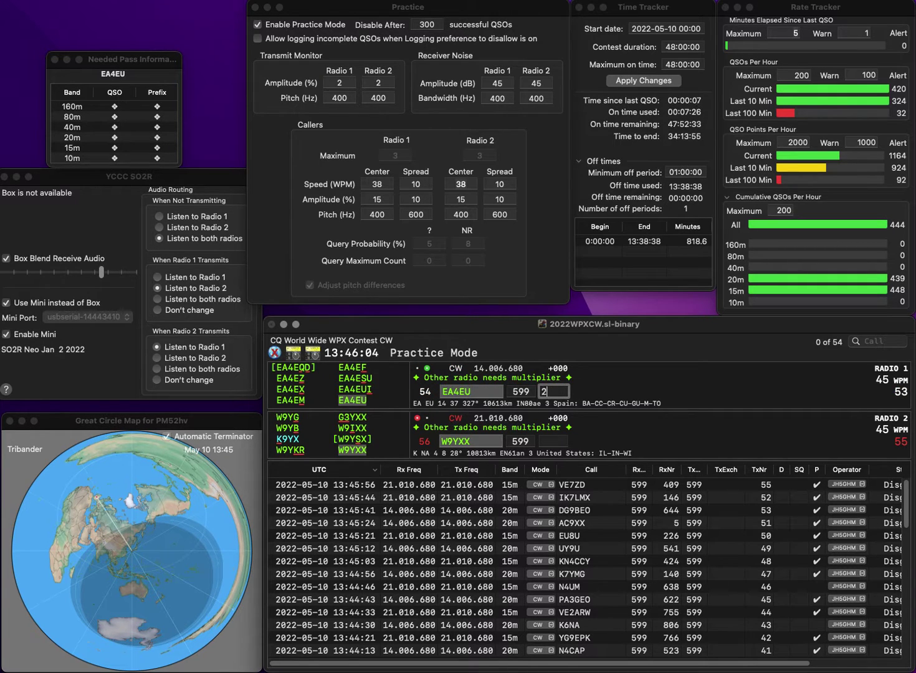
text(234)
key(Return)
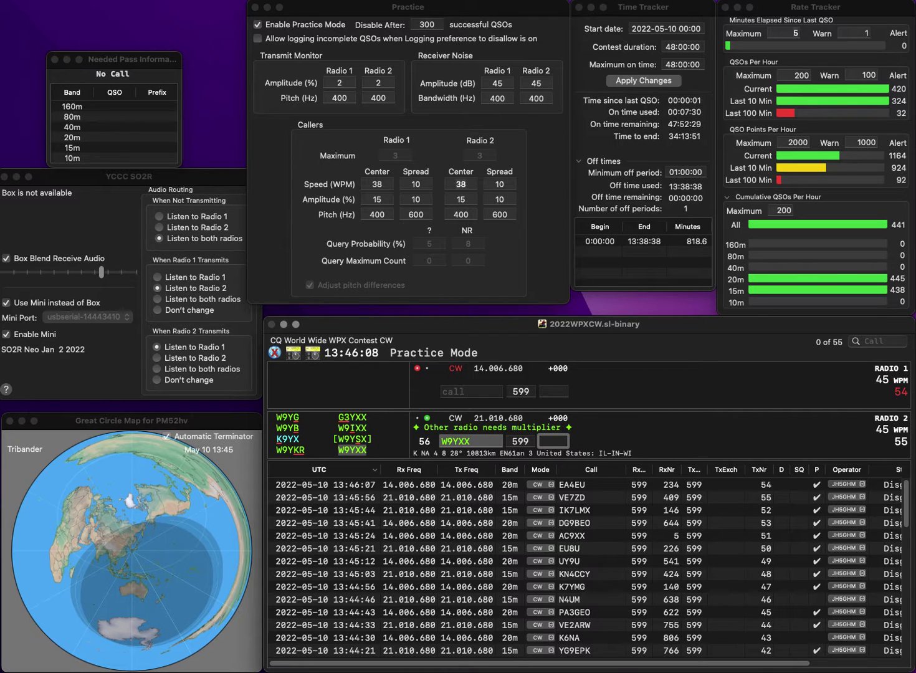
text(732)
key(Return)
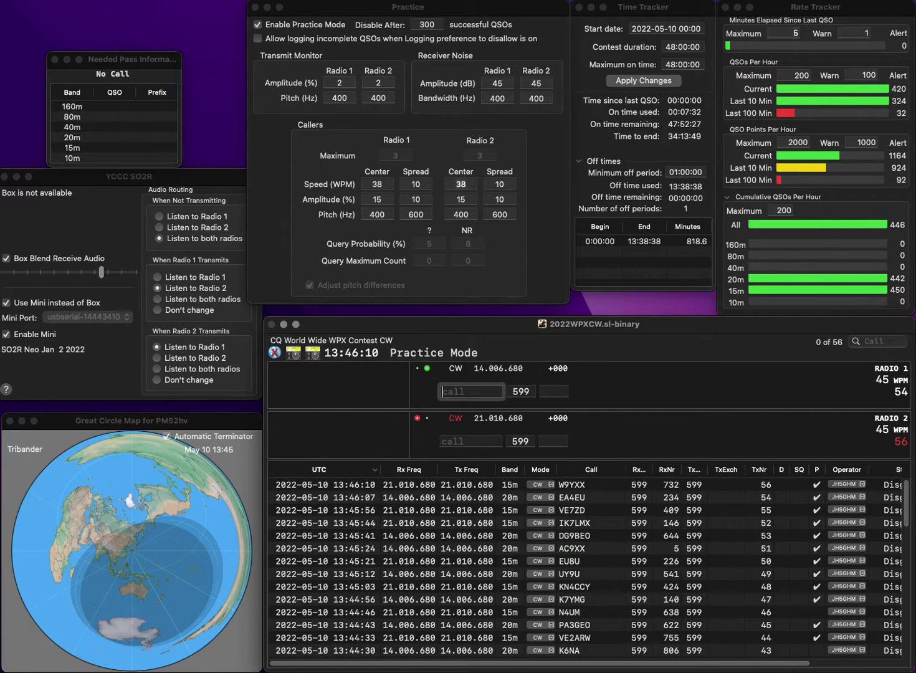
text(B9TOS)
key(Home)
text(H)
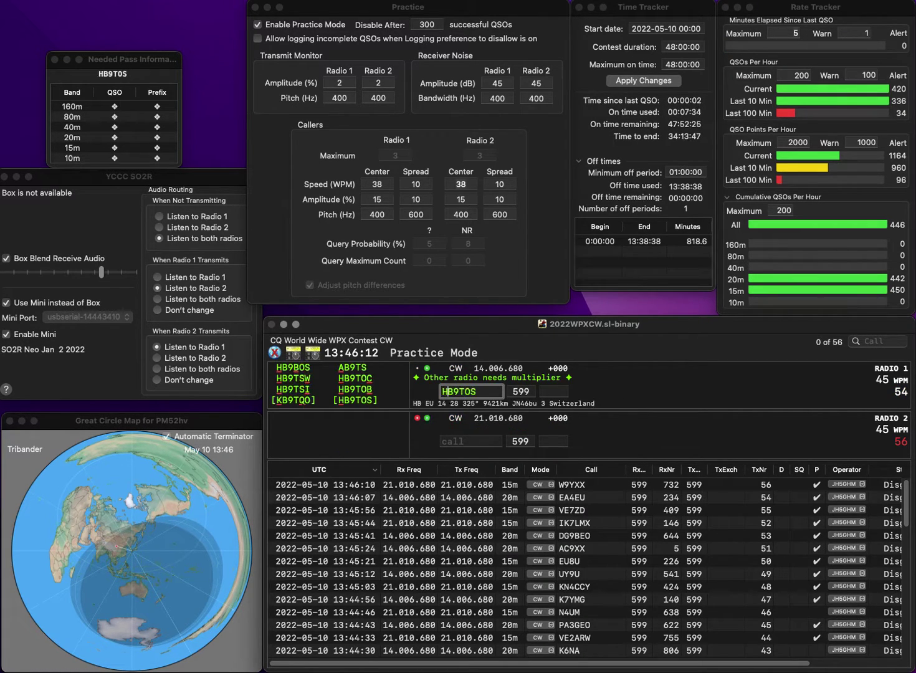
key(Return)
text(IO2HQ)
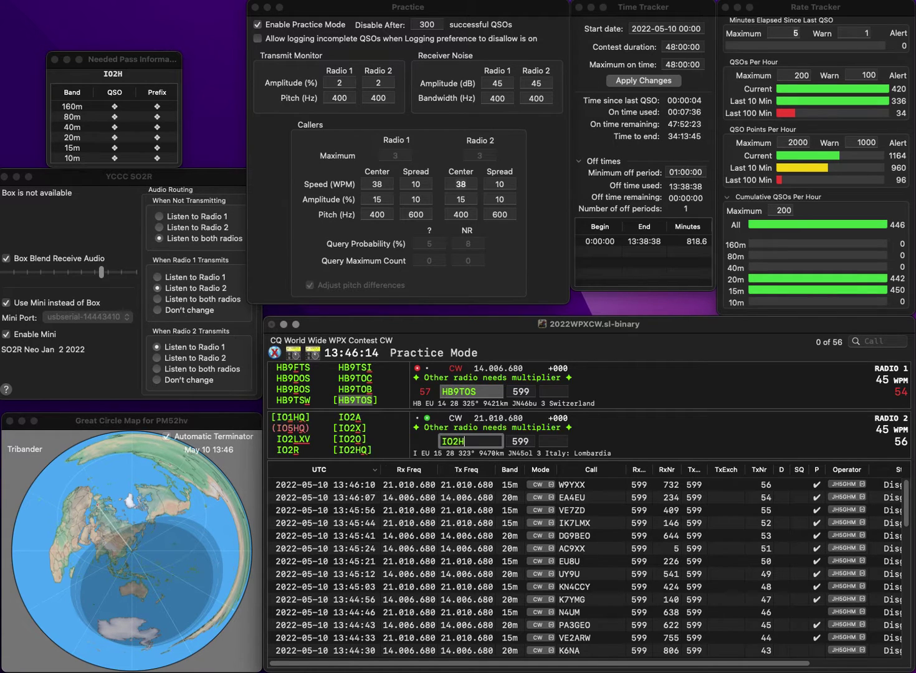
key(Return)
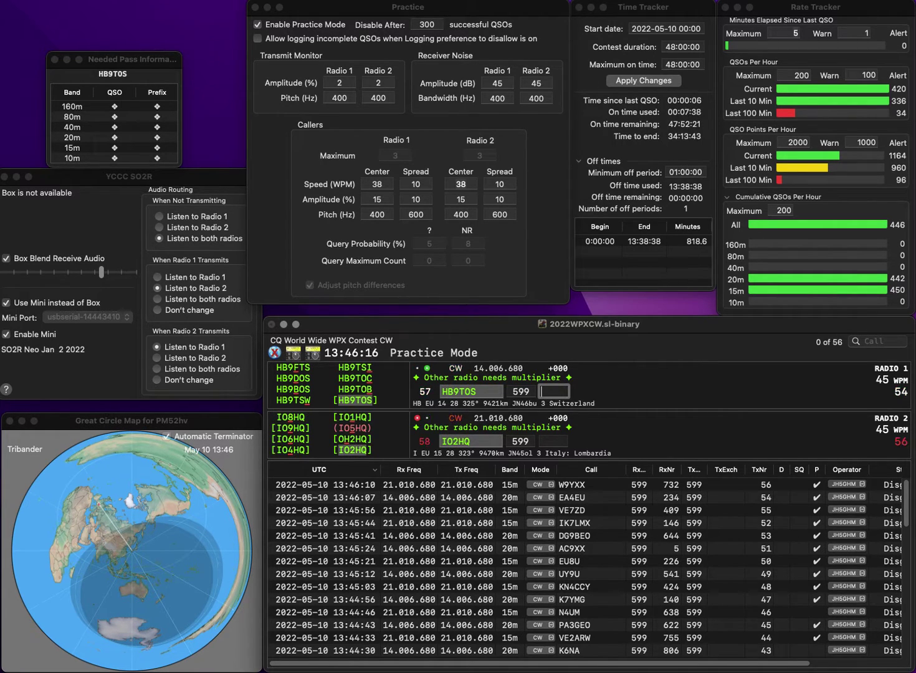
text(285)
key(Return)
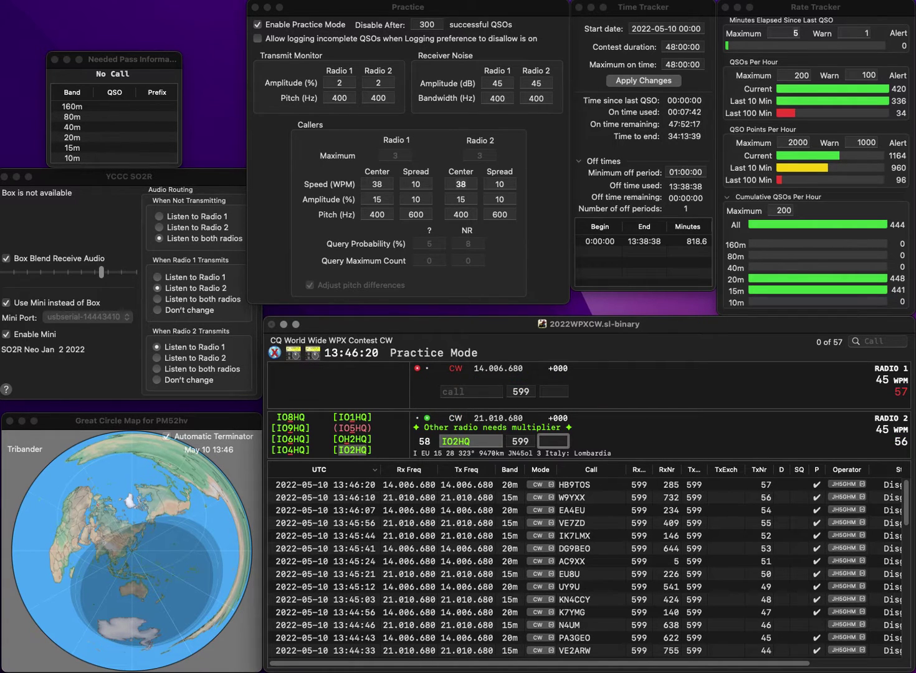
text(165)
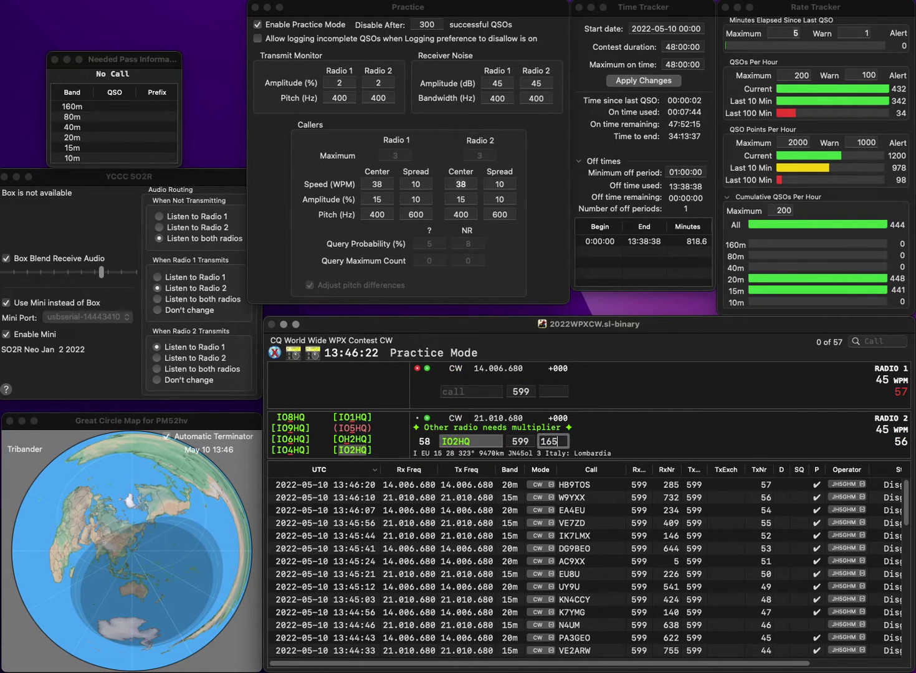
key(Return)
Call and log LB5RE (343) on Radio 1 and HI3CMM (11) on Radio 2
text(LB5RE)
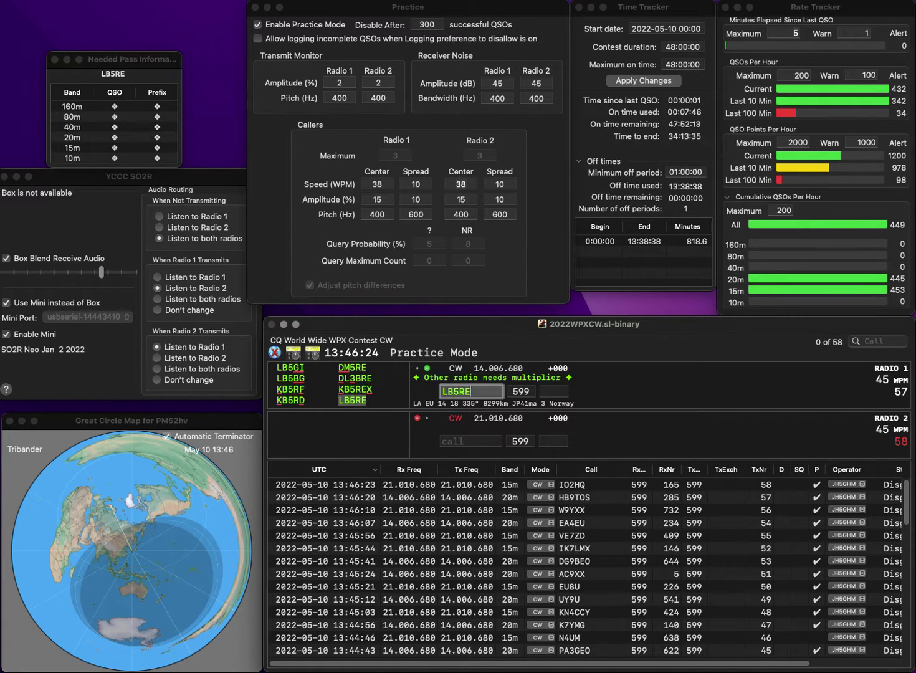
key(Return)
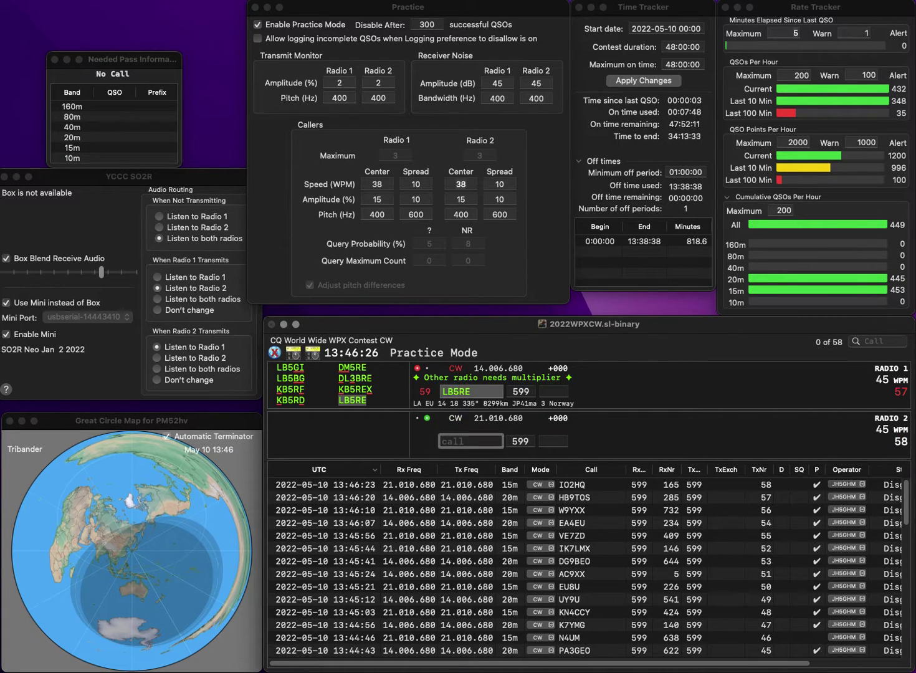
text(HI3CMM)
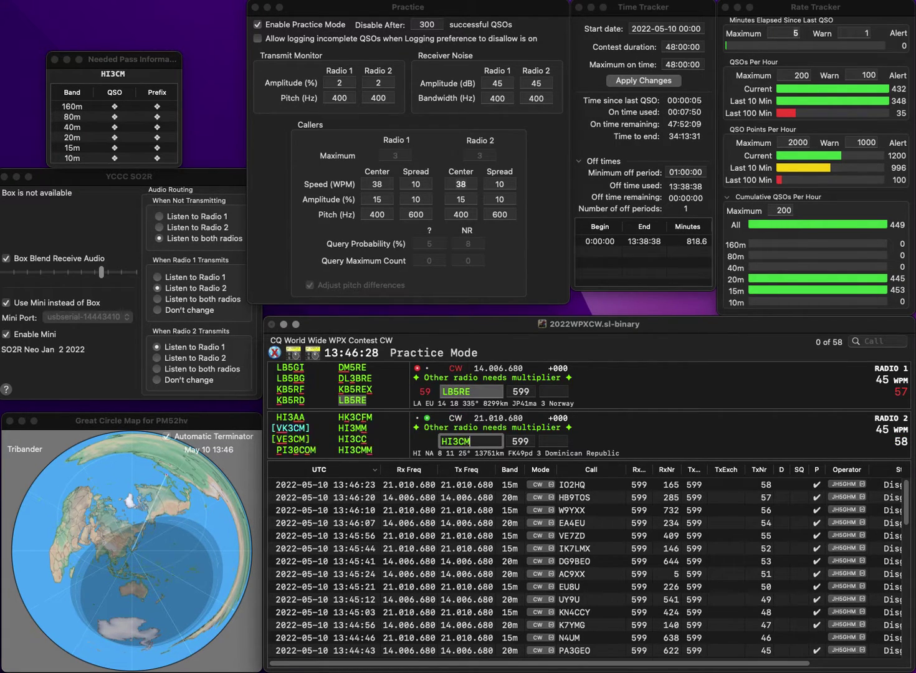
key(Return)
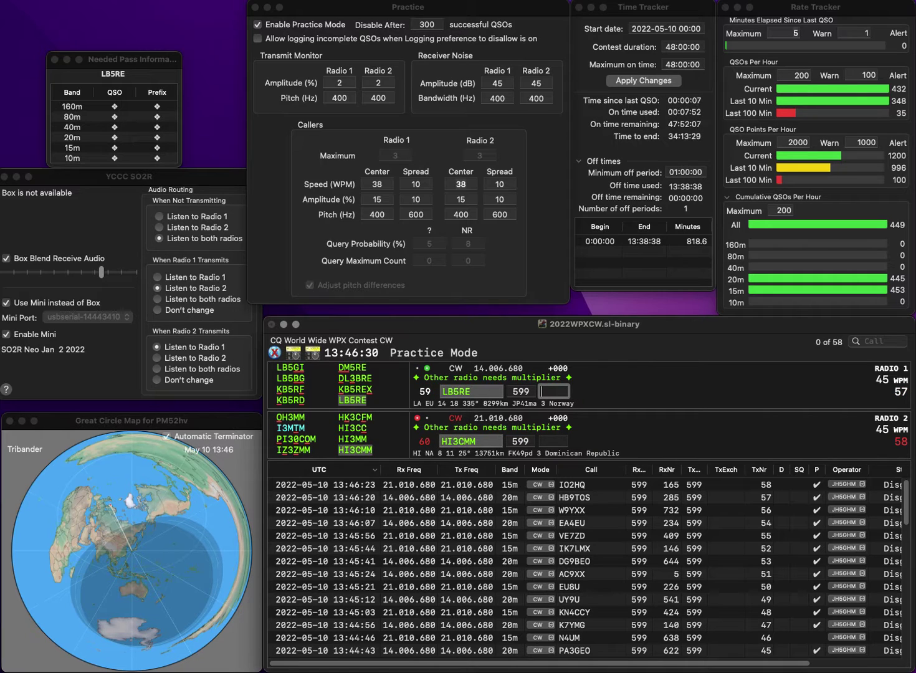
text(343)
key(Return)
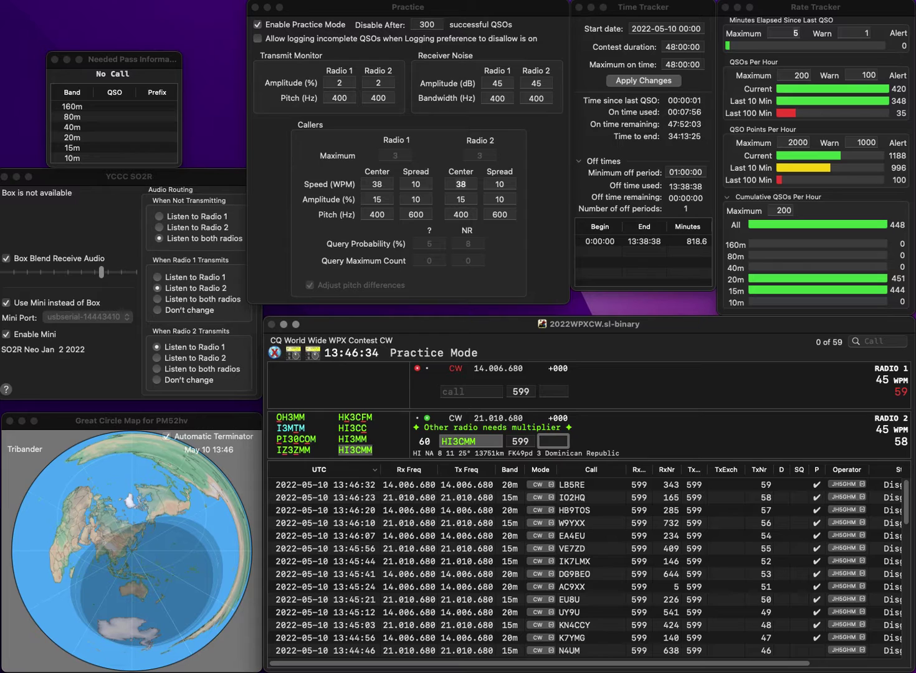
text(11)
key(Return)
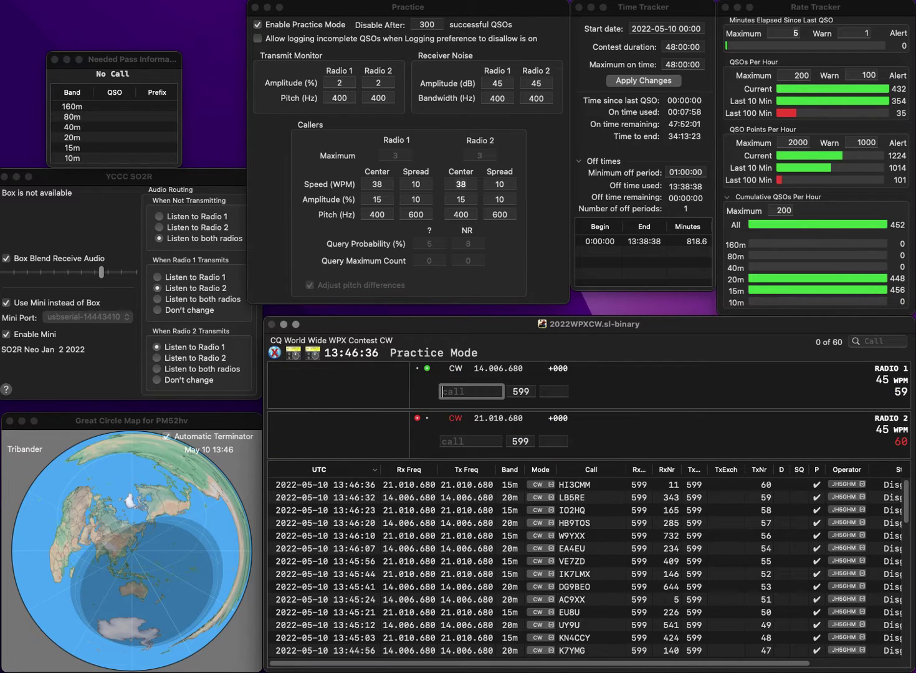
Call EA4CX, then corrected to AI4CX, on Radio 1, and log LX1RFJ with 699
text(CX)
key(Home)
text(EA4)
key(Return)
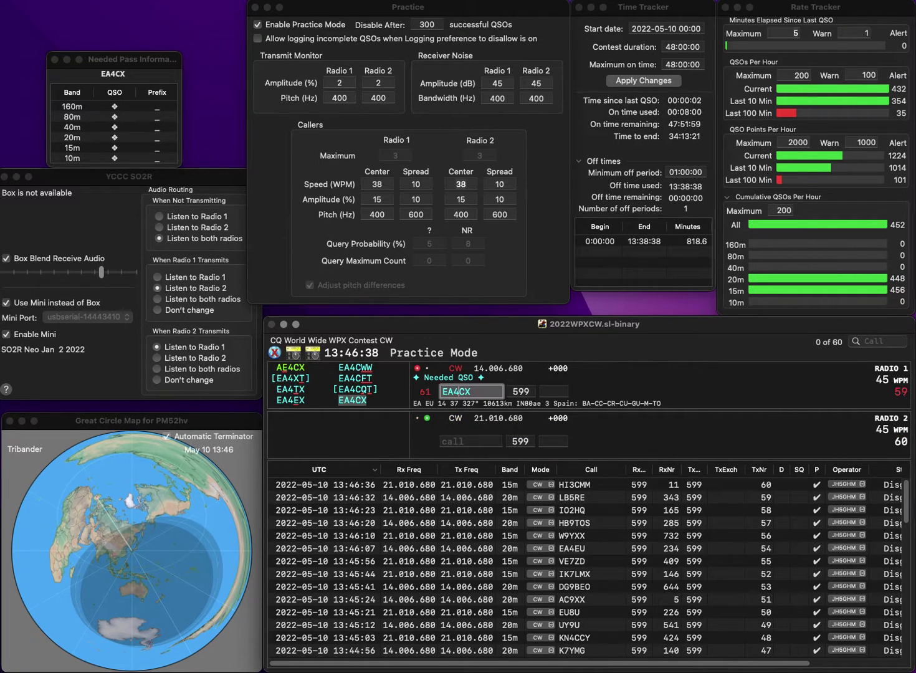
text(LX1RFJ)
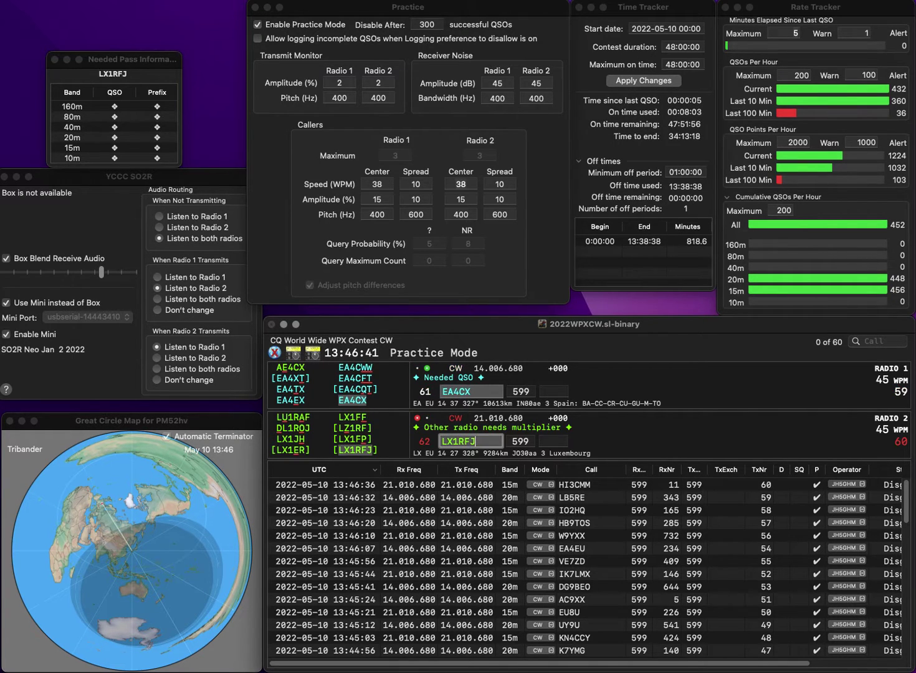
key(Return)
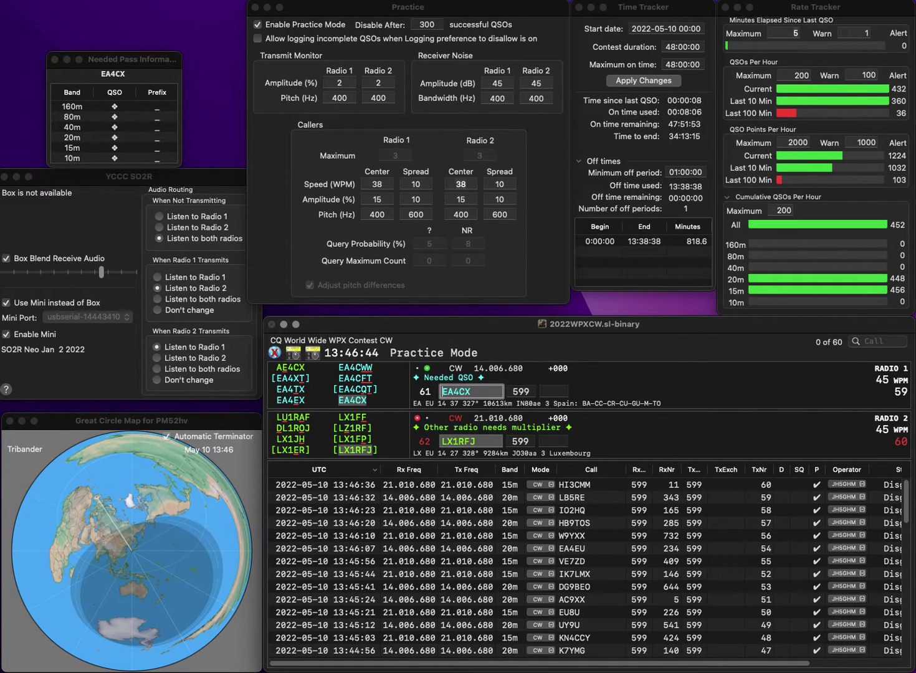
key(BackSpace)
key(BackSpace)
key(BackSpace)
text(AI4)
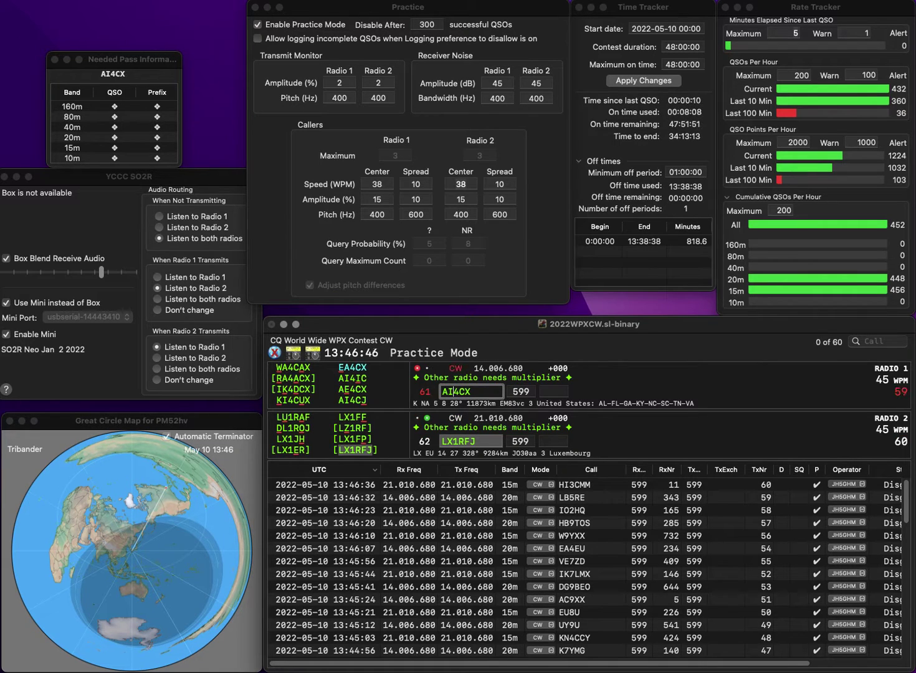
key(Return)
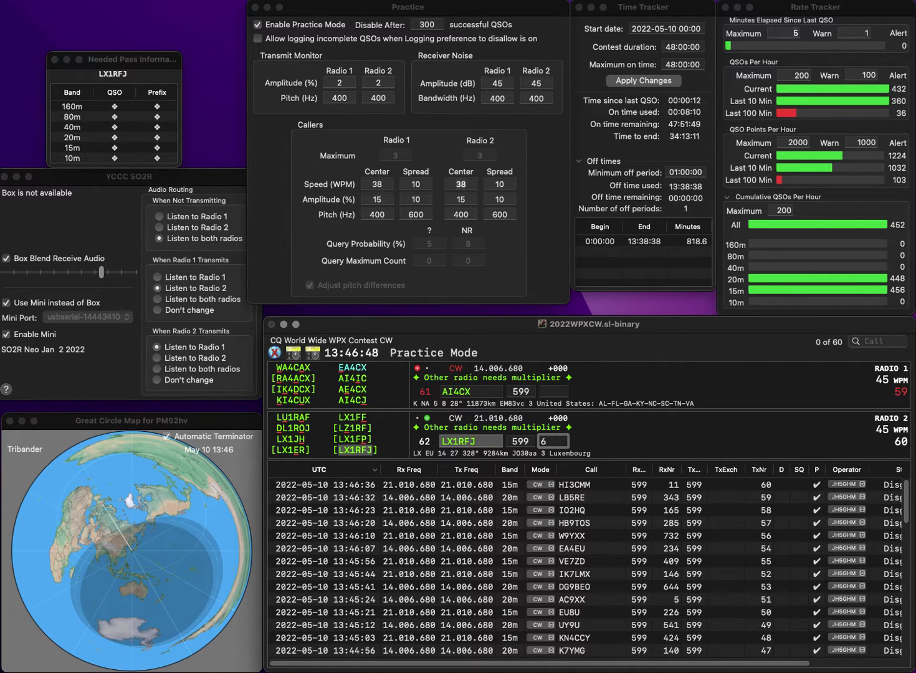
text(699)
key(Return)
key(BackSpace)
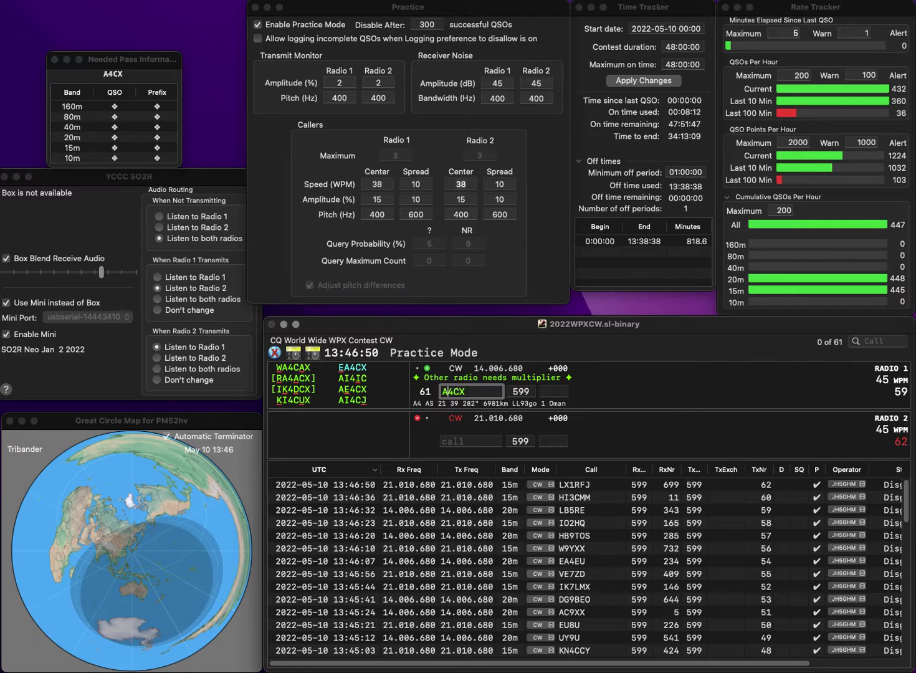
text(E)
key(Return)
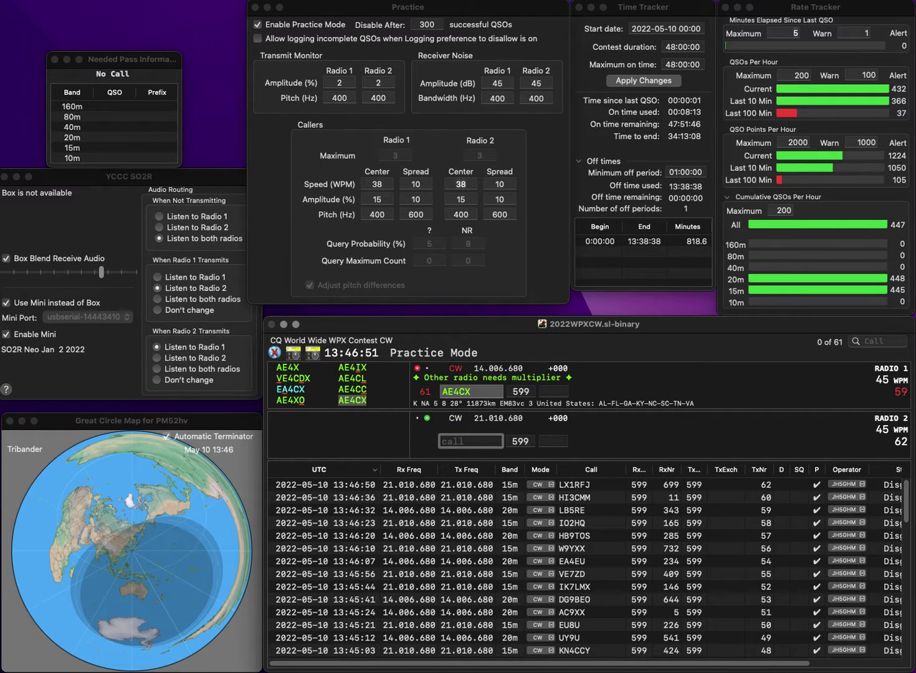
text(KVI)
text(3)
key(Return)
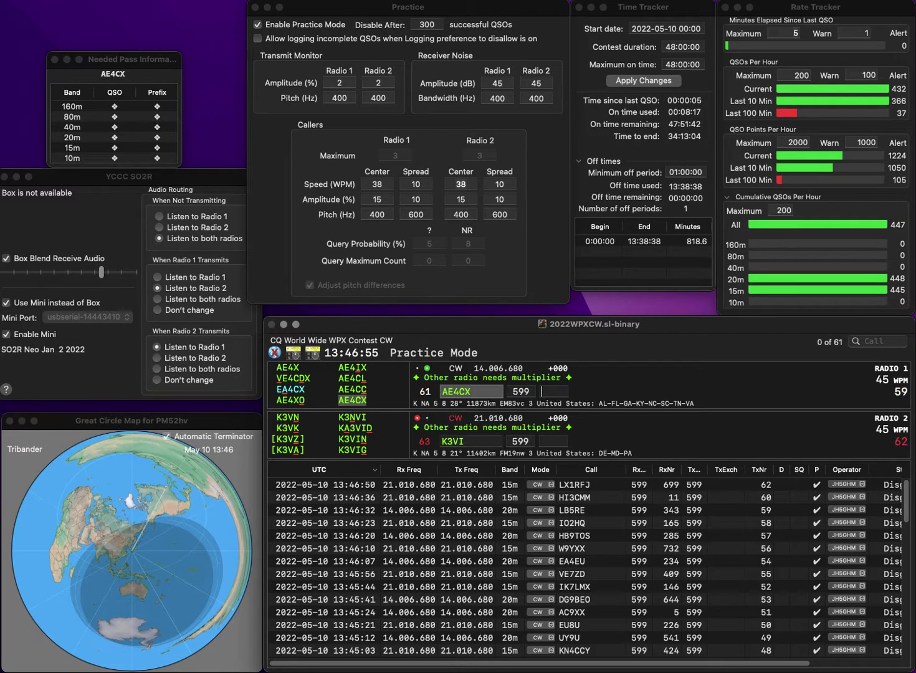
text(55)
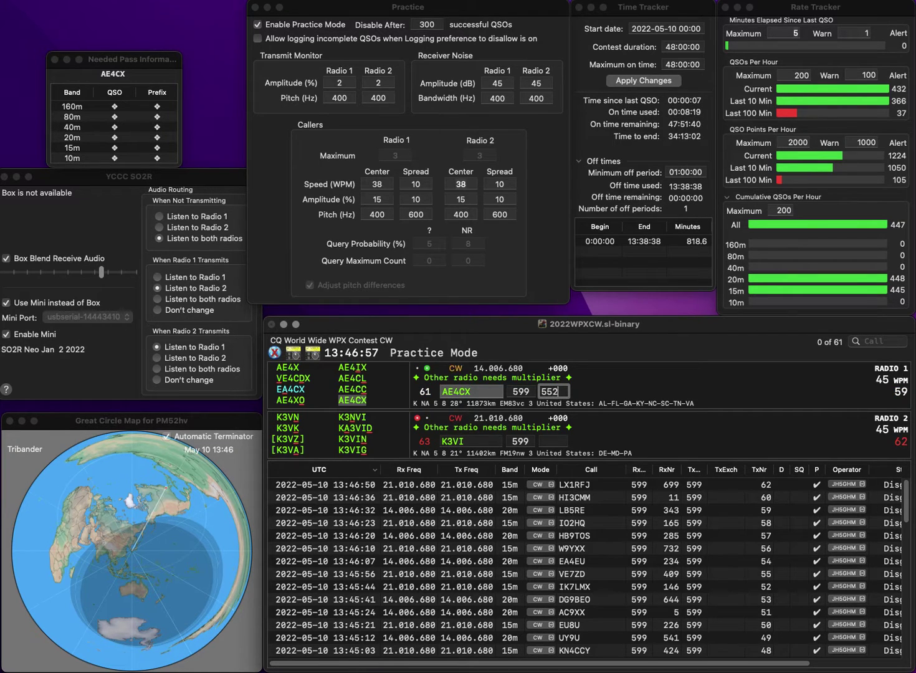
text(2)
key(Return)
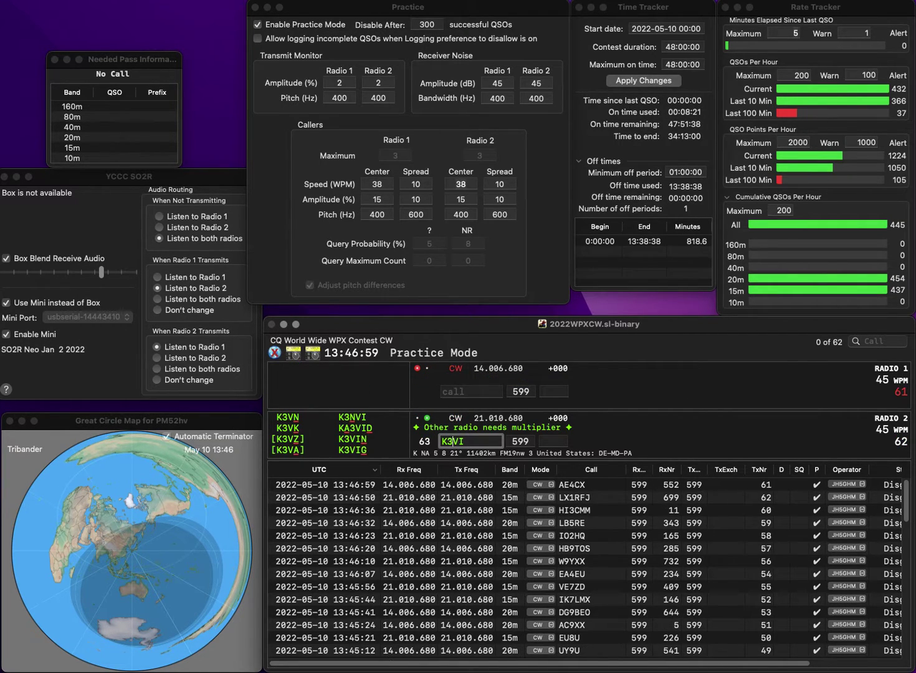
key(BackSpace)
text(2)
key(Return)
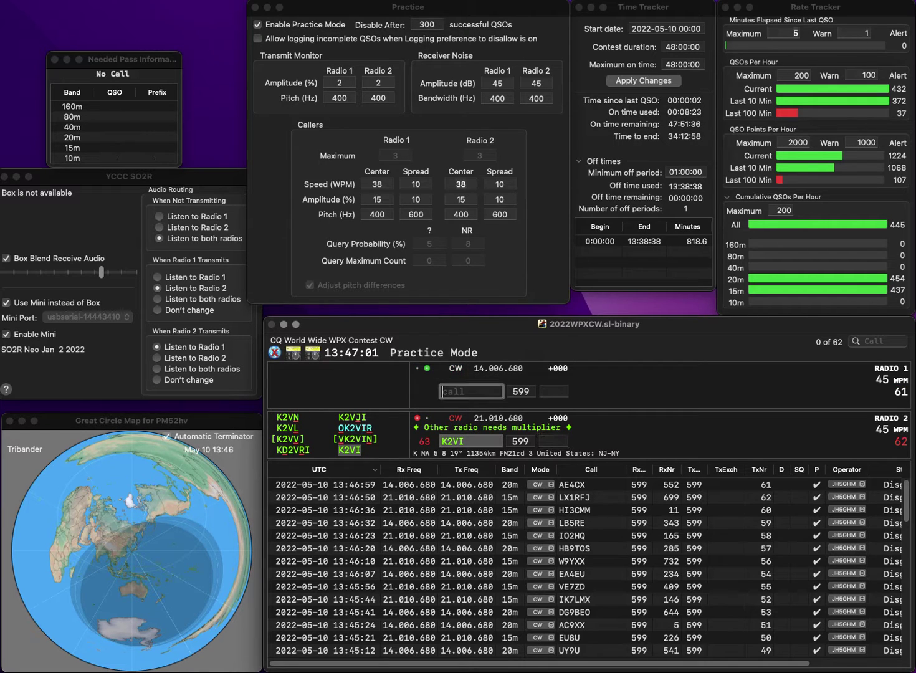
Answer AB5NX on Radio 1, then log K2VI with 551 and AB5NX with 926
text(AB5NX)
key(Return)
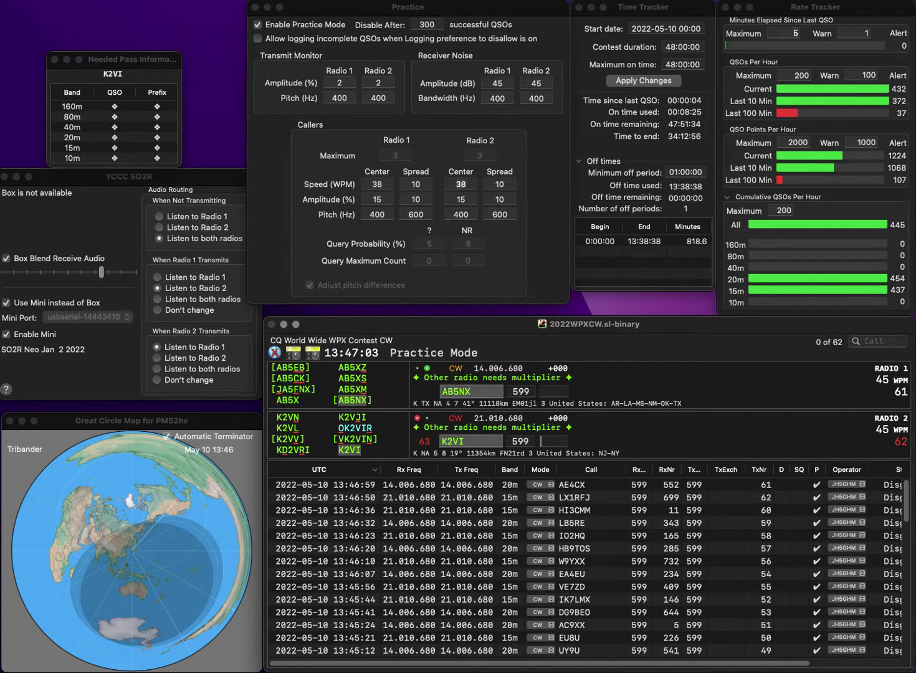
key(Tab)
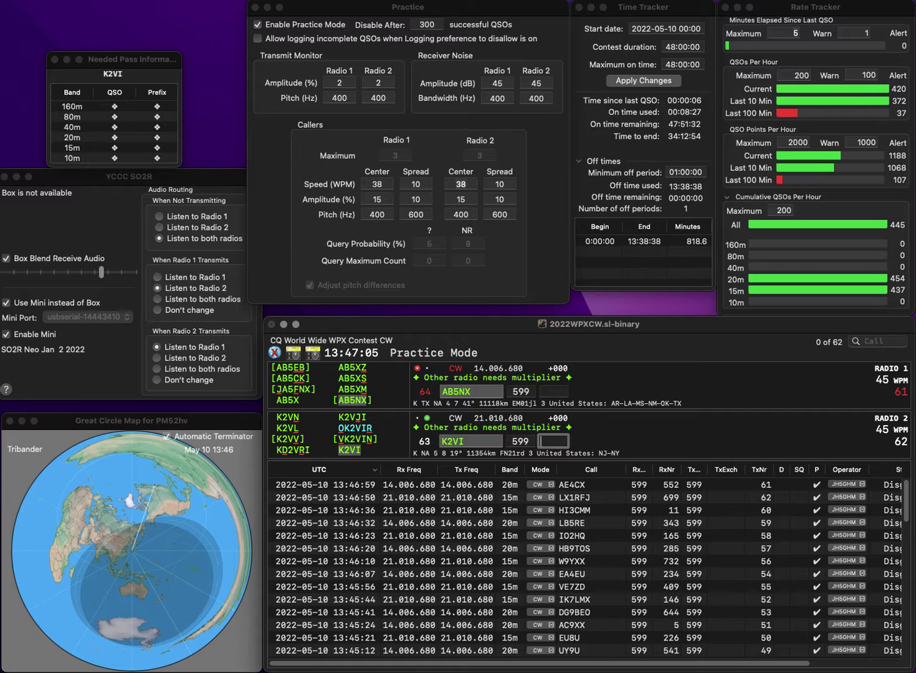
text(551)
key(Return)
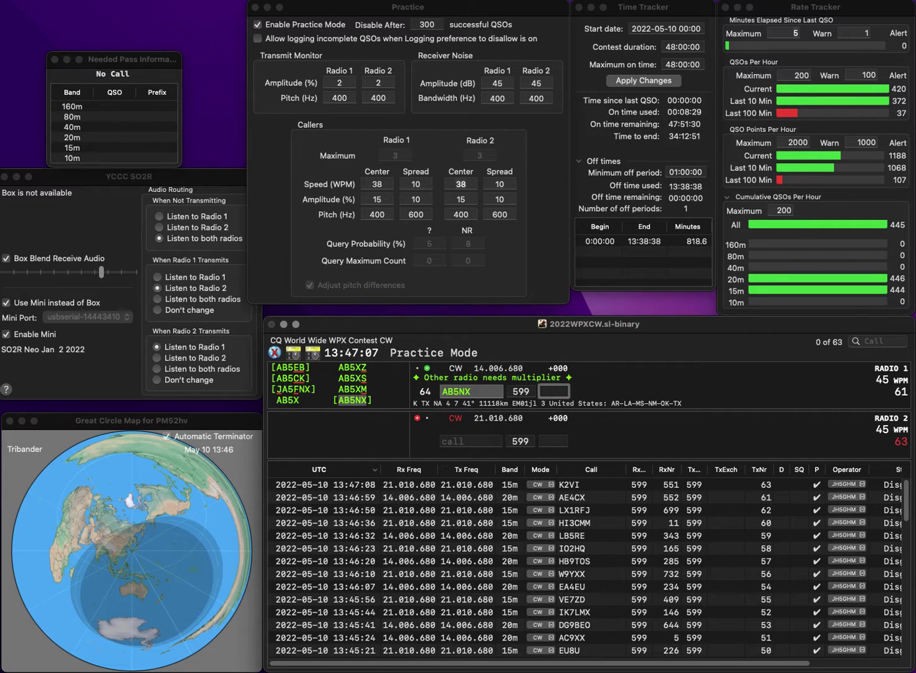
text(926)
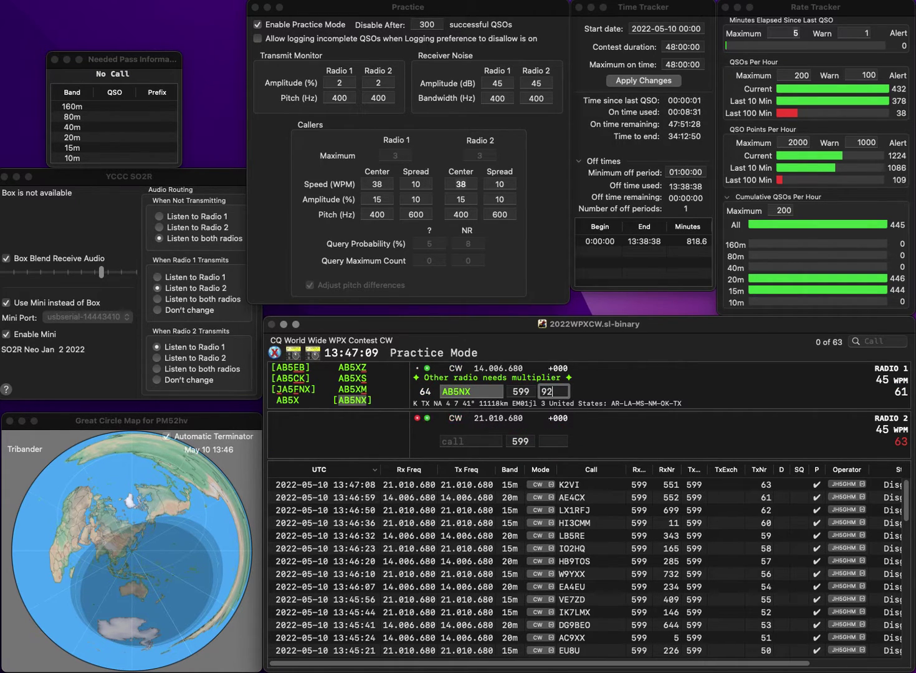
key(Return)
click(471, 441)
text(9A)
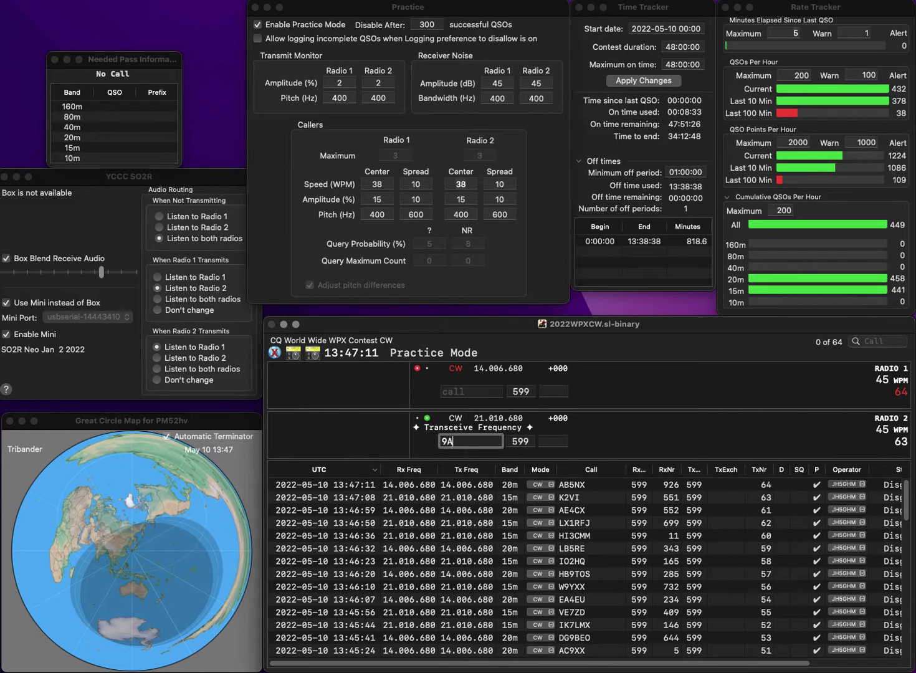
text(FZ)
key(Home)
text(RA)
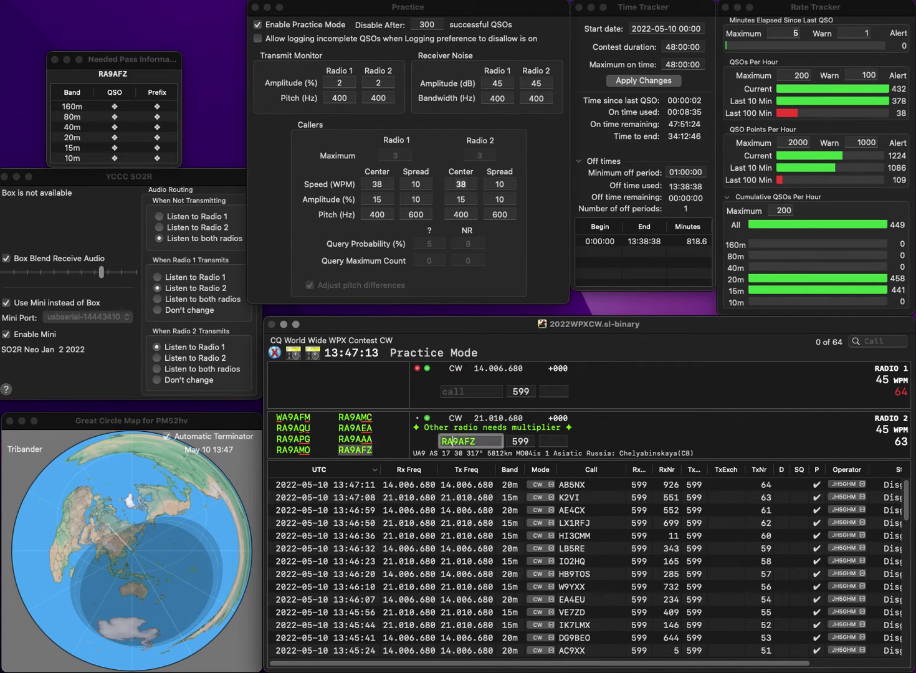
key(Return)
text(EA5DD)
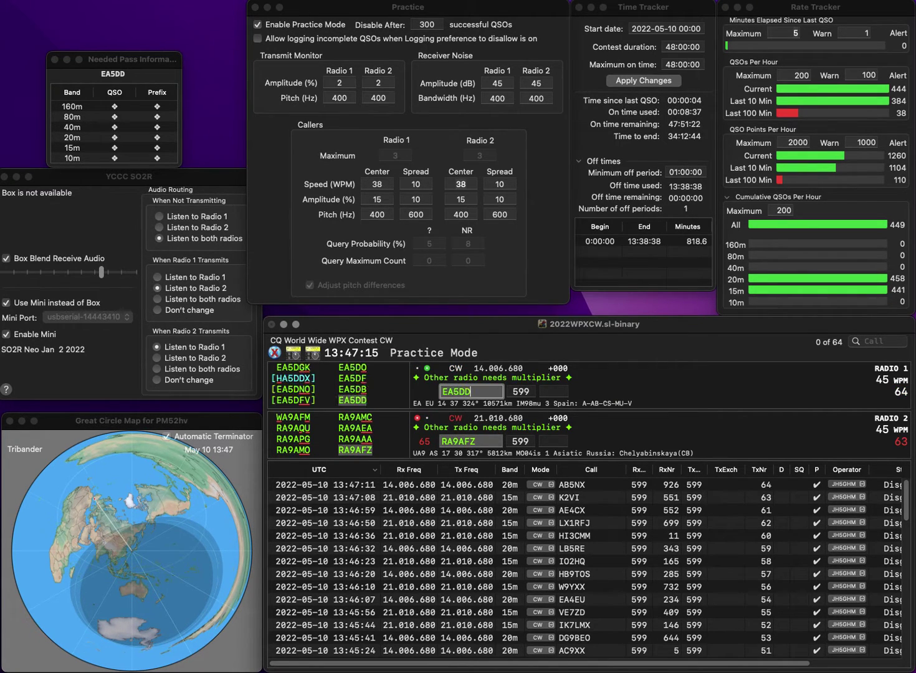
key(Return)
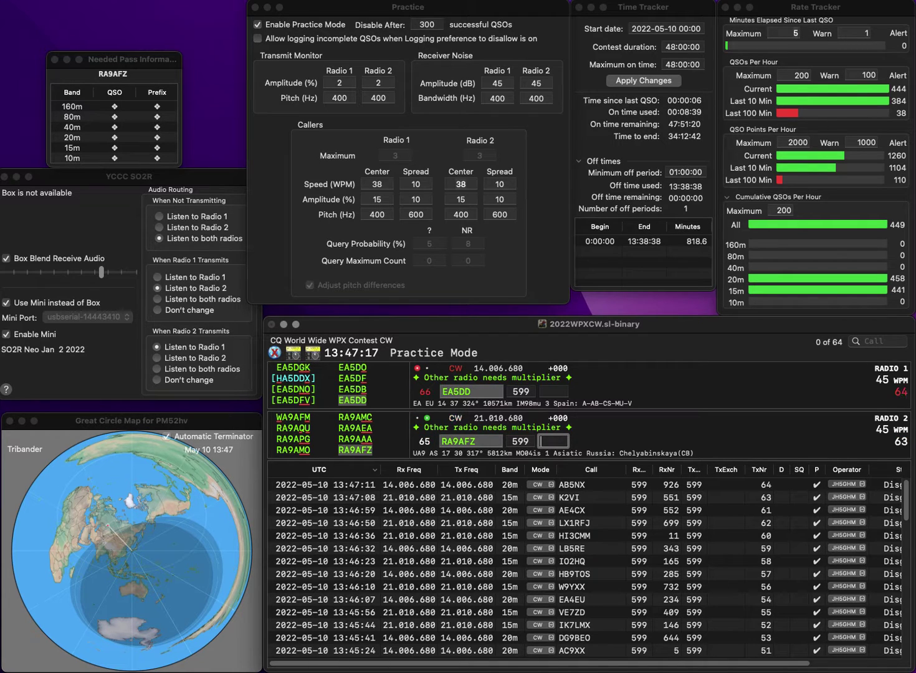
text(6)
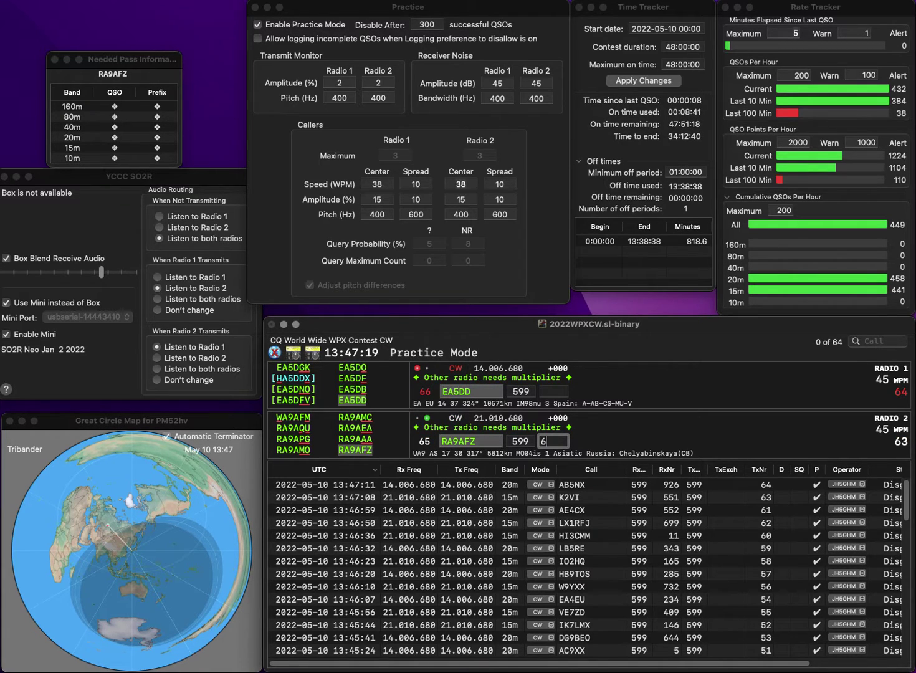
text(27)
key(Return)
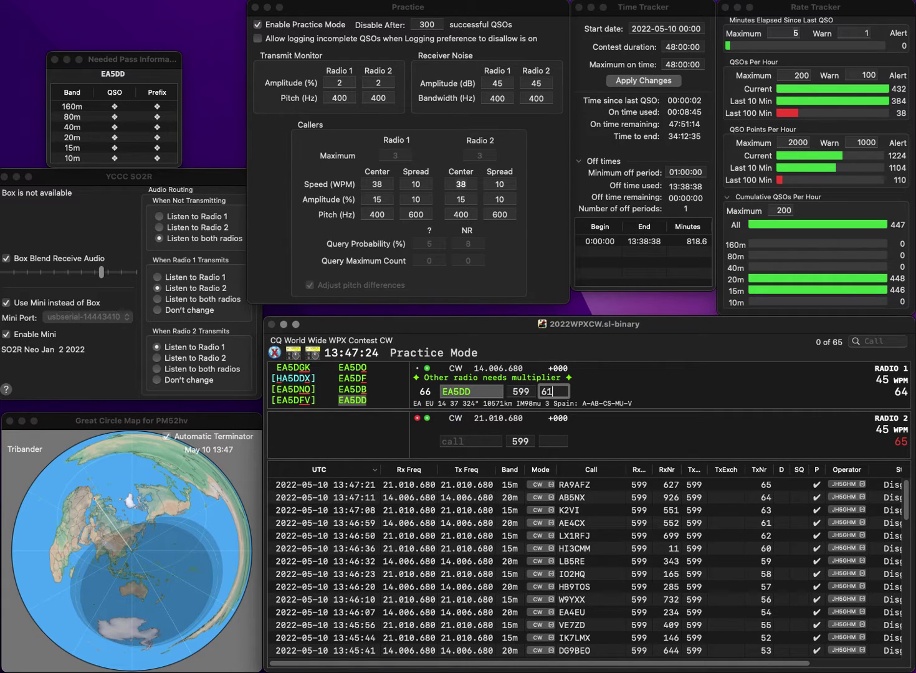
key(Return)
text(N6F)
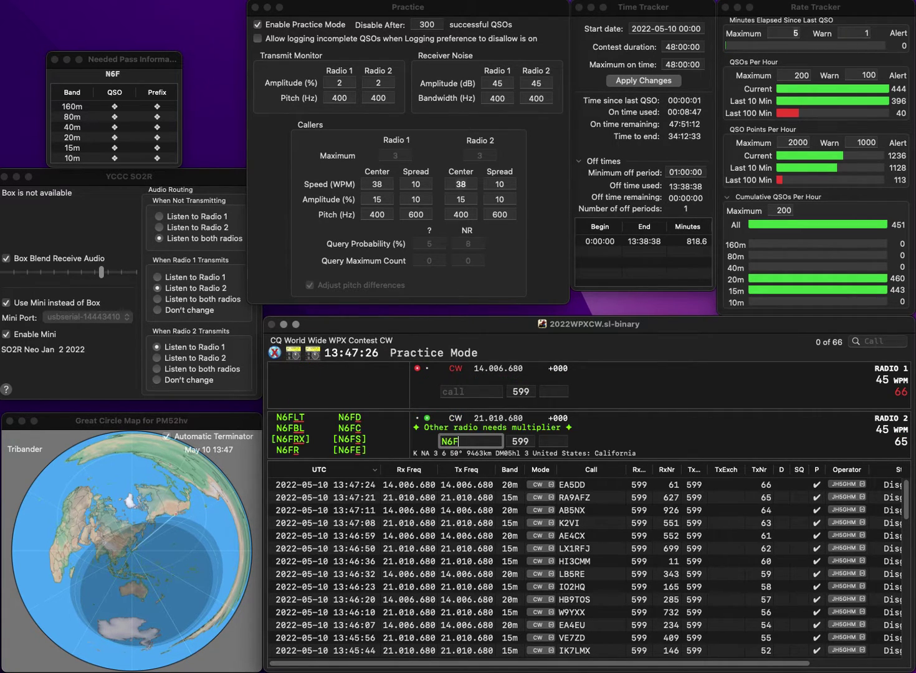
text(C)
key(Return)
text(DF)
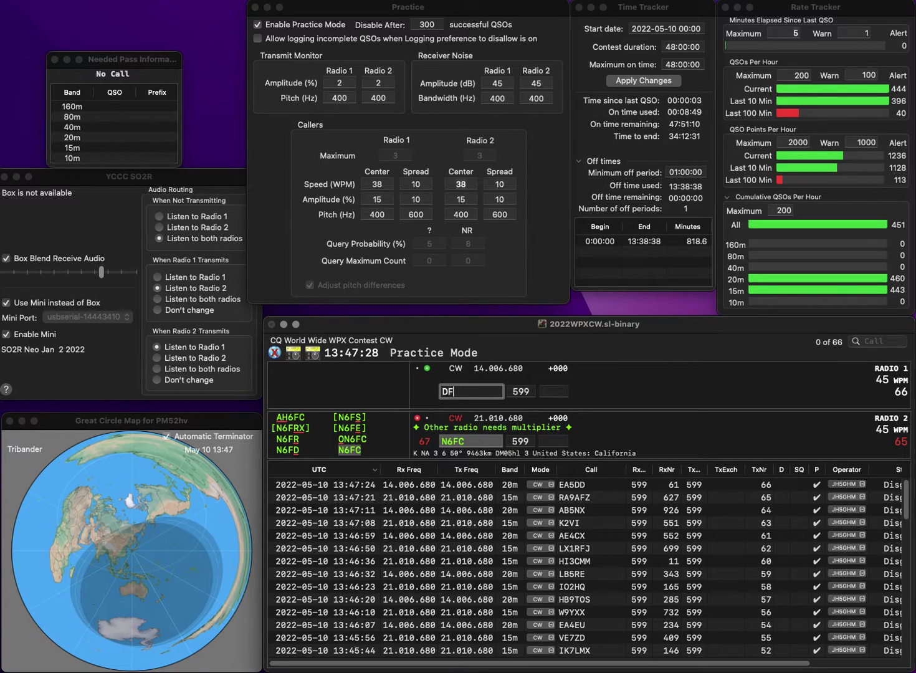
text(4XX)
key(Return)
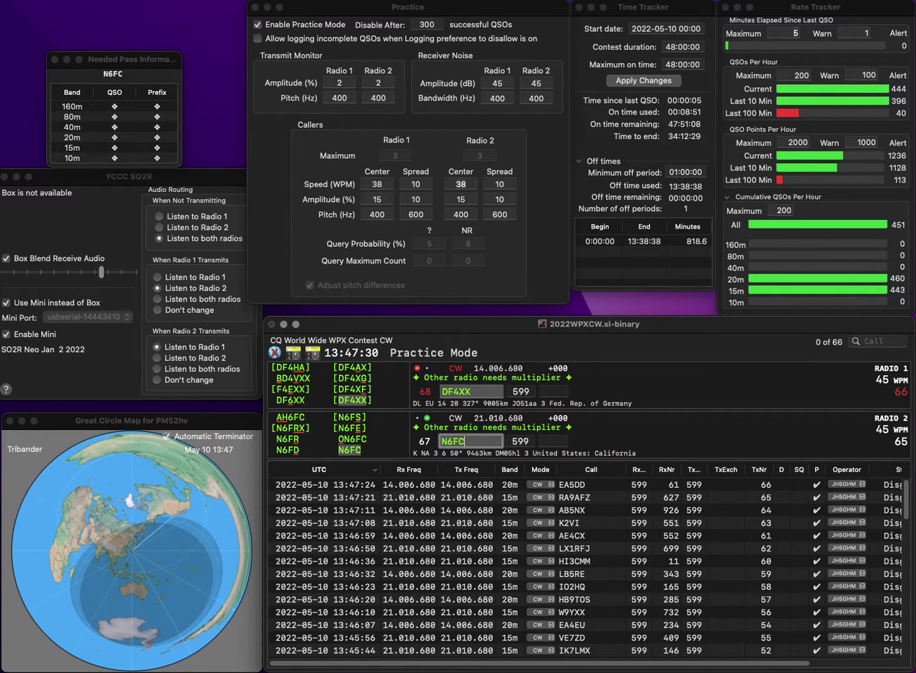
key(space)
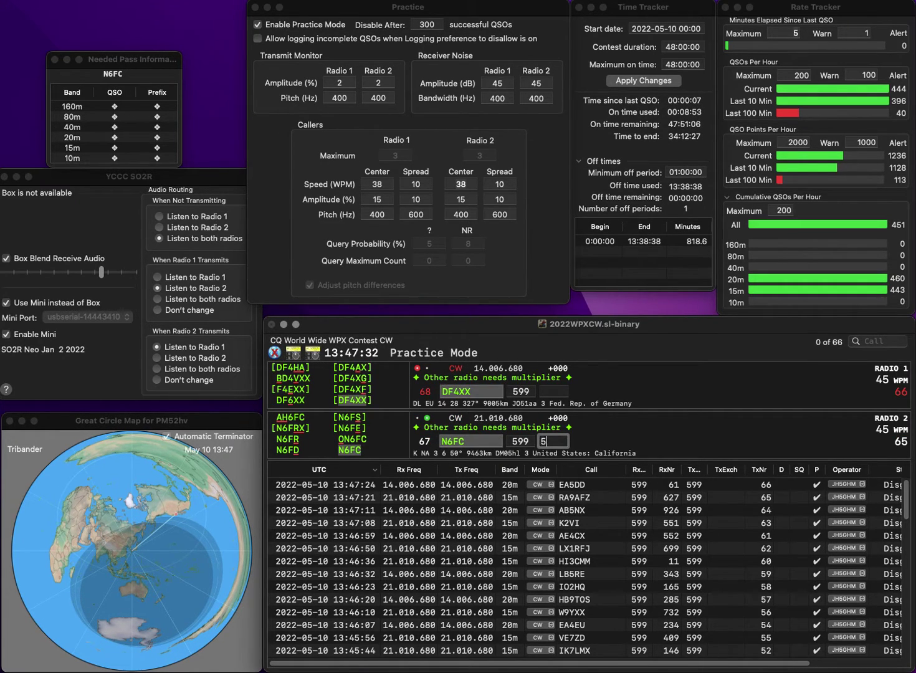
text(507)
key(Return)
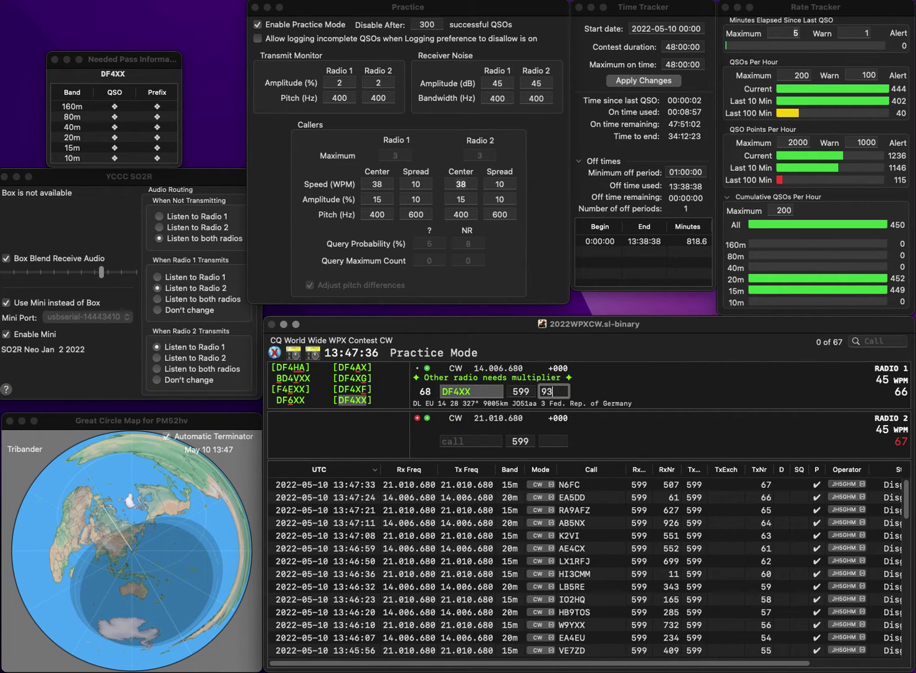
key(Return)
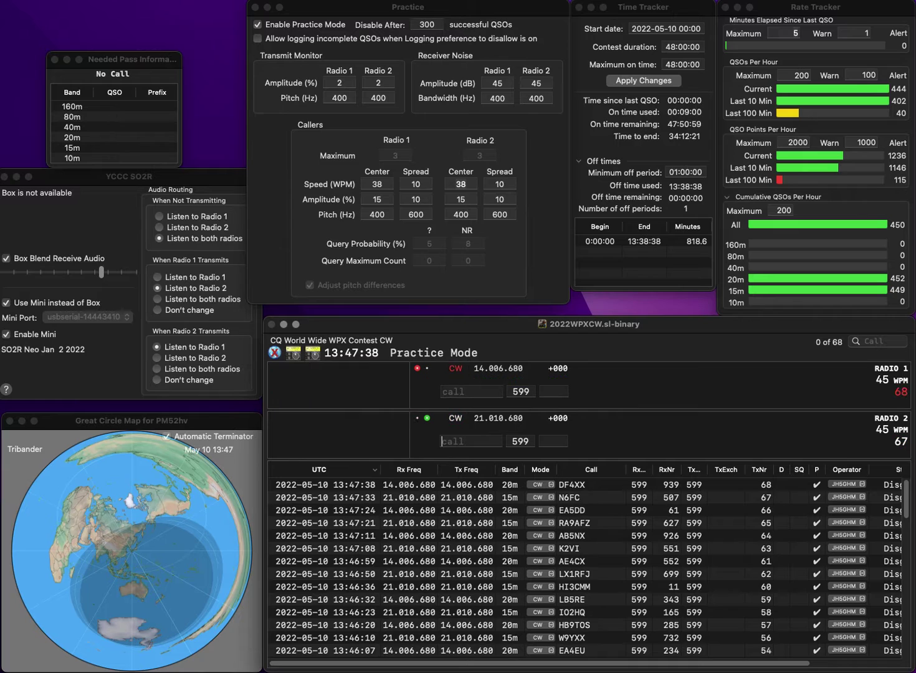
text(US9QA)
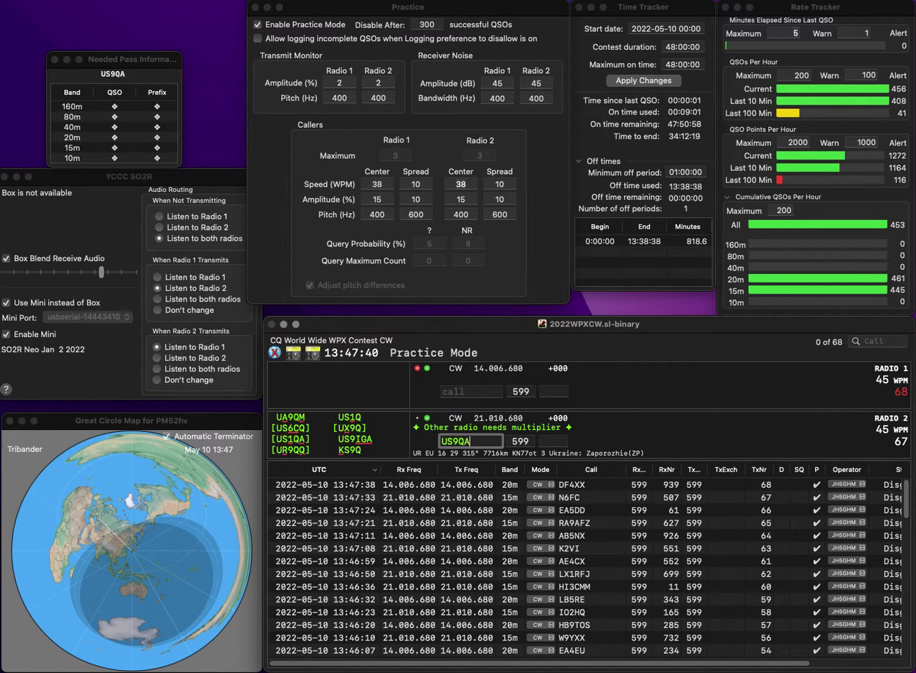
key(Return)
text(IK)
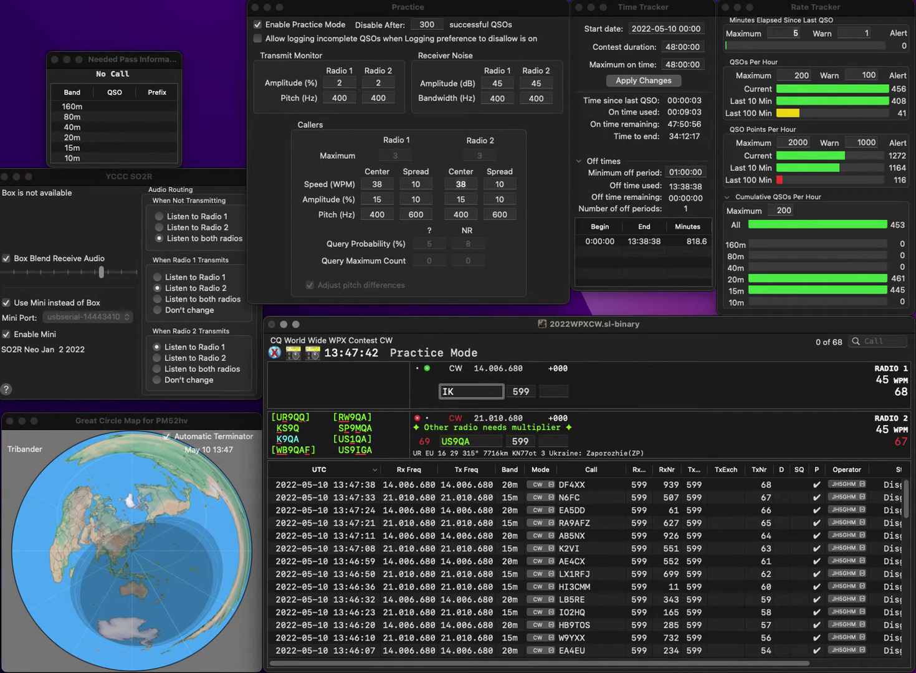
text(0SXU)
key(Return)
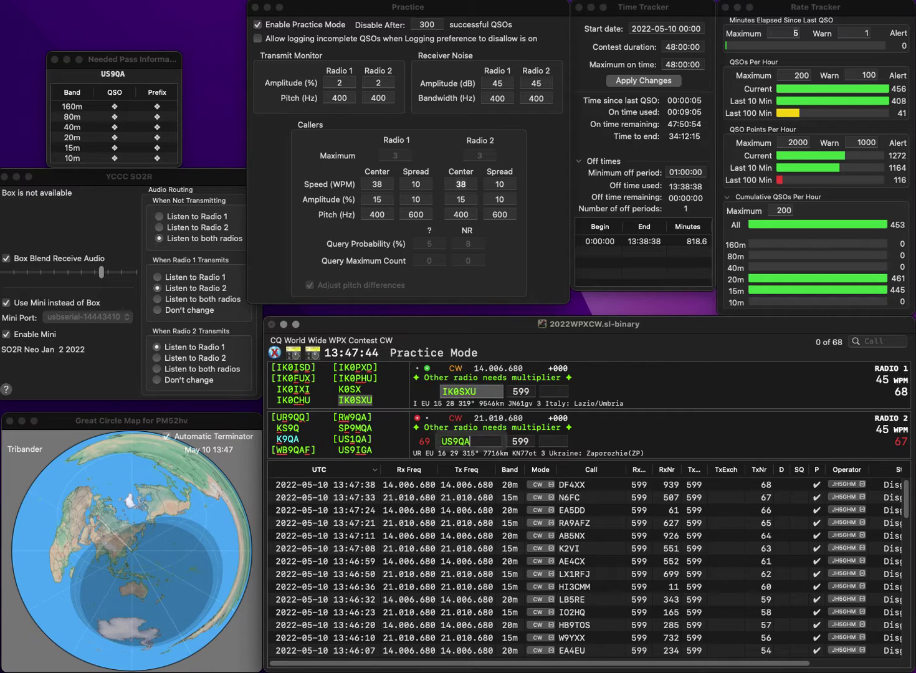
key(Left)
key(Left)
key(Left)
key(BackSpace)
text(I)
key(BackSpace)
key(BackSpace)
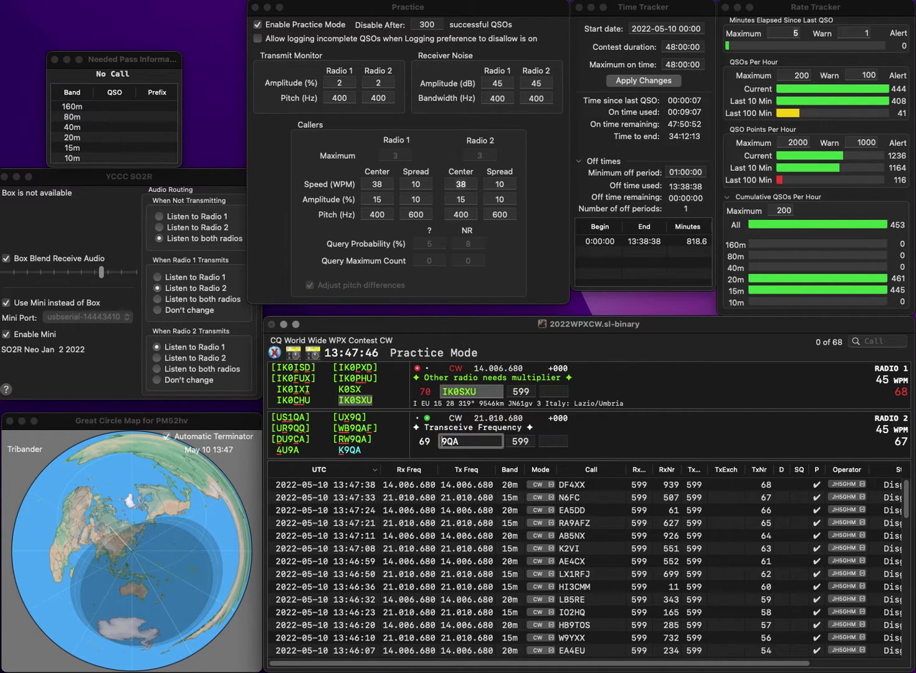
text(UA)
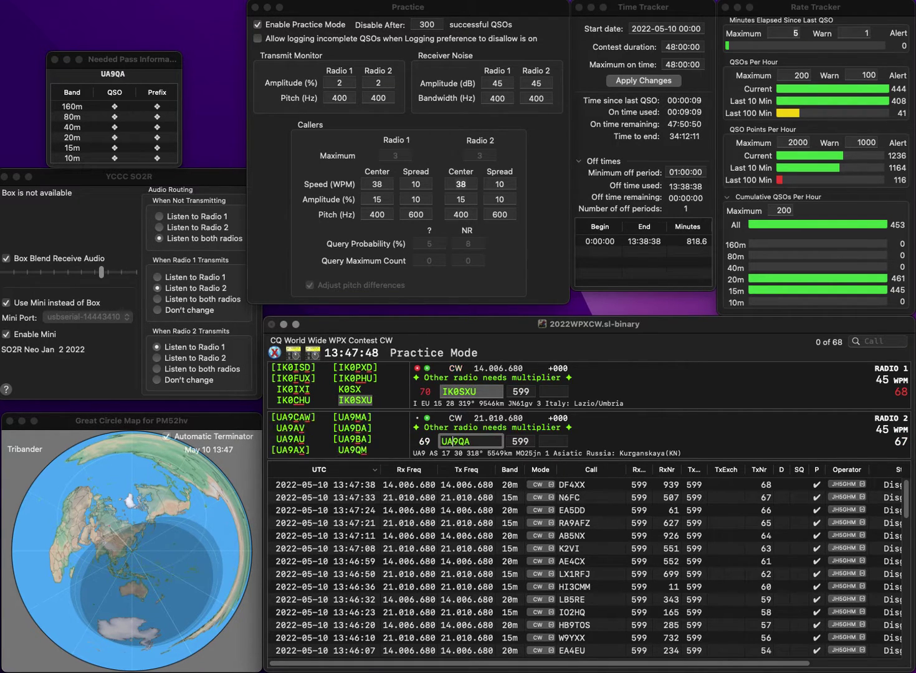
key(Return)
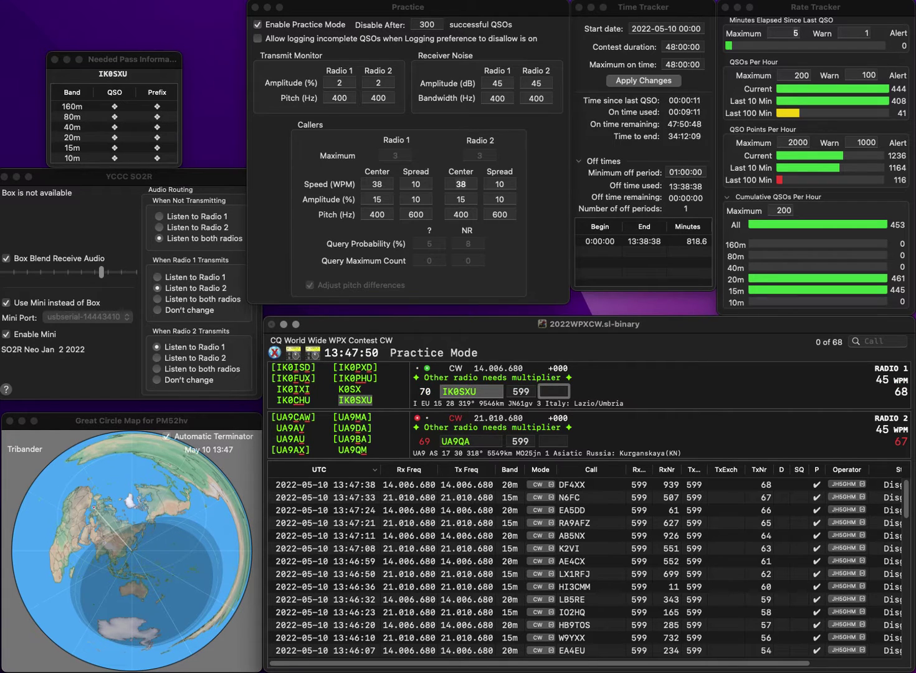
text(80)
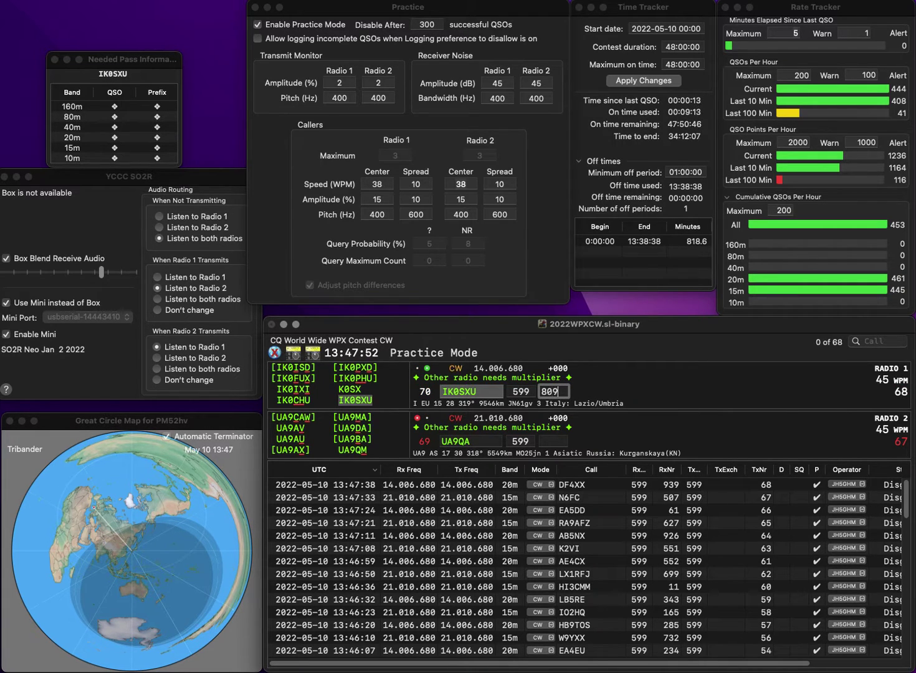
text(9)
key(Return)
Log US1QA with 634 on Radio 2 and YO8RAA with 256 on Radio 1
text(US1QA)
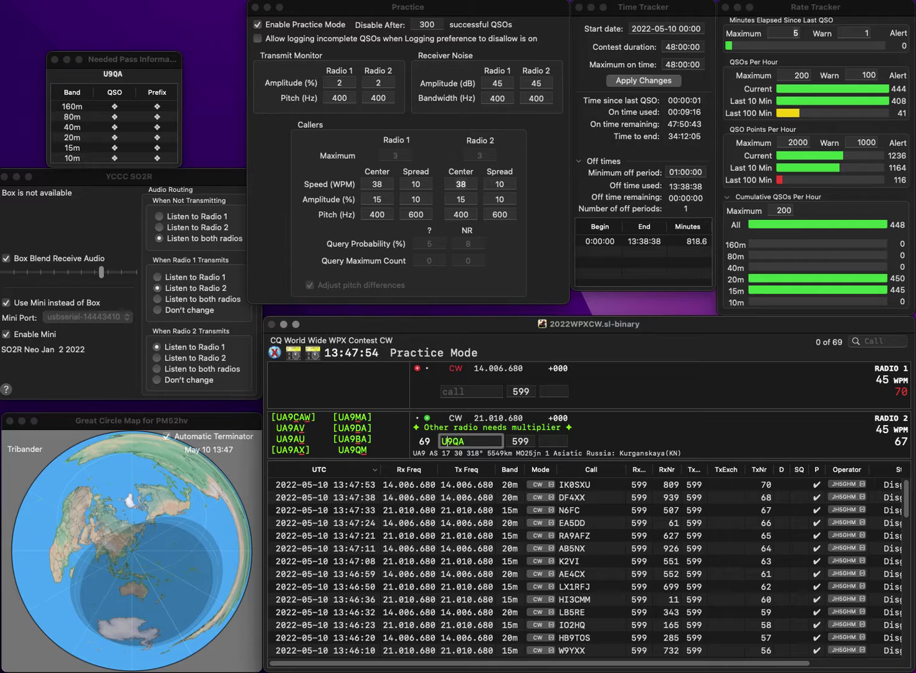
key(Return)
text(Y)
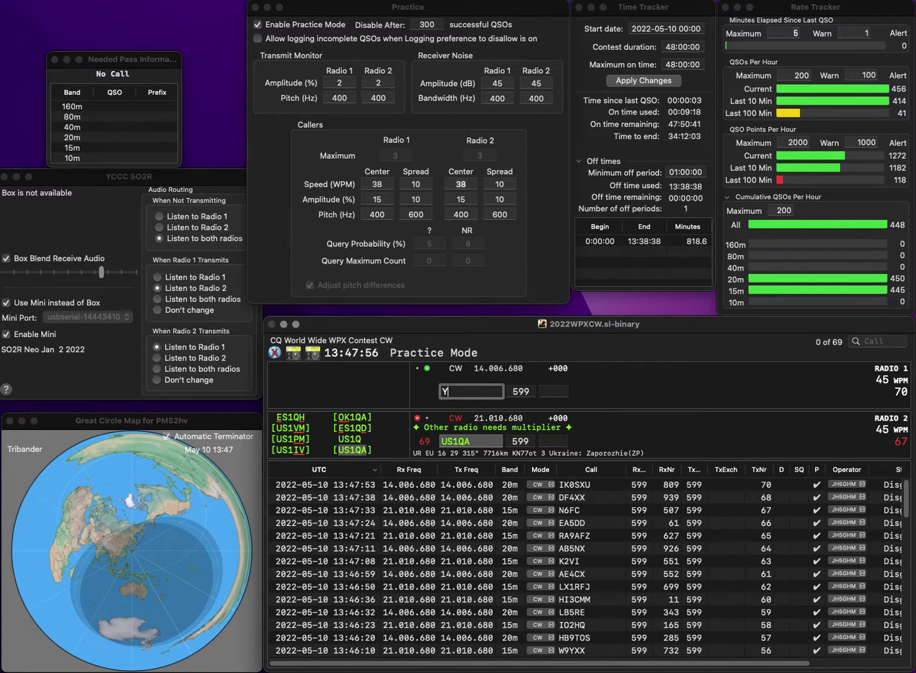
text(O8RAA)
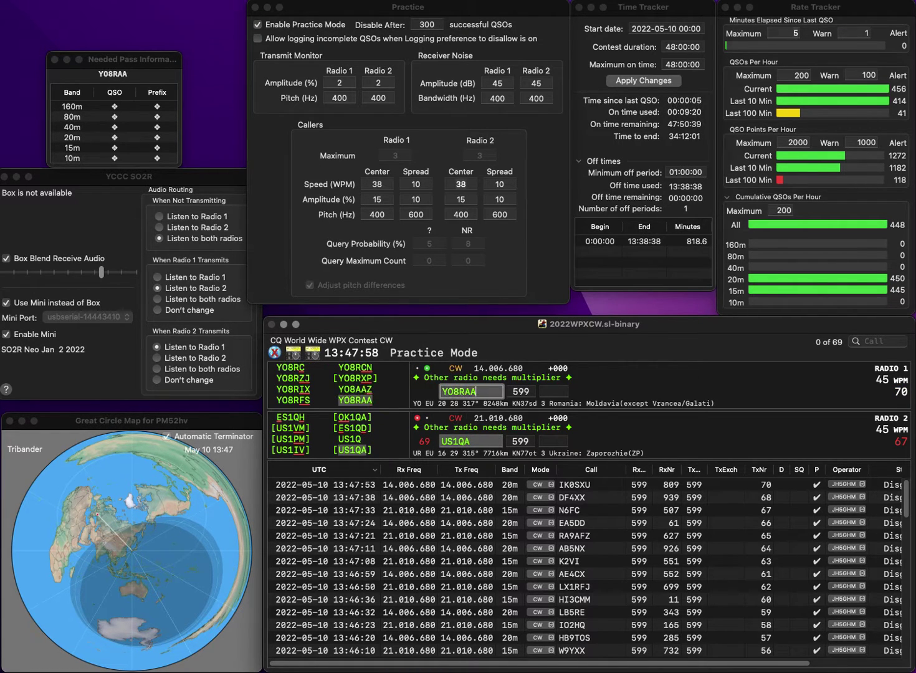
key(Return)
key(space)
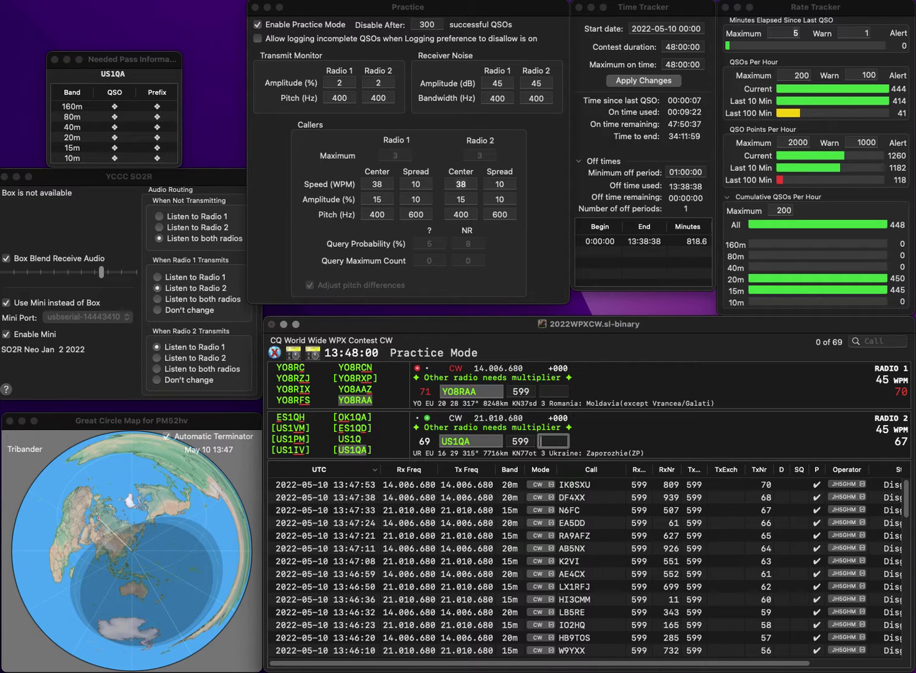
text(634)
key(Return)
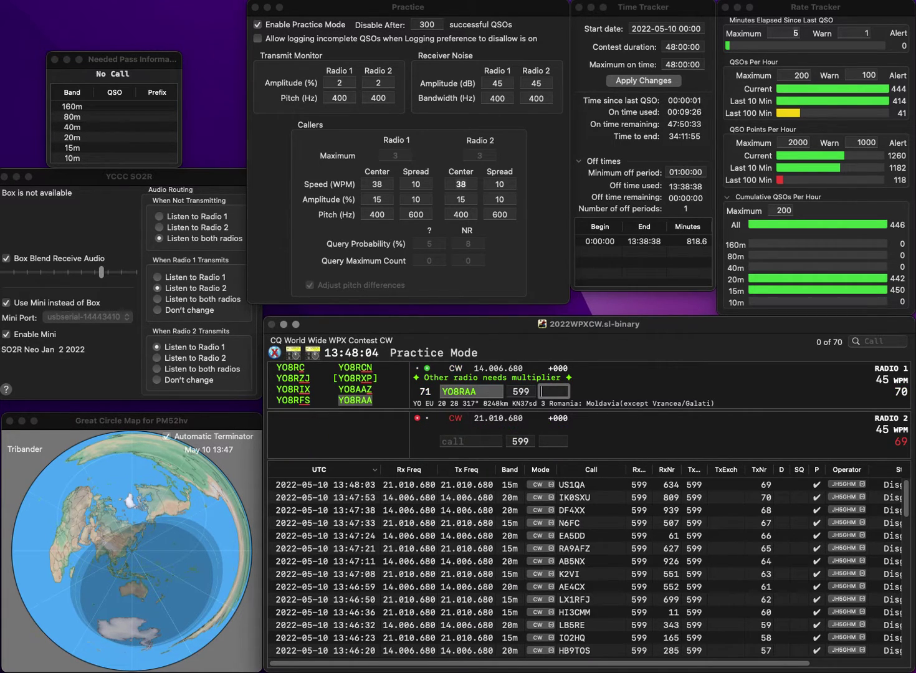
text(256)
key(Return)
Answer PY4LI on Radio 2 and log it with exchange 912
text(P)
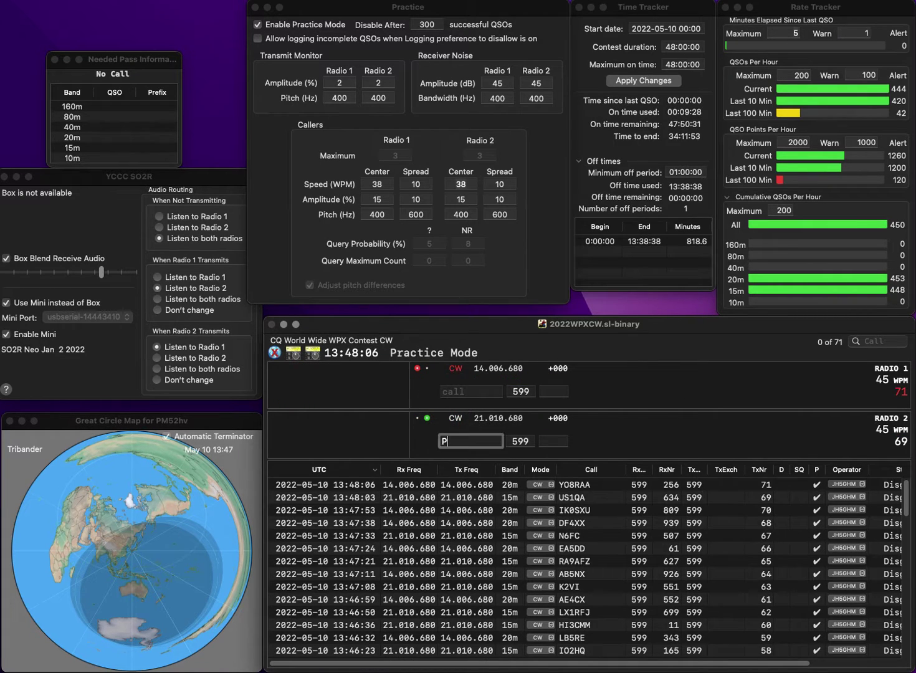
text(Y4LI)
key(Return)
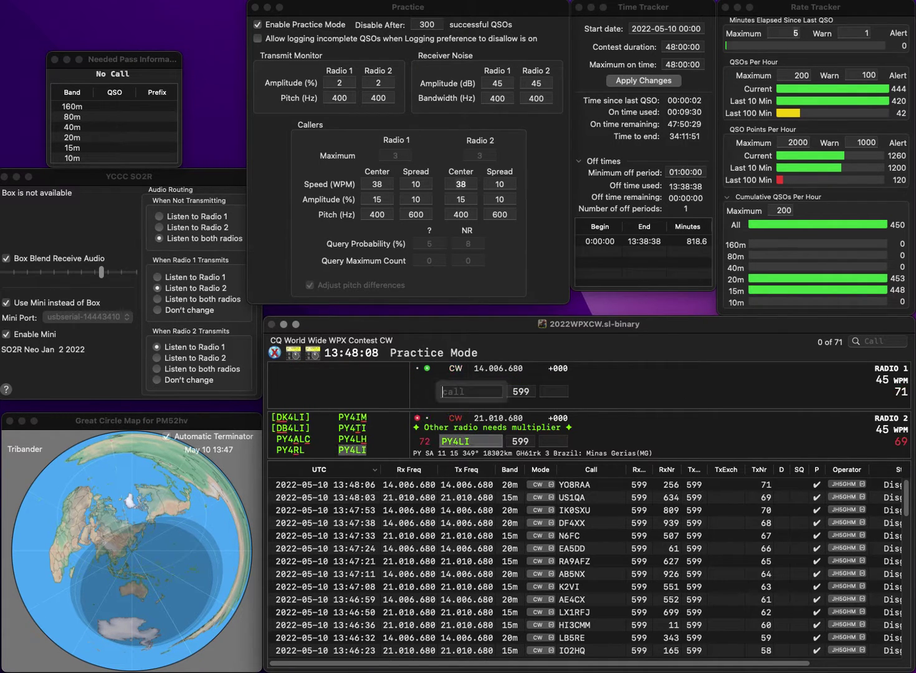
text(PA)
key(Down)
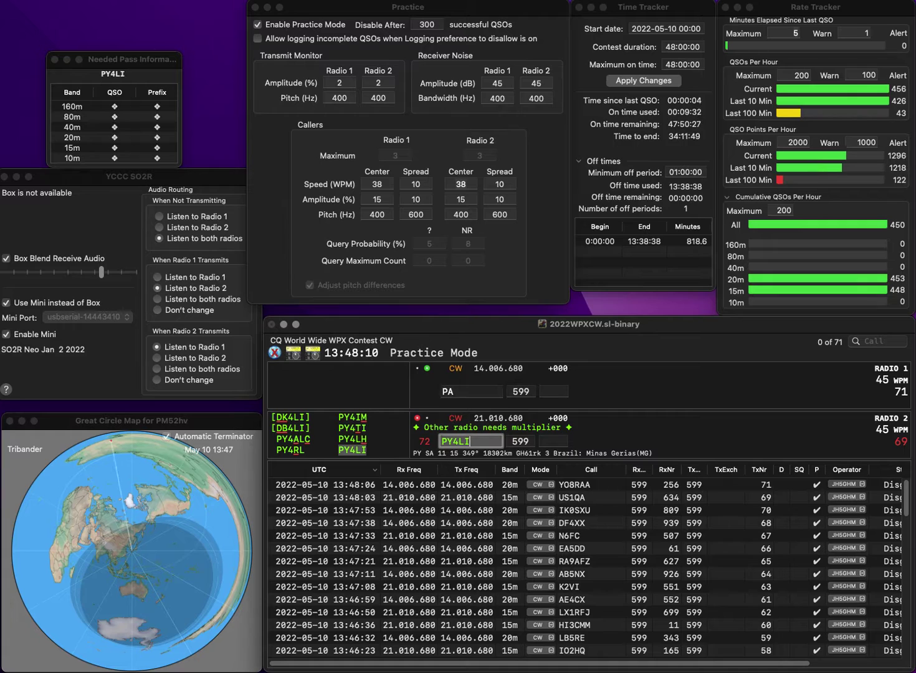
key(space)
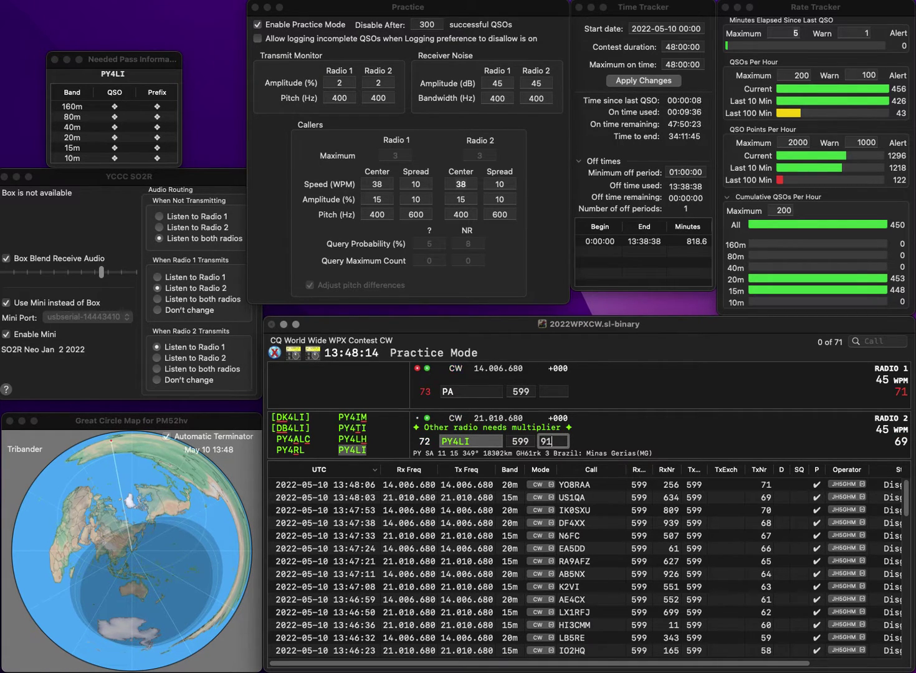
text(912)
key(Return)
text(3A)
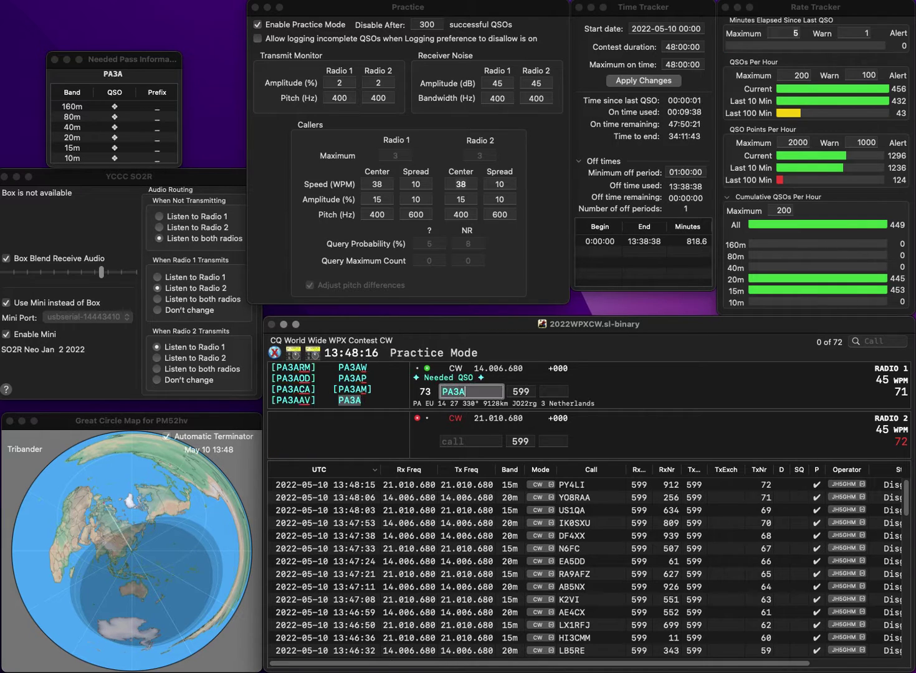
text(AV)
key(Return)
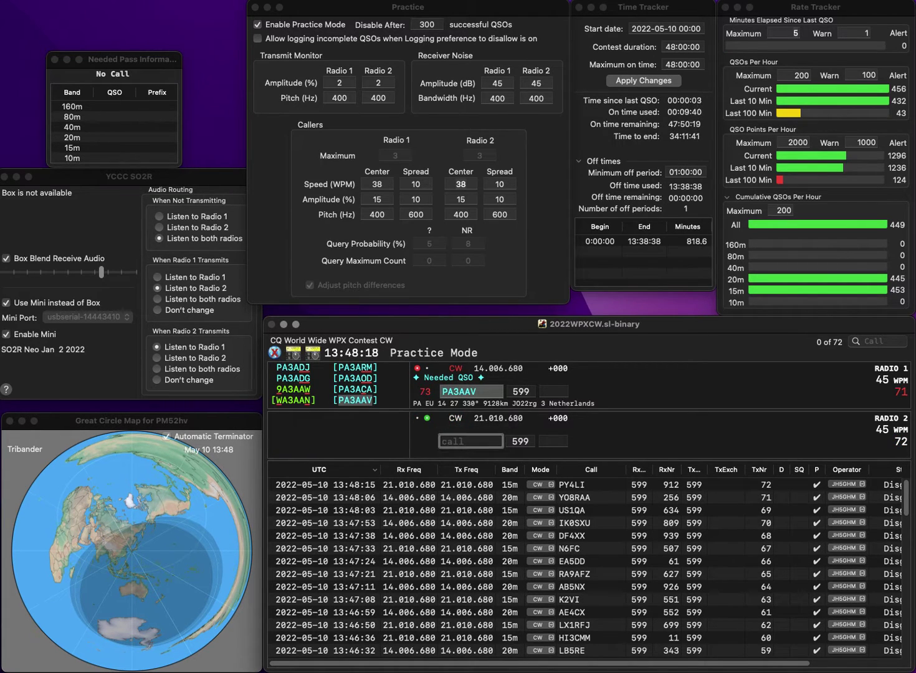
text(W7ZRC)
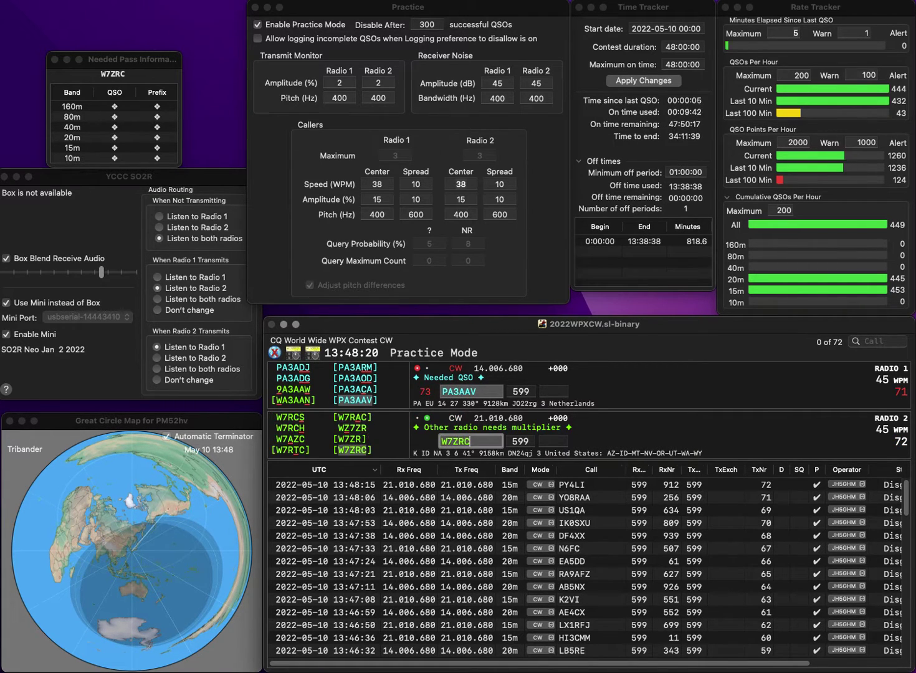
key(Return)
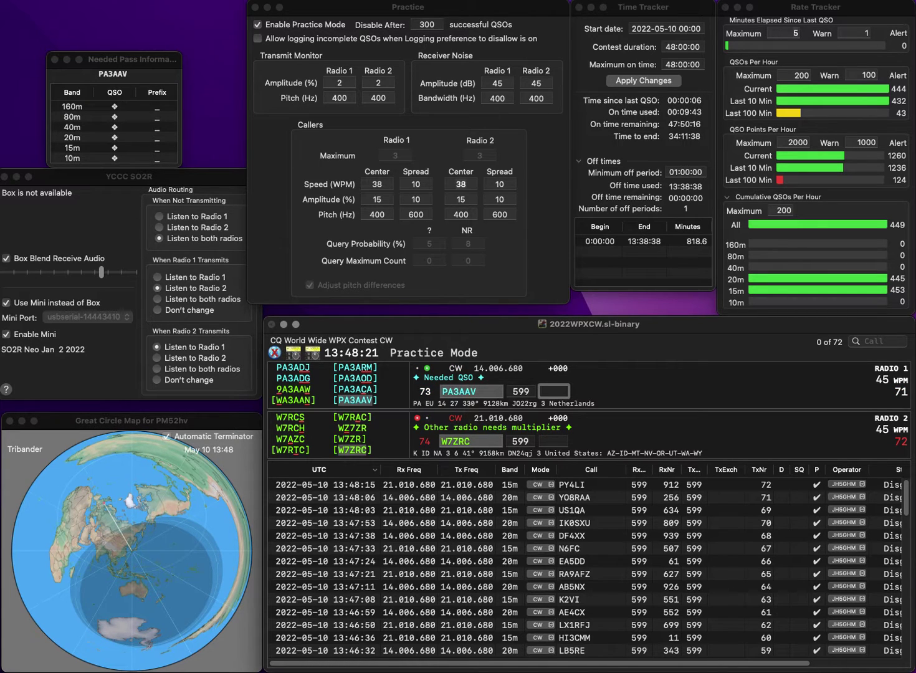
text(448)
key(Return)
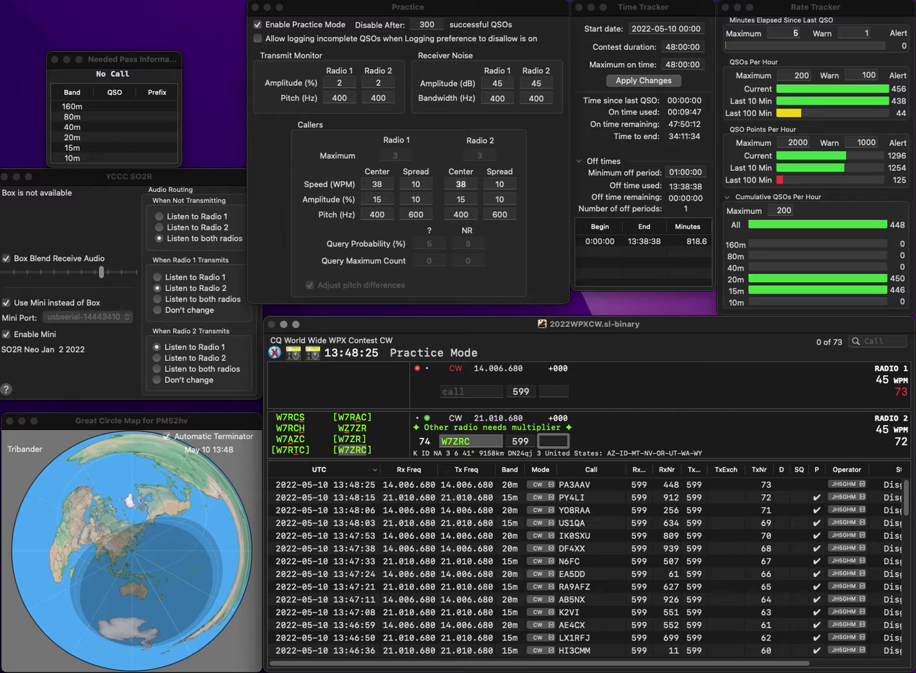
text(270)
key(Return)
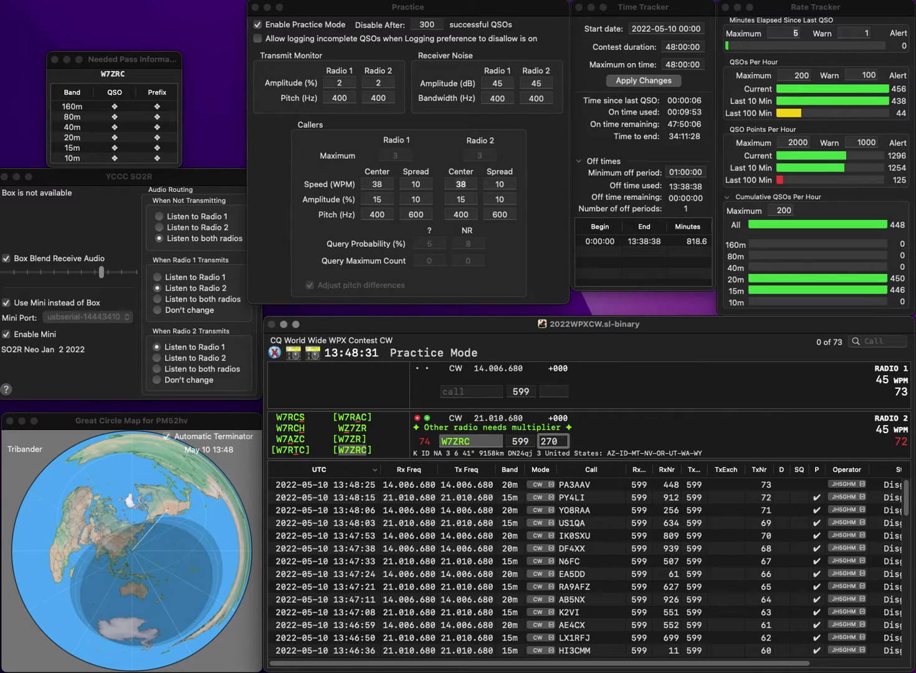
key(Return)
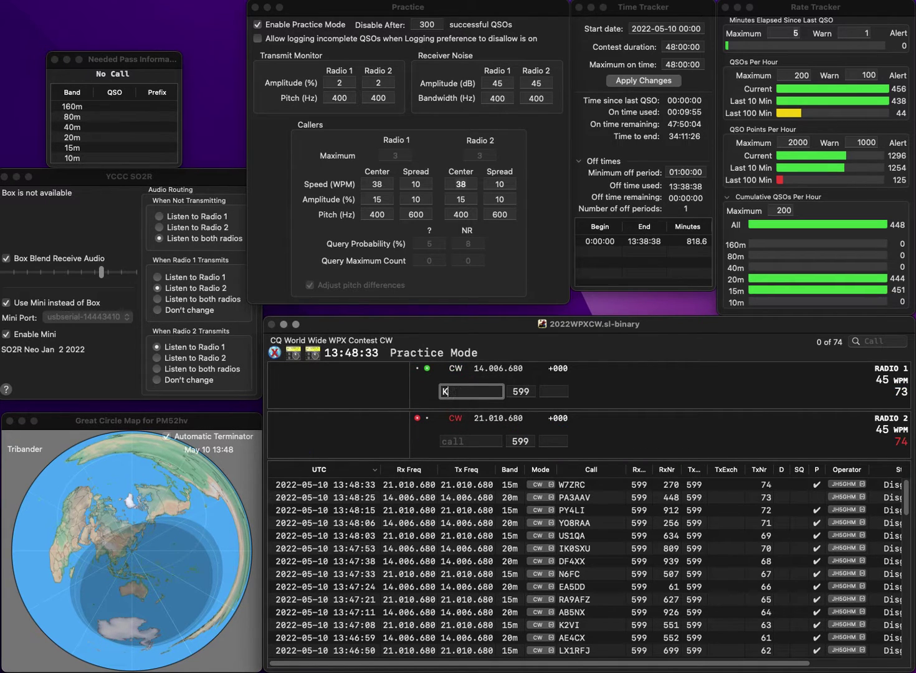
Work KC1FK on Radio 1 and K2PI on Radio 2, logging 185 and 531
text(C1FK)
key(Return)
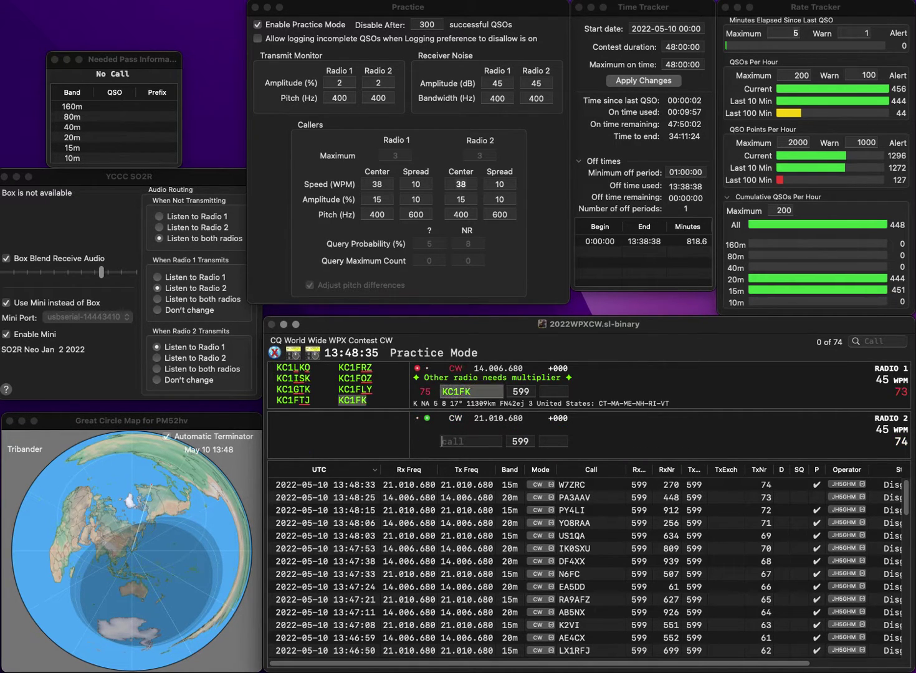
text(K2PI)
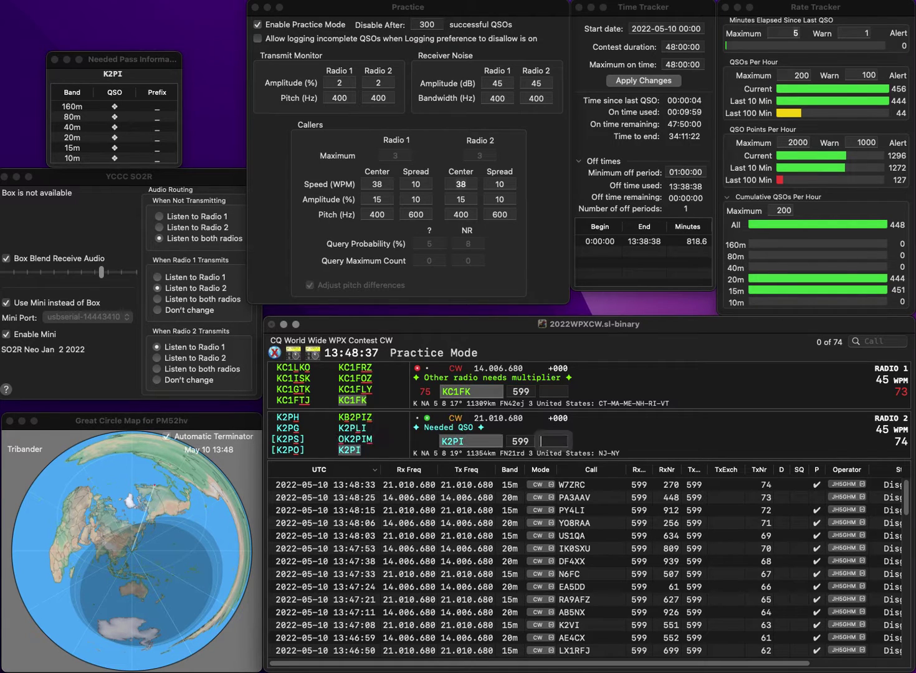
key(Return)
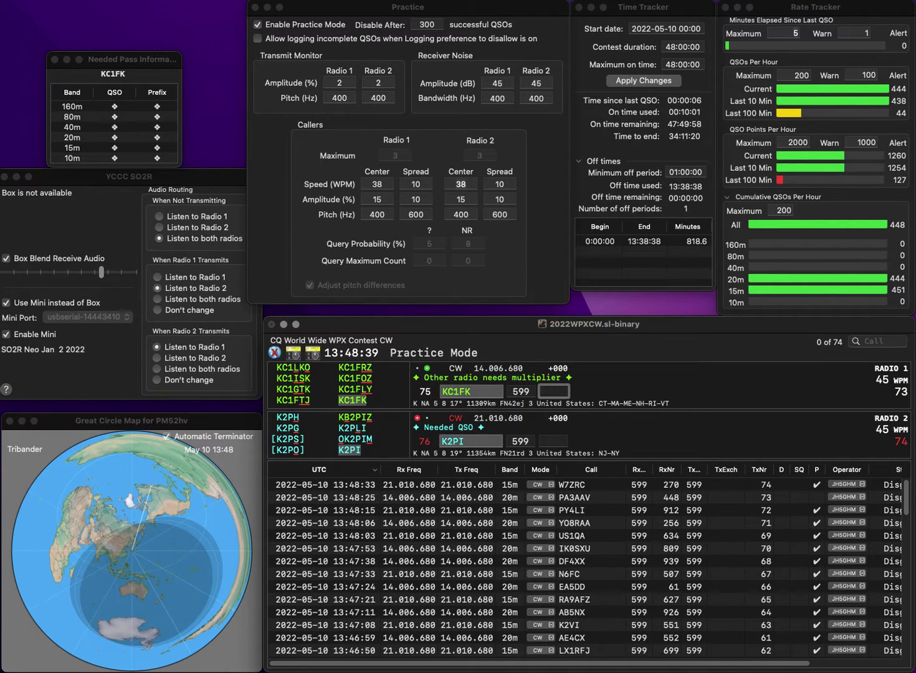
text(185)
key(Return)
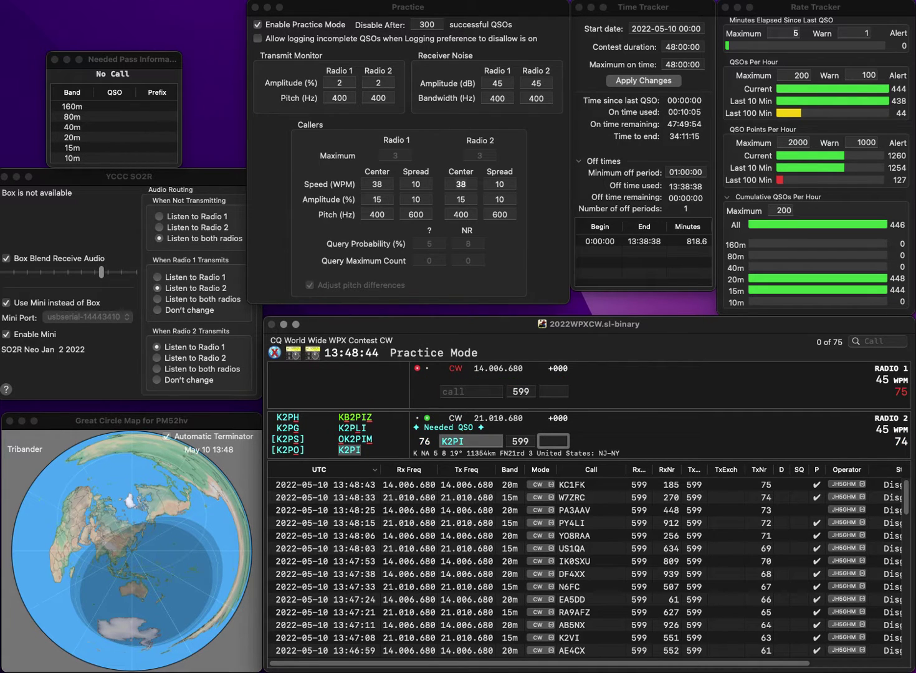
text(531)
key(Return)
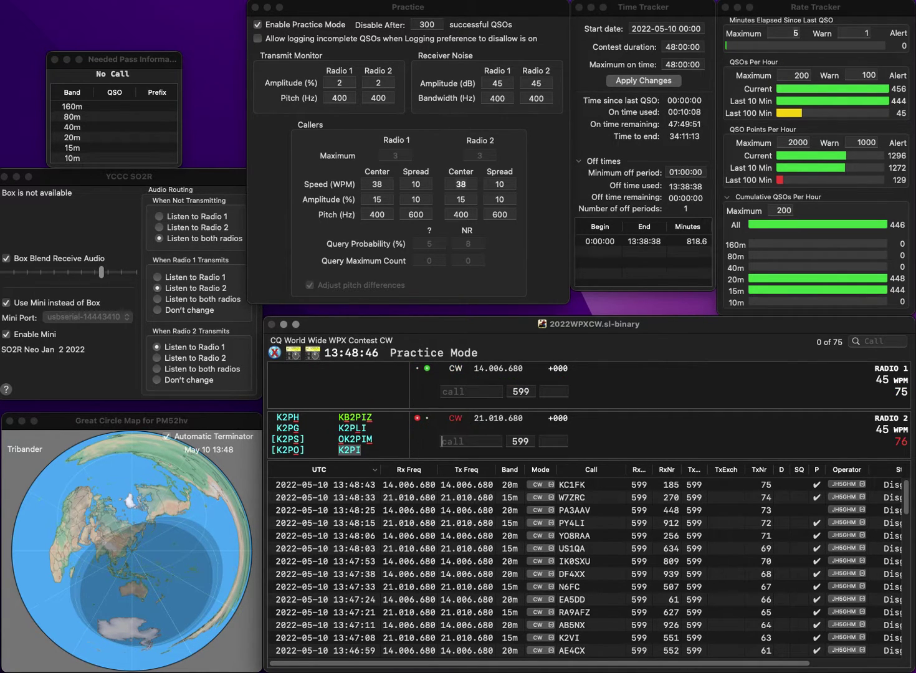
Work LU5MT on Radio 1 and W7IM on Radio 2, logging 177 and 537
text(LU5MT)
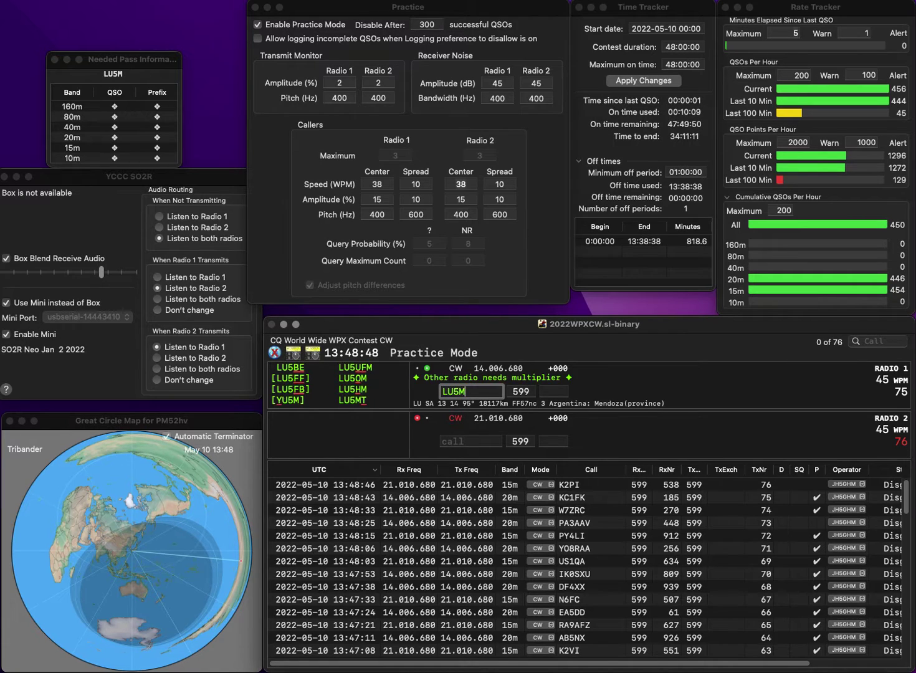
key(Return)
text(W7IM)
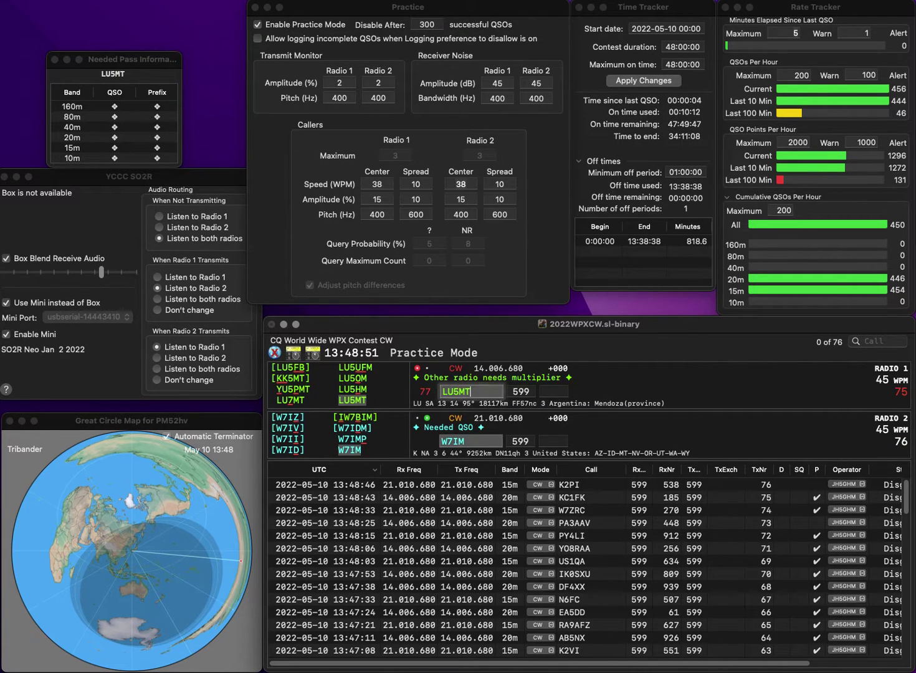
key(Return)
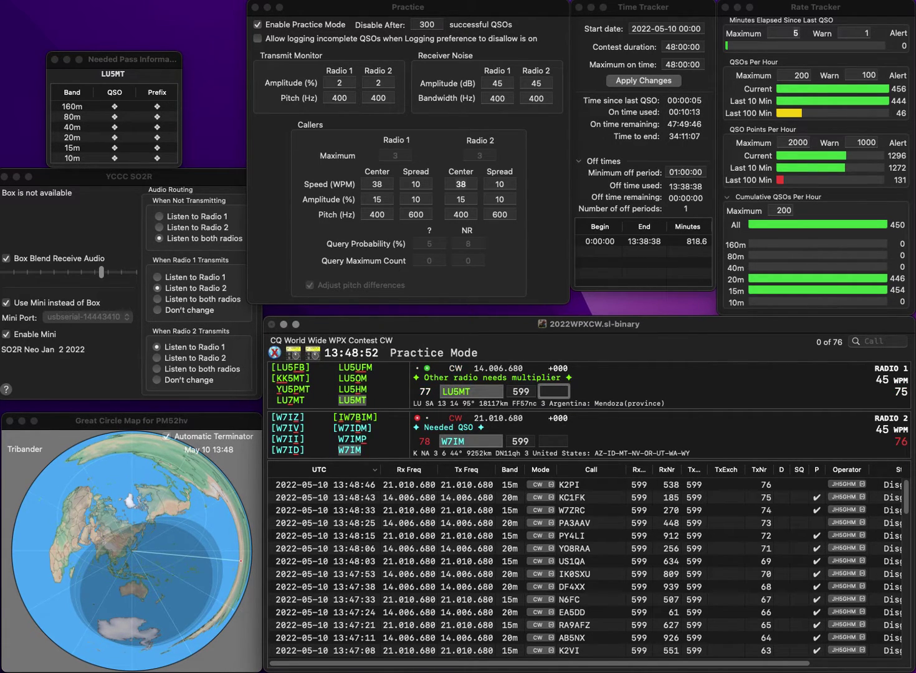
text(177)
key(Return)
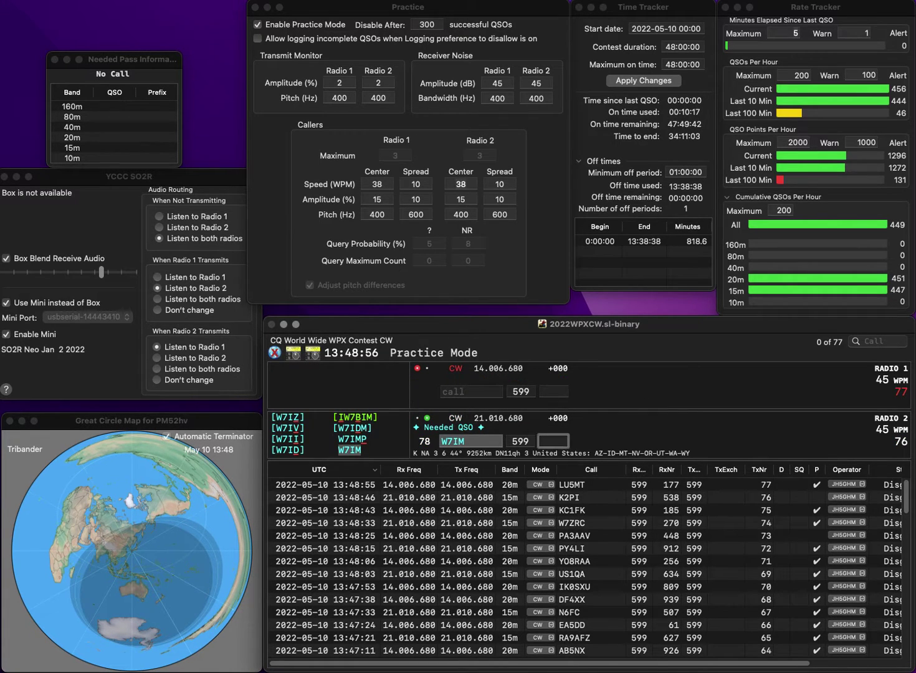
text(537)
key(Return)
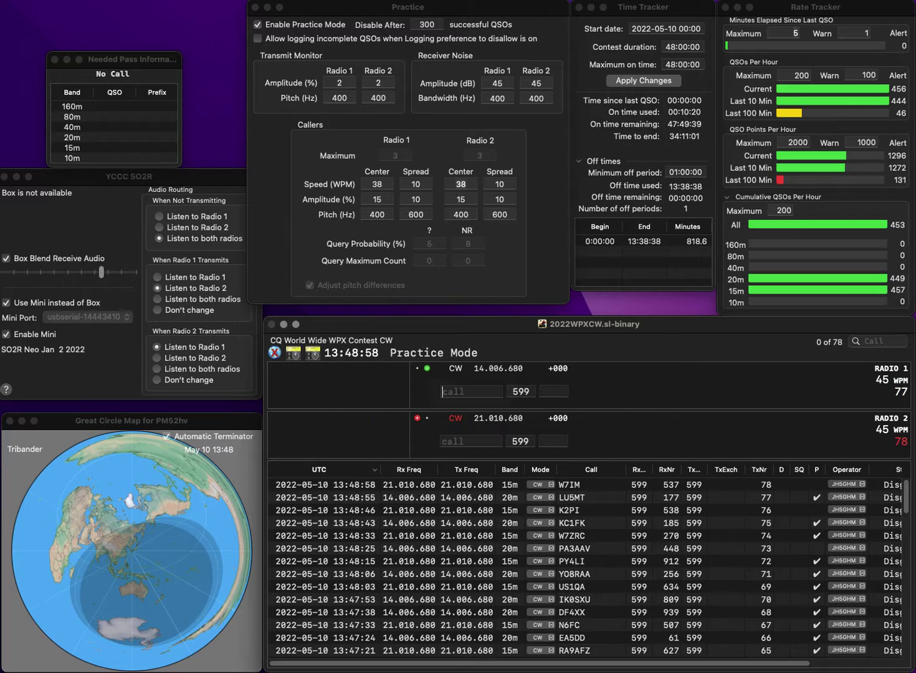
Answer EA8AQV on Radio 1 and XQ3SK/4 on Radio 2, entering EA8AQV's exchange 262
text(EA8AQV)
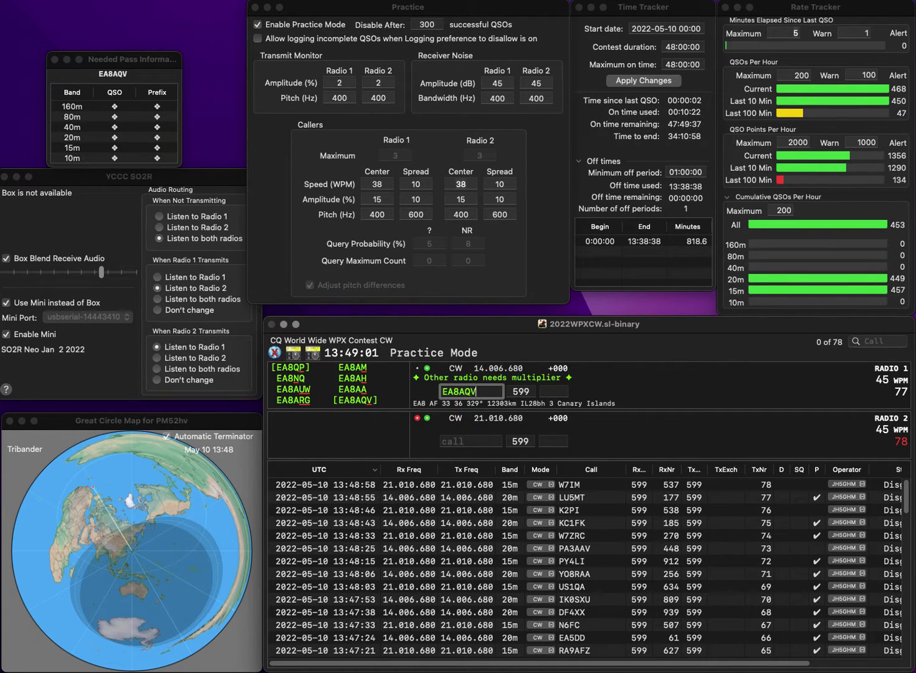
key(Return)
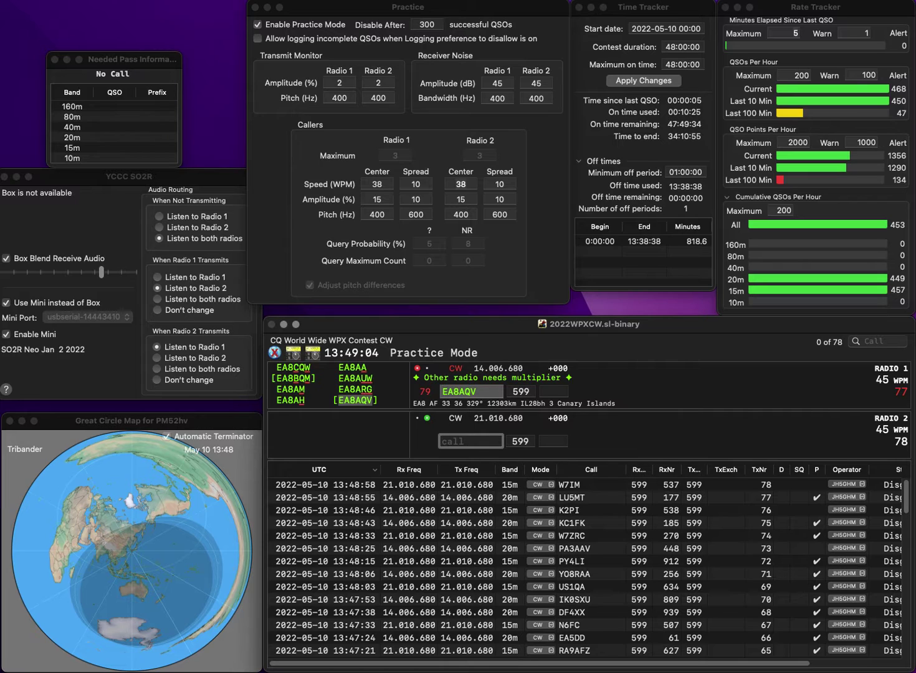
text(Q3SK/)
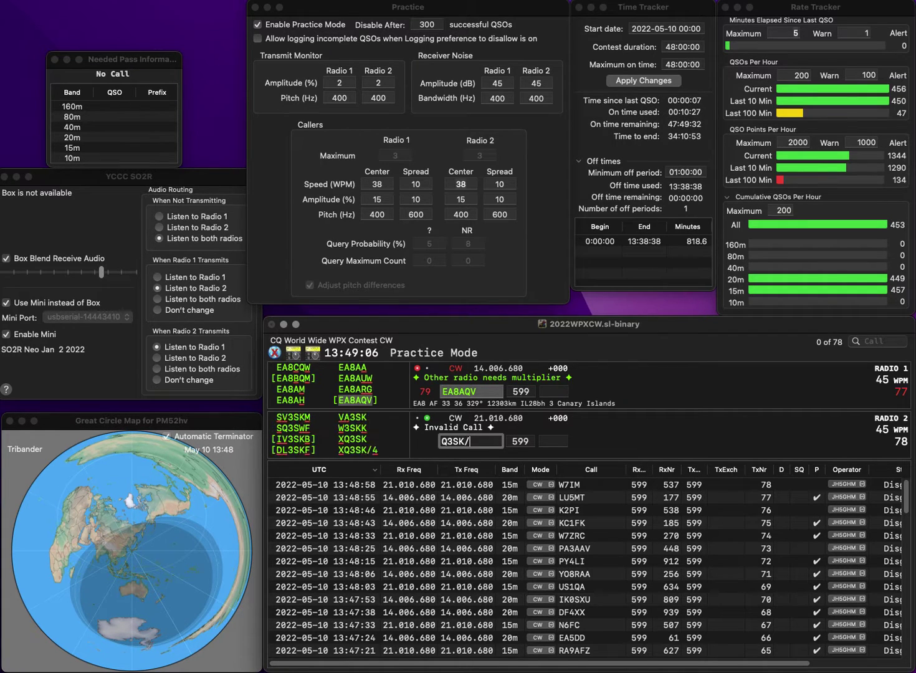
text(4)
key(Return)
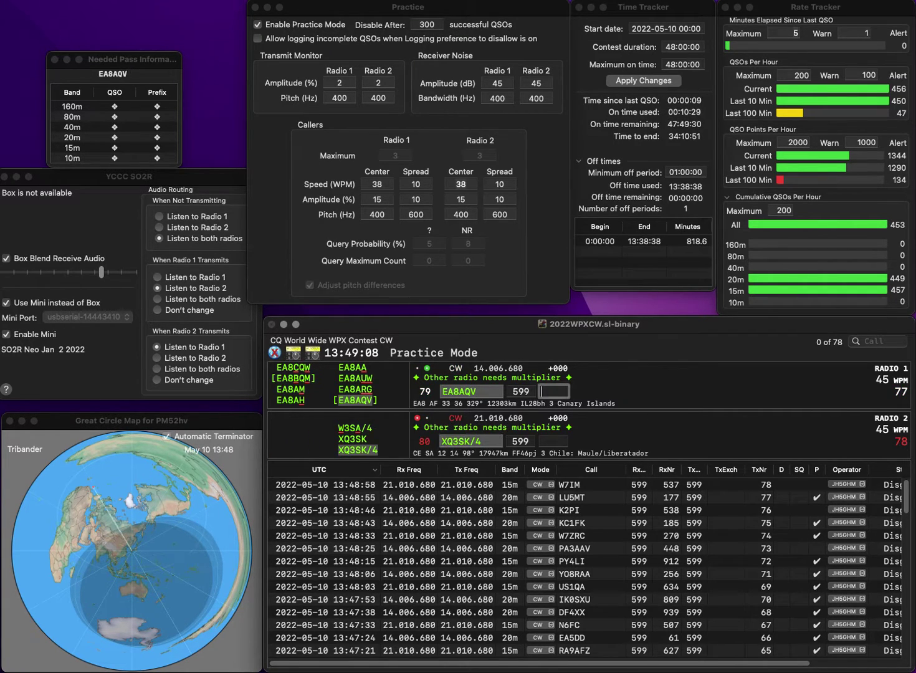
text(262)
key(Return)
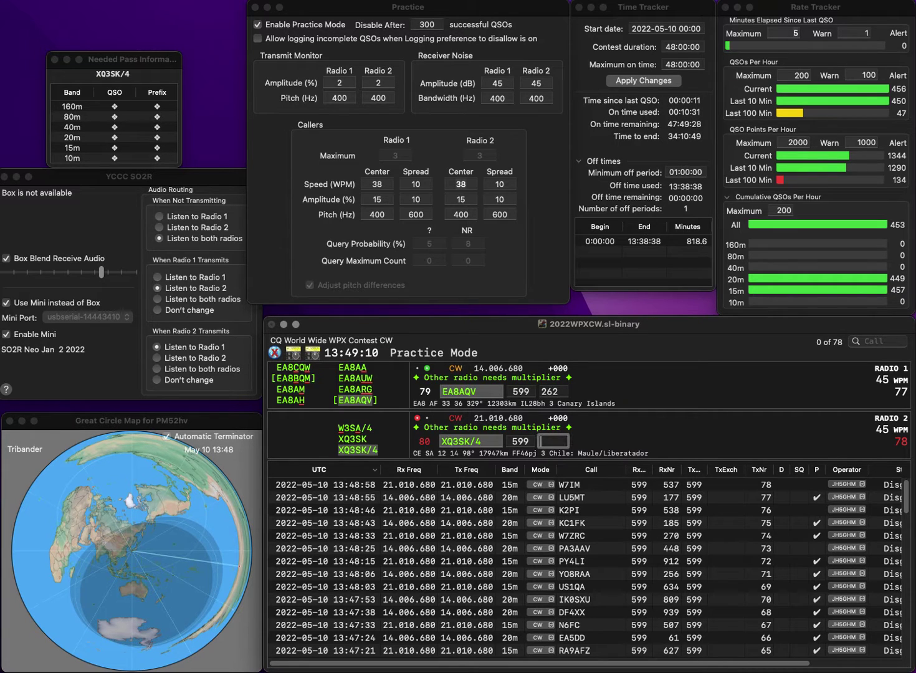
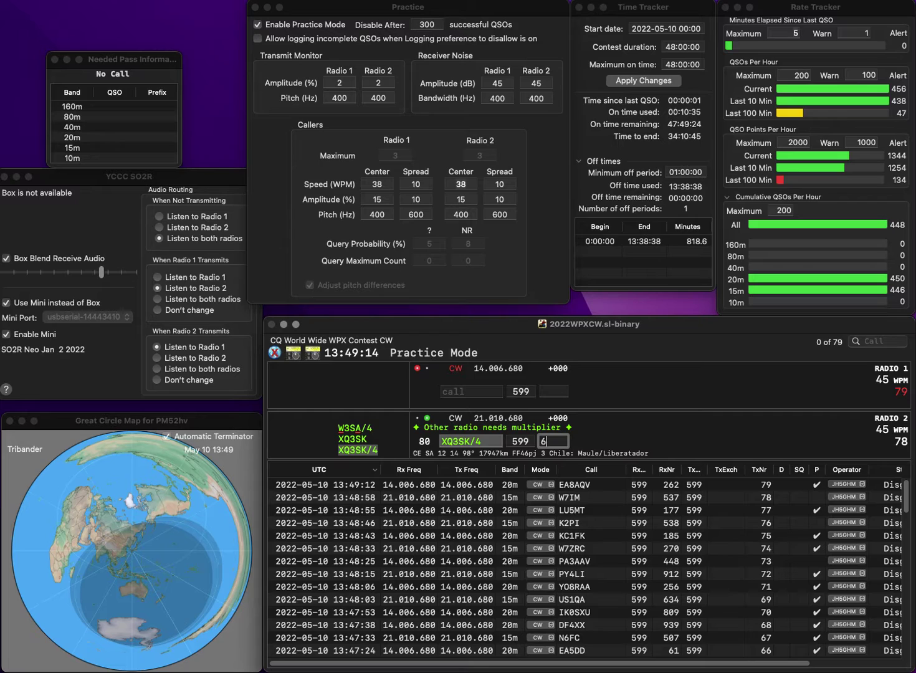
text(6)
key(BackSpace)
text(69)
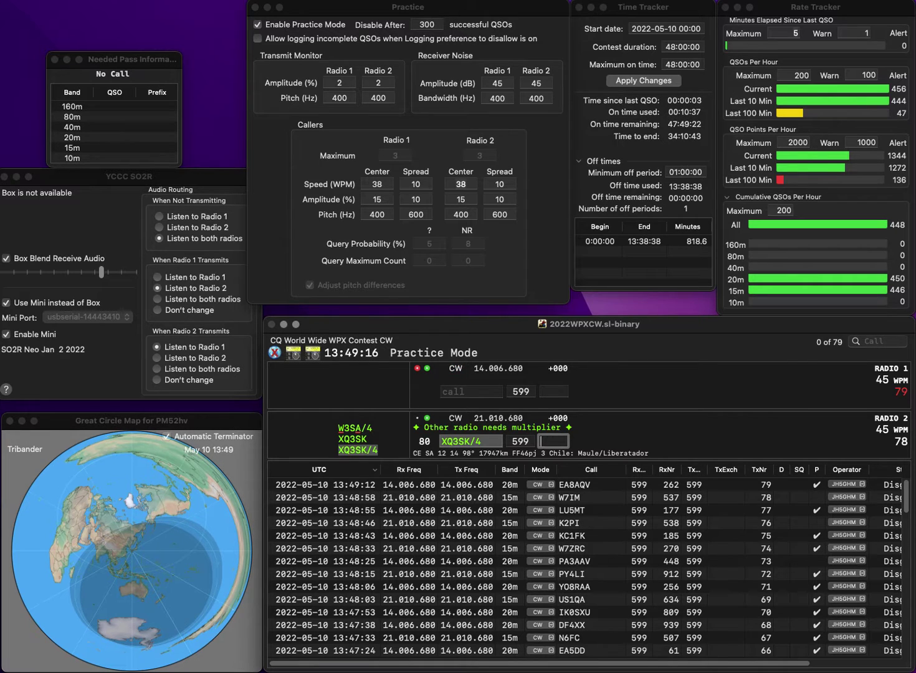
text(966)
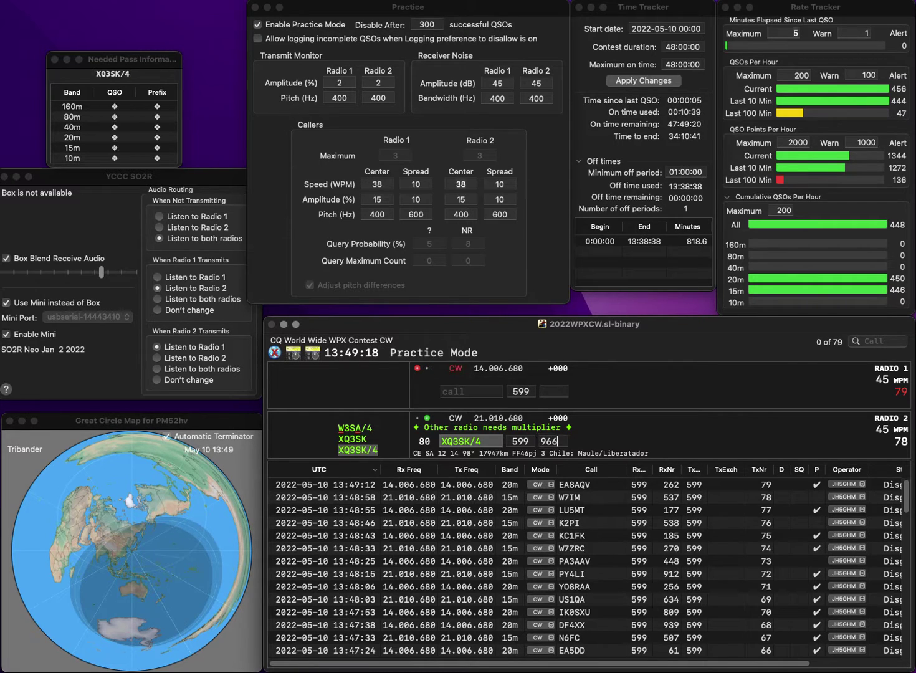
key(Return)
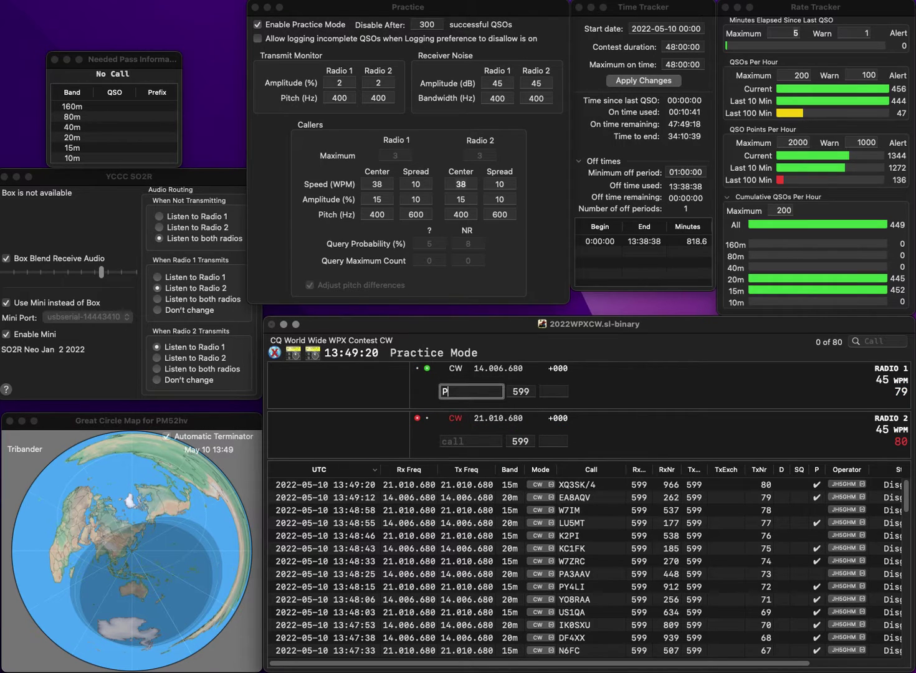
Enter the partial call JA1 on 20m, removing a stray P, and send serial 81
text(PJA1)
key(Tab)
key(Tab)
key(Tab)
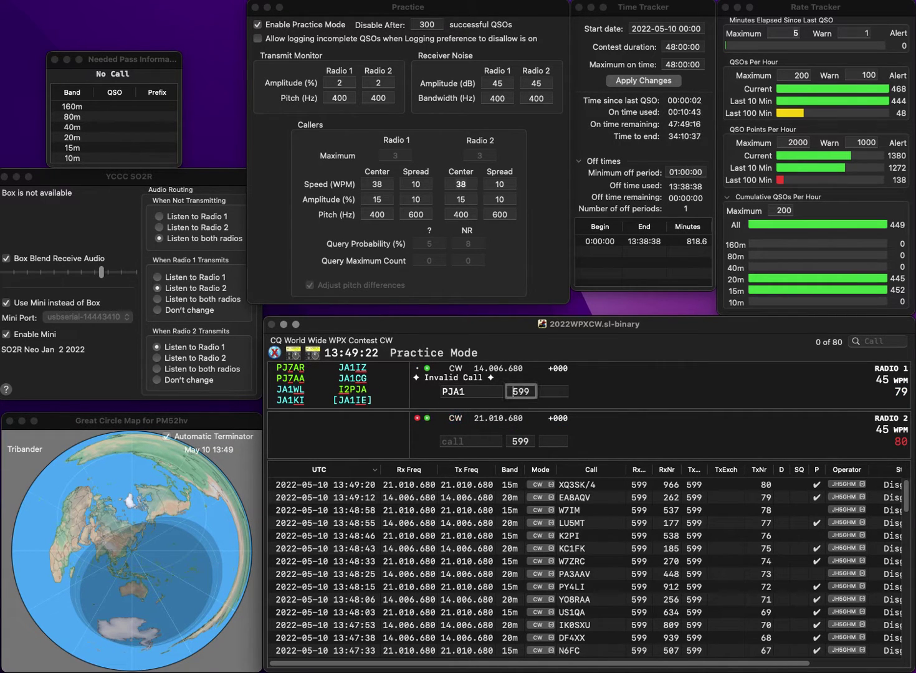
key(Delete)
key(grave)
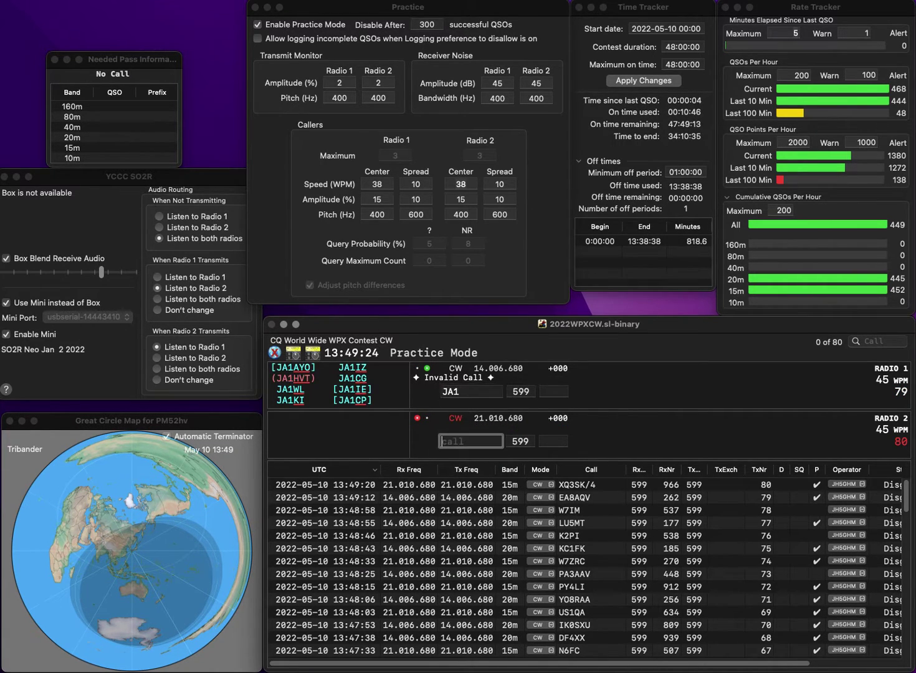
key(grave)
key(Return)
key(grave)
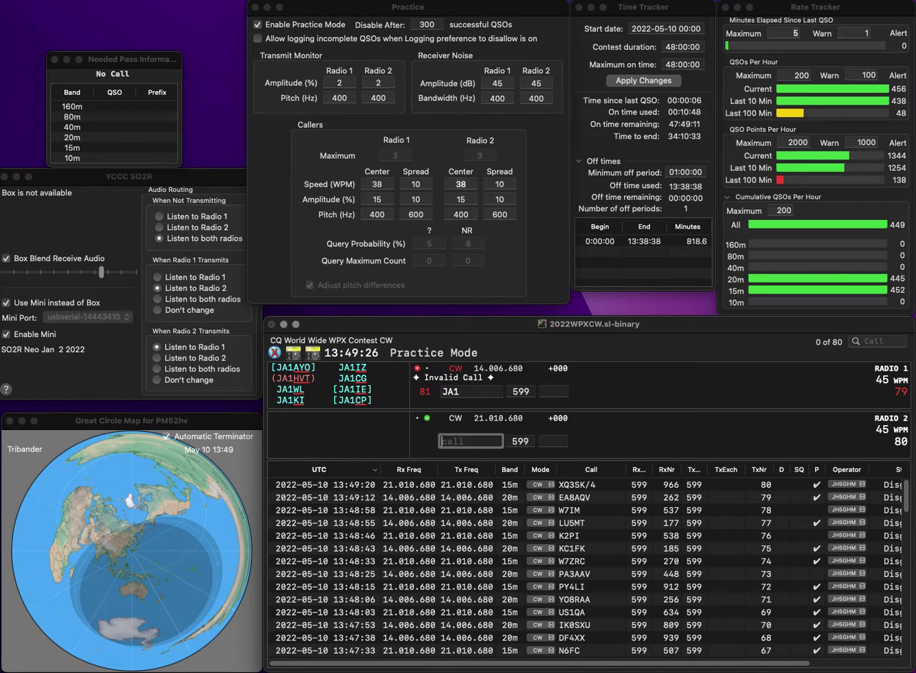
Complete the calls D70LW and JA1JLP and send each station its exchange
text(0LW)
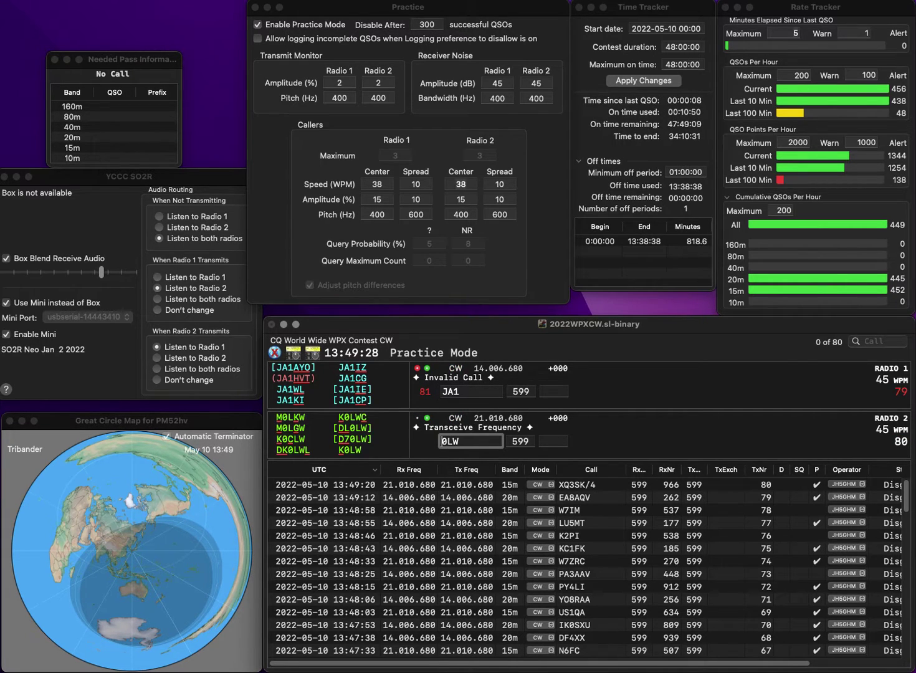
key(Return)
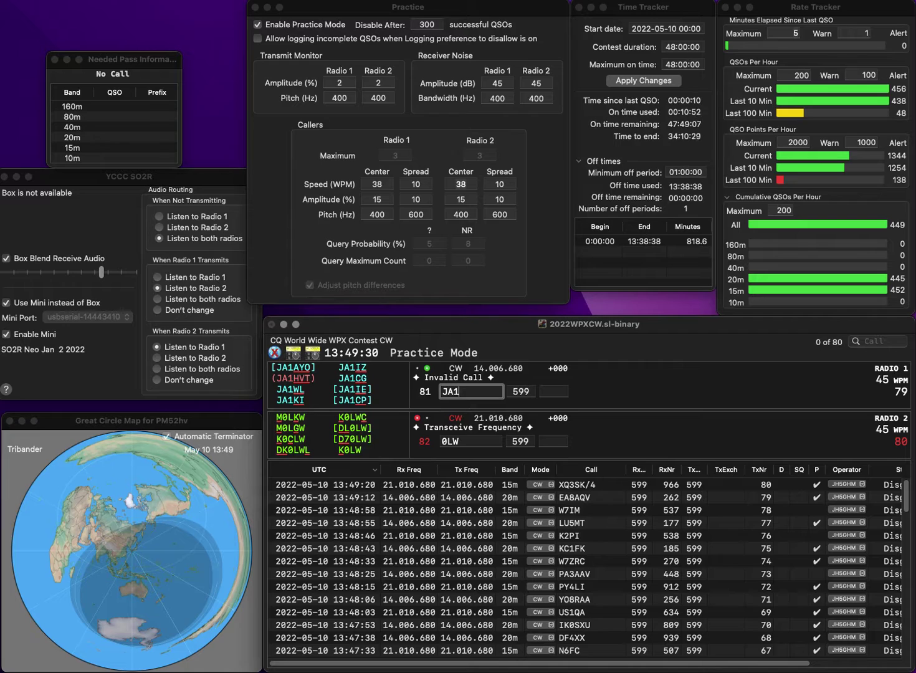
text(JLP)
key(Return)
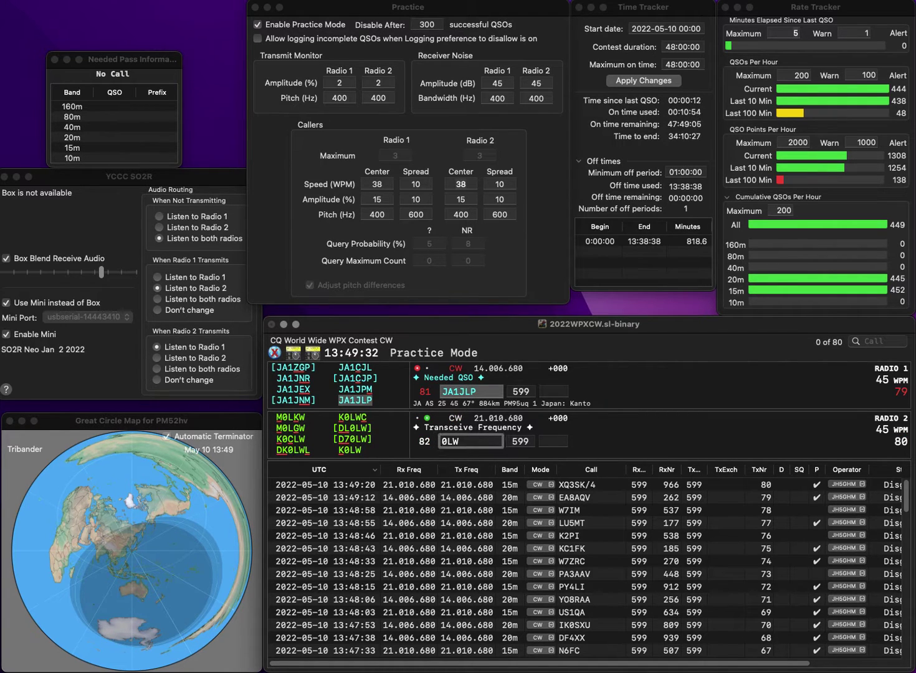
text(D7)
key(Return)
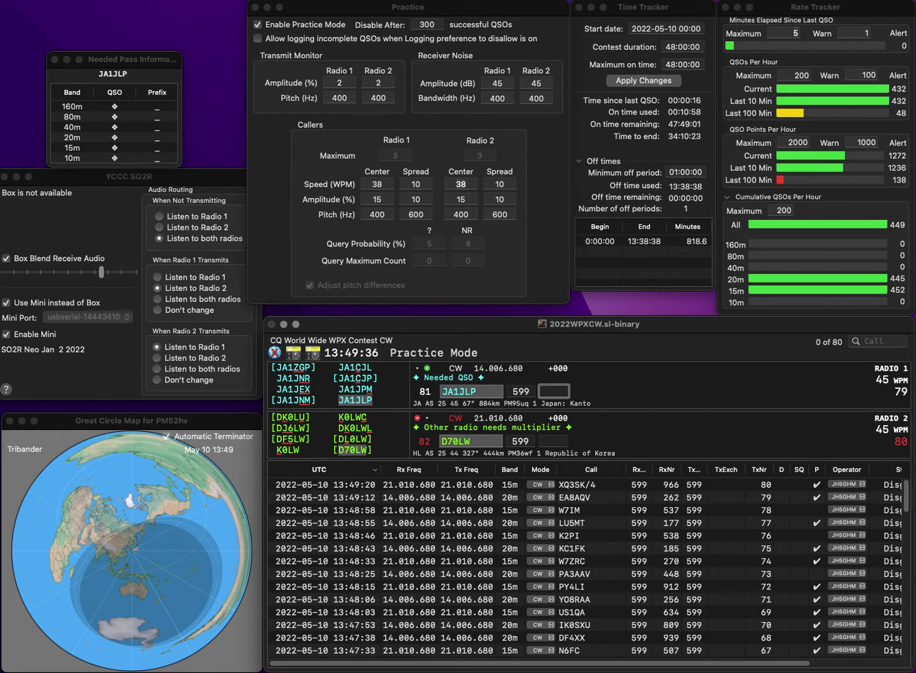
text(75)
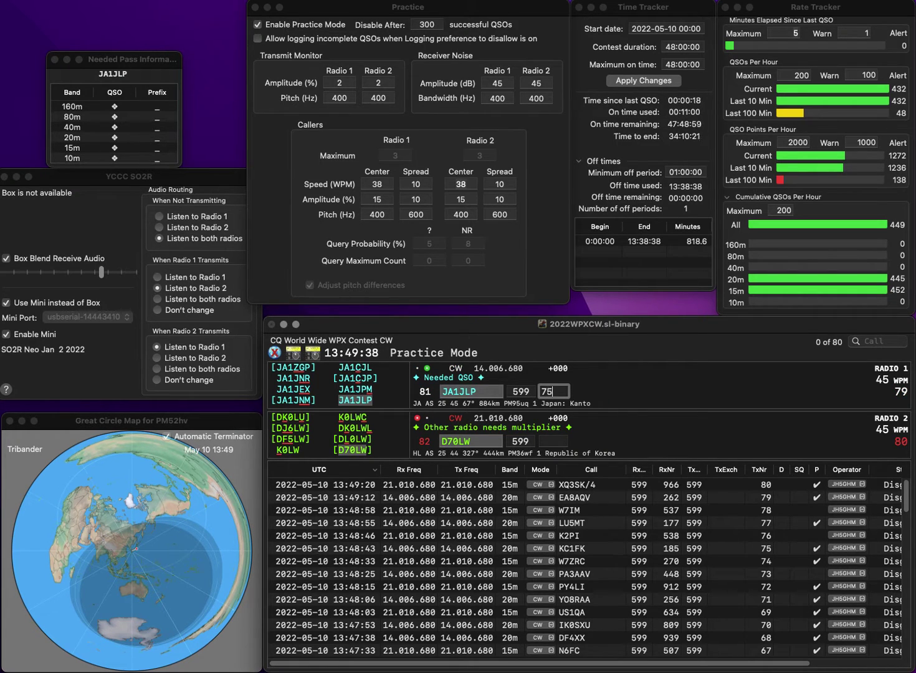
text(3)
key(Return)
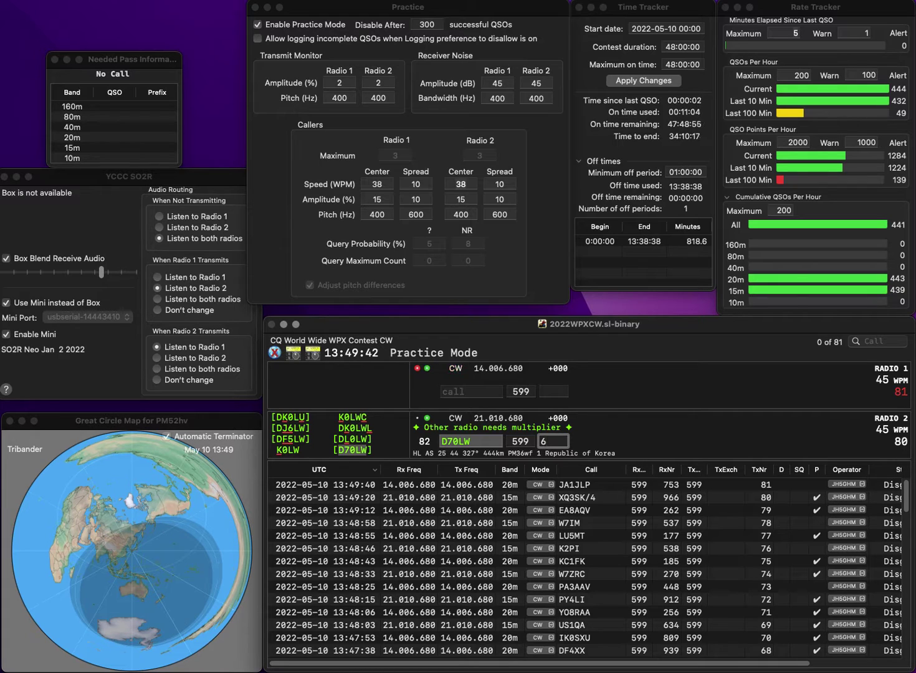
text(604)
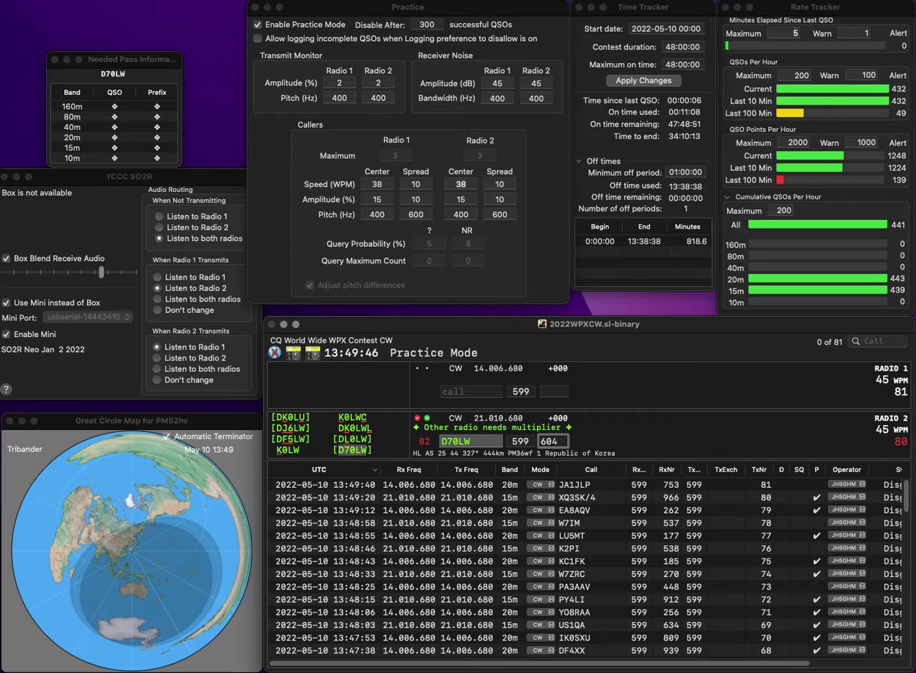
key(Return)
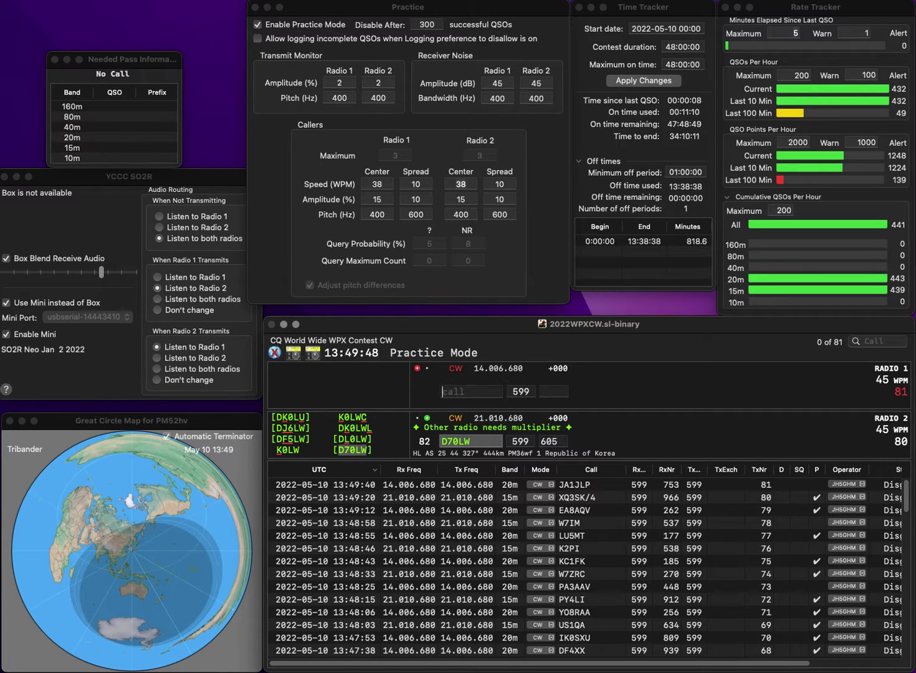
text(BG5FOX)
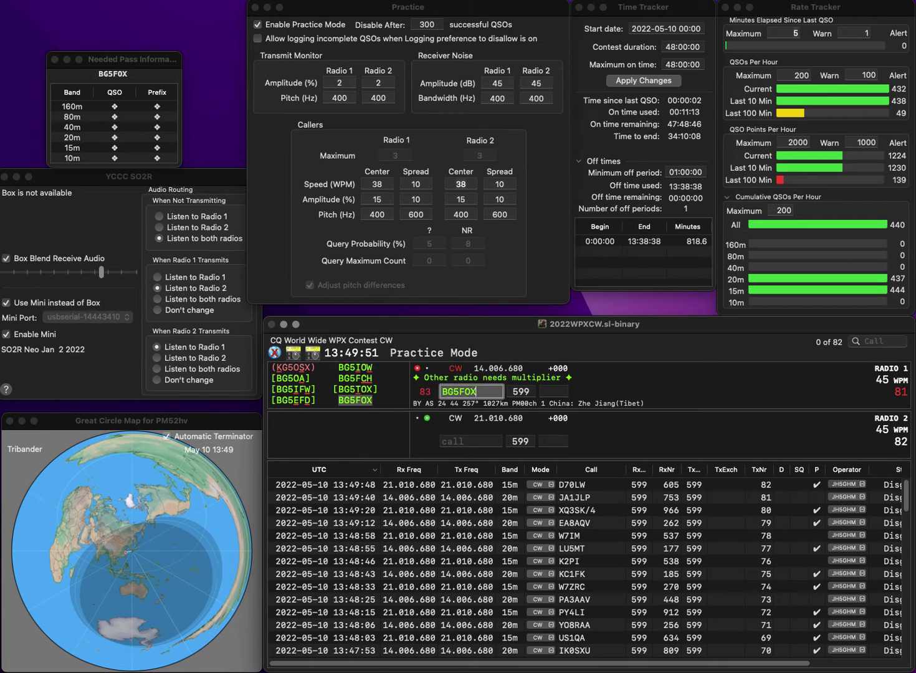
key(Return)
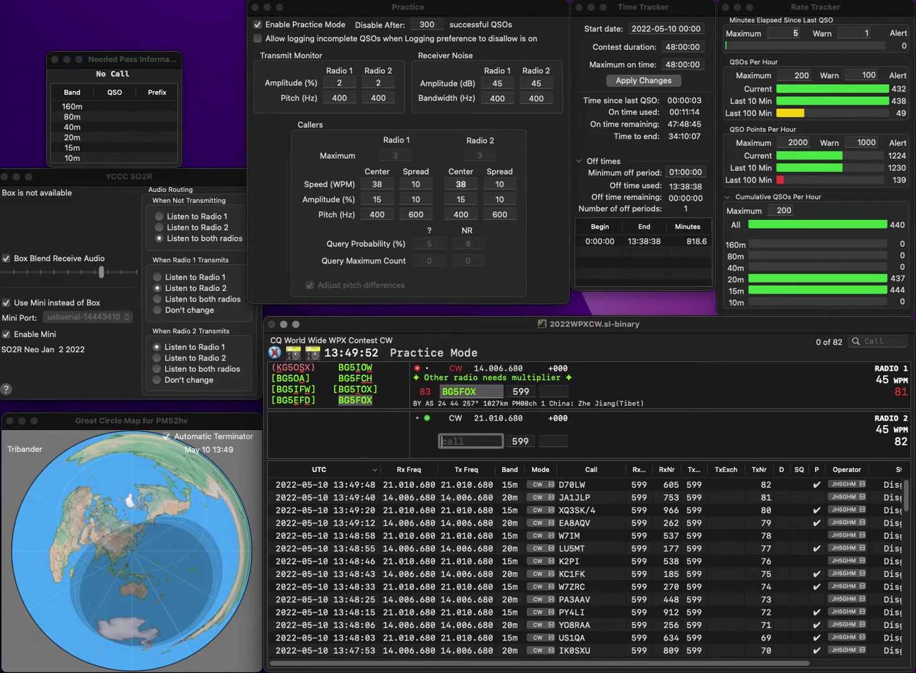
text(0L)
key(Left)
key(Left)
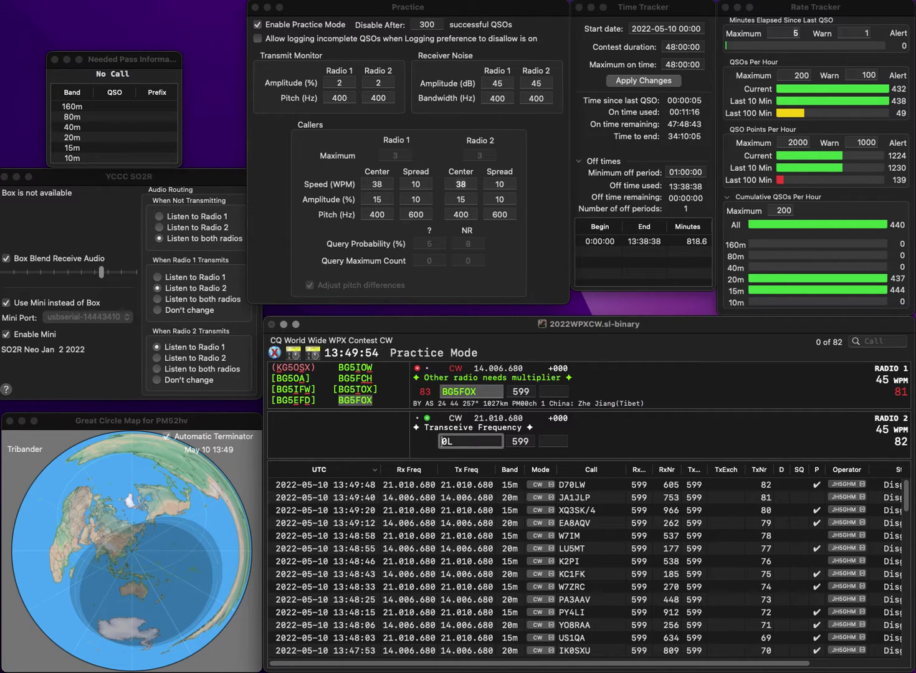
text(K)
key(Return)
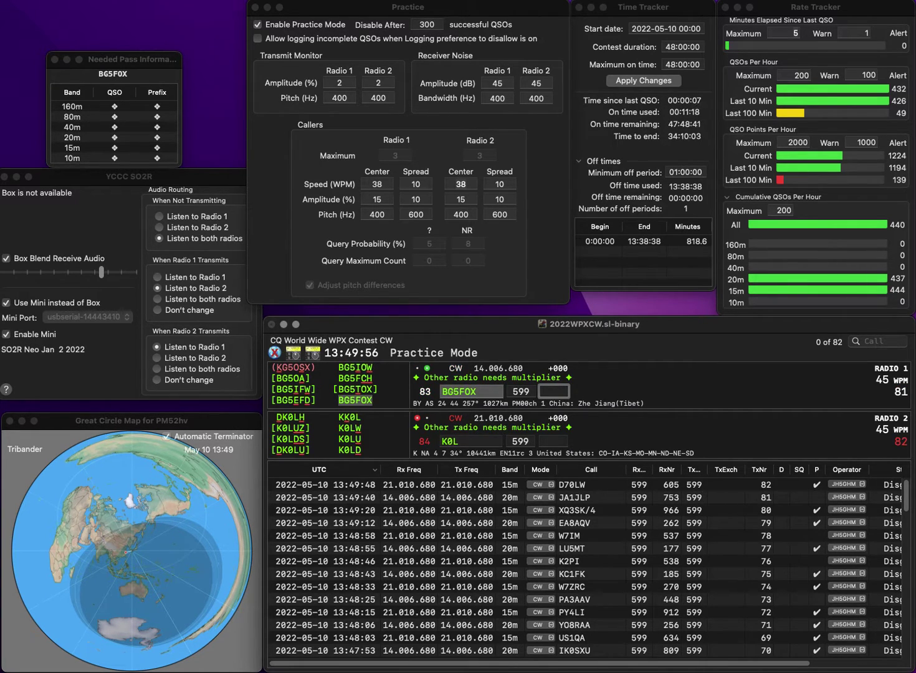
text(31)
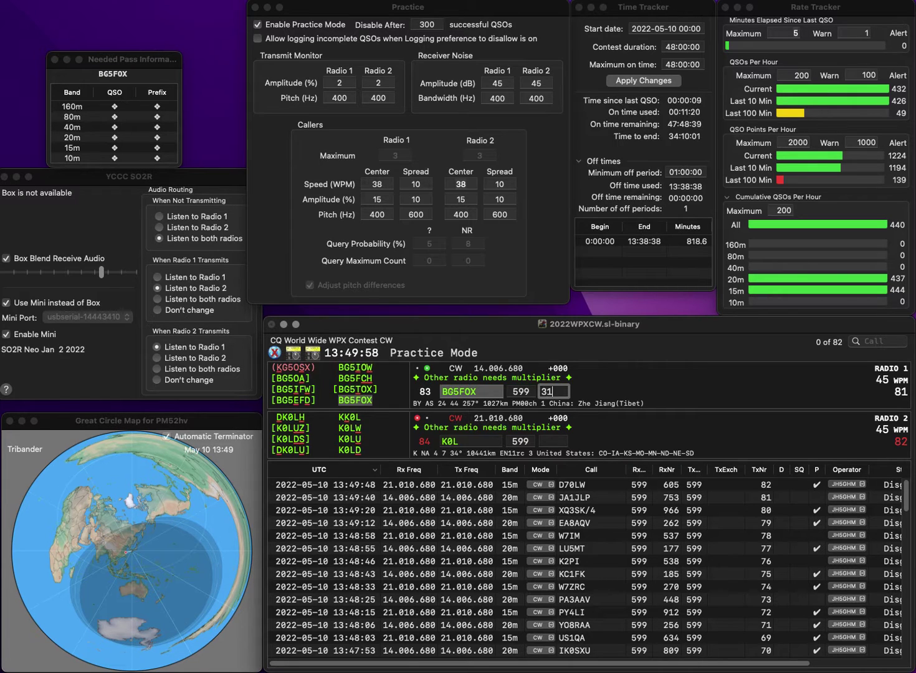
text(1)
key(Return)
text(E)
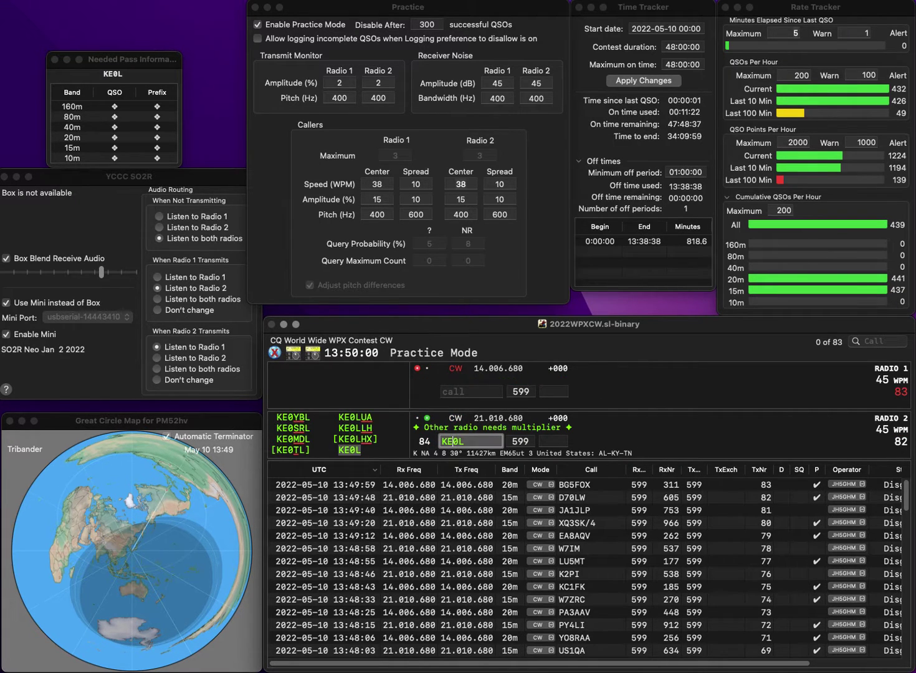
key(Return)
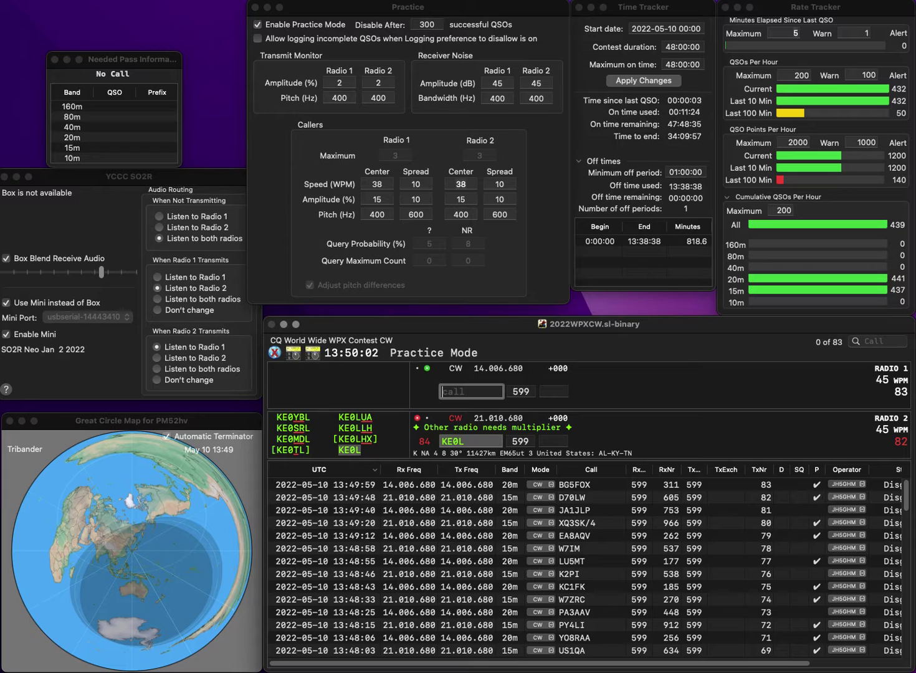
text(K1PT)
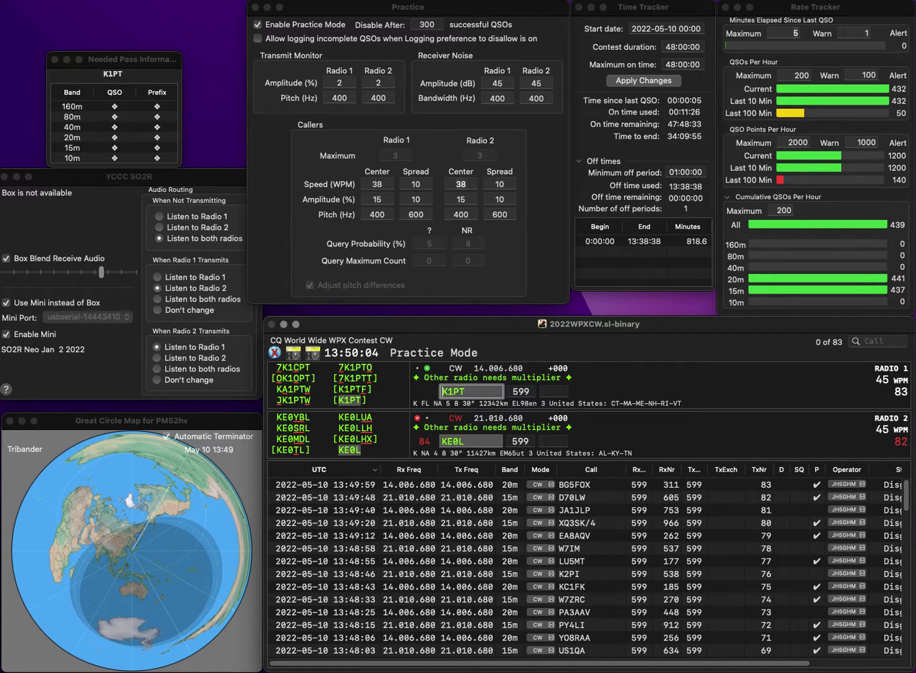
key(Return)
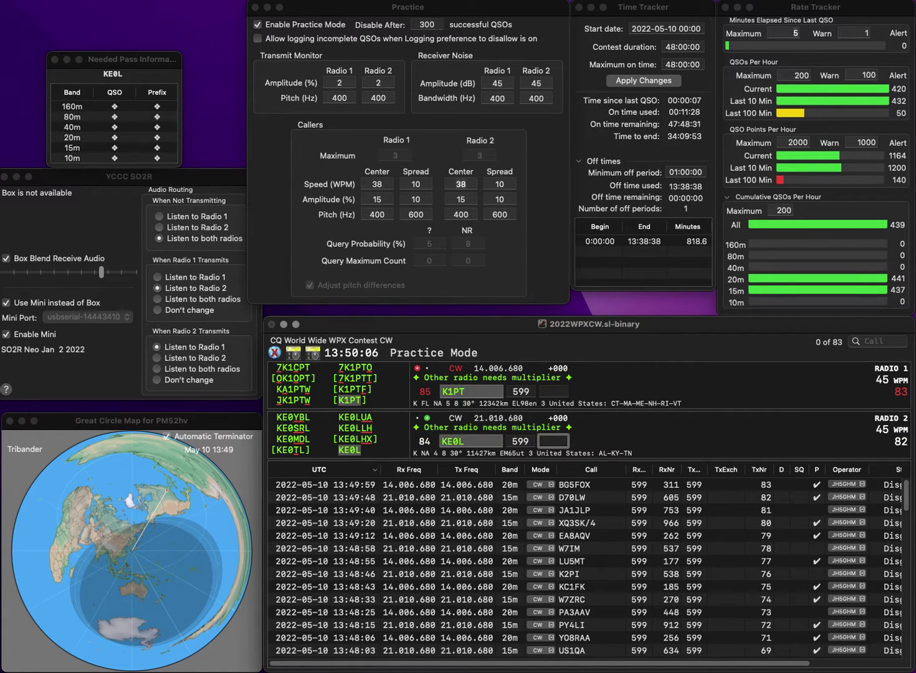
text(306)
key(Return)
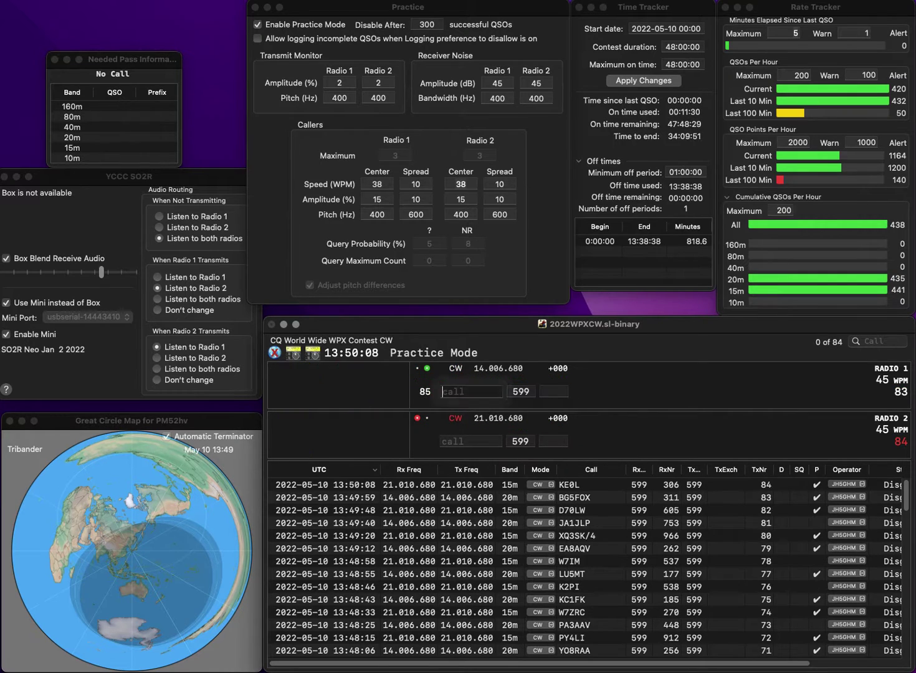
text(K4PIT)
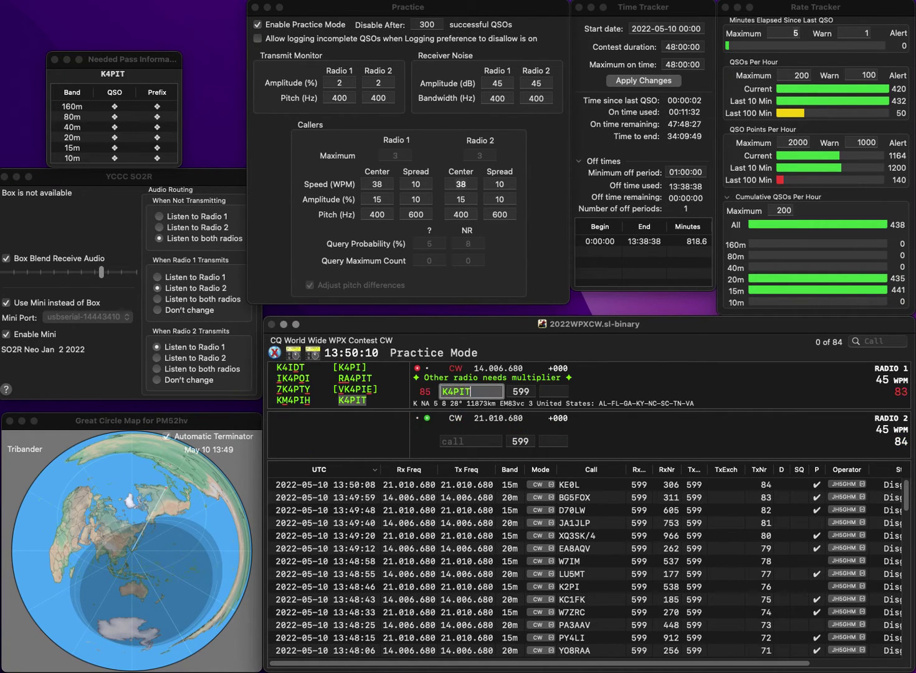
key(Return)
Enter 7N3WEJ on 15m, fixing the mistyped letters, and send its exchange
text(N3W)
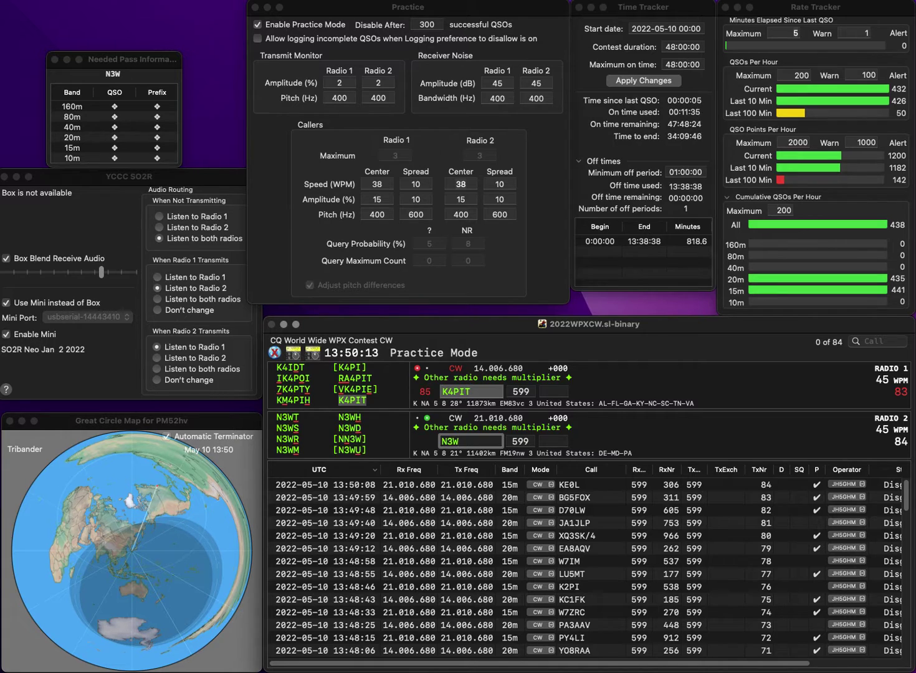
key(BackSpace)
text(PEJ)
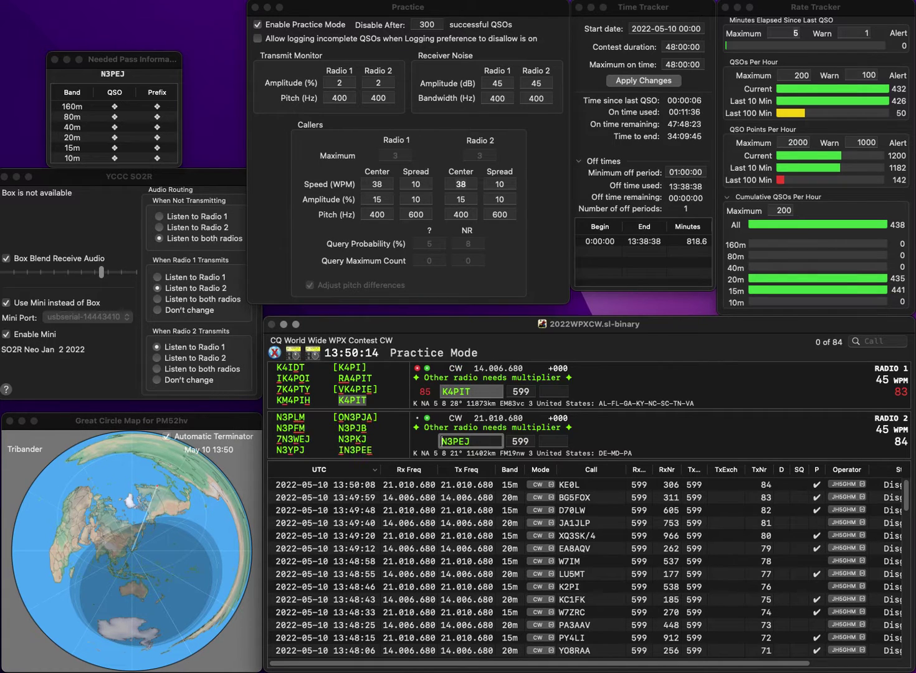
key(Home)
text(7)
key(Return)
text(67)
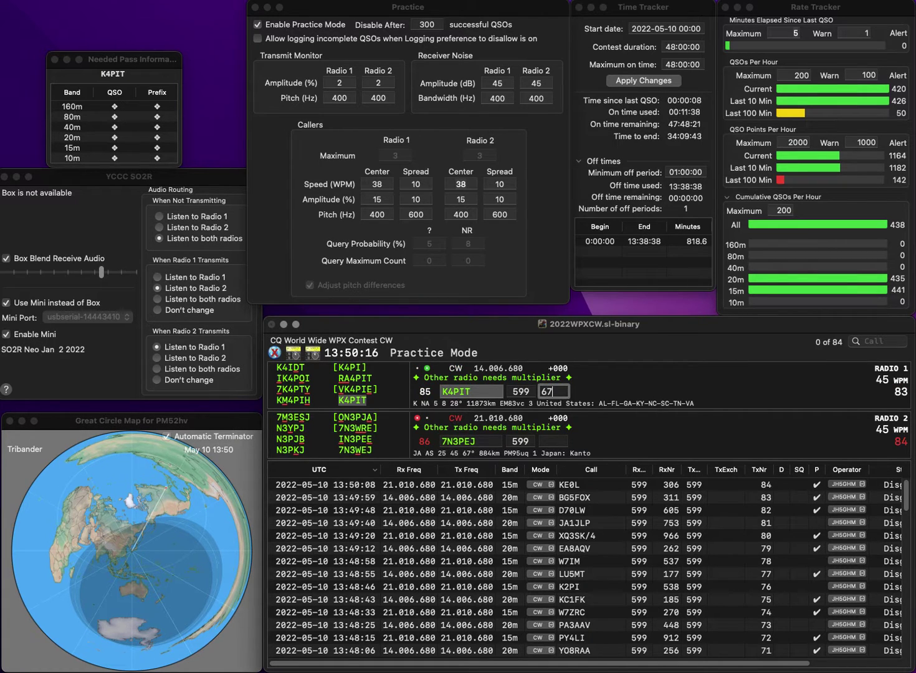
key(Tab)
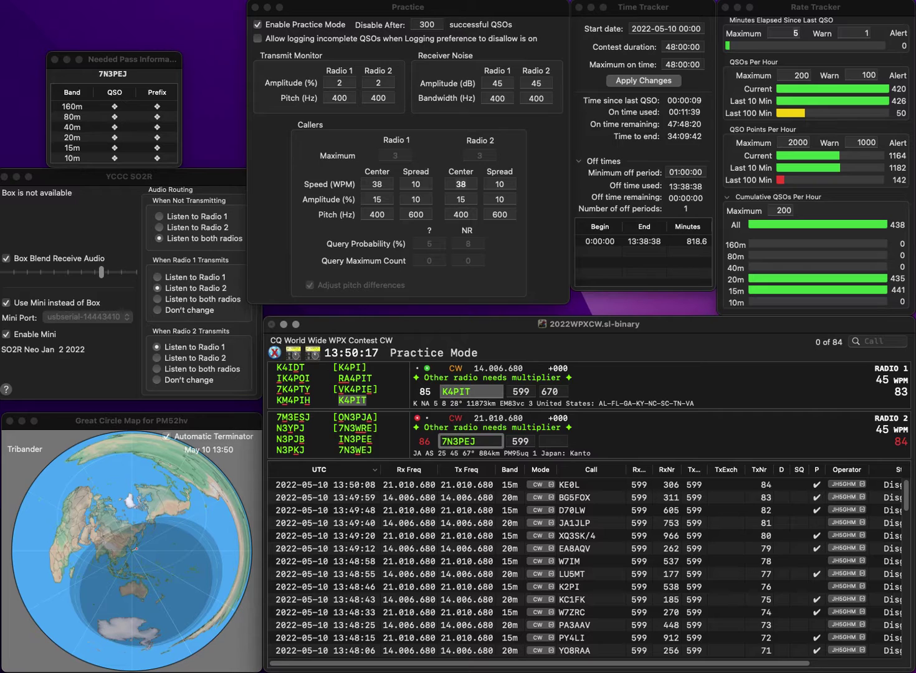
key(BackSpace)
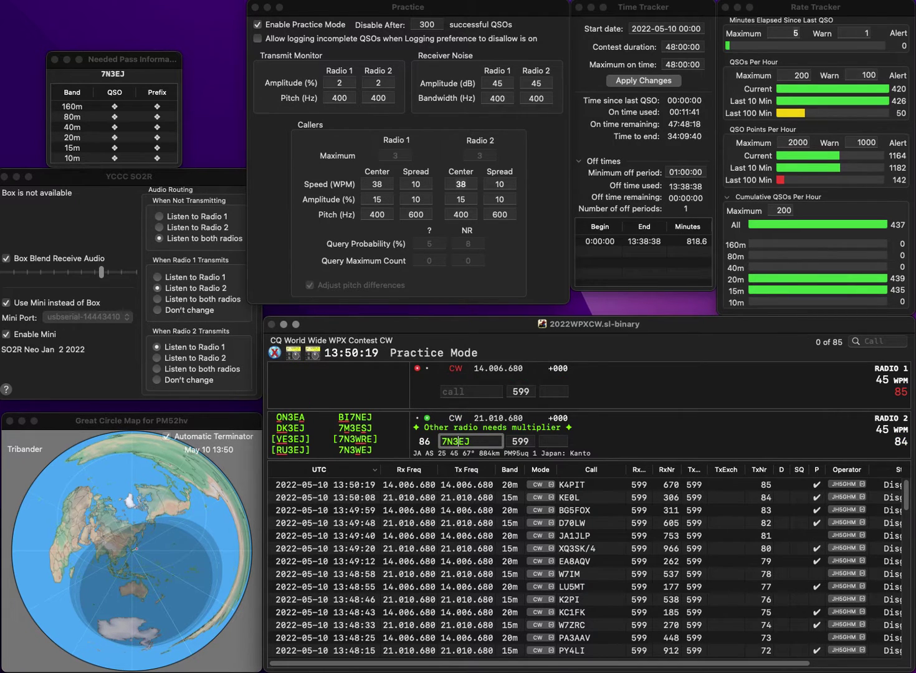
text(W)
key(Return)
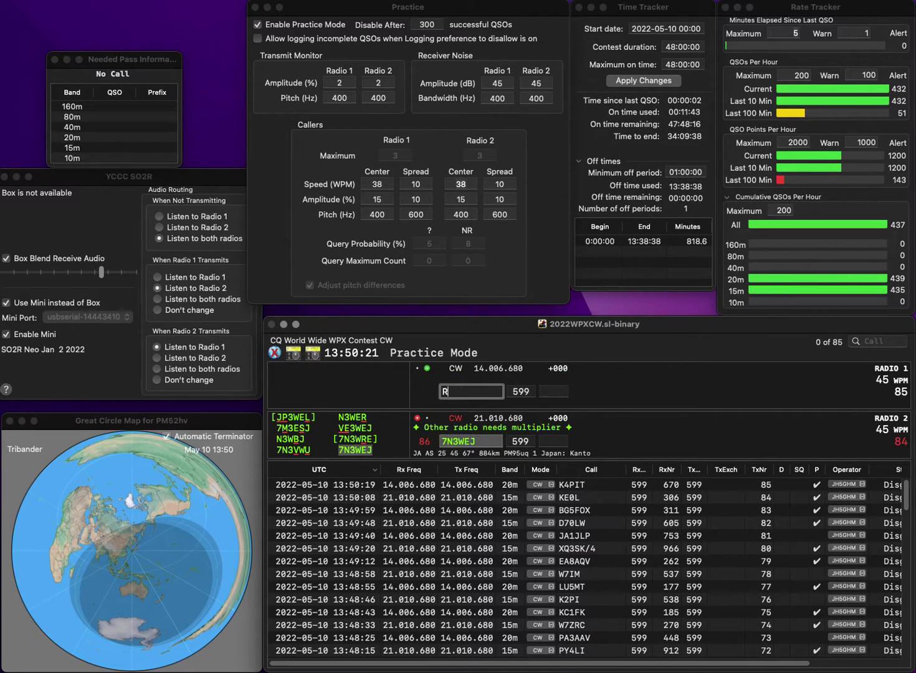
text(R0TV)
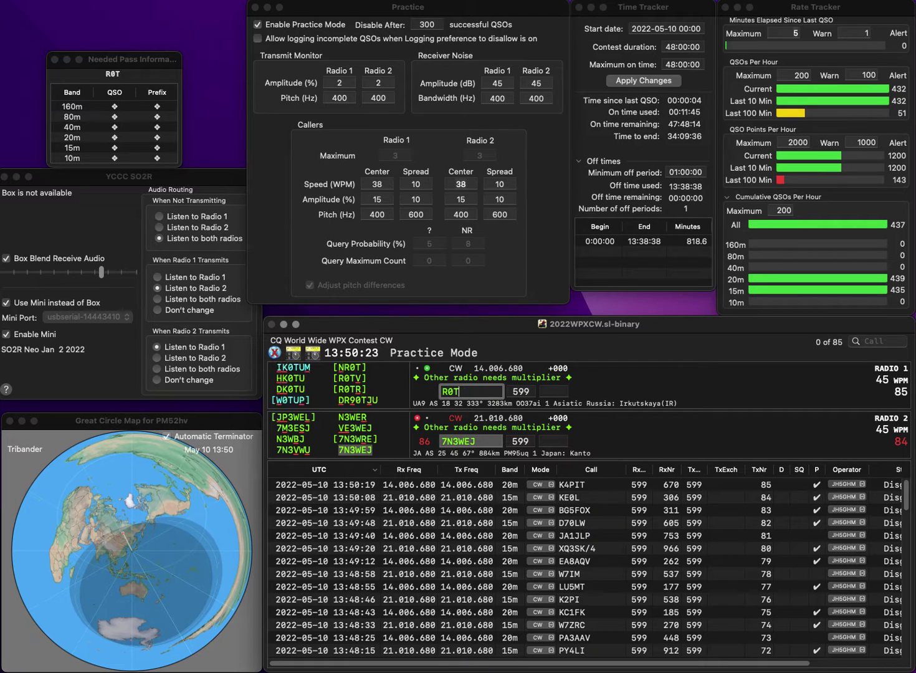
key(Return)
key(space)
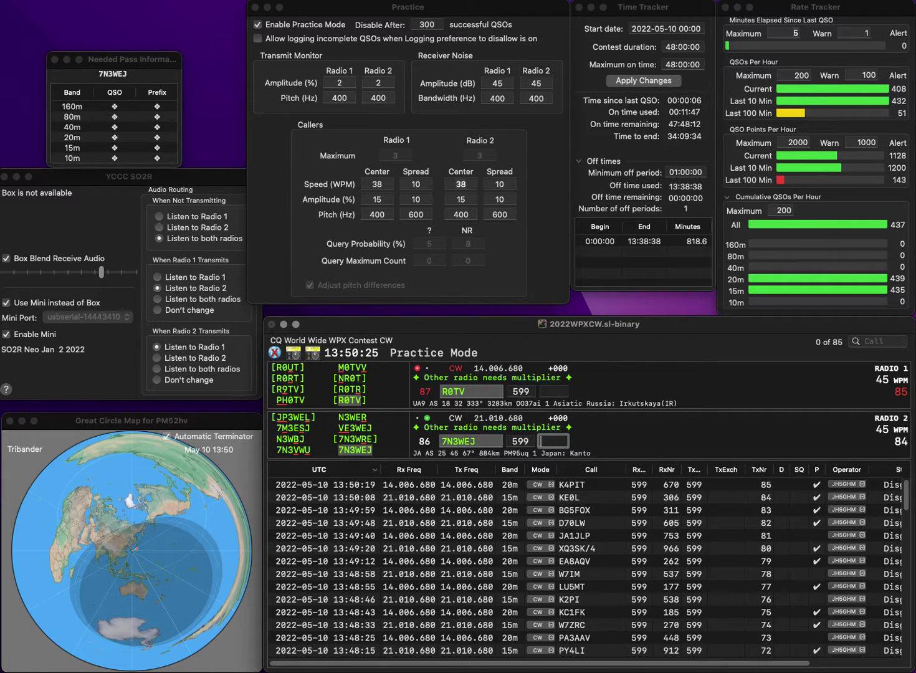
text(201)
key(Return)
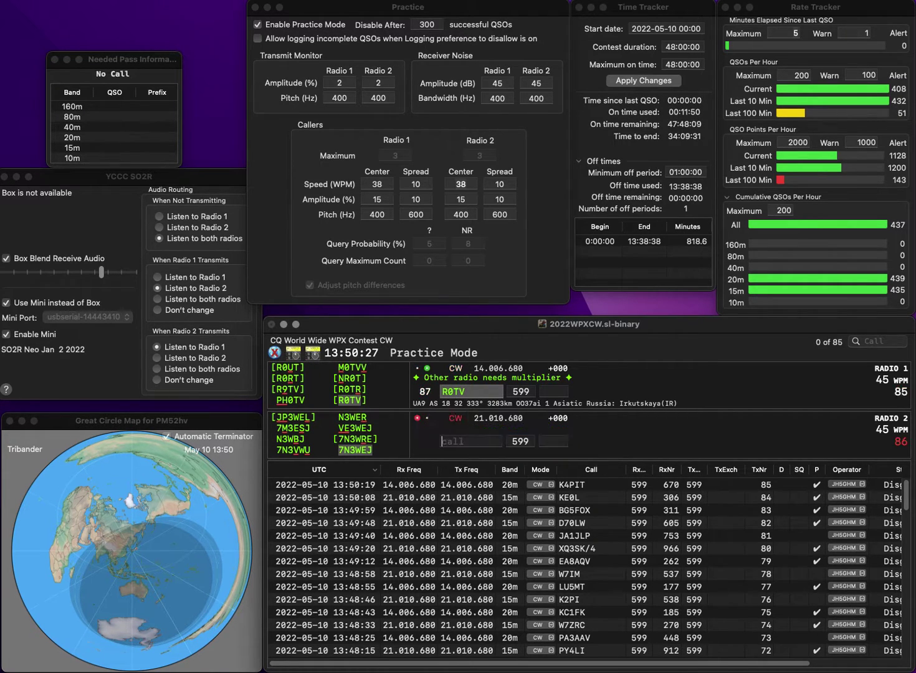
text(4)
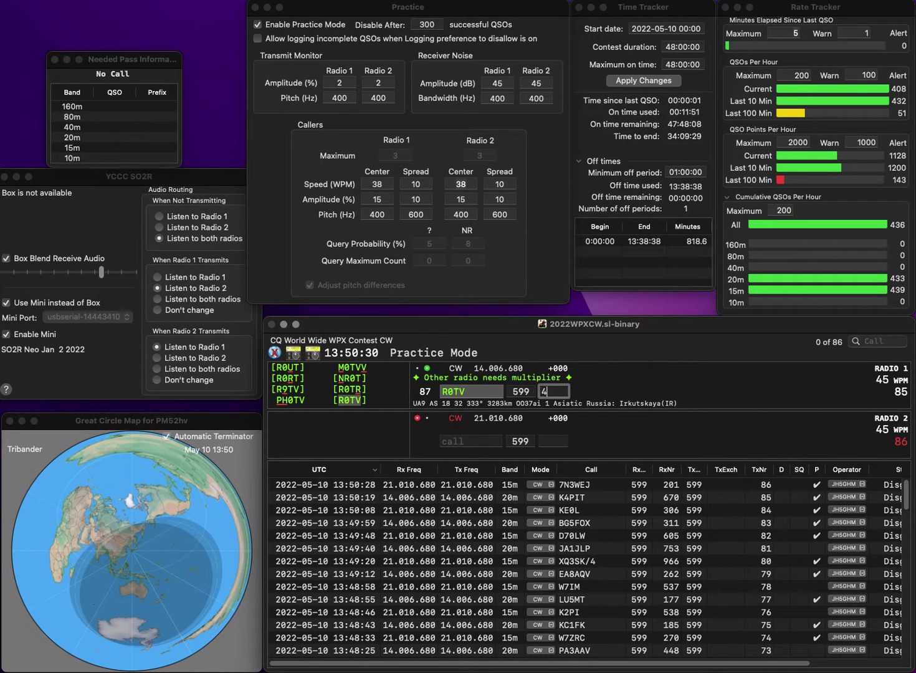
text(39)
key(Return)
Work OK4U and DV1TBT, logging received serials 981 and 871
text(OK4U)
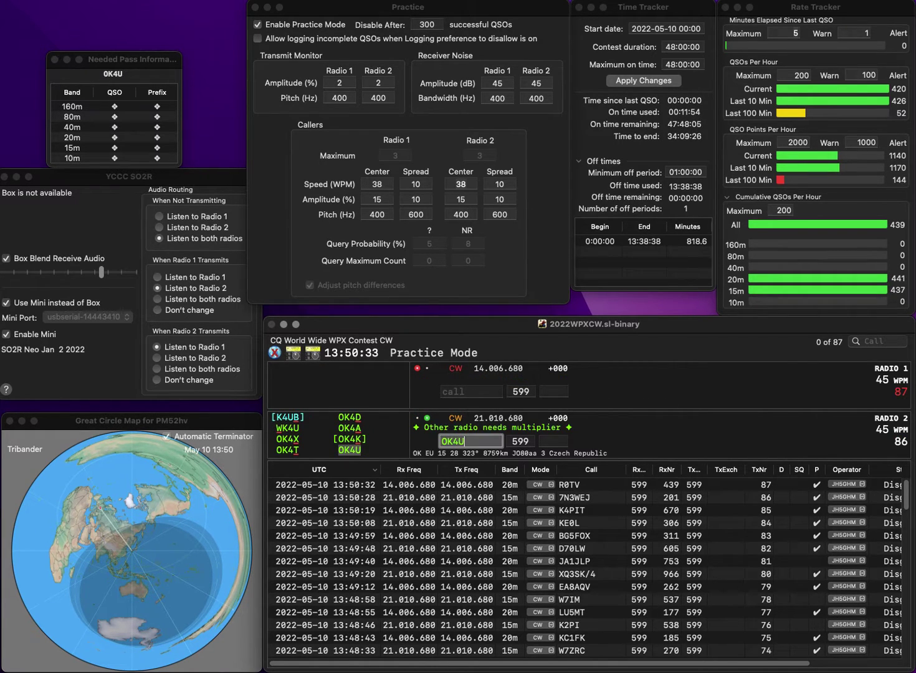
key(Return)
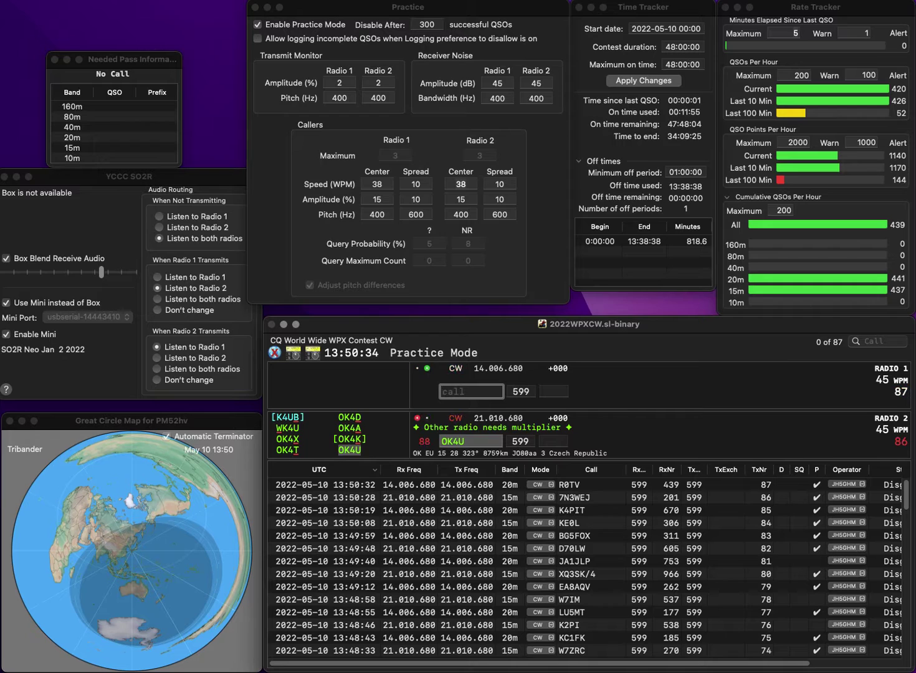
text(DV1TBT)
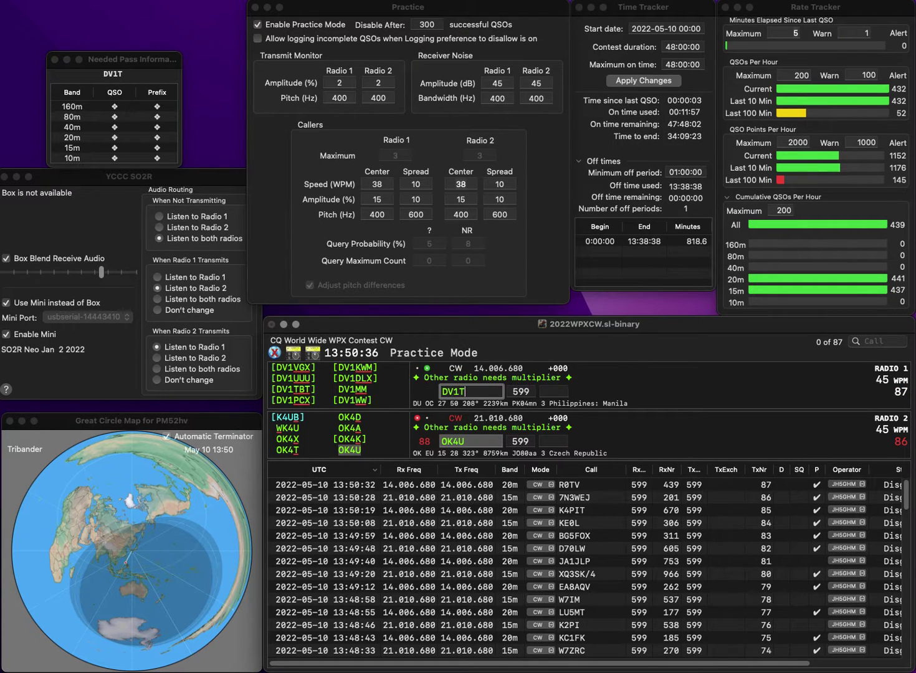
key(Return)
key(space)
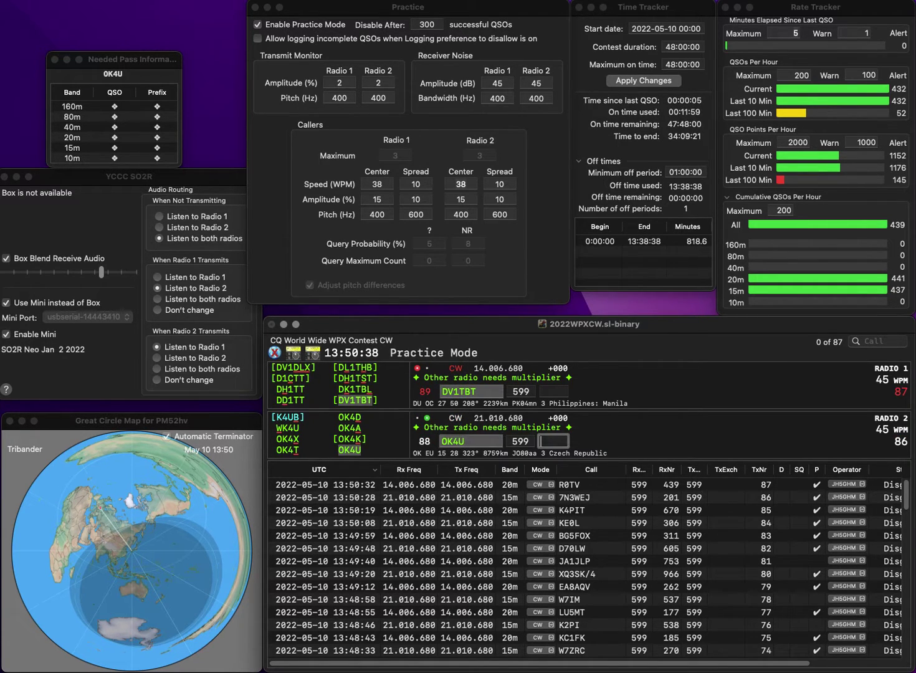
text(981)
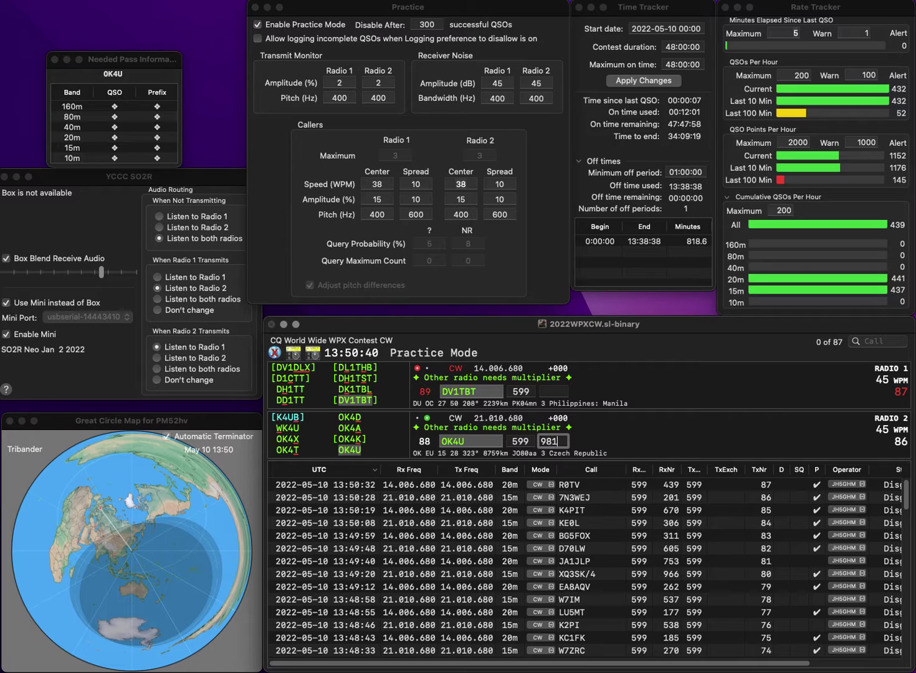
key(Return)
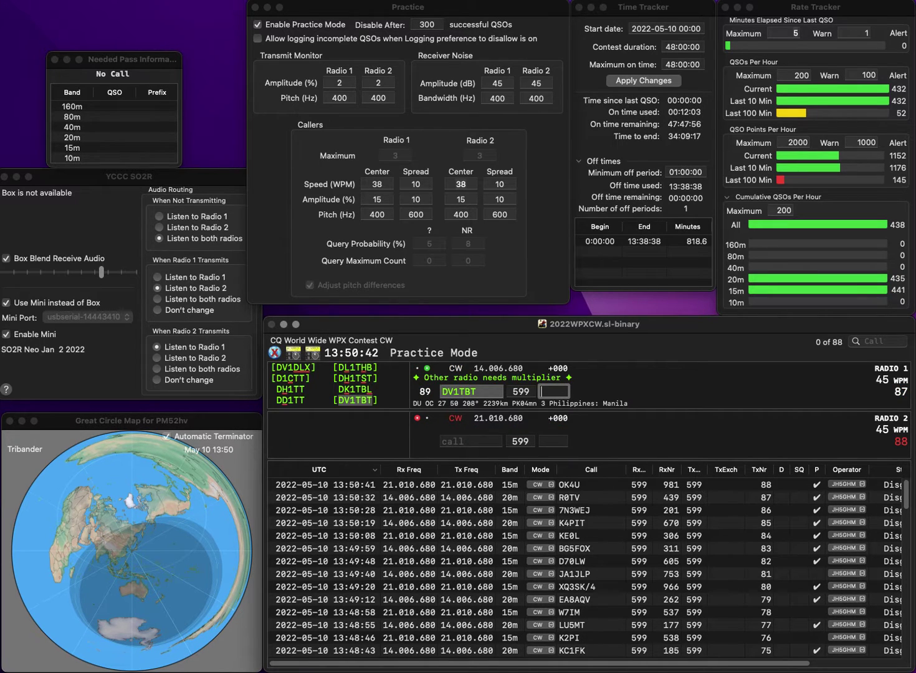
text(871)
key(Return)
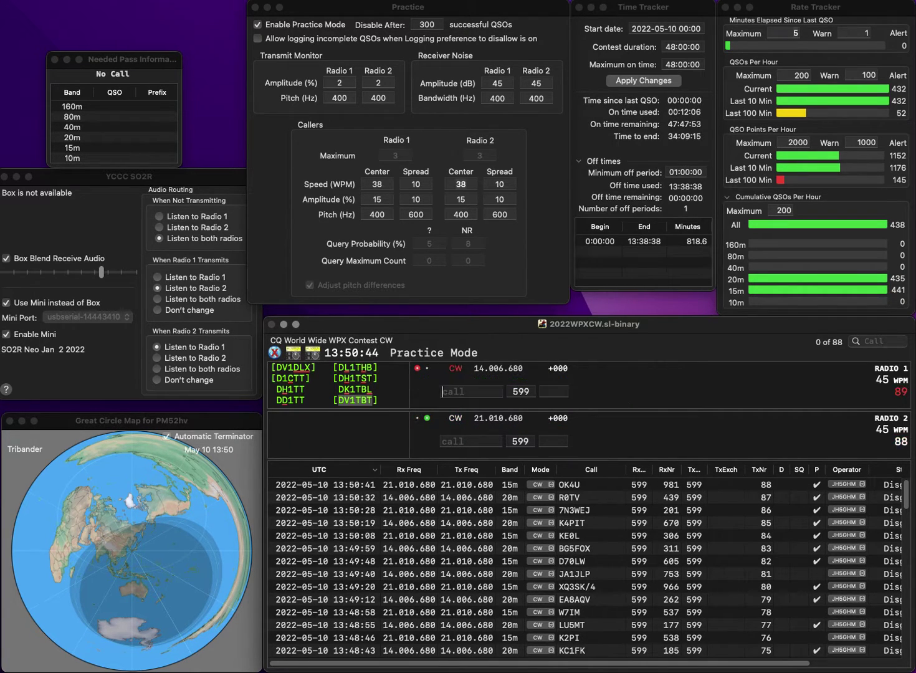
Work K3NO and AC2C, logging received serials 811 and 42
text(K3NO)
key(Return)
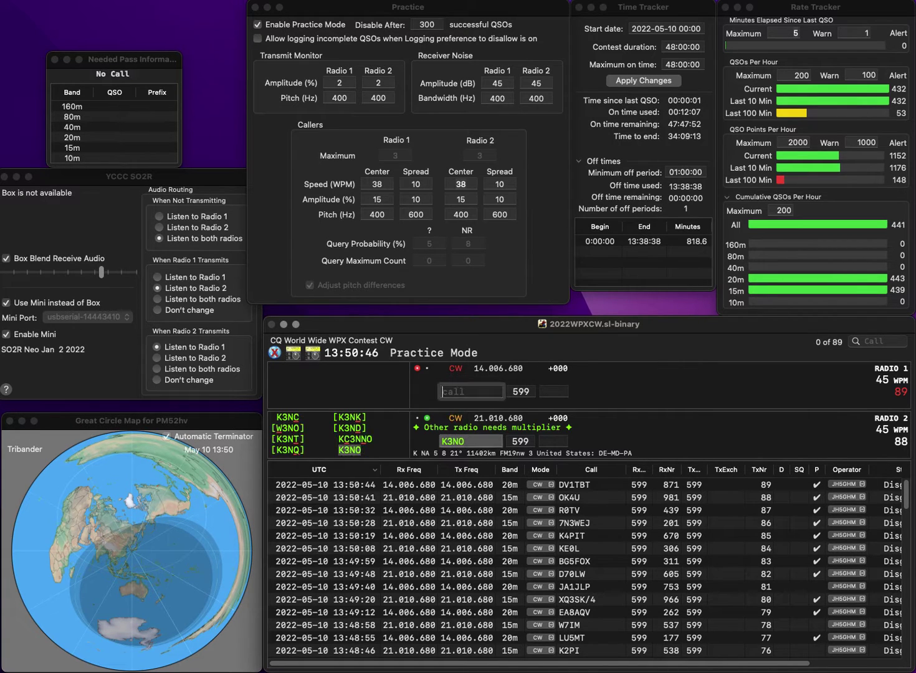
text(AC)
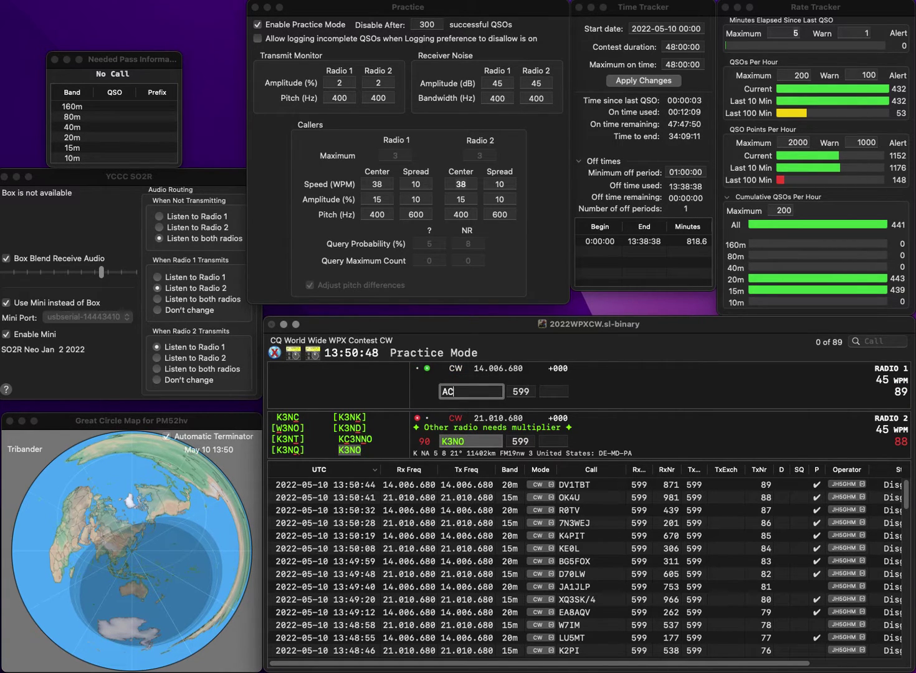
text(2C)
key(Return)
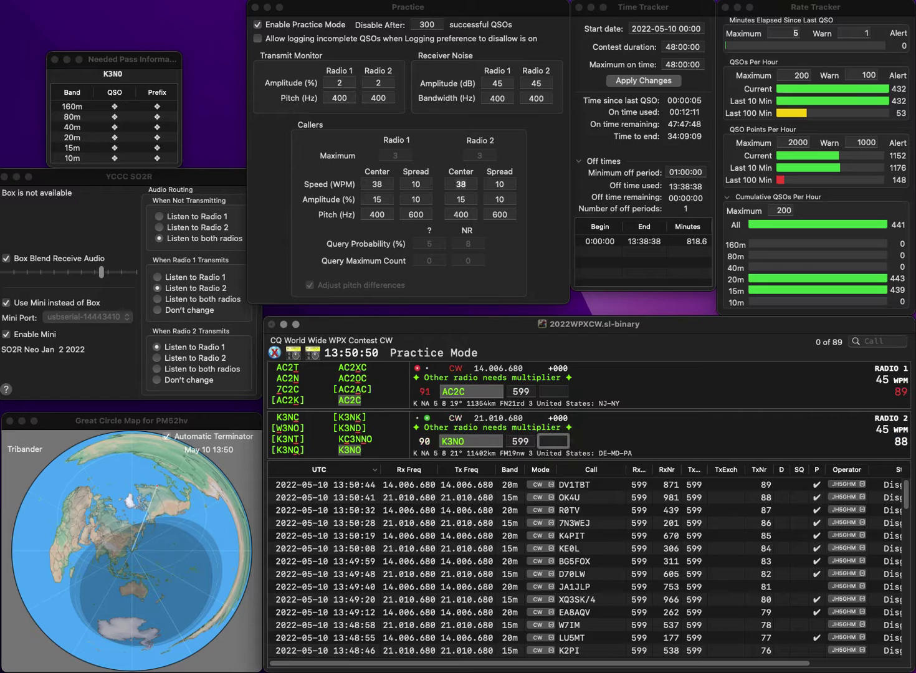
text(811)
key(Return)
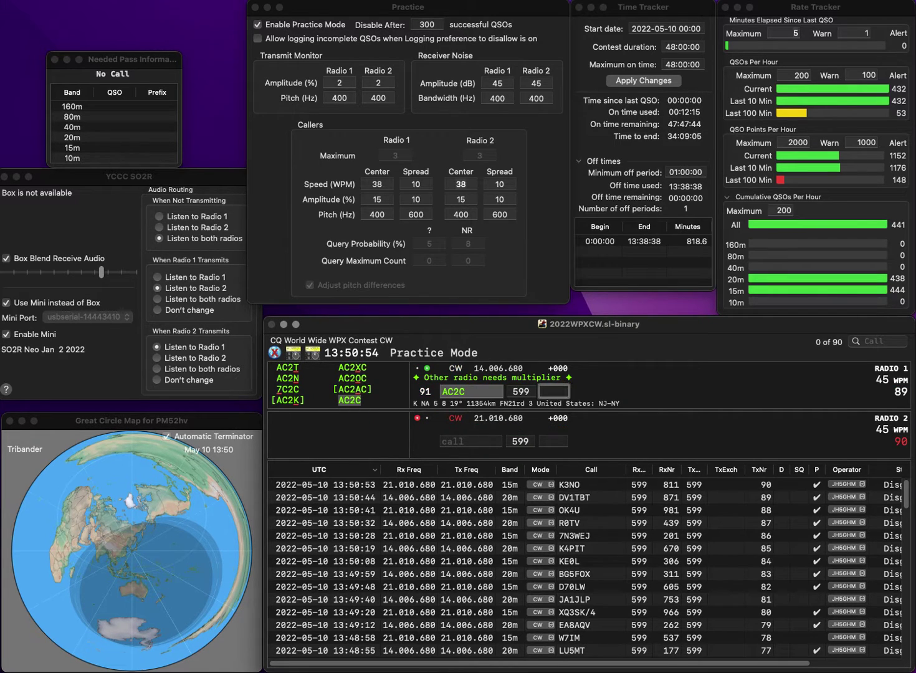
text(42)
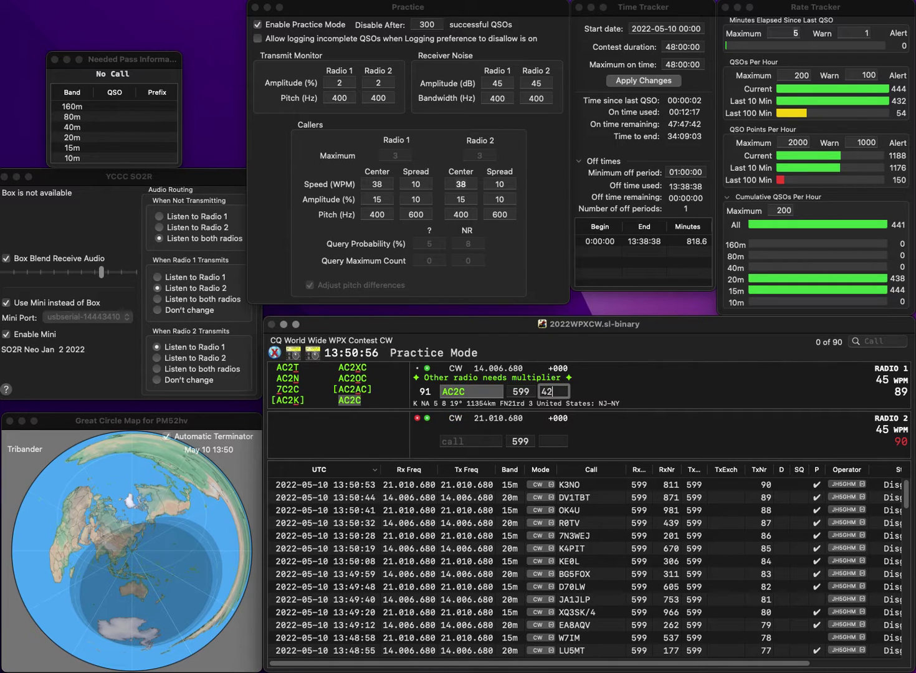
key(Return)
text(AC0DA)
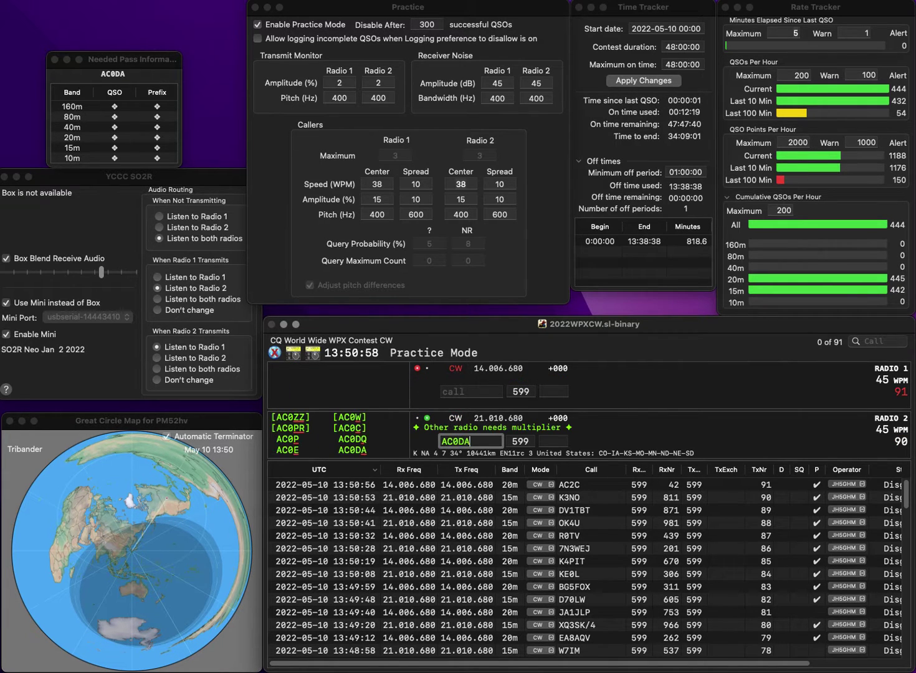
key(Return)
text(DL)
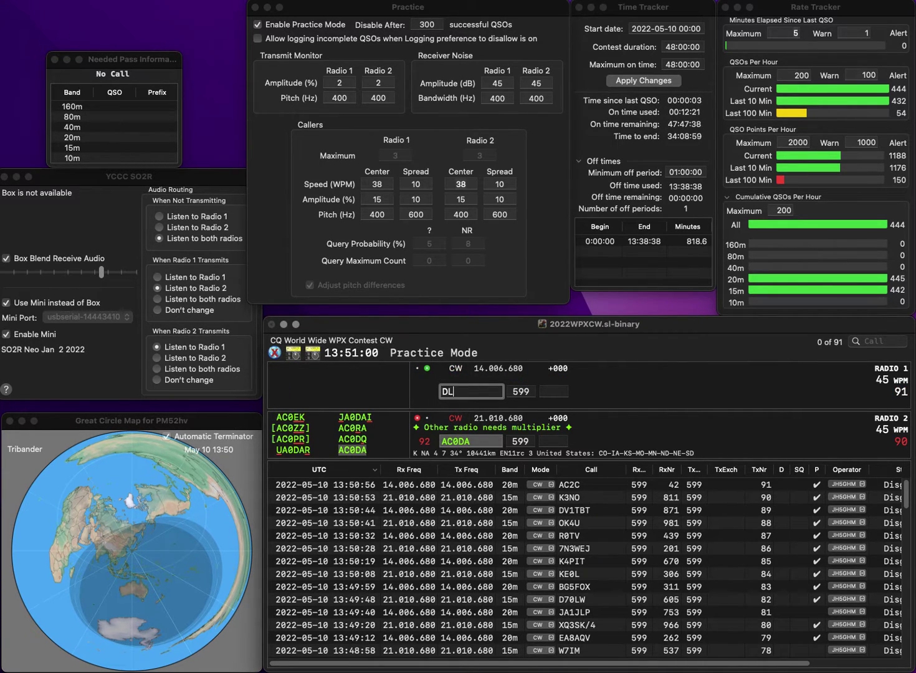
text(4DBI)
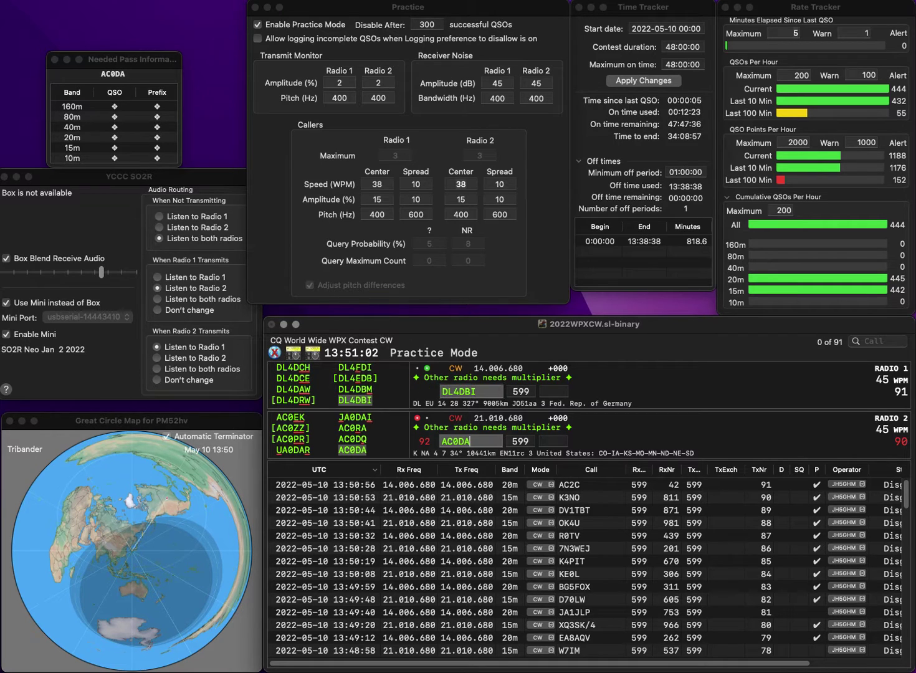
key(Return)
text(2)
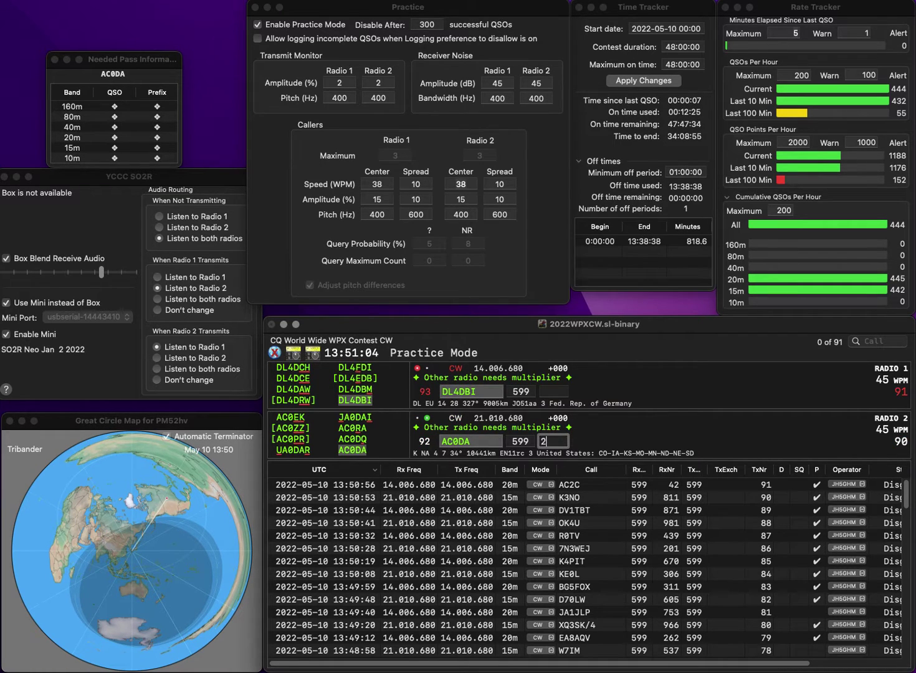
text(66)
key(Return)
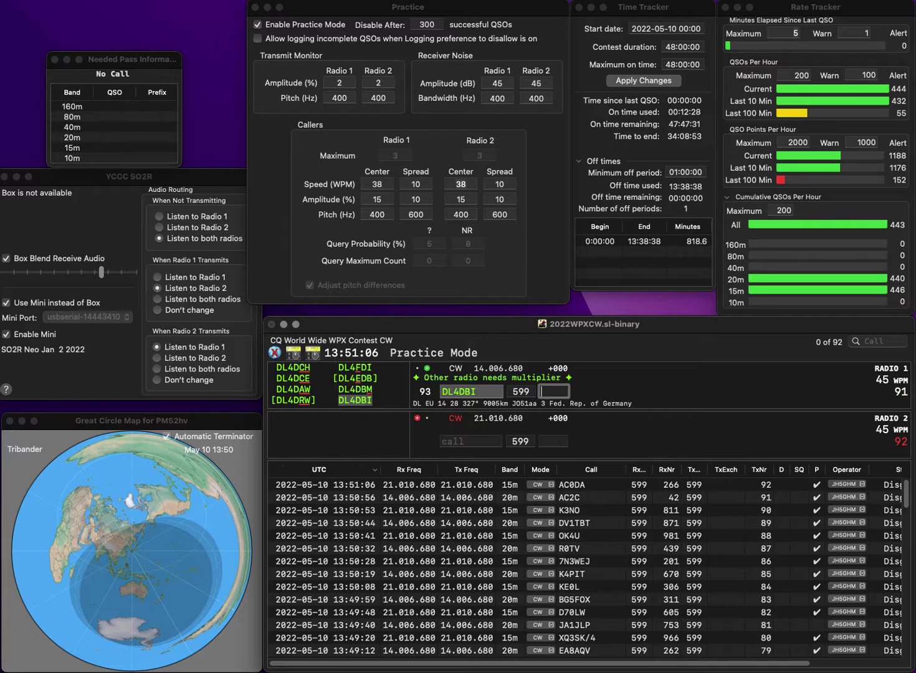
text(566)
key(Return)
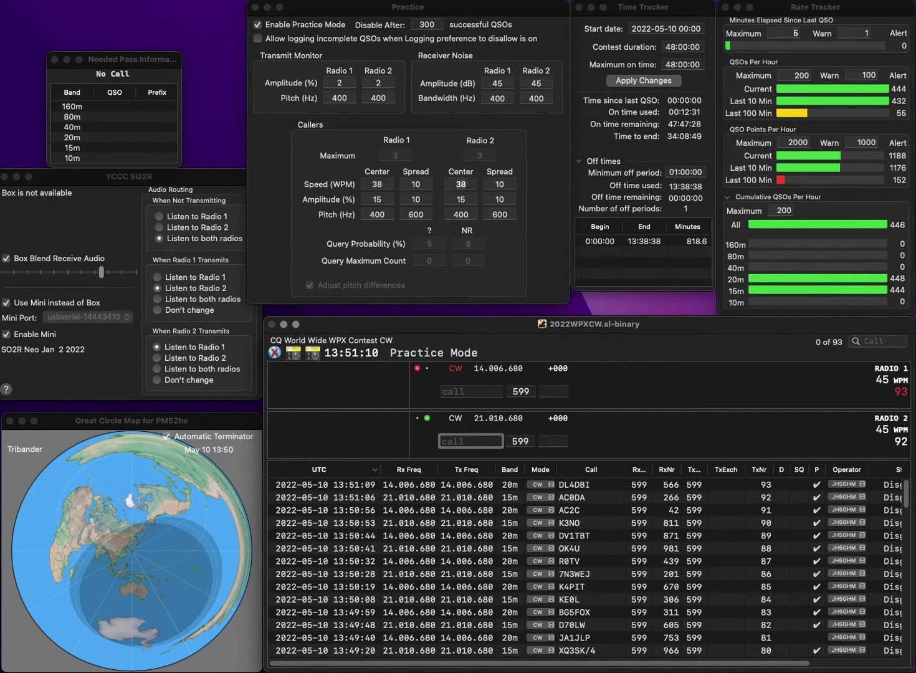
text(0GNZ)
key(Home)
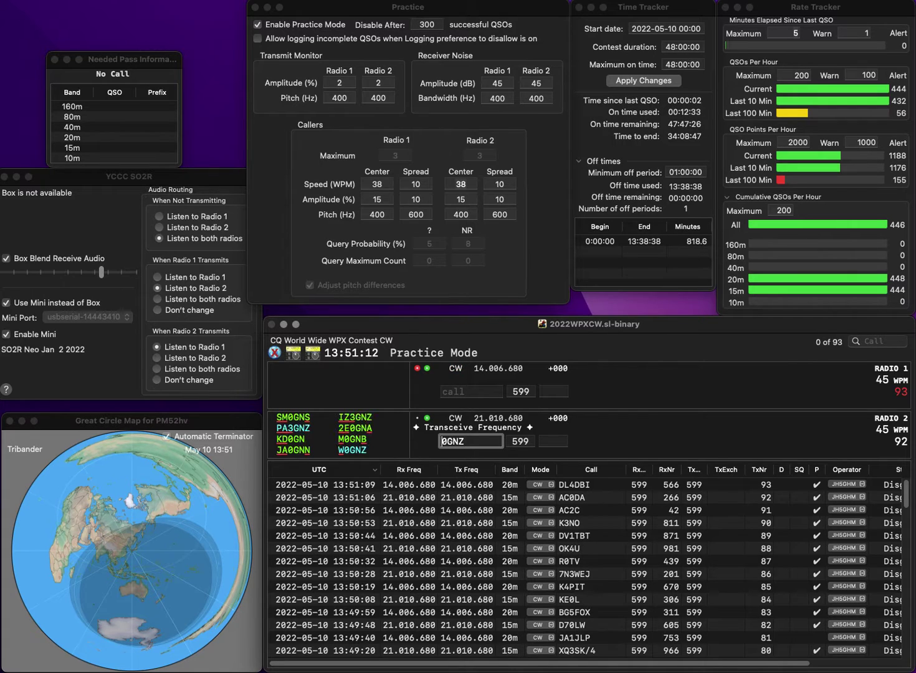
text(W)
key(Return)
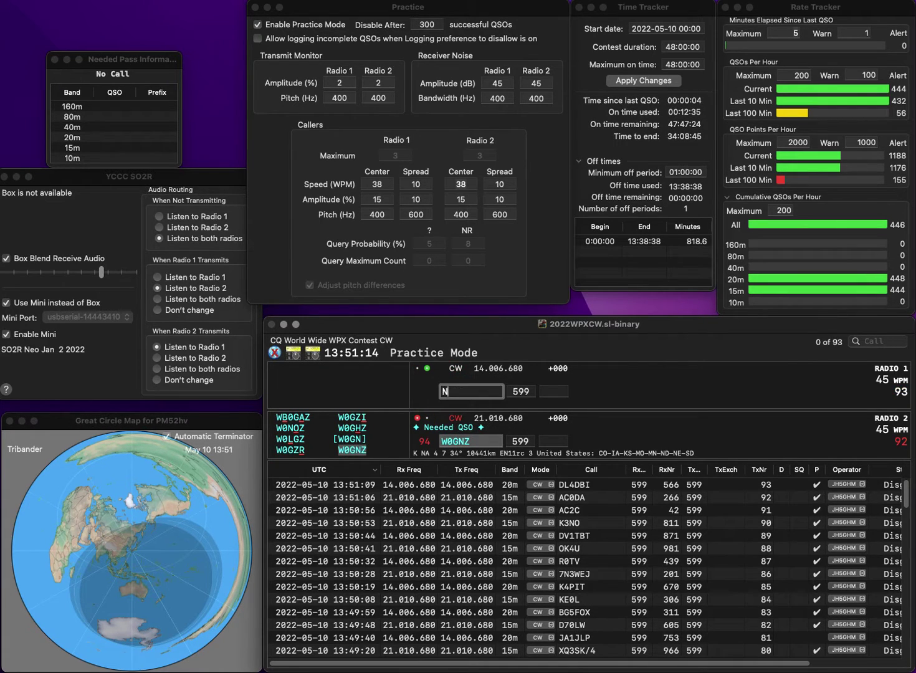
text(NC6A)
key(Return)
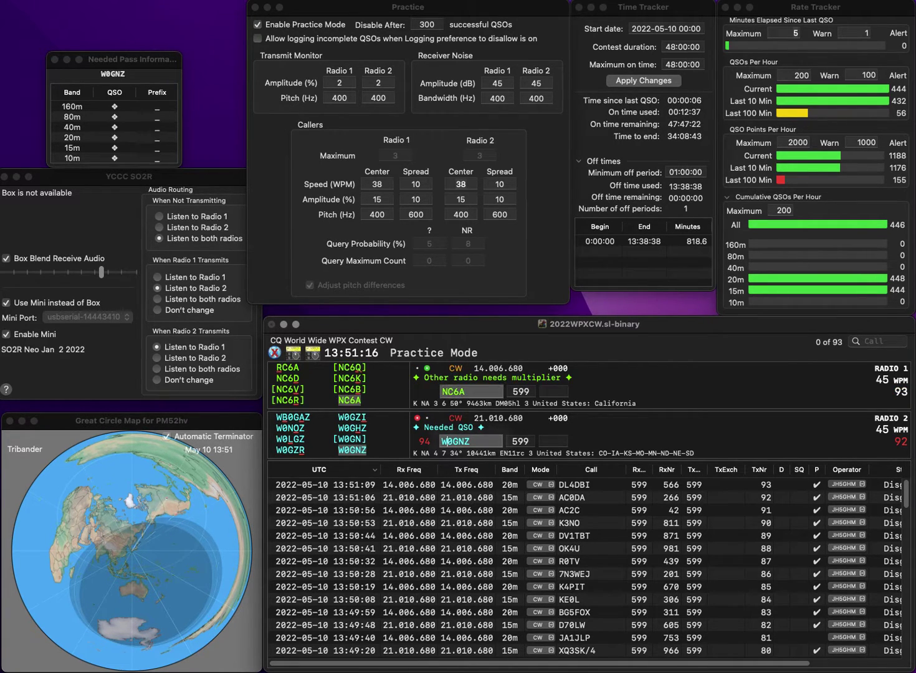
key(space)
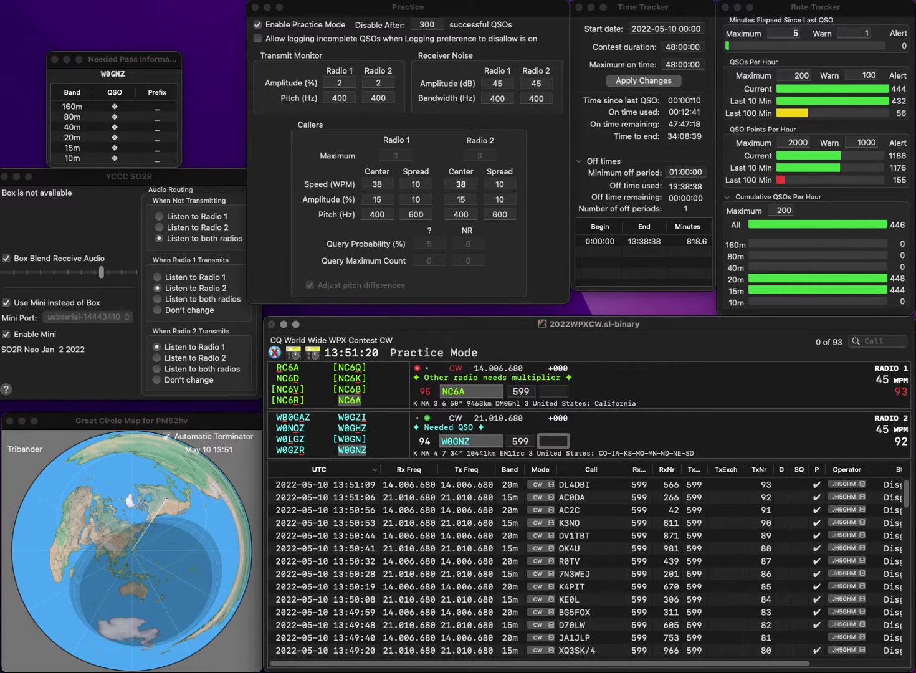
text(15)
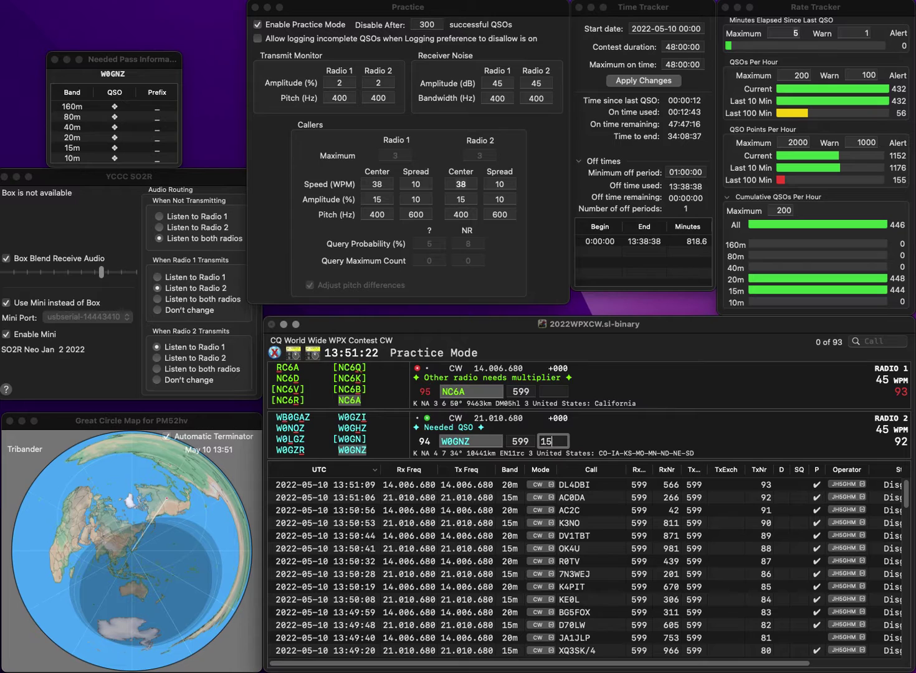
key(Return)
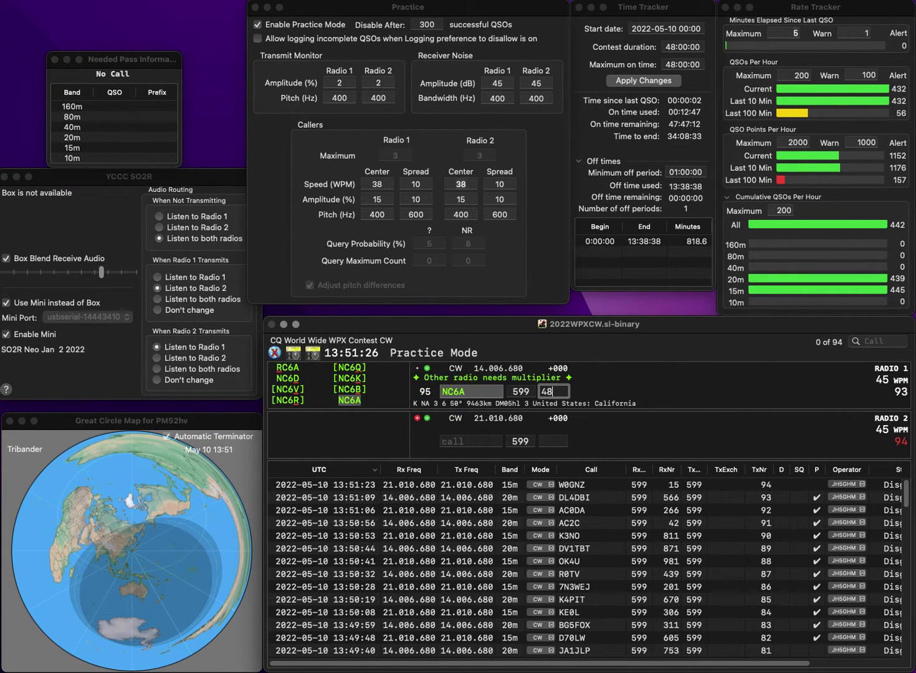
text(5)
key(Return)
text(W0OPW)
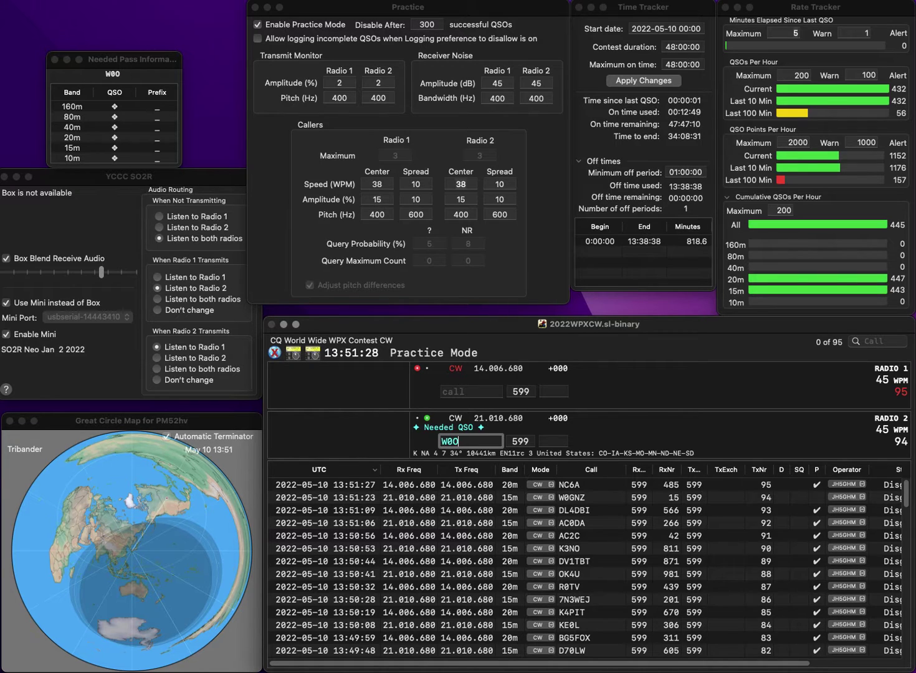
key(Return)
text(HB9SR)
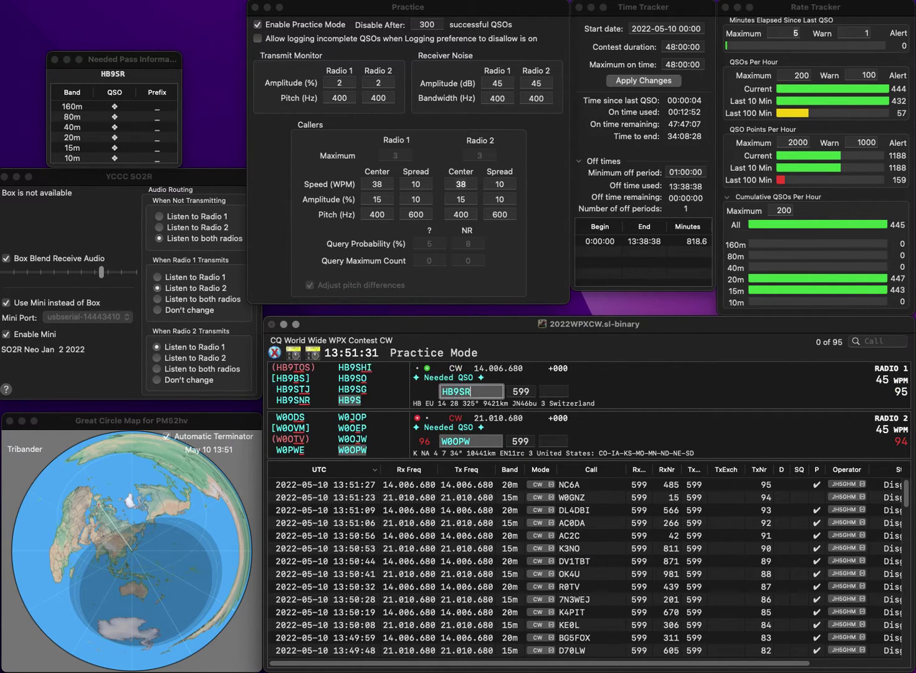
key(Return)
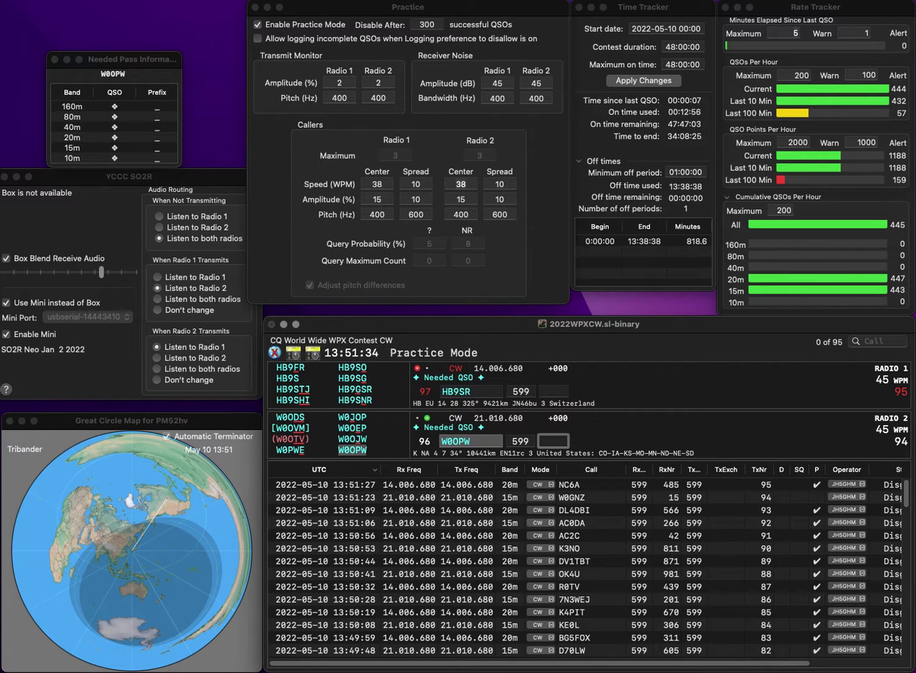
text(615)
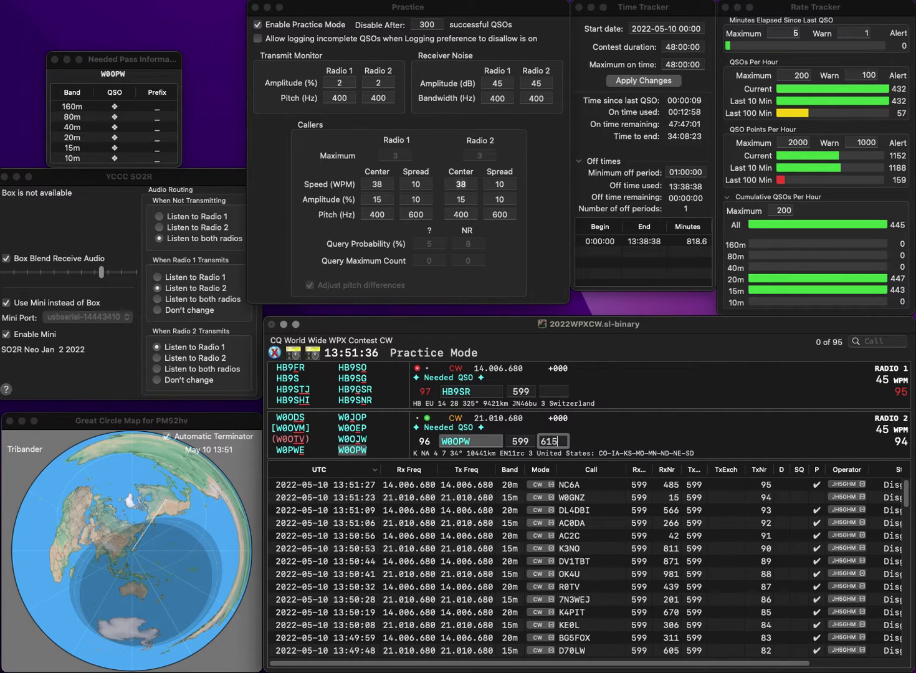
key(Return)
text(H)
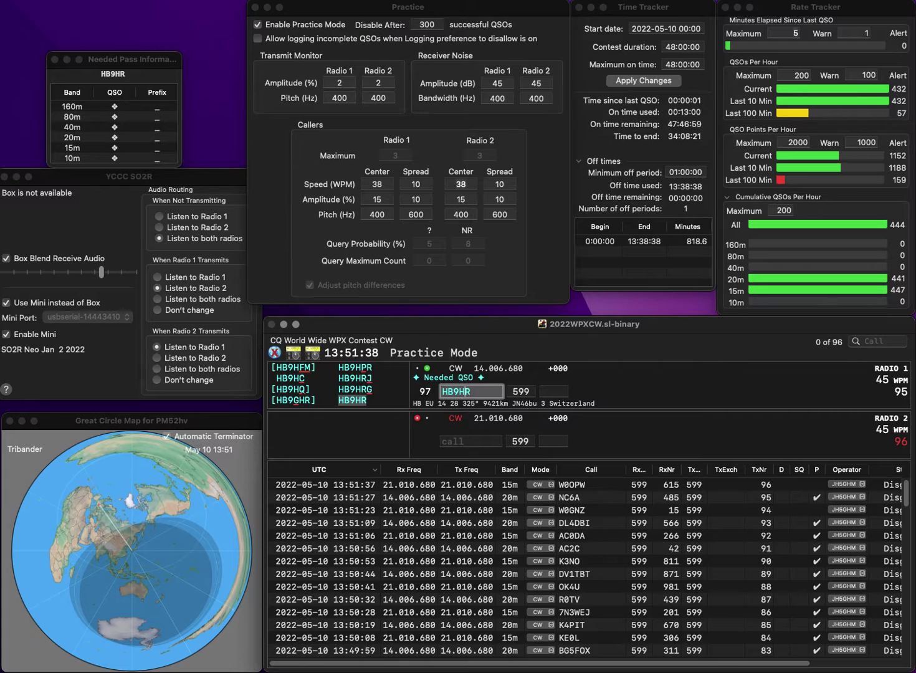
key(Return)
text(K)
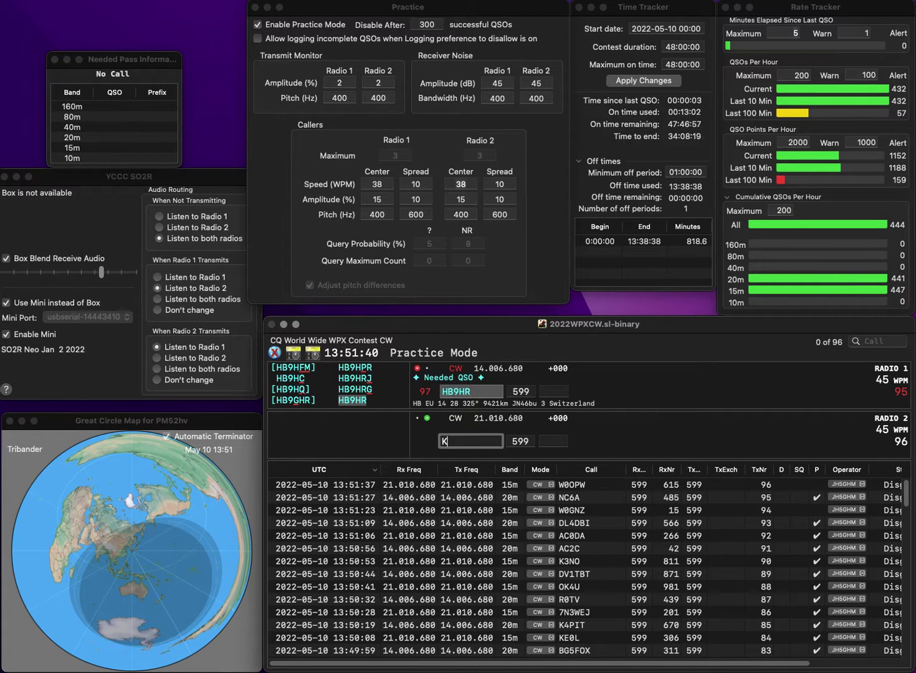
text(3ZXZ)
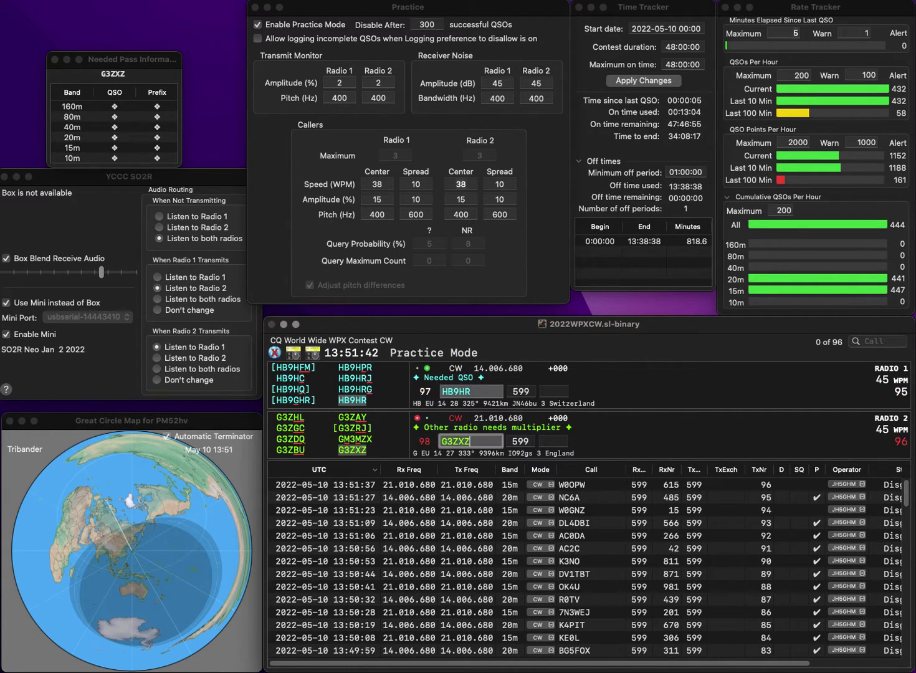
key(Return)
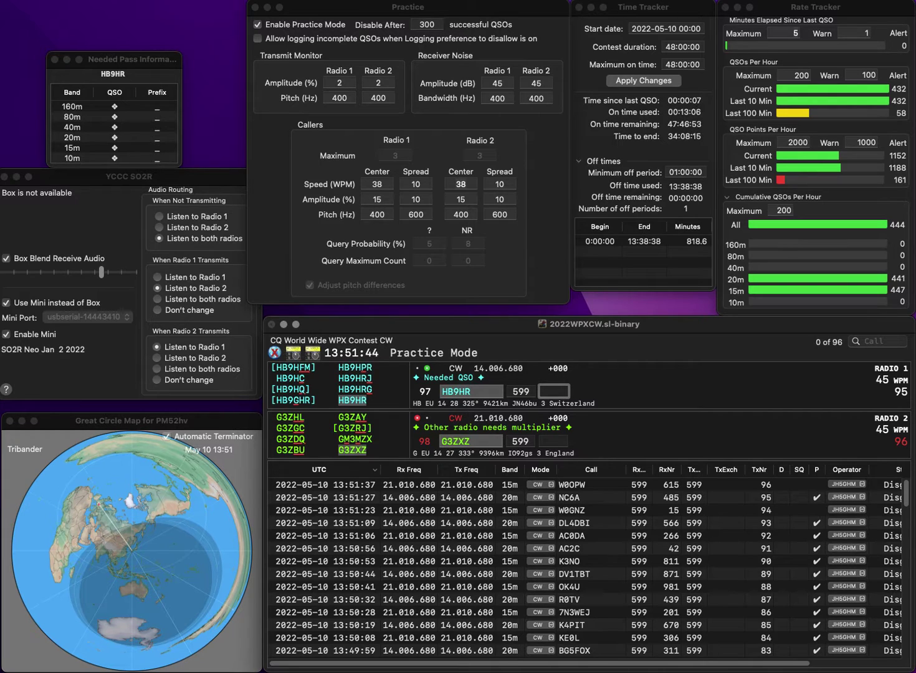
text(191)
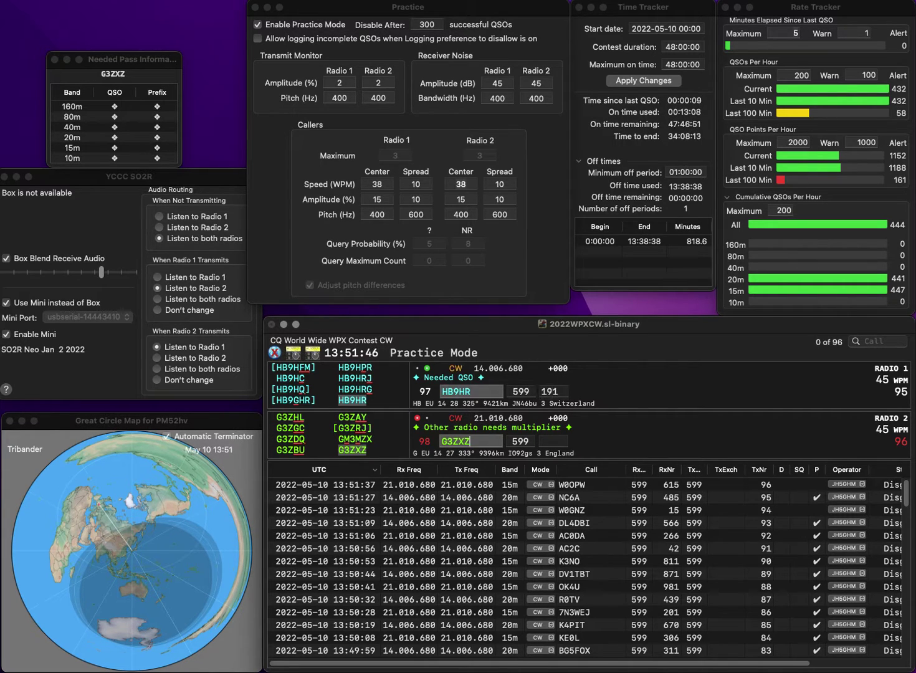
key(Return)
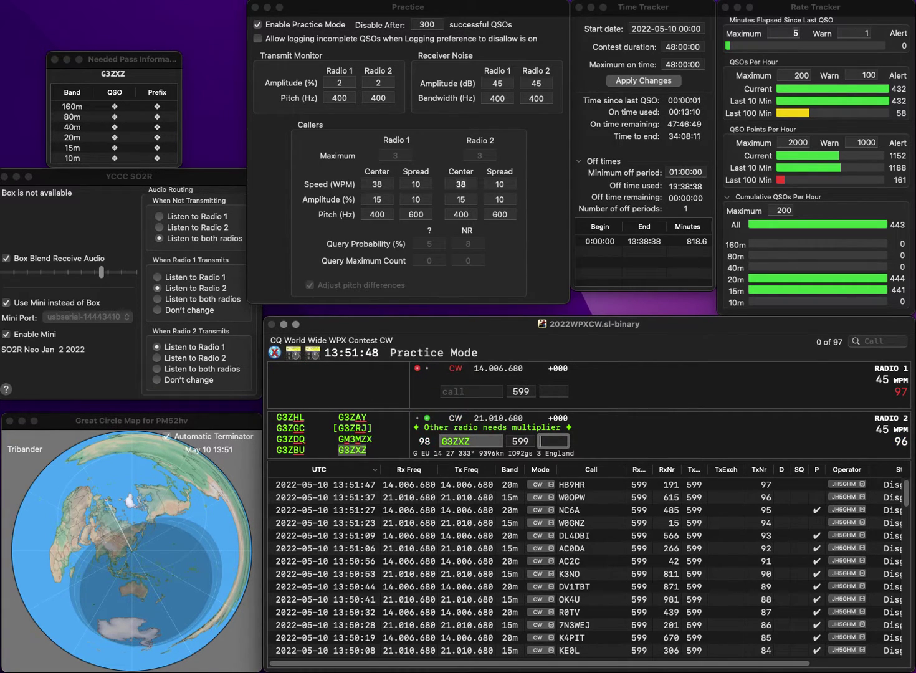
text(57)
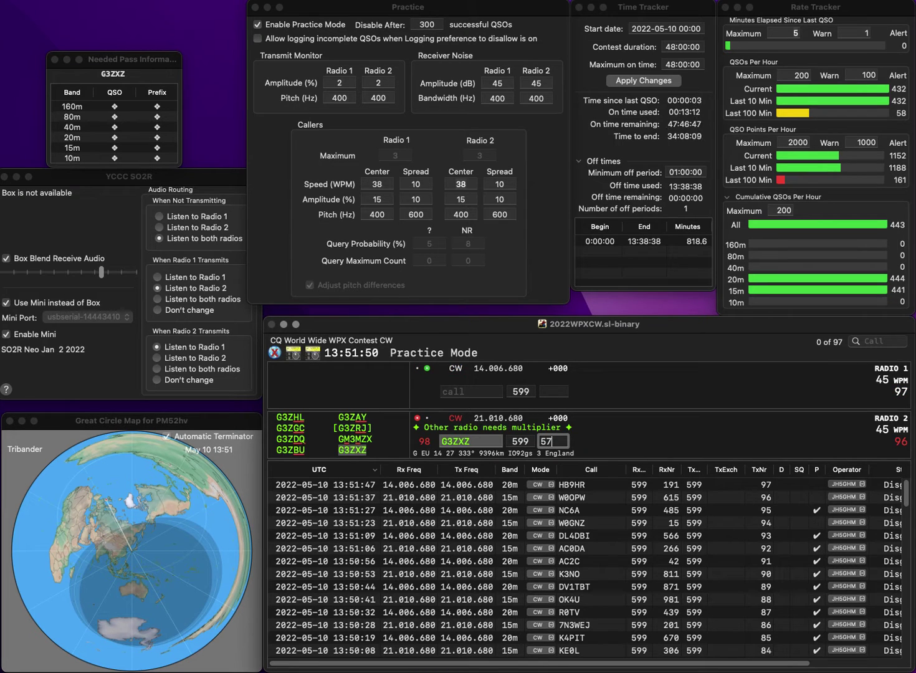
text(0)
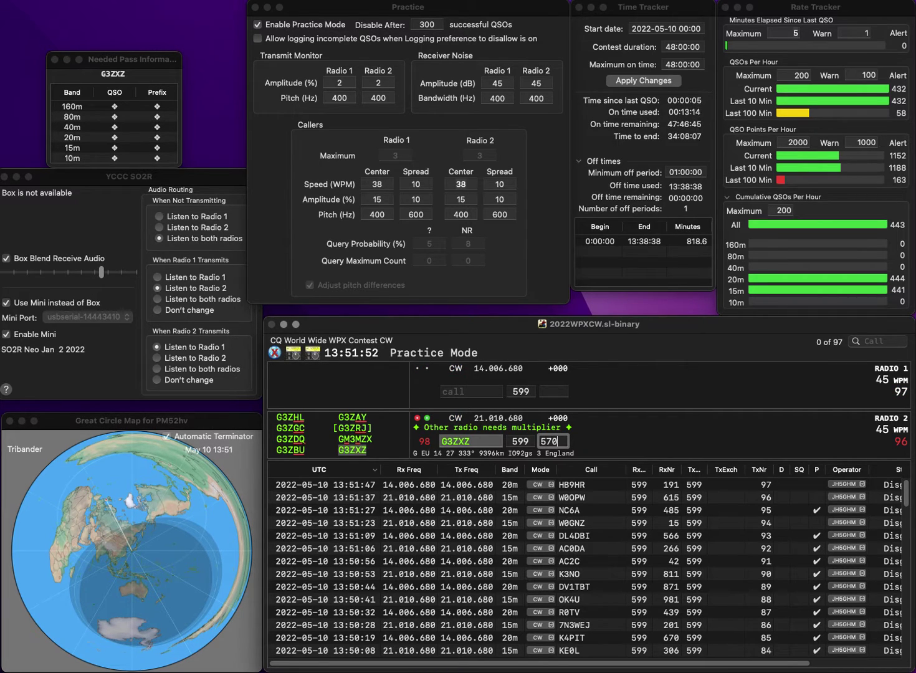
key(Return)
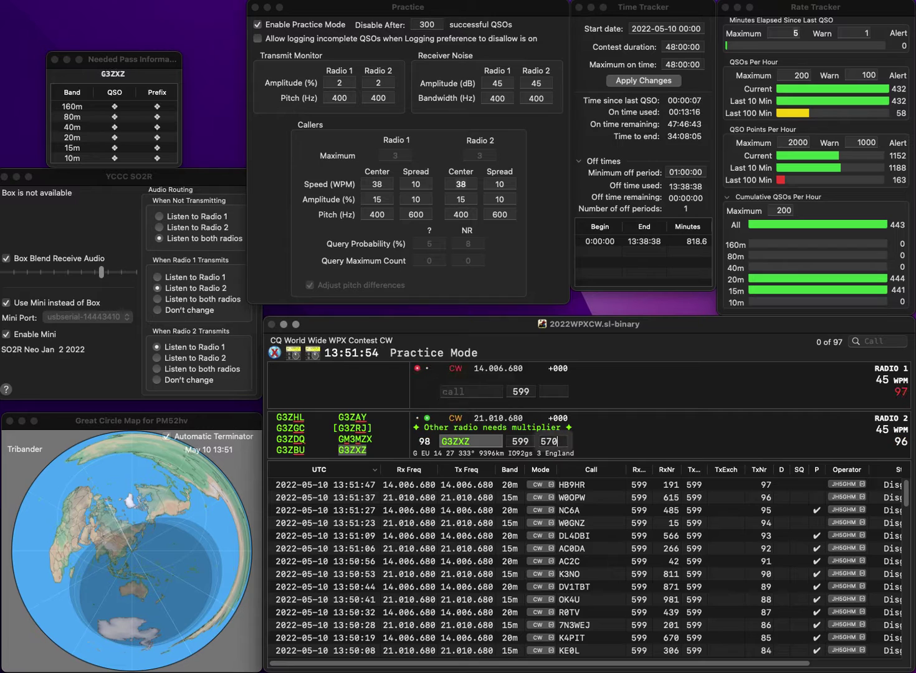
key(Return)
text(YD)
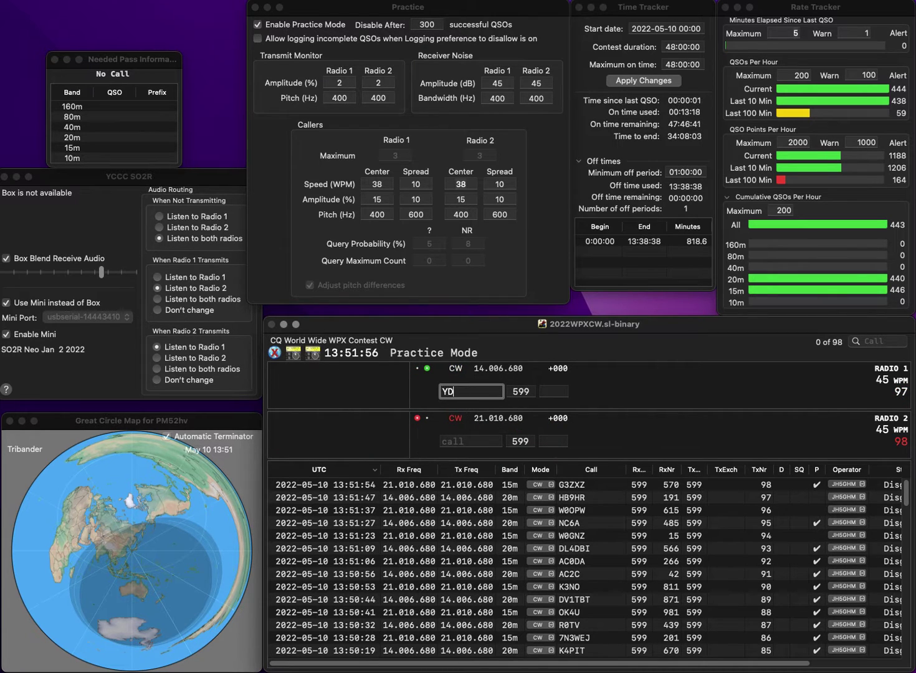
text(3GFO)
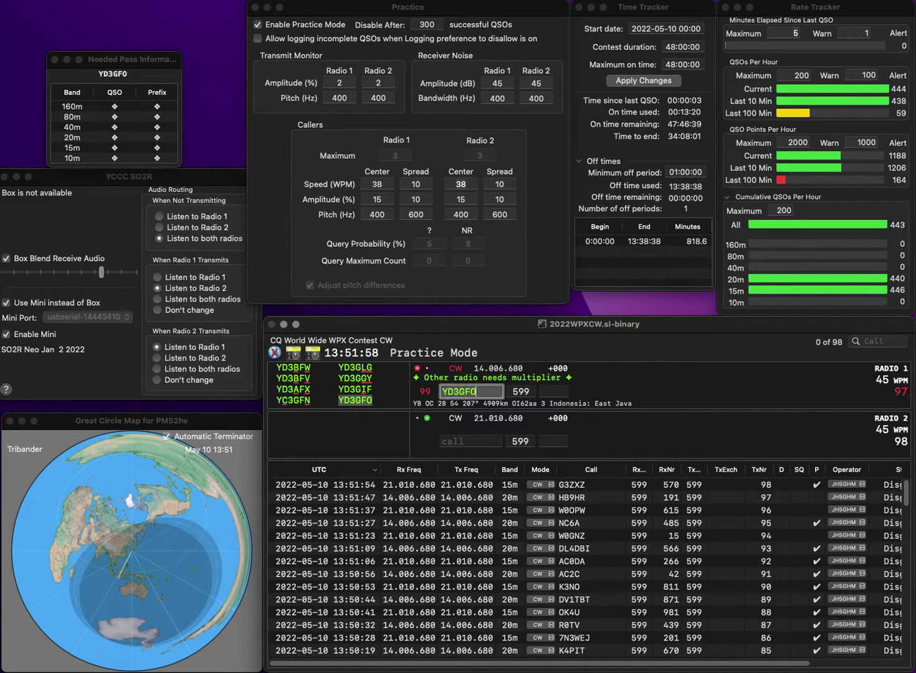
key(Return)
text(K6O)
text(WS)
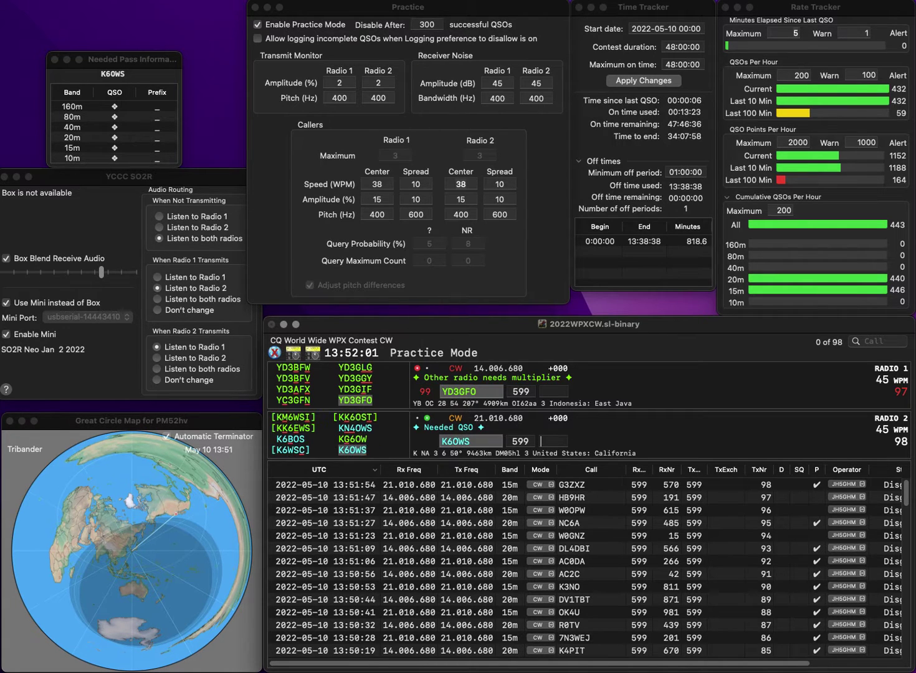
key(Return)
key(space)
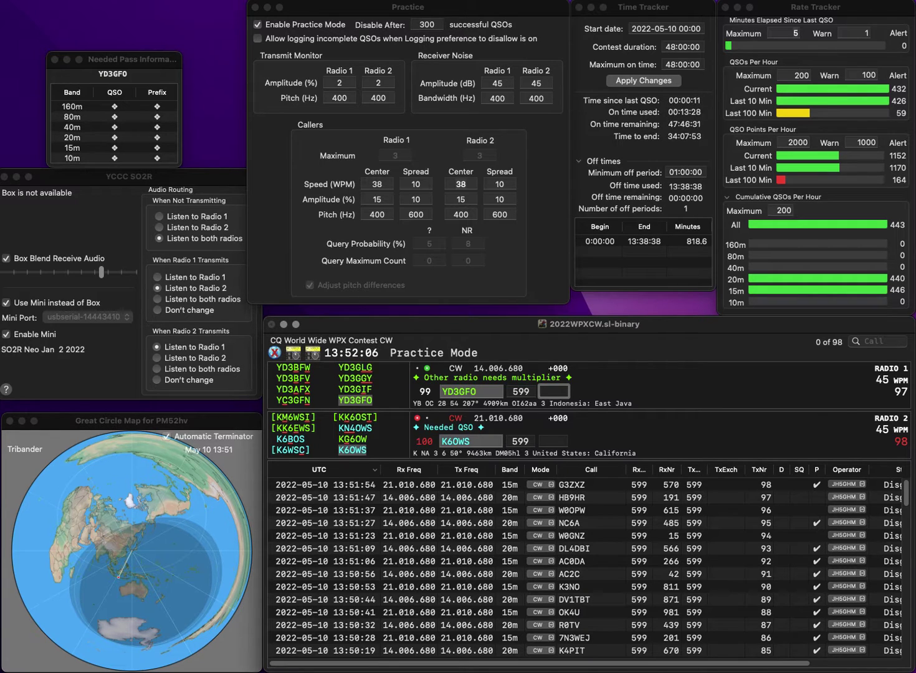
text(84)
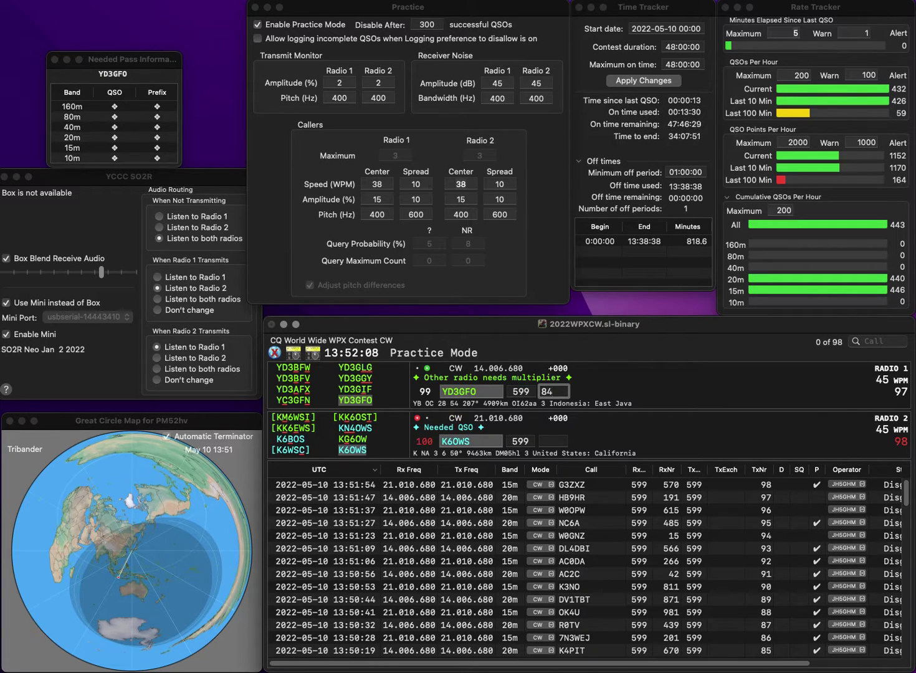
text(9)
key(Return)
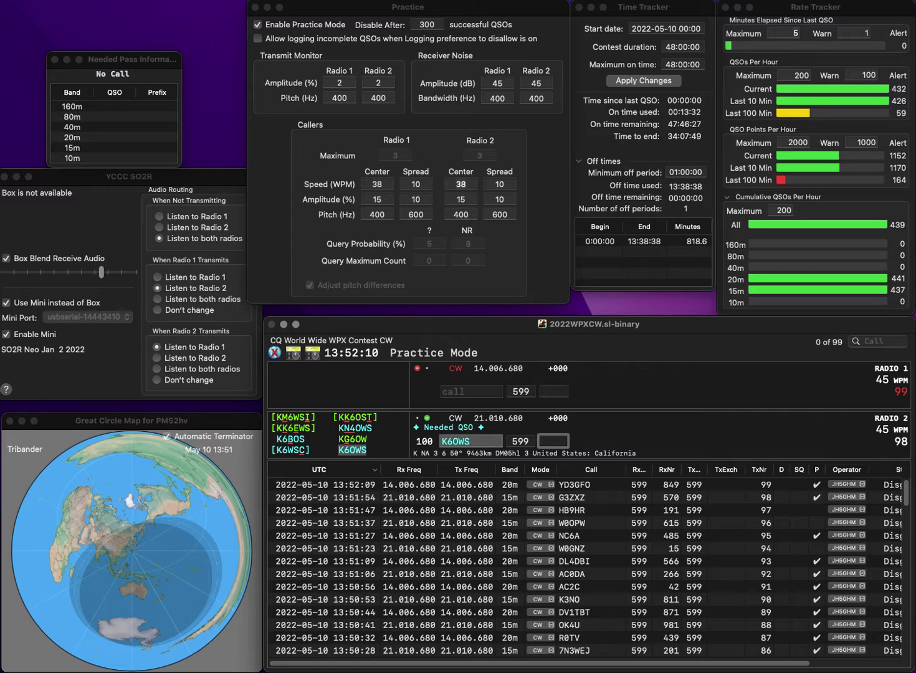
text(87)
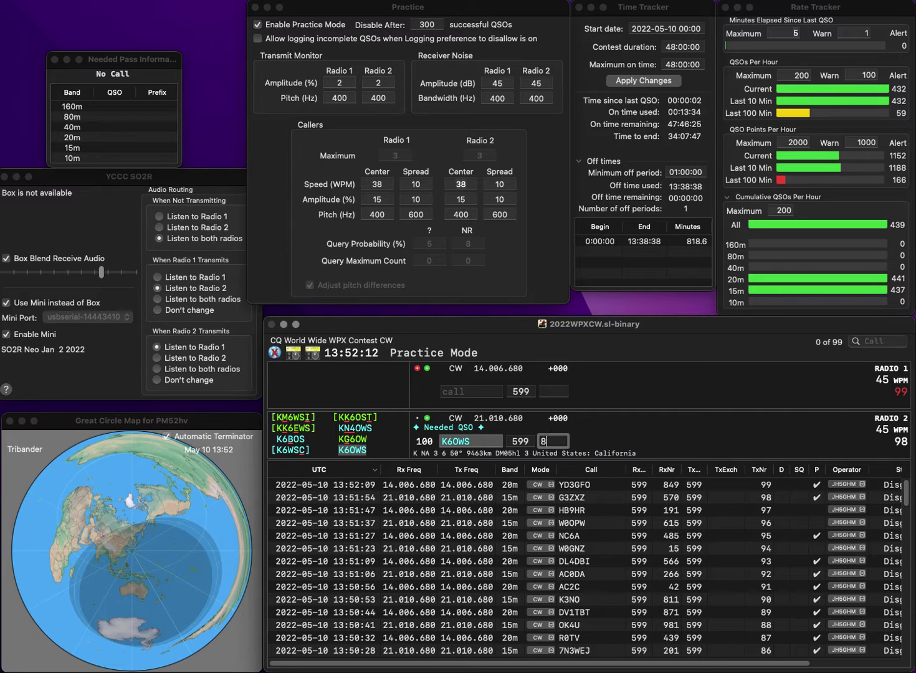
key(Return)
text(DG7CF)
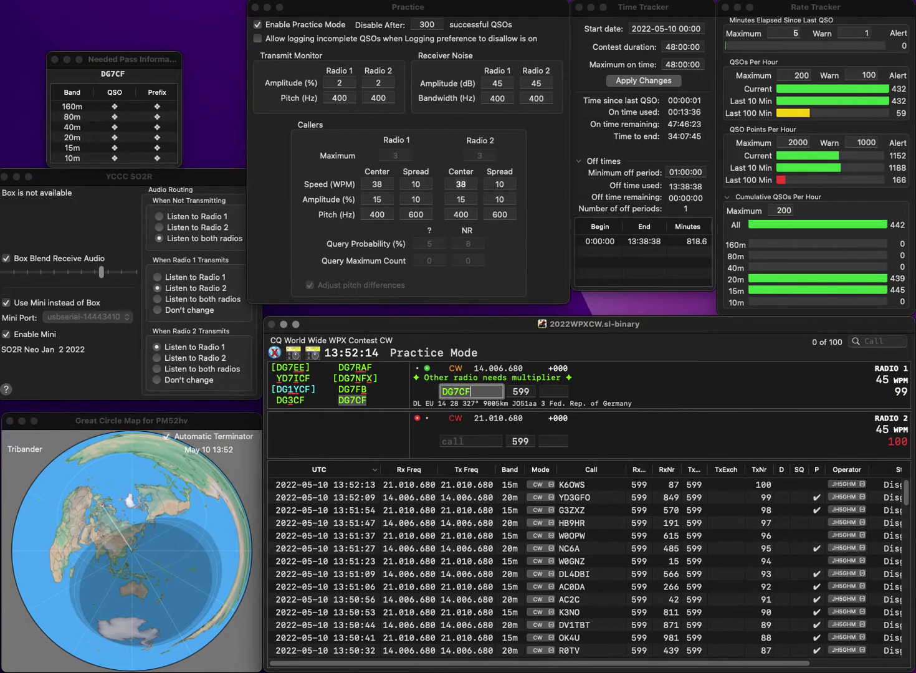
key(Return)
text(ON4ANE)
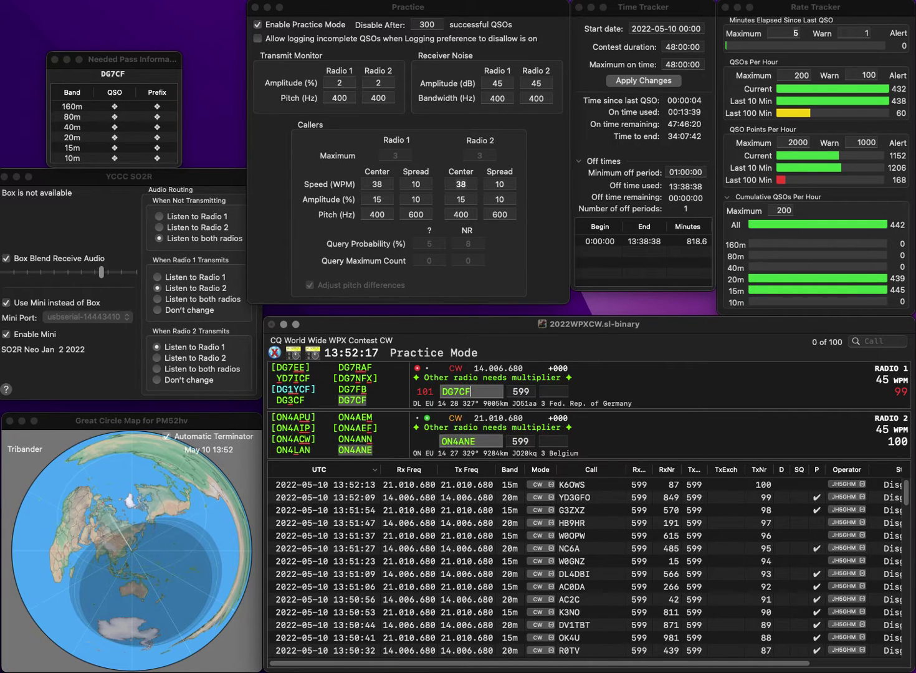
key(space)
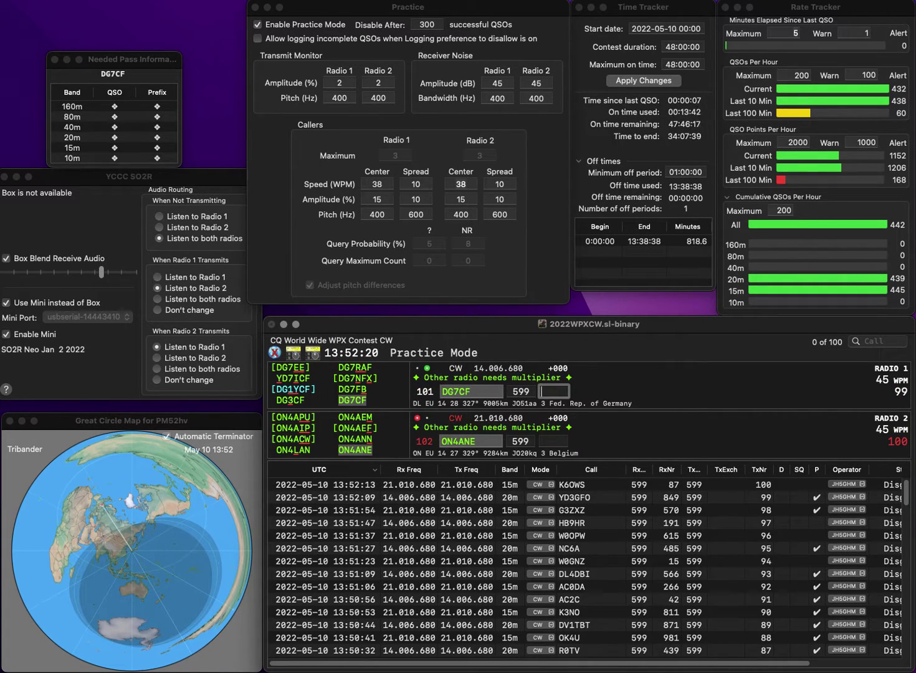
text(676)
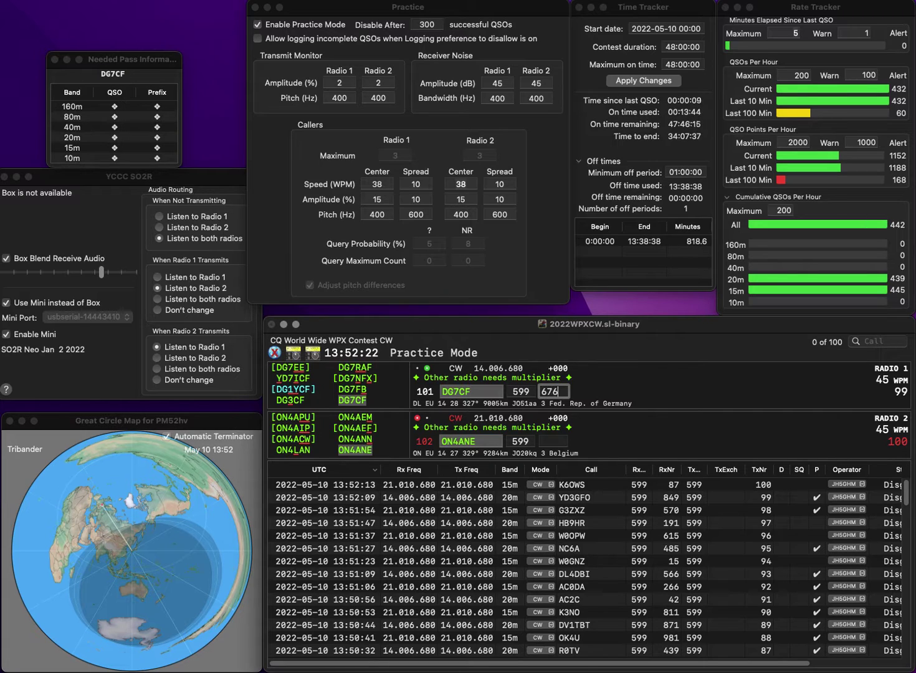
key(Return)
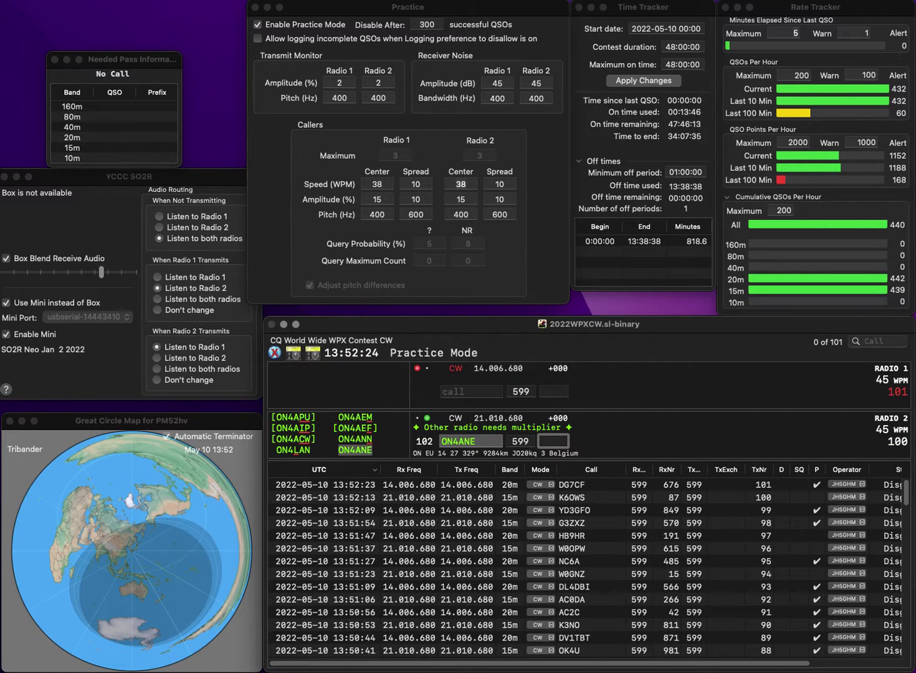
text(168)
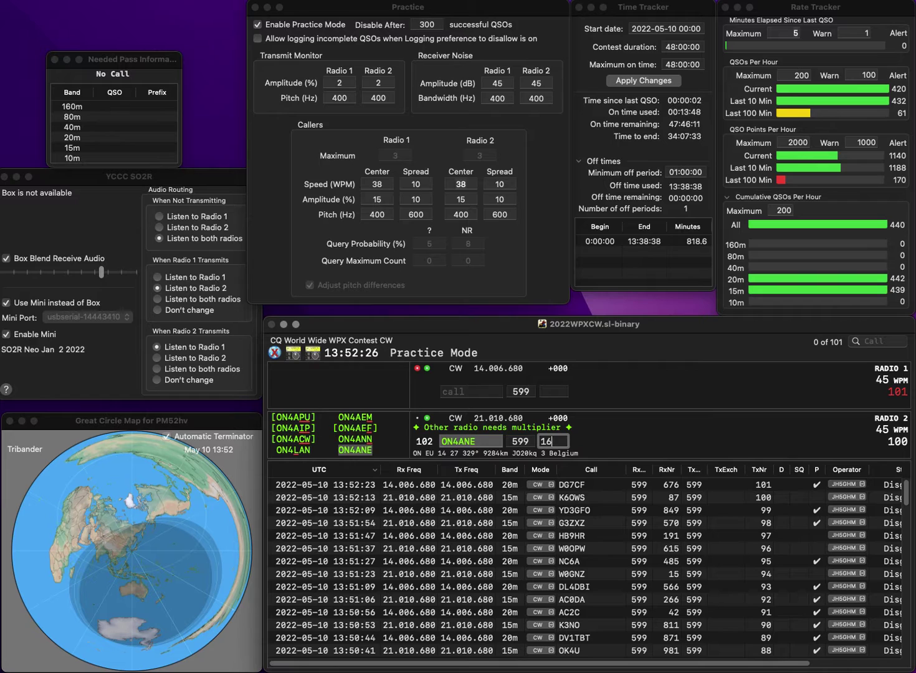
key(Return)
Work JA1PCM and K0SX (completing the partial call), logging exchanges 363 and 659
text(JA1)
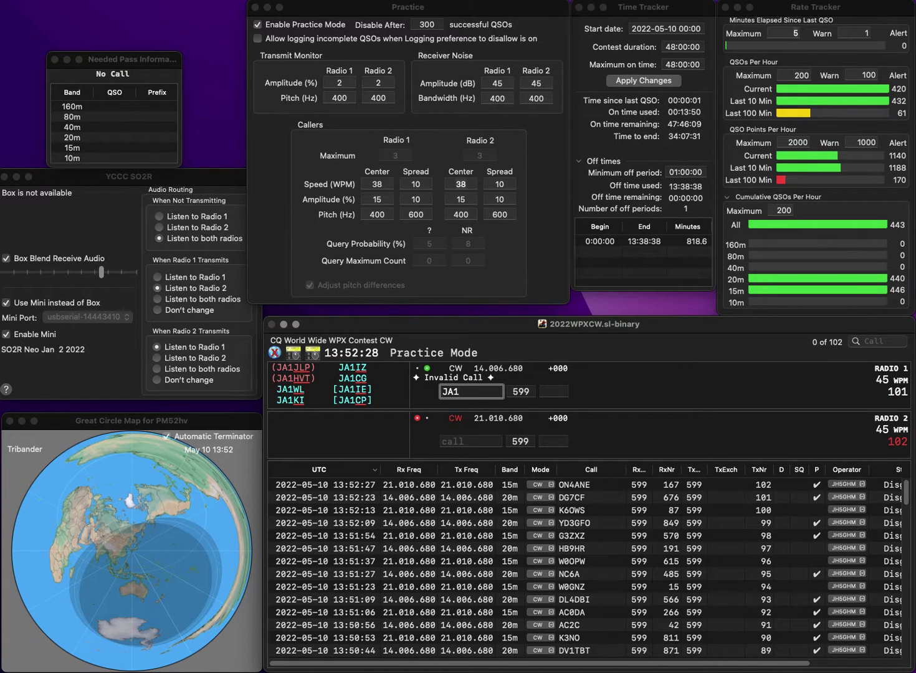
text(PCM)
key(Return)
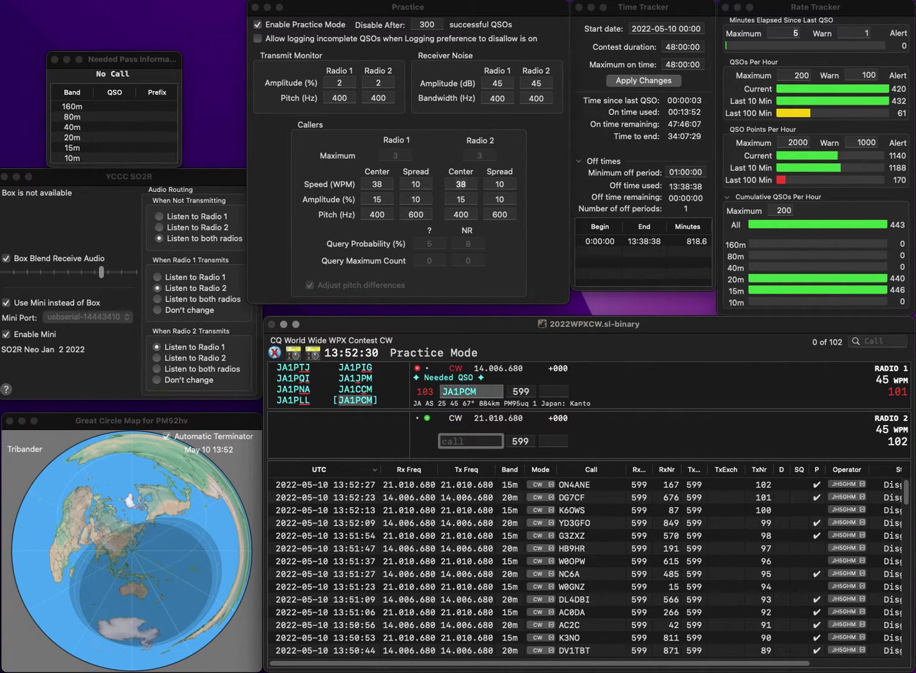
text(0SX)
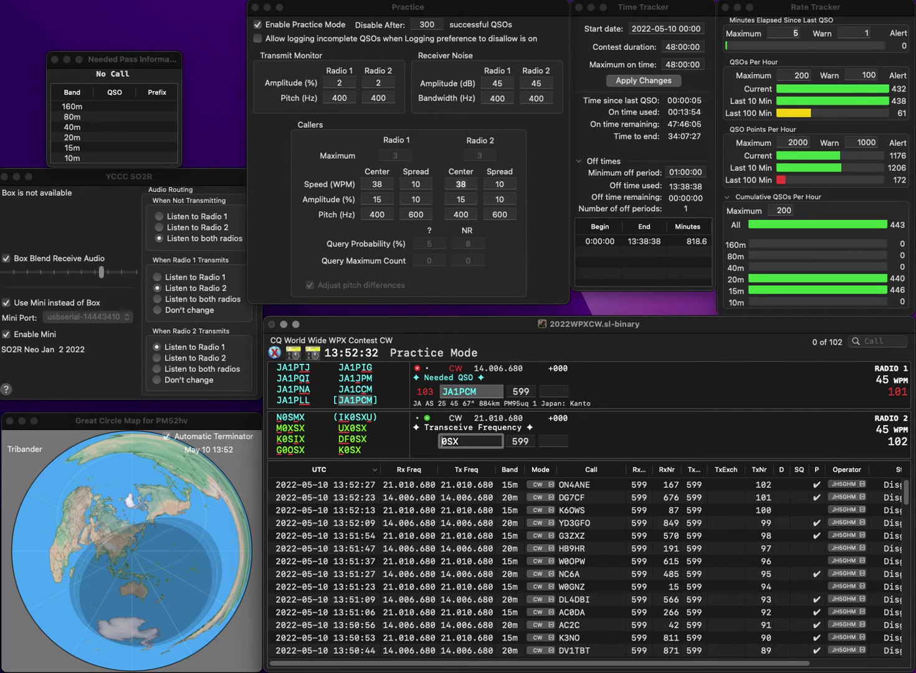
key(Home)
text(K)
key(Return)
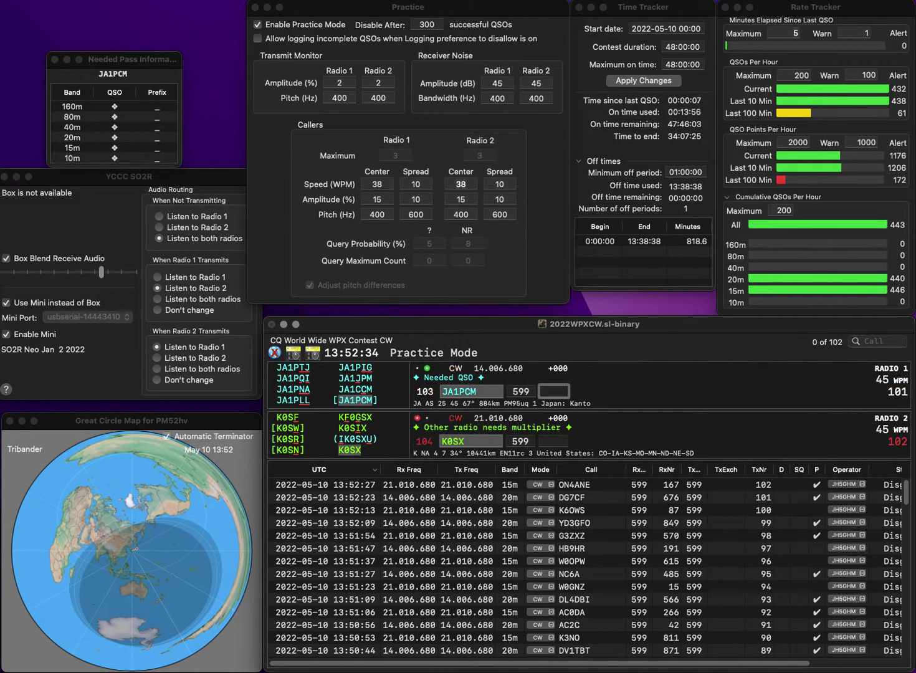
text(3)
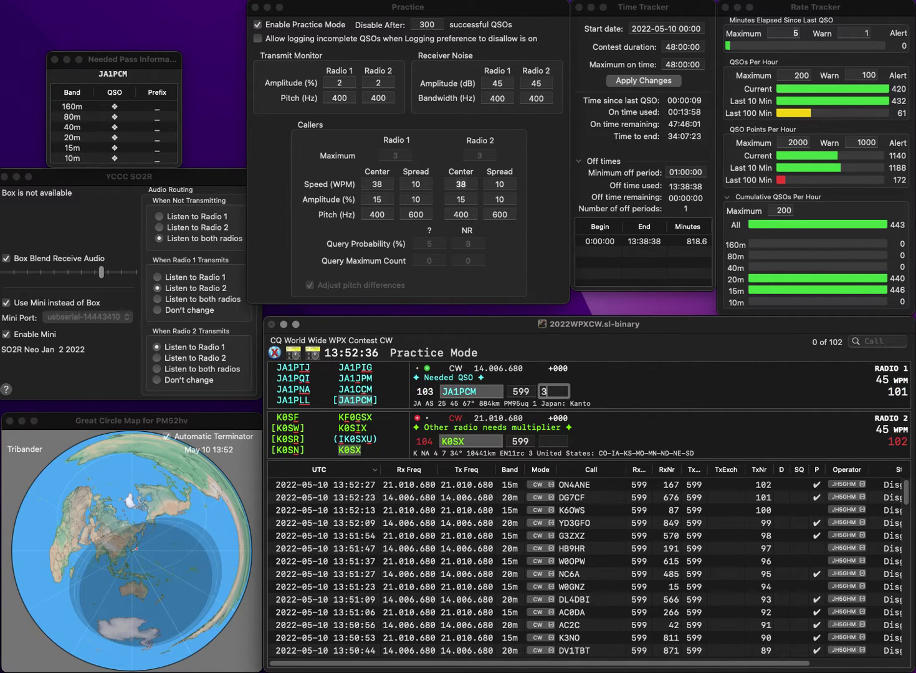
text(63)
key(Return)
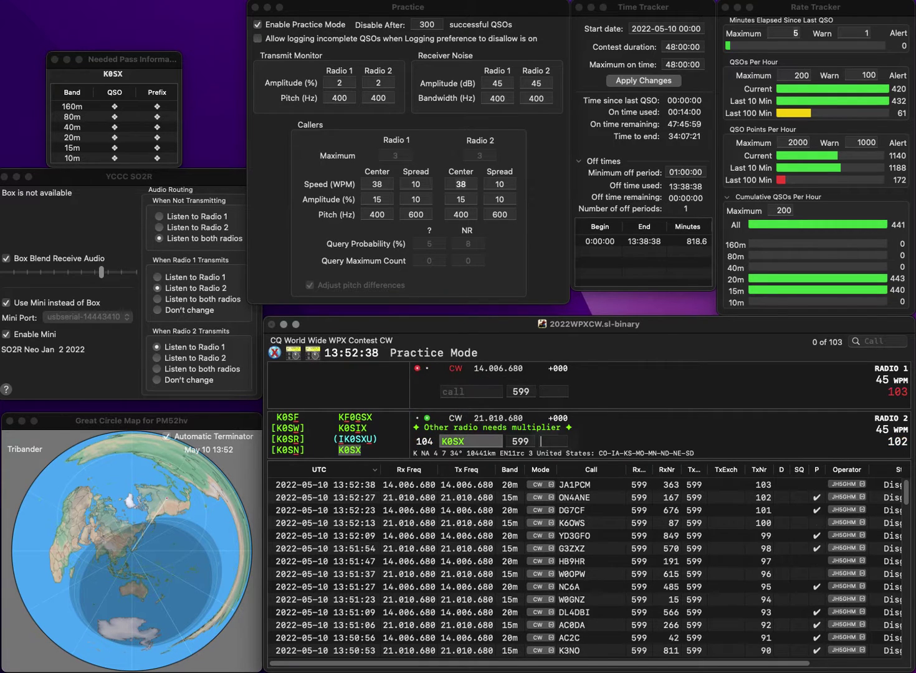
text(65)
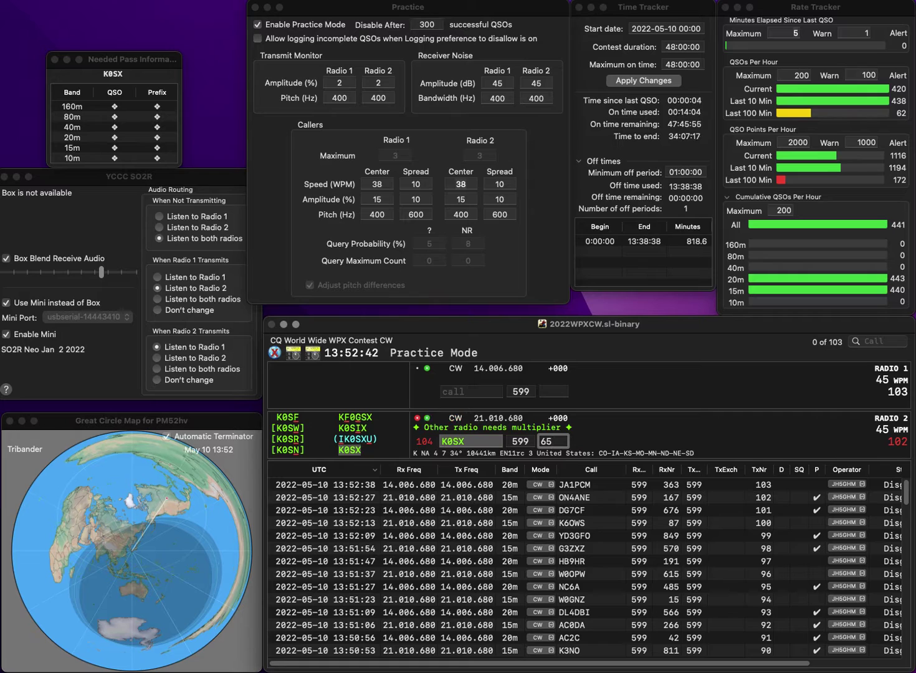
text(9)
key(Return)
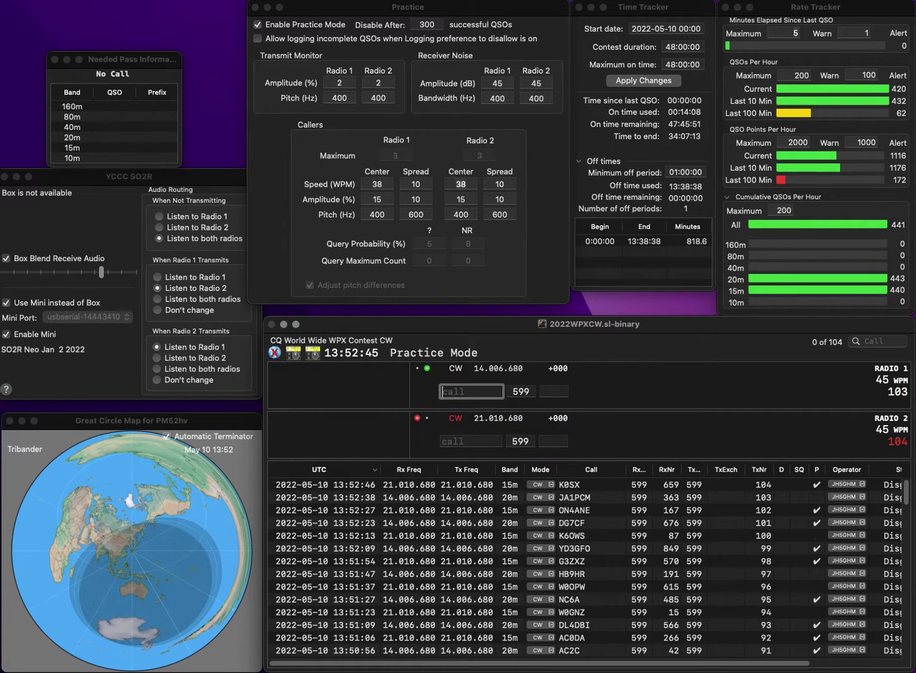
text(SQ7)
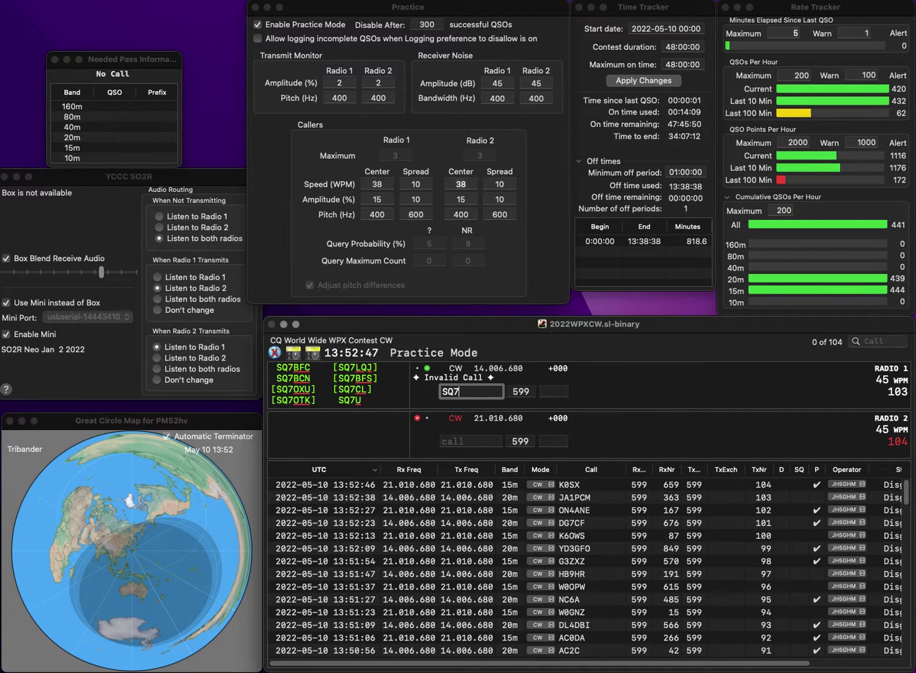
text(DTY)
key(Return)
text(5)
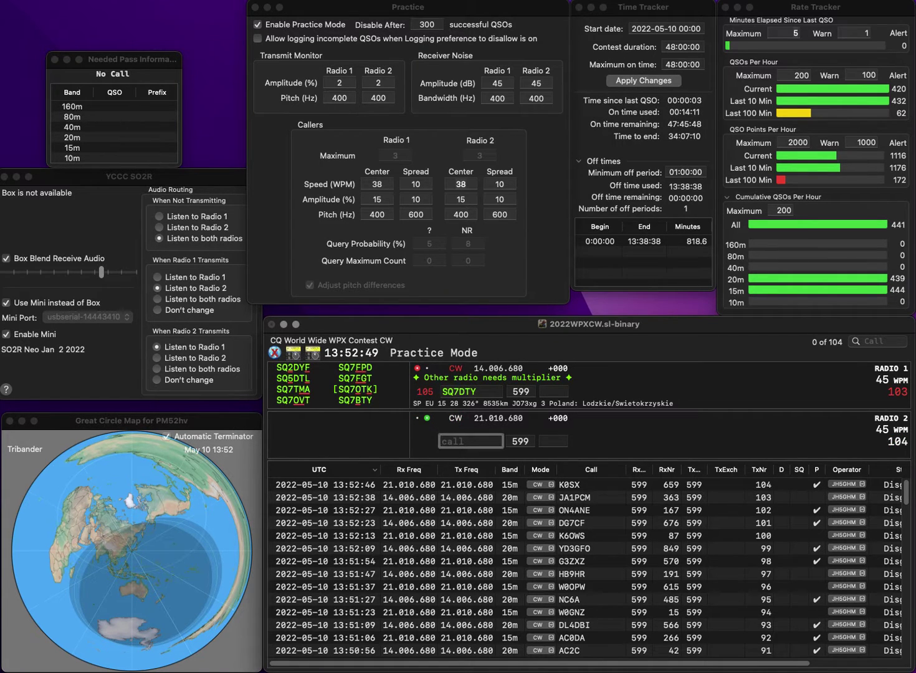
text(YB)
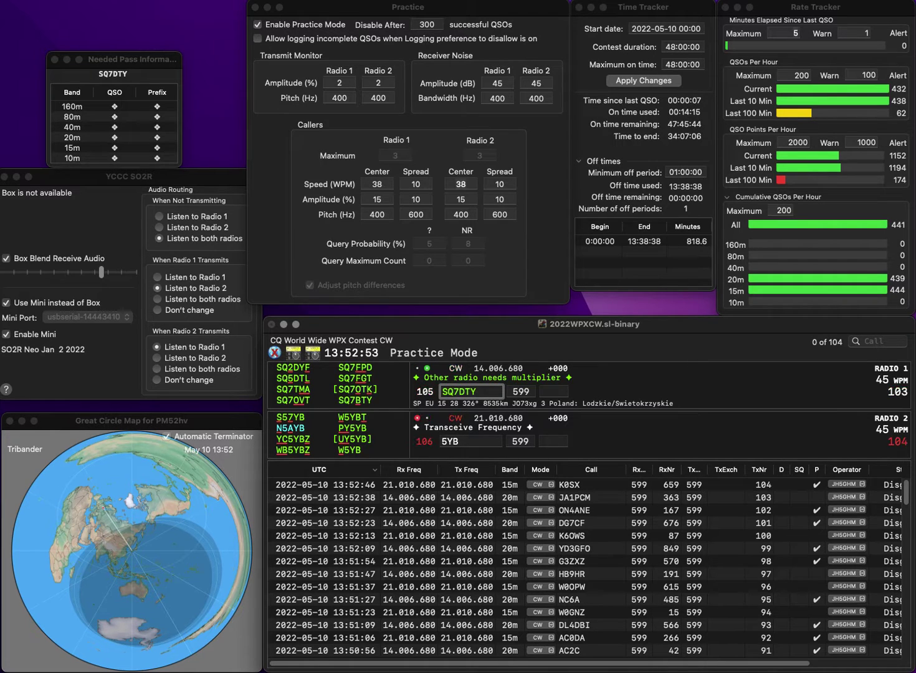
key(Left)
key(BackSpace)
text(B)
key(Return)
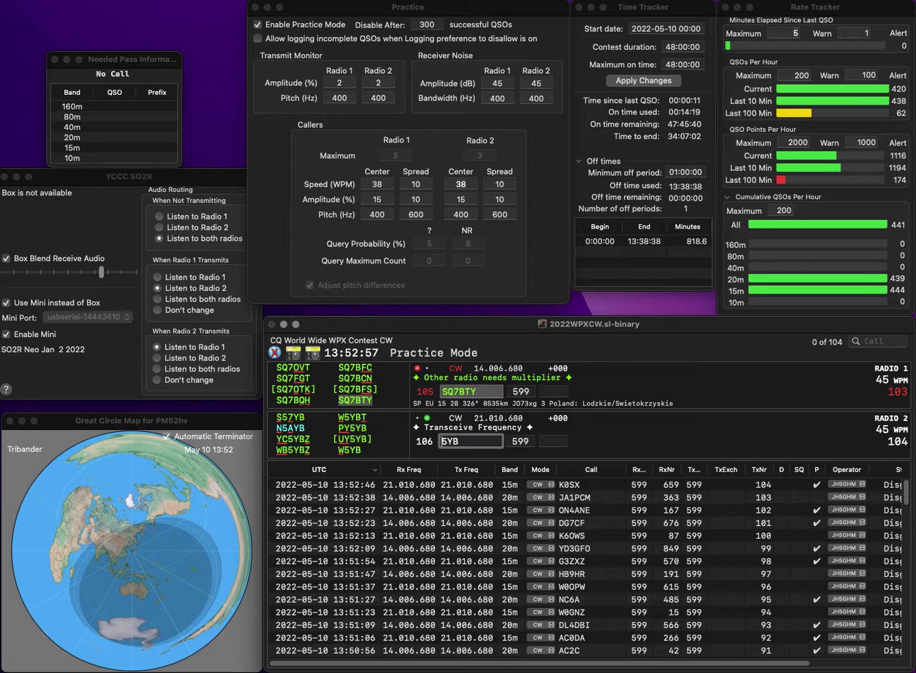
text(UY)
key(Return)
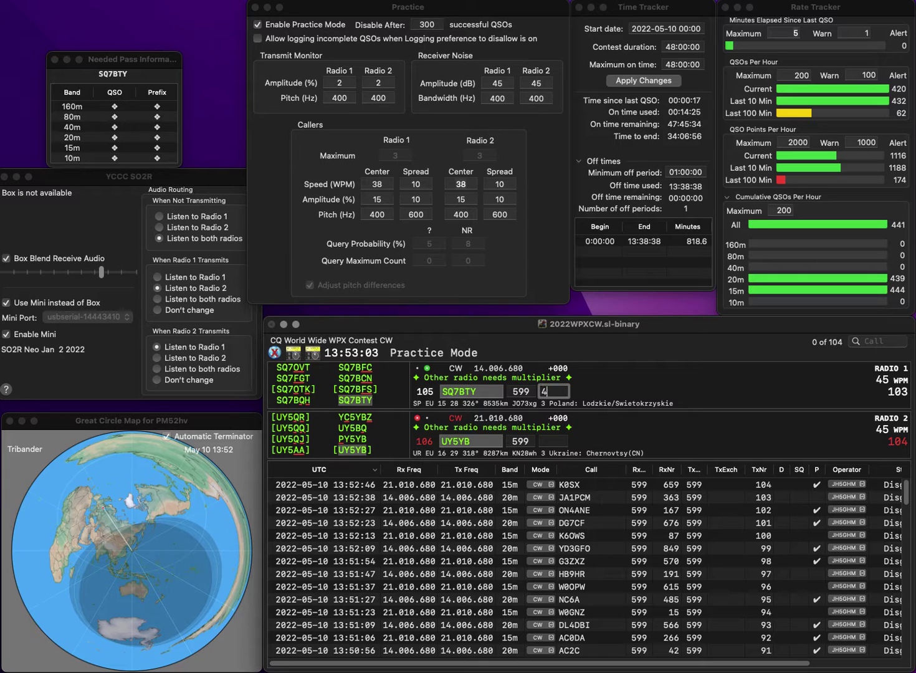
text(58)
key(Return)
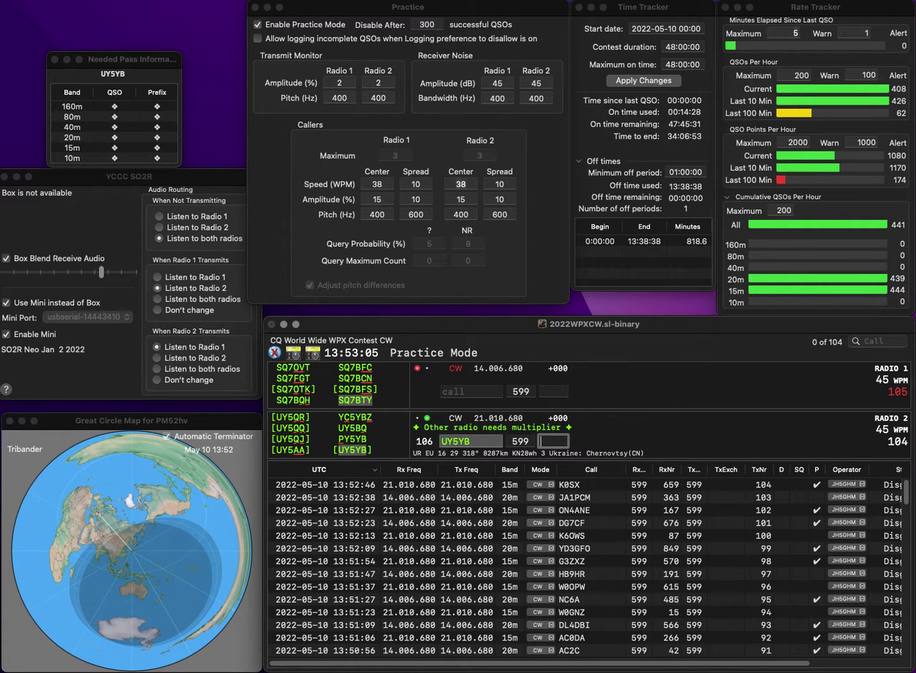
text(9)
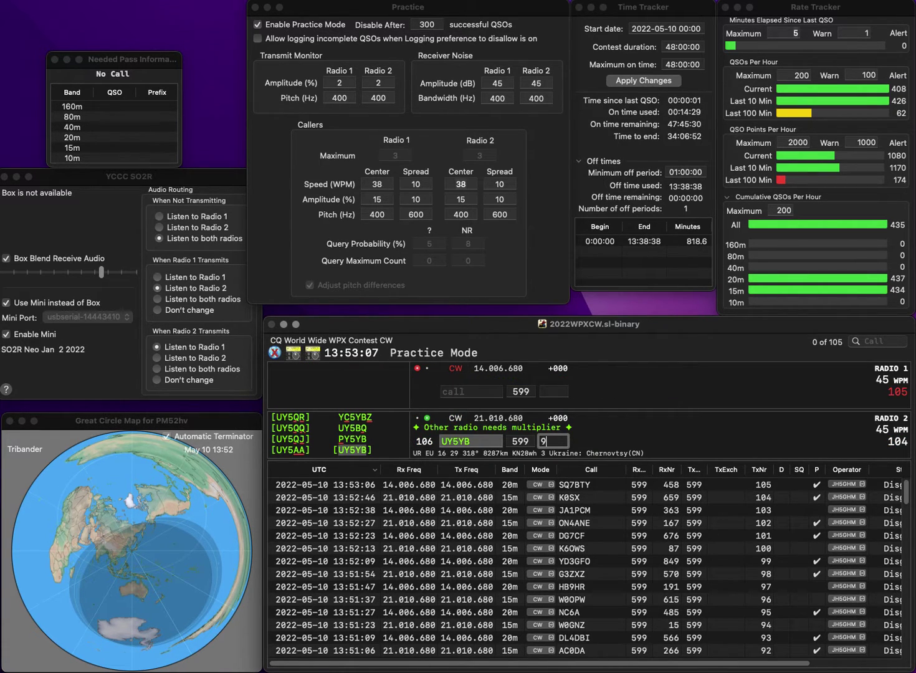
text(39)
key(Return)
text(KE7)
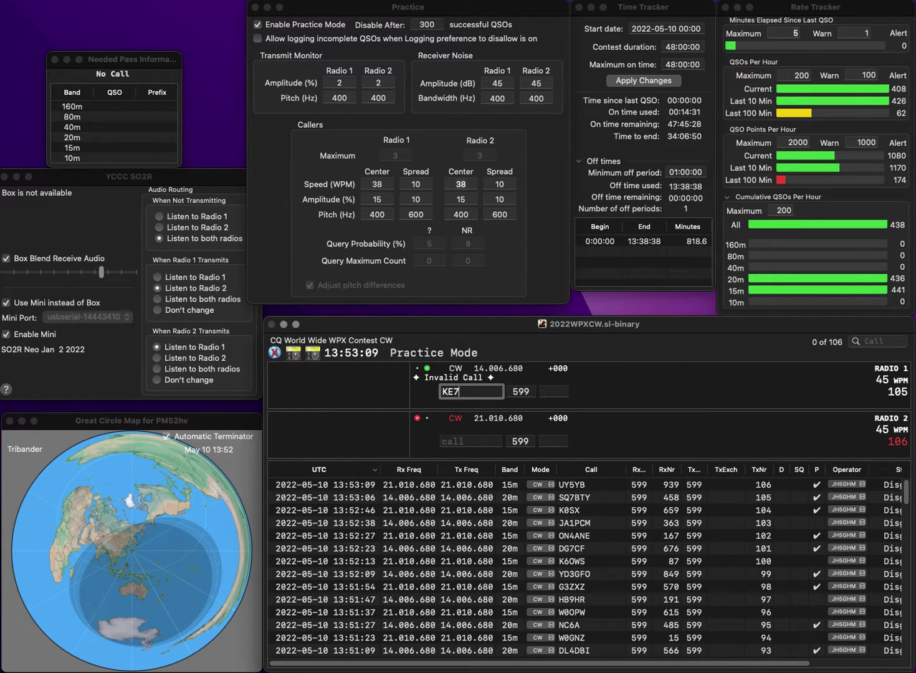
text(ZAC)
key(Return)
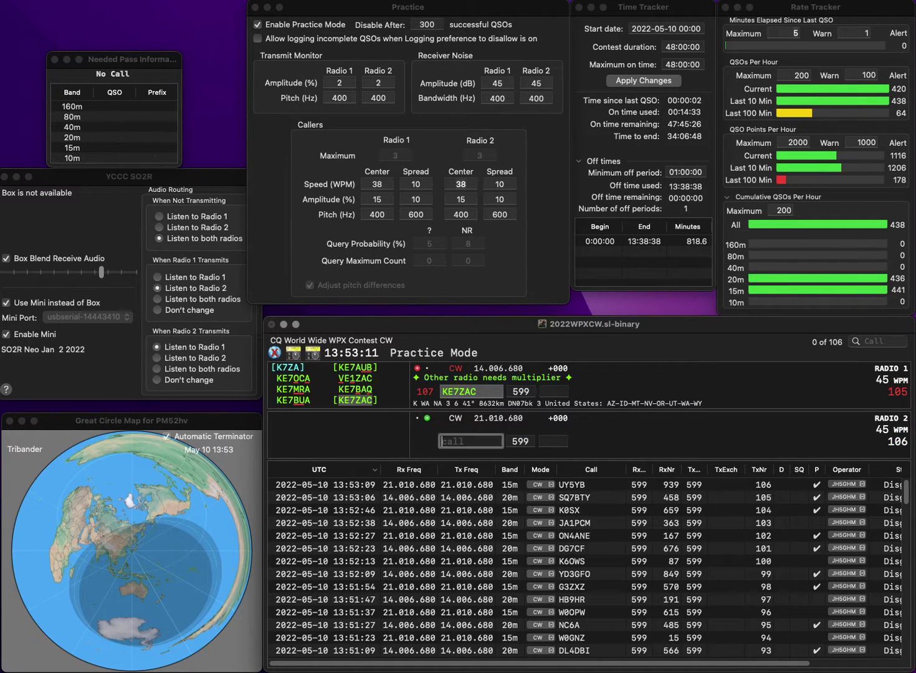
text(JY5FO)
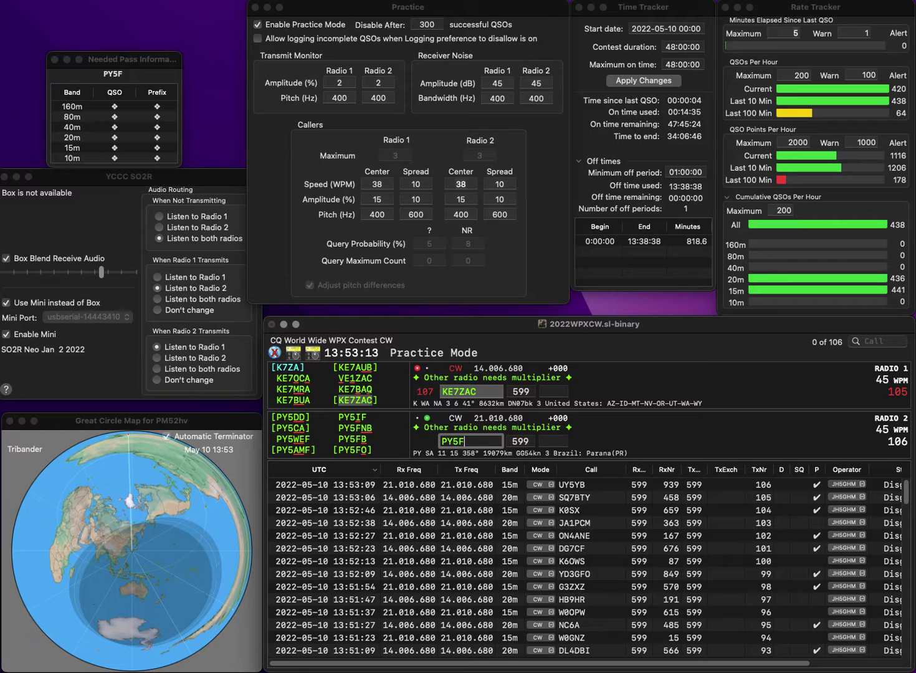
key(Return)
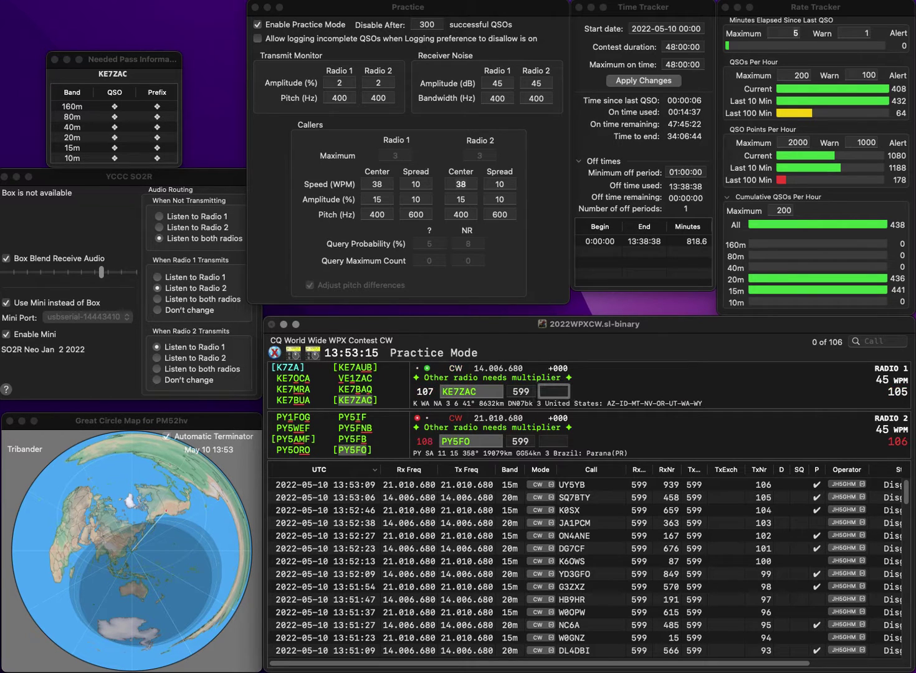
text(580)
key(Return)
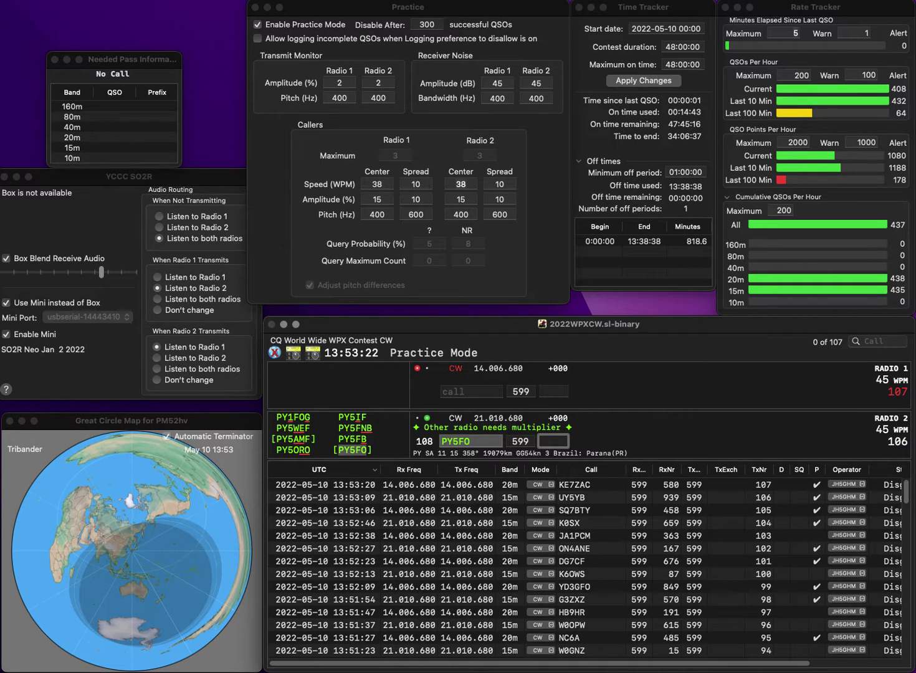
text(521)
key(Return)
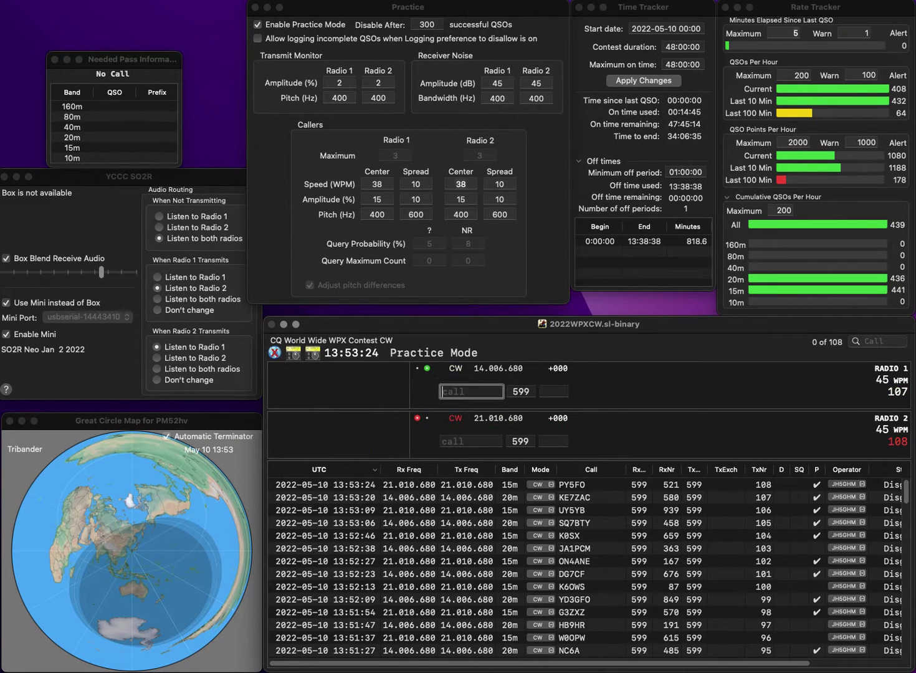
text(X3AL)
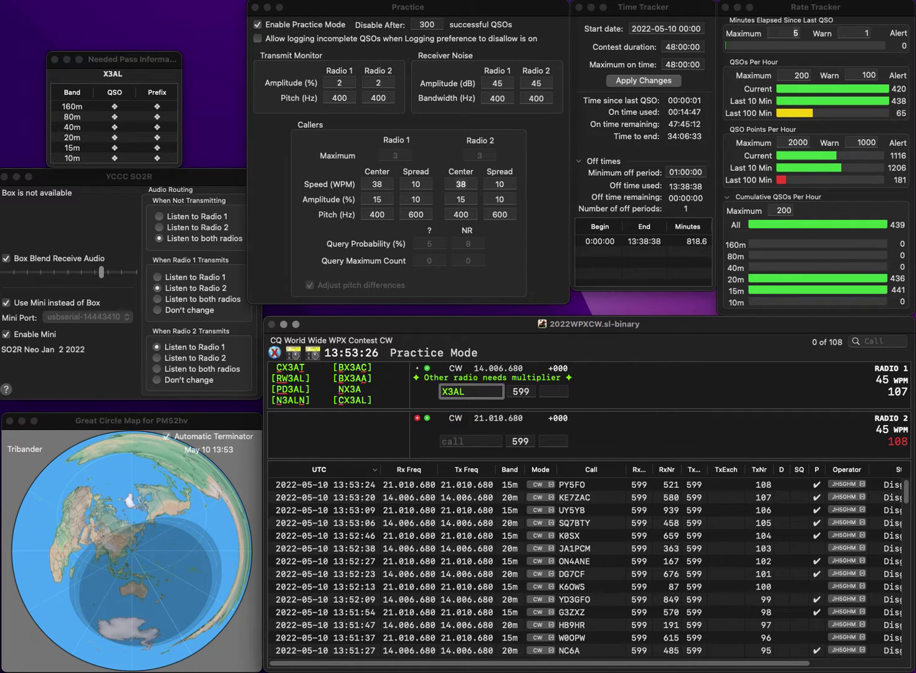
key(Home)
text(C)
key(Return)
text(IZ3)
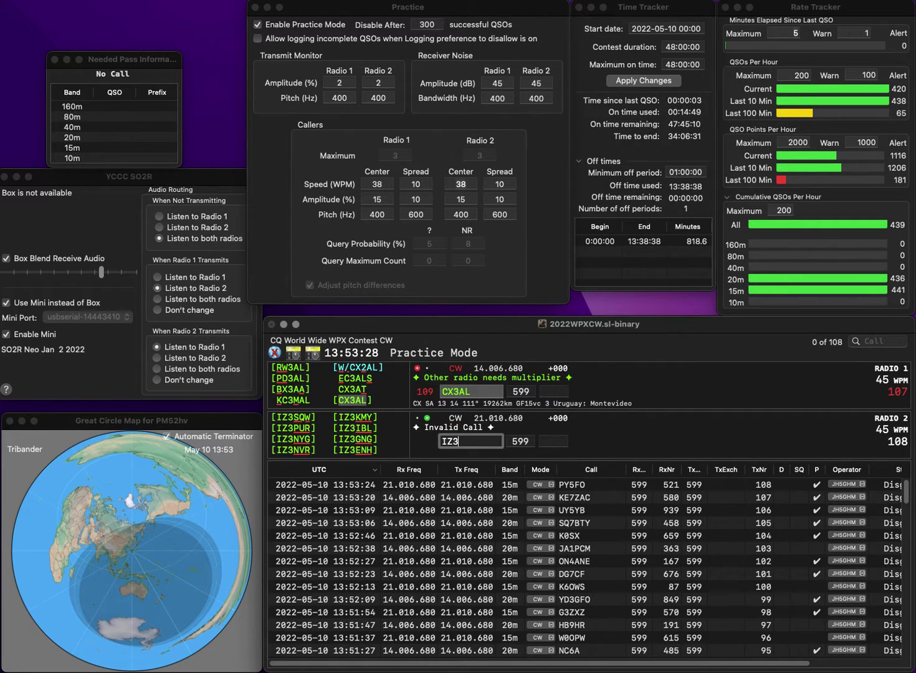
text(KMY)
key(Return)
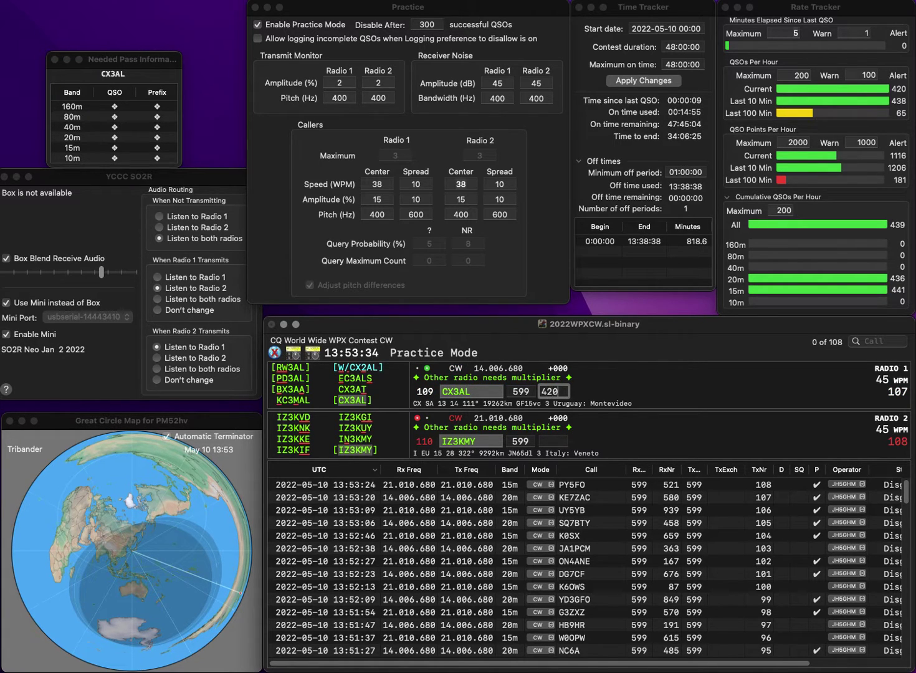
key(Return)
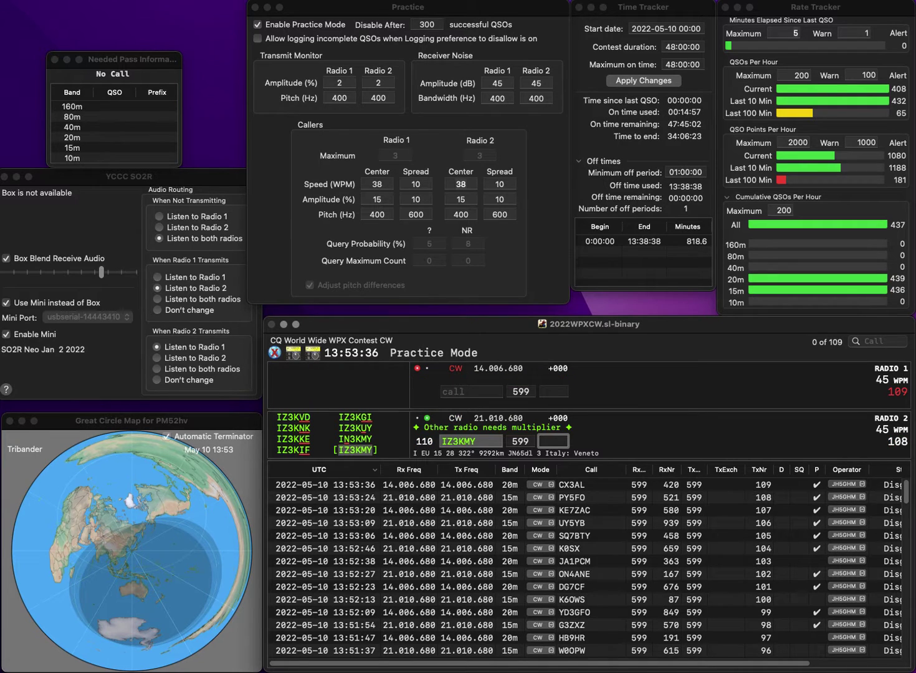
text(63)
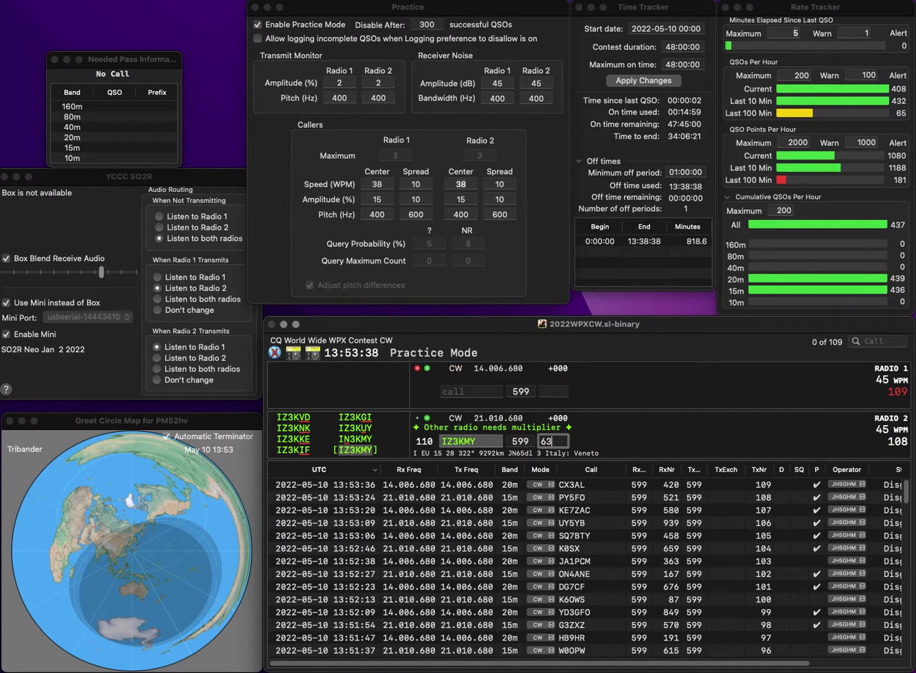
text(0)
key(Return)
text(0A)
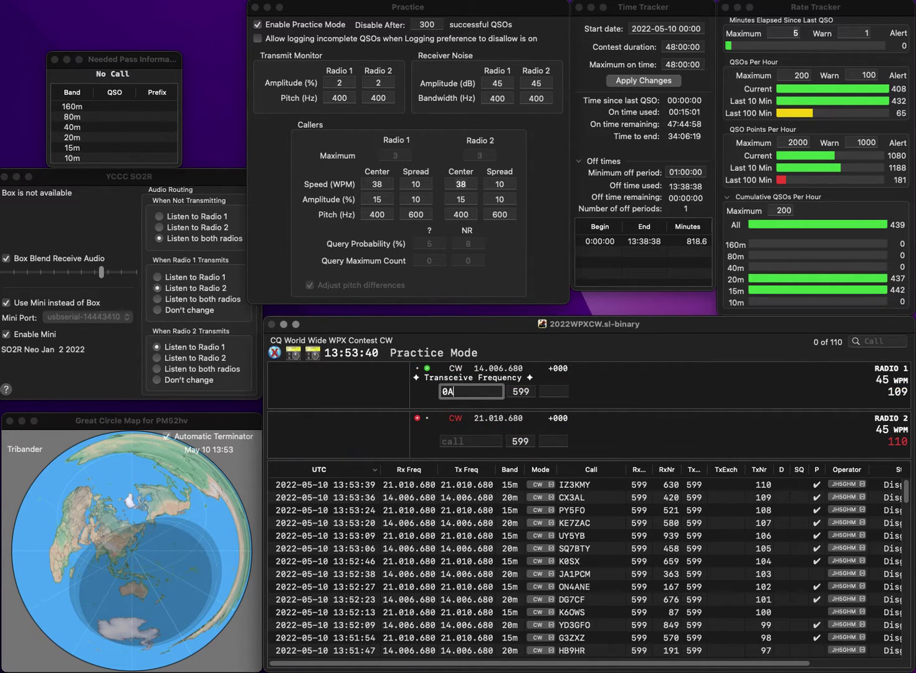
text(GI)
key(Return)
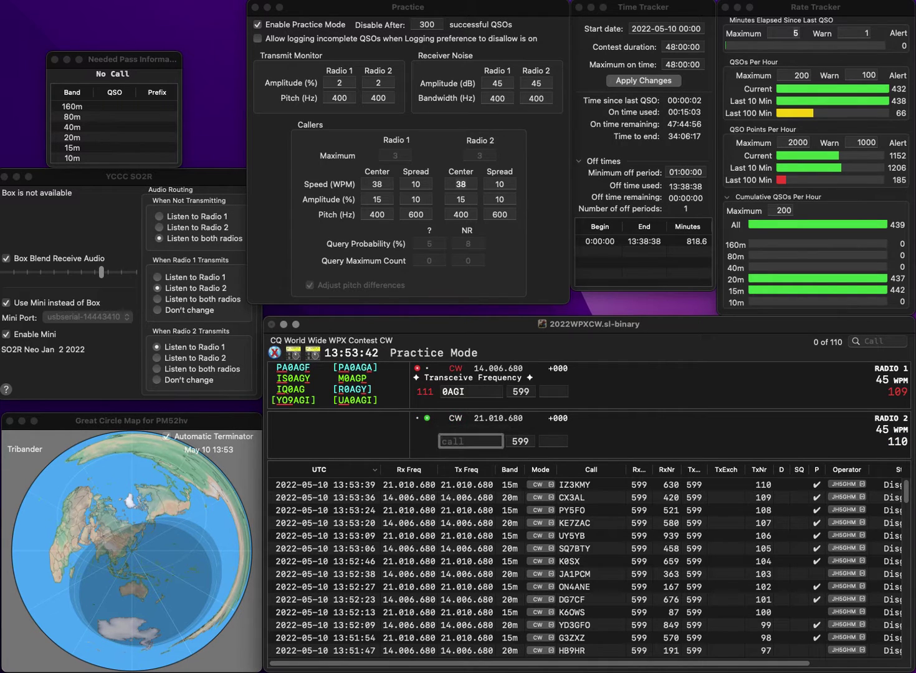
text(KB7FXJ)
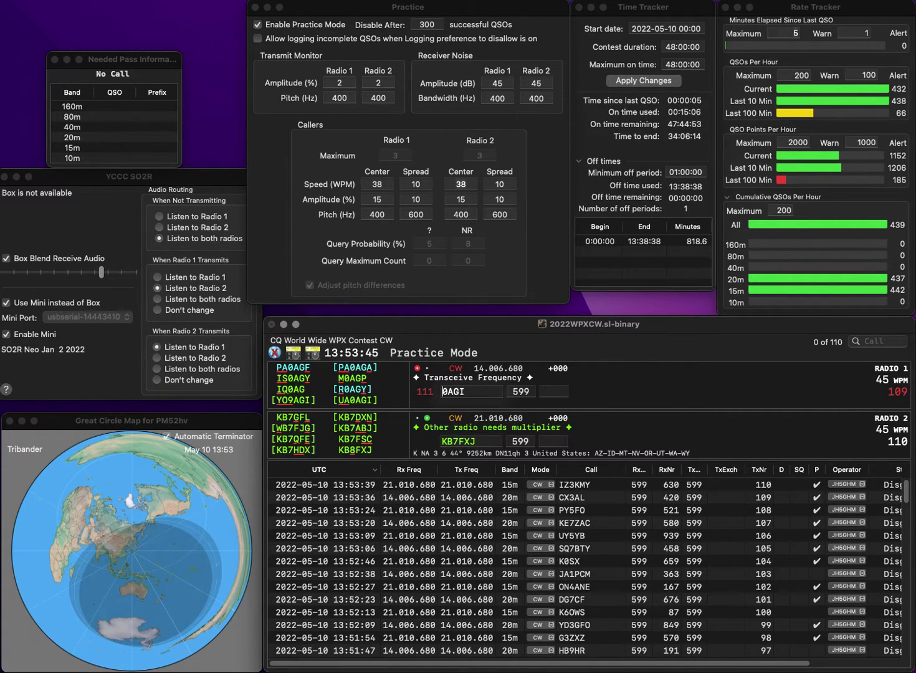
key(Return)
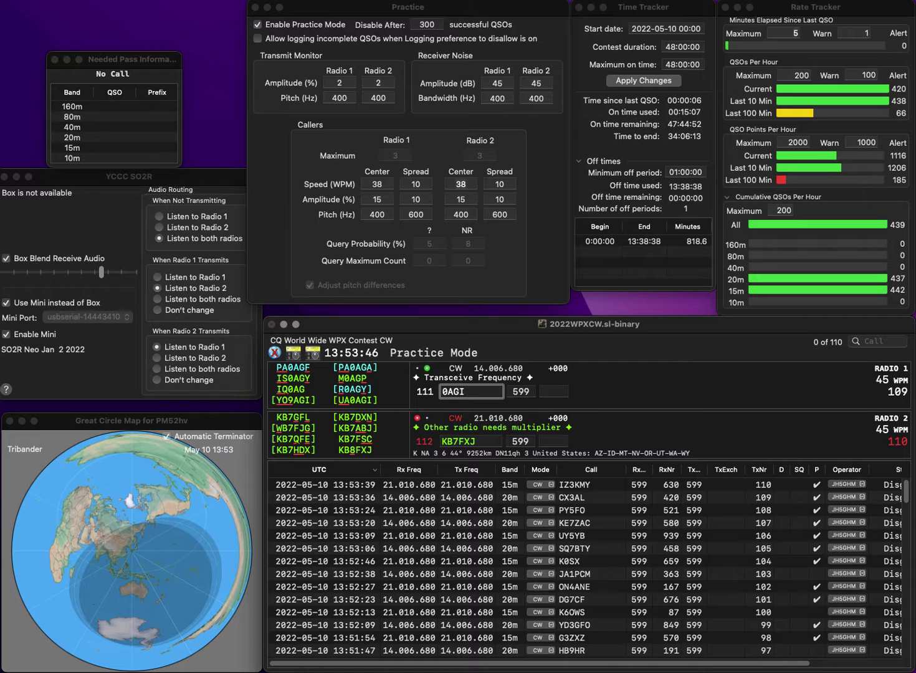
text(M)
key(Delete)
text(Z)
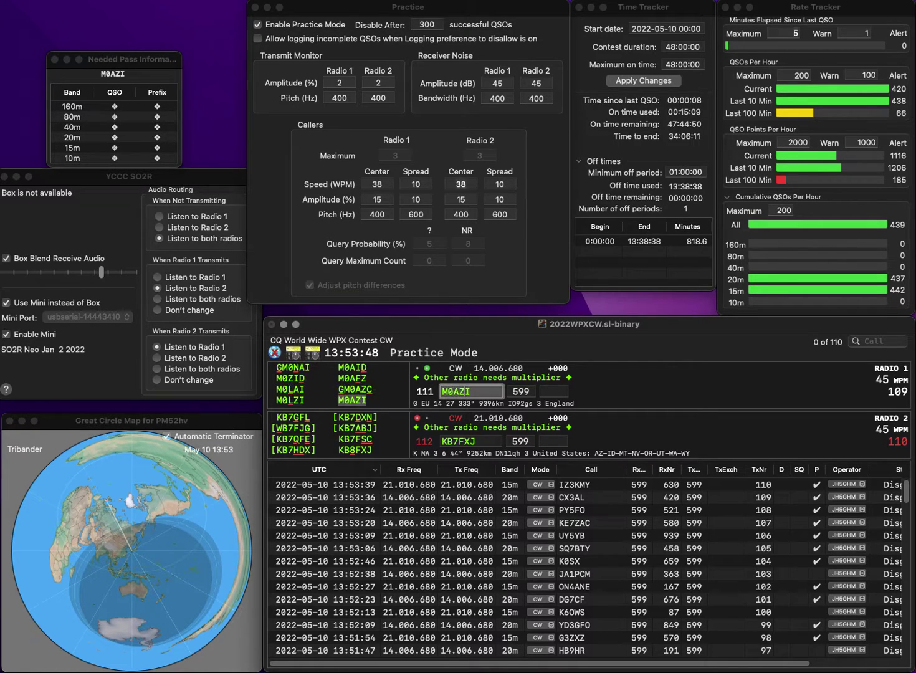
key(Return)
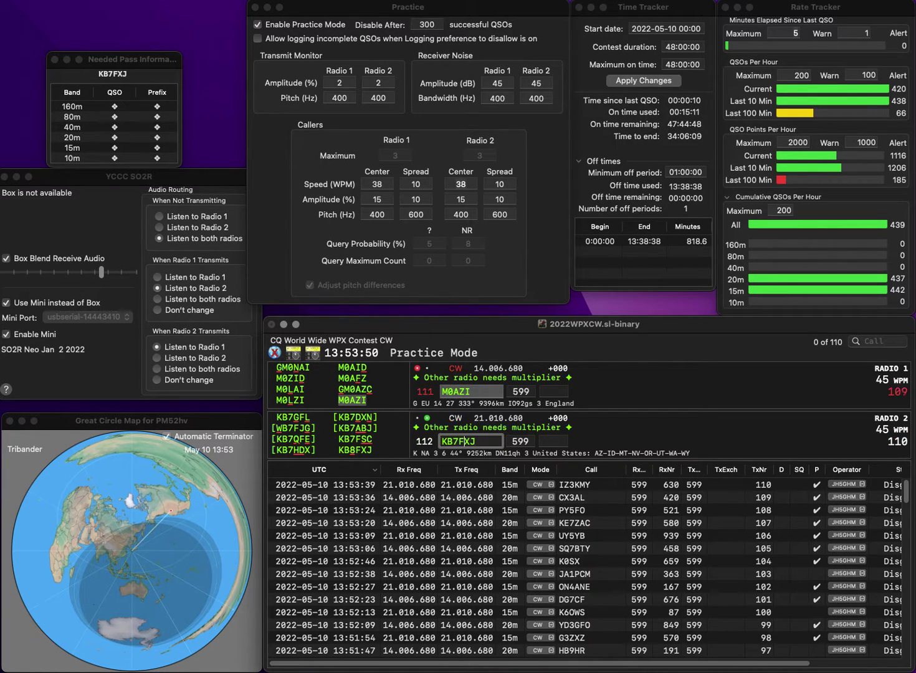
key(Delete)
text(8)
key(Return)
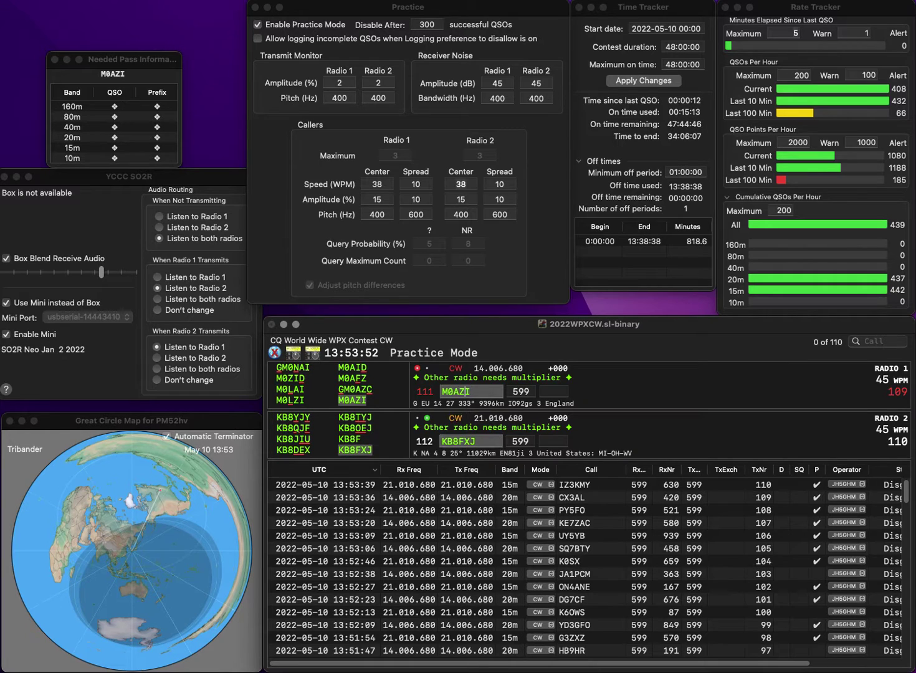
key(Tab)
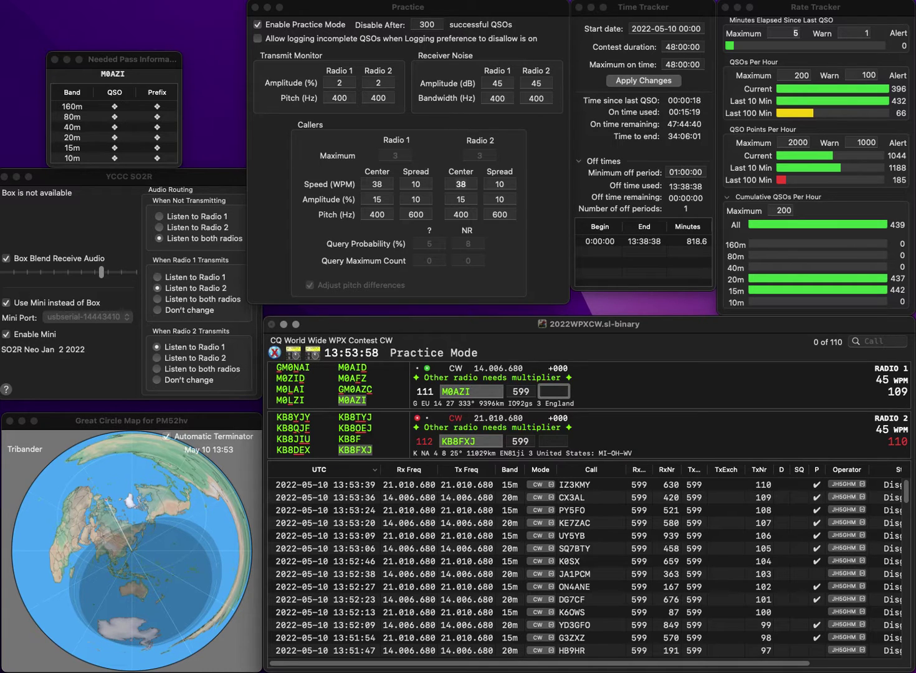
text(126)
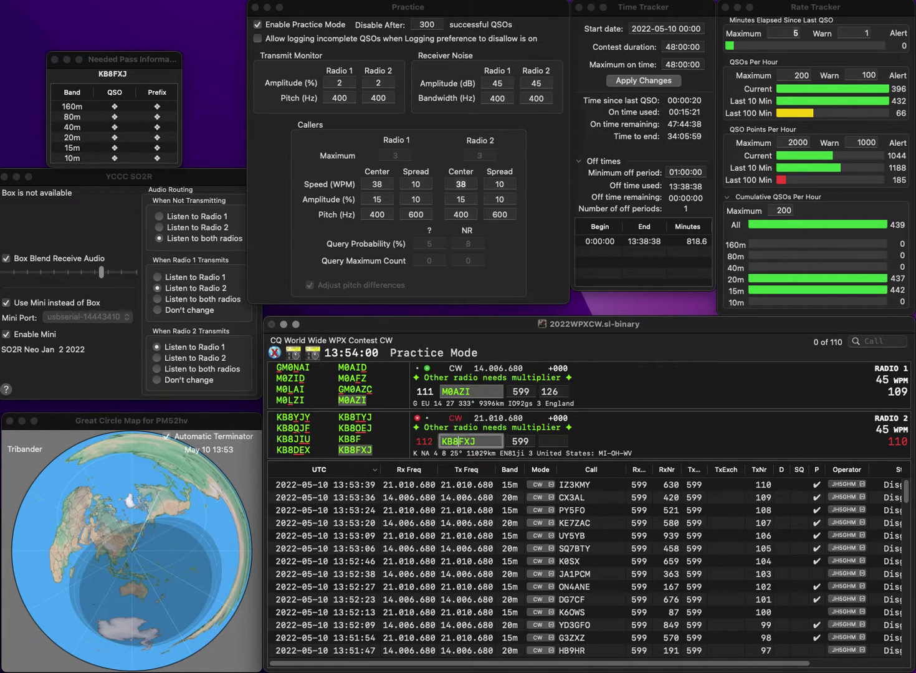
key(Return)
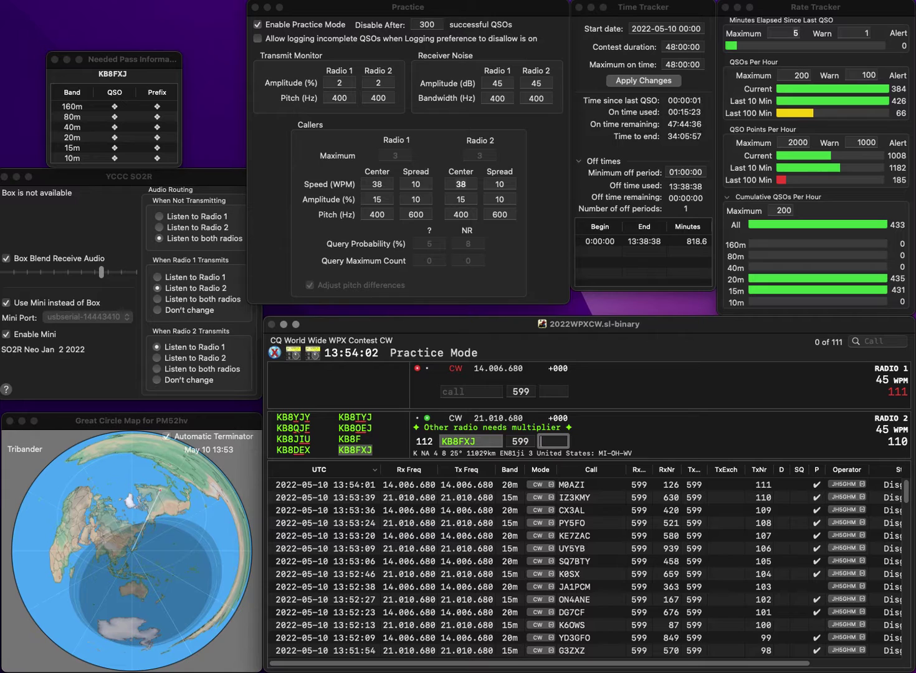
key(Return)
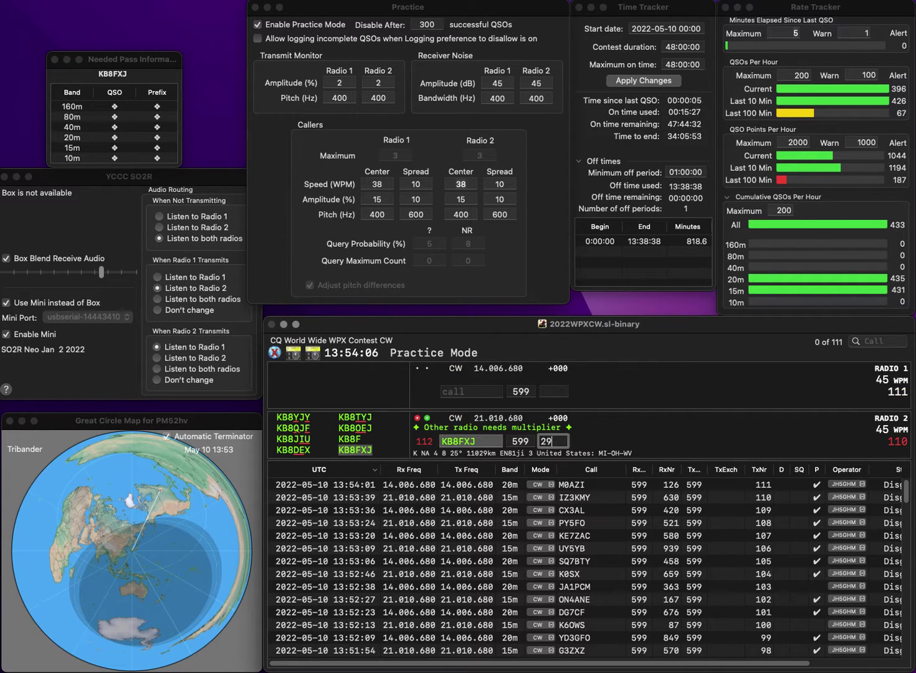
text(9)
key(Return)
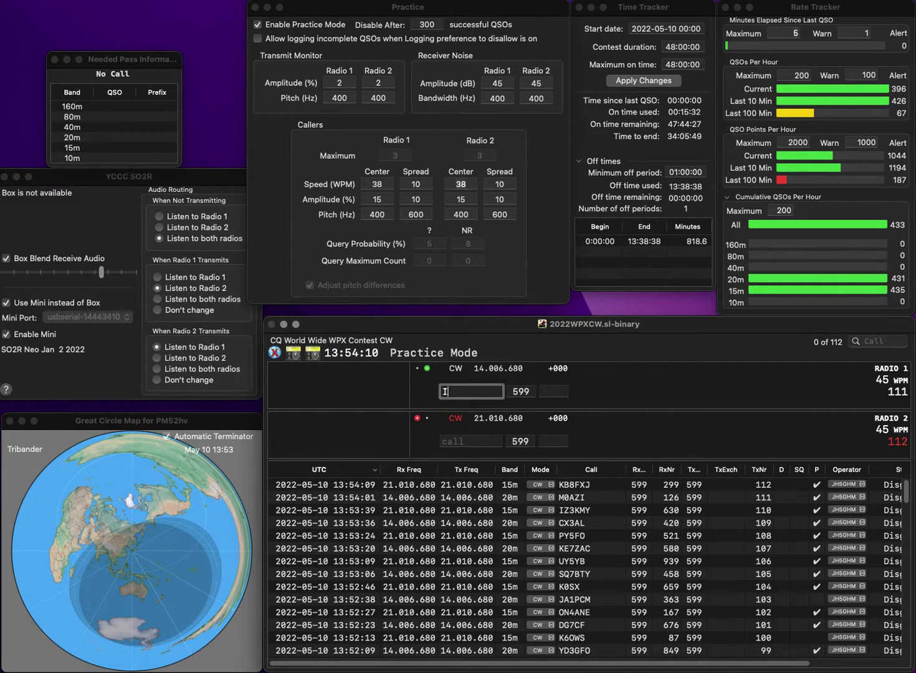
text(IV3FEF)
key(Return)
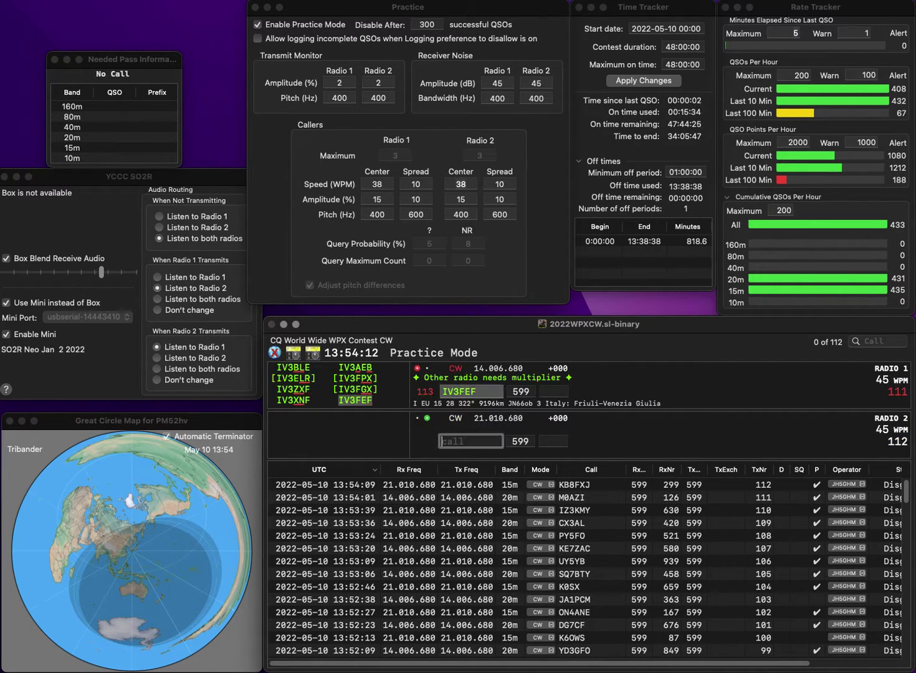
text(W7ZDX)
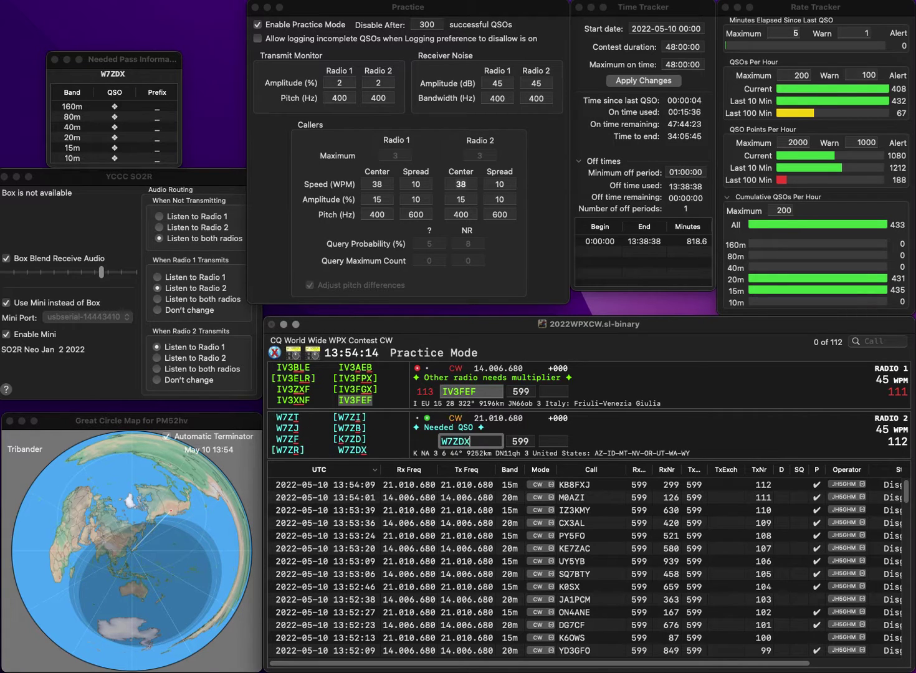
key(Return)
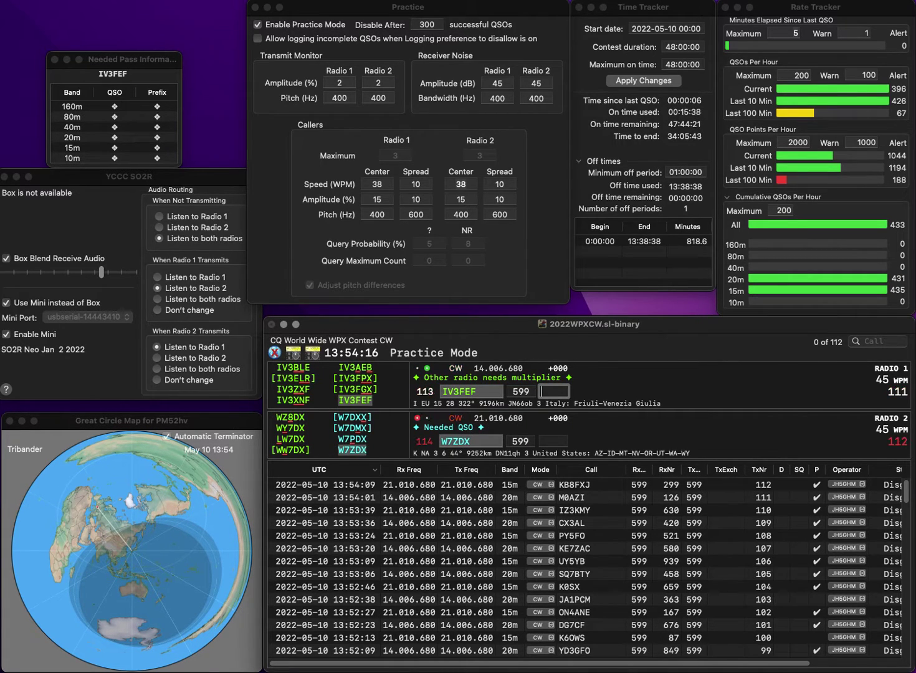
text(423)
key(Return)
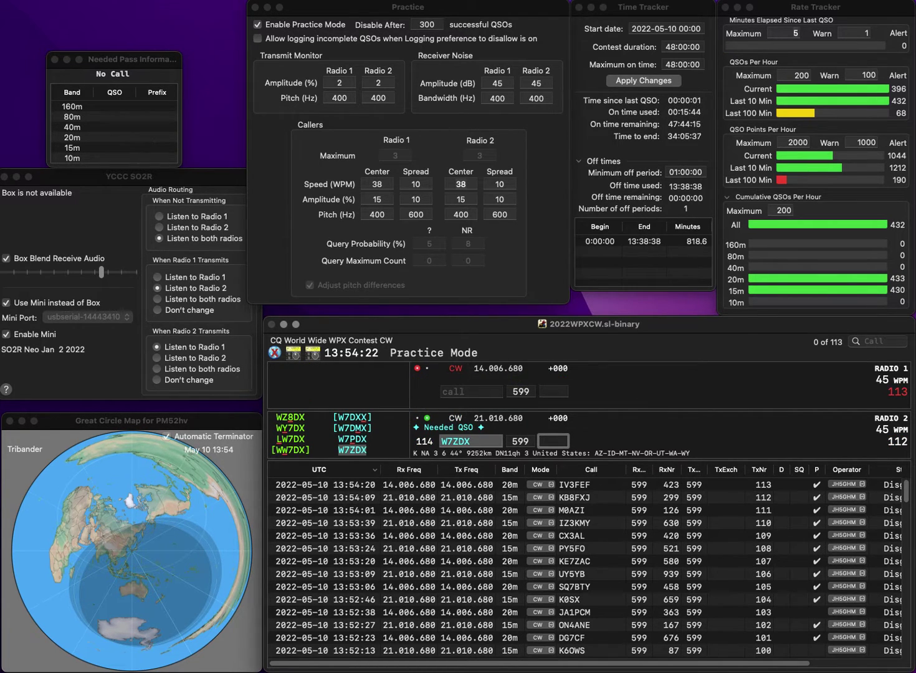
key(Return)
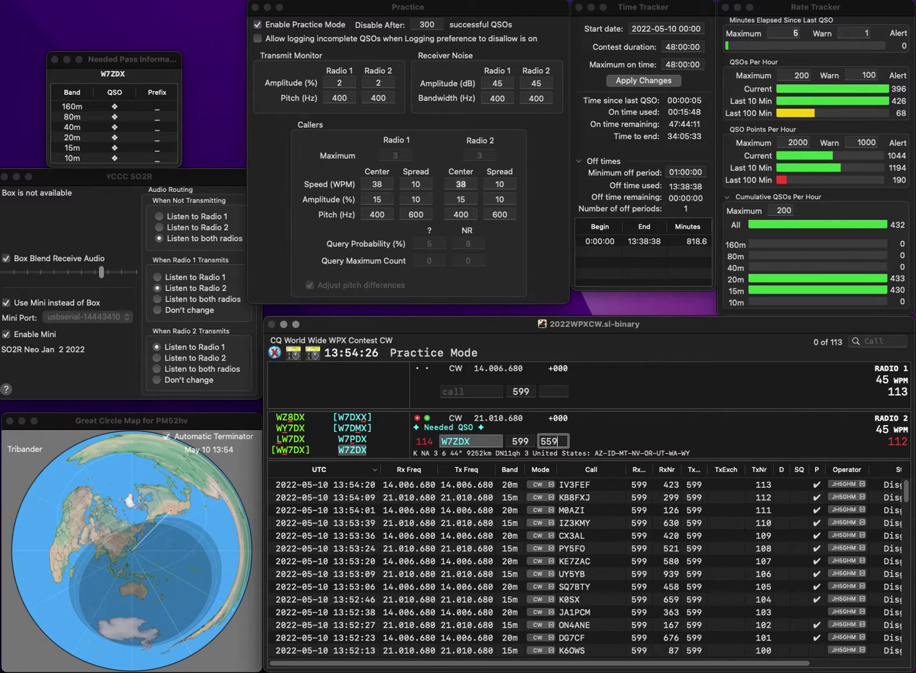
key(Return)
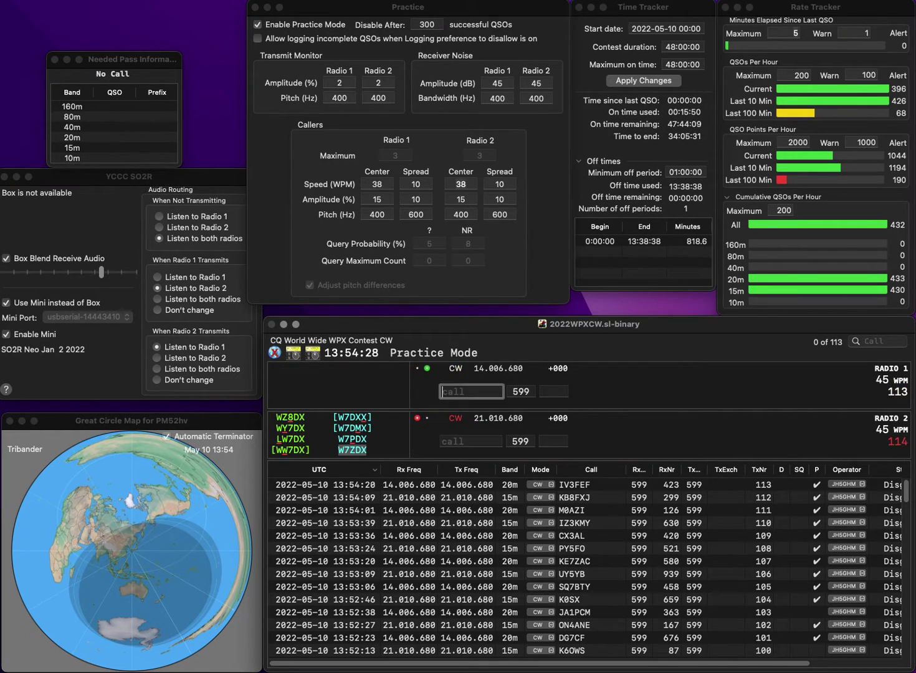
text(F5IQJ)
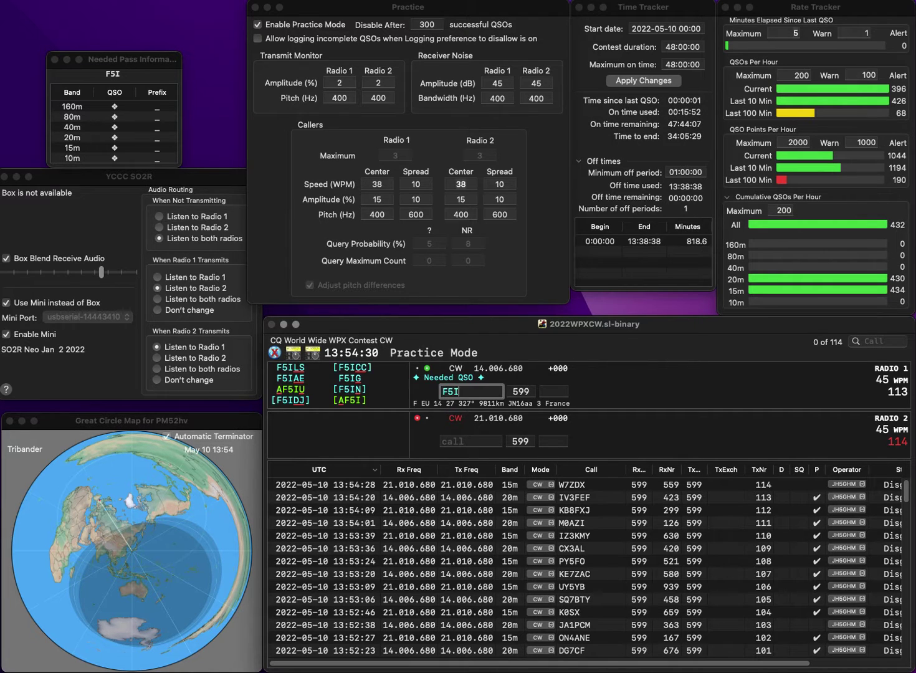
key(Return)
text(FW1VA)
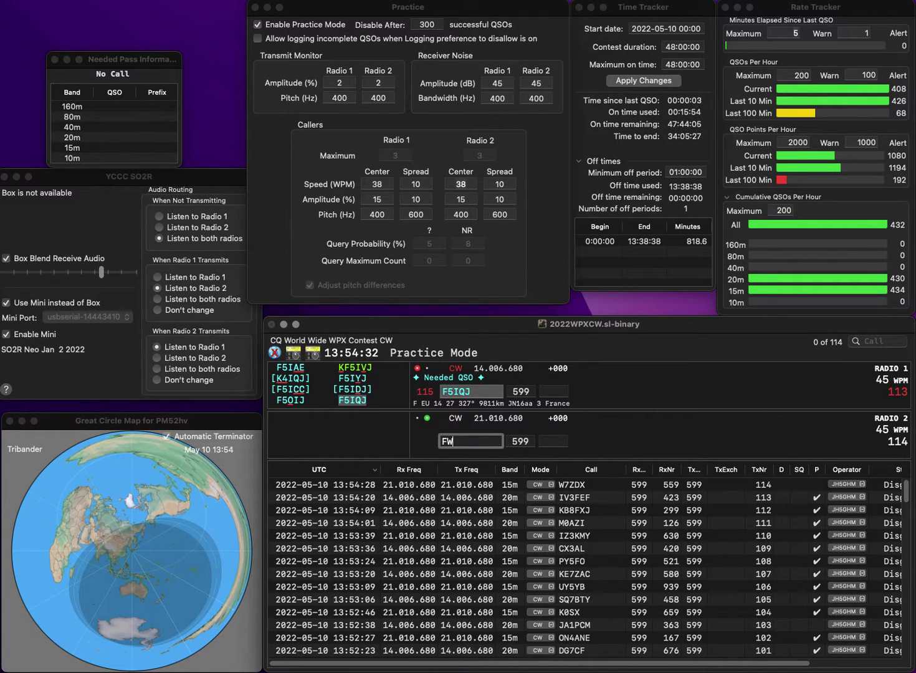
key(Right)
key(Right)
key(BackSpace)
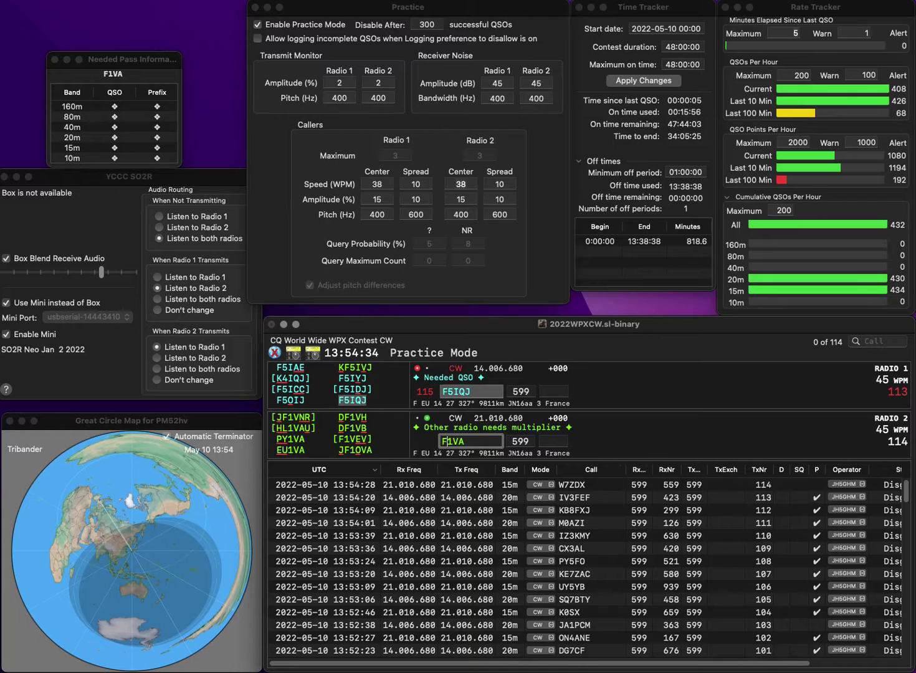
text(J)
key(Return)
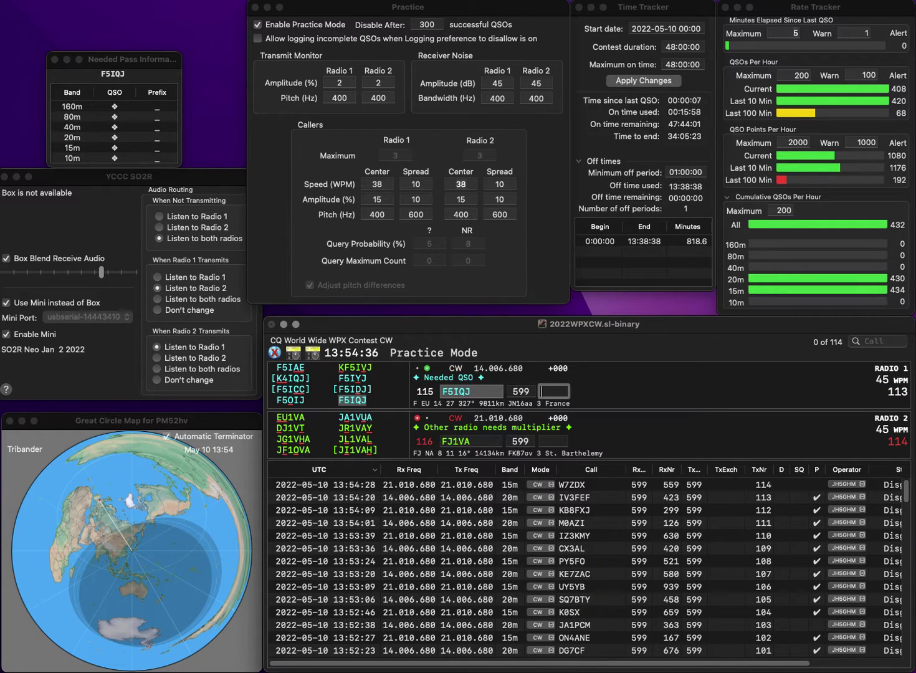
text(282)
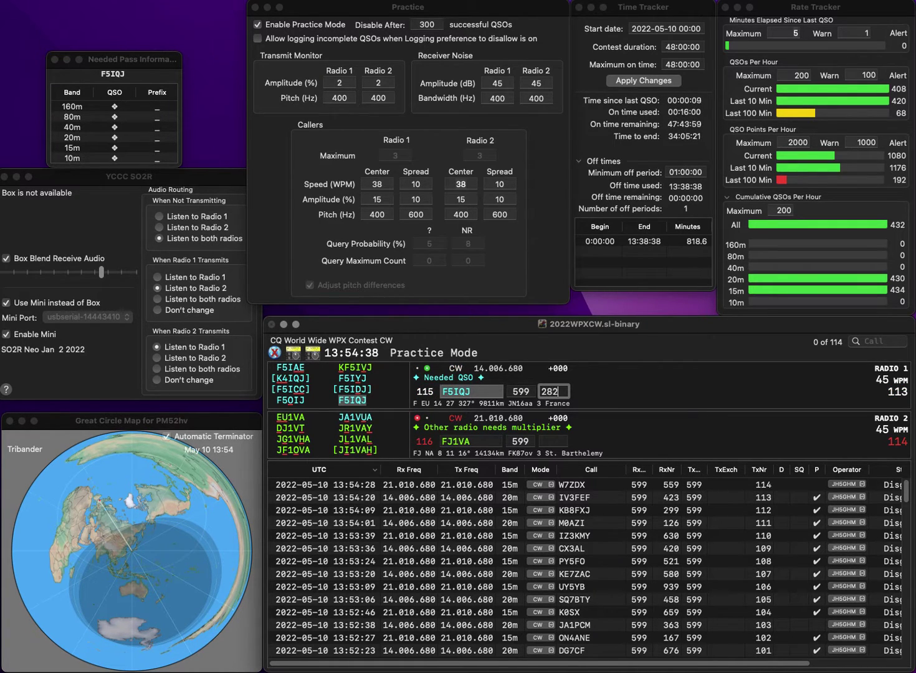
key(Return)
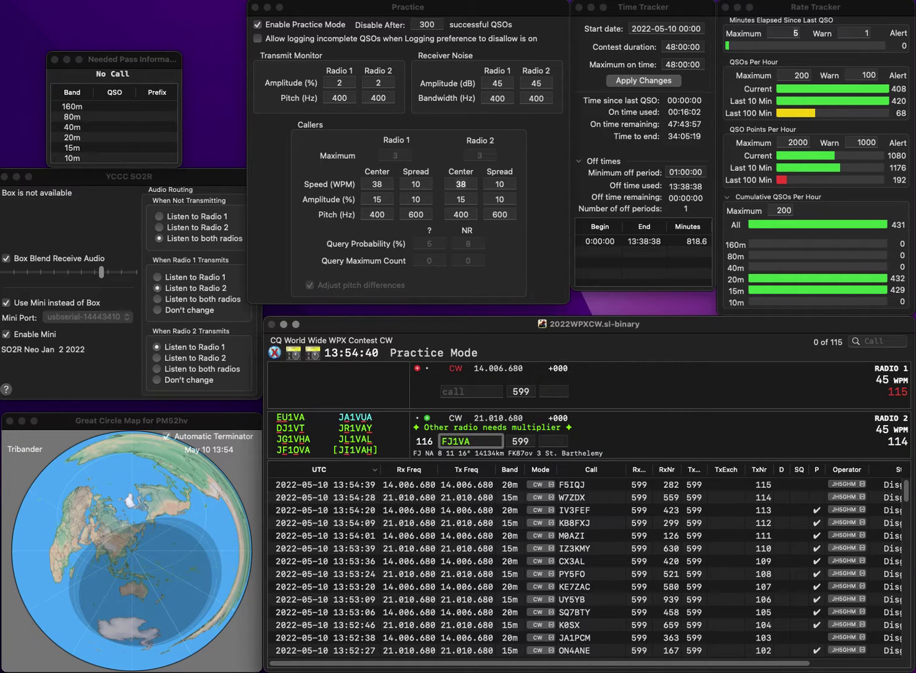
Call DL9YJ on radio 1 and correct the radio 2 call to RW3VA
key(BackSpace)
key(BackSpace)
text(R)
text(J3)
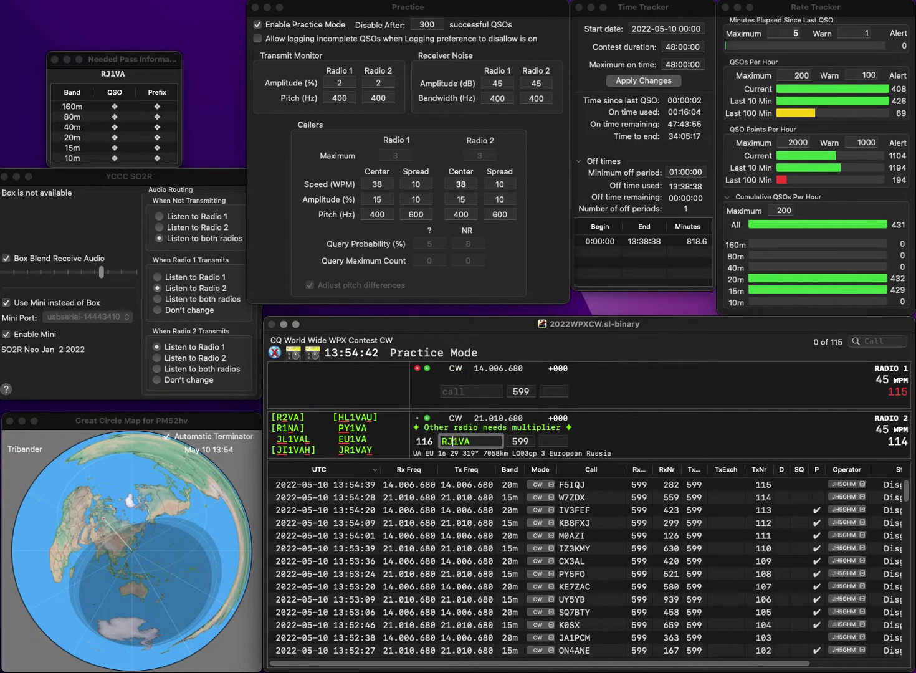
key(Delete)
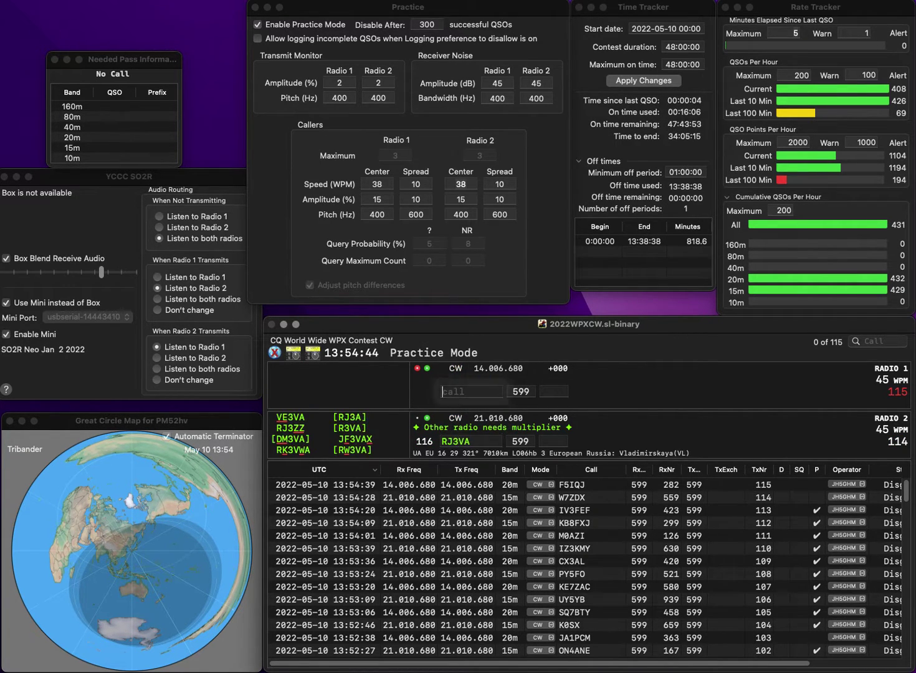
key(Up)
text(DL9YJ)
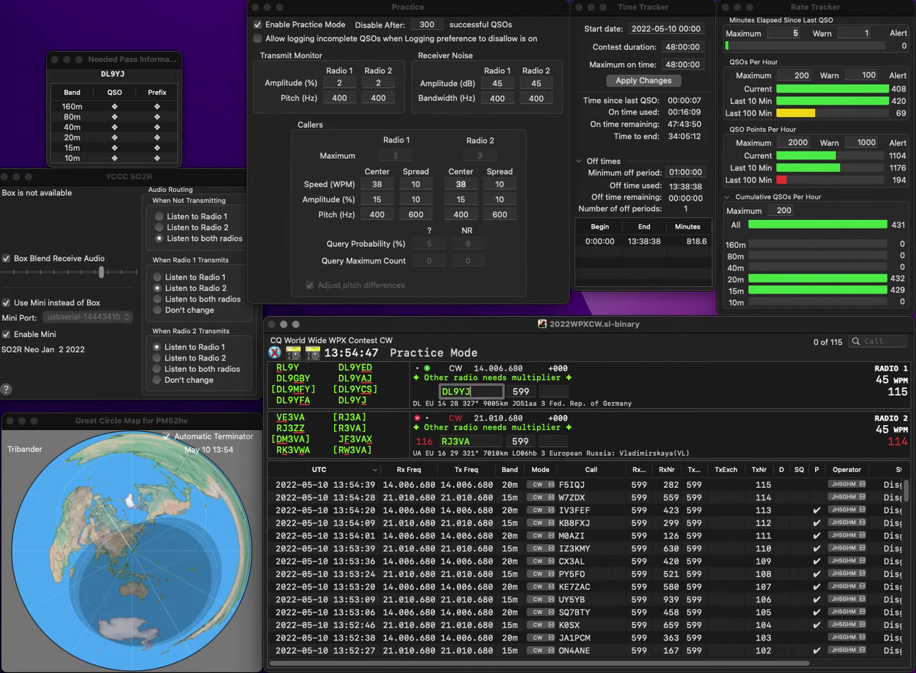
key(Return)
key(Down)
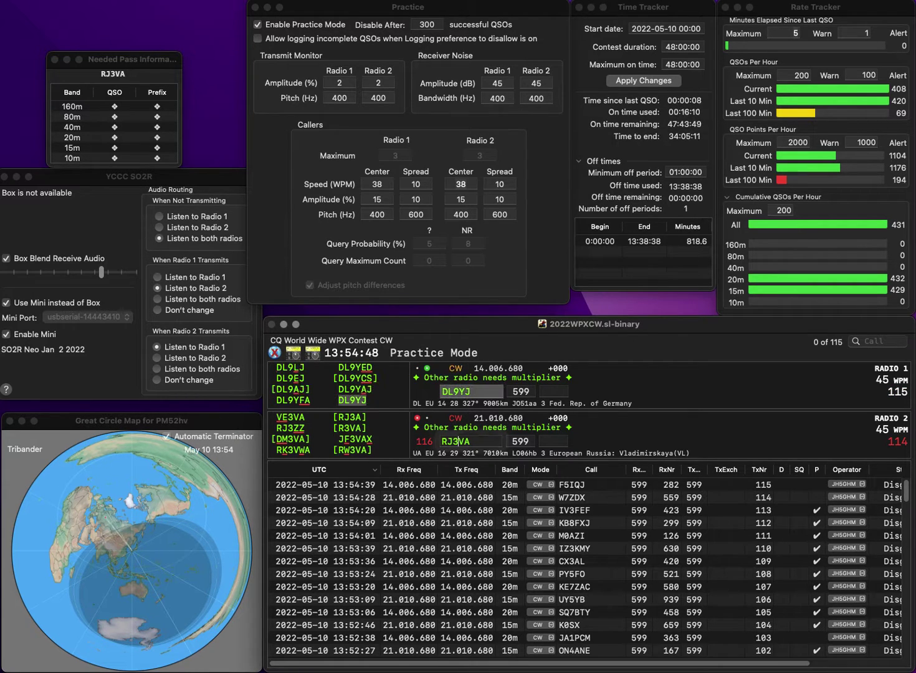
key(Escape)
text(R)
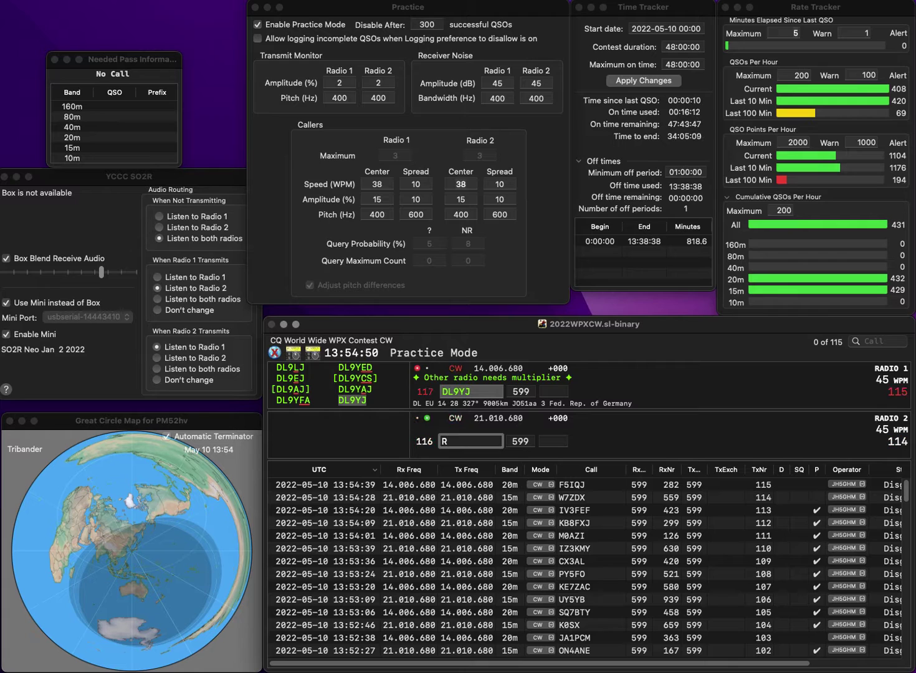
text(JWVA)
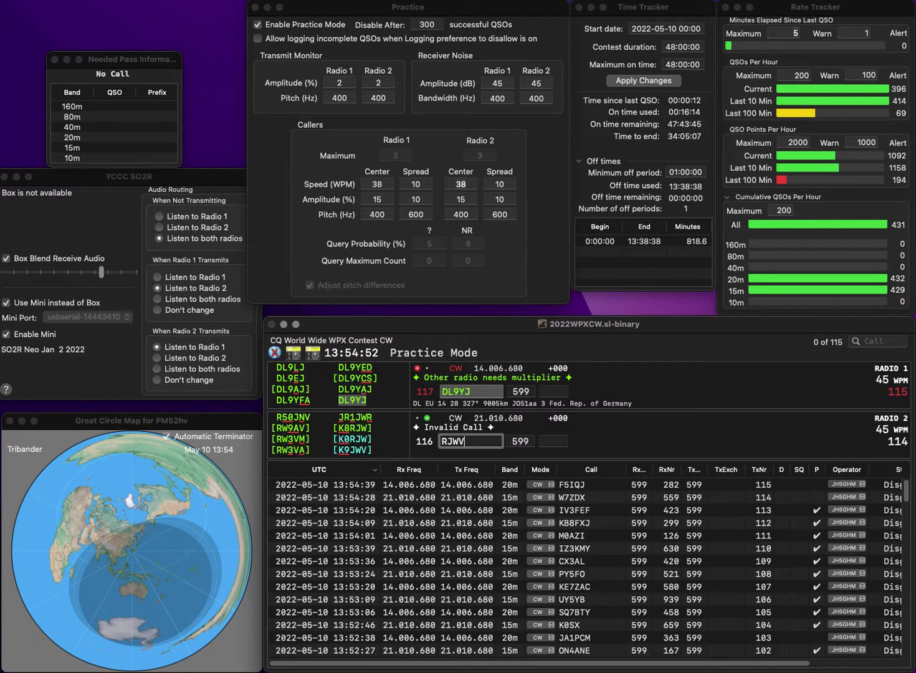
key(Left)
key(Left)
key(BackSpace)
key(BackSpace)
text(W3)
key(Return)
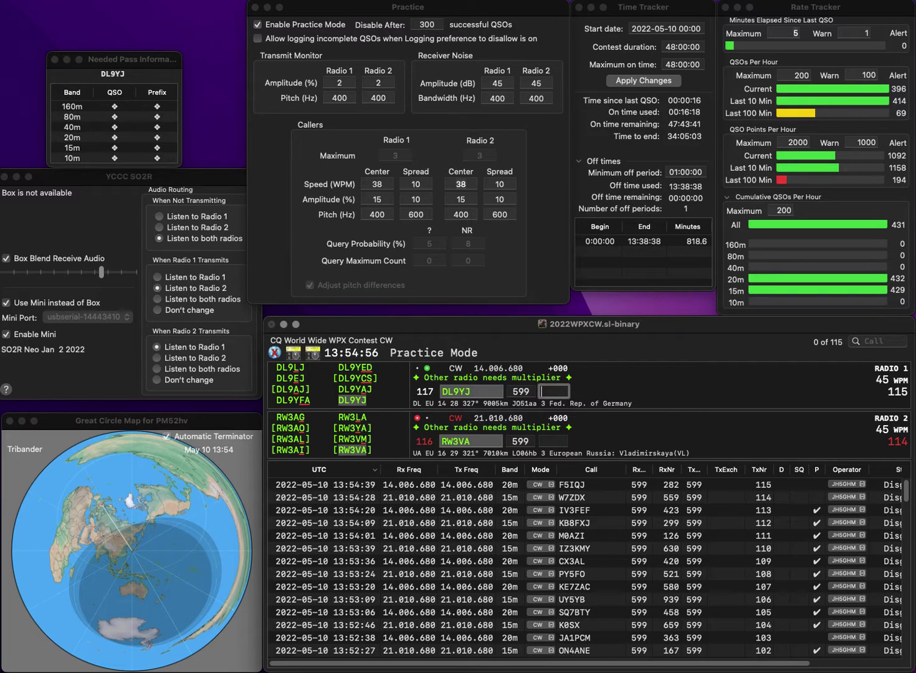
Log DL9YJ with serial 835 and RW3VA with serial 885
text(83)
key(Return)
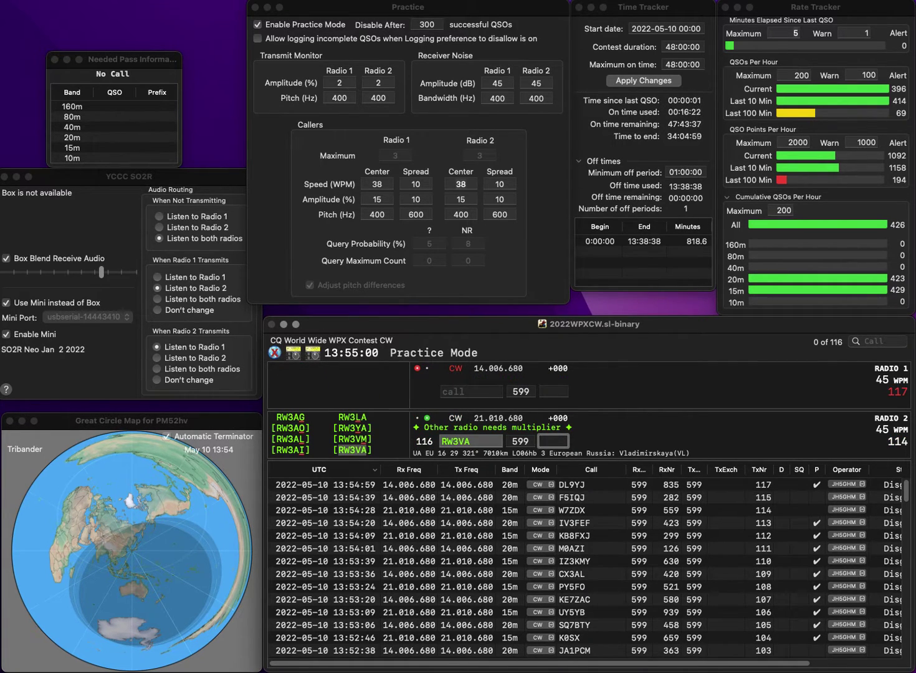
text(8)
text(9)
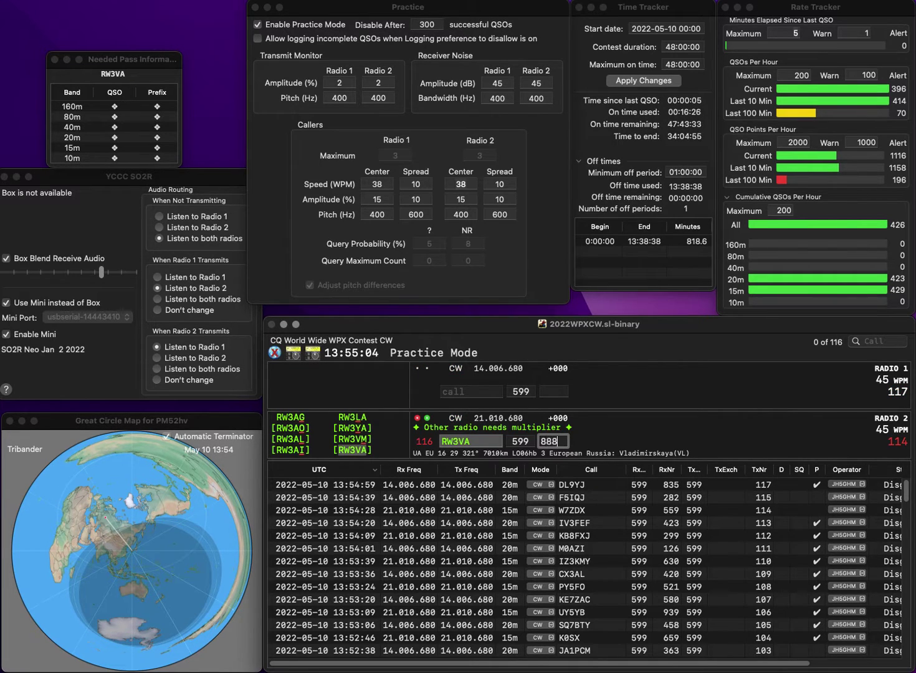
key(BackSpace)
text(5)
key(Return)
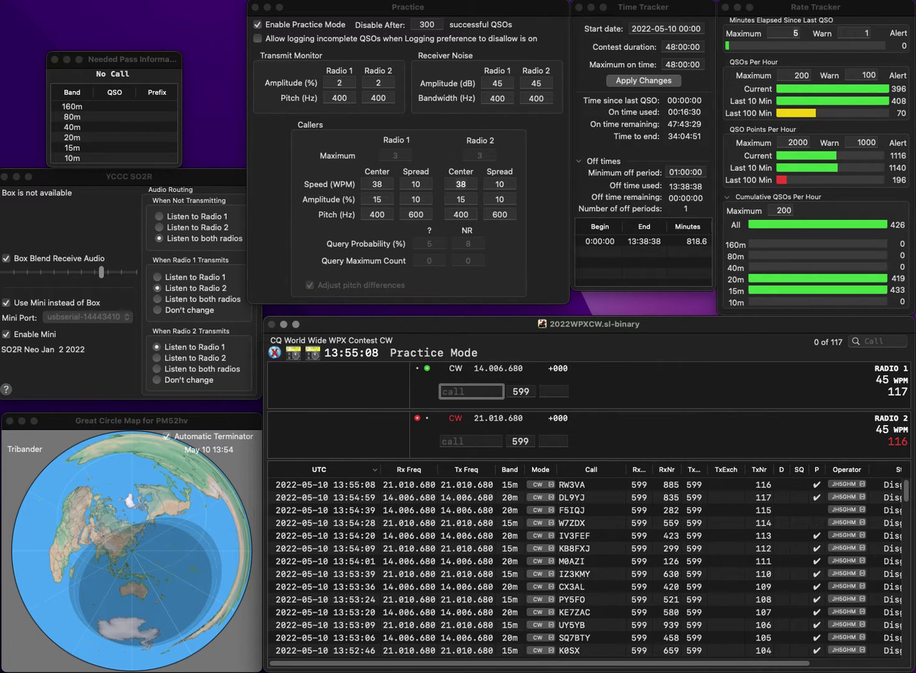
Work PD0WVD on radio 1 and IZ1CJZ on radio 2, logging exchanges 397 and 396
text(PD0WVD)
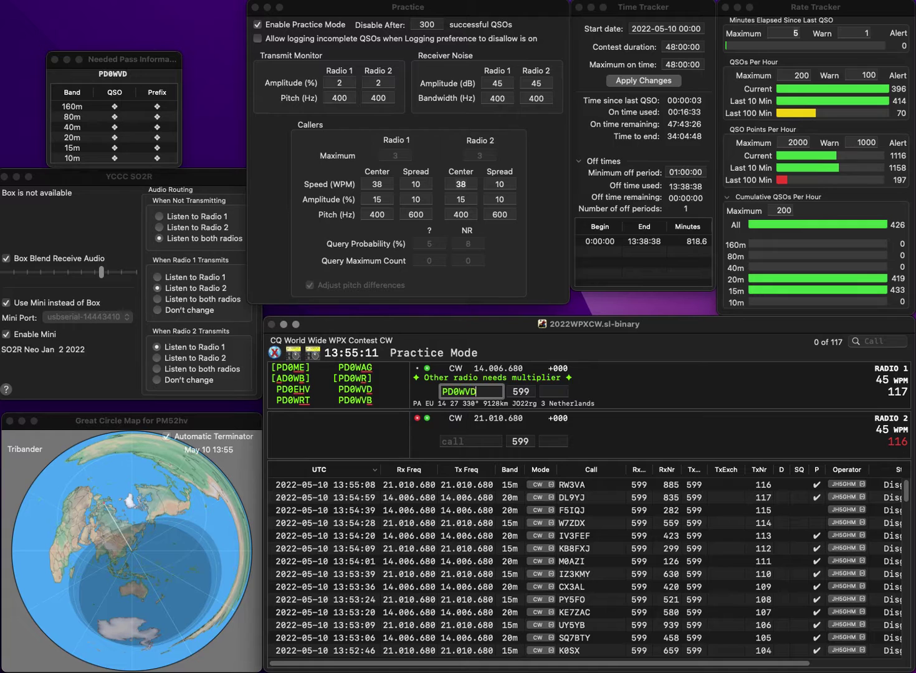
key(Return)
text(1)
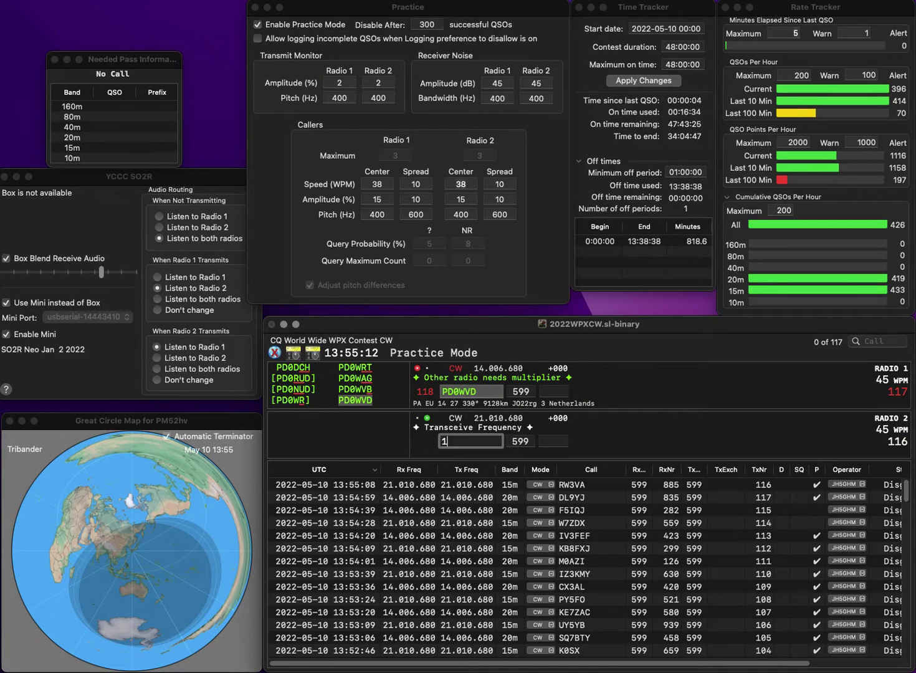
text(CJ)
text(IZ)
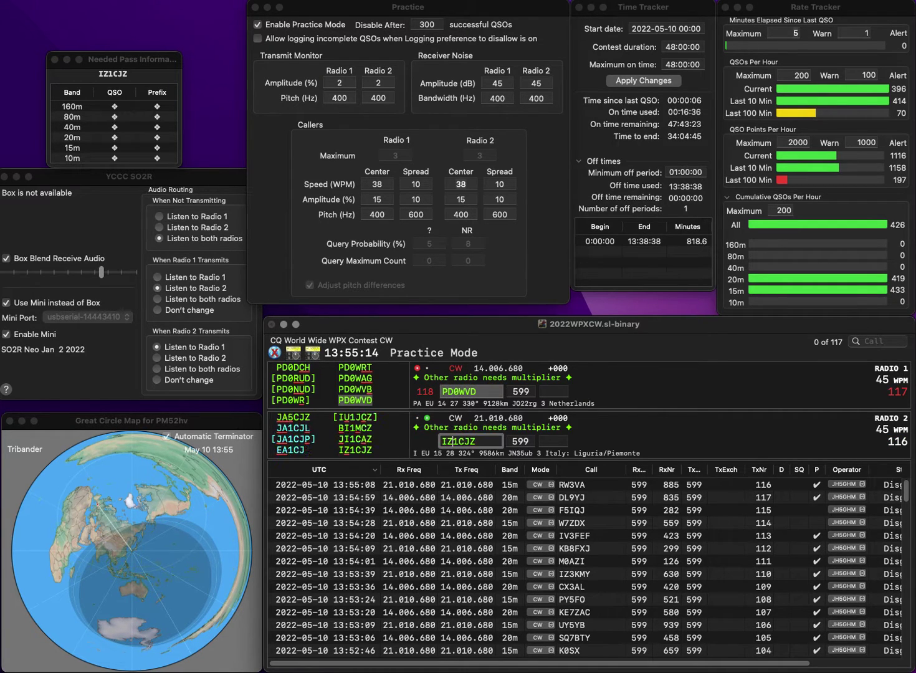
key(Return)
key(space)
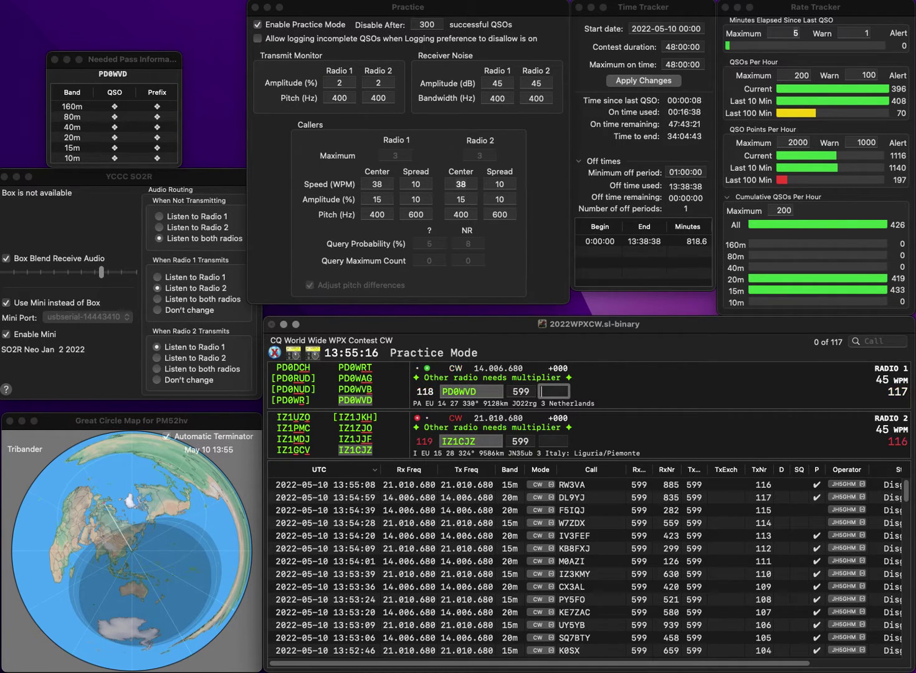
text(397)
key(Return)
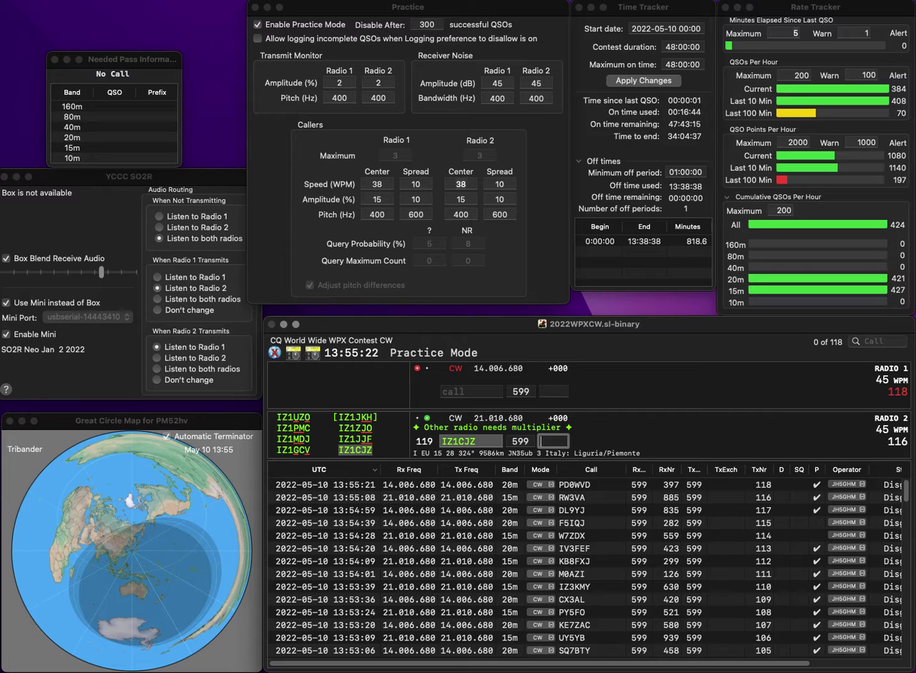
text(396)
key(Return)
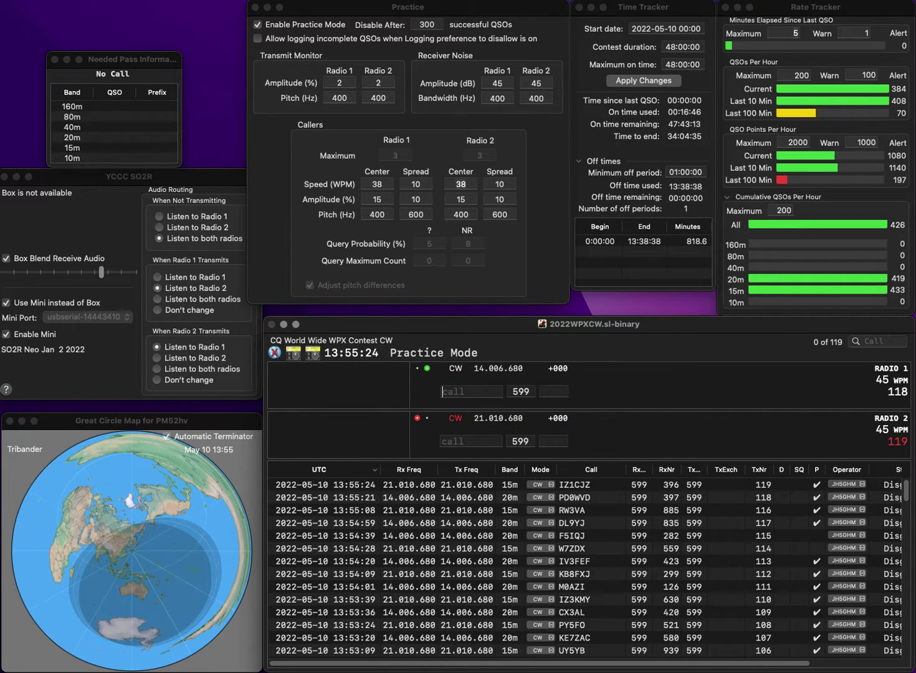
text(YSS)
key(BackSpace)
text(X)
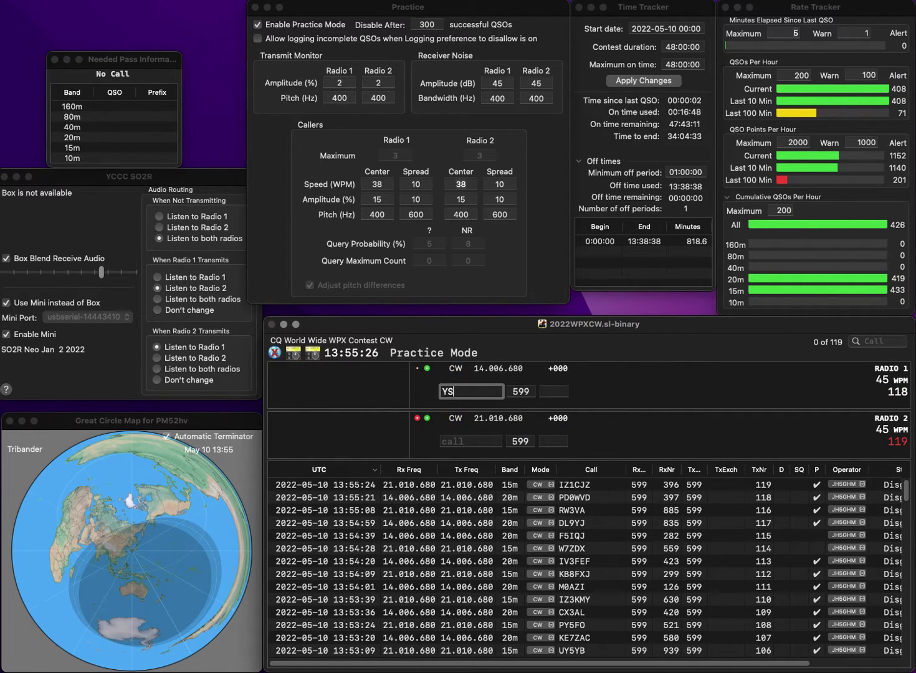
key(Return)
text(VA3PN)
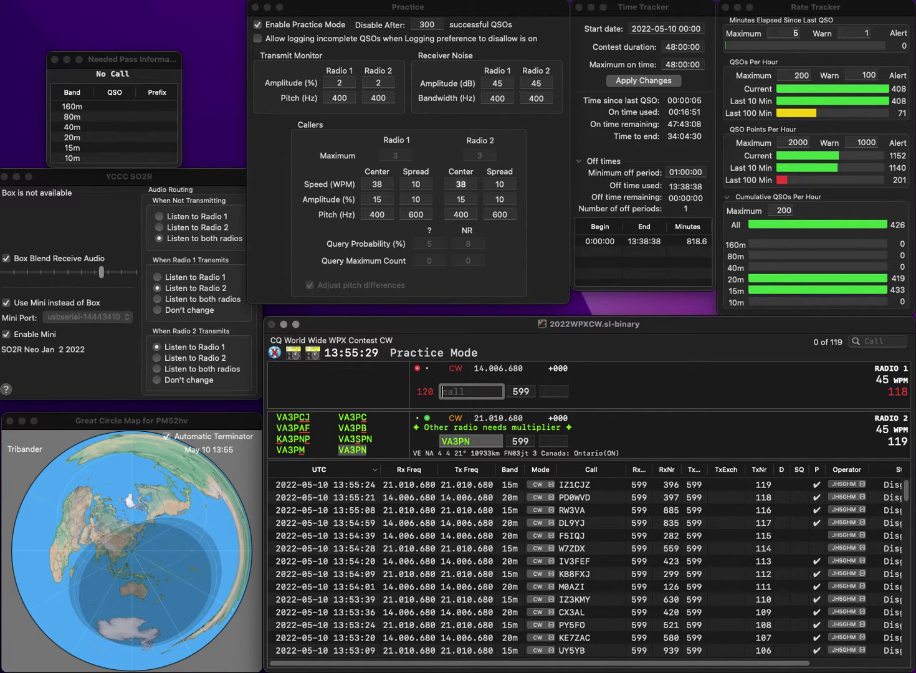
key(Return)
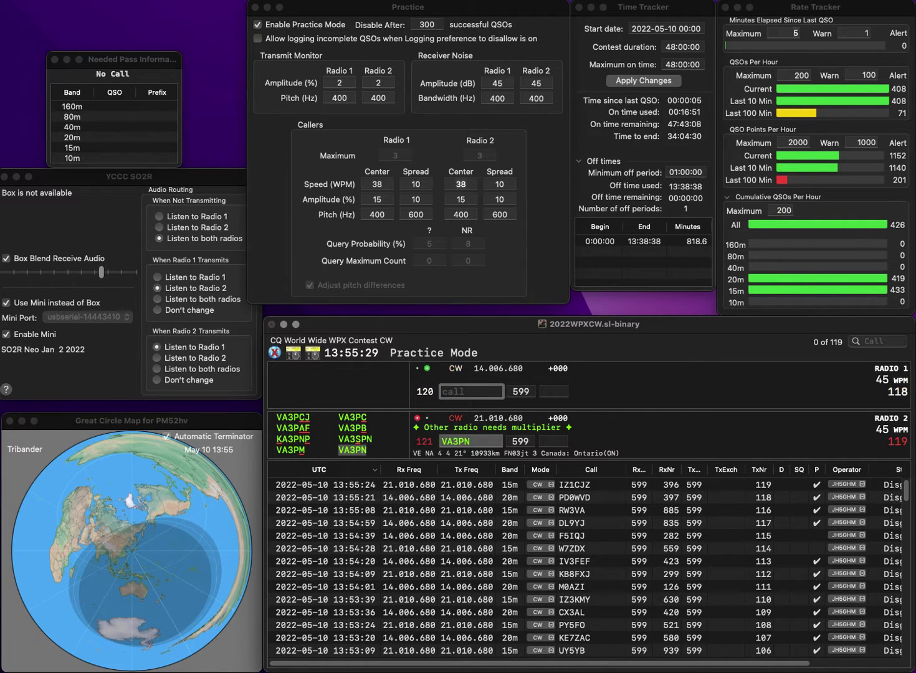
text(DE)
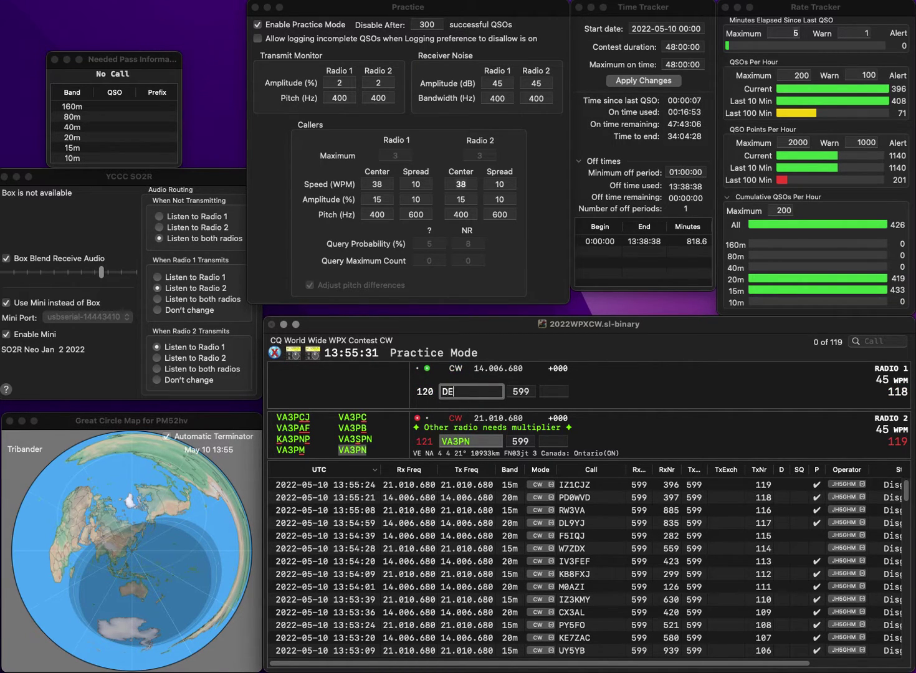
text(SX)
key(Home)
key(Delete)
text(Y)
key(Right)
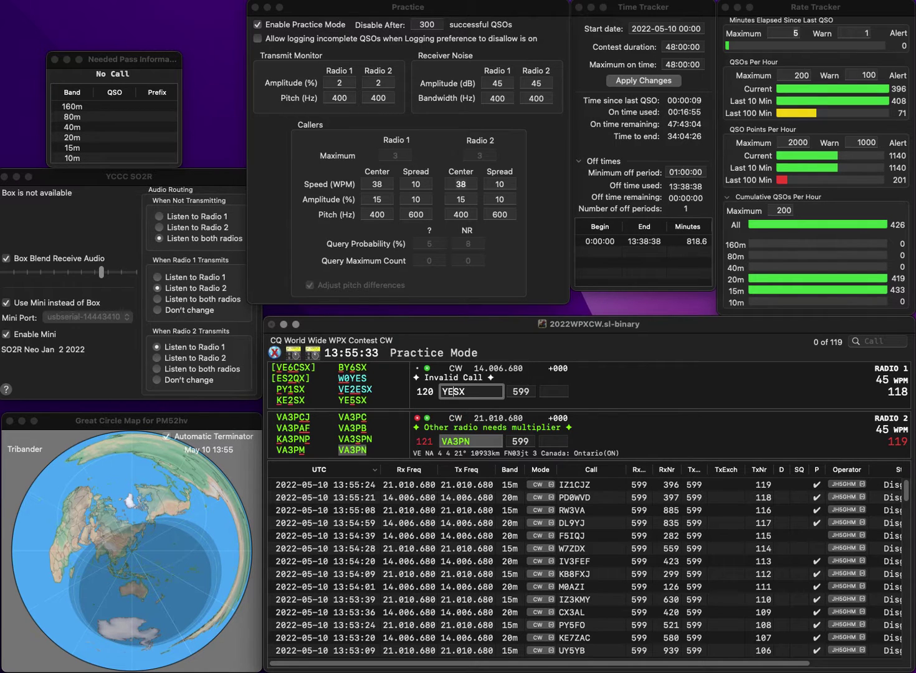
key(Return)
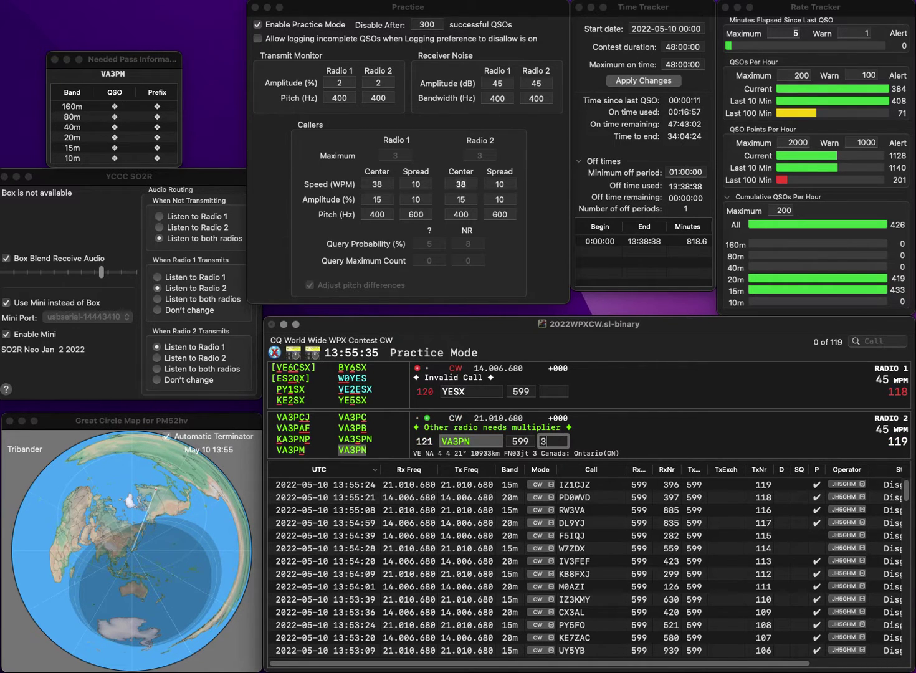
text(394)
key(backslash)
text(5)
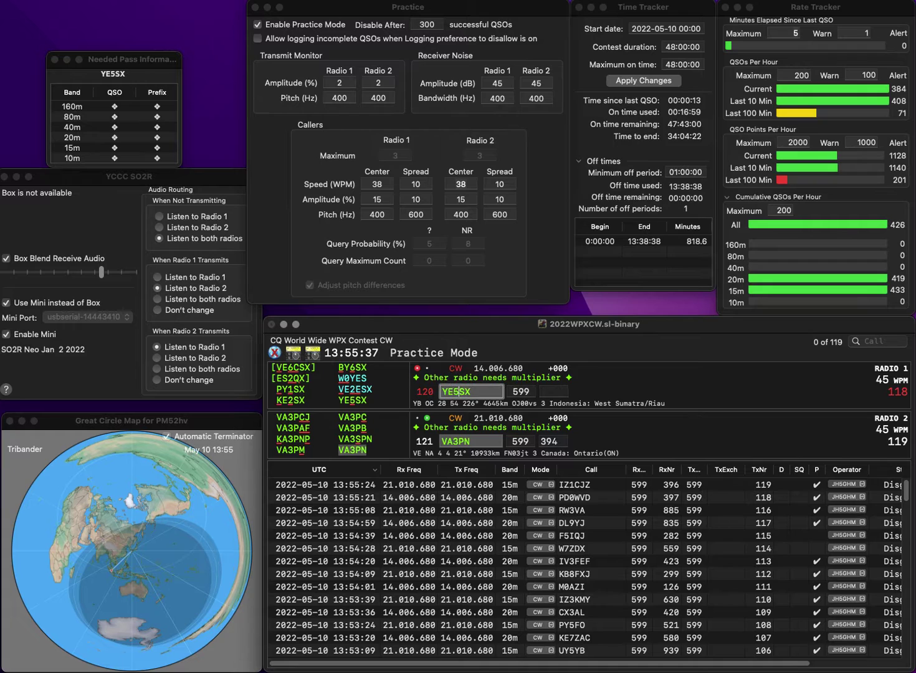
key(backslash)
key(Return)
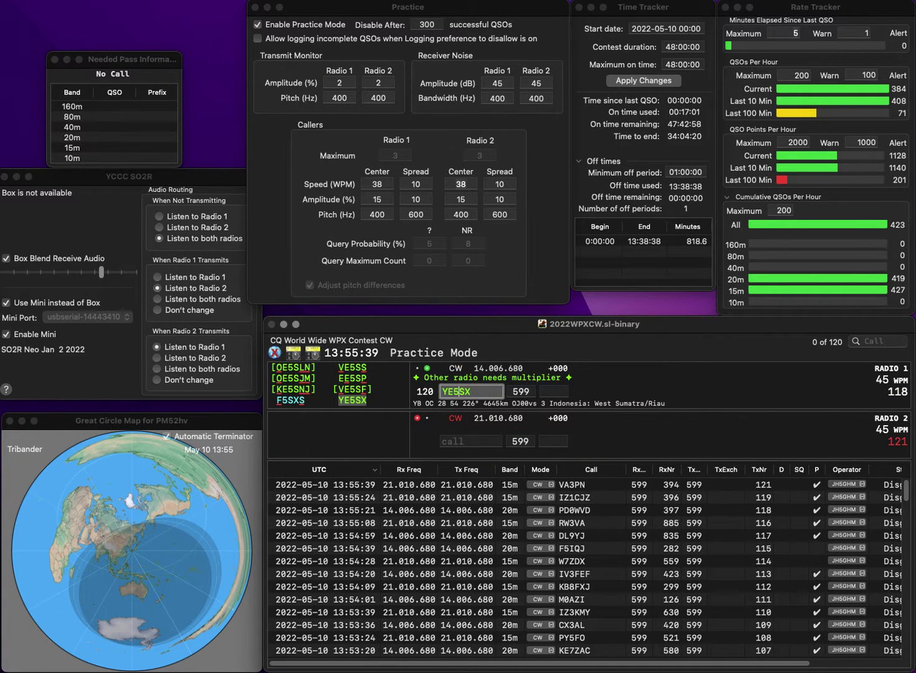
key(Return)
text(S5)
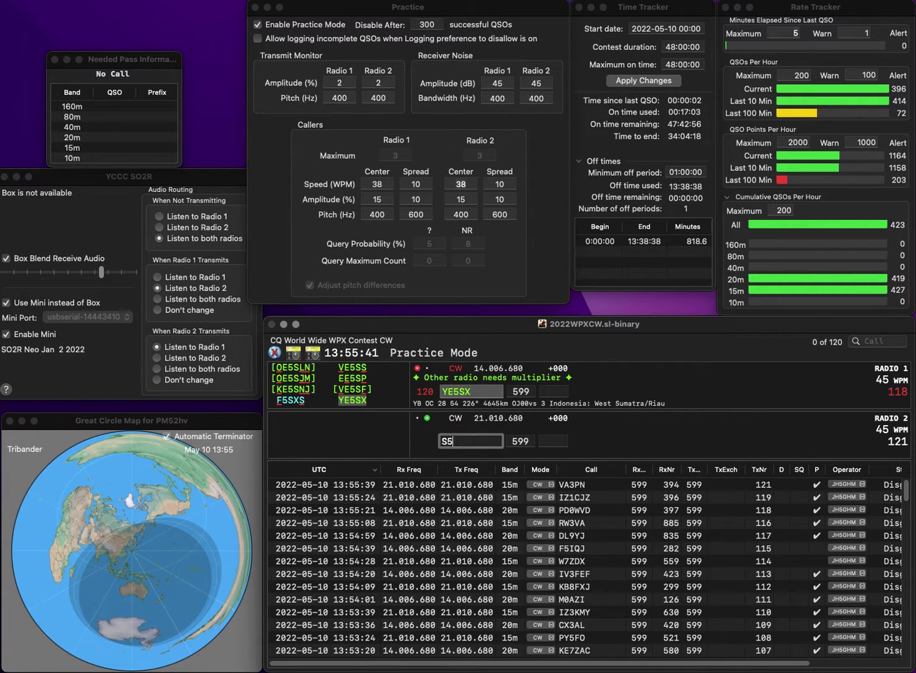
text(2LW)
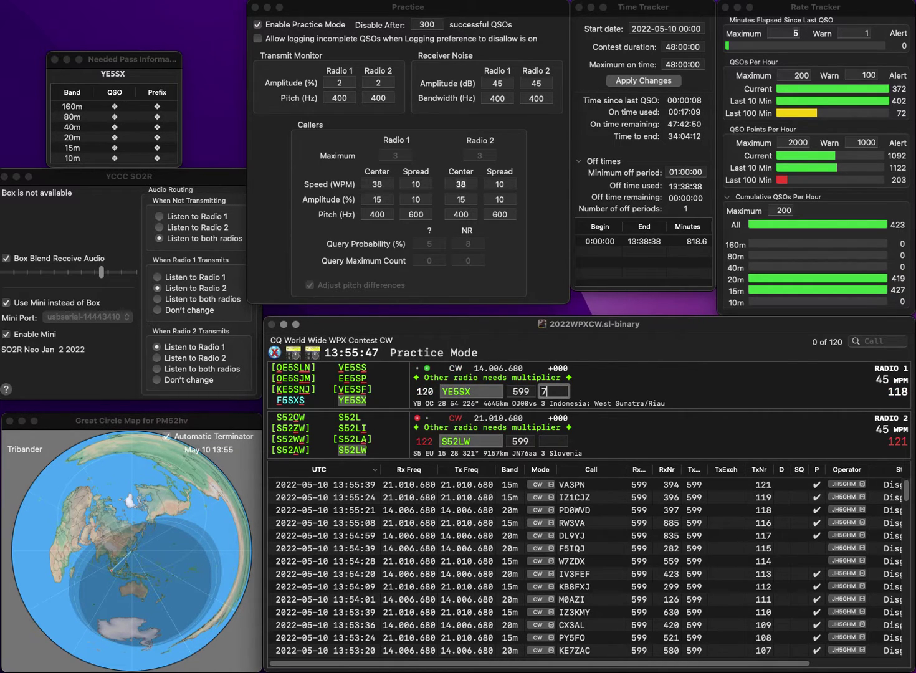
text(1)
key(Return)
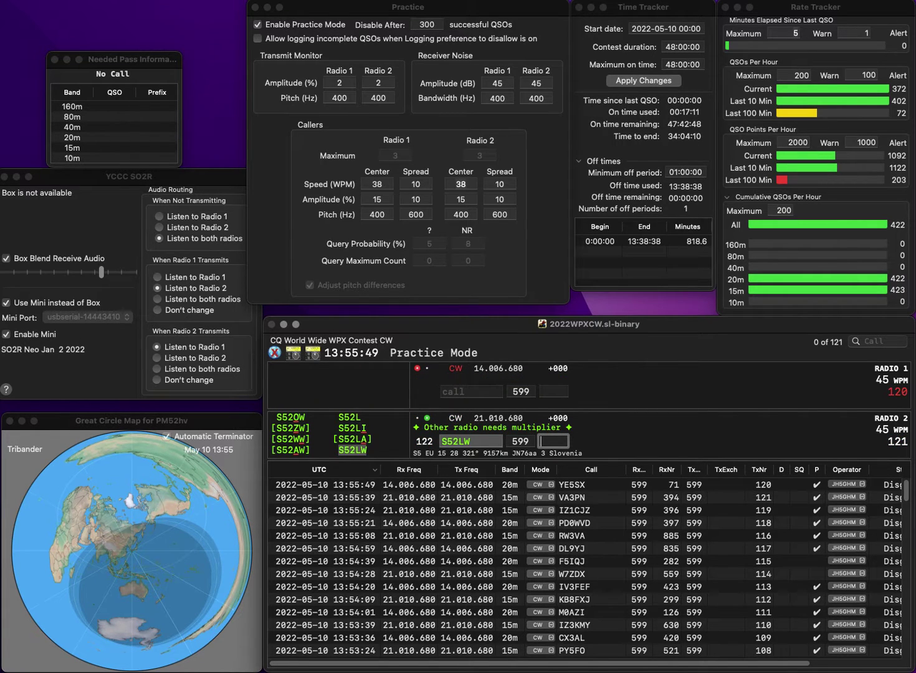
text(331)
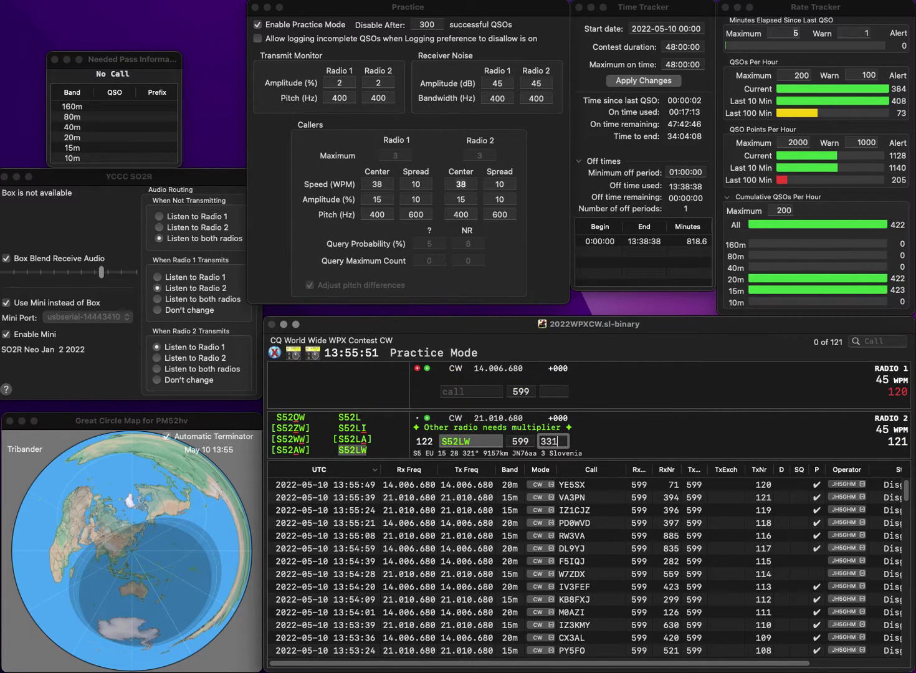
key(Return)
text(JI1X)
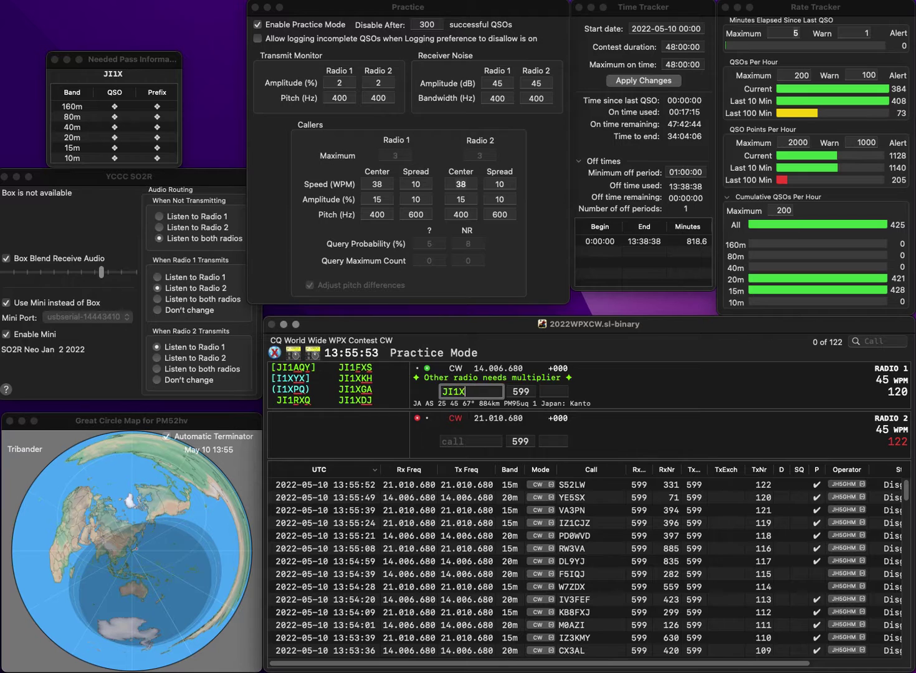
text(KH)
key(Return)
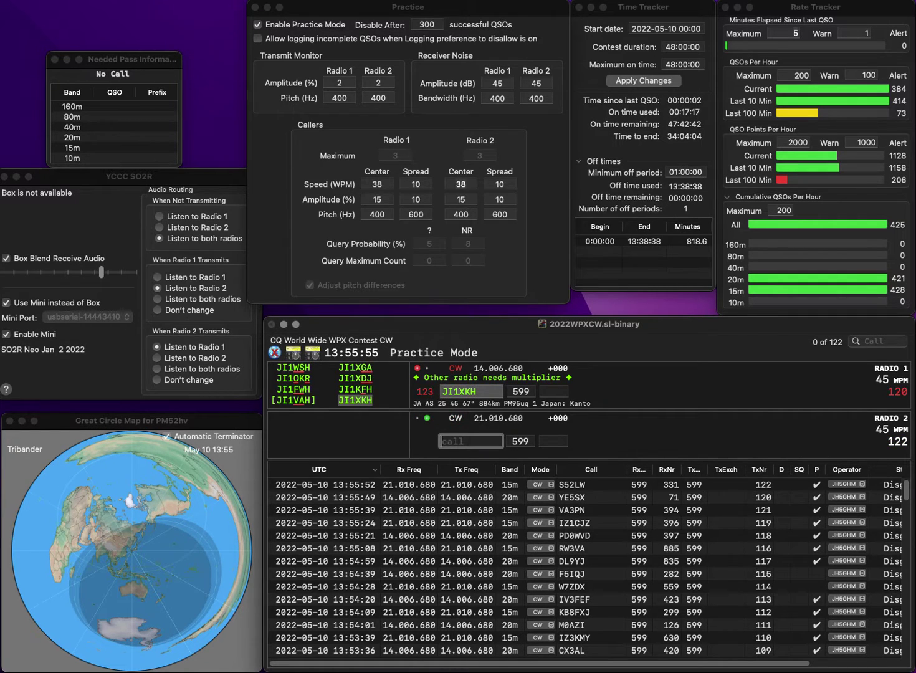
text(Z1DZ)
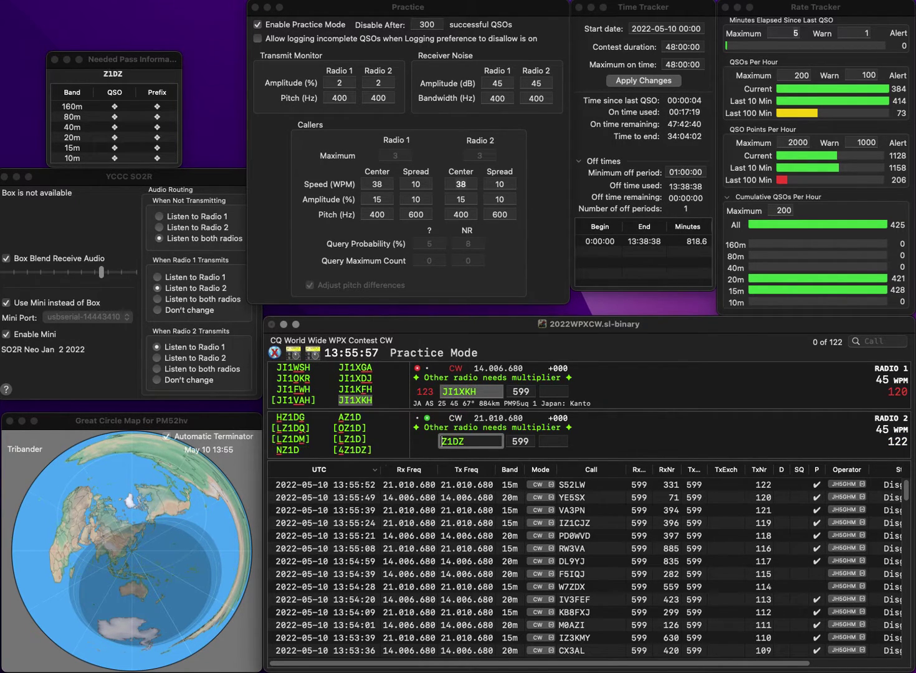
key(Return)
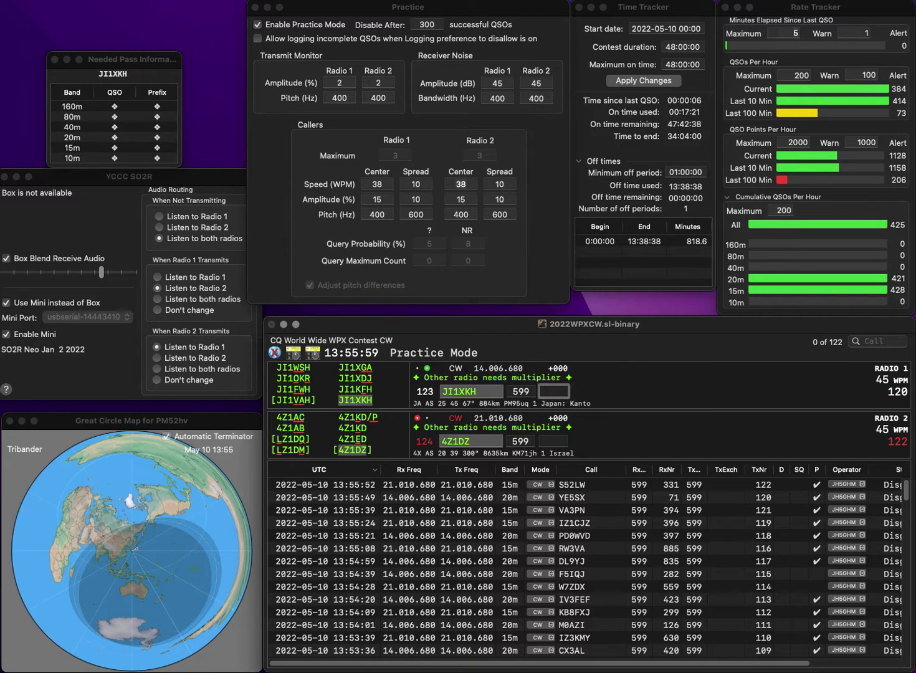
text(46)
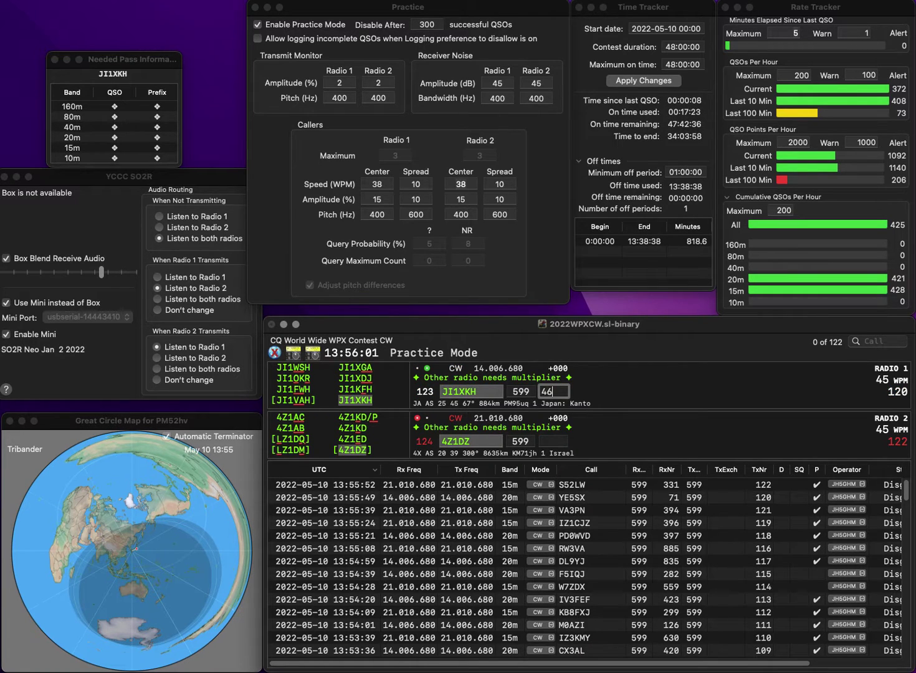
text(2)
key(Return)
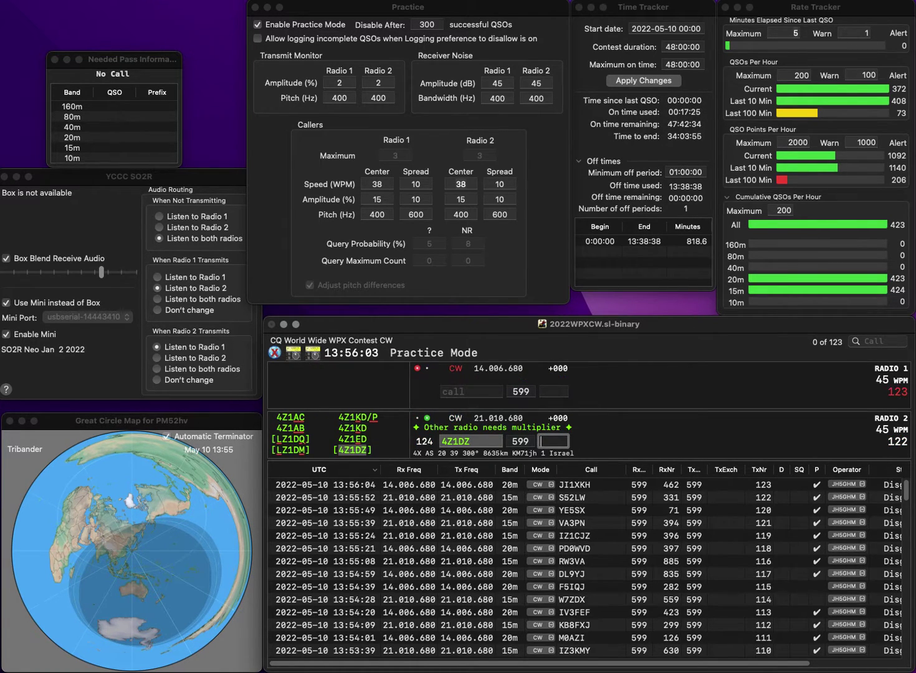
text(4)
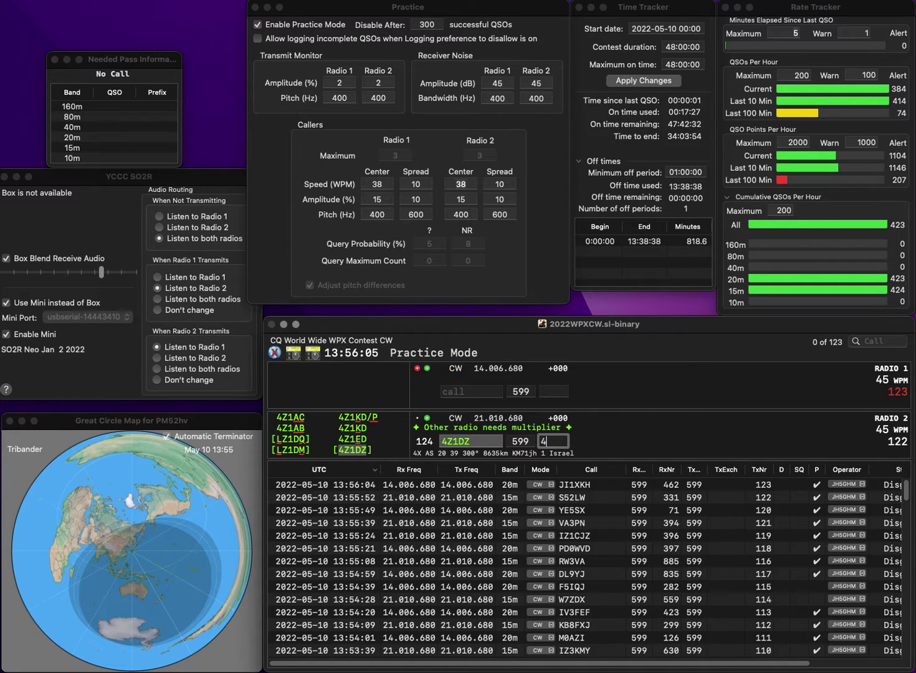
text(34)
key(Return)
text(G)
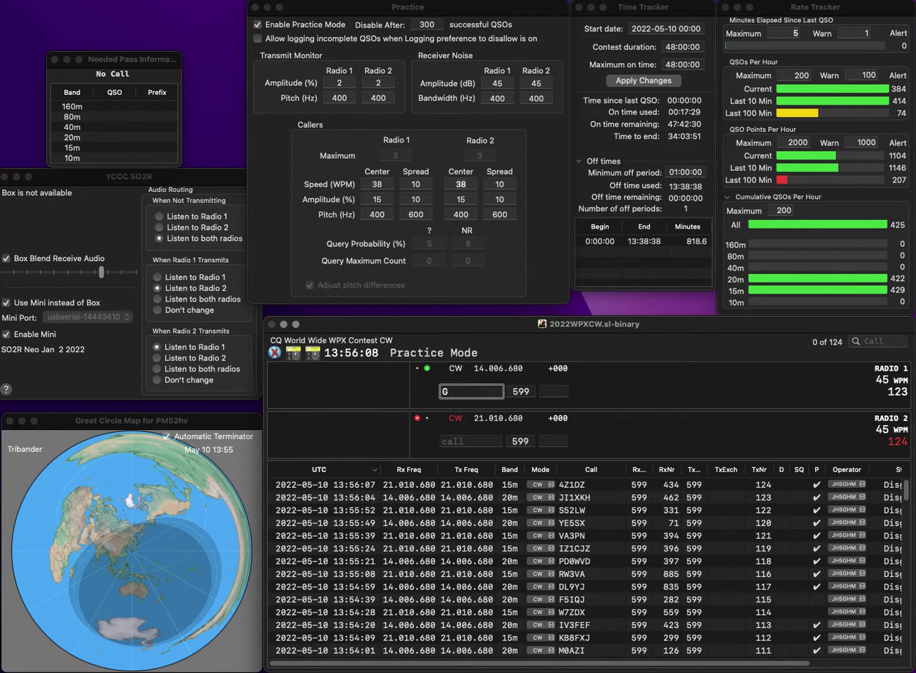
text(4ZYU)
key(Return)
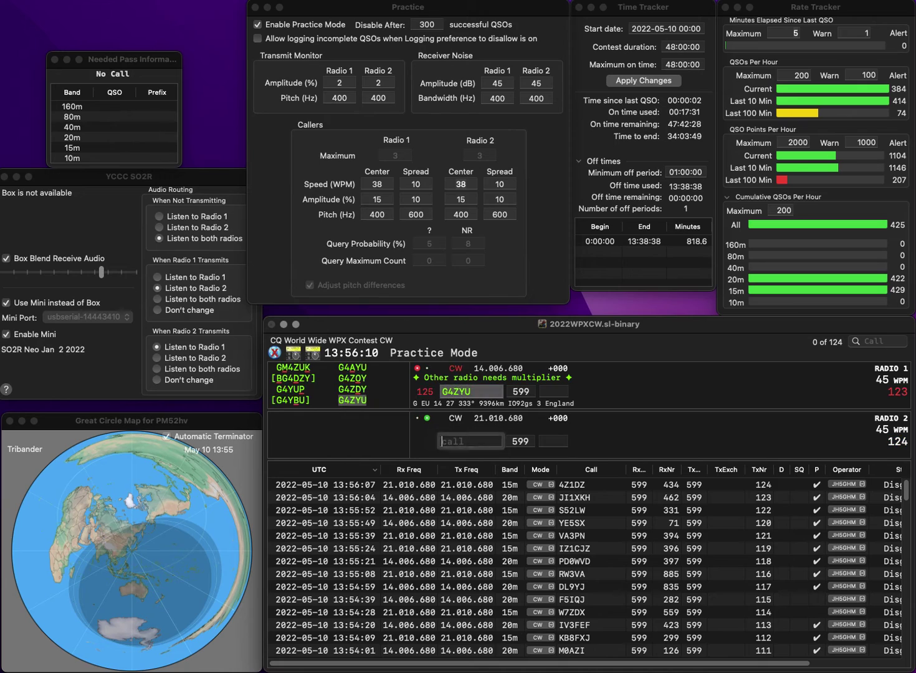
text(PP5MZ)
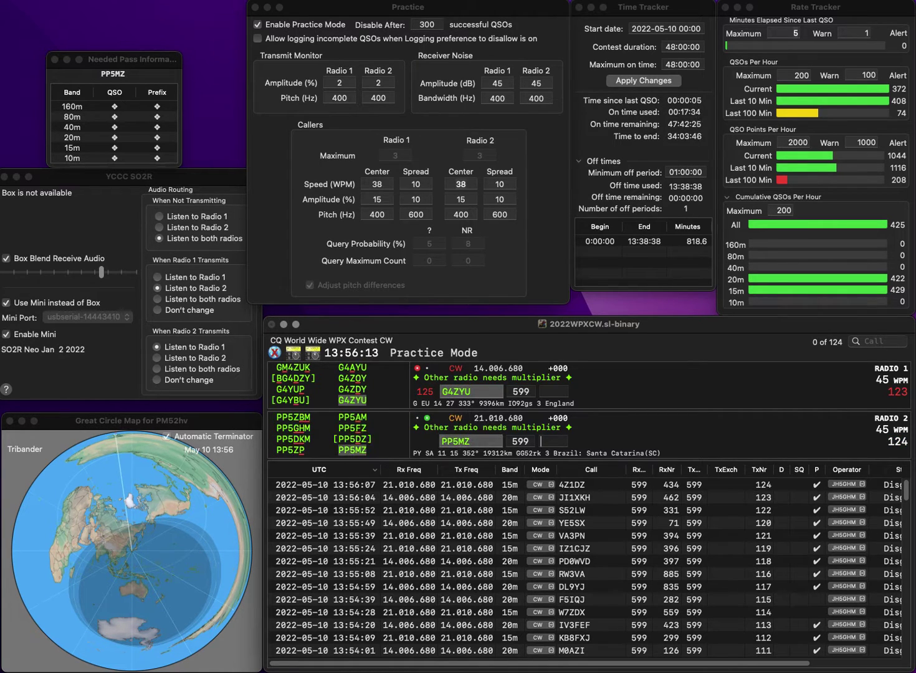
key(Return)
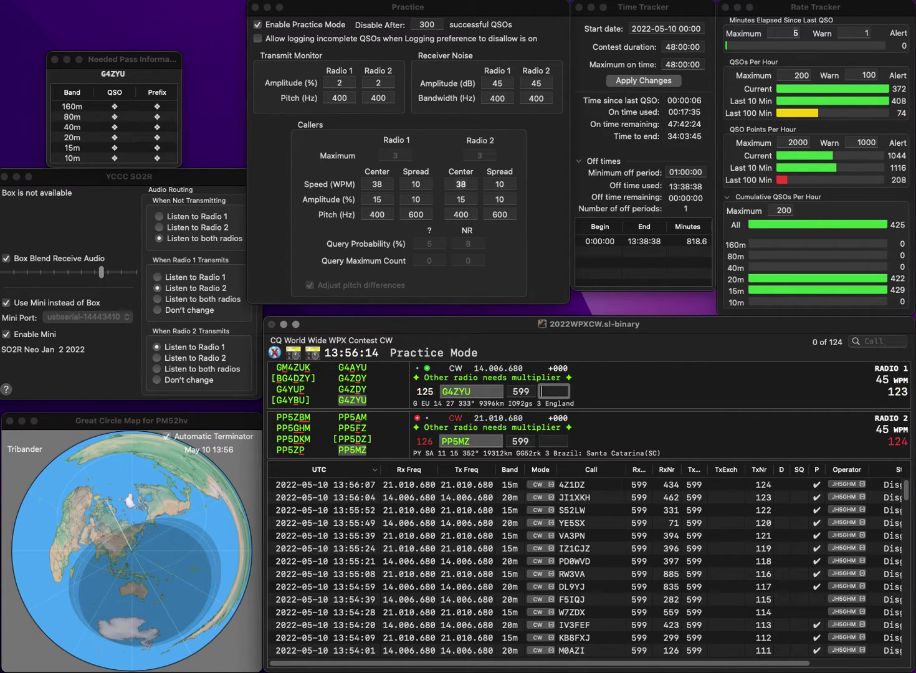
text(58)
key(Return)
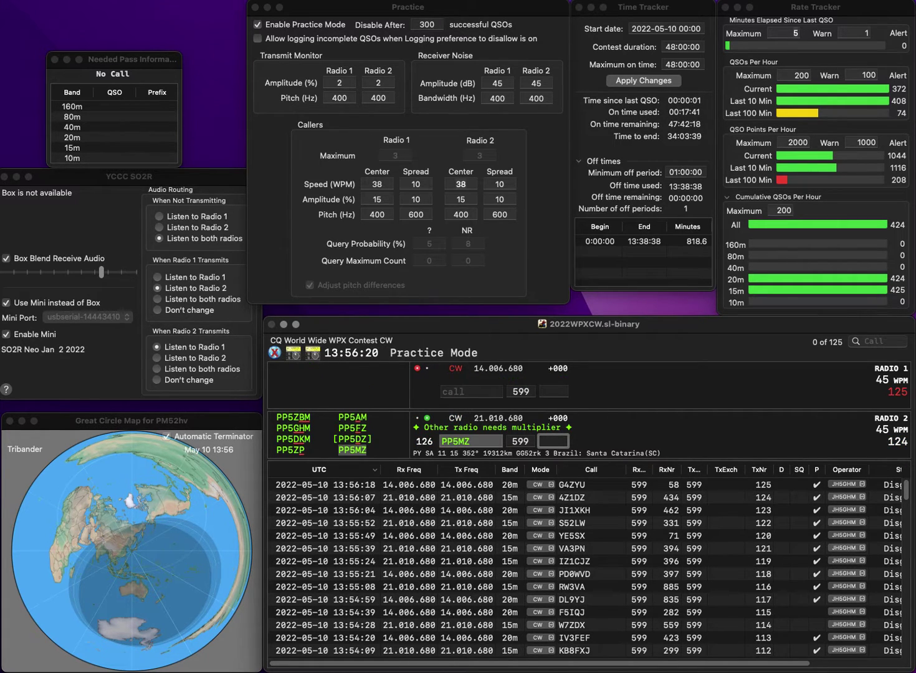
text(9)
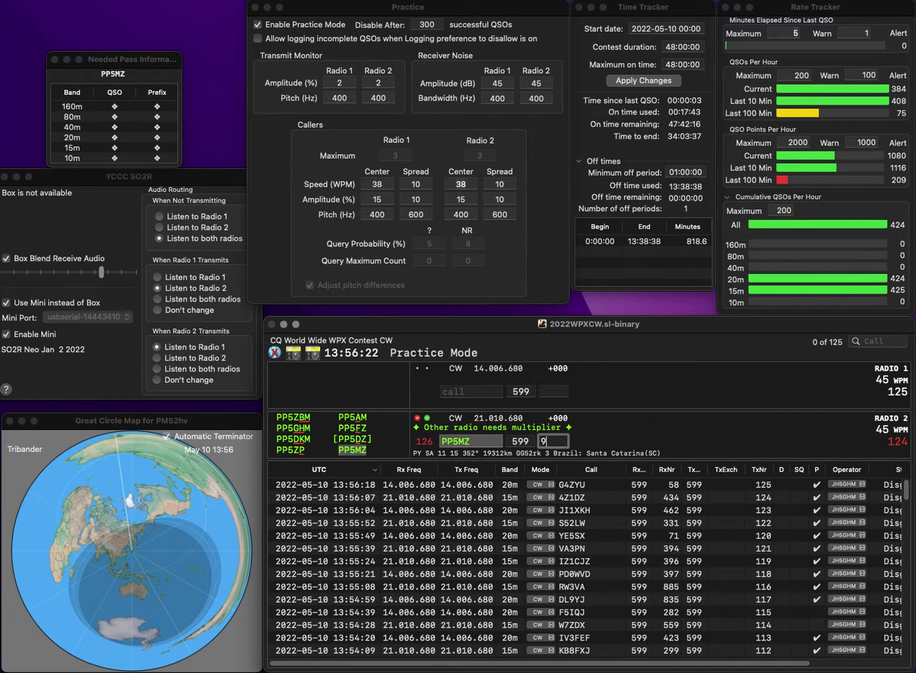
key(BackSpace)
text(97)
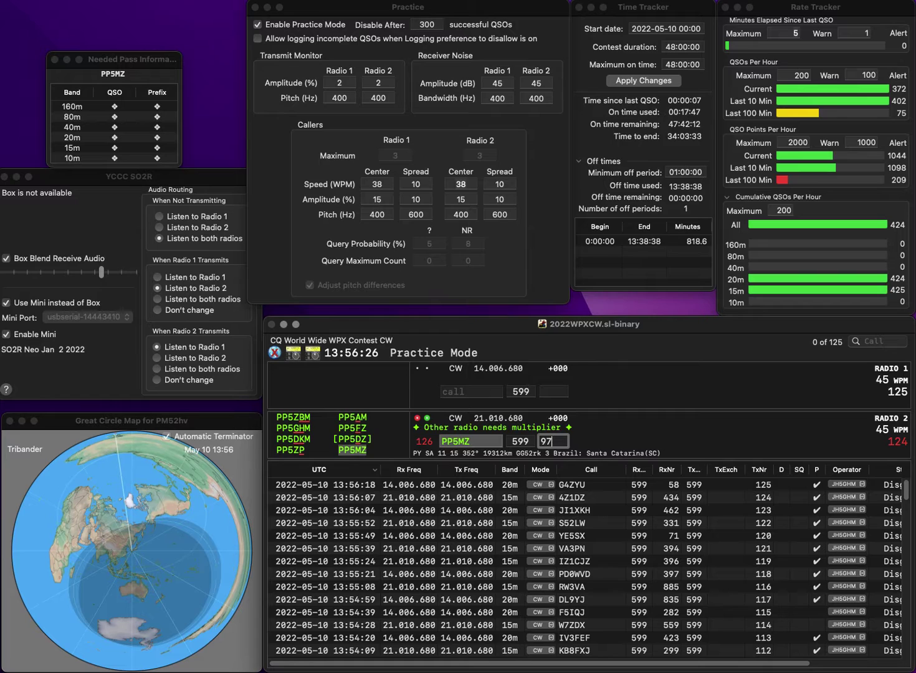
text(8)
key(Return)
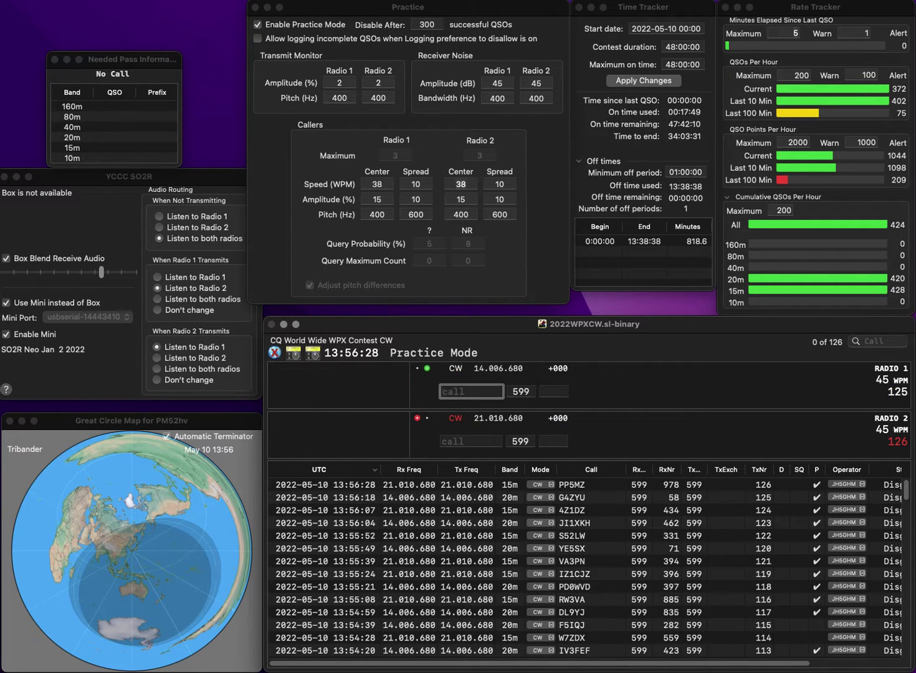
text(KV8TD)
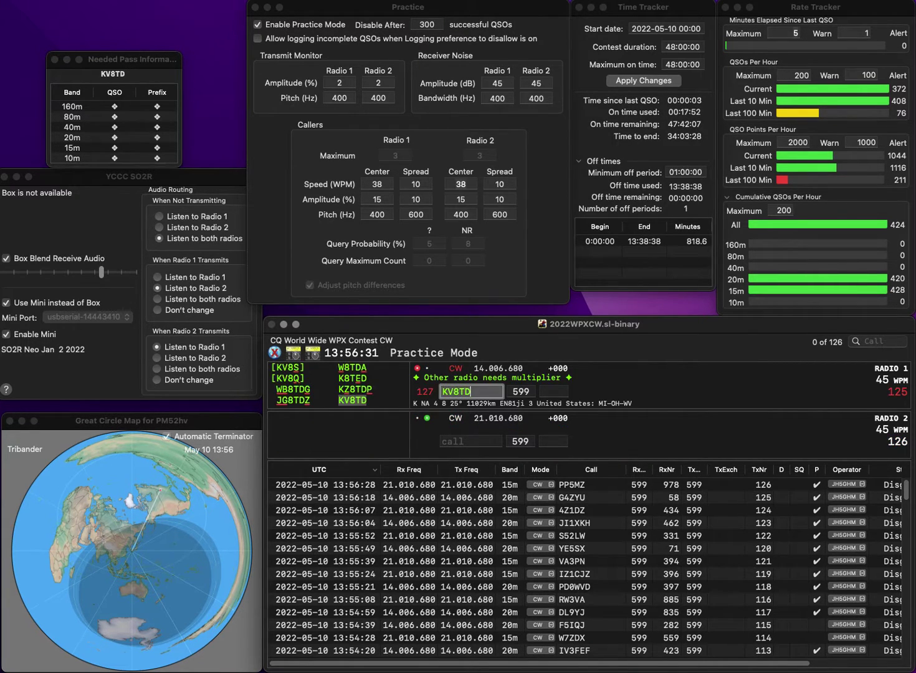
key(Return)
text(N6NSKAK)
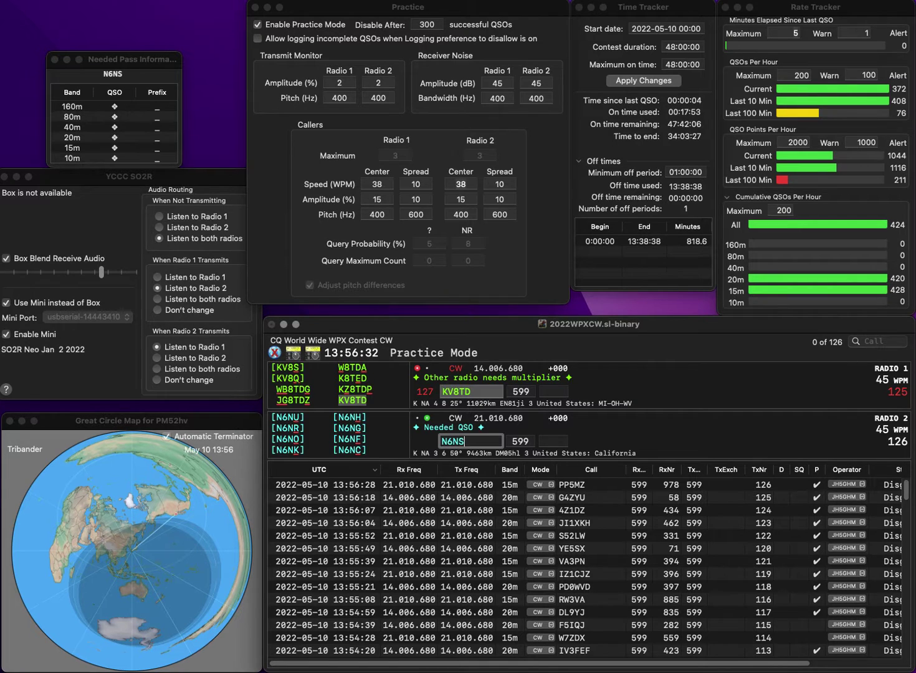
key(BackSpace)
key(BackSpace)
key(Home)
text(K)
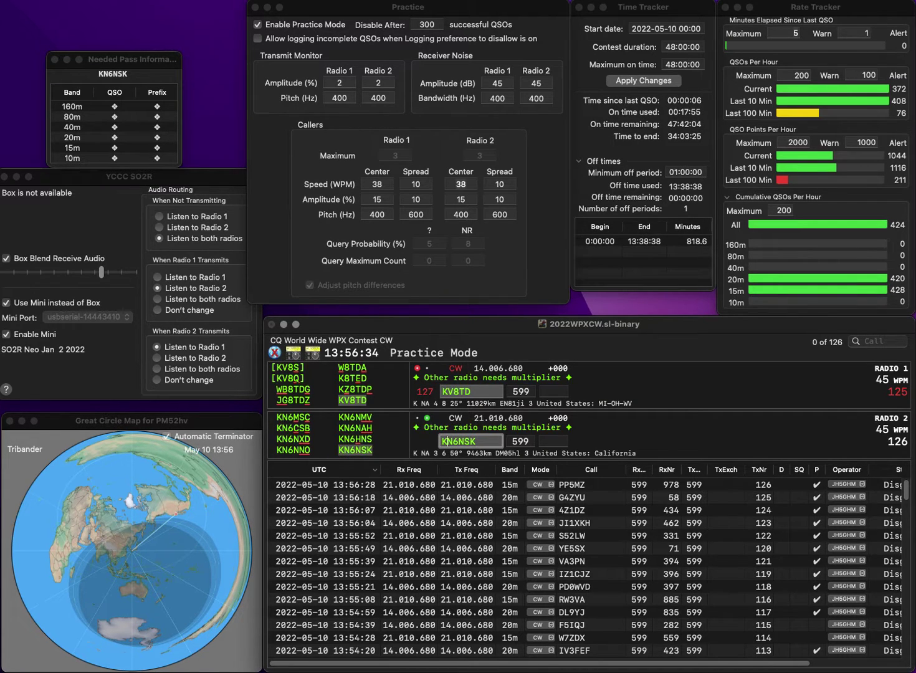
key(Return)
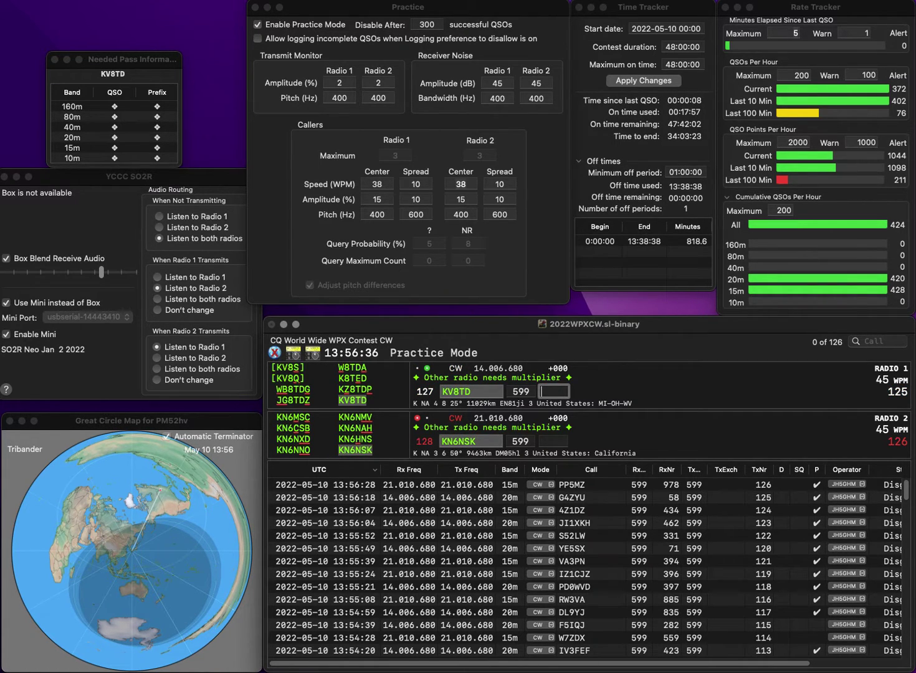
text(433)
key(Return)
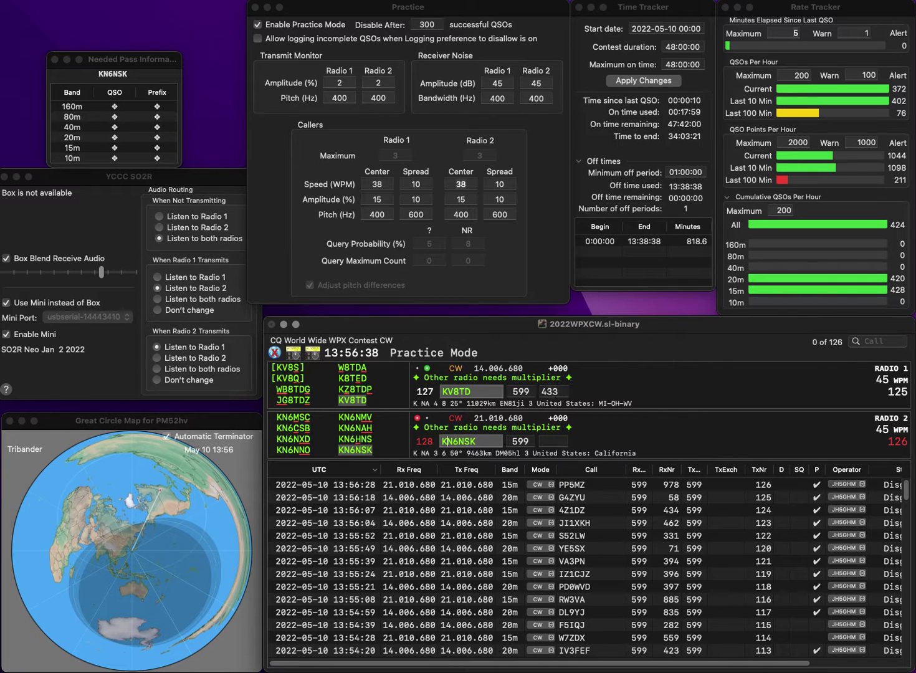
key(space)
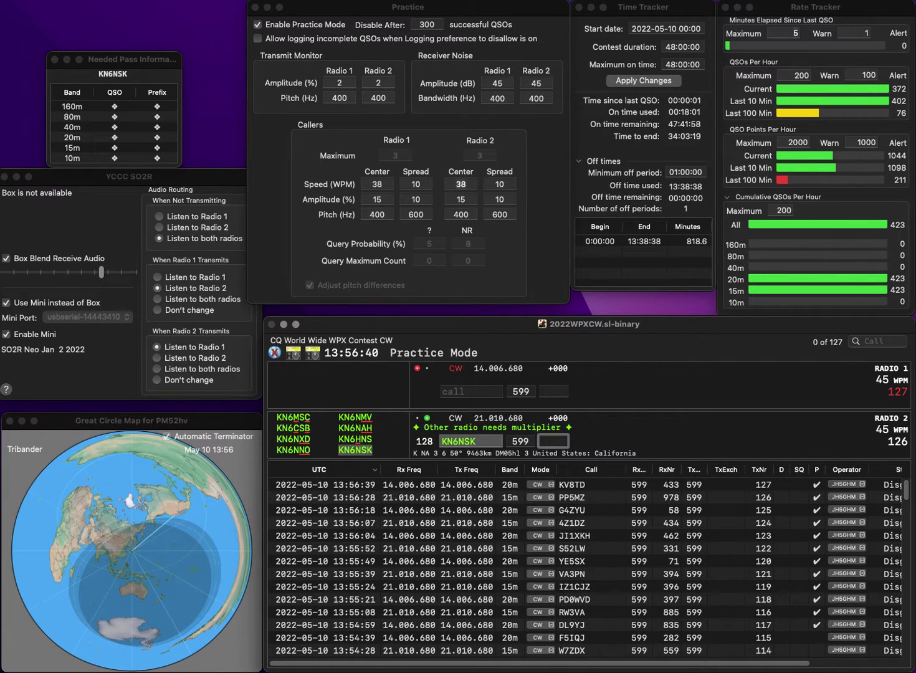
text(556)
key(Return)
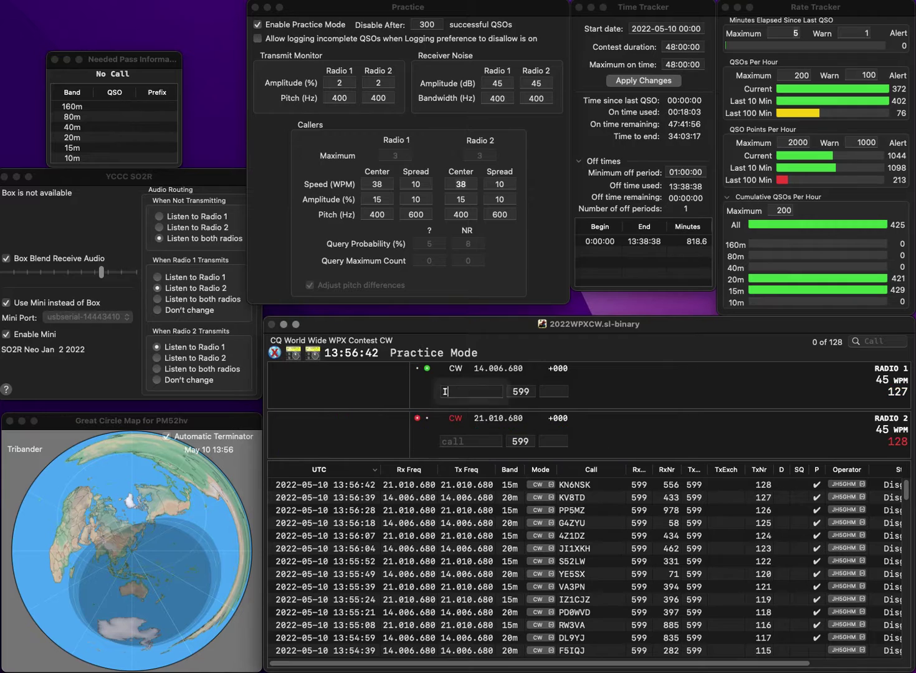
text(IZ1TTE)
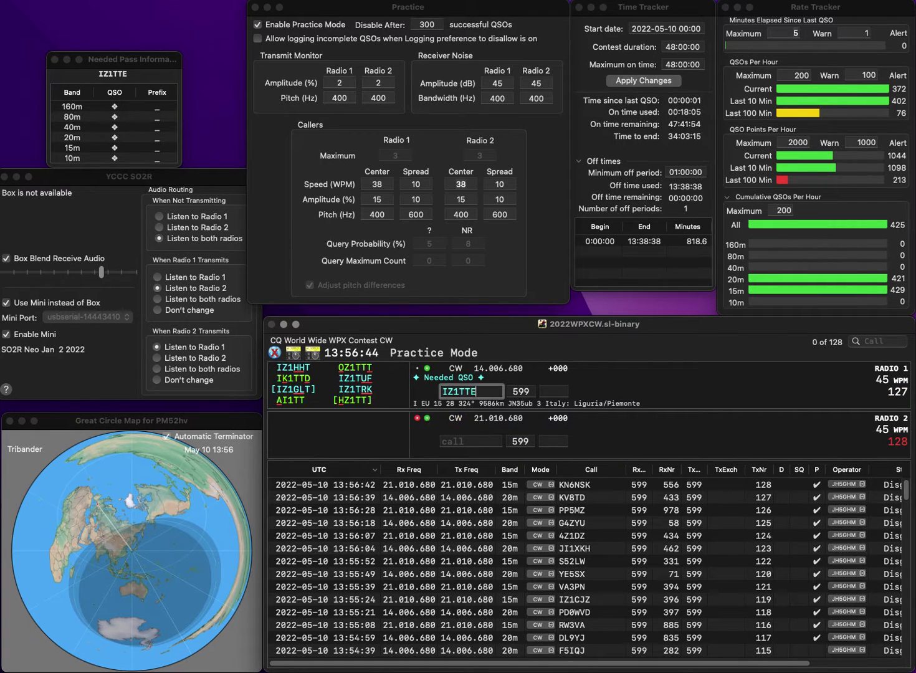
key(Return)
text(K2S)
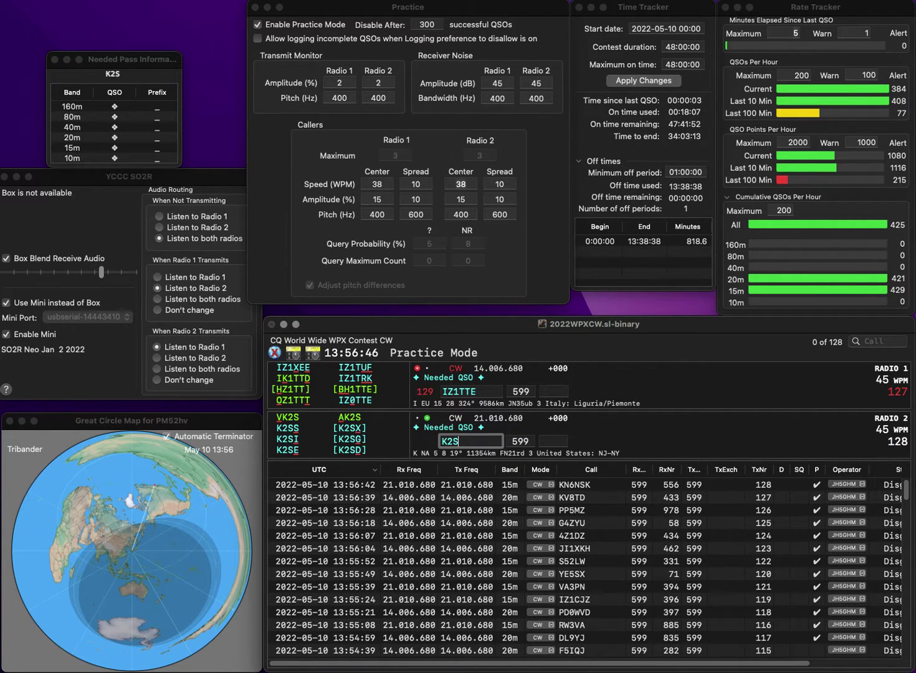
text(TE)
key(Return)
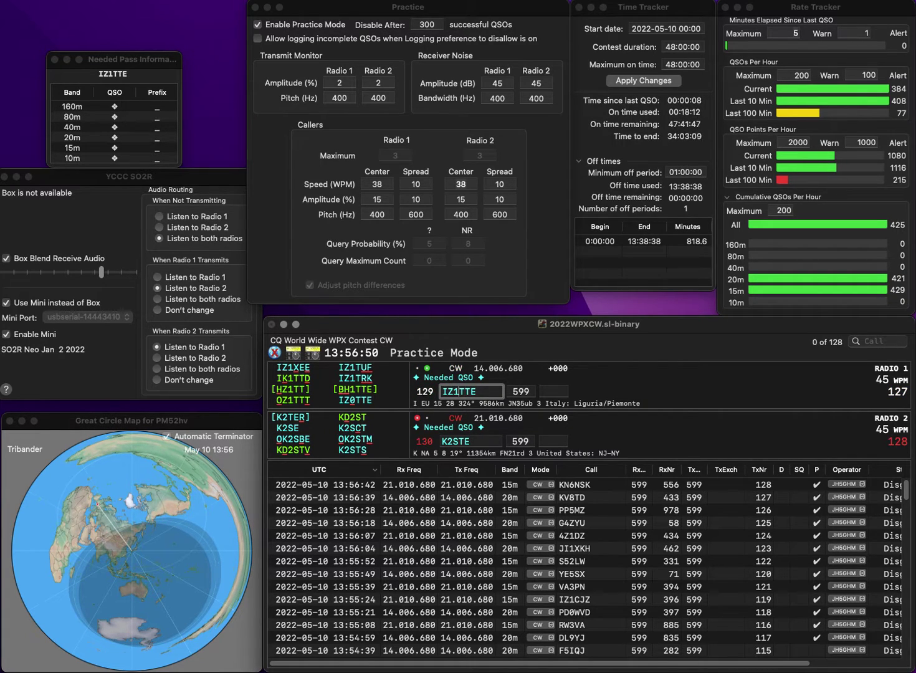
key(Left)
key(BackSpace)
text(0)
key(Return)
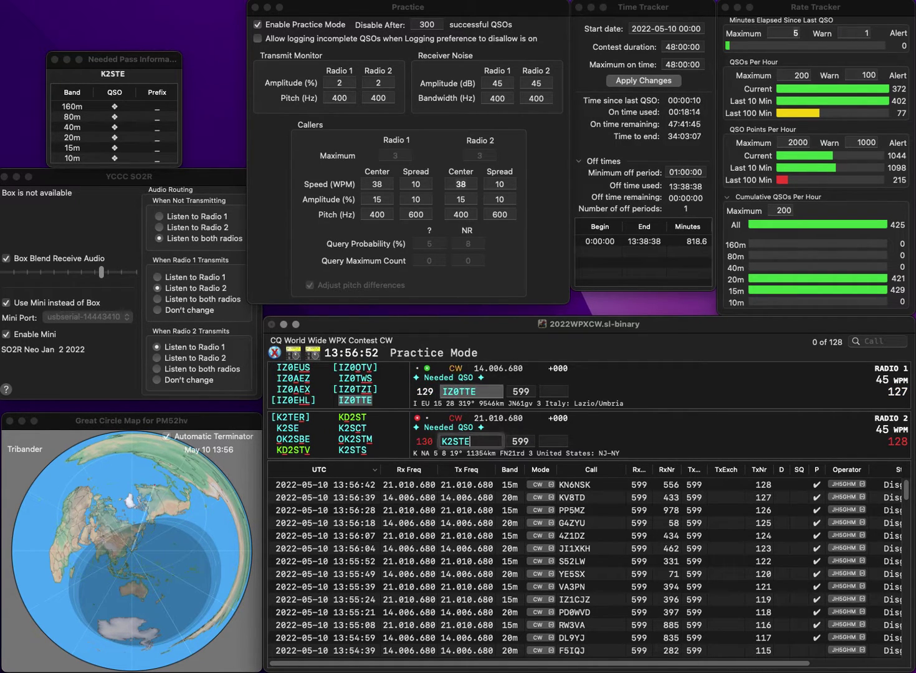
Correct the radio 2 call to K2SCT and log IZ0TTE (687) and K2SCT (981)
key(Right)
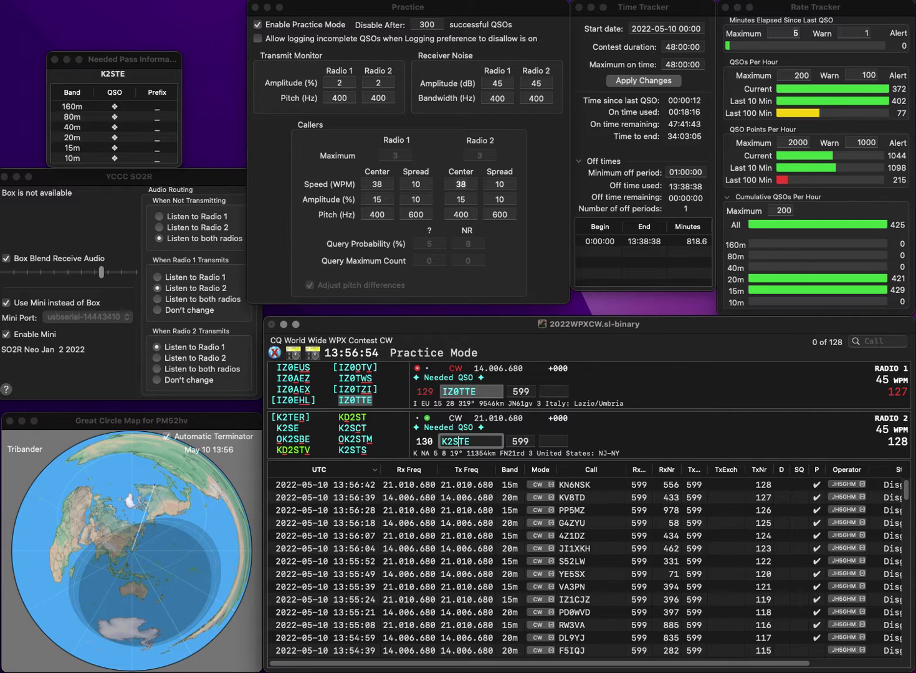
key(Delete)
key(Delete)
text(KT)
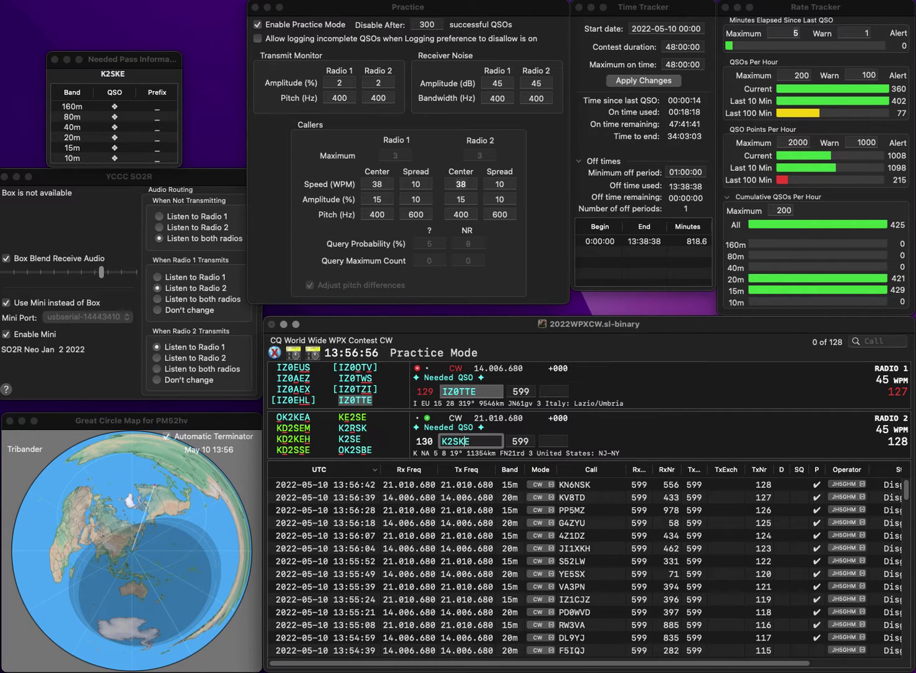
key(BackSpace)
text(C)
key(Return)
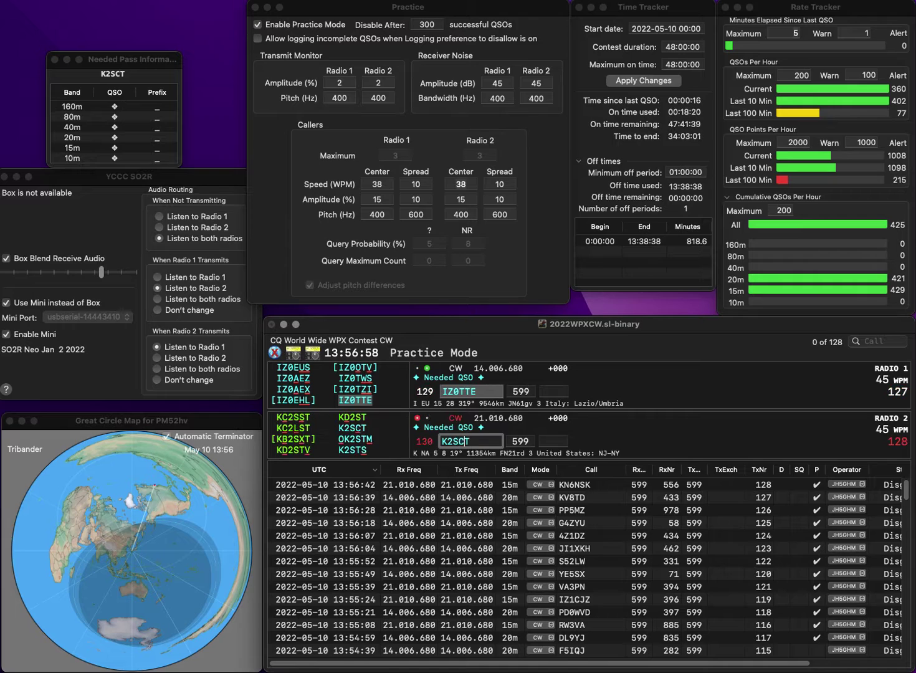
text(687)
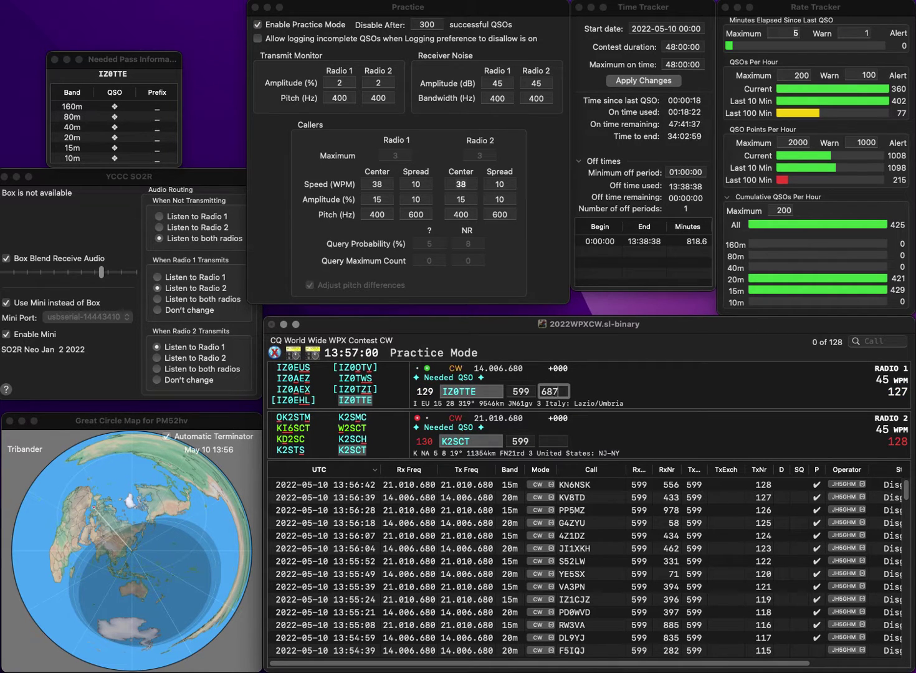
key(Return)
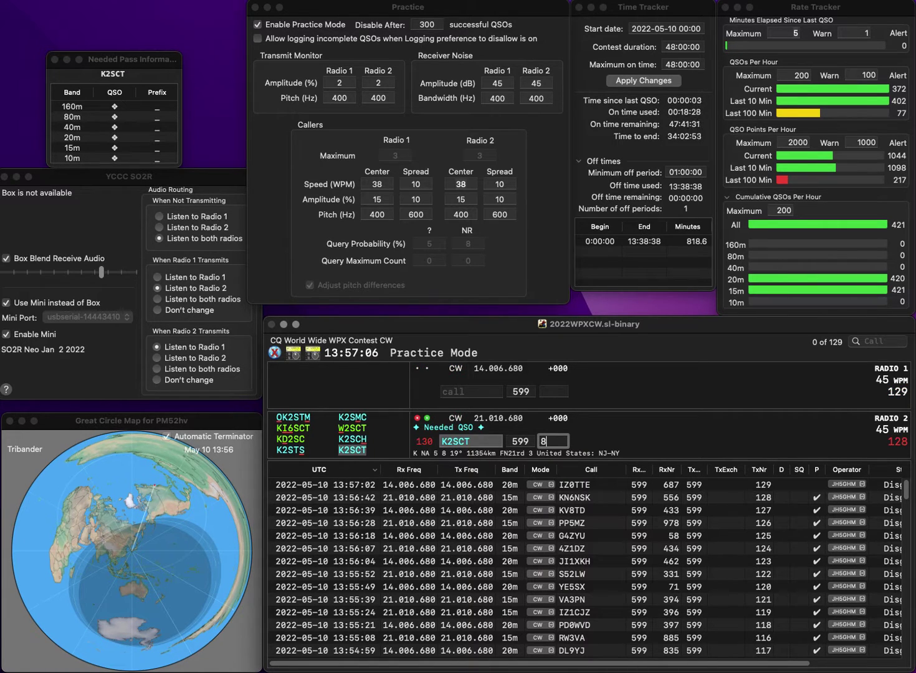
key(BackSpace)
text(81)
key(Return)
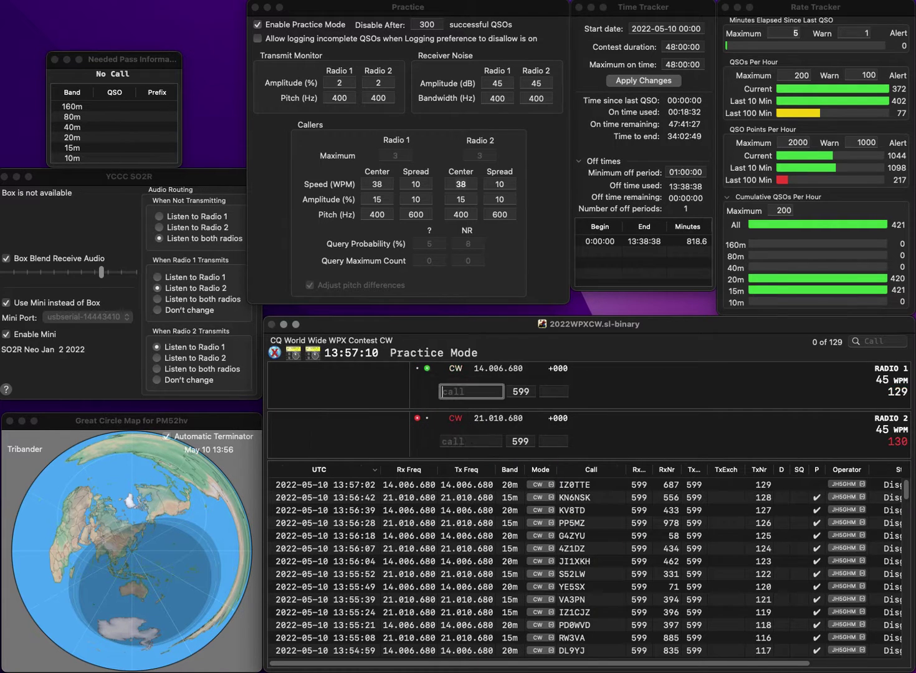
text(W4NHO)
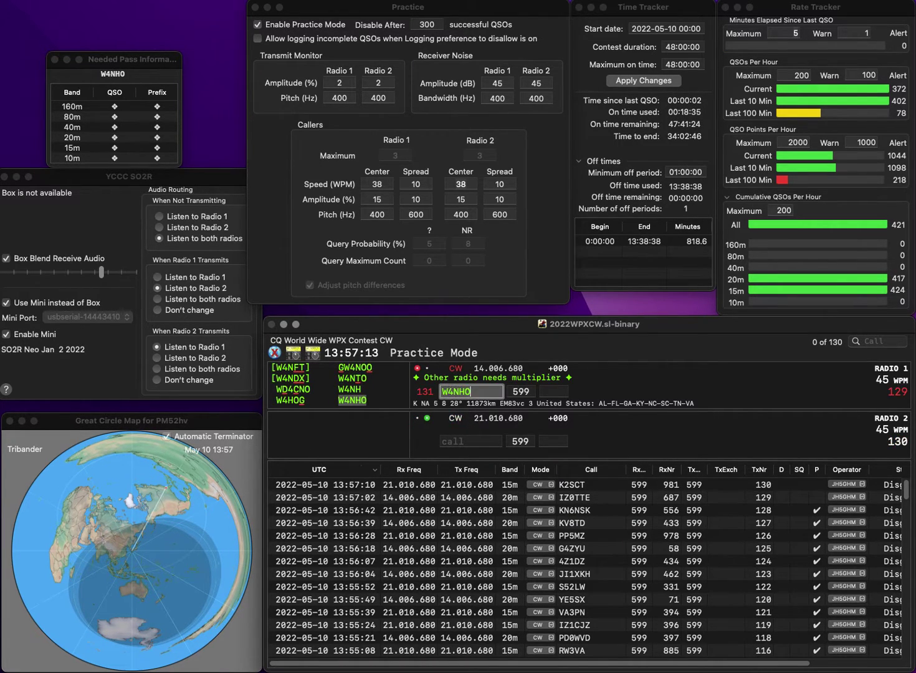
key(Return)
text(WD)
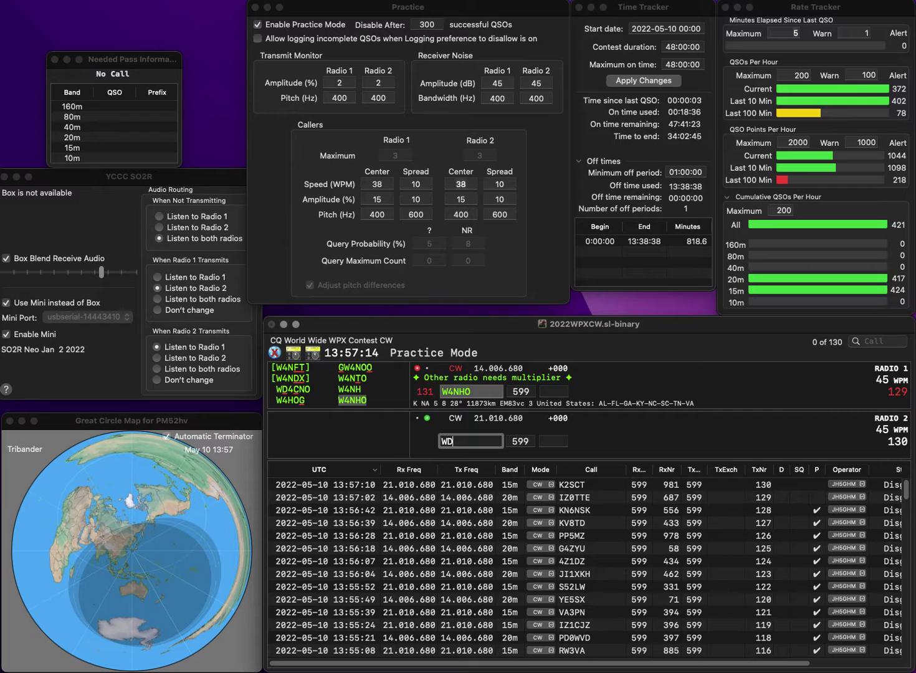
text(8JLD)
key(Return)
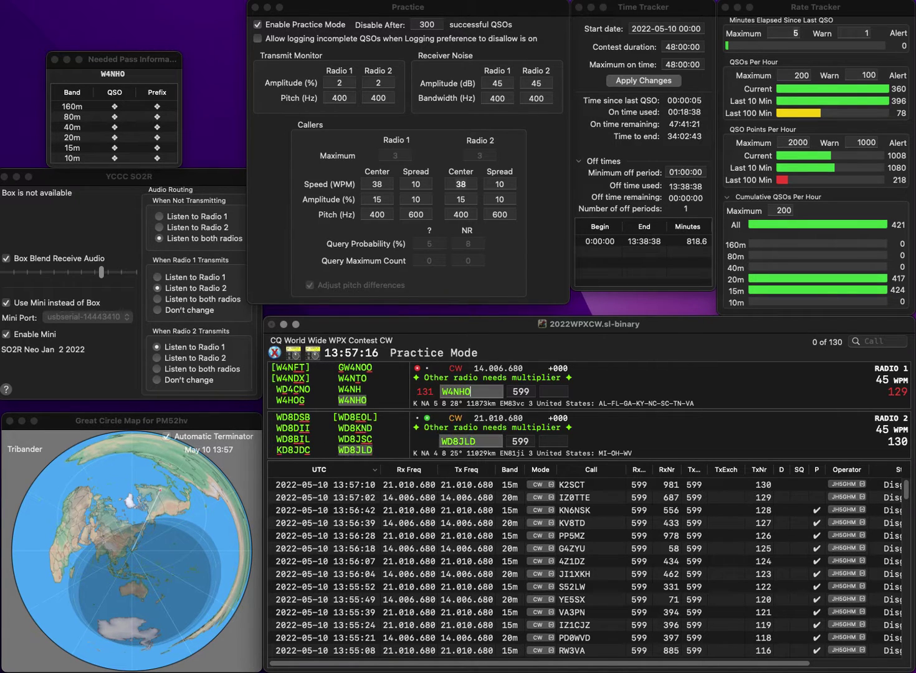
key(space)
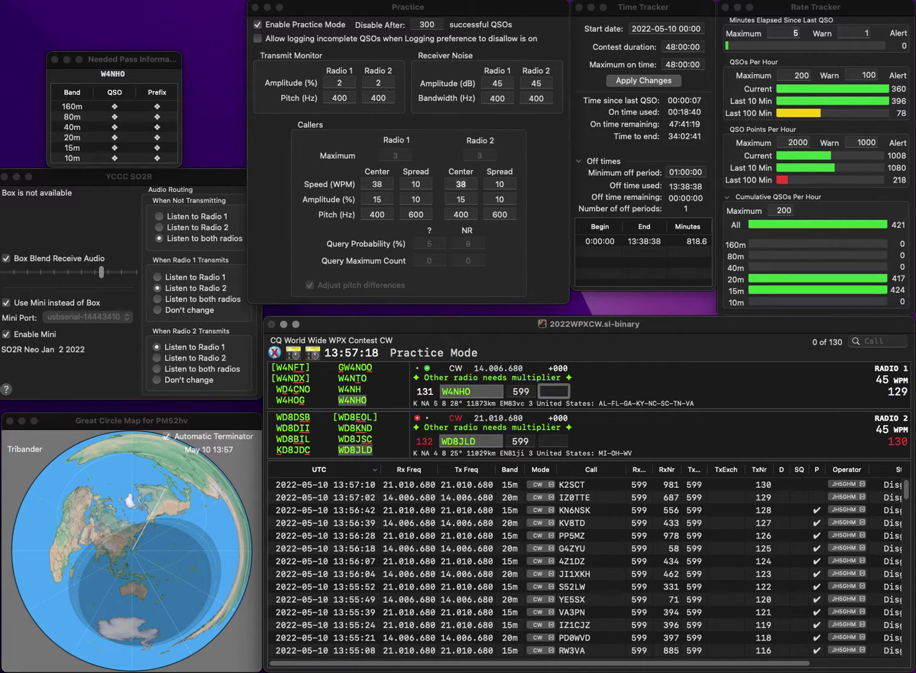
text(664)
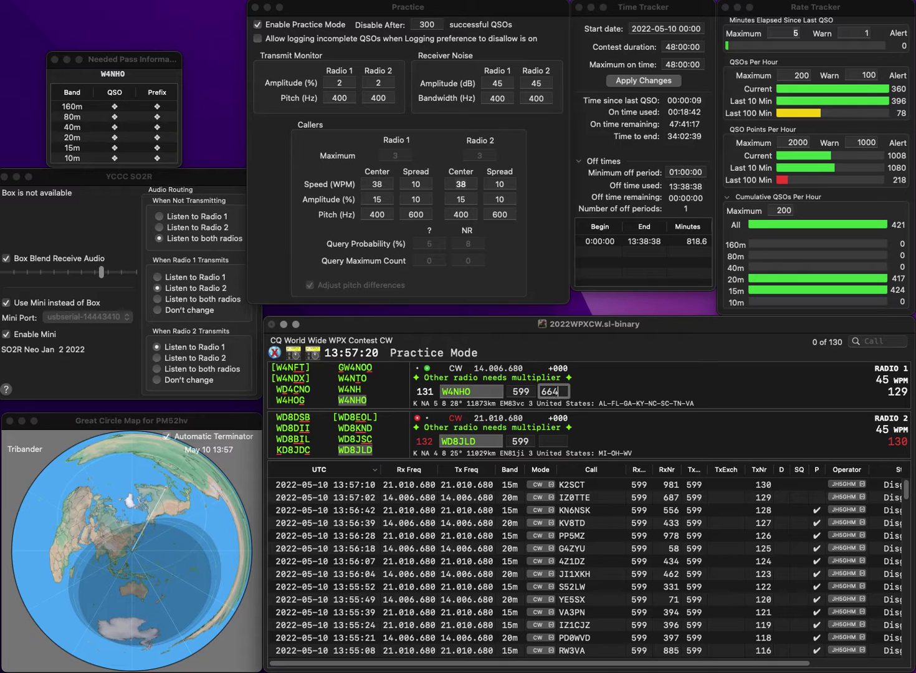
key(Return)
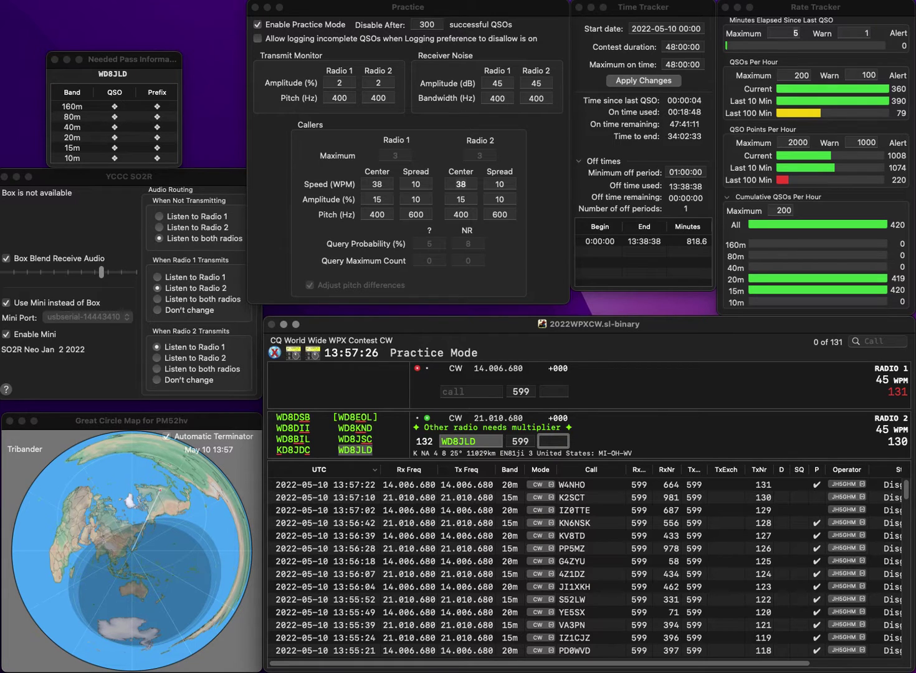
text(51)
key(Return)
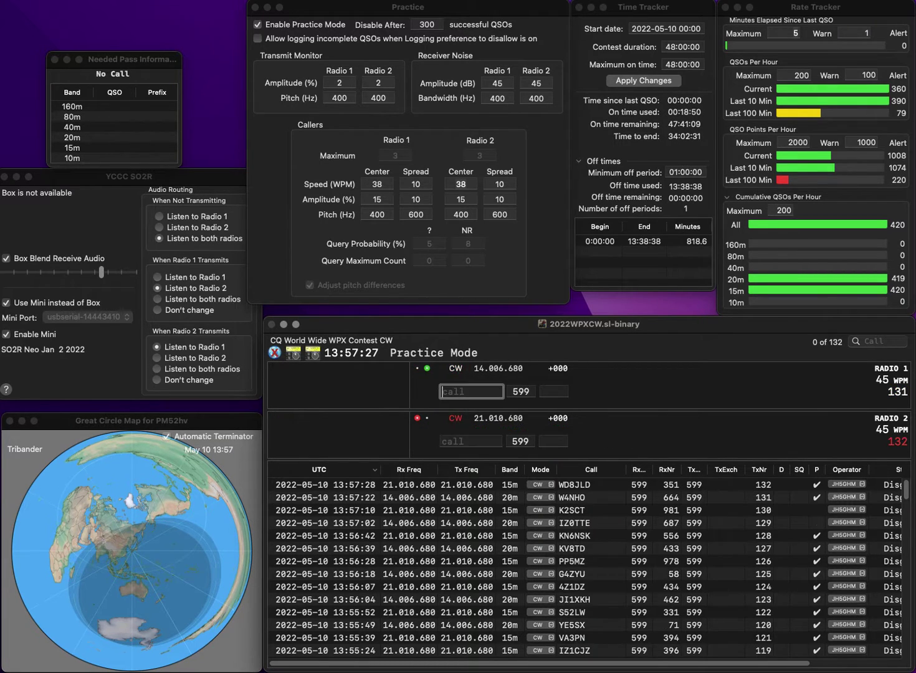
Work TC3N and IZ6CST, logging exchanges 80 and 507
text(IZ3)
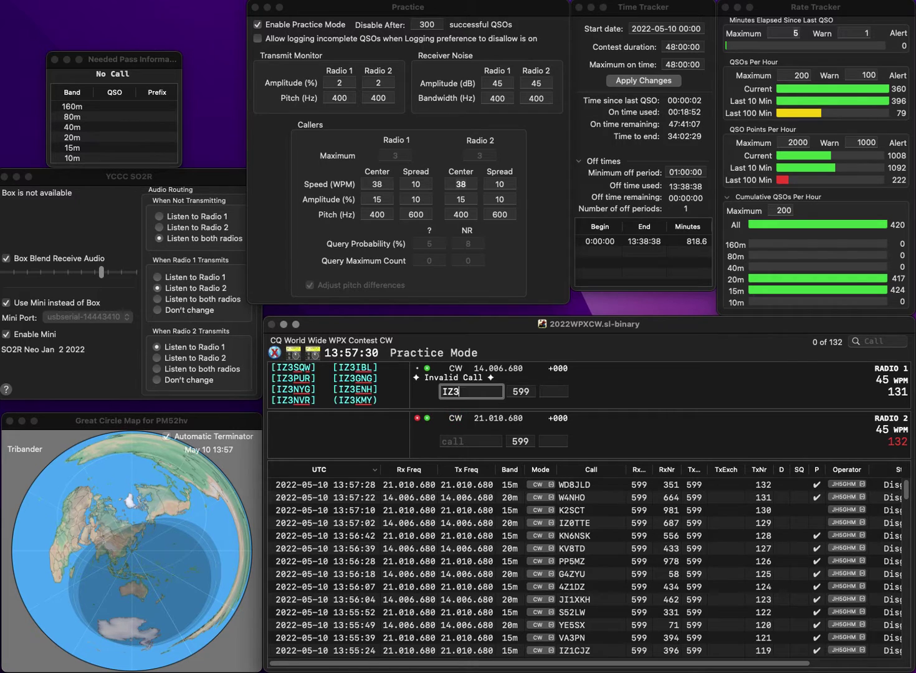
key(Return)
text(TC3N)
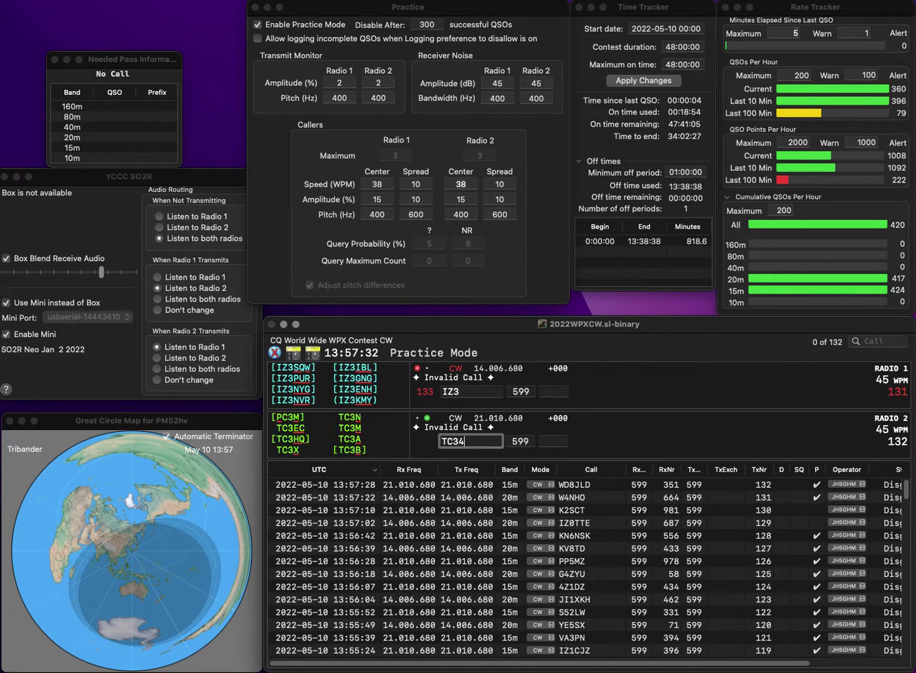
key(Return)
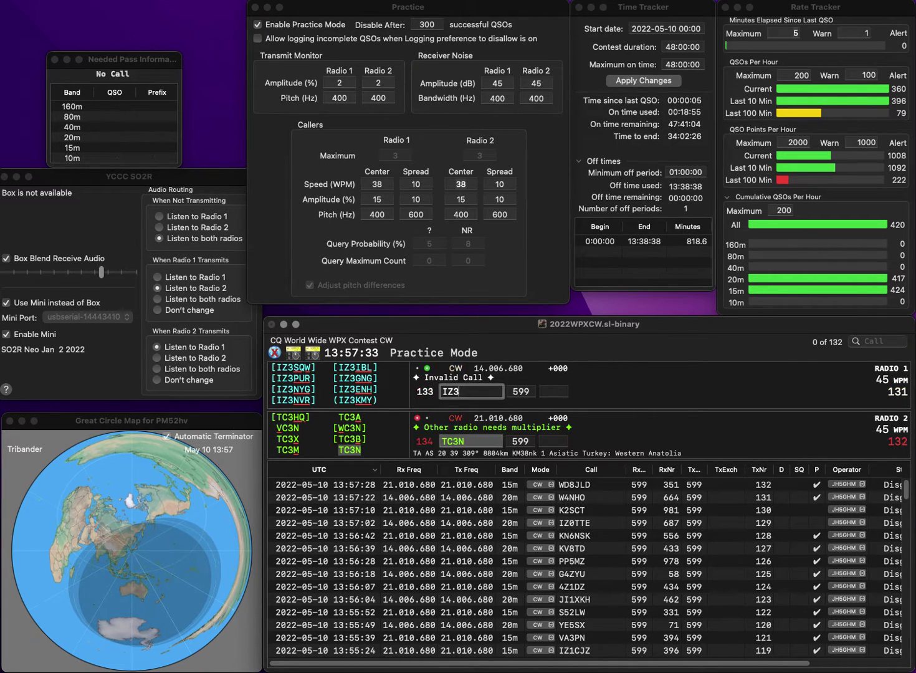
key(BackSpace)
text(6CST)
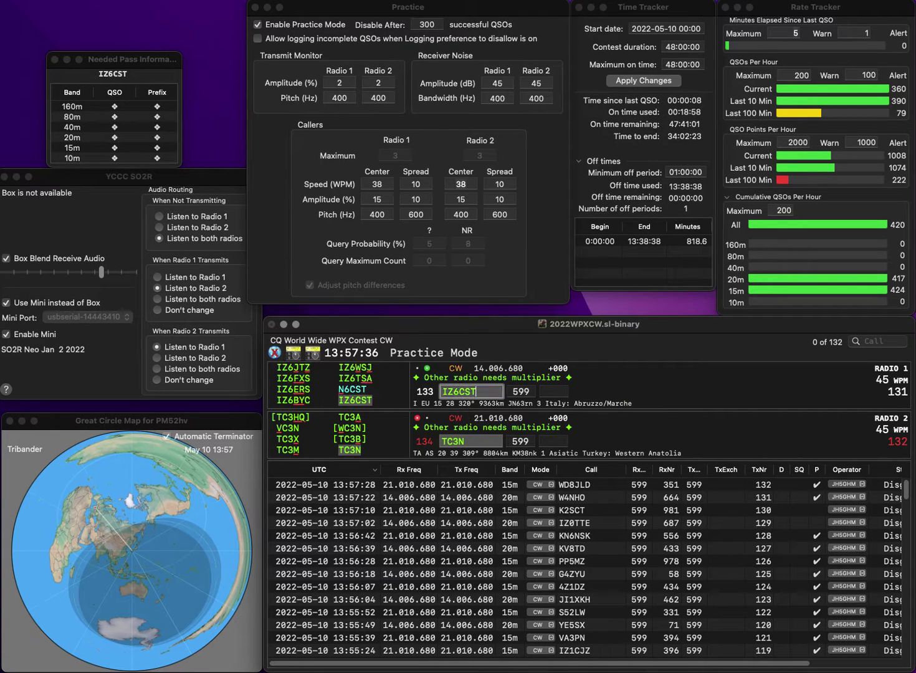
key(Return)
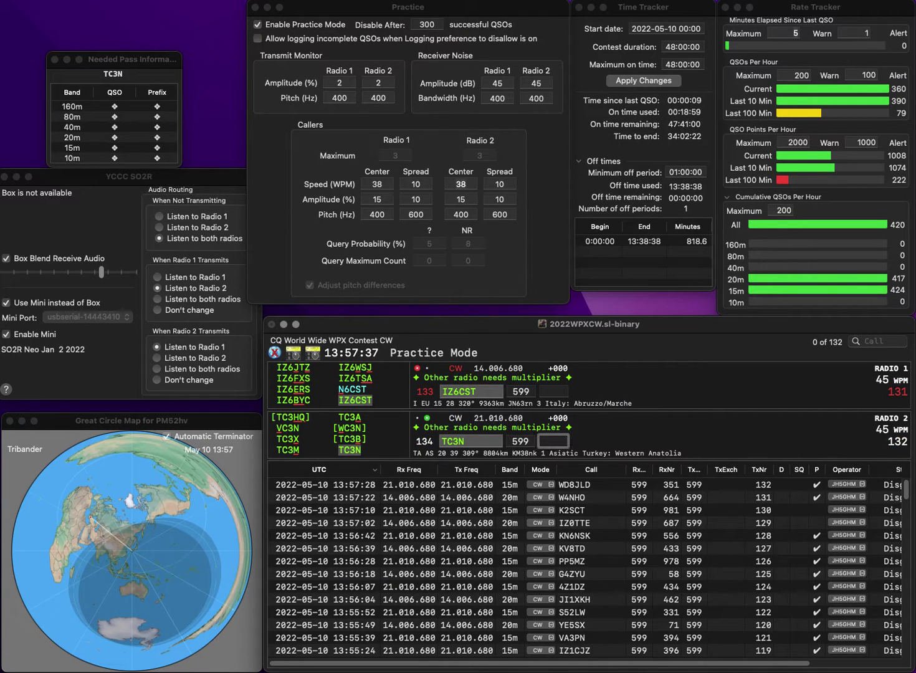
text(8)
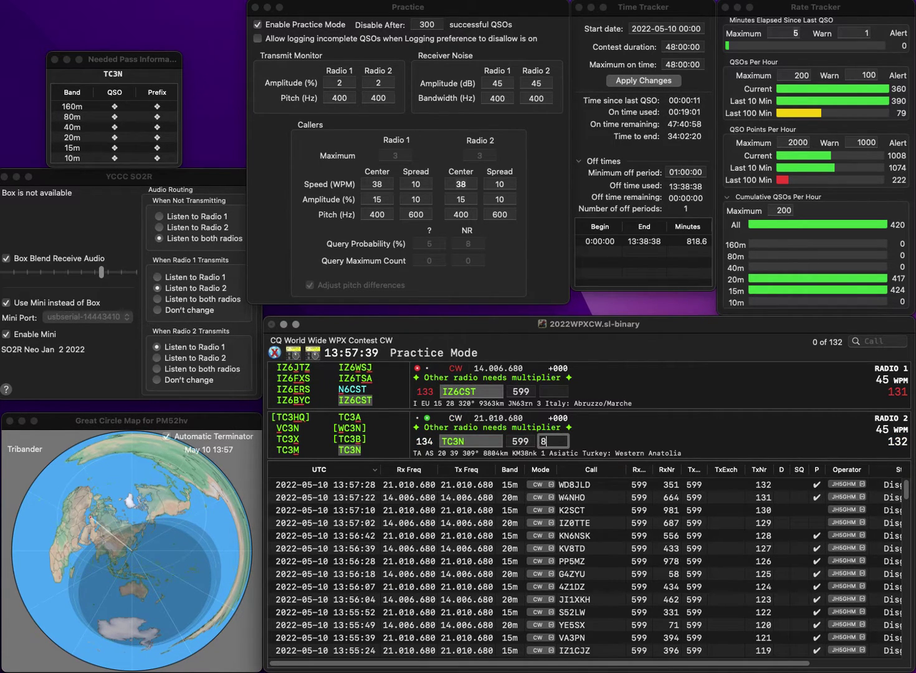
text(0)
key(Return)
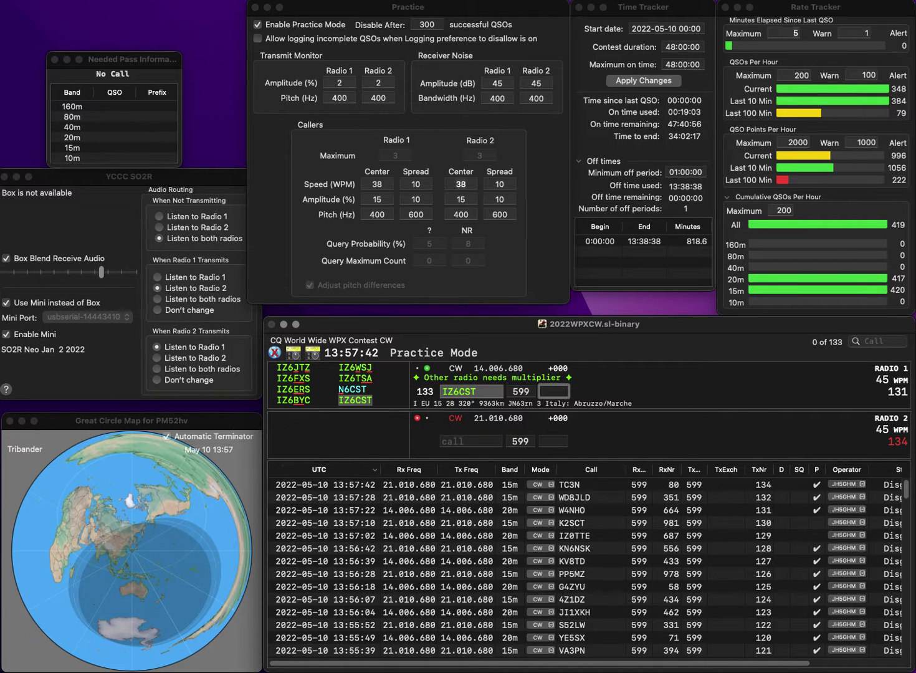
text(507)
key(Return)
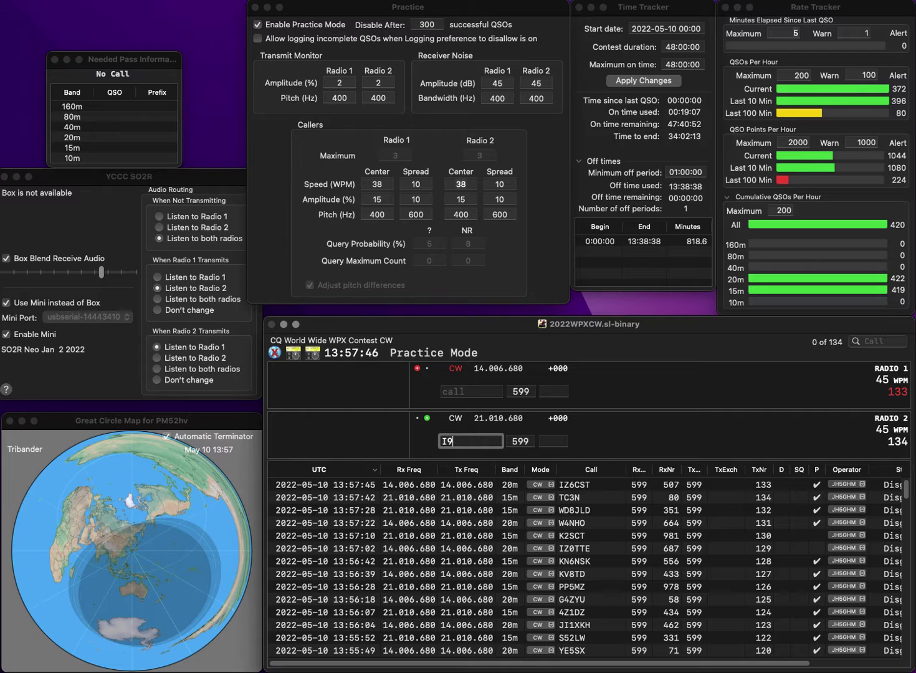
Call BA7BA and K9YIE on the two radios, then correct radio 1's call to BA8BA
key(Left)
key(BackSpace)
text(K)
key(Return)
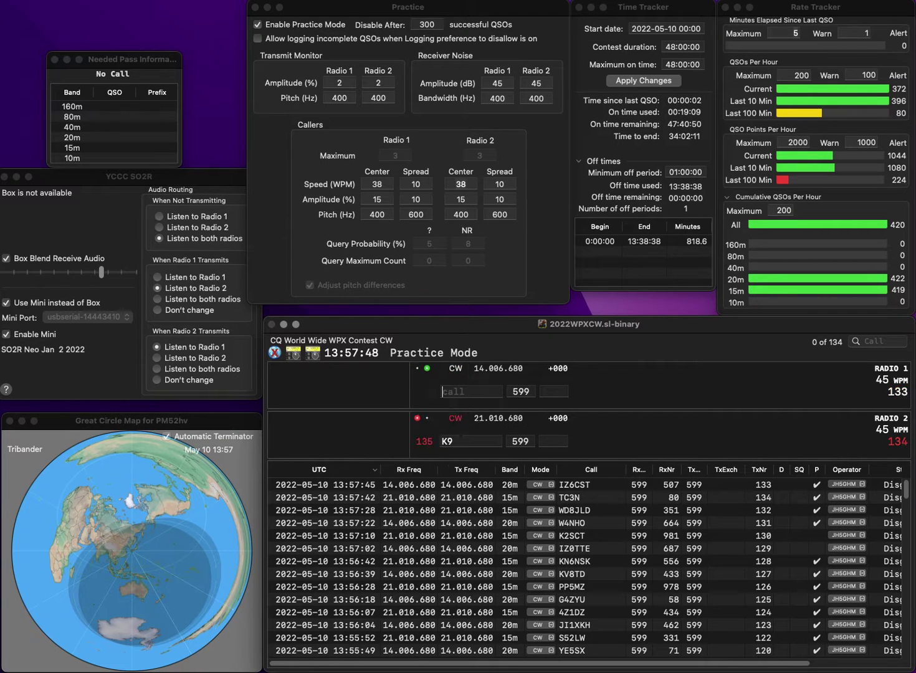
text(BA7BA)
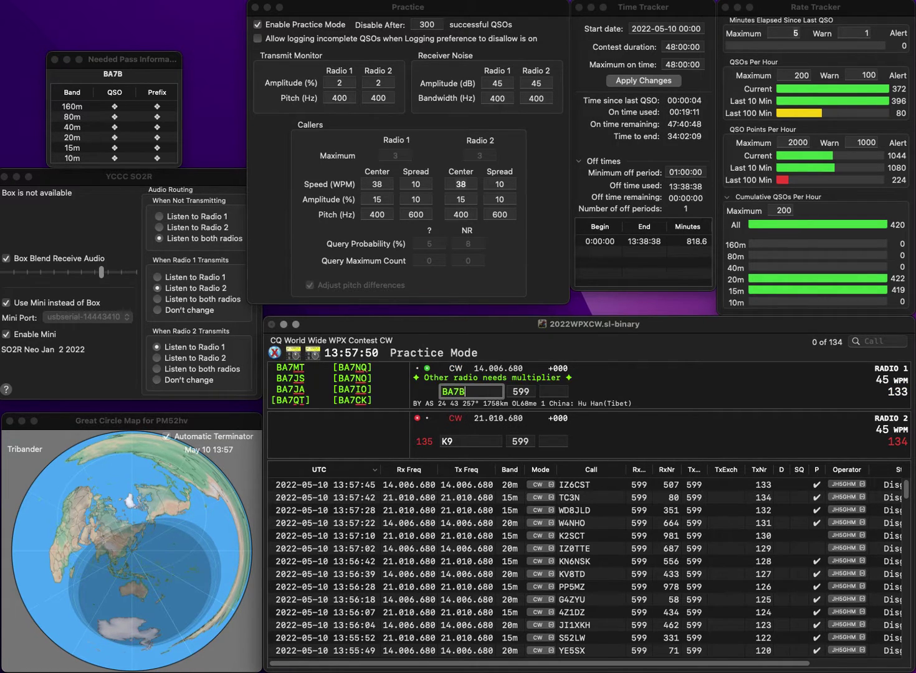
key(Return)
text(K)
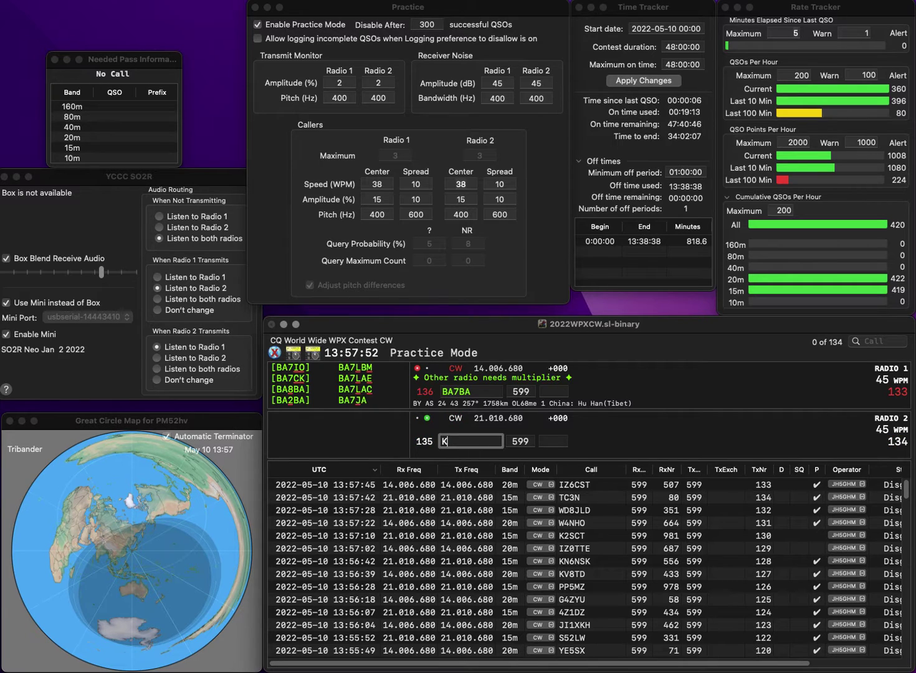
text(9YIE)
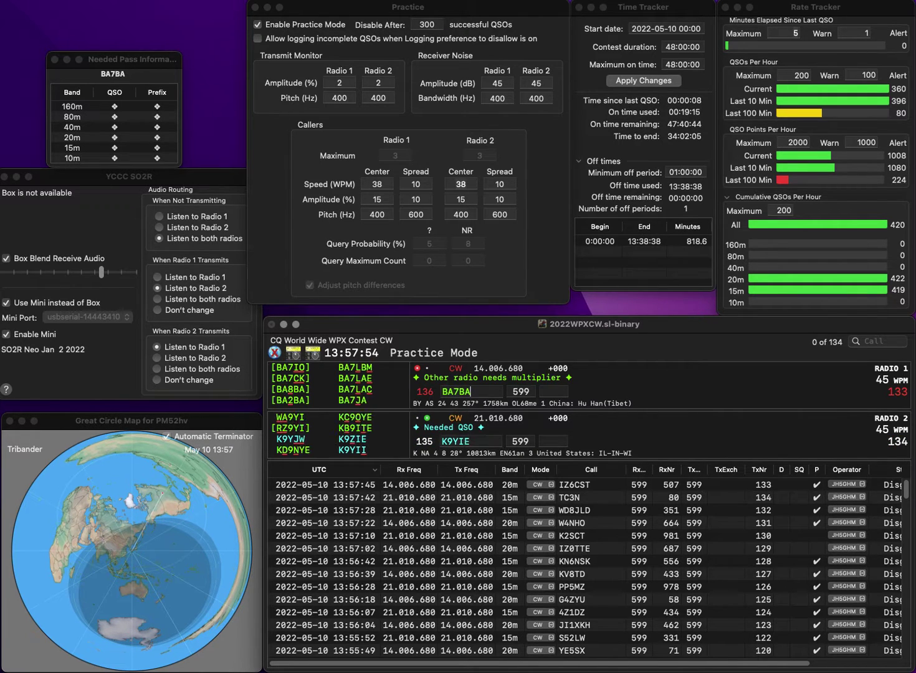
key(Return)
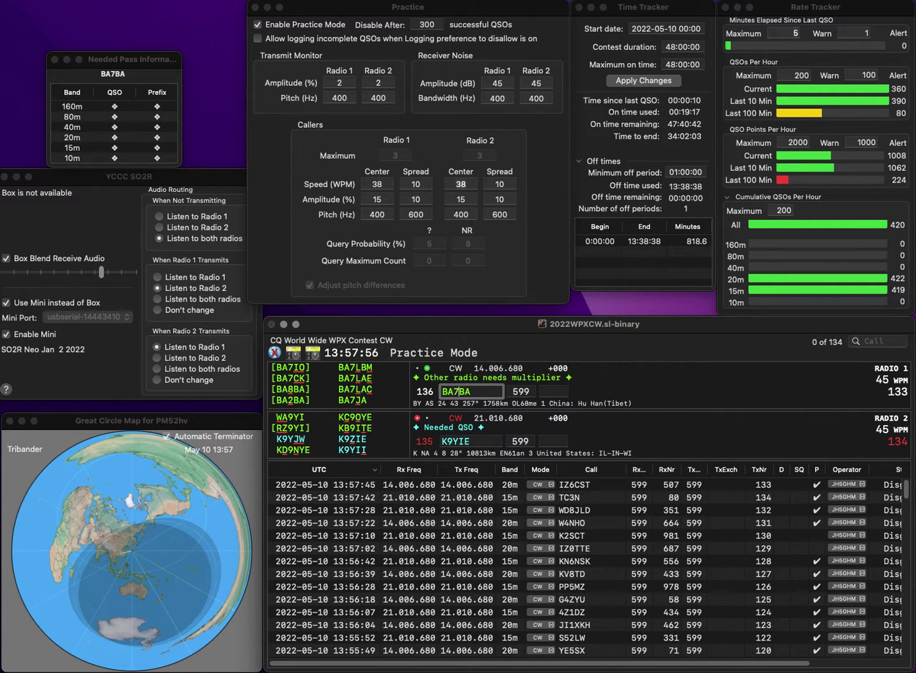
key(BackSpace)
text(8)
key(Return)
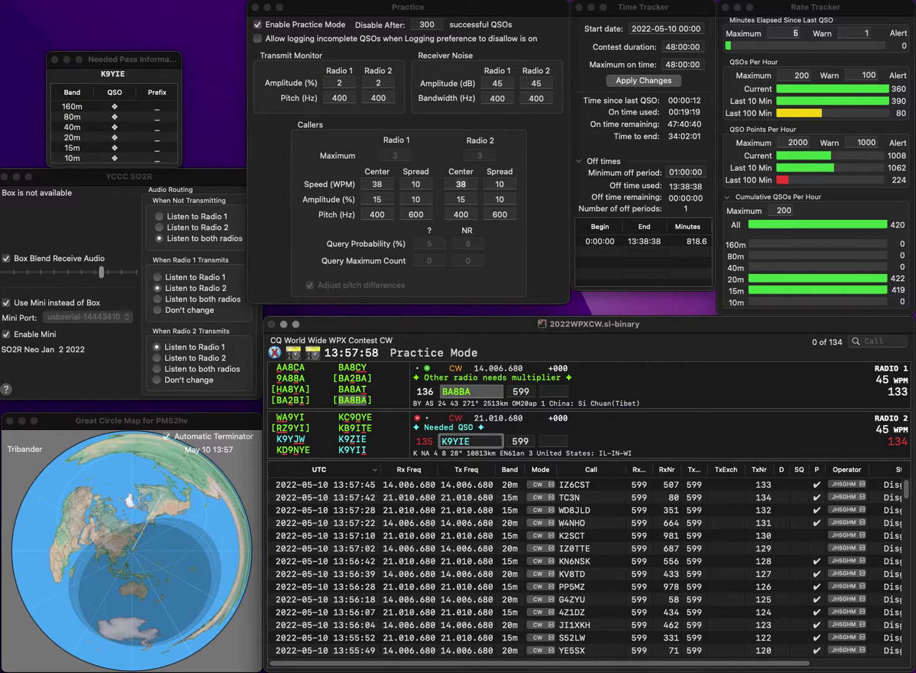
Correct the radio 2 call to K9YII and log BA8BA (601) and K9YII (987)
key(BackSpace)
text(I)
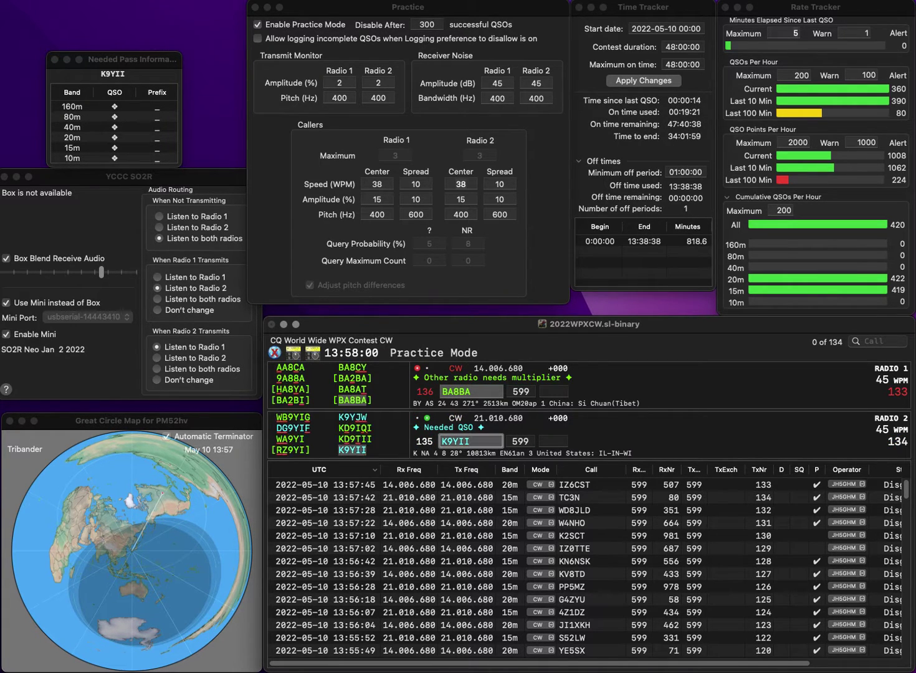
key(Return)
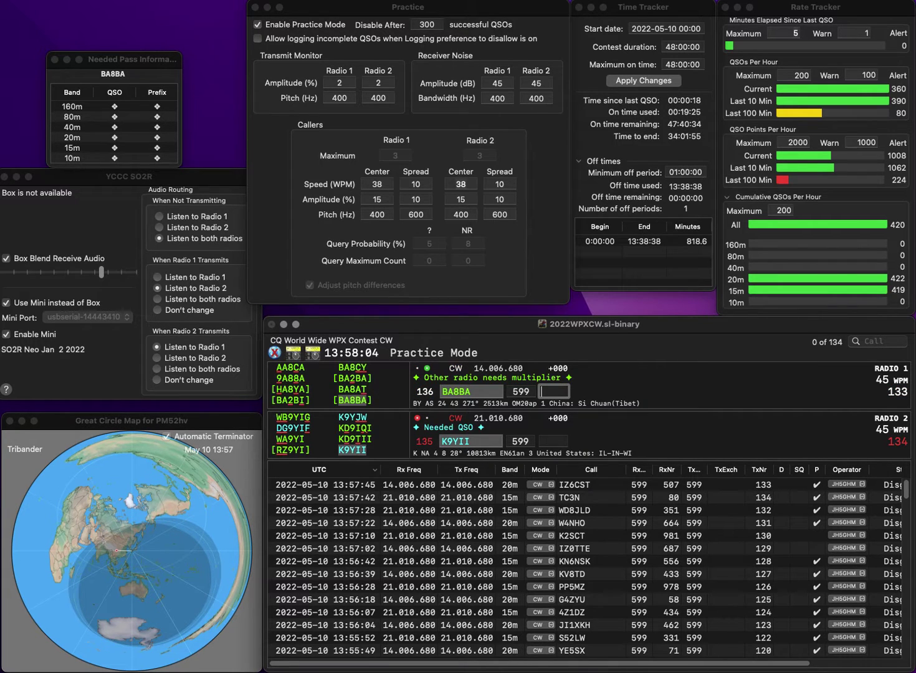
text(601)
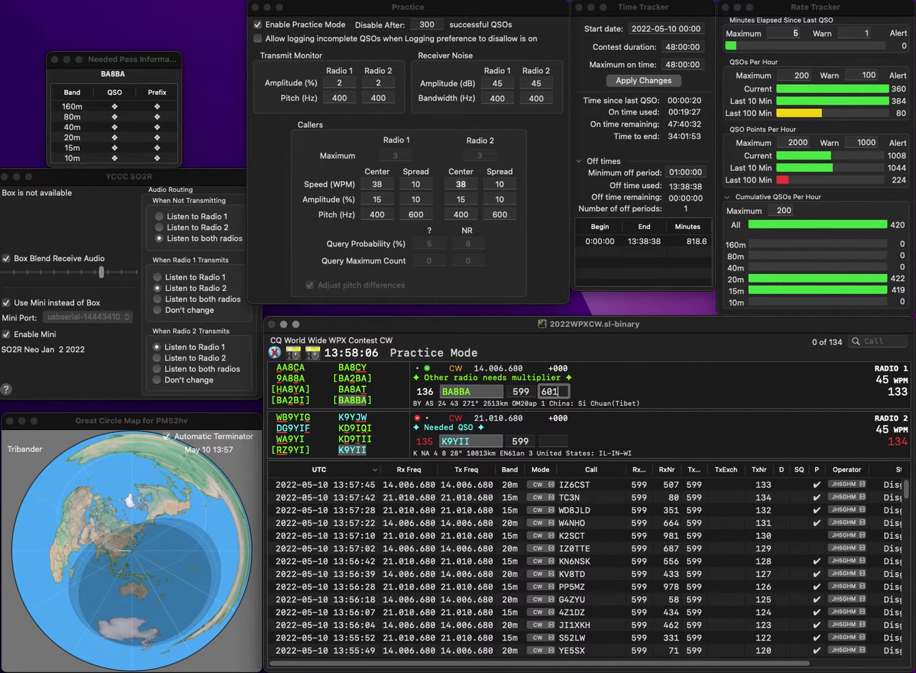
key(Return)
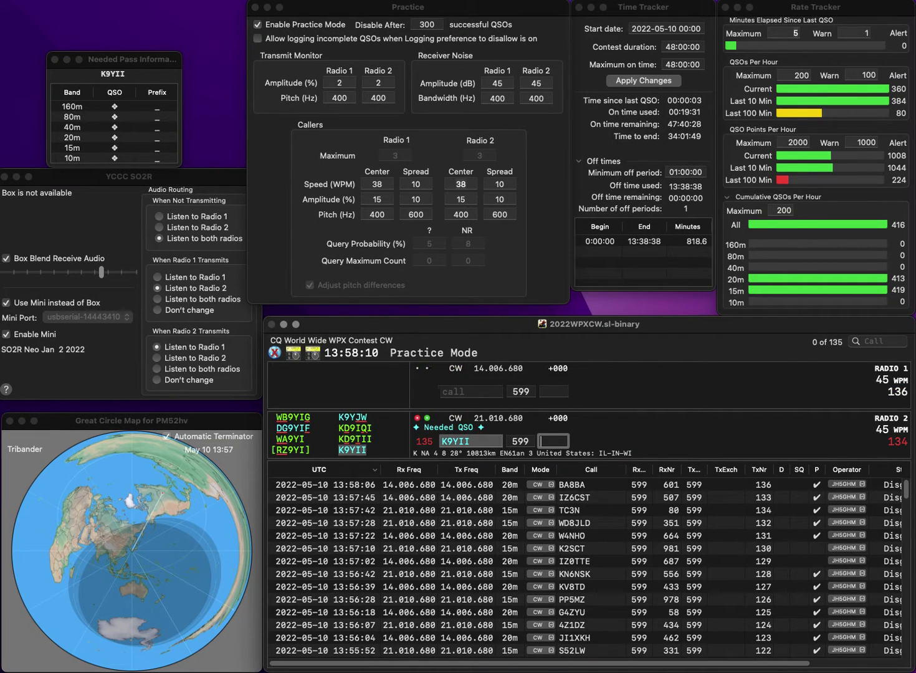
text(98)
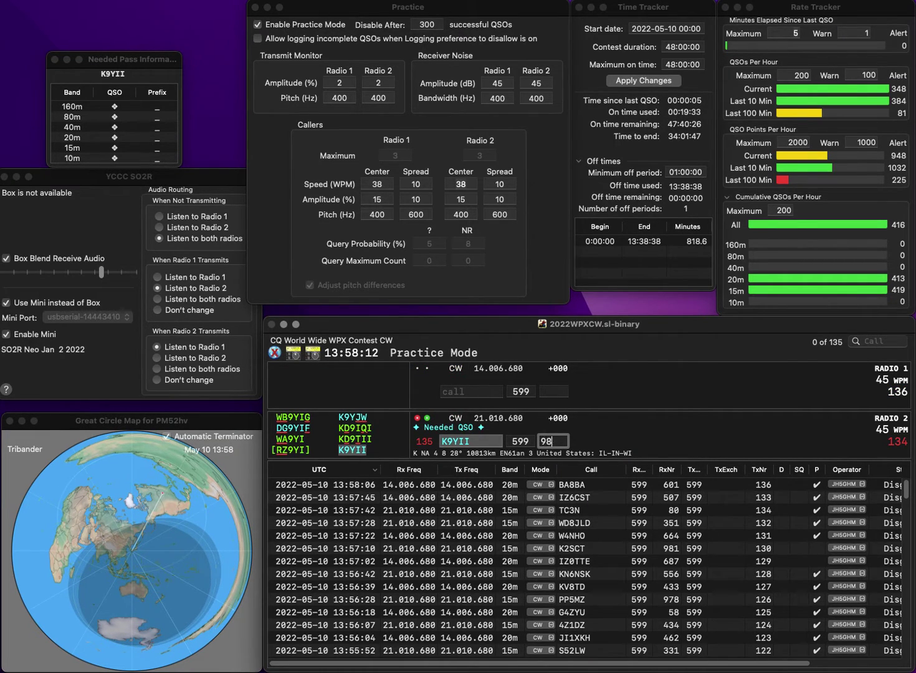
text(7)
key(Return)
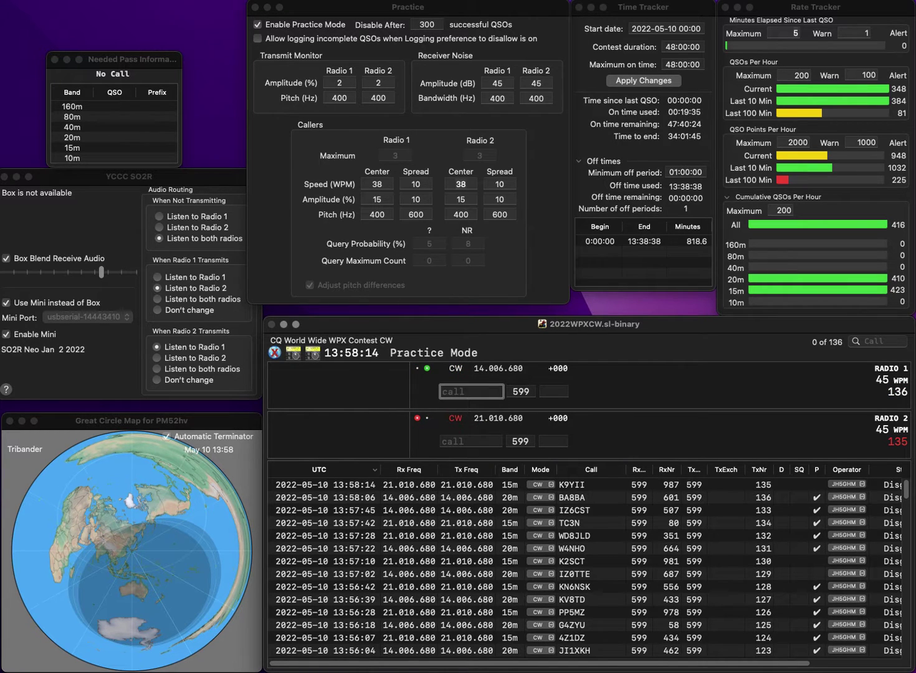
text(OQM)
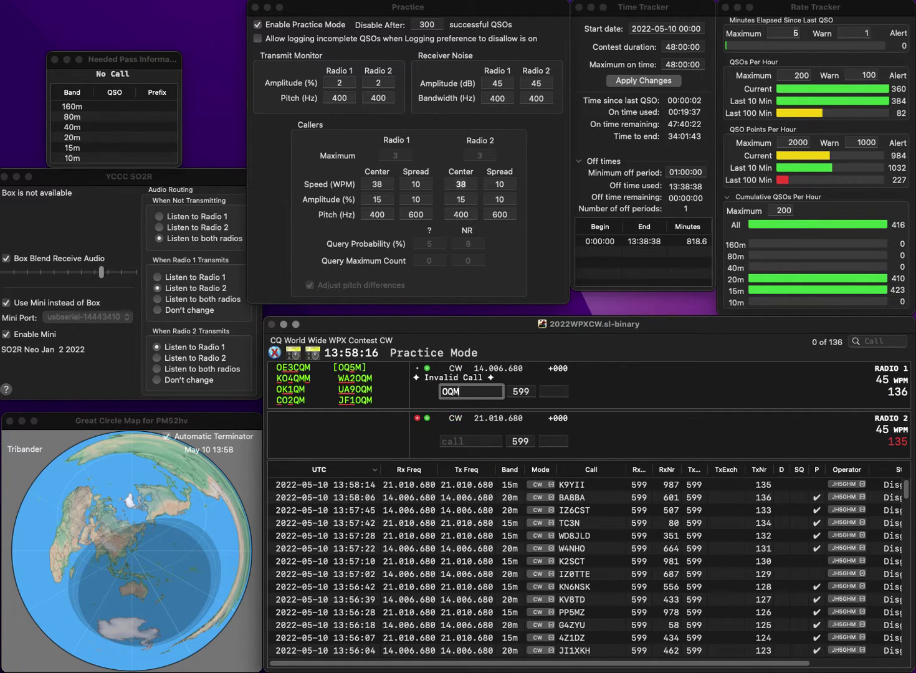
text(5)
key(Return)
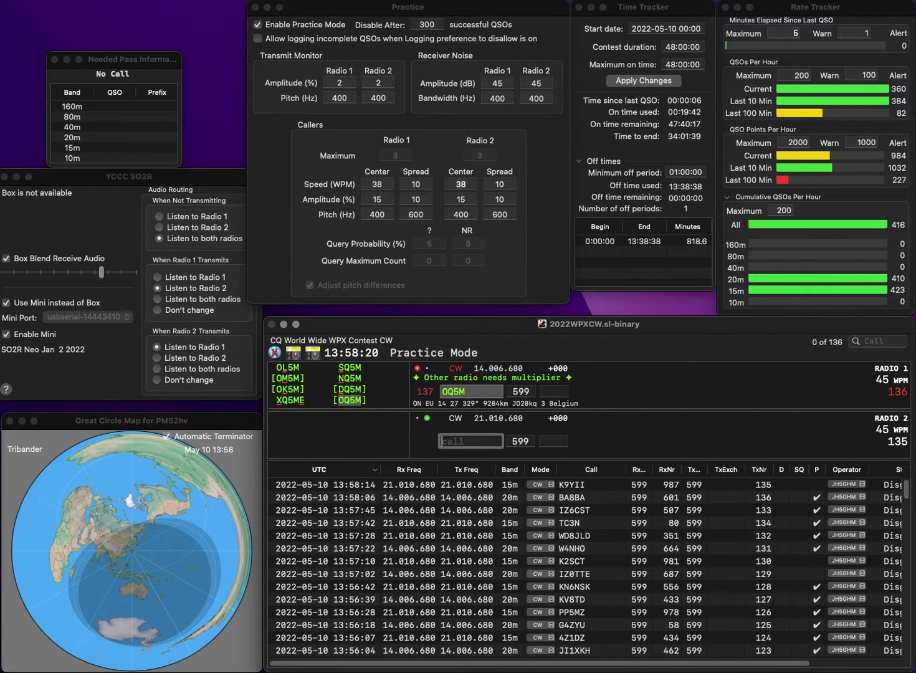
text(G0JXX)
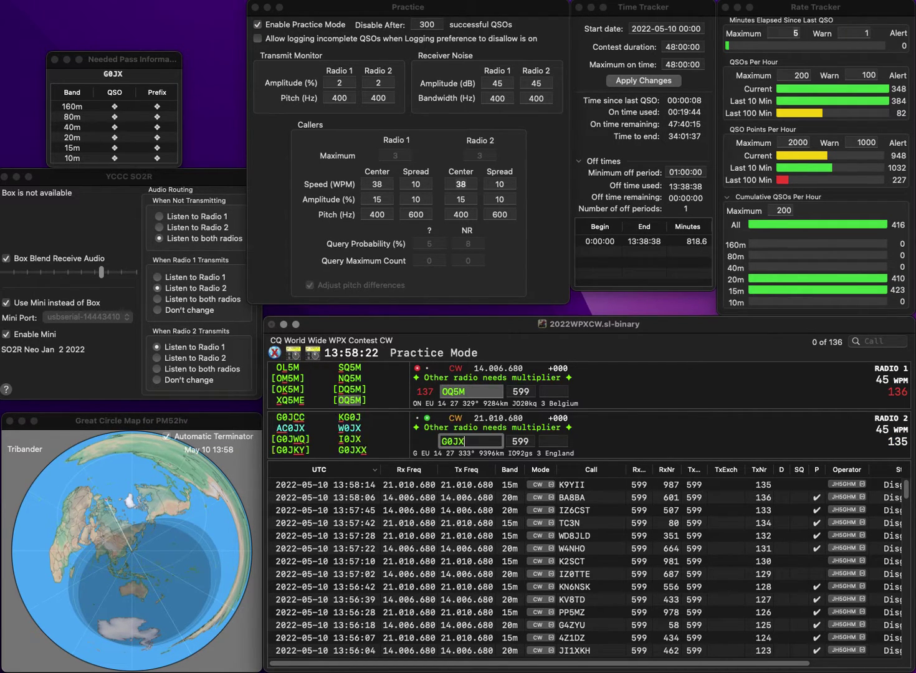
key(Return)
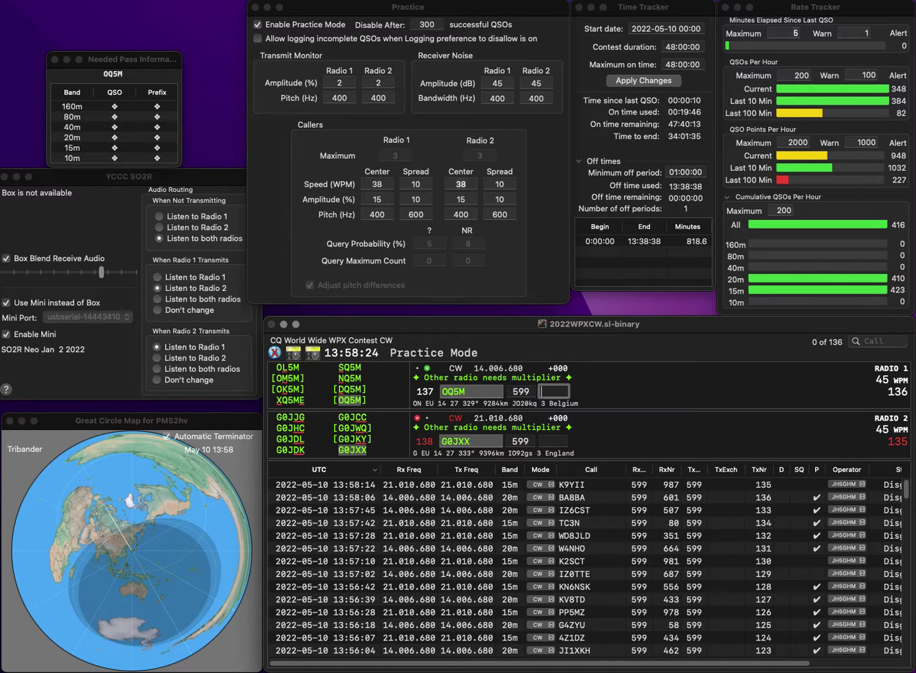
text(92)
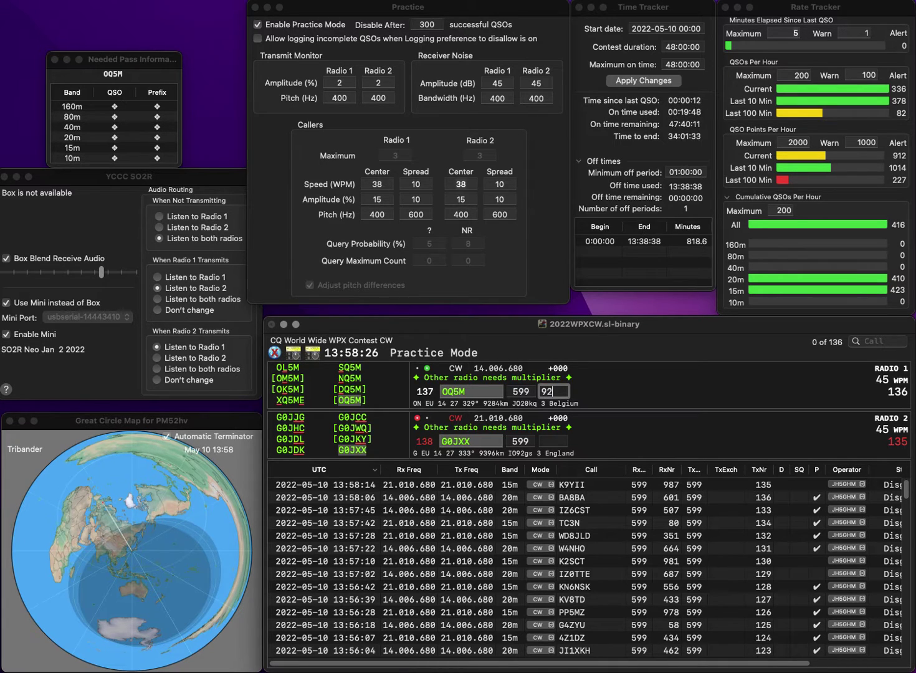
key(Return)
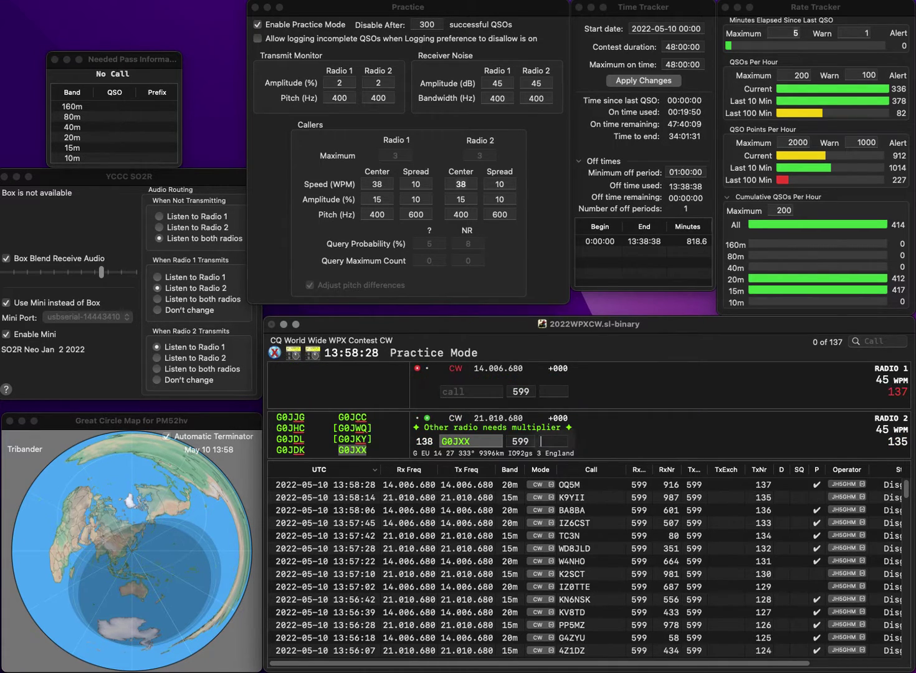
text(740)
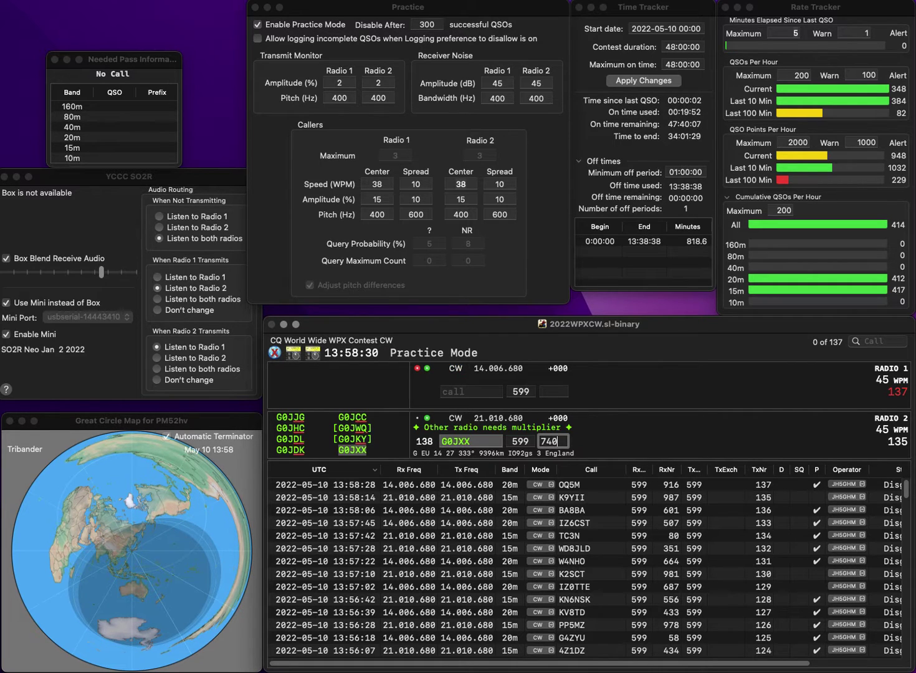
key(Return)
Call N6DA on Radio 1 and 1NU on Radio 2, then log N6DA with serial 6
text(N6DA)
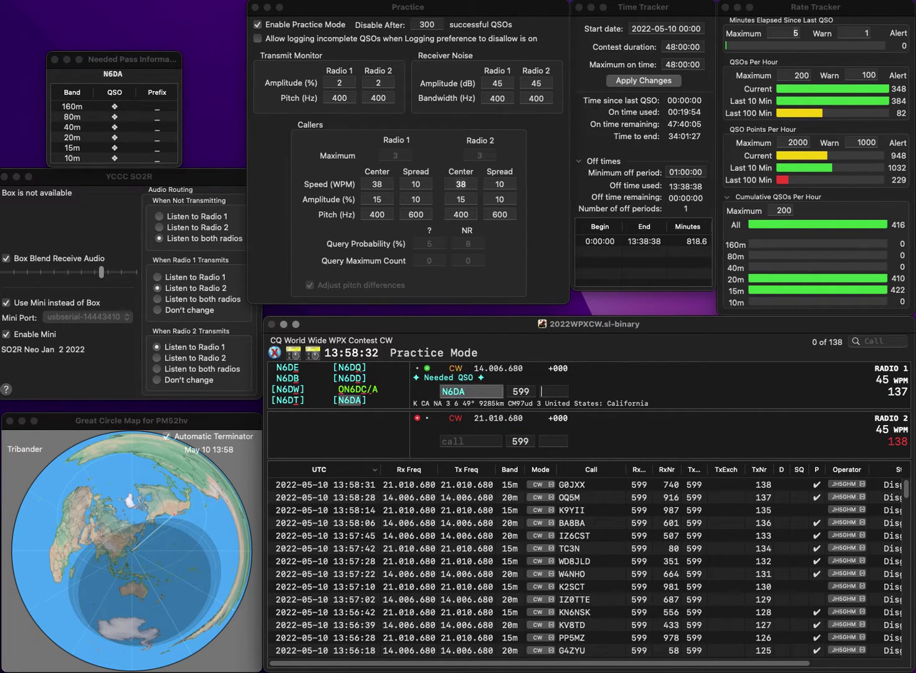
key(Return)
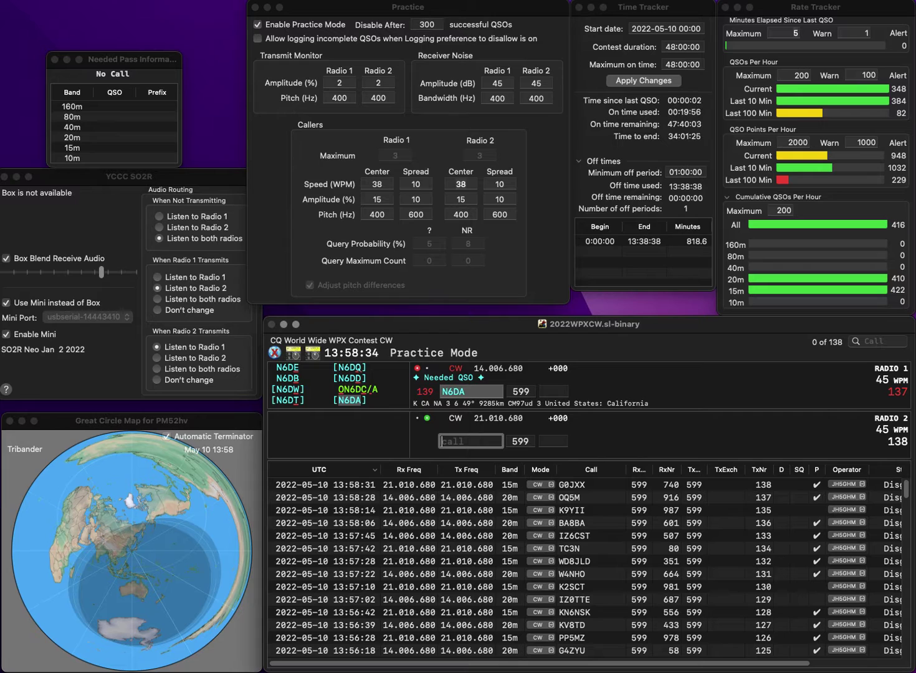
text(1NU)
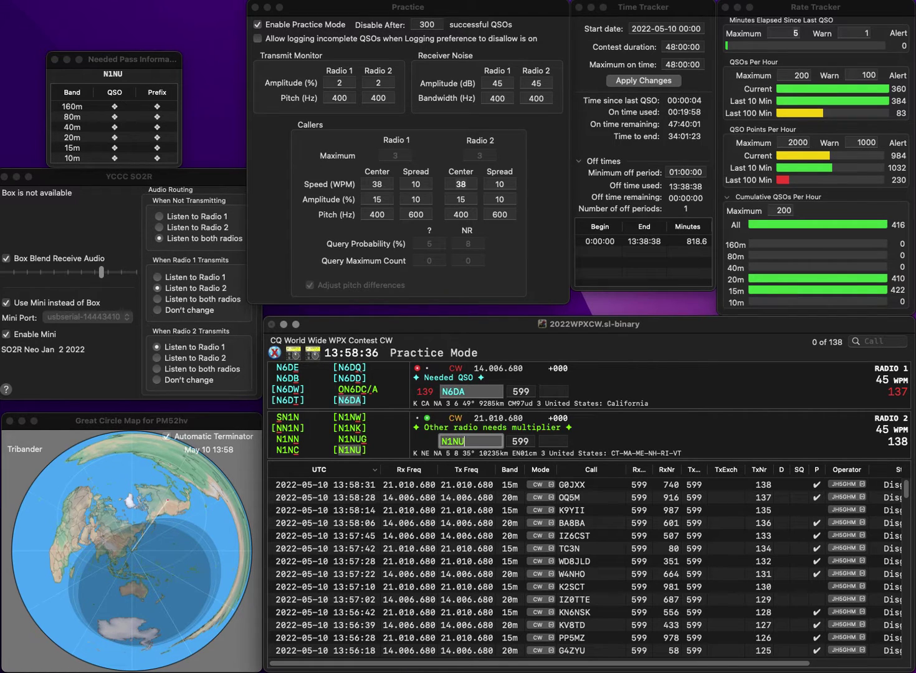
key(Return)
key(space)
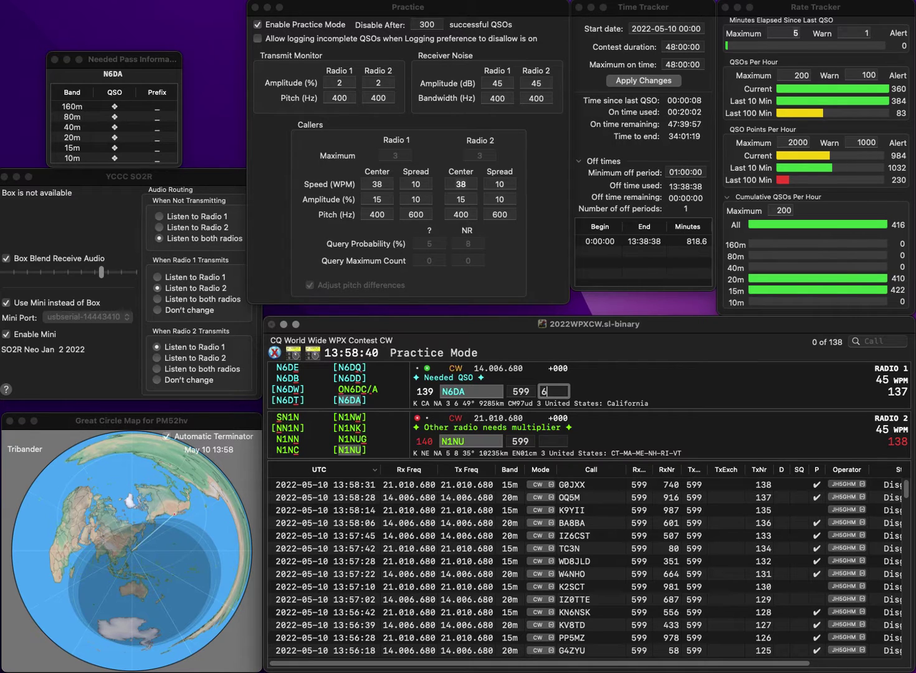
key(Return)
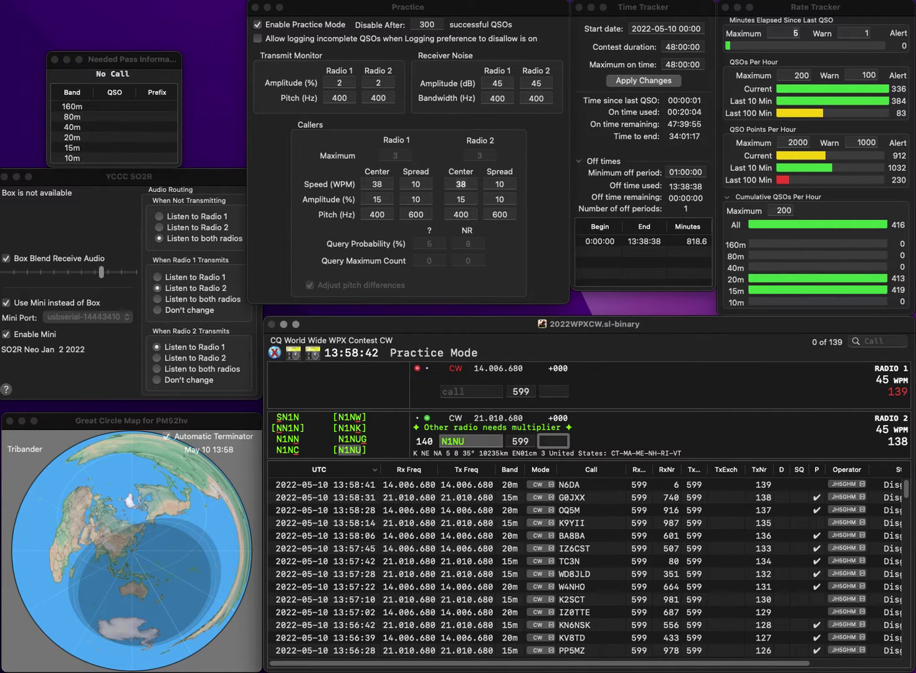
key(space)
key(Delete)
text(R)
key(Return)
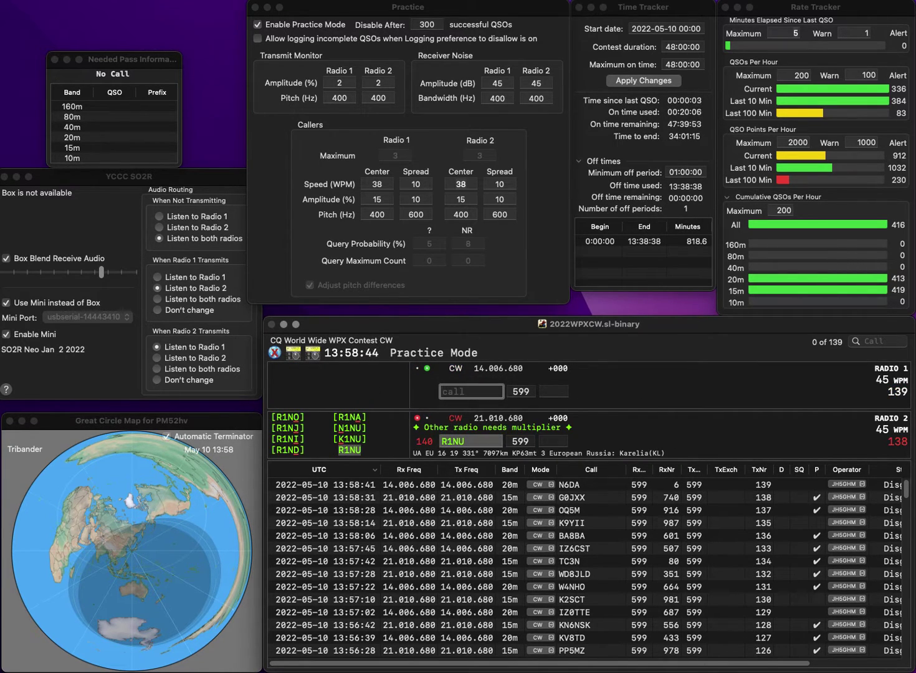
text(K4DME)
key(Return)
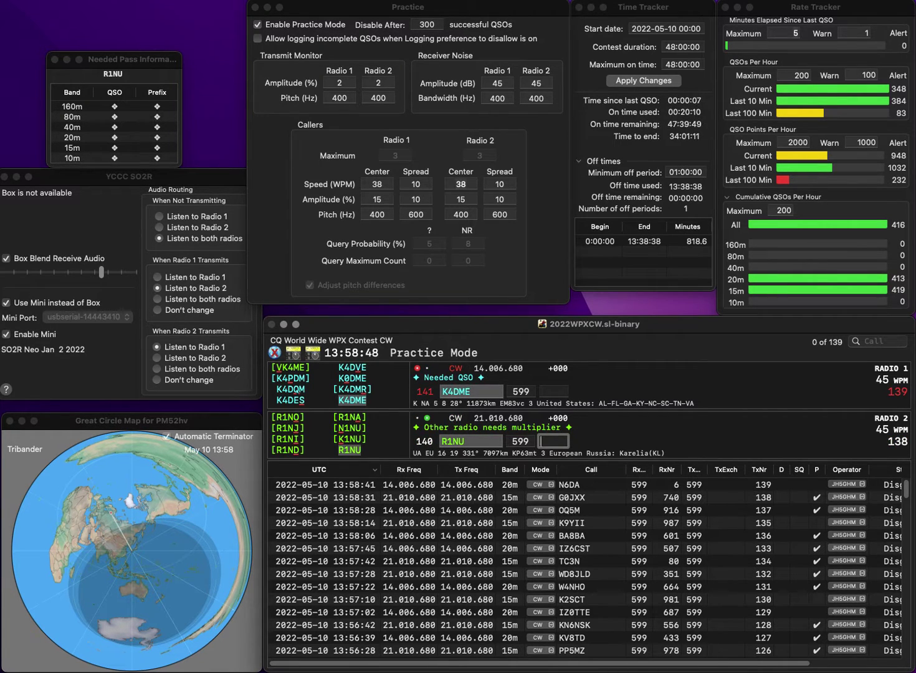
text(55)
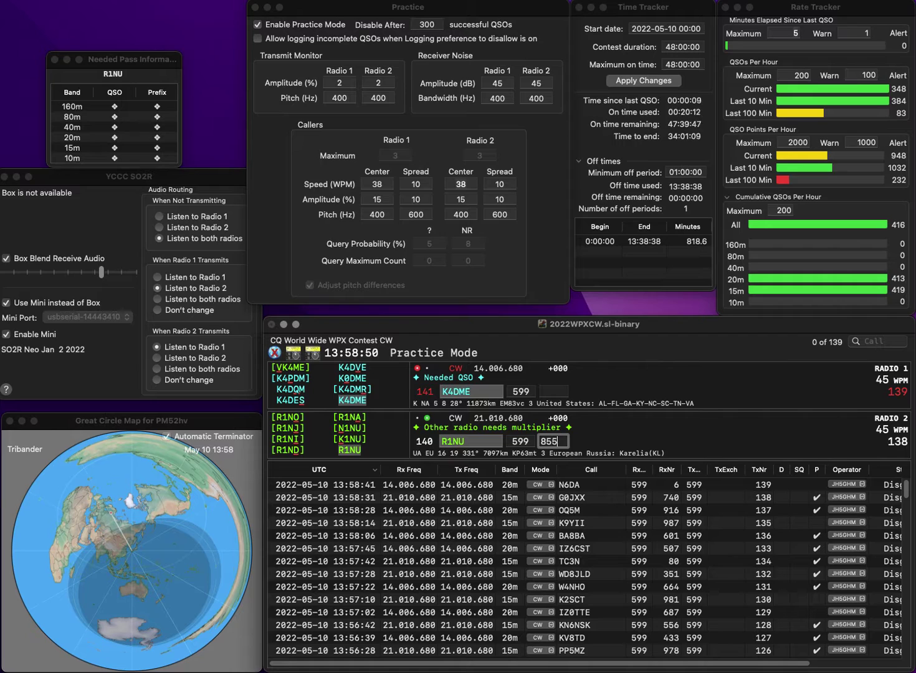
key(Return)
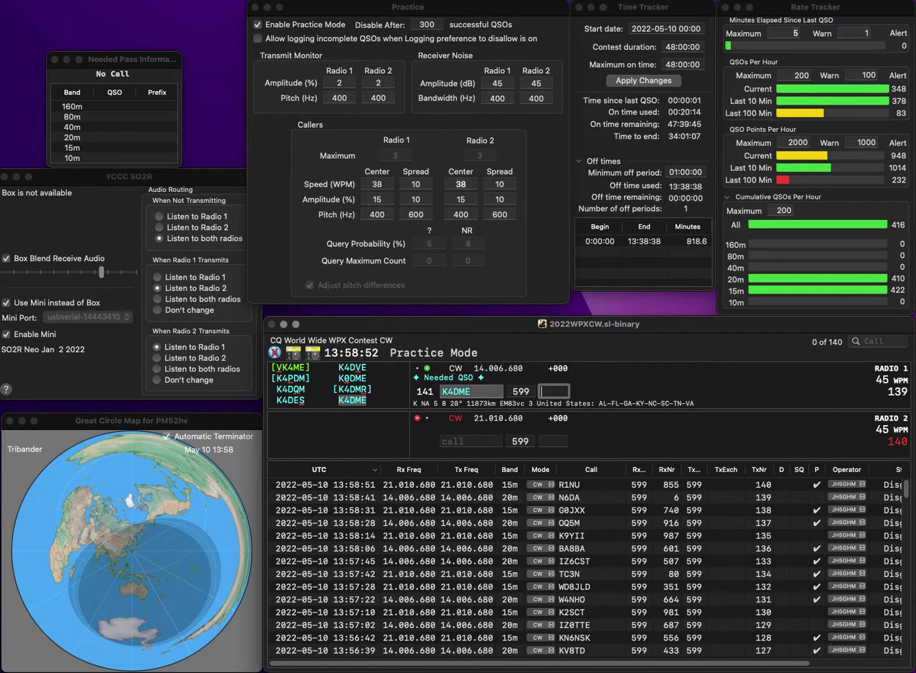
text(37)
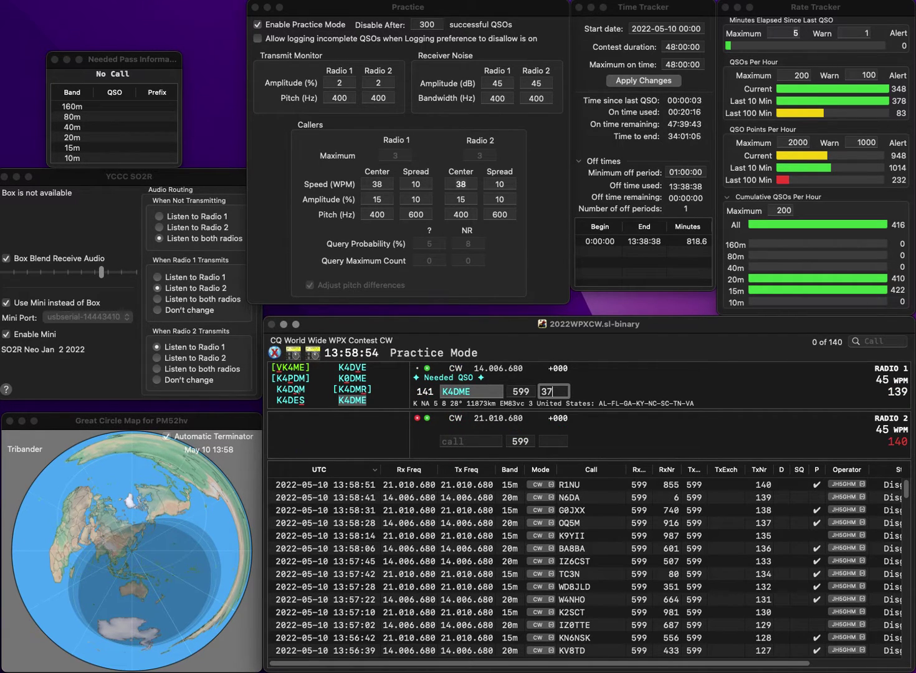
text(5)
key(Return)
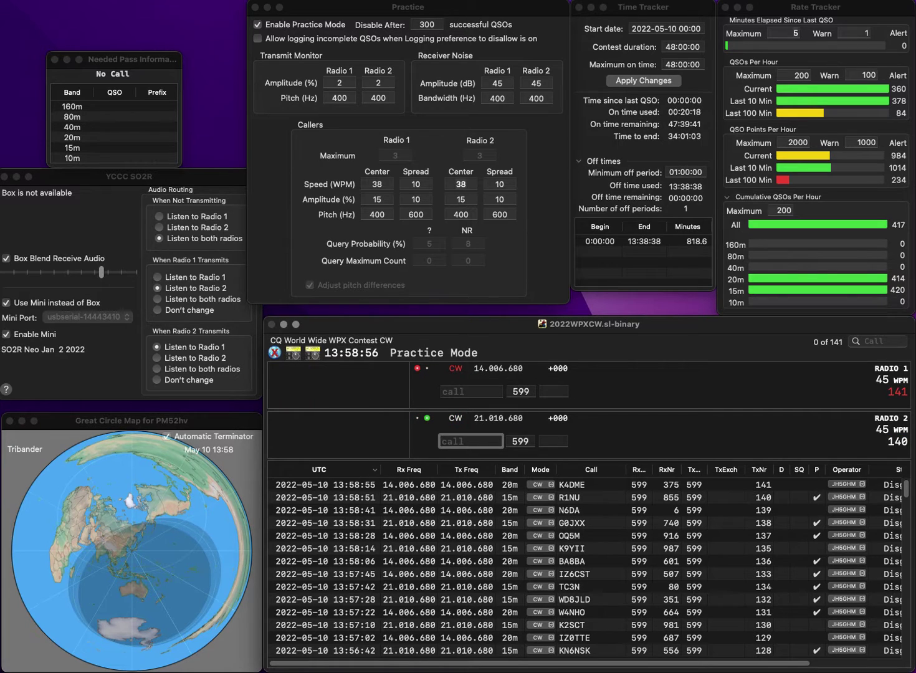
text(KB)
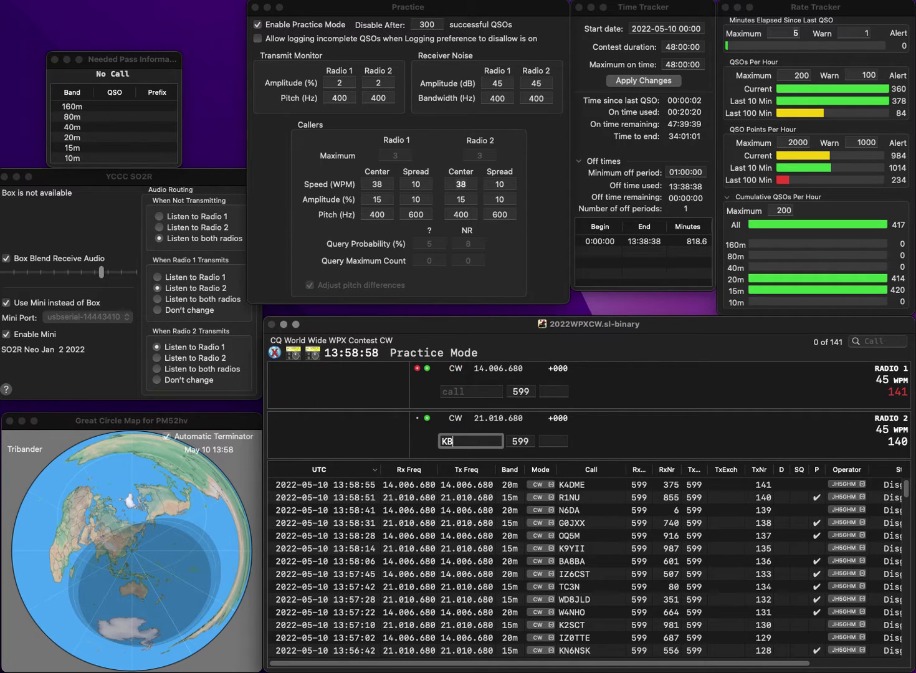
text(1DK)
key(Return)
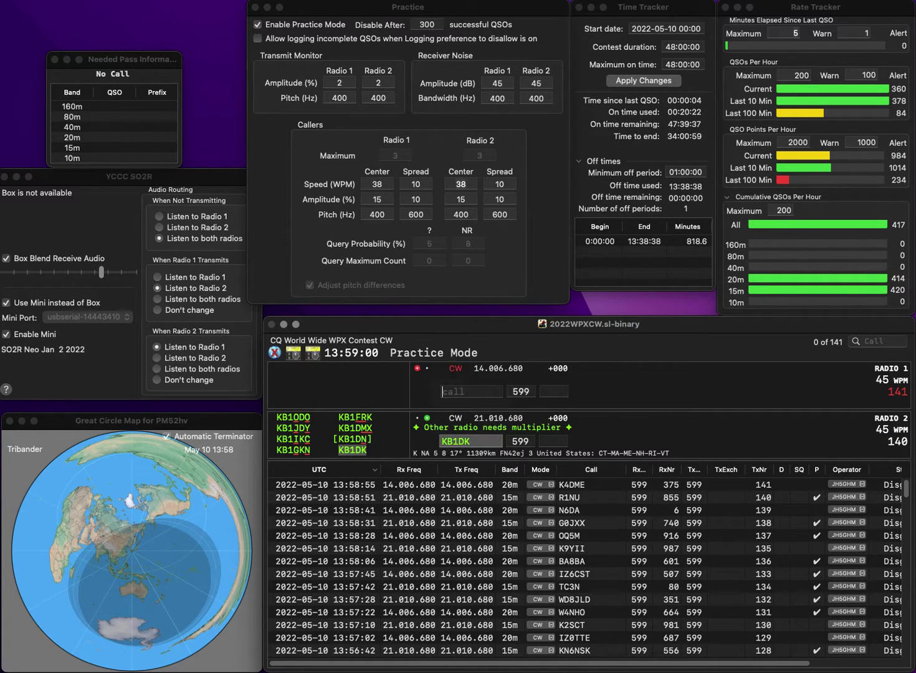
text(R9VA)
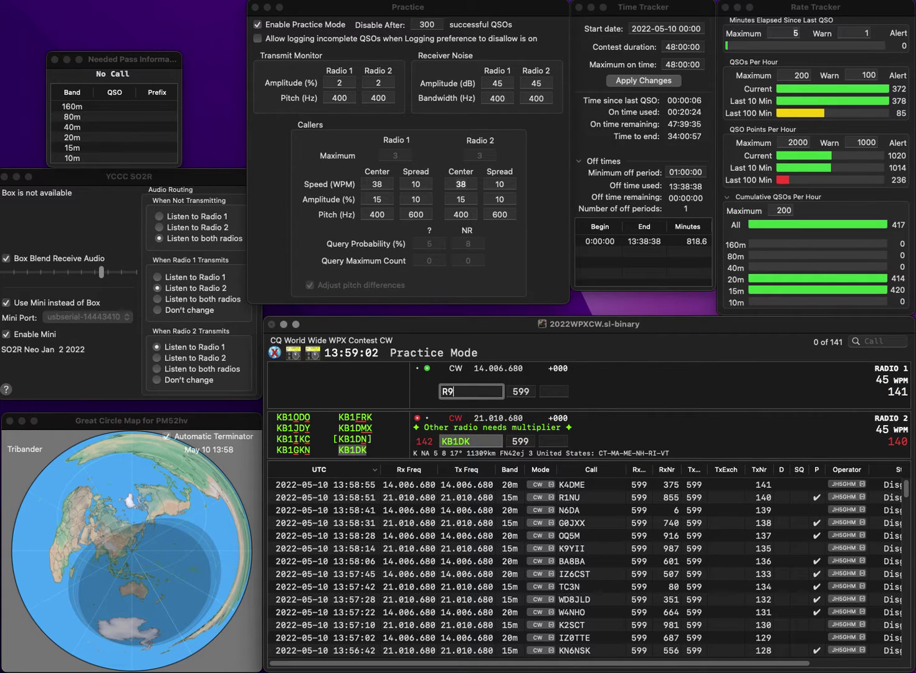
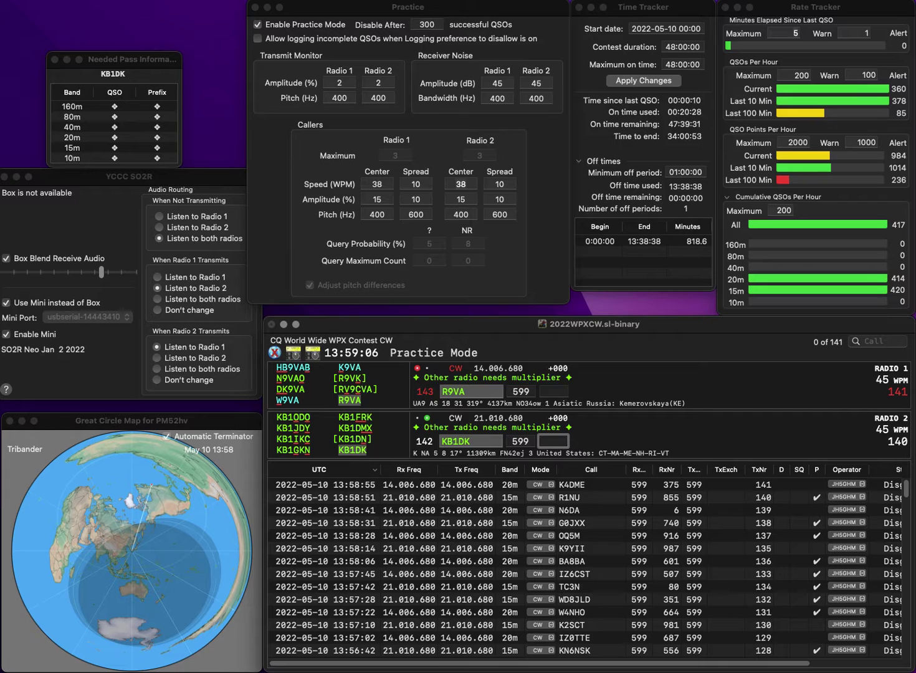
Log KB1DK with exchange 835 and R9VA with exchange 234
text(35)
key(Return)
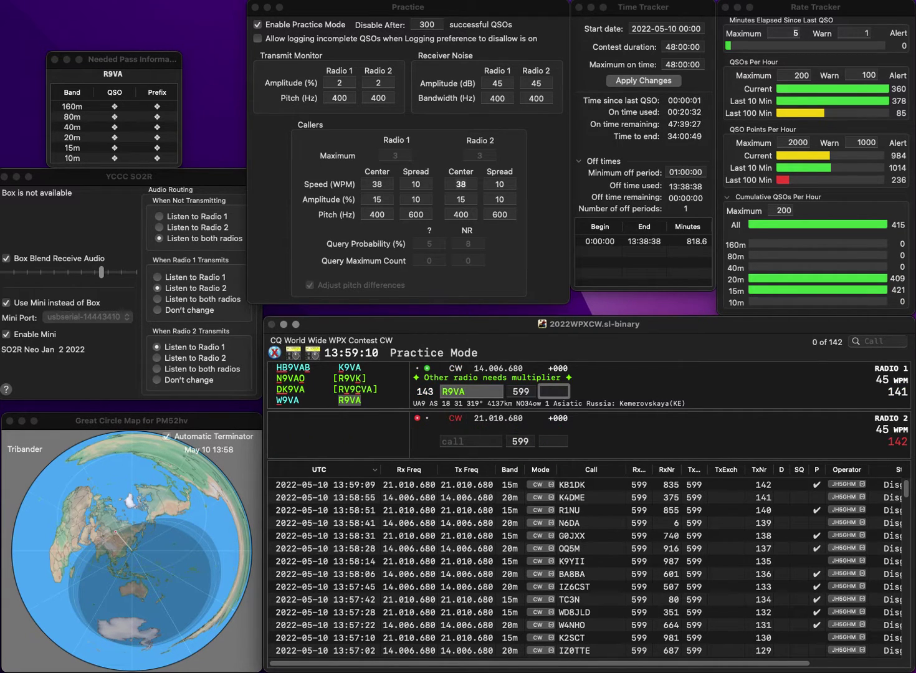
text(234)
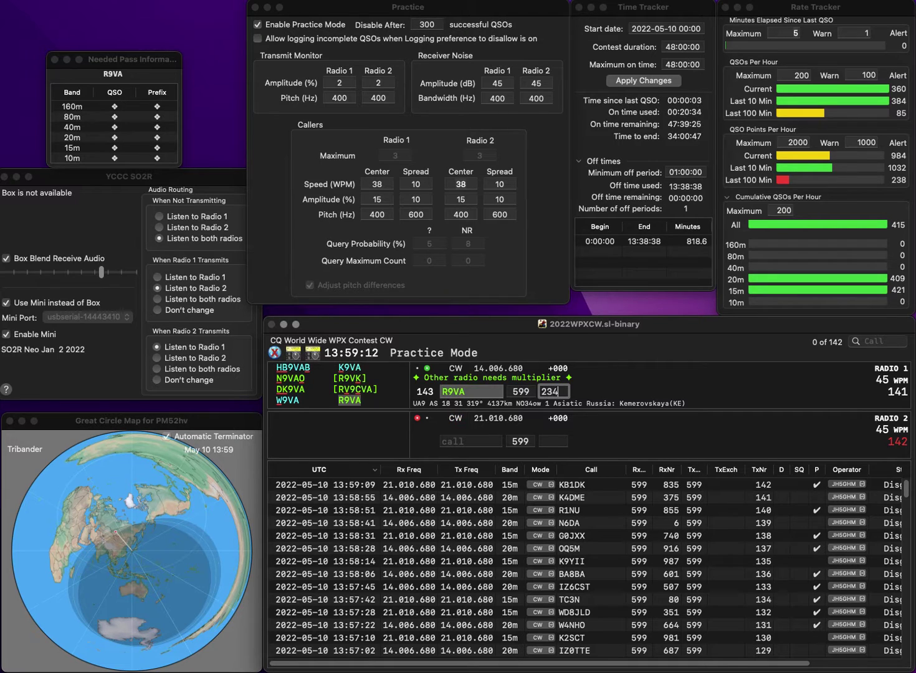
key(Return)
text(IB)
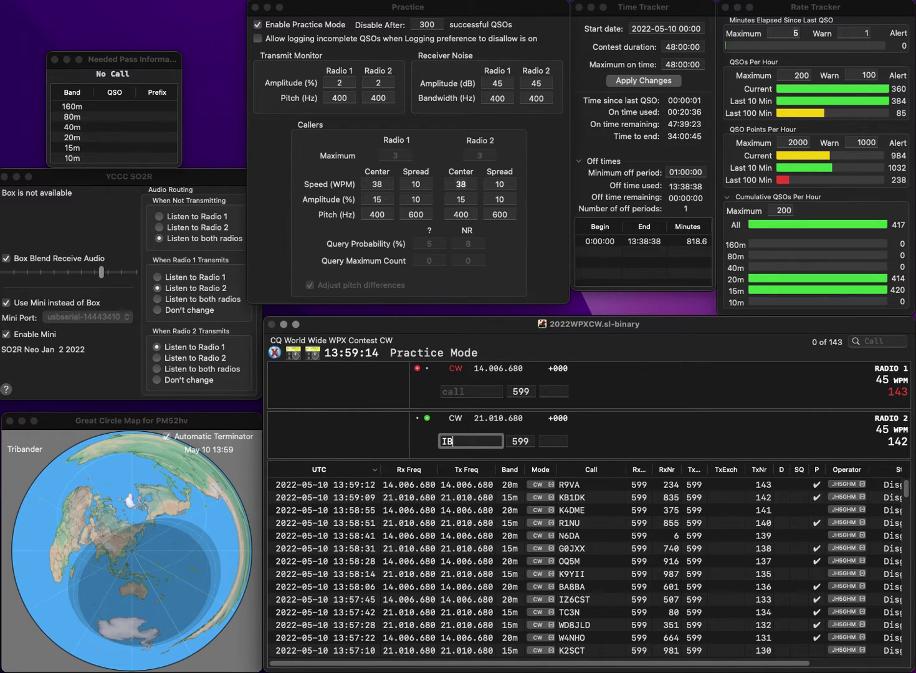
key(Return)
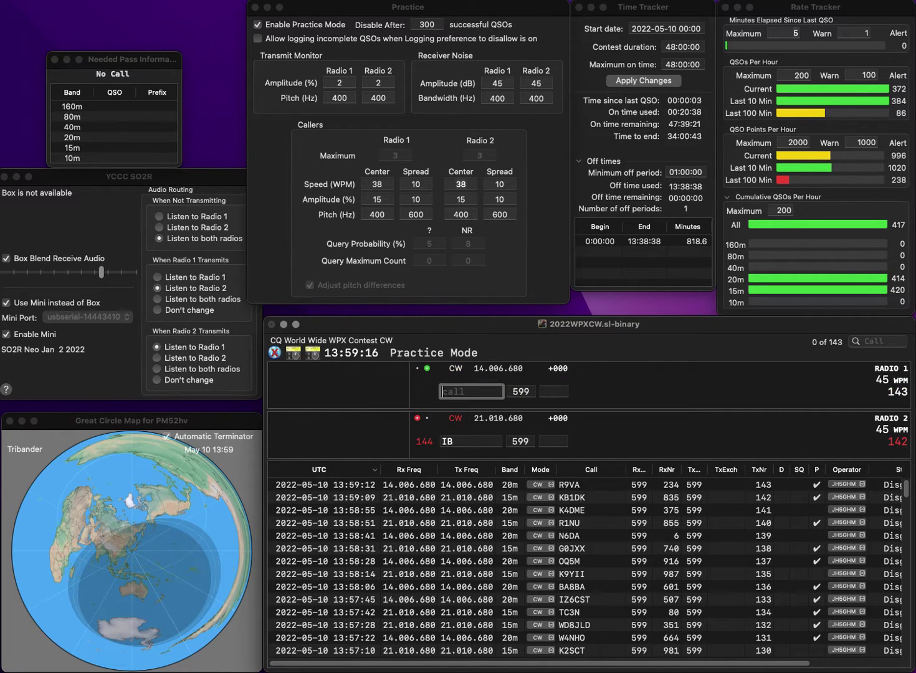
text(9MV)
key(Return)
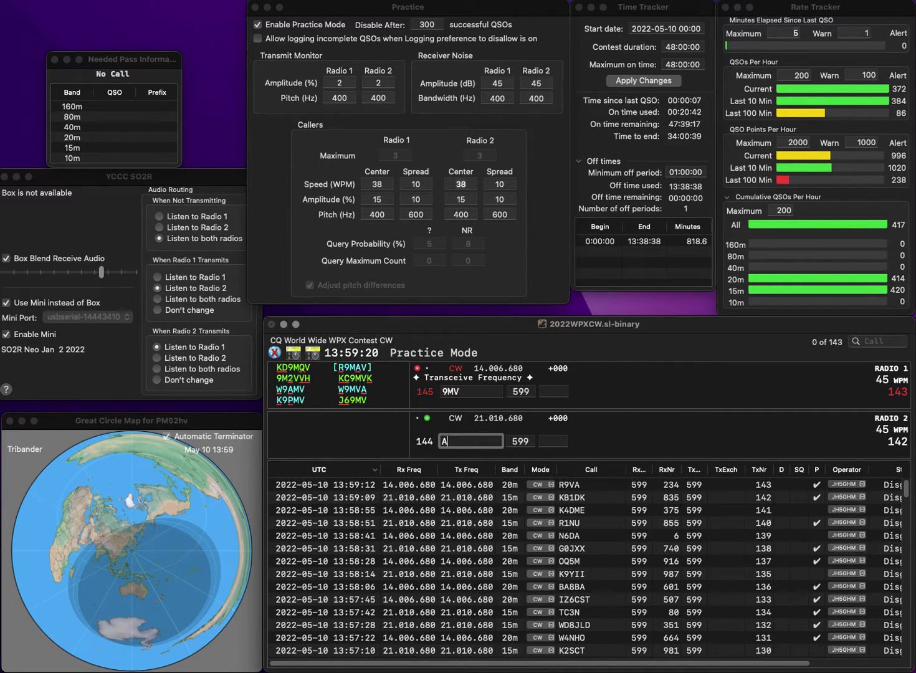
text(HIAB)
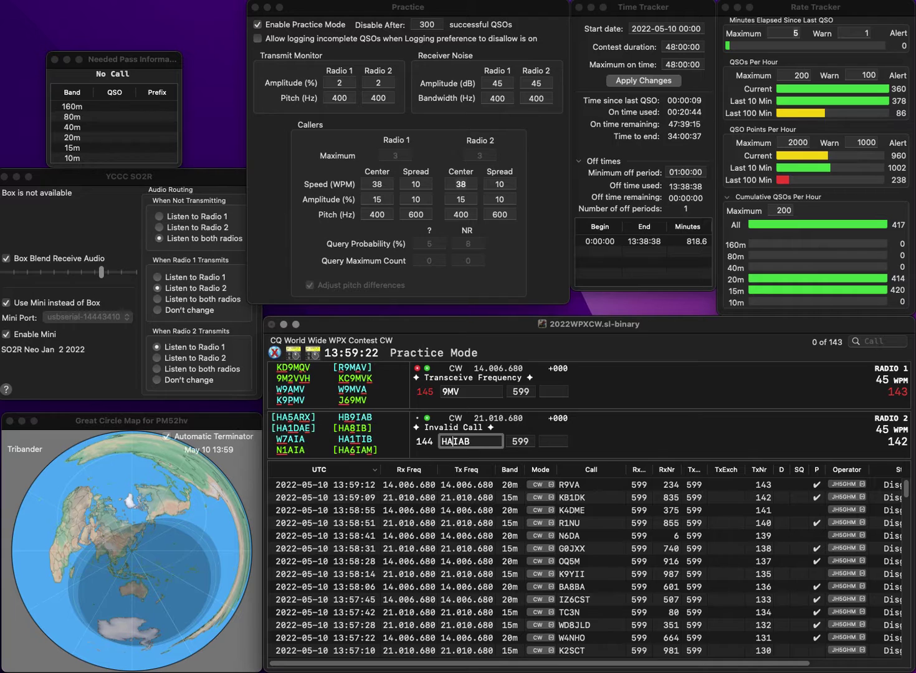
text(B9)
key(Return)
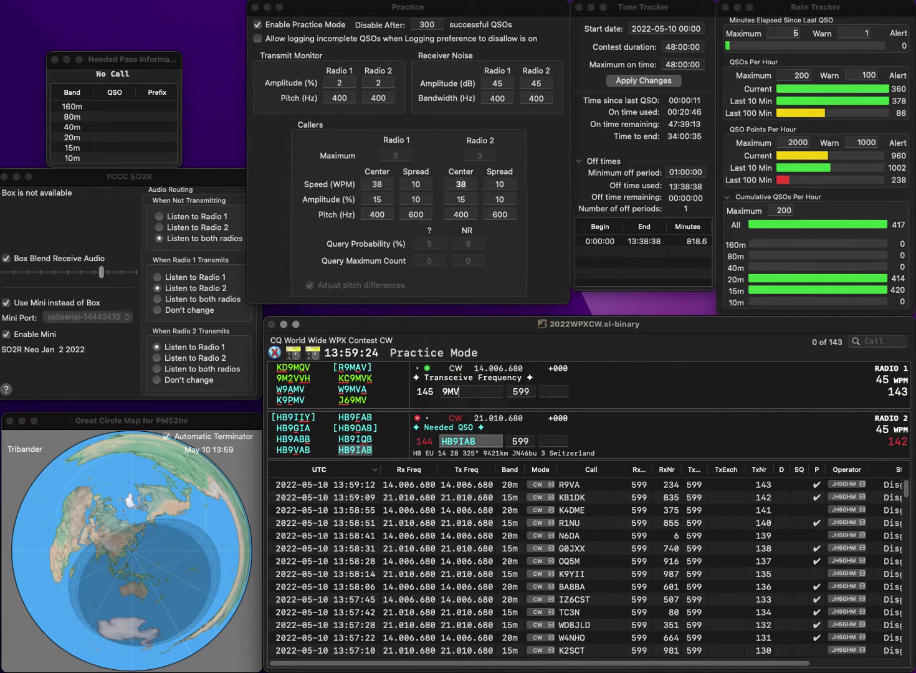
Replace 9MV with K9OM/4, log it with 560, then log HB9IAB with 71
key(BackSpace)
key(BackSpace)
key(BackSpace)
text(K9OM/4)
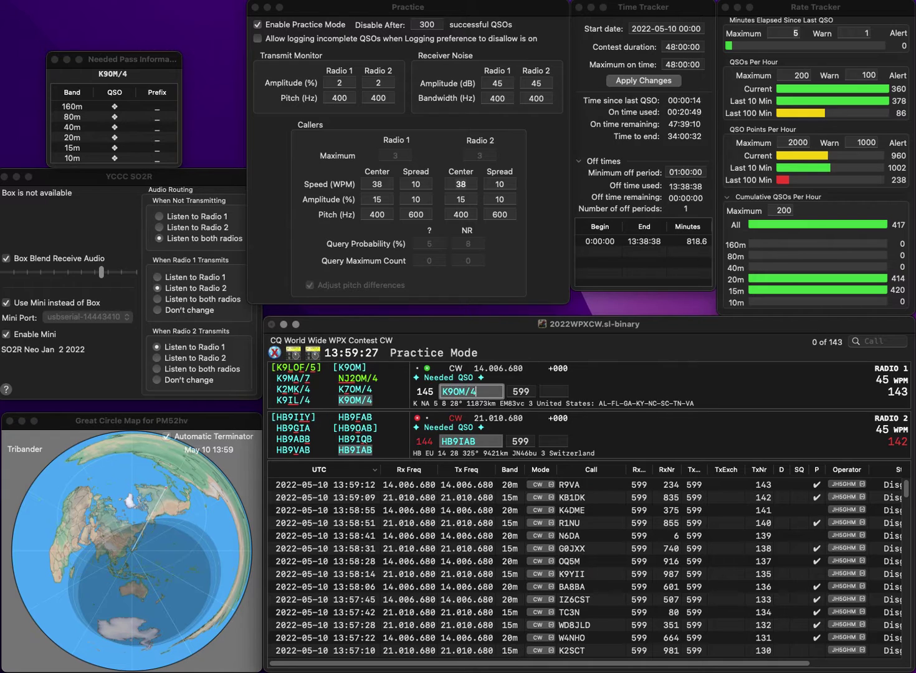
key(space)
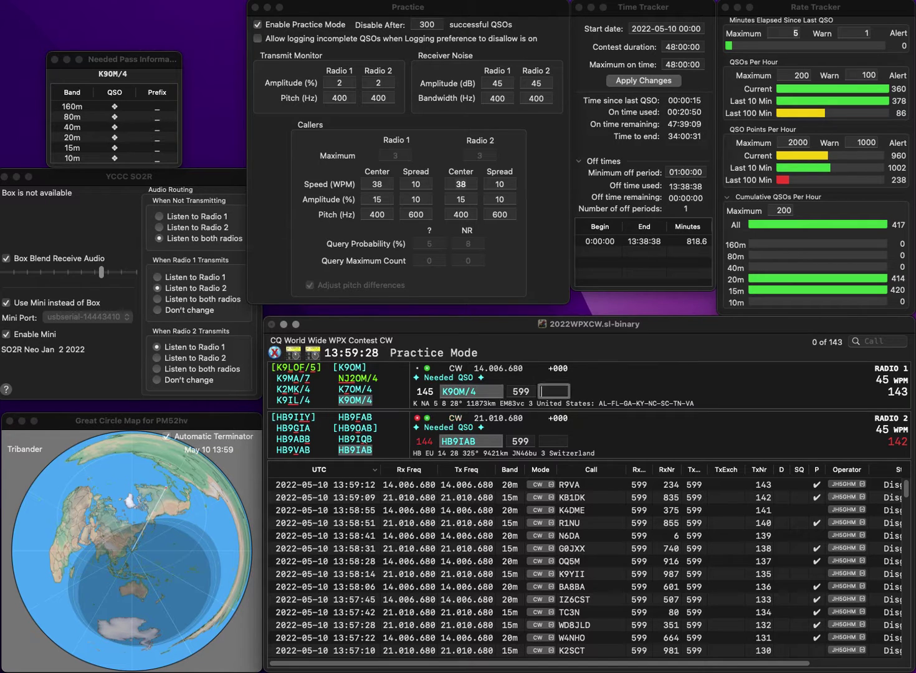
text(560)
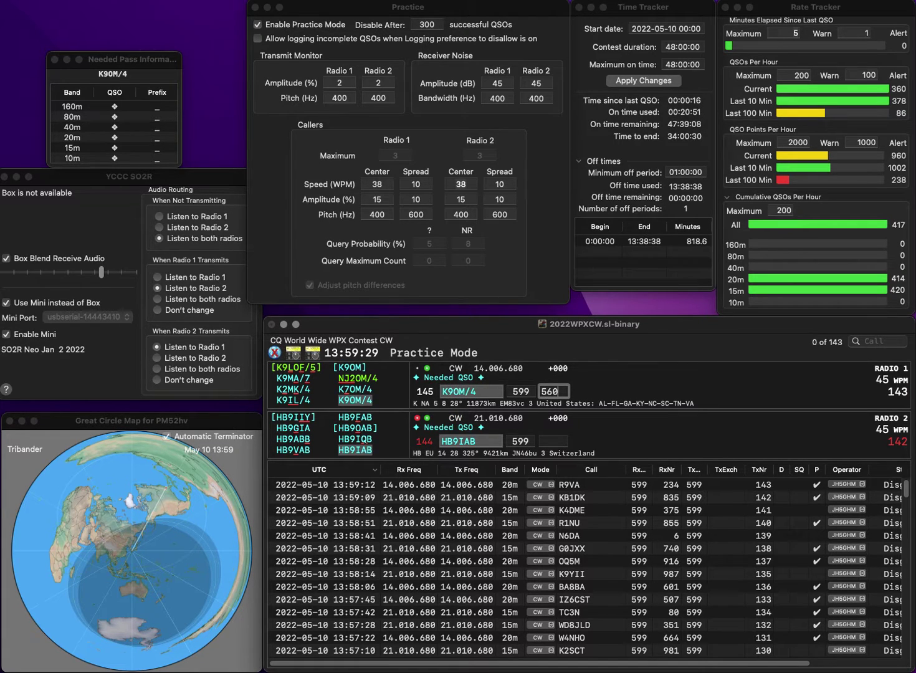
key(Return)
text(71)
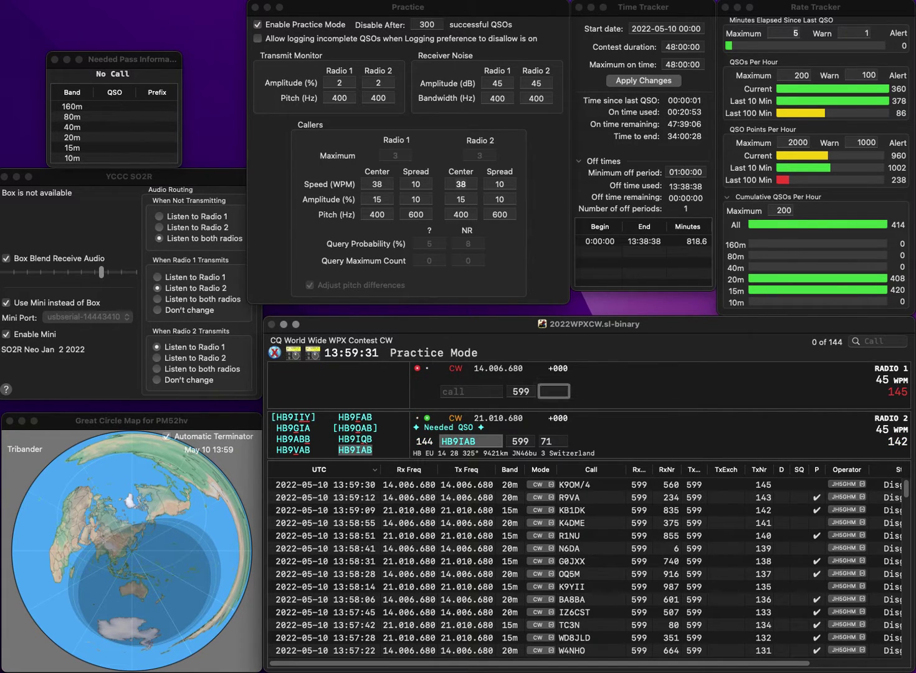
key(space)
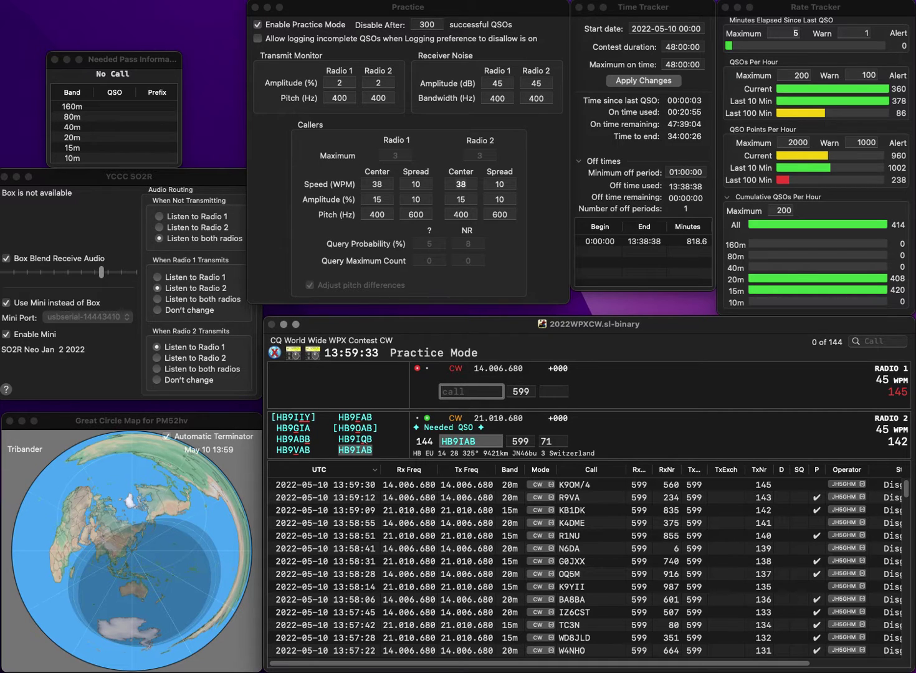
key(Return)
text(H)
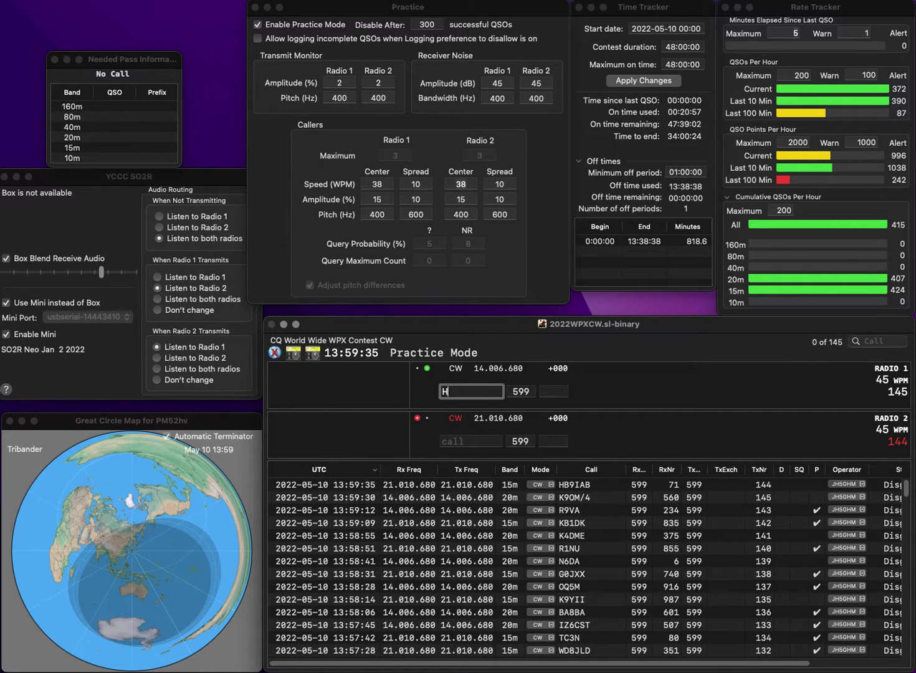
text(B9GF)
key(Return)
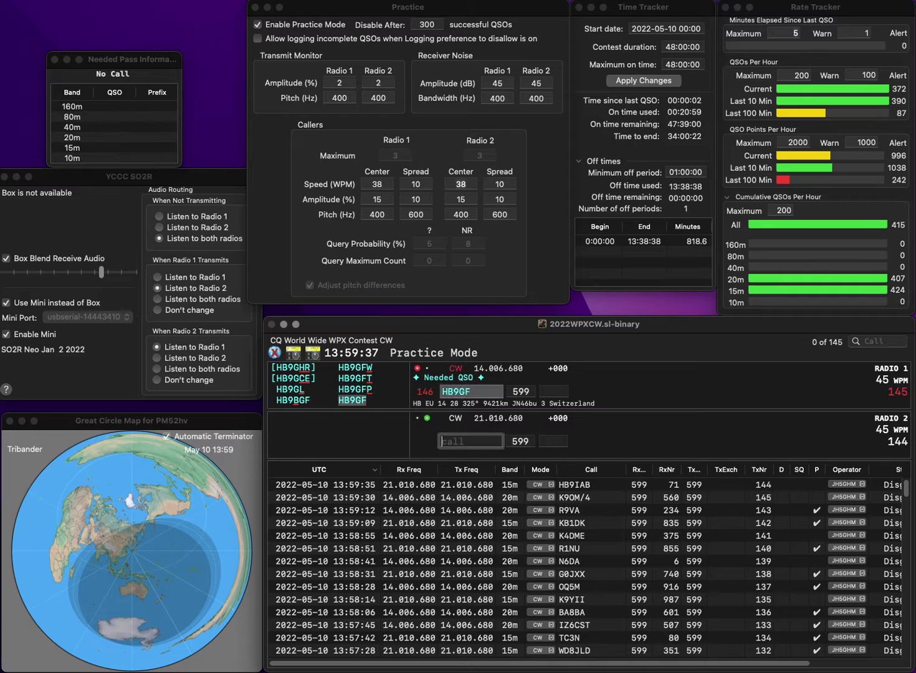
text(700)
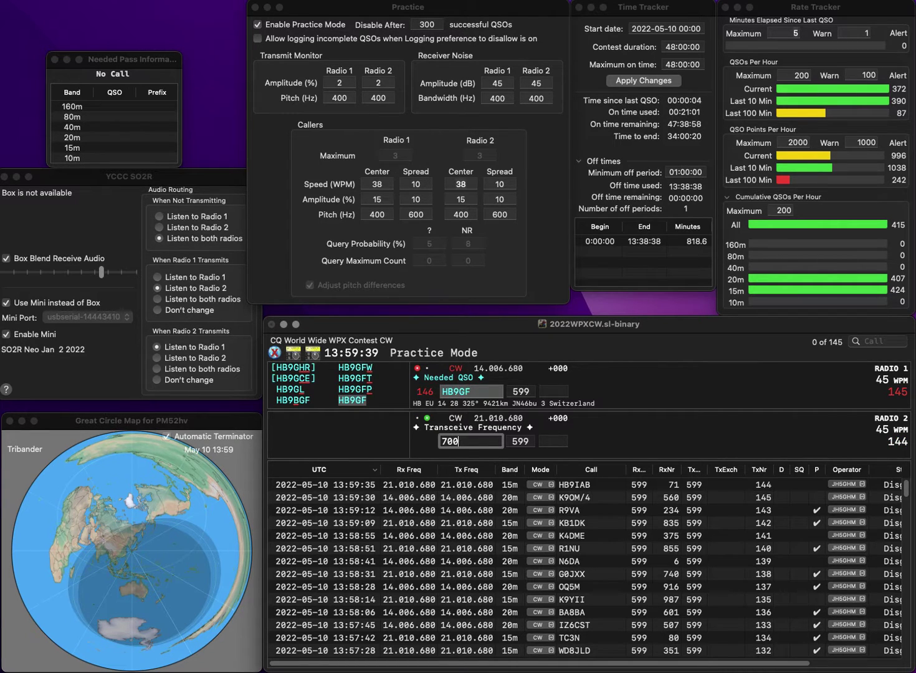
text(KO)
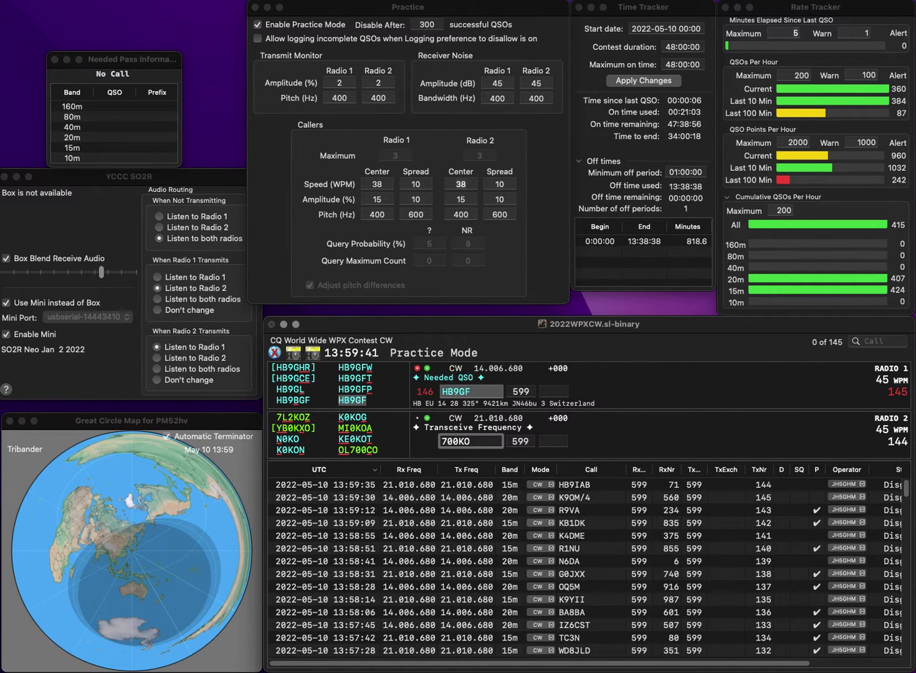
text(C)
key(Return)
key(Up)
text(5)
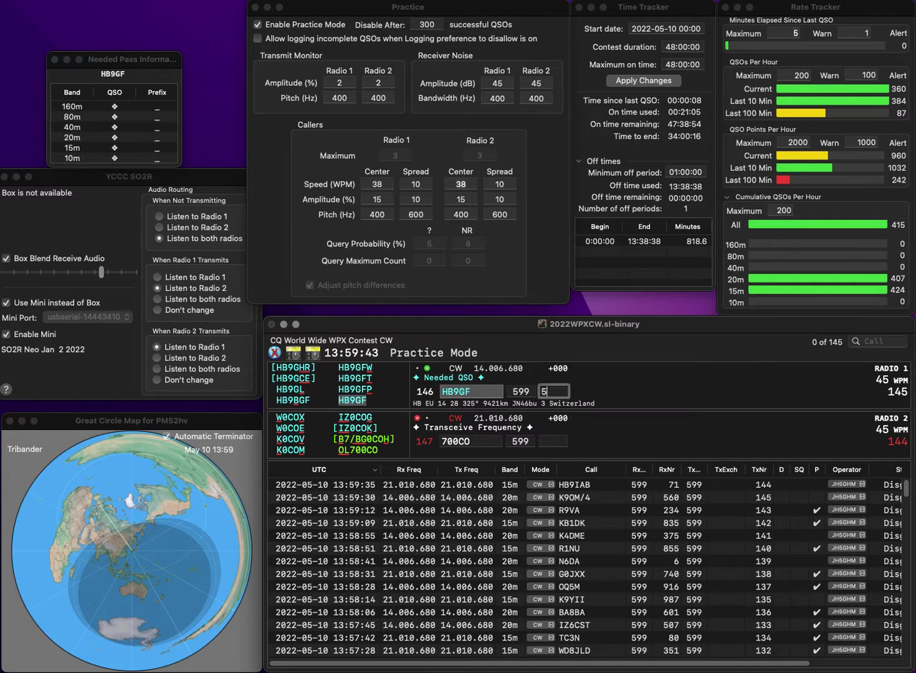
text(03)
key(Return)
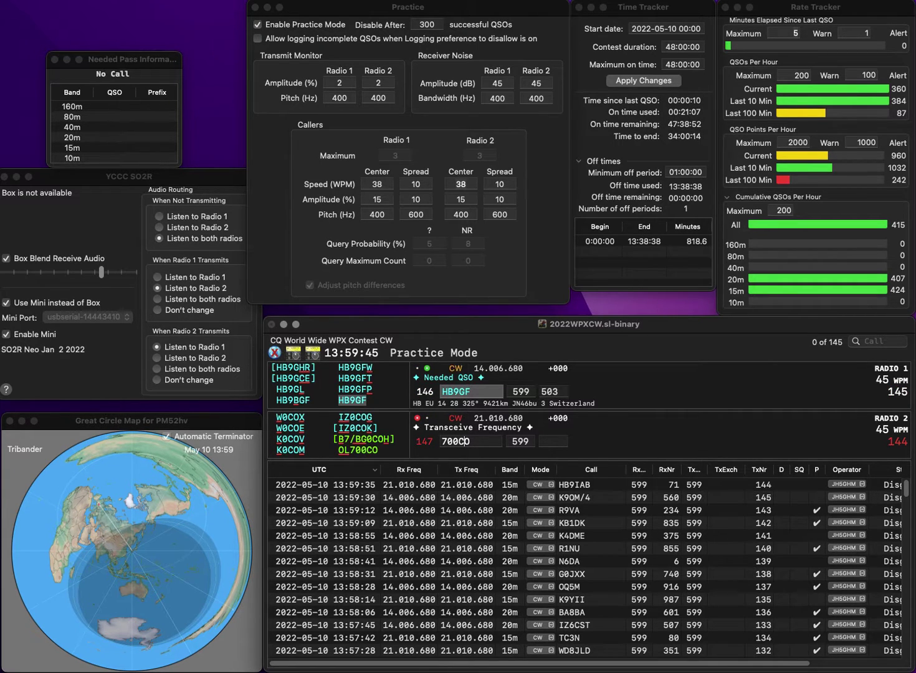
text(OL)
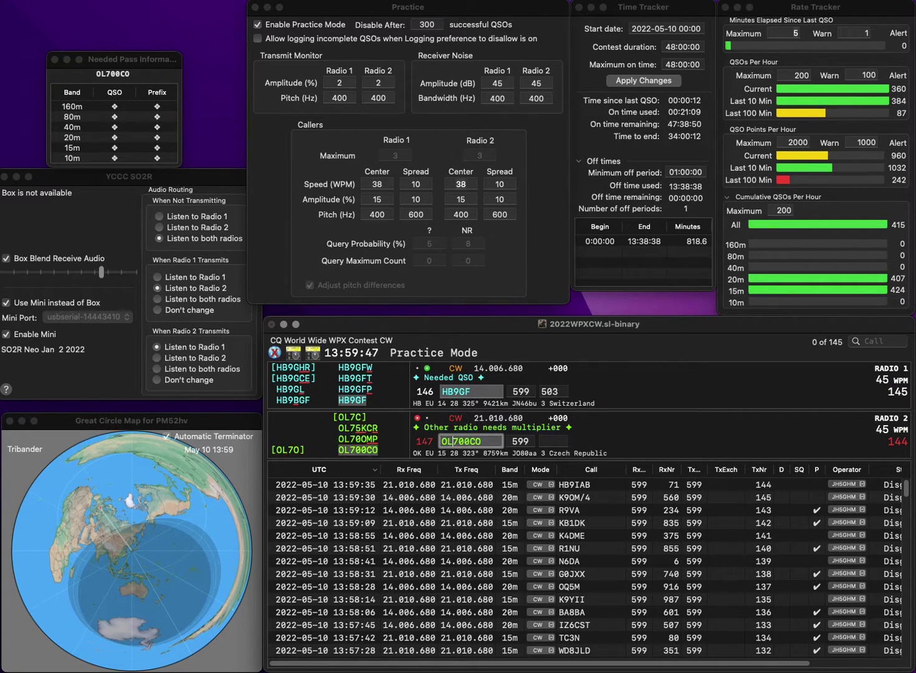
key(Return)
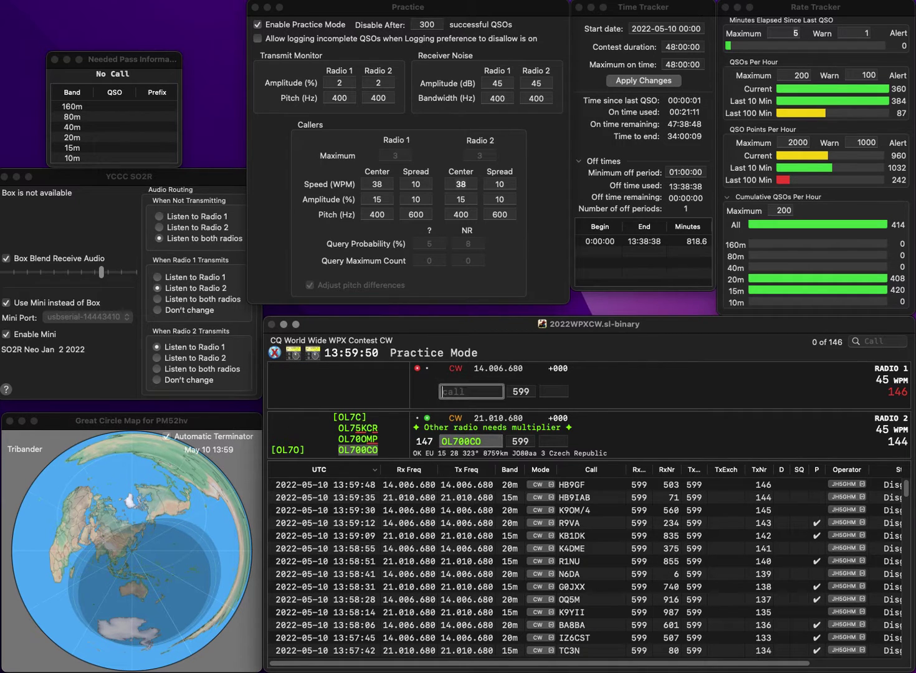
Call G7ILZ, log OL700CO with 192, then log G7ILZ with 826
text(G)
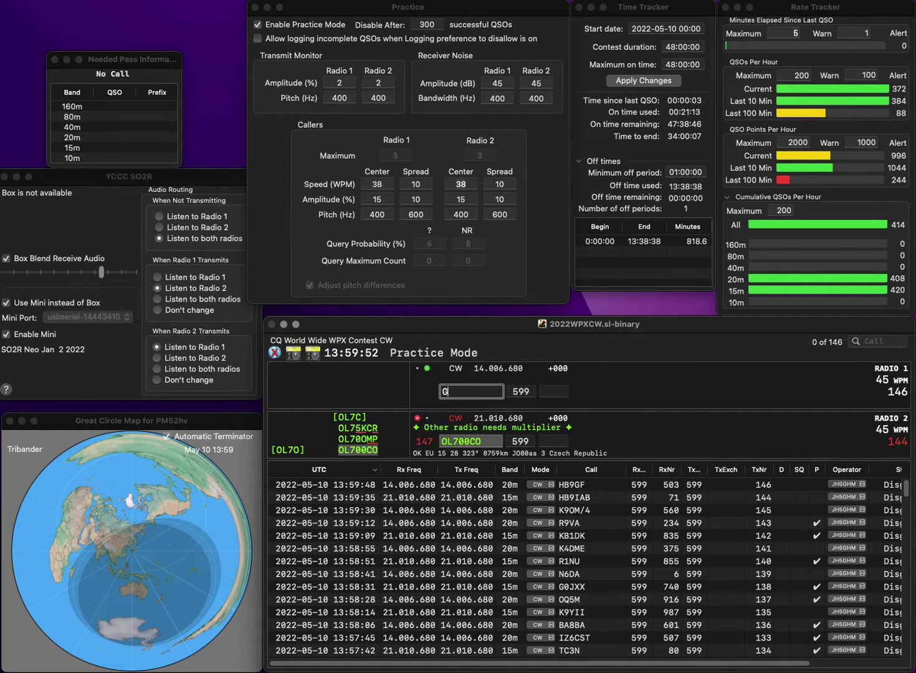
text(7ILZ)
key(Return)
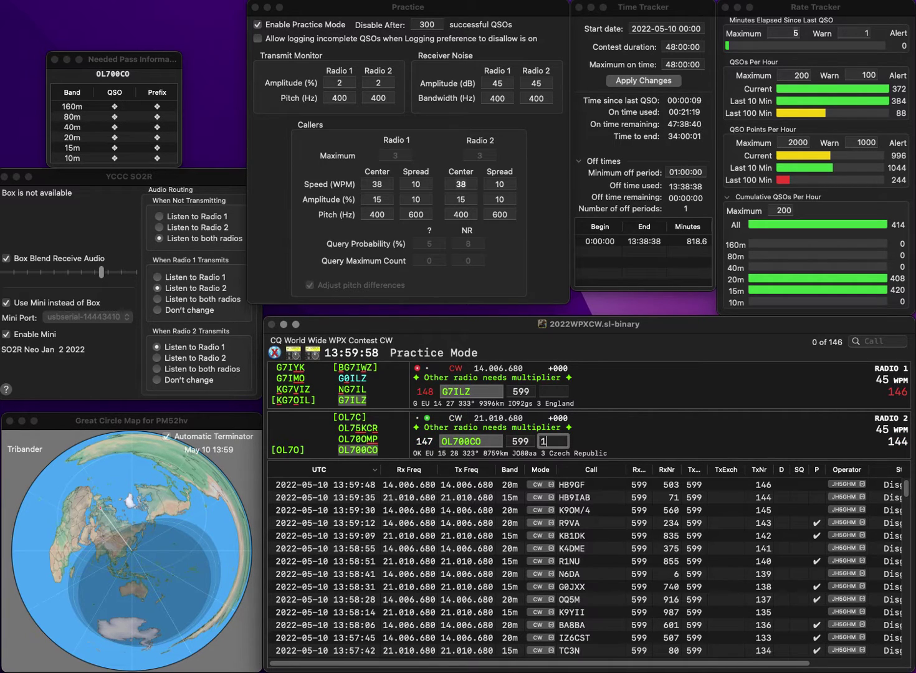
text(92)
key(Return)
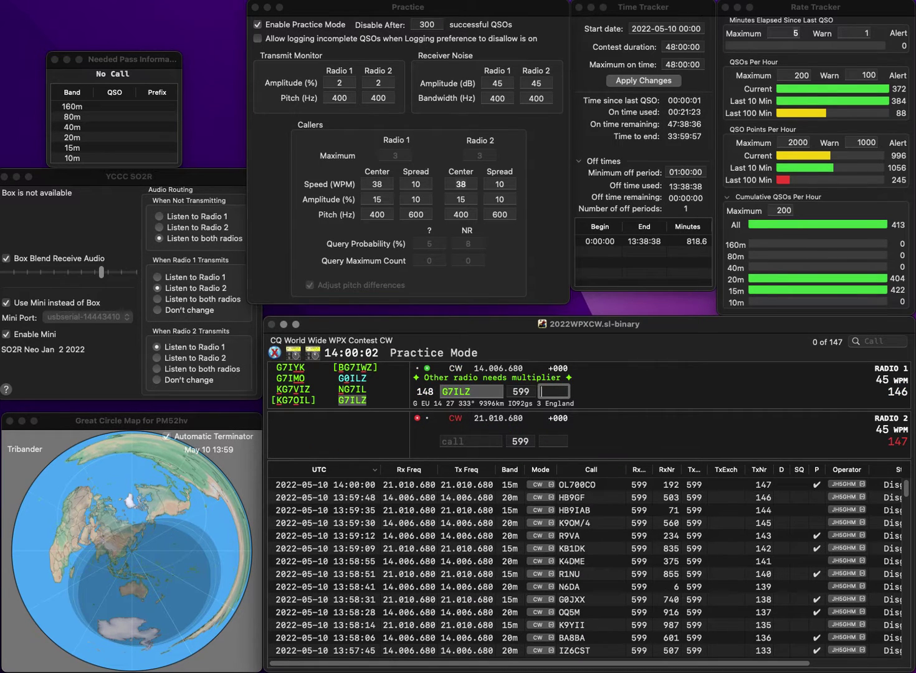
key(Return)
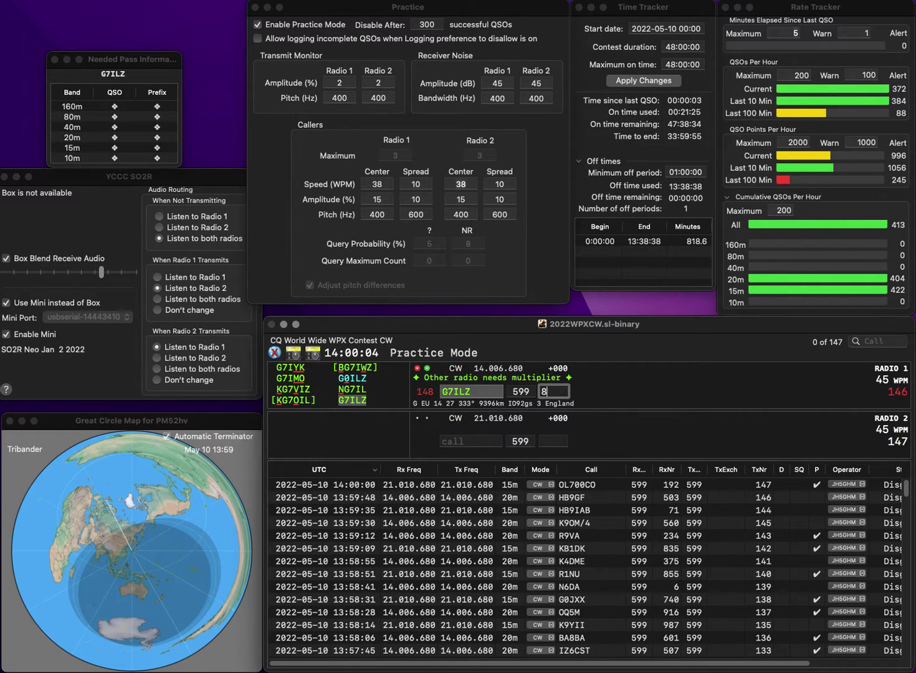
text(26)
key(Return)
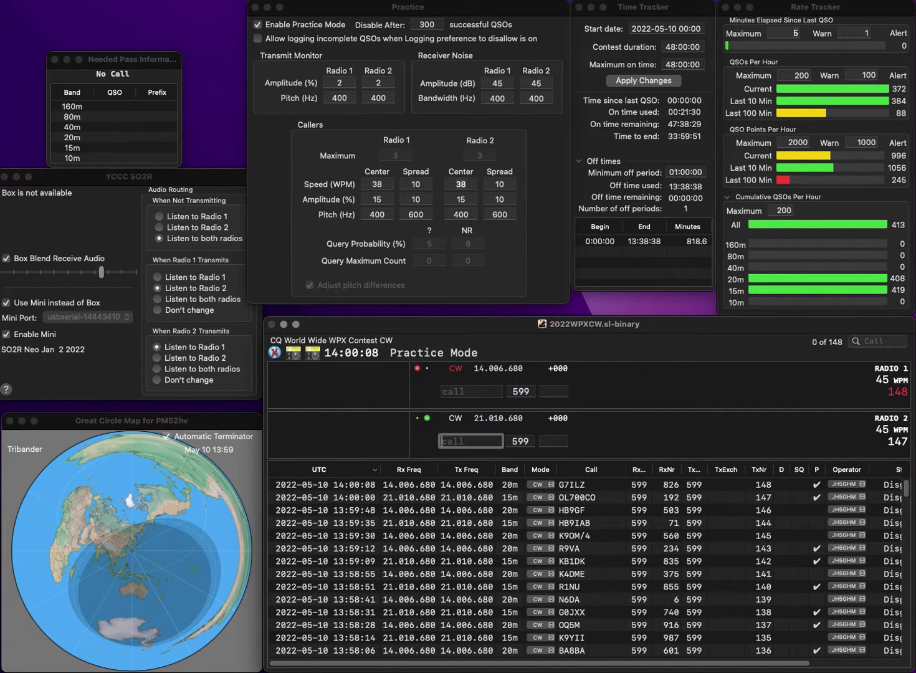
Work EA8RM on Radio 2 and log it with exchange 999
text(EA8RM)
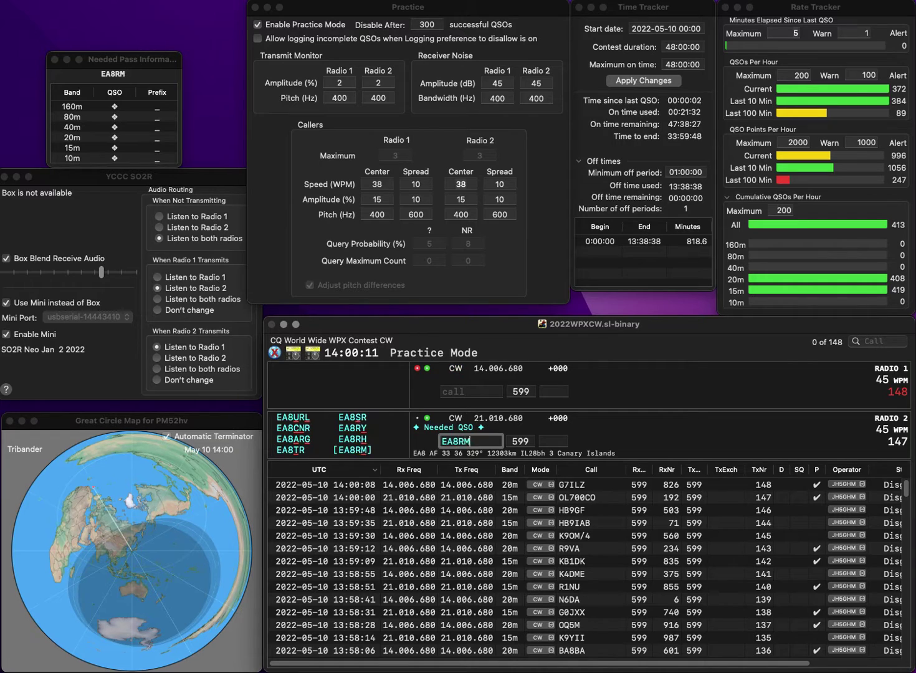
key(Return)
text(2U)
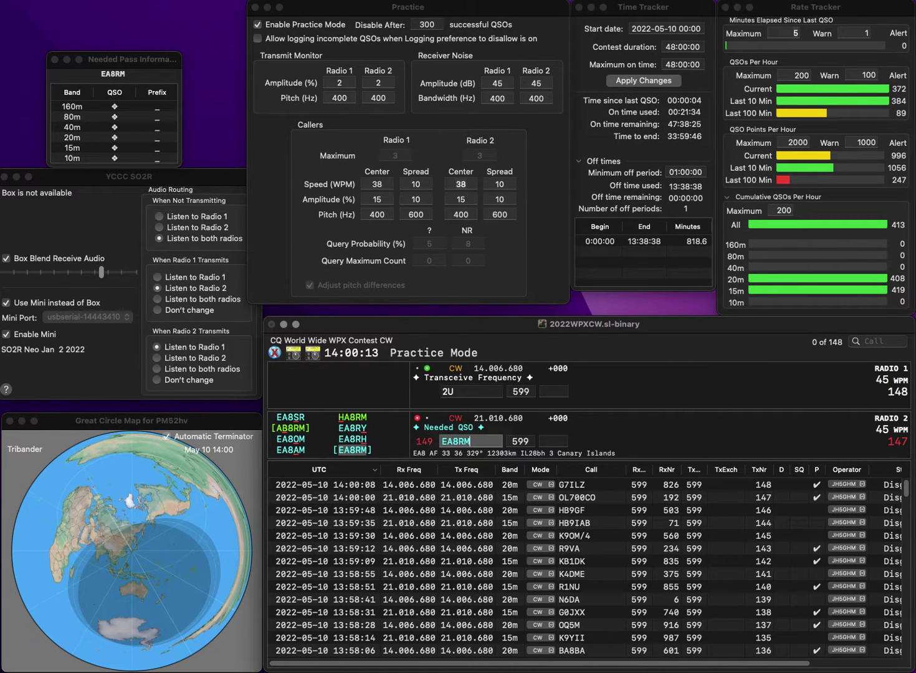
key(space)
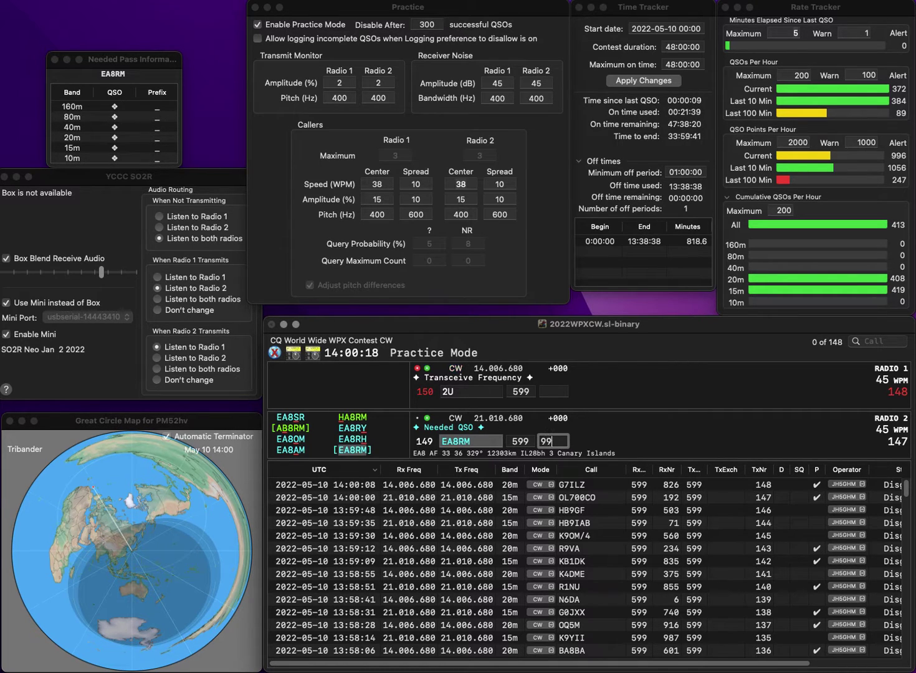
text(9)
key(Return)
text(U)
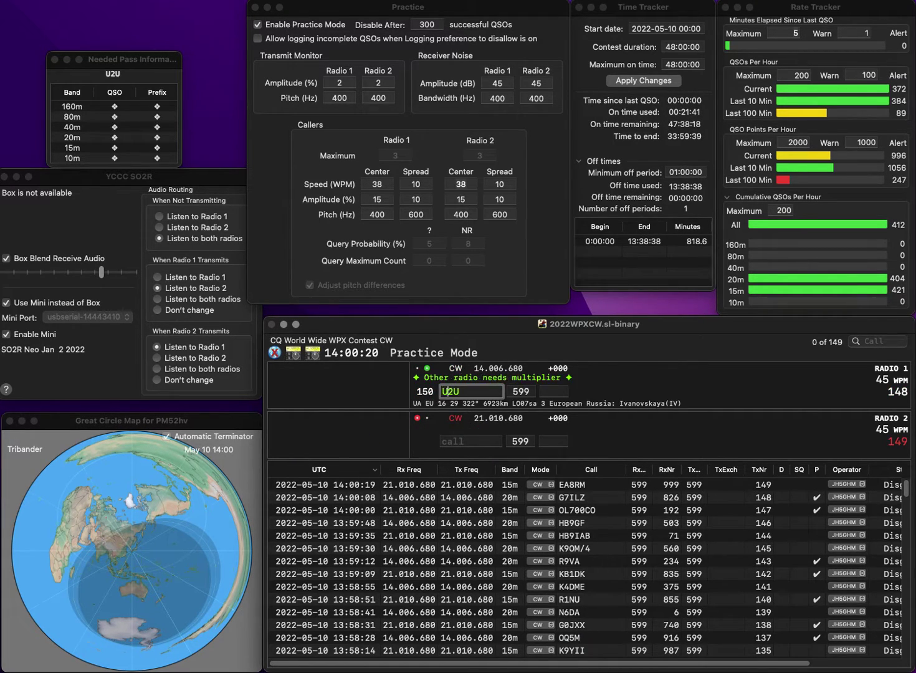
text(S)
key(Delete)
text(3)
key(Return)
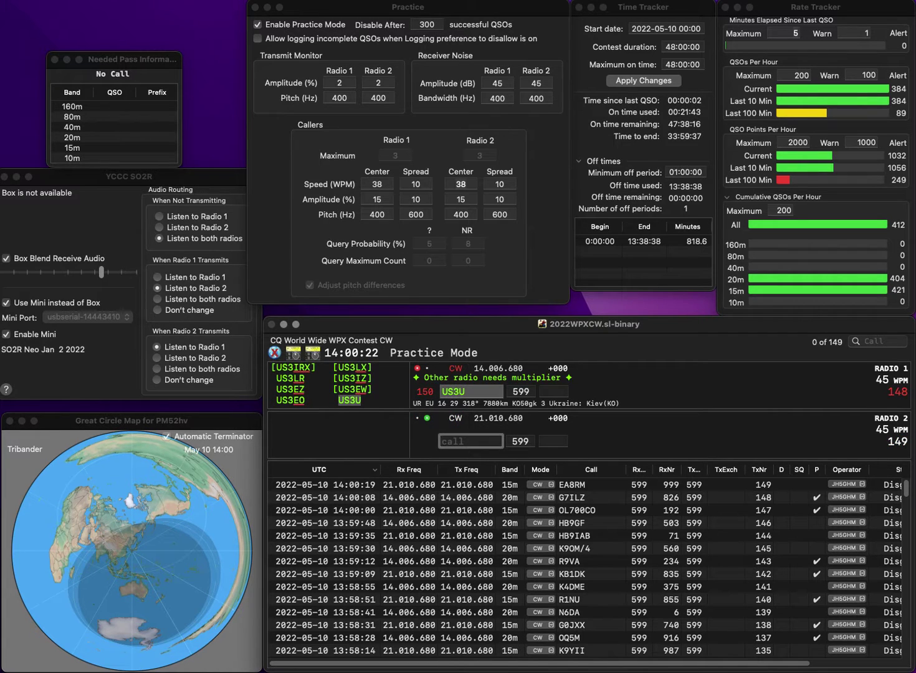
text(JH1RNM)
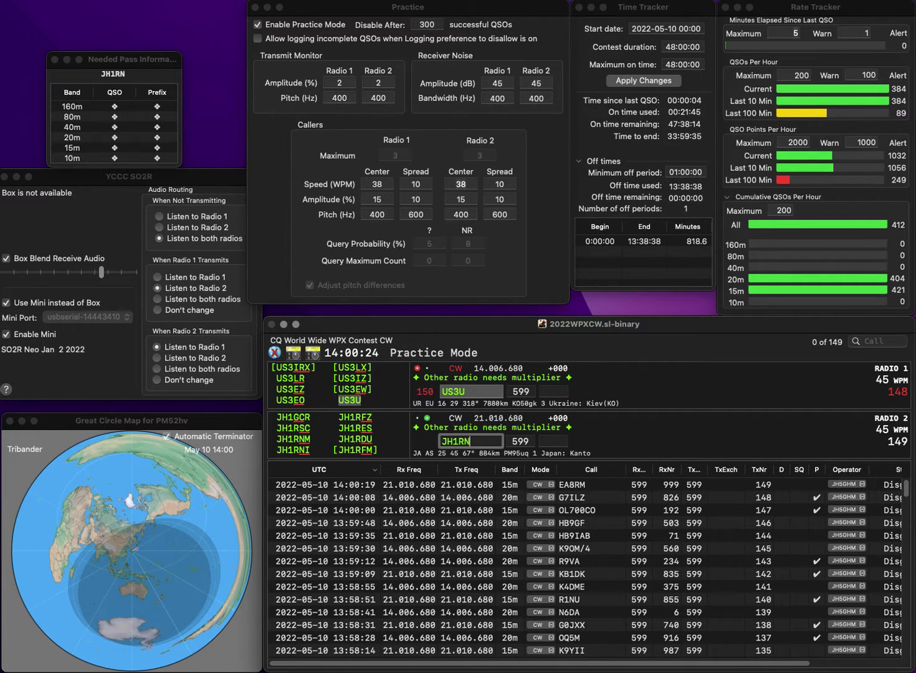
key(Return)
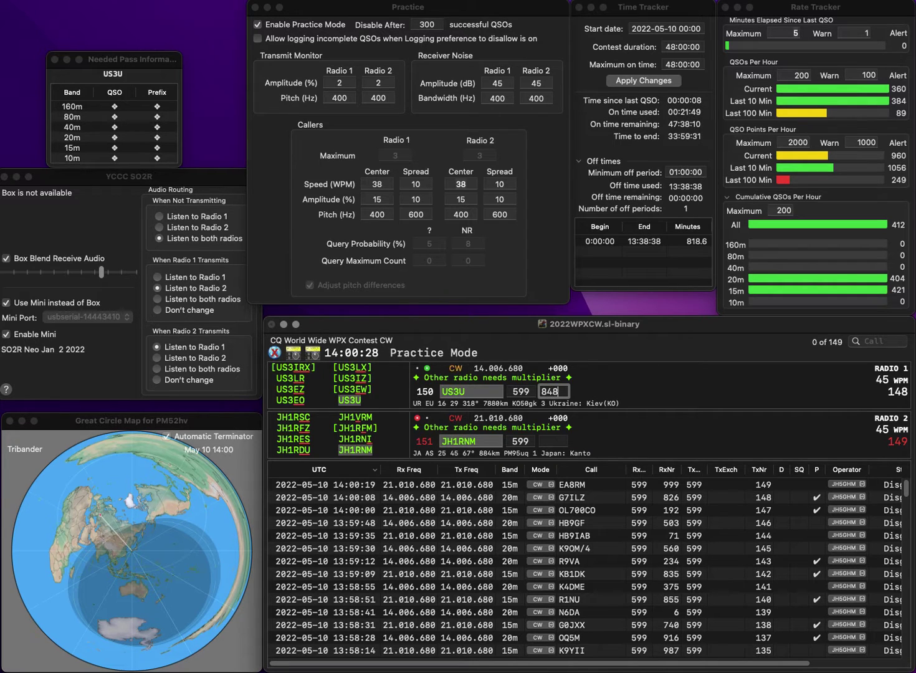
key(Return)
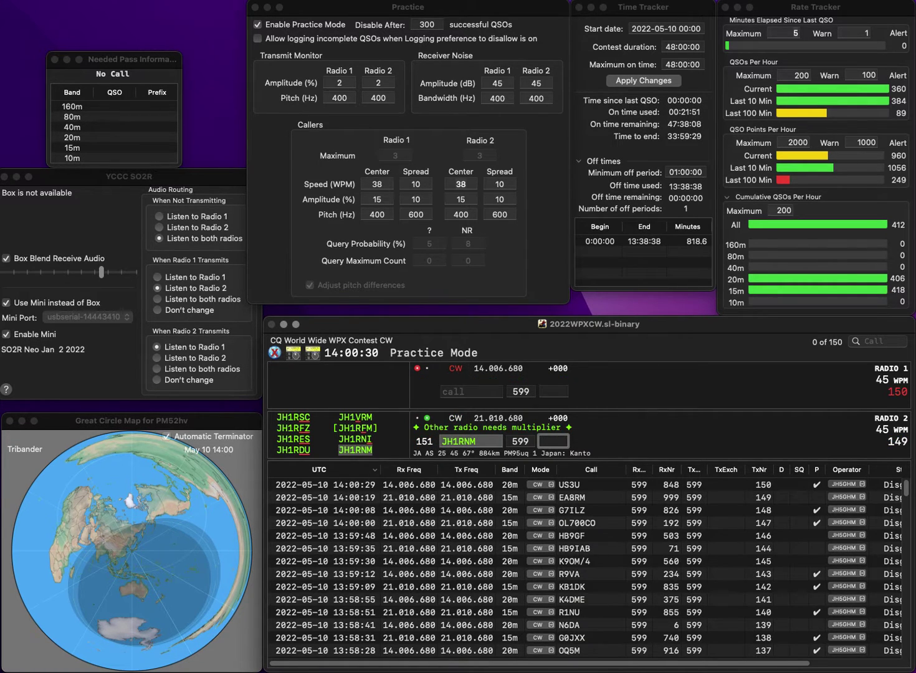
text(951)
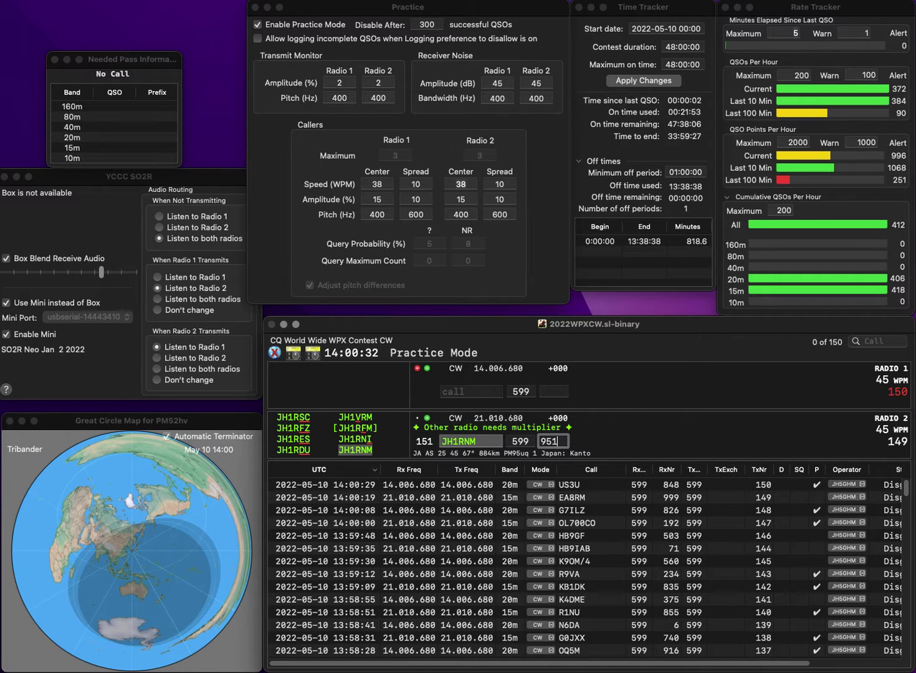
key(Return)
text(OZ1D)
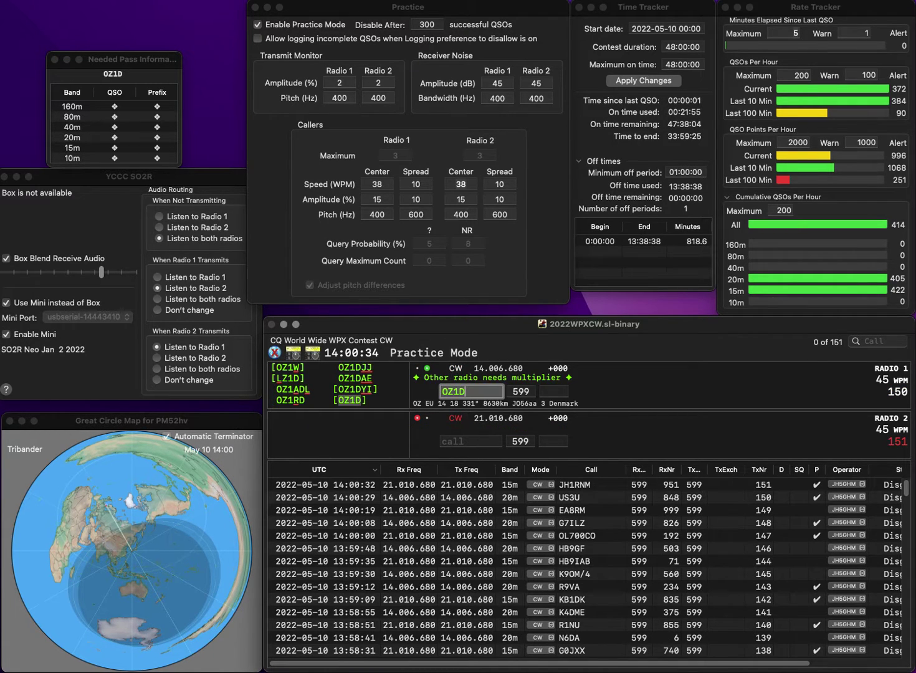
text(YI)
key(Return)
text(4)
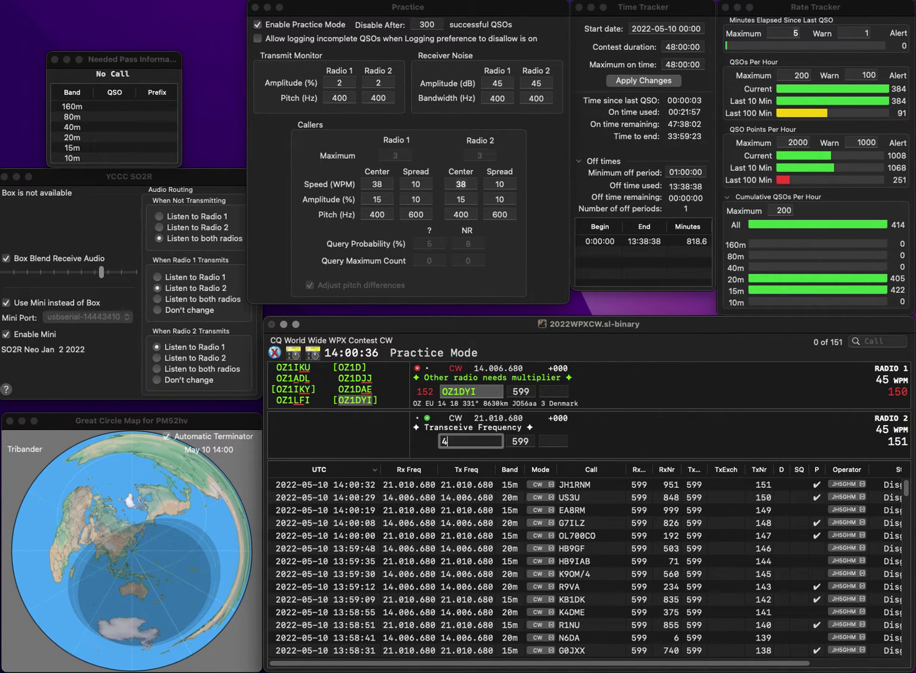
text(A4Y)
key(Tab)
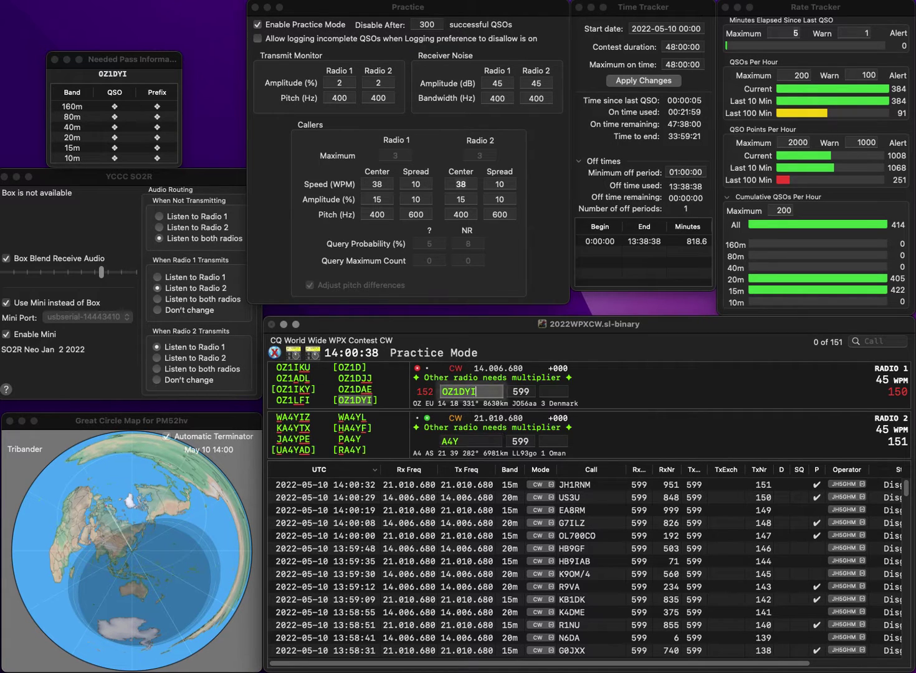
key(space)
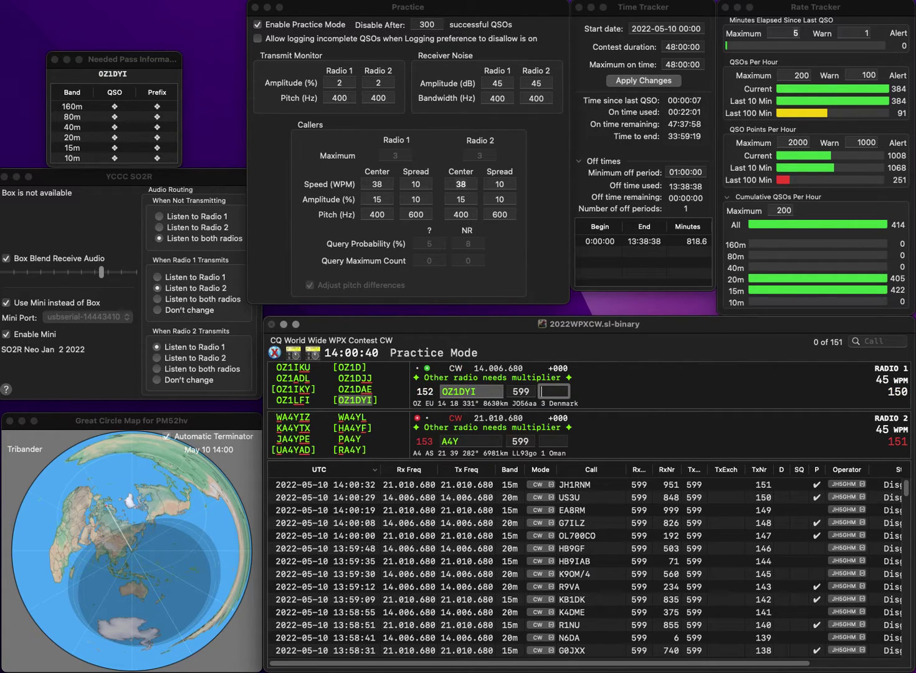
text(44)
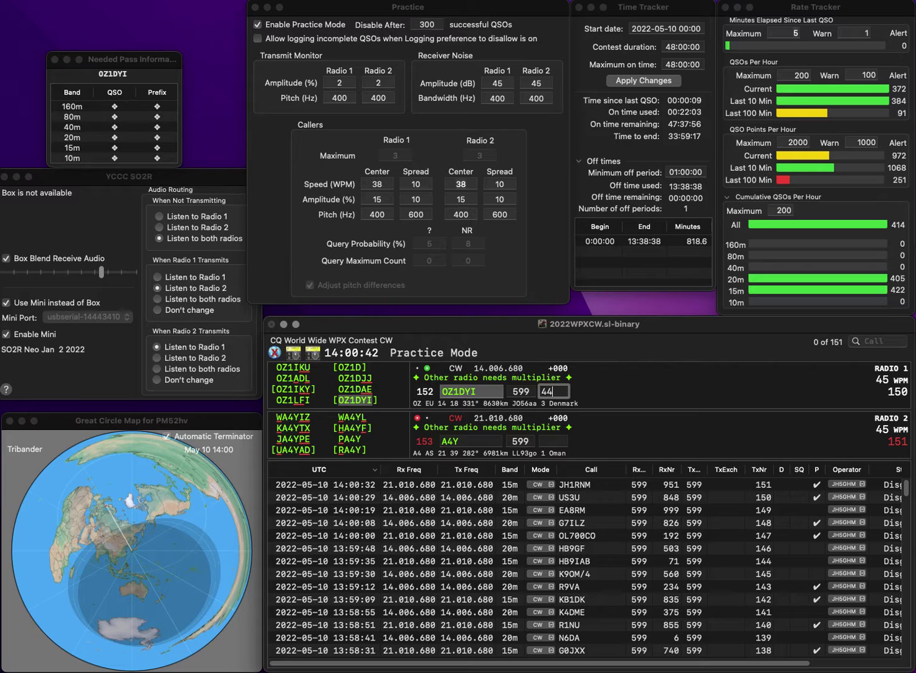
text(3)
key(Return)
Log AF4Y with exchange 141 and R3AAA with exchange 112
text(F)
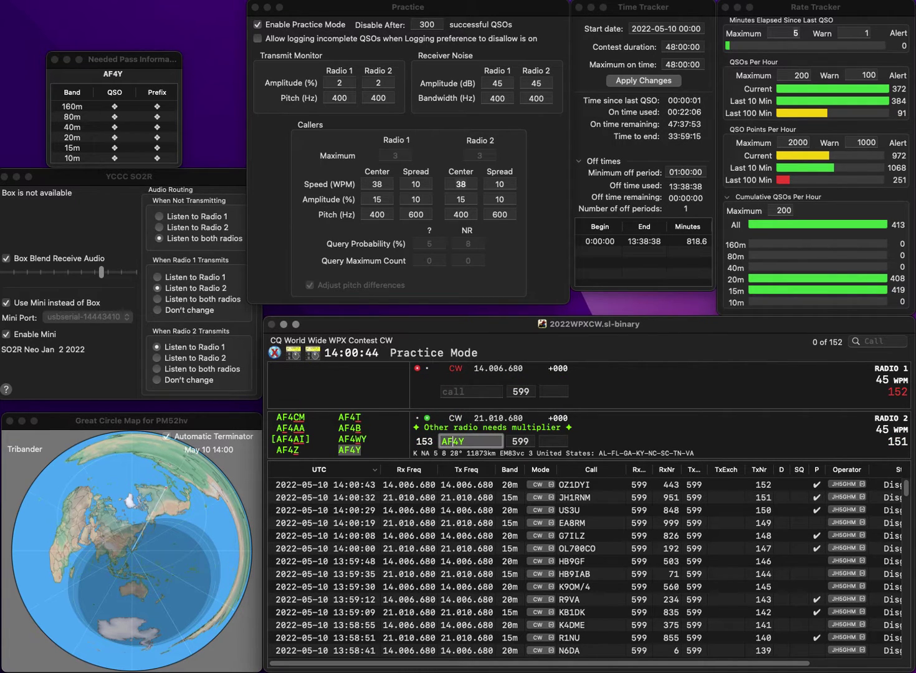
key(Return)
text(R3)
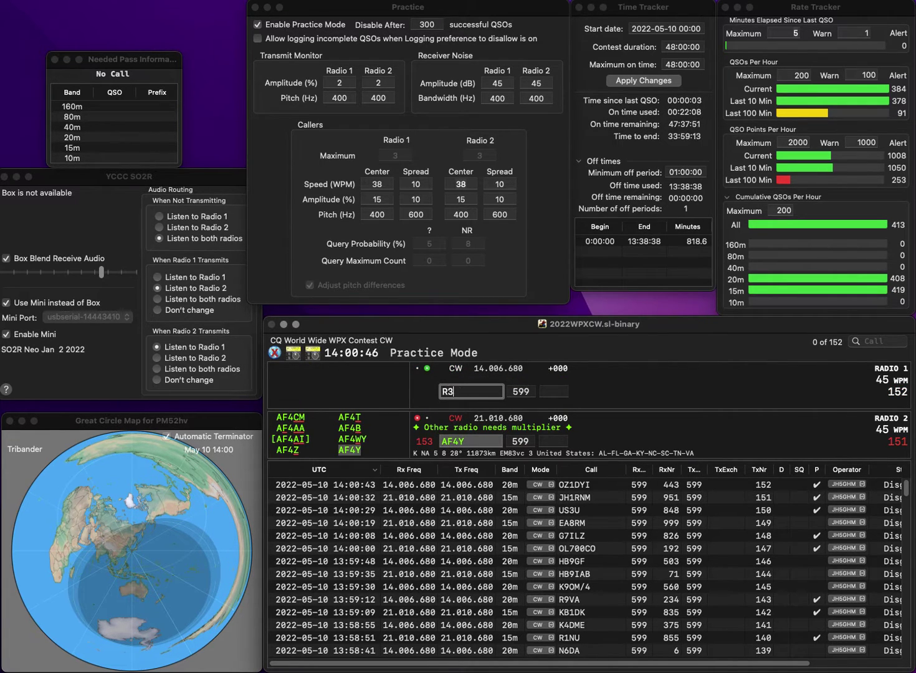
text(AAA)
key(Return)
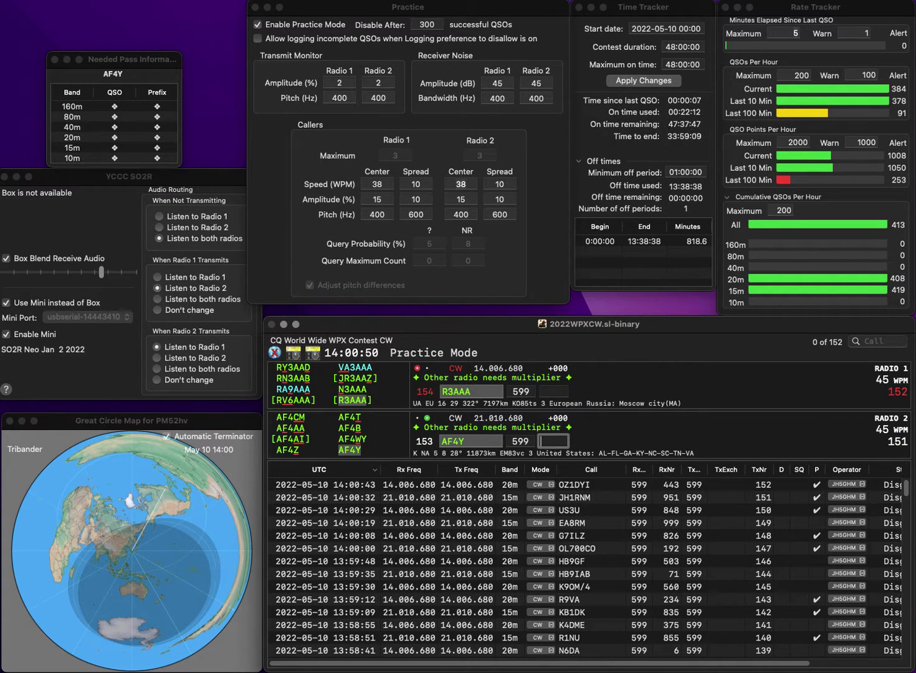
text(141)
key(Return)
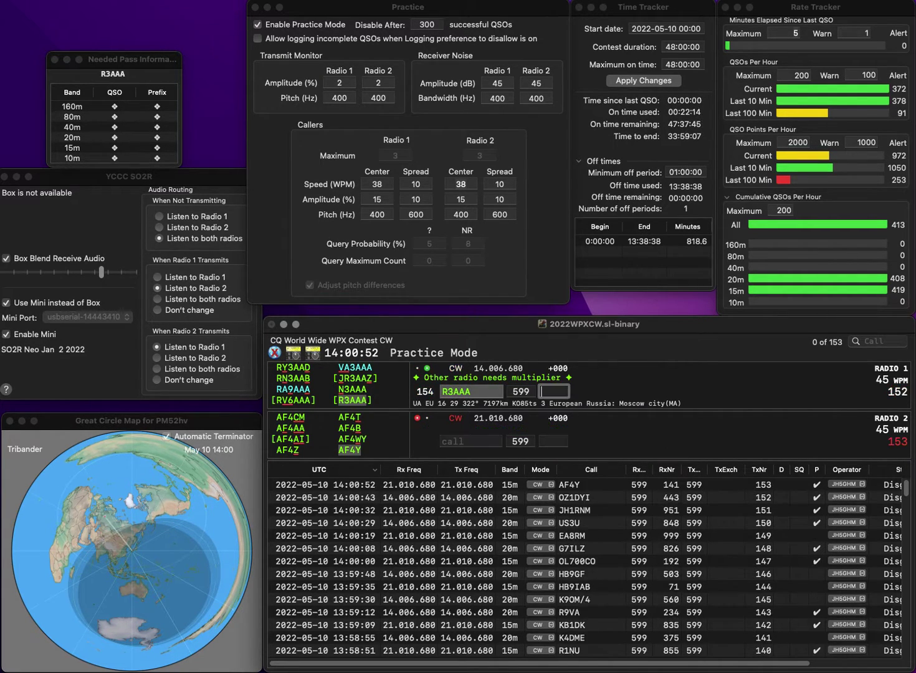
text(11)
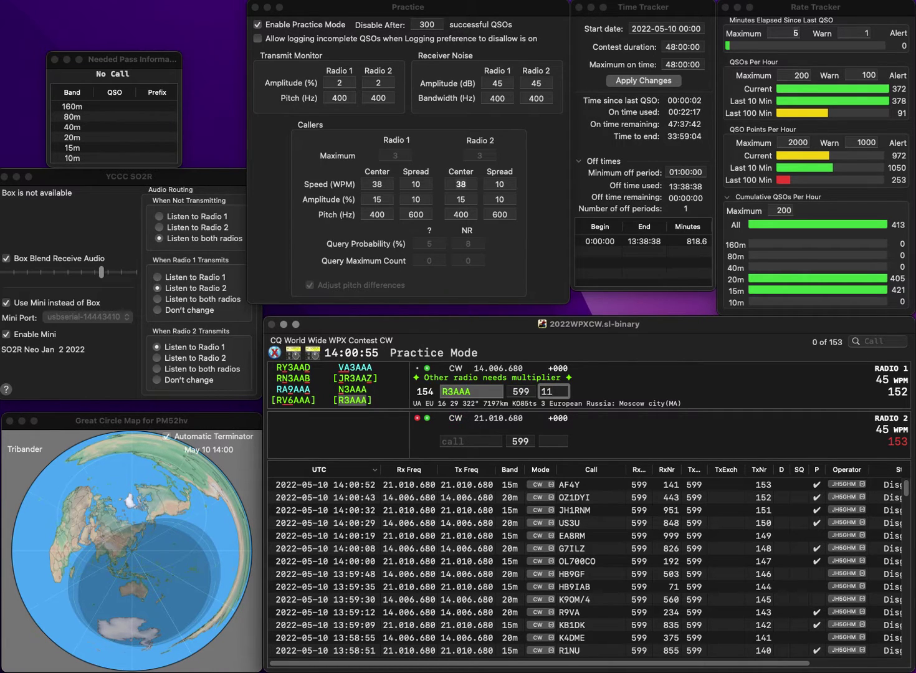
key(Return)
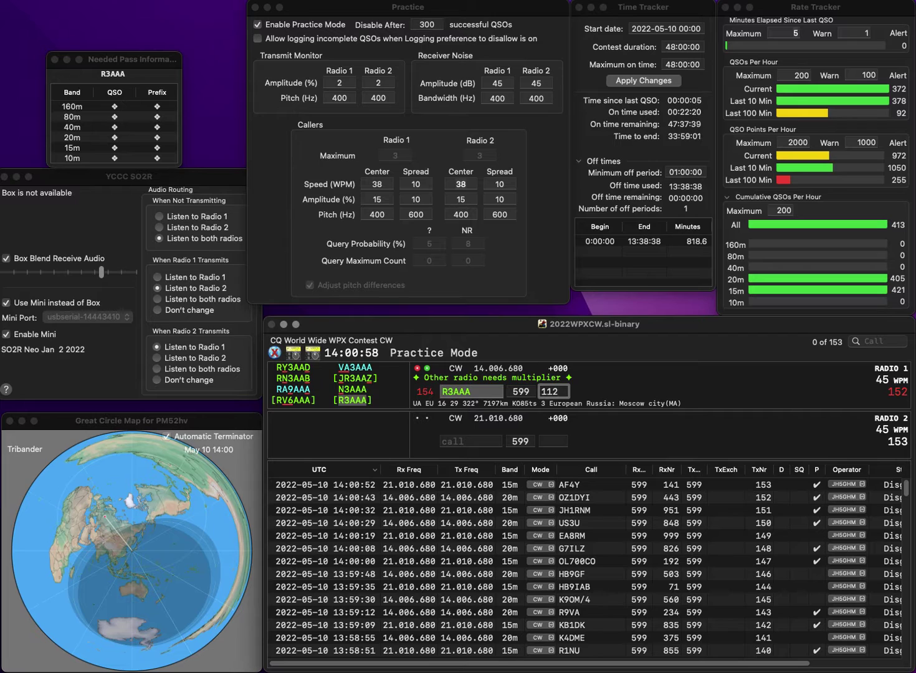
key(Return)
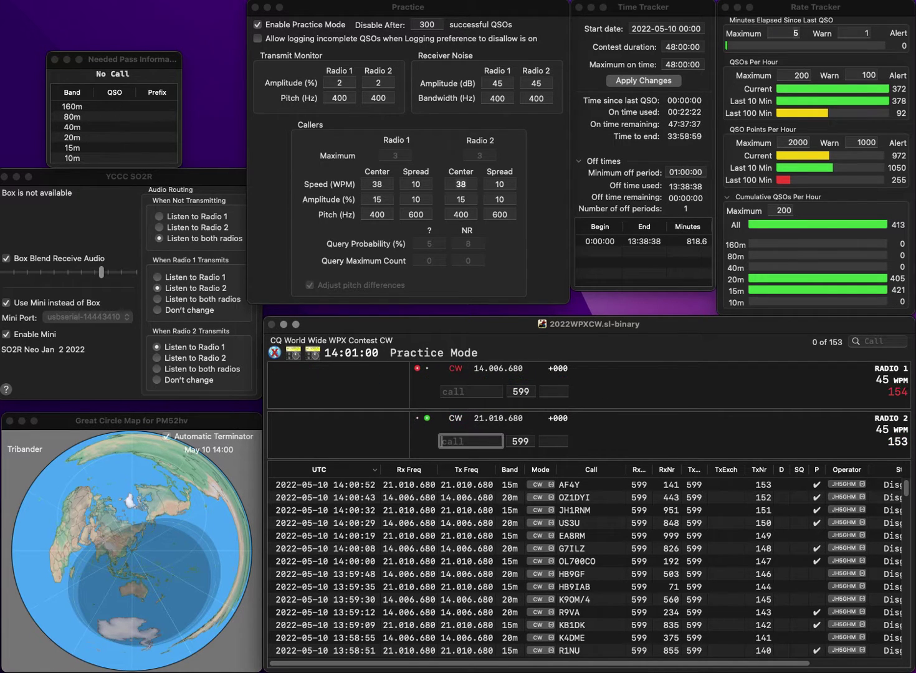
text(WB9TNZ)
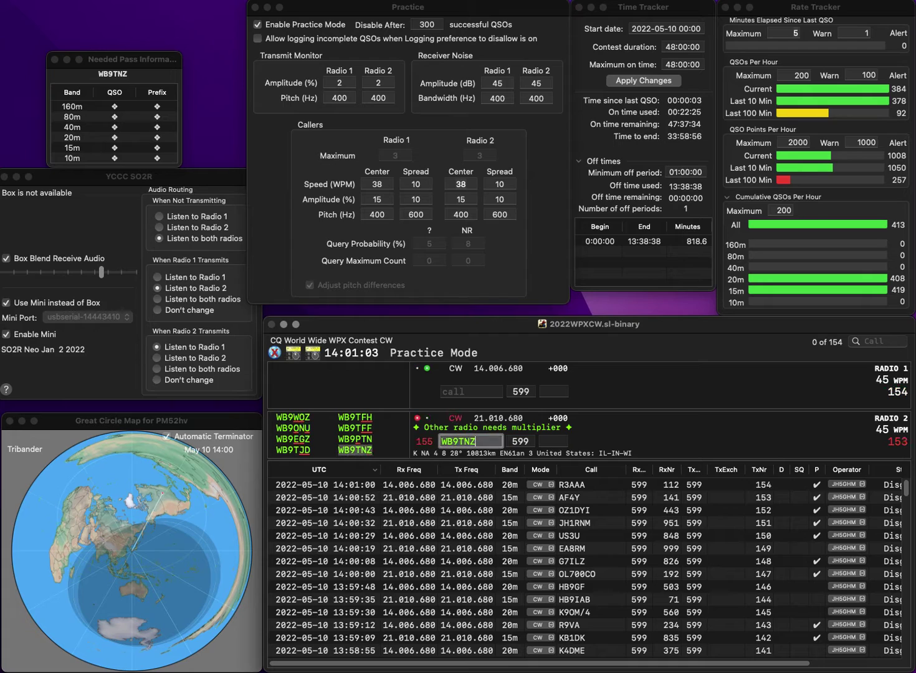
key(Return)
text(1)
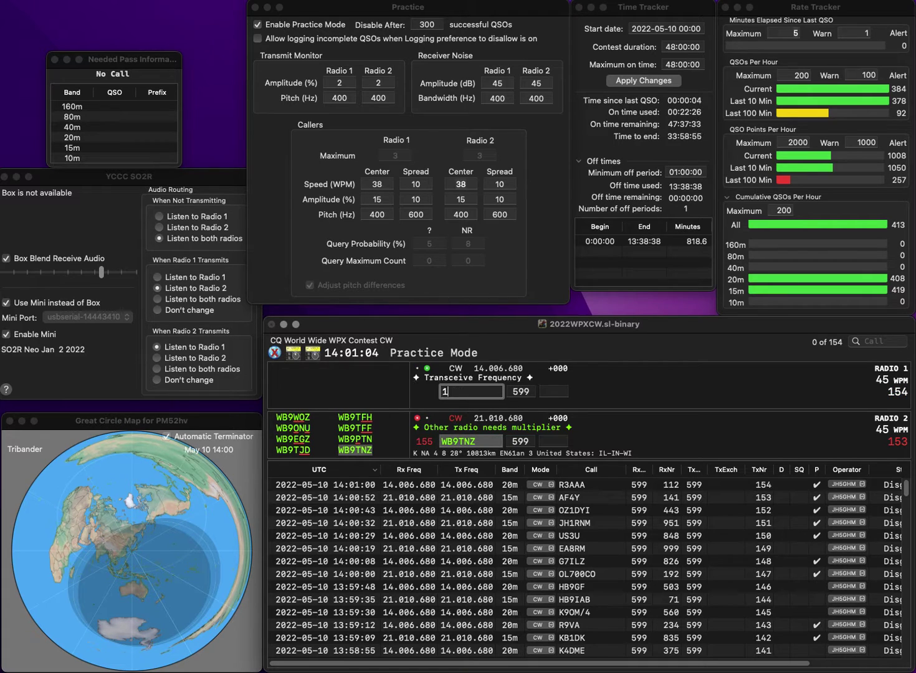
text(I)
key(BackSpace)
key(Left)
text(K)
key(Right)
key(Return)
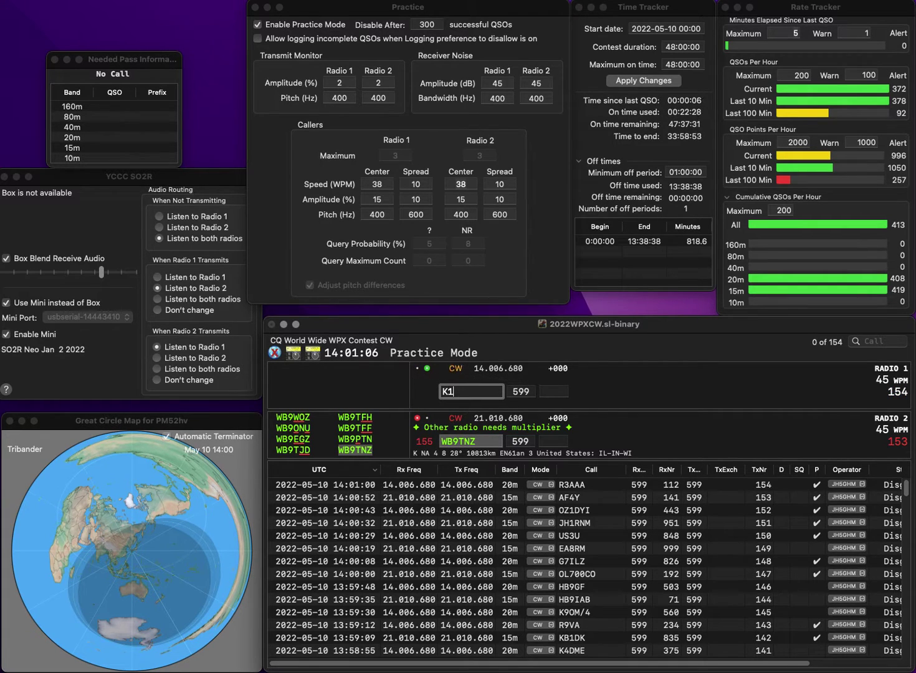
key(Tab)
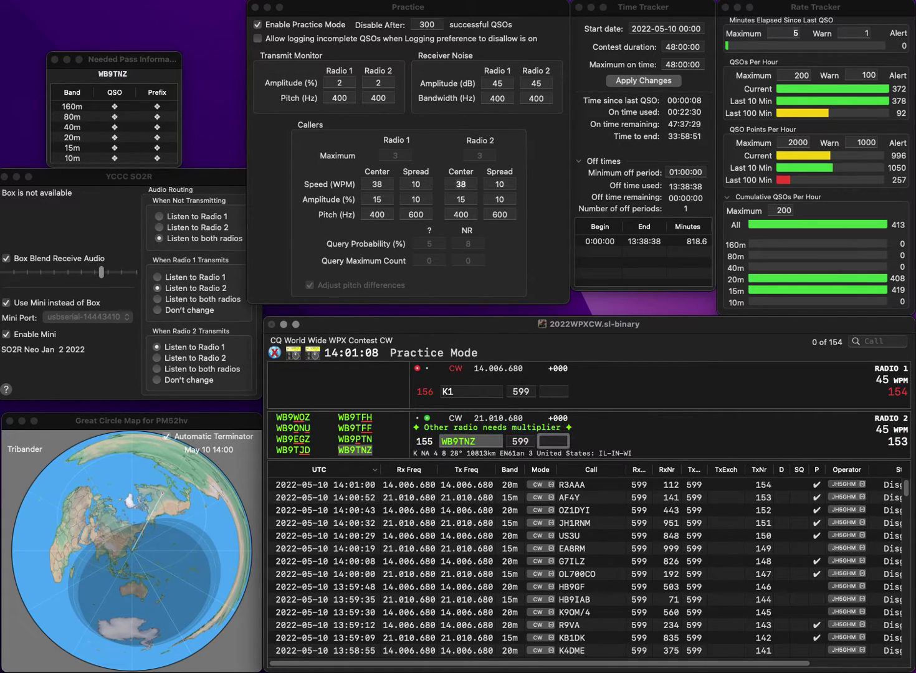
text(744)
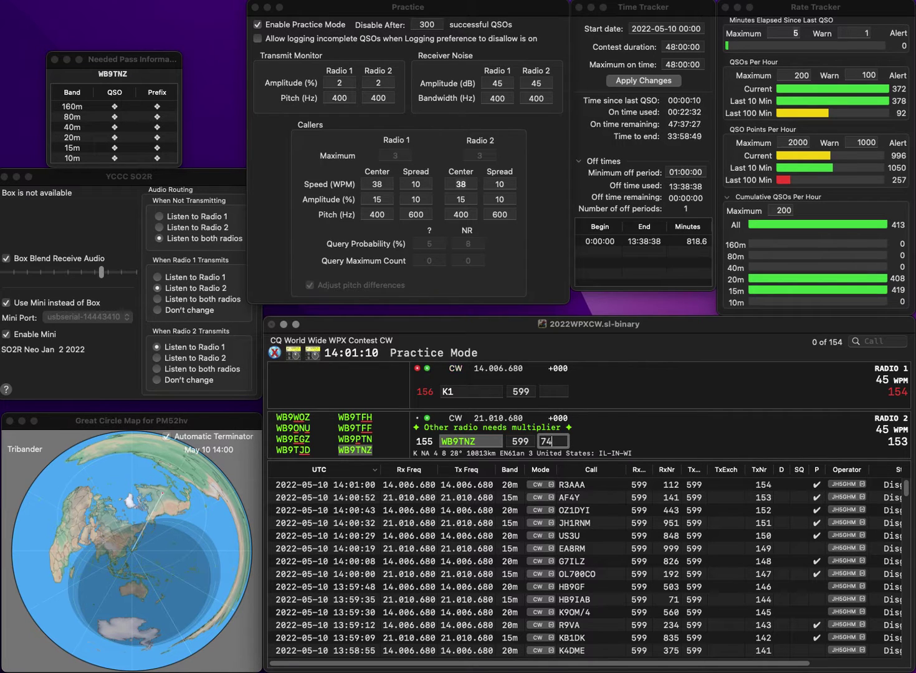
key(Return)
text(2SCH)
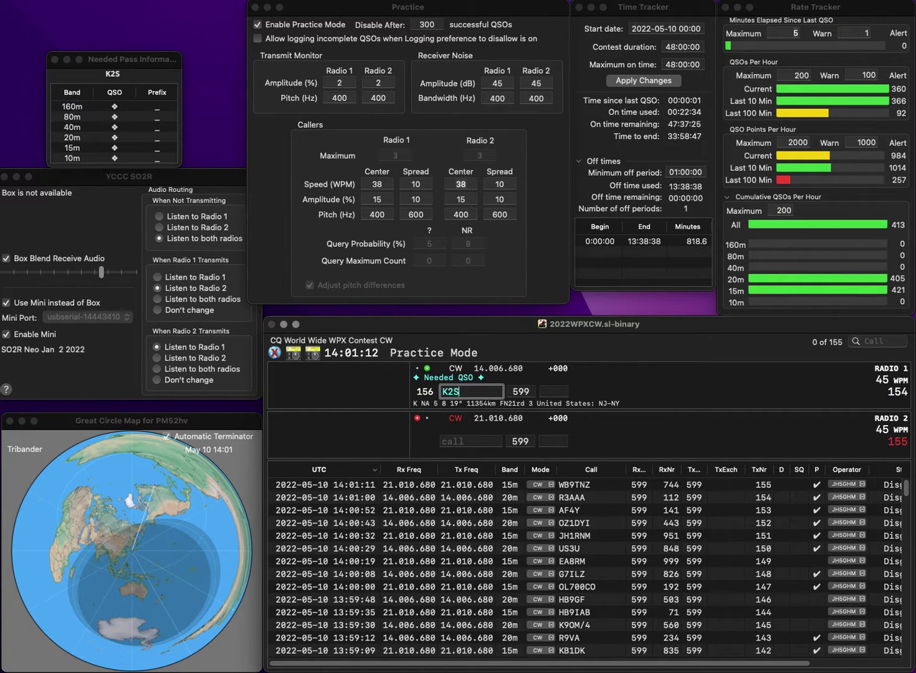
key(Return)
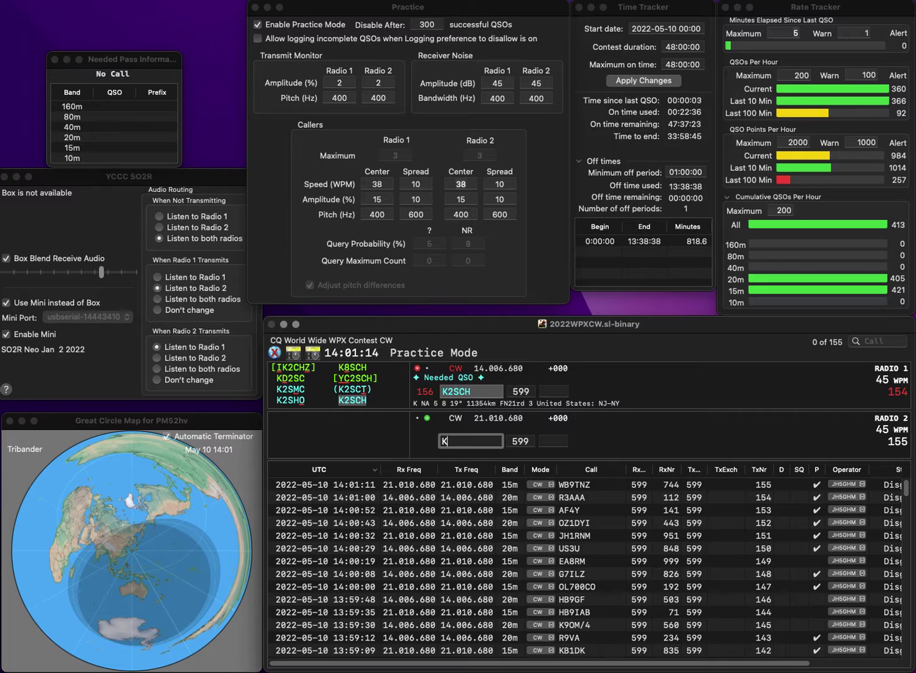
text(K9VJR)
key(Return)
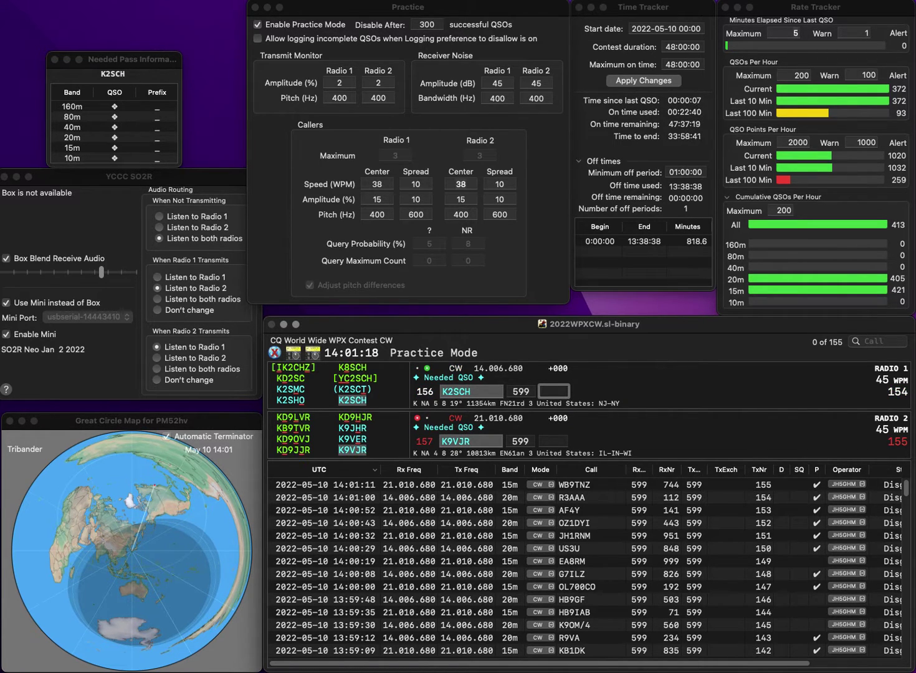
text(36)
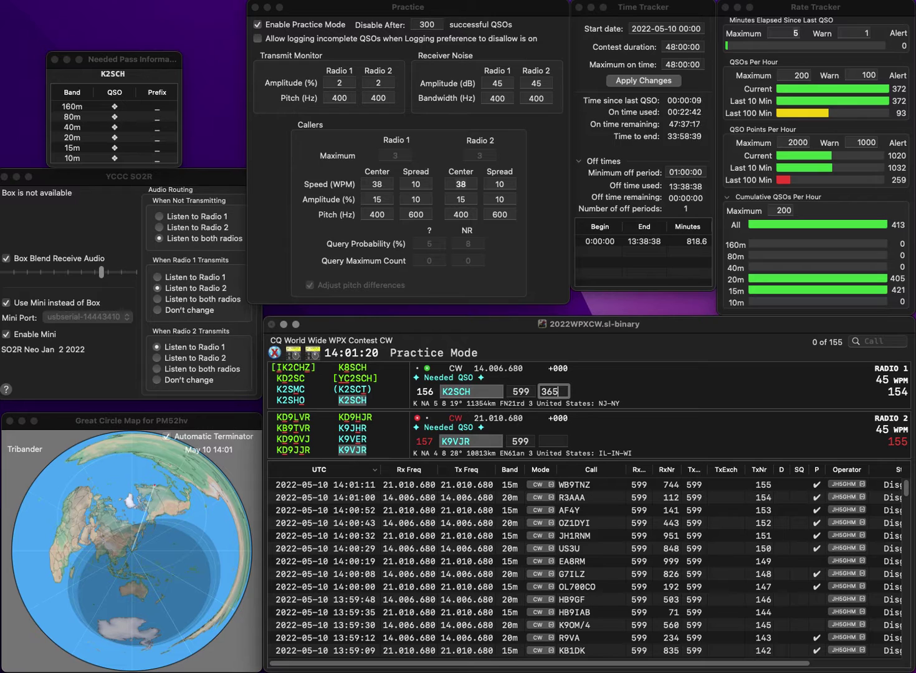
text(5)
key(Return)
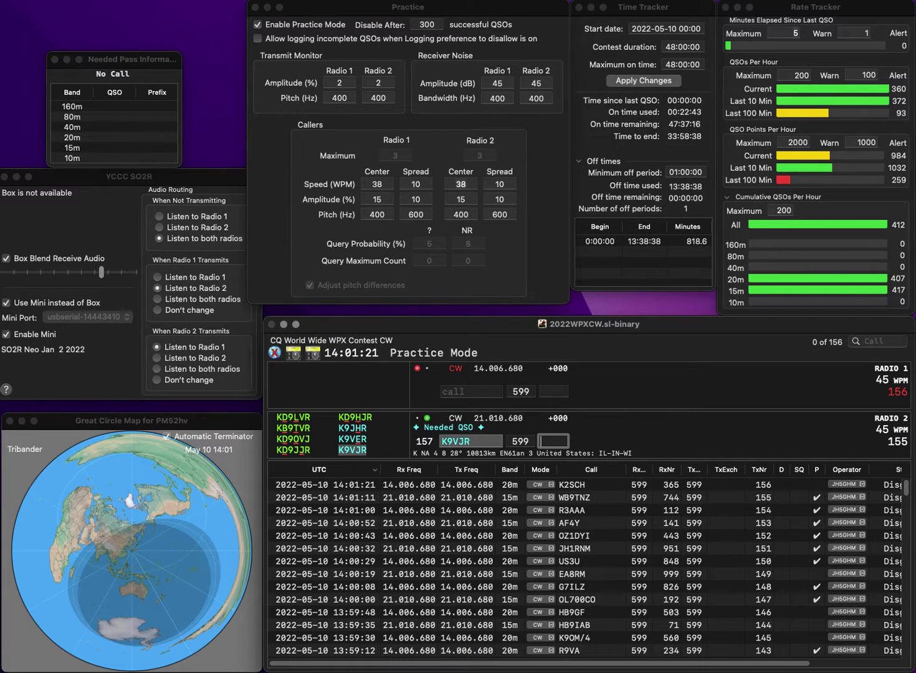
text(555)
key(Return)
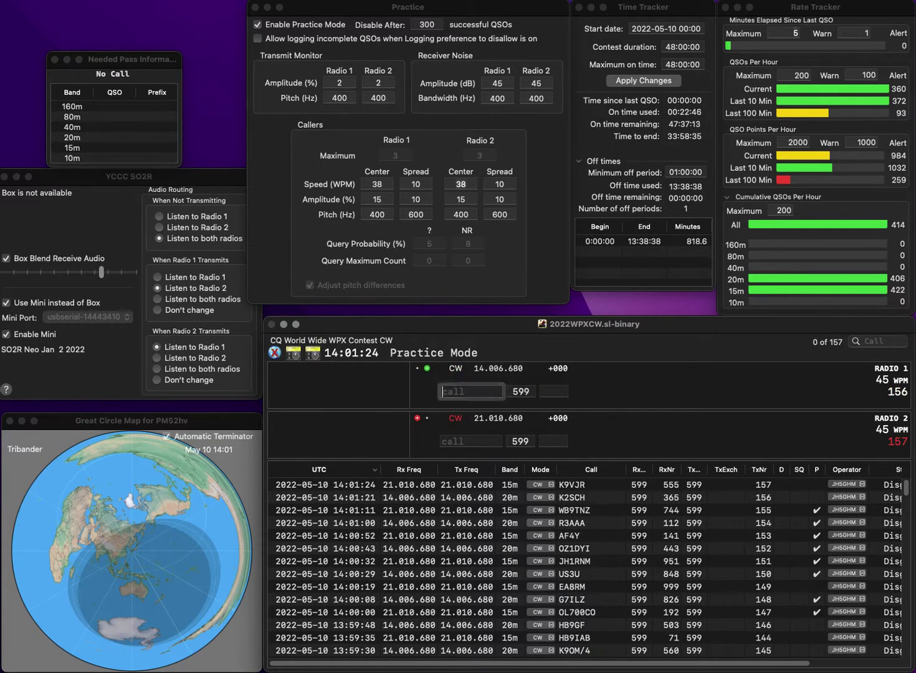
text(7RLW)
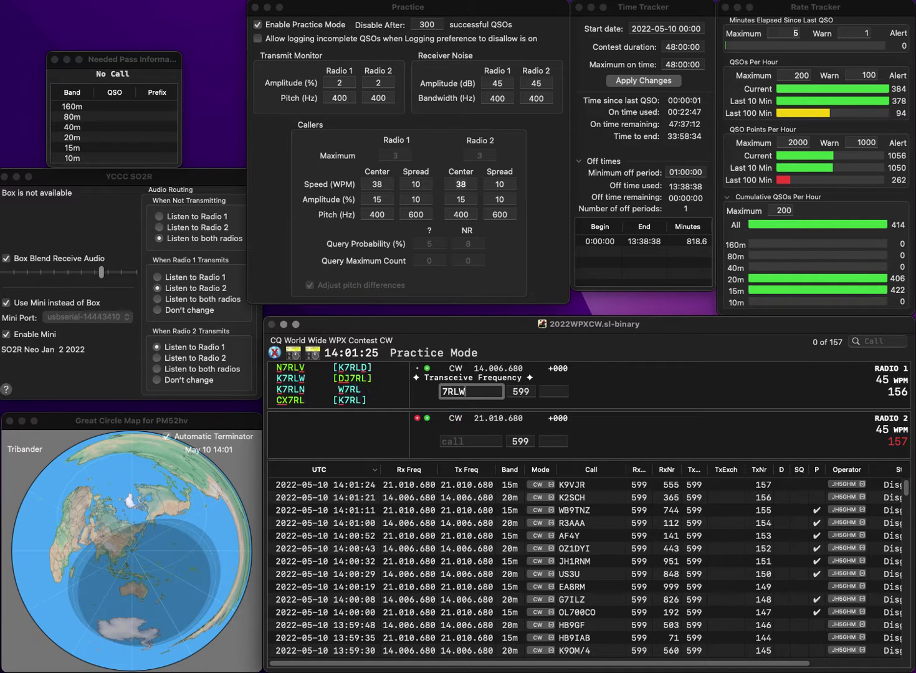
key(Return)
text(KI4US)
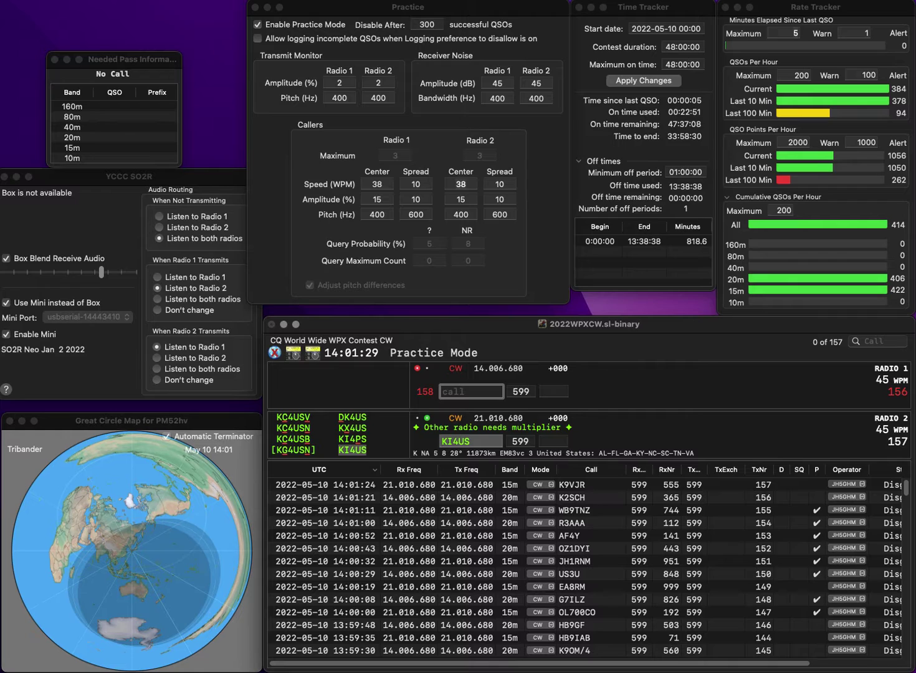
key(Return)
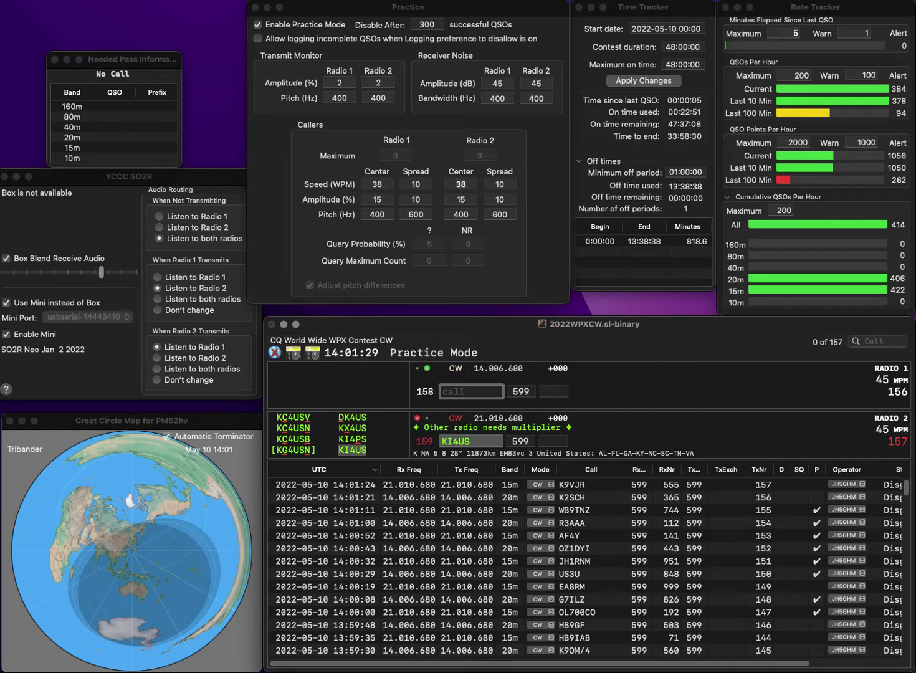
text(WA7LAW)
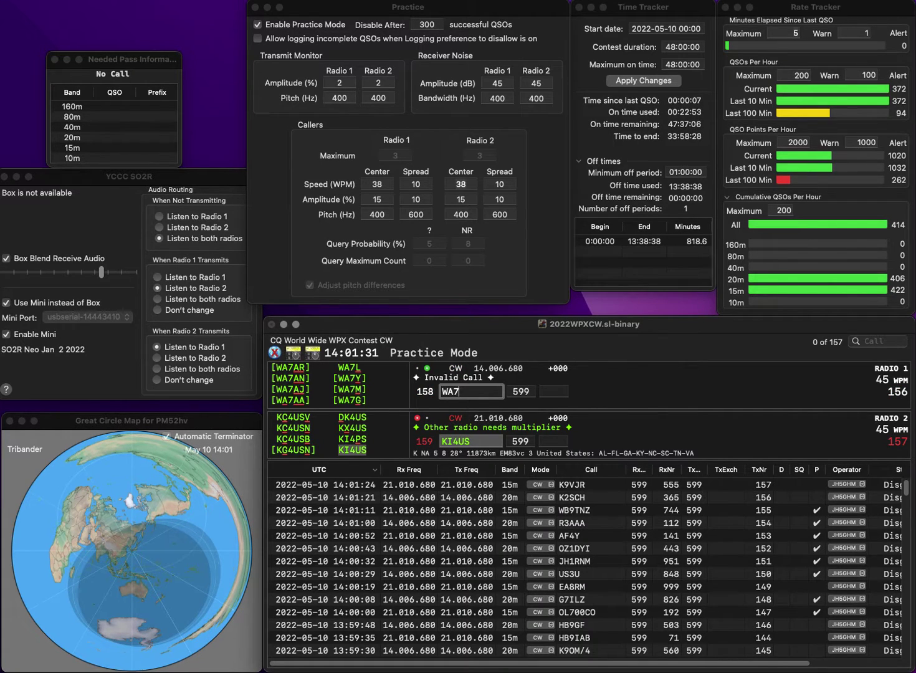
key(space)
key(Return)
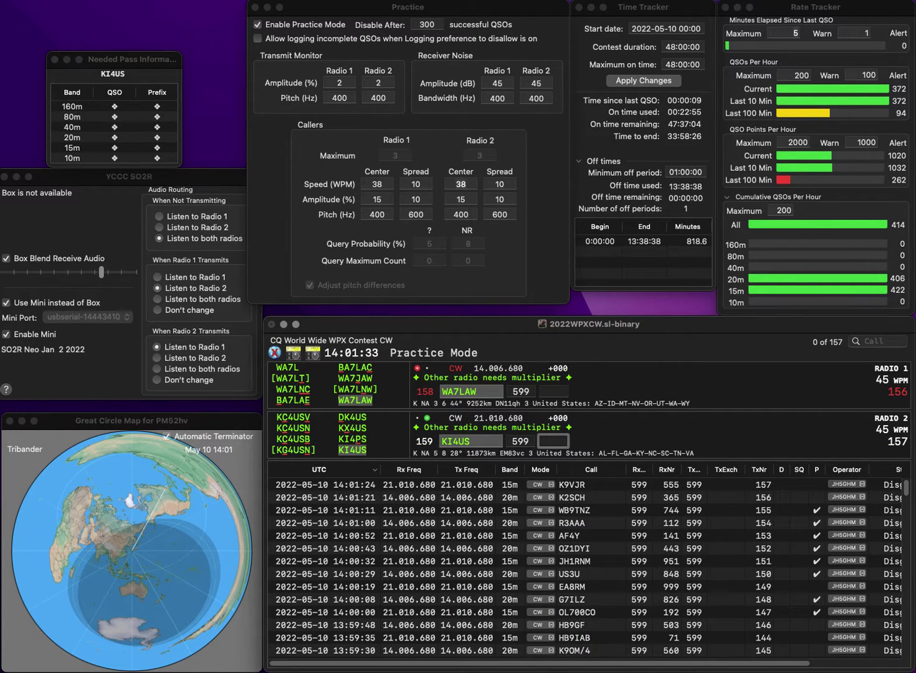
text(352)
key(Return)
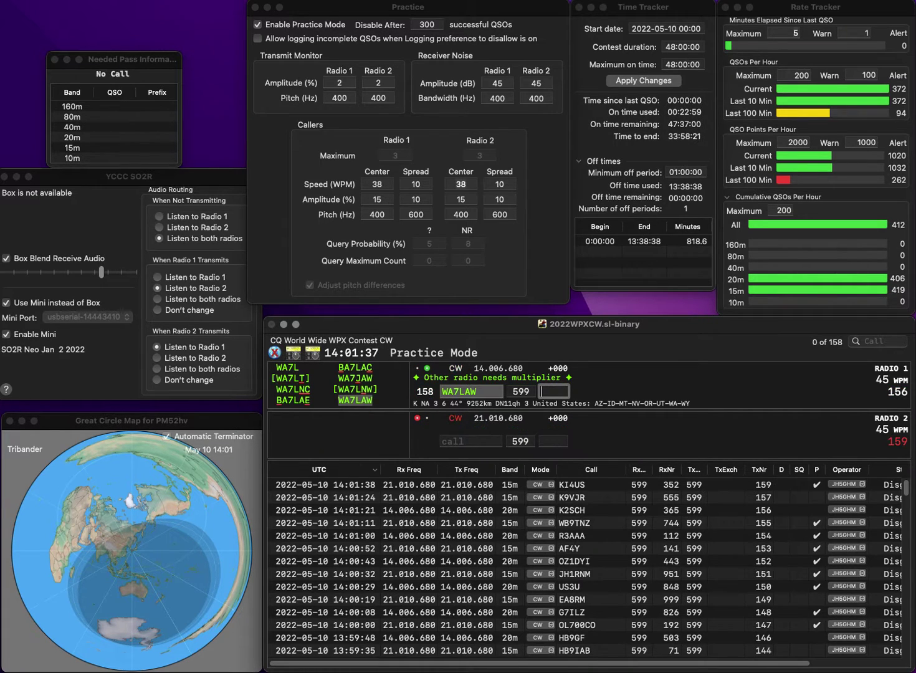
text(8)
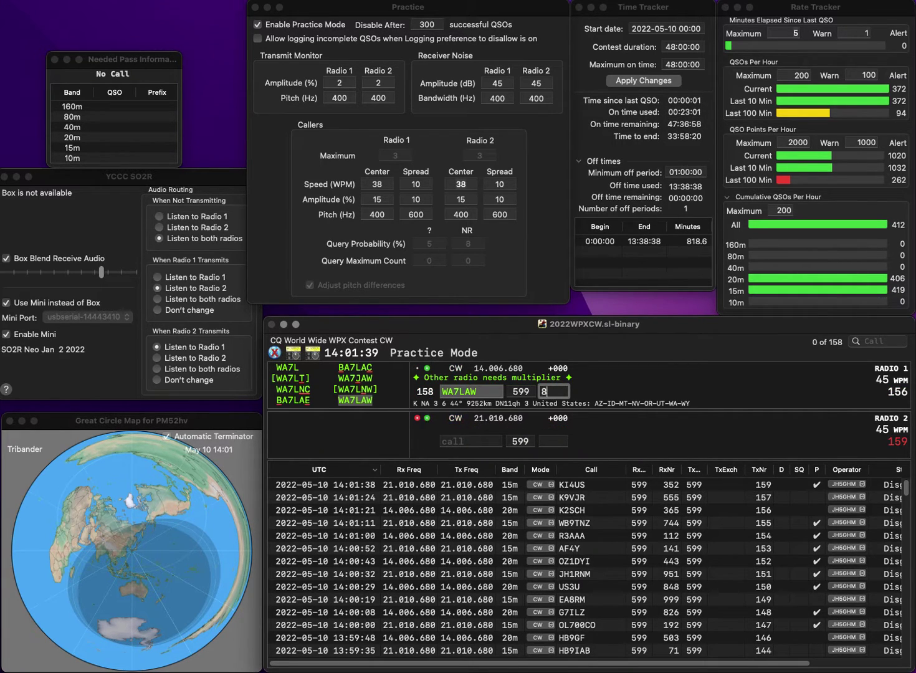
text(34)
key(Return)
text(ETB)
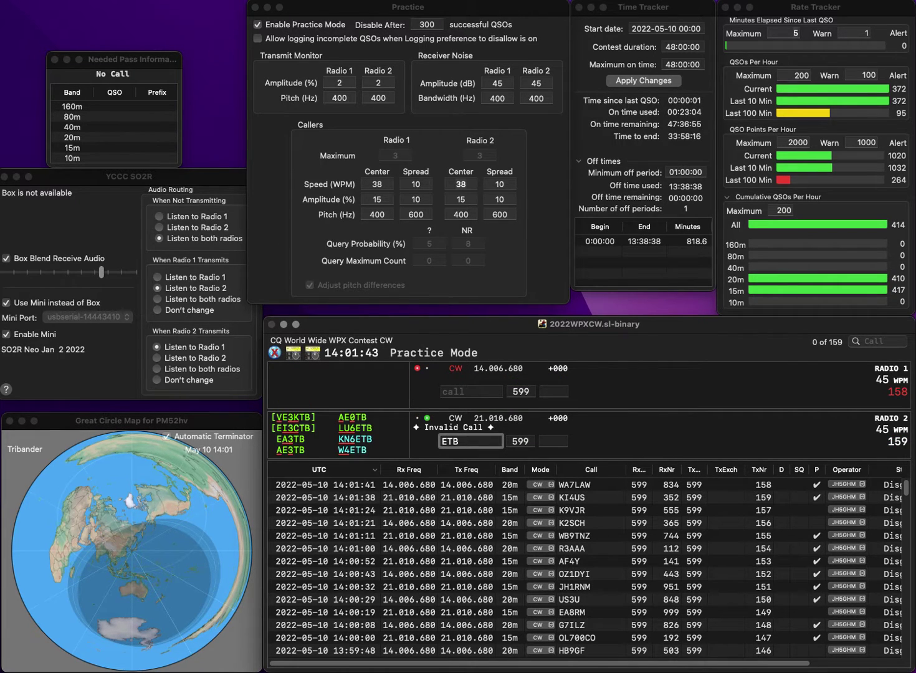
key(Home)
text(W4)
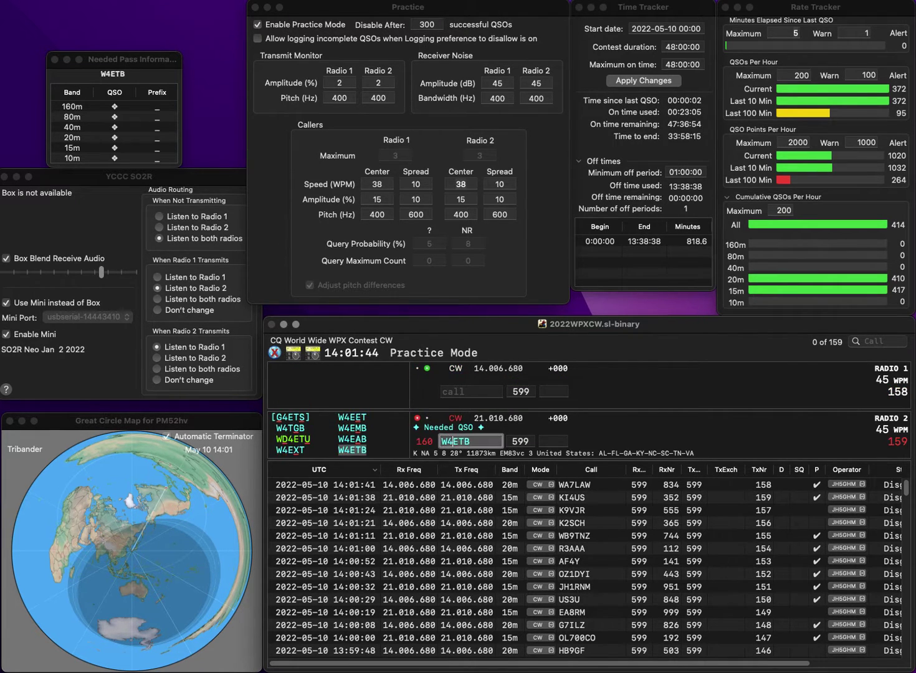
key(Return)
text(SP7CF)
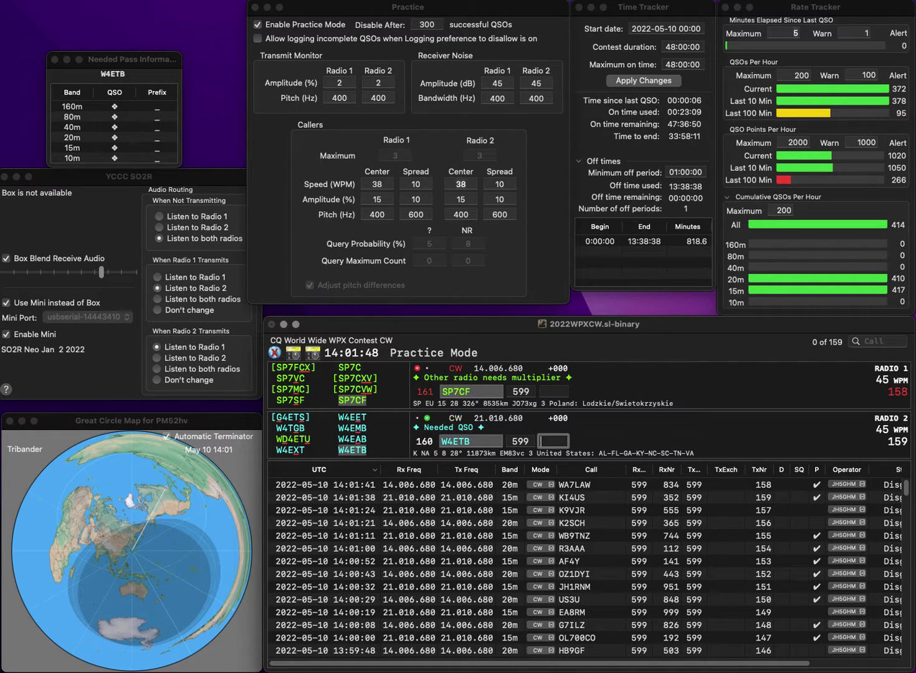
text(71)
key(Return)
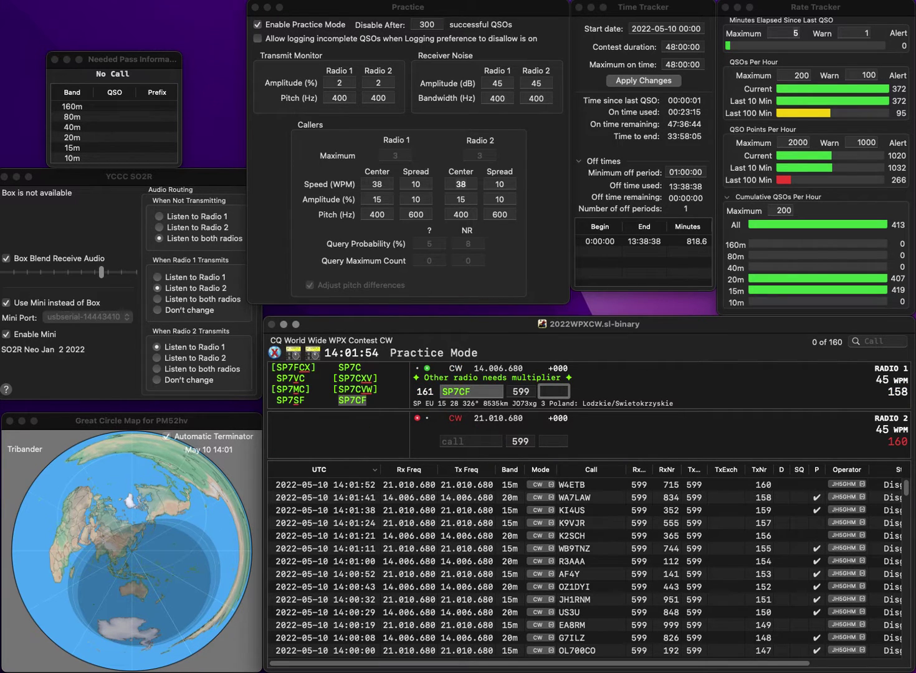
text(2)
text(3)
key(Return)
text(NE7DX)
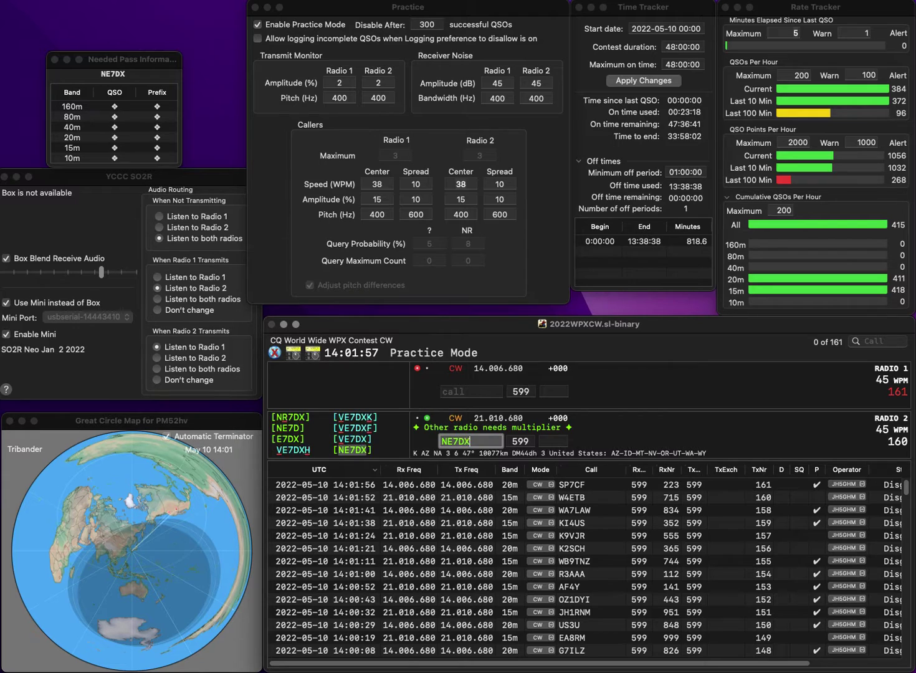
key(Return)
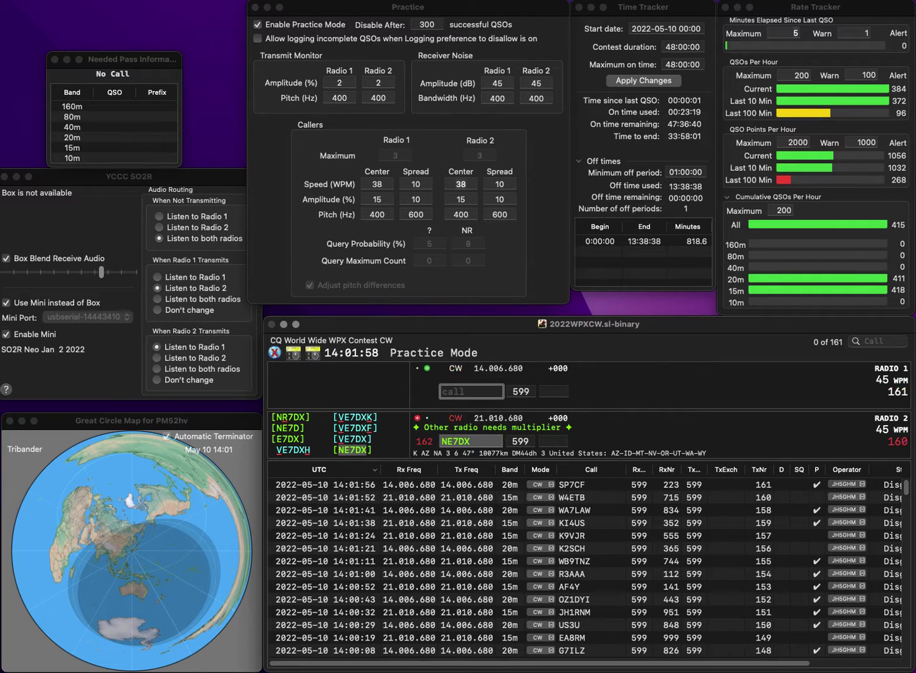
text(YT0I)
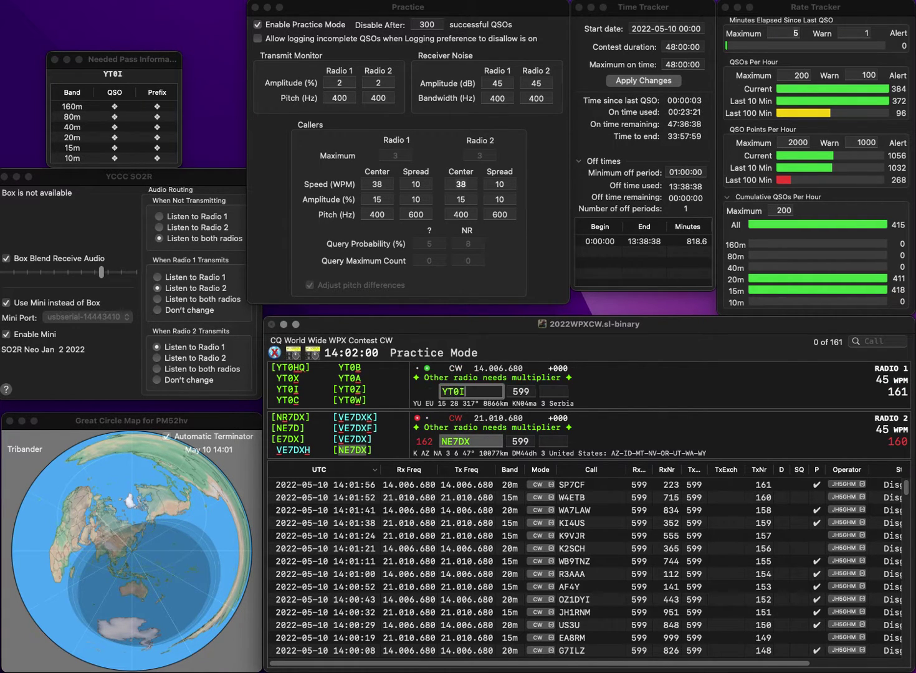
key(Return)
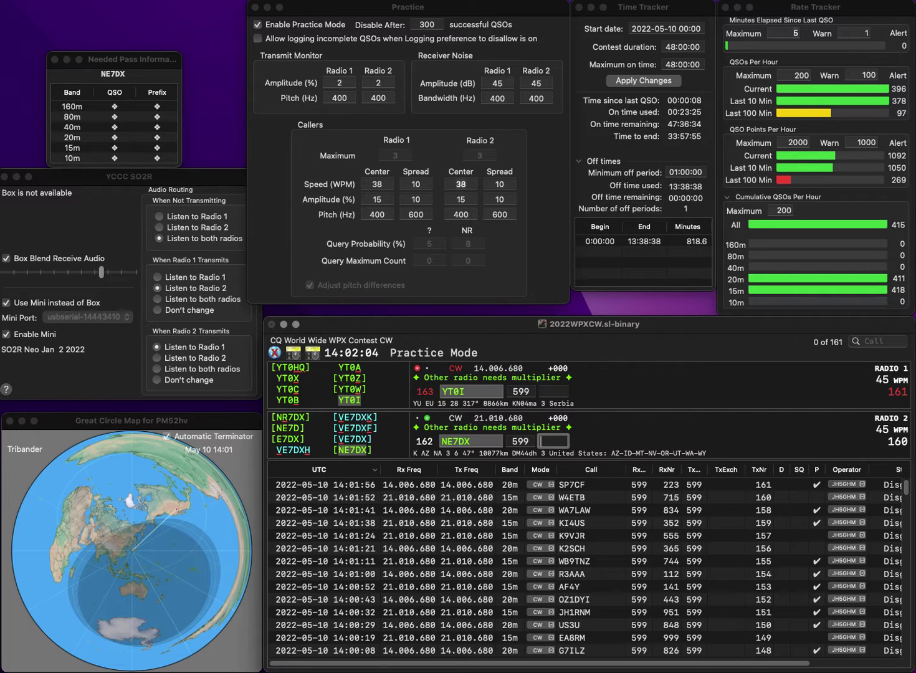
text(321)
key(Return)
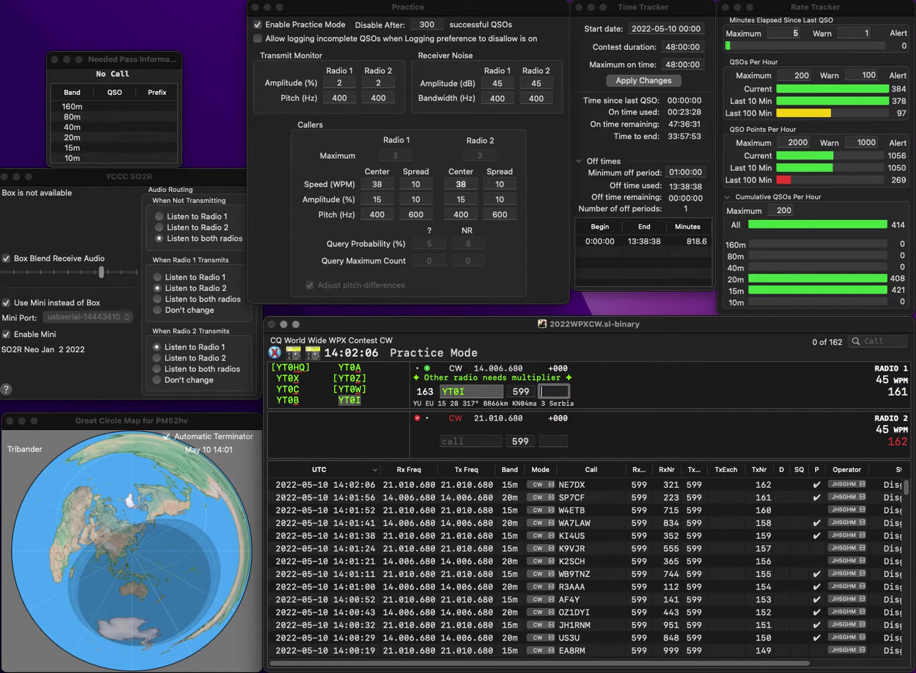
text(75)
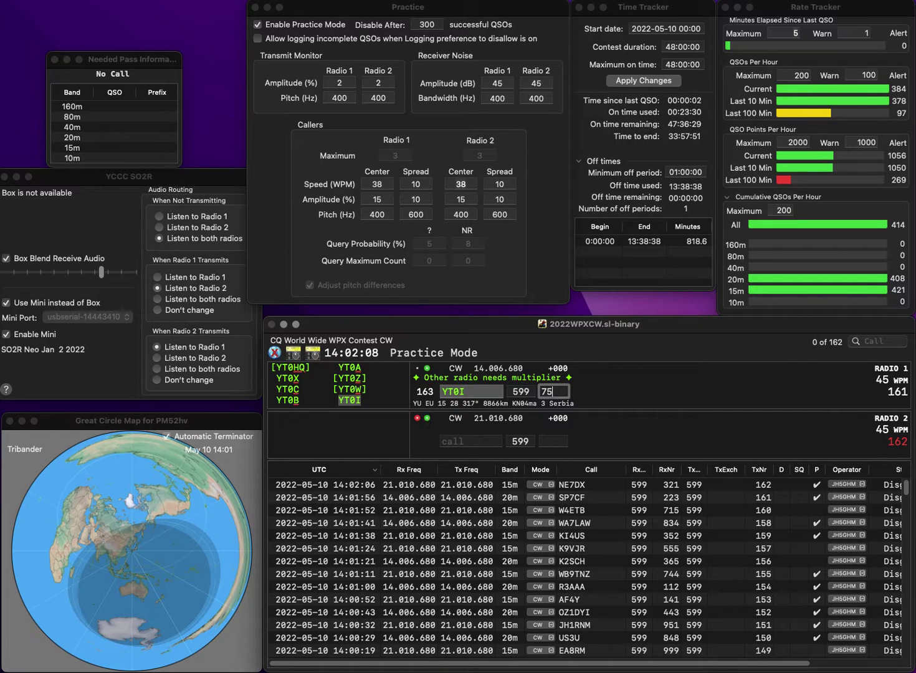
text(3)
key(Return)
text(R6F)
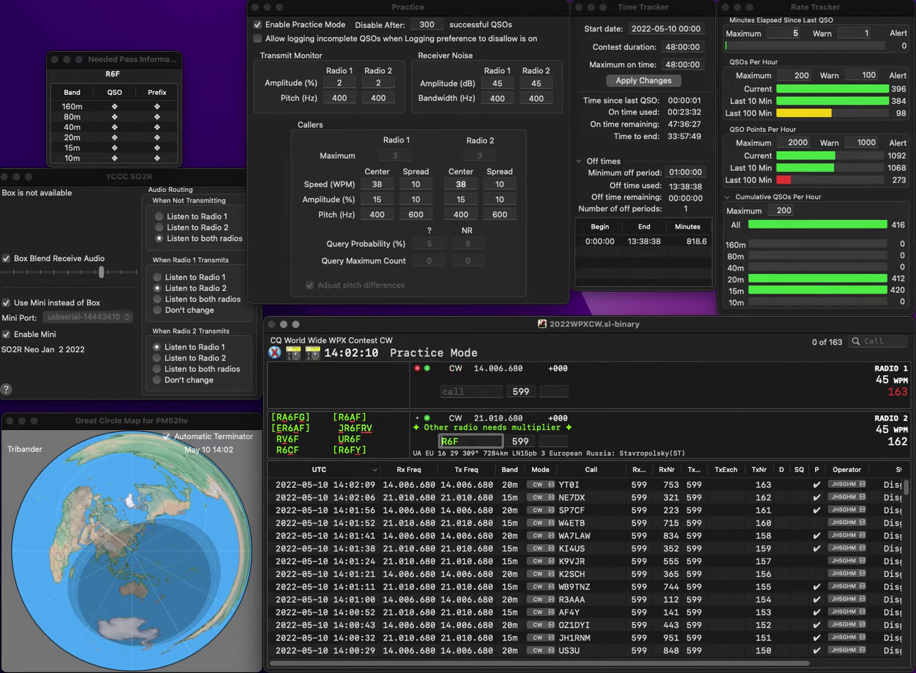
key(Home)
text(U)
key(Return)
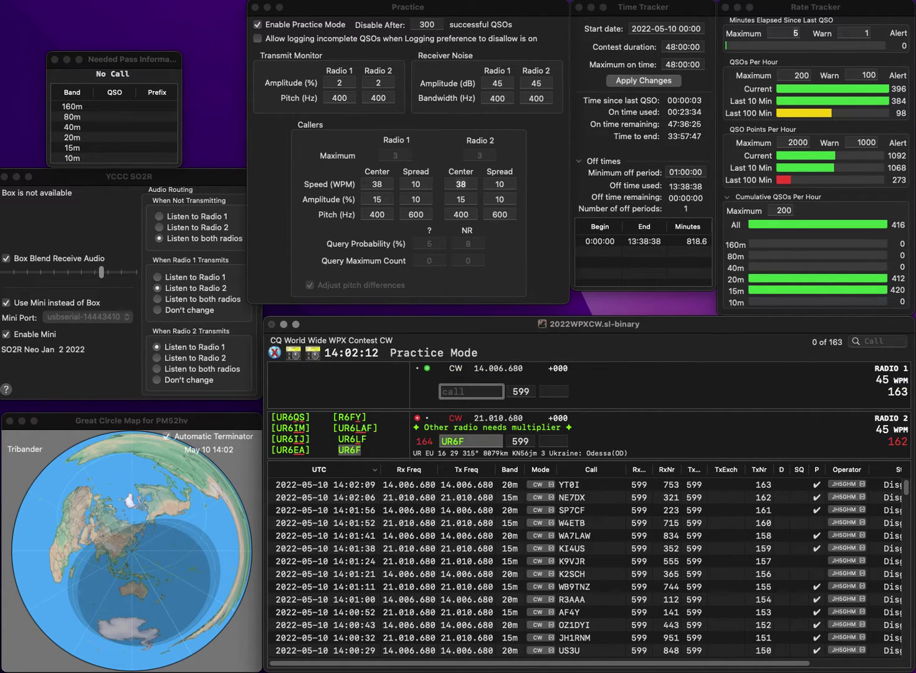
text(F6FTB)
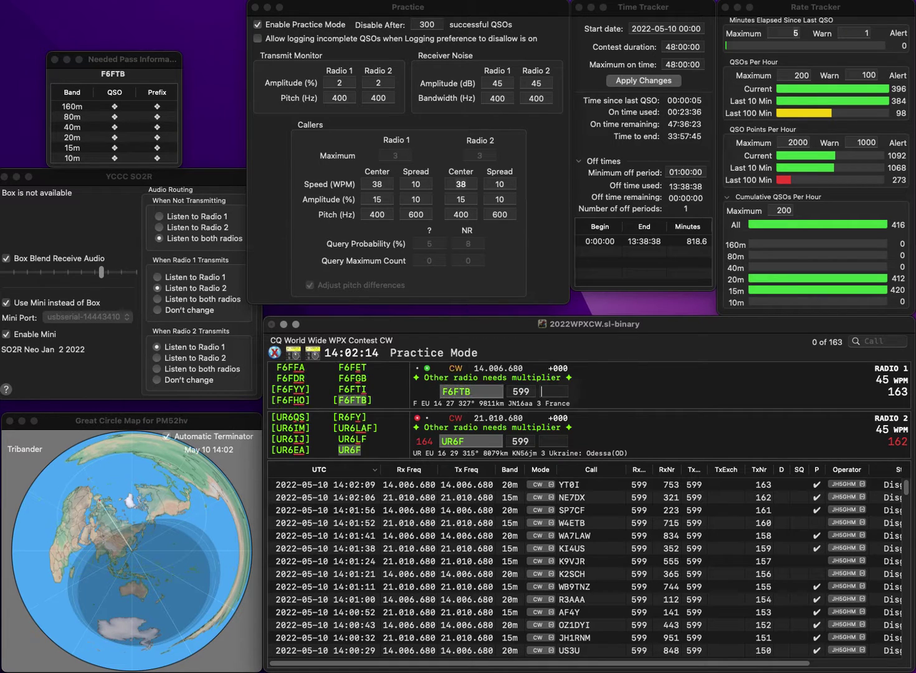
key(Return)
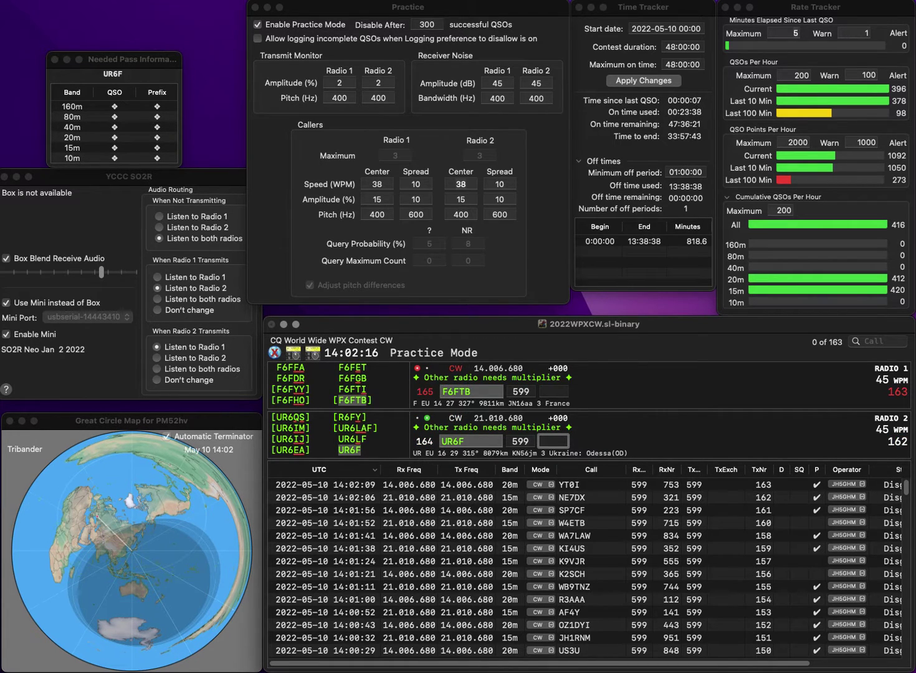
text(559)
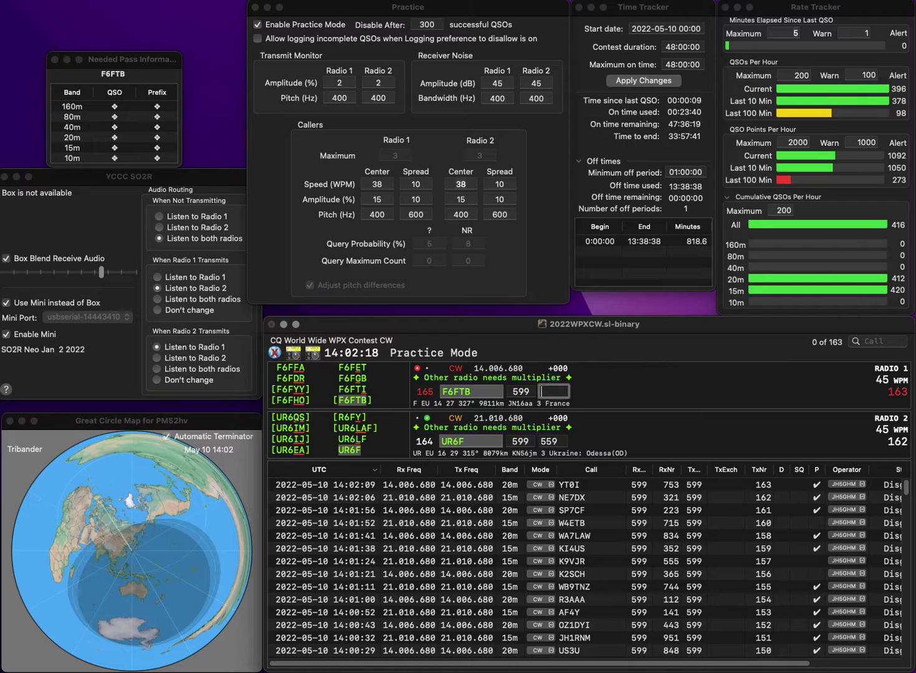
key(Return)
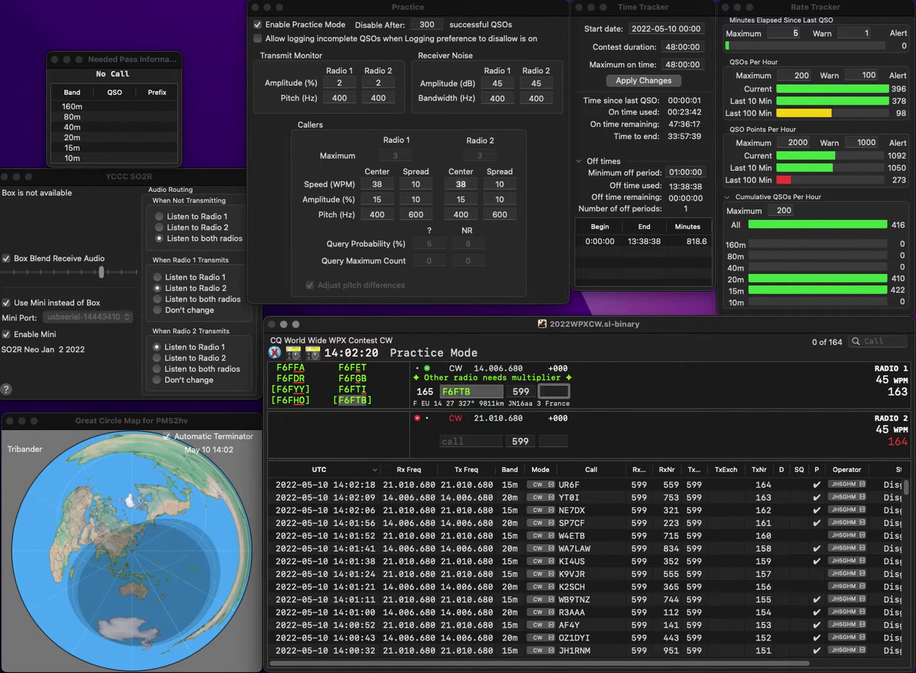
Log F6FTB with exchange 391, then enter KT4K and YO8SJR on the two radios
text(391)
key(Return)
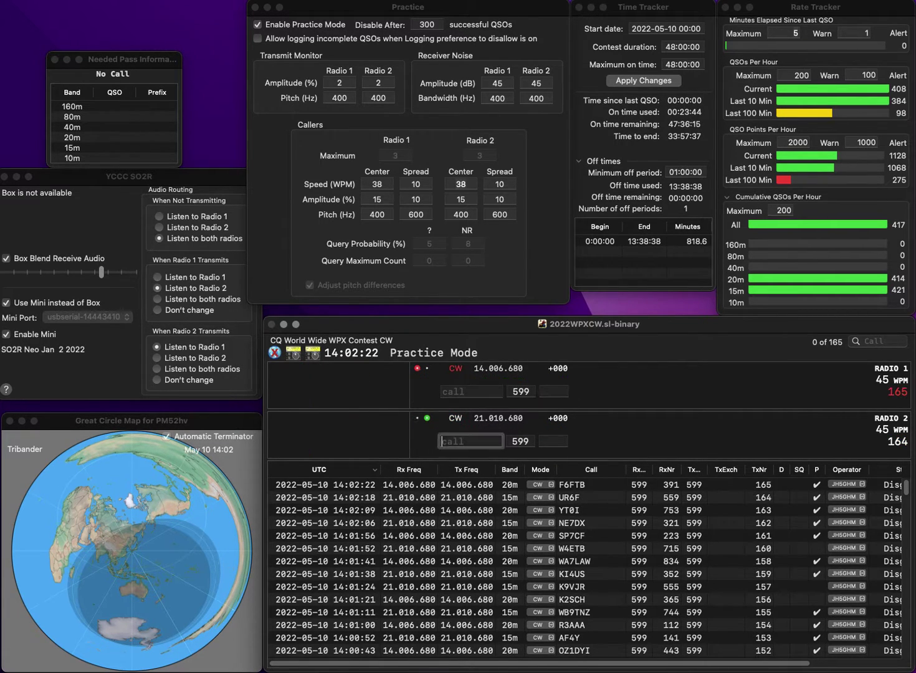
text(KTK)
text(4K)
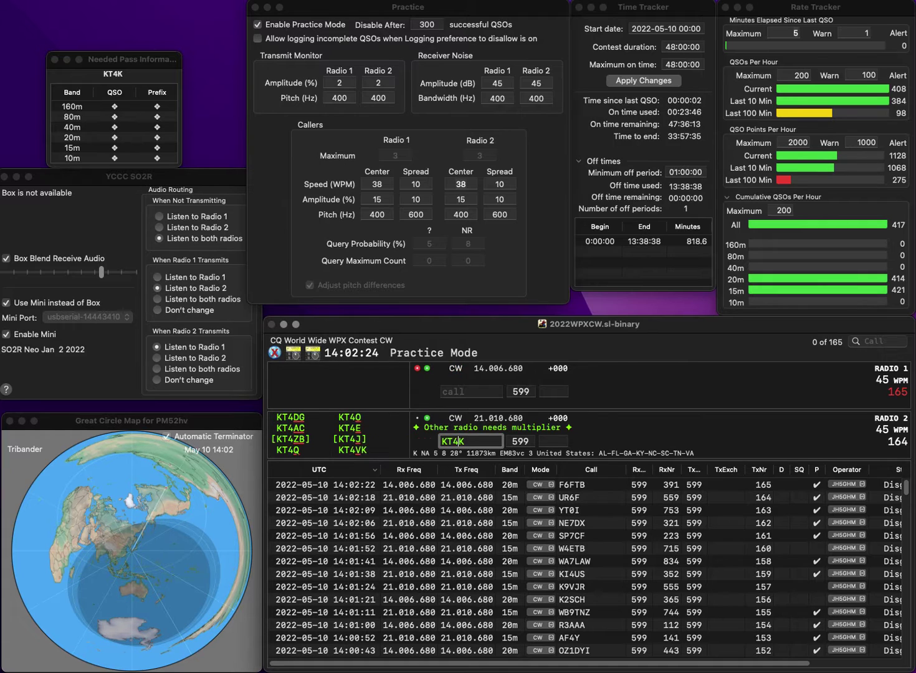
key(Return)
text(YO)
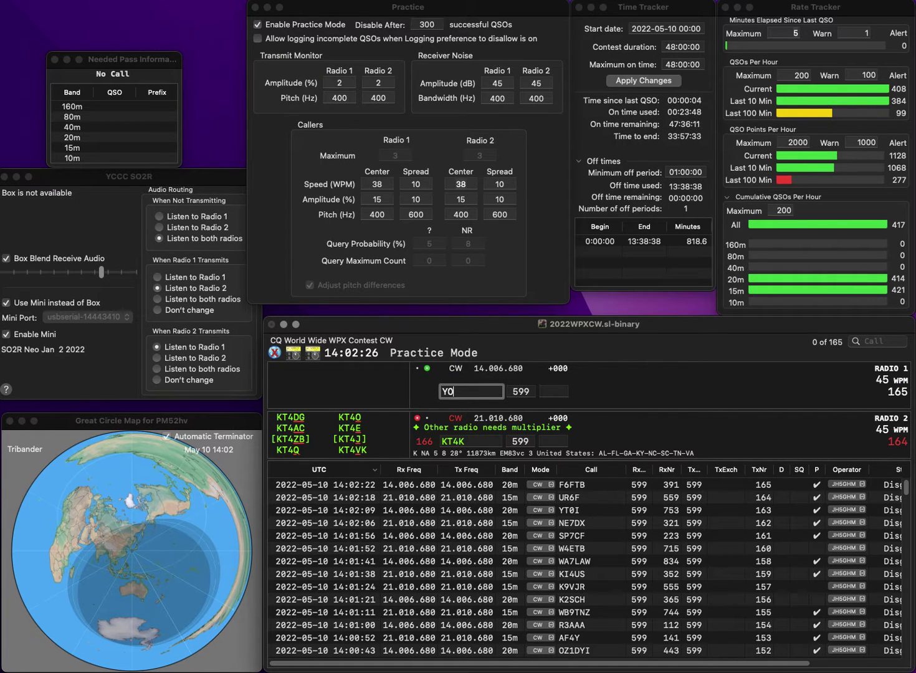
text(8SJR)
key(Return)
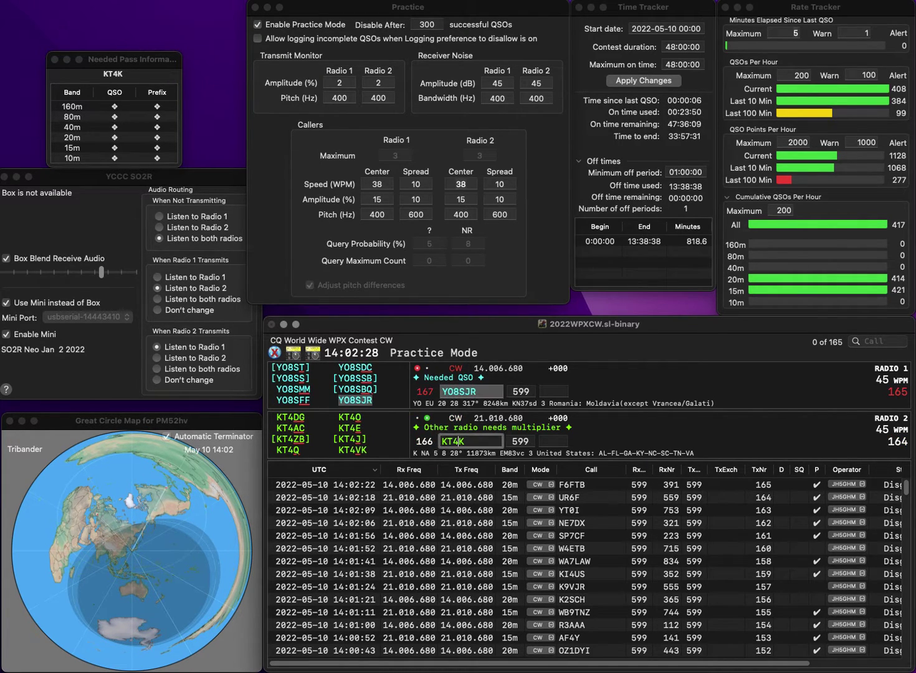
key(Right)
key(BackSpace)
text(J)
key(Right)
key(Right)
text(TG)
key(space)
text(2)
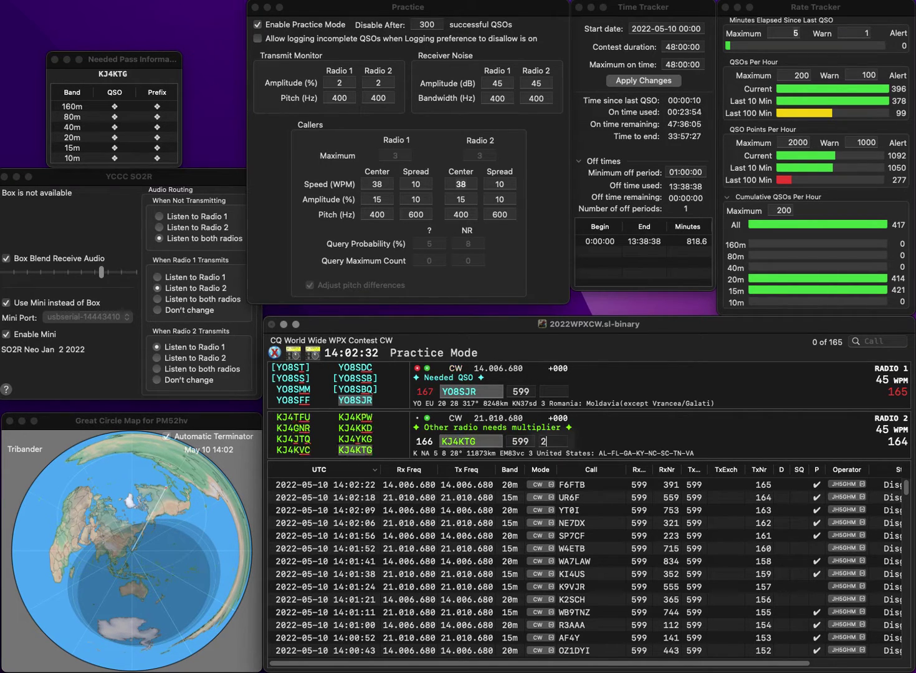
key(Return)
text(238)
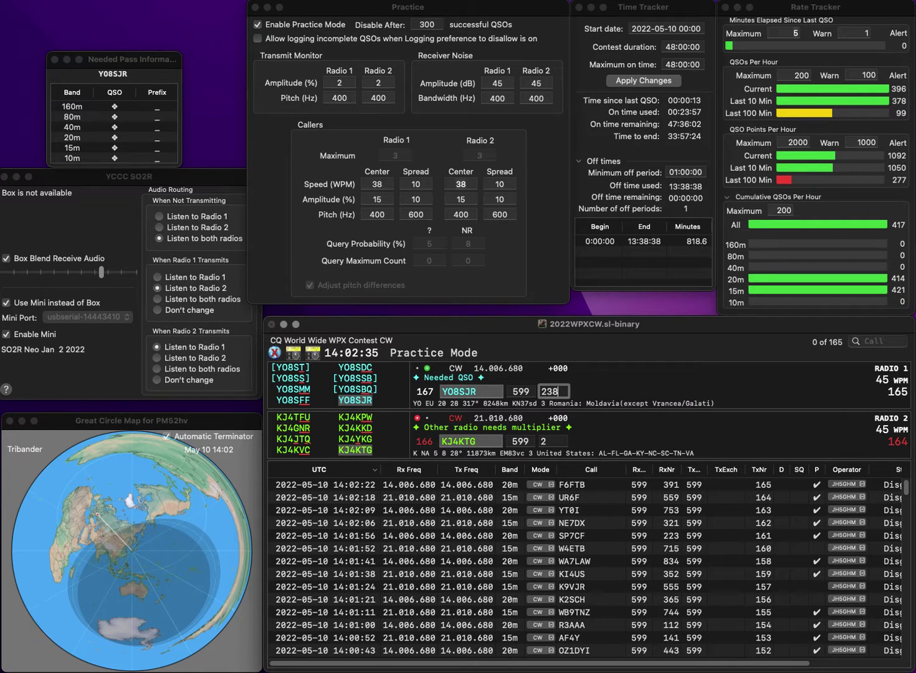
key(Return)
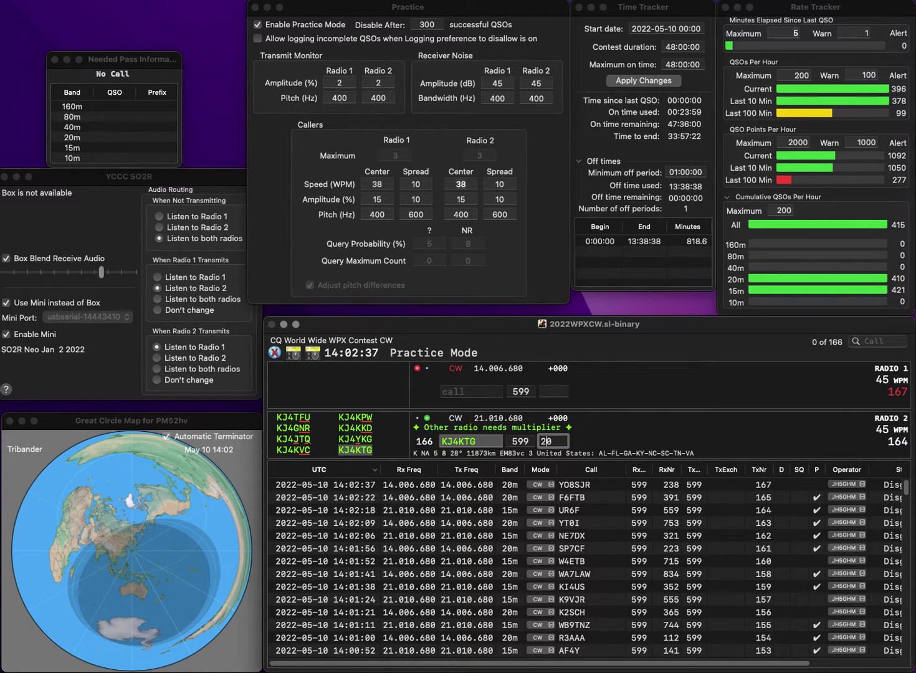
key(Return)
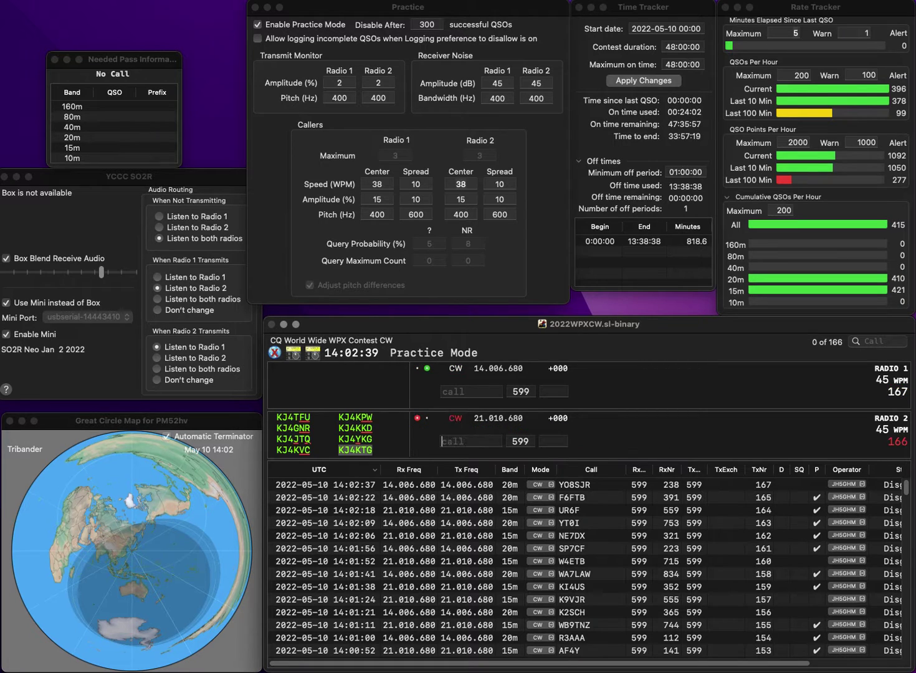
text(DU3LA)
key(Return)
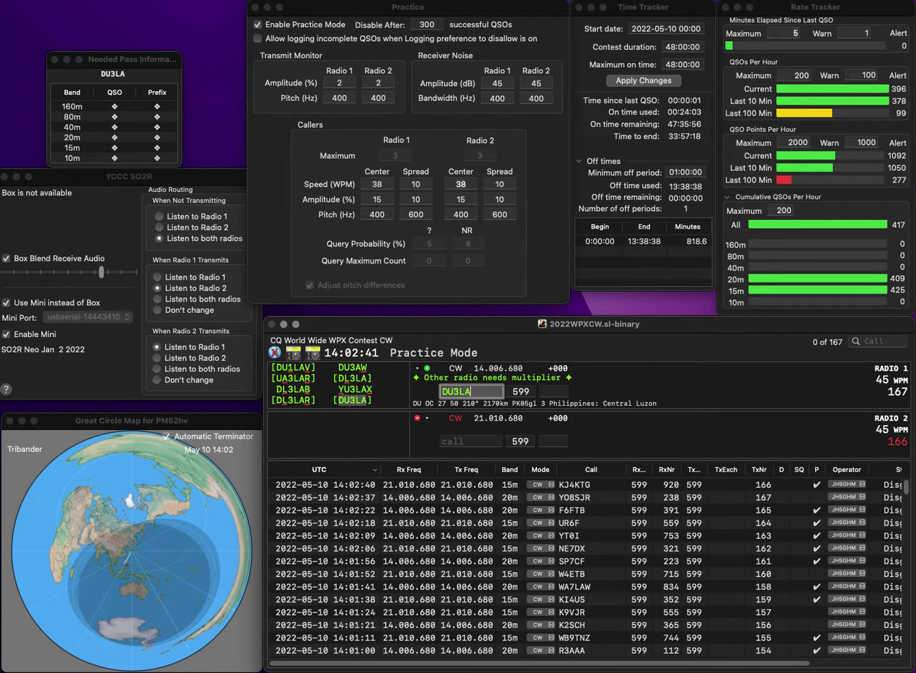
text(KT5X)
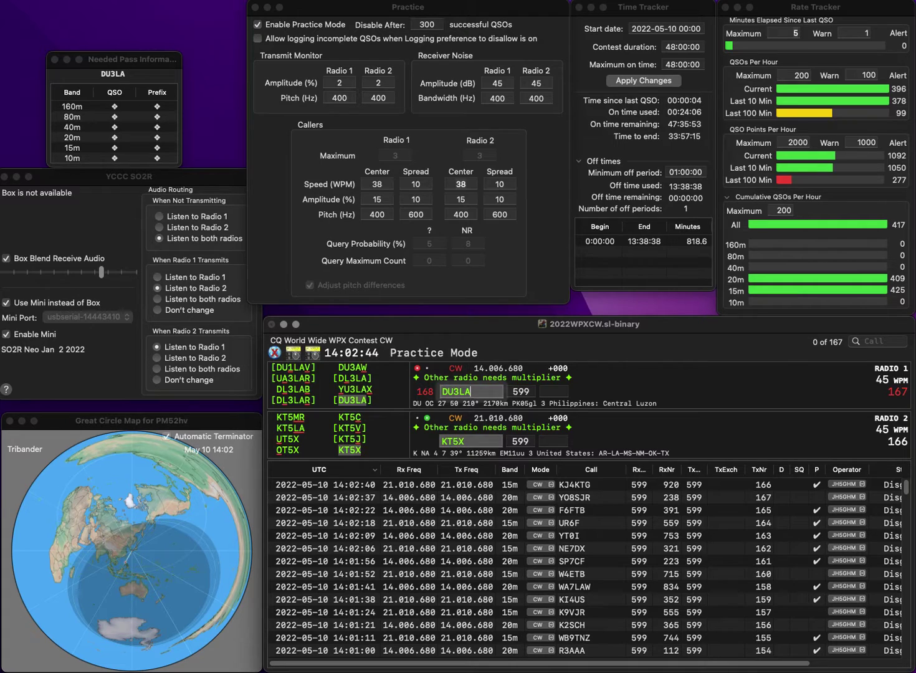
key(space)
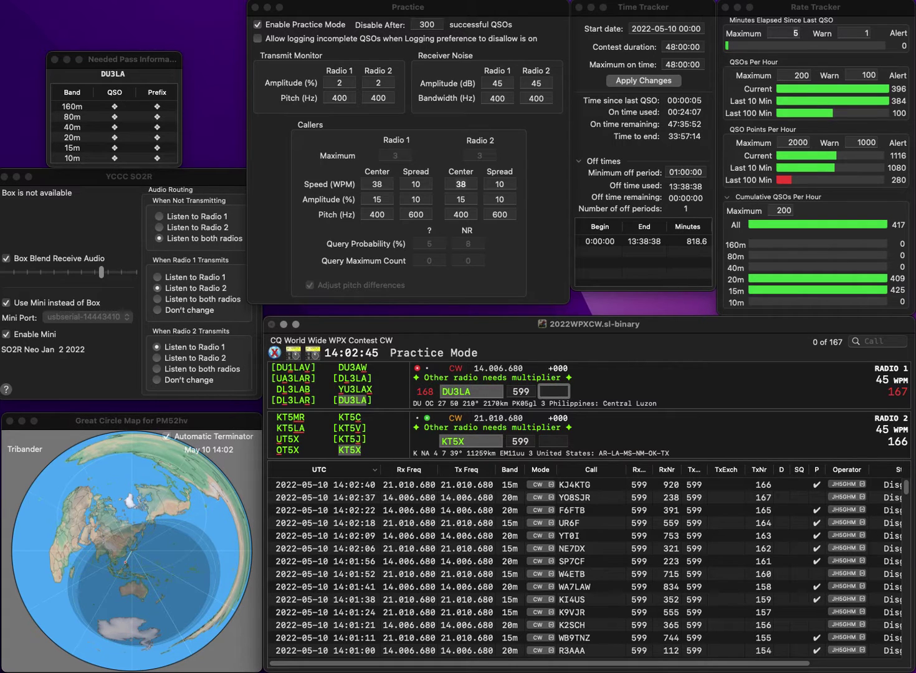
text(2)
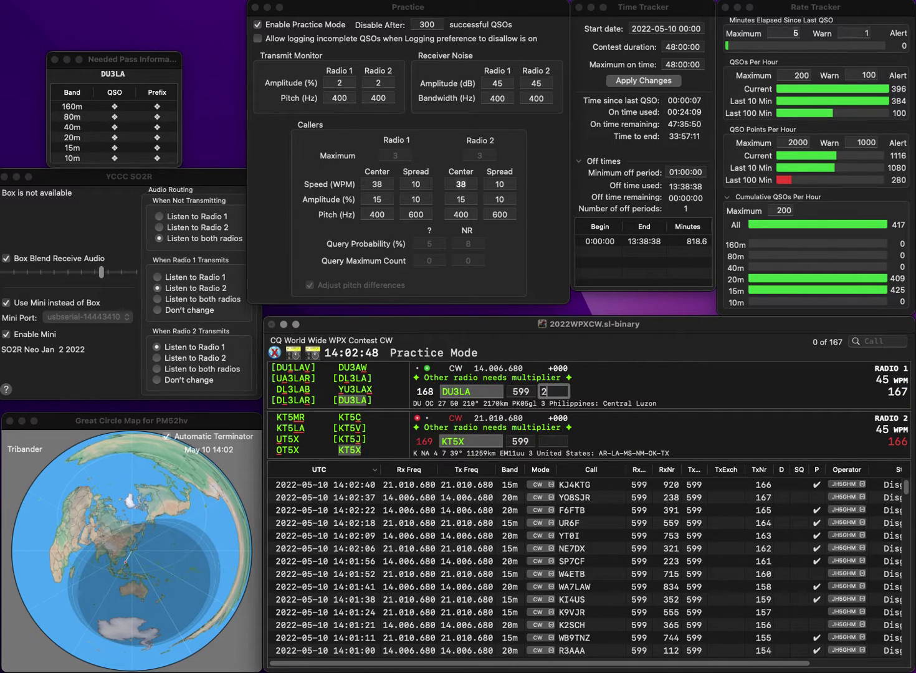
text(31)
key(Return)
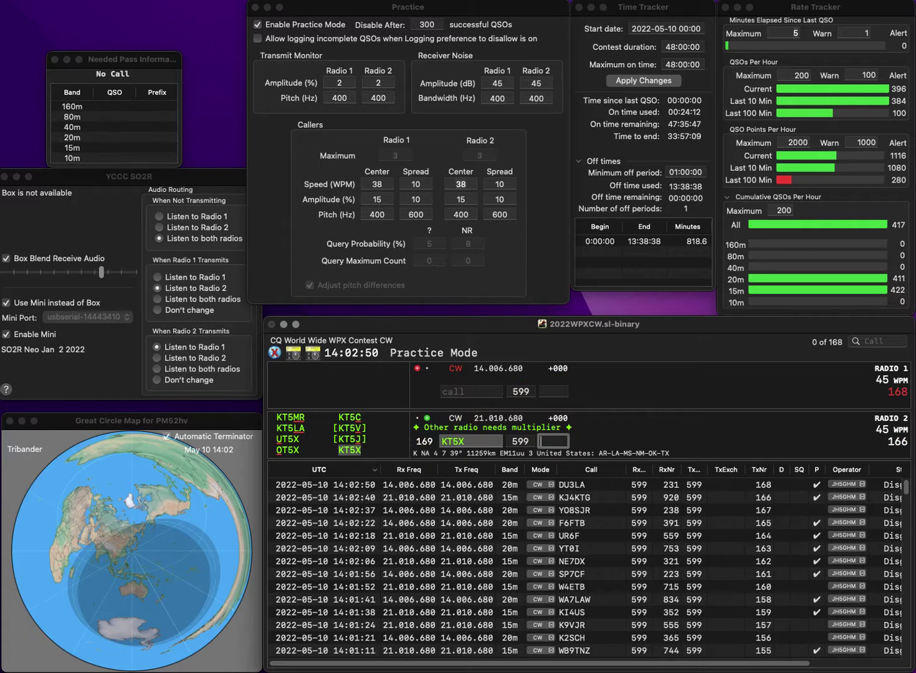
text(7)
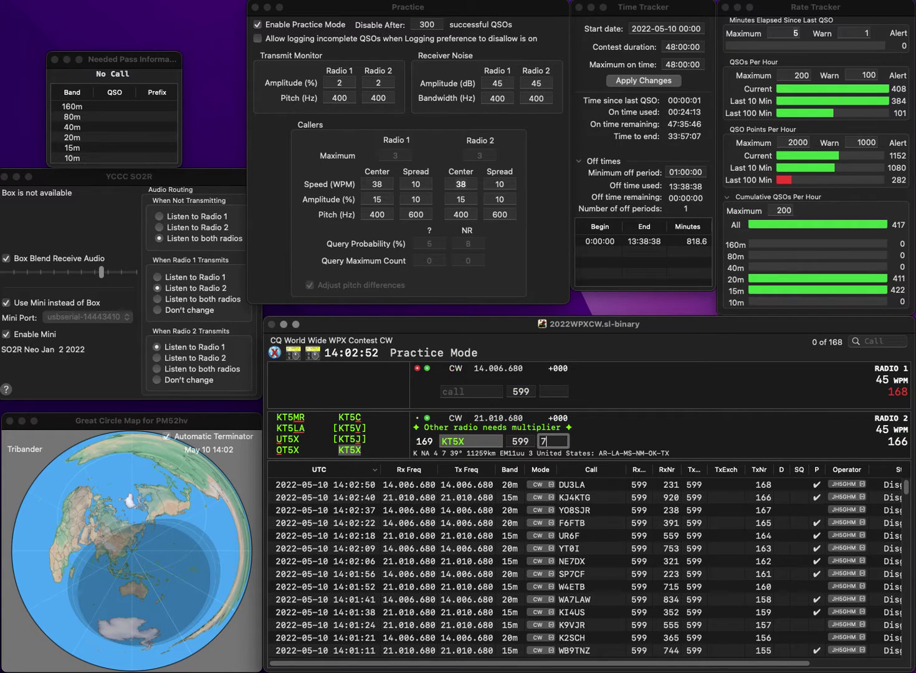
text(39)
key(Return)
text(1)
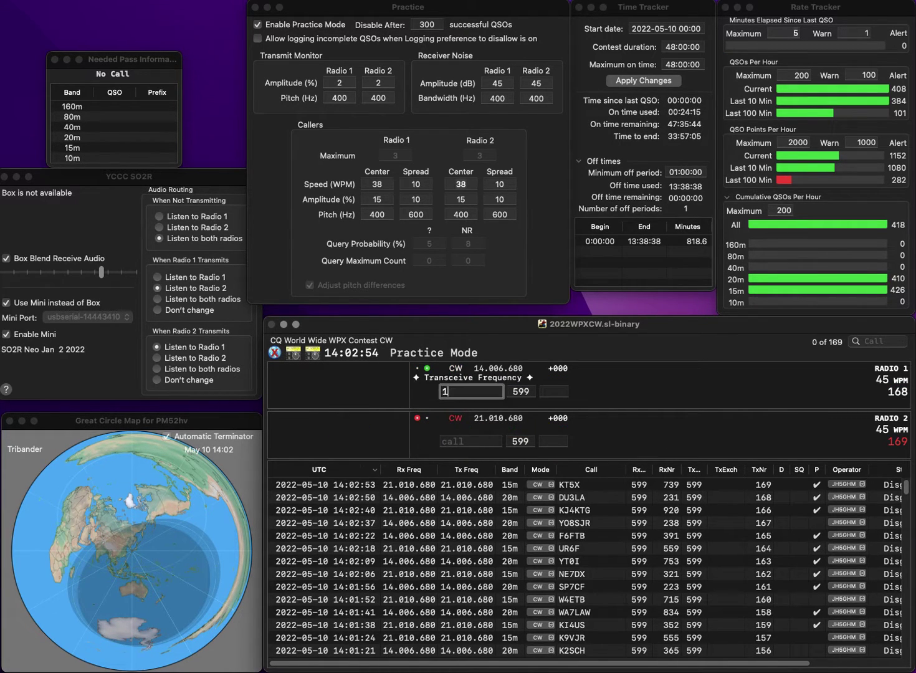
text(CWT)
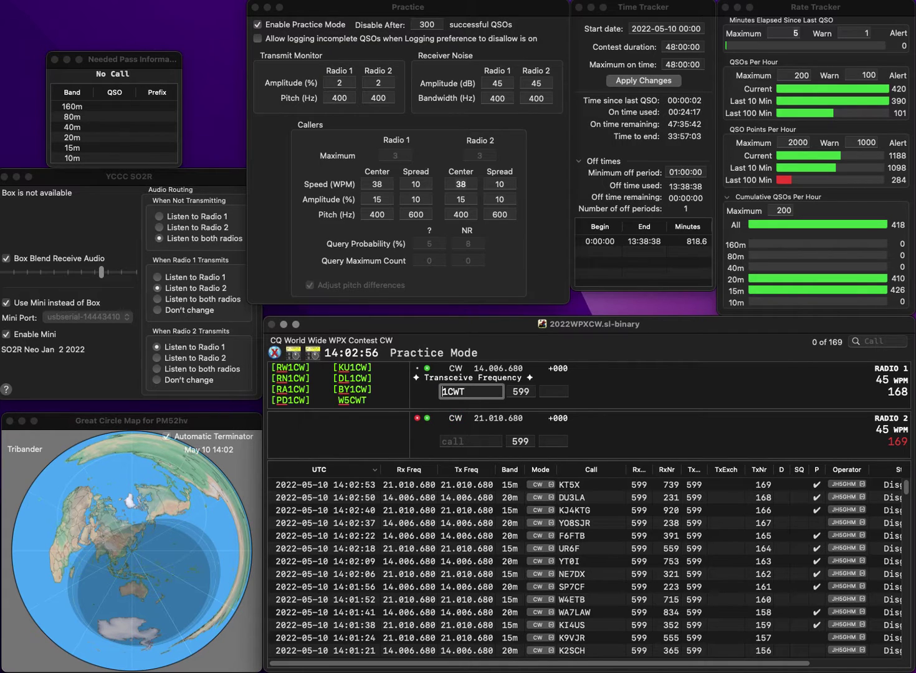
Correct the mistyped calls to DS1CPT and DD5DD and send both exchanges
key(Return)
text(DD5ID)
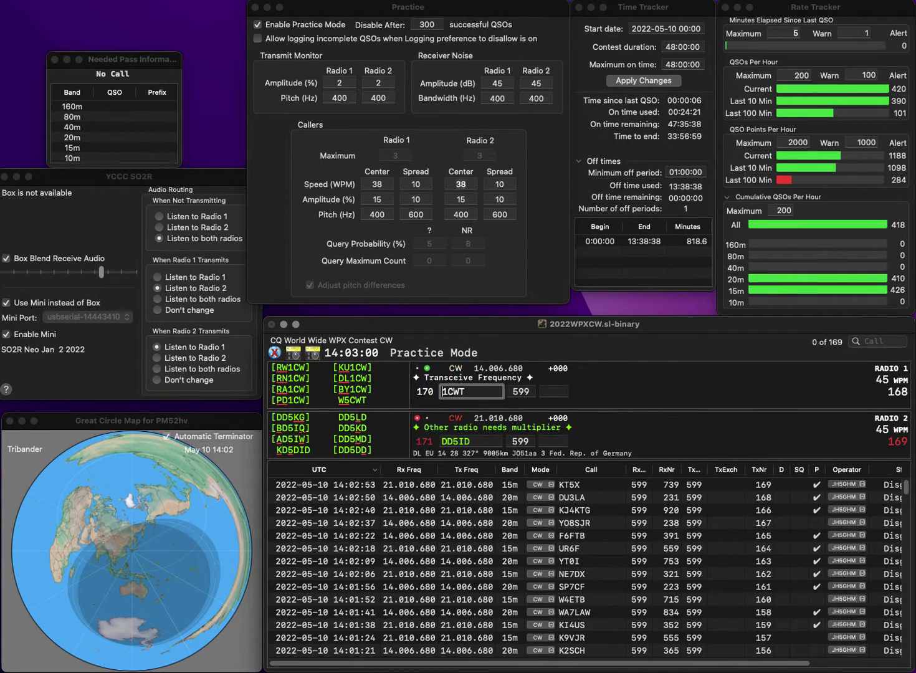
text(DS)
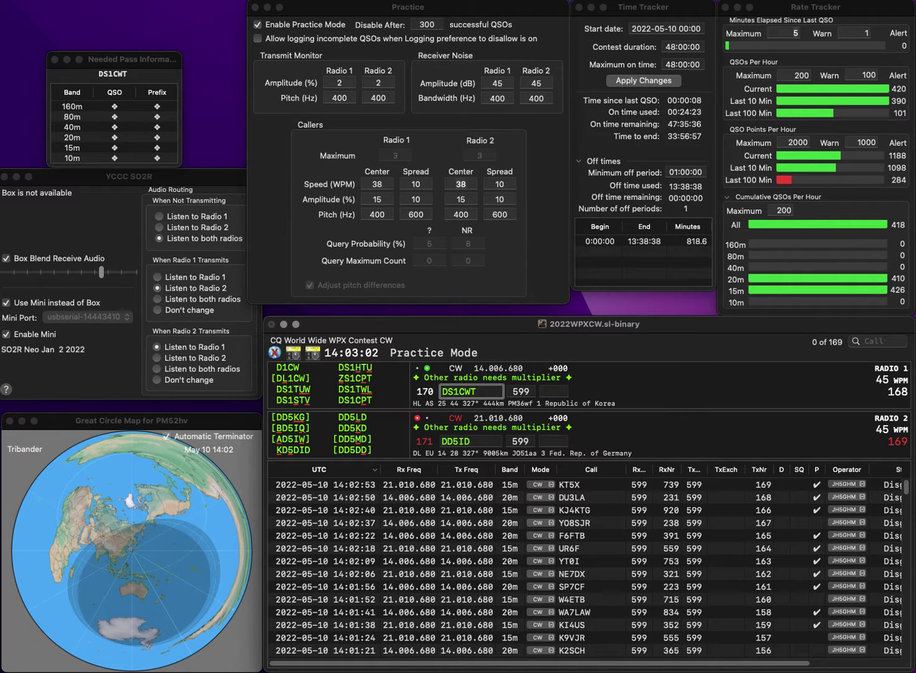
key(BackSpace)
key(BackSpace)
text(PT)
key(Return)
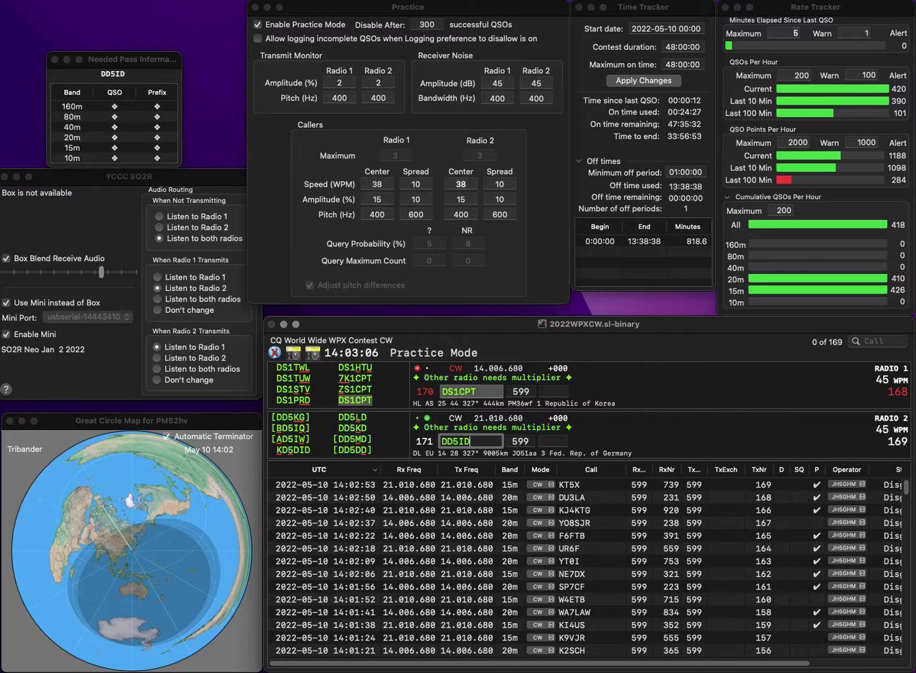
key(BackSpace)
key(BackSpace)
text(DD)
key(Return)
key(Tab)
key(space)
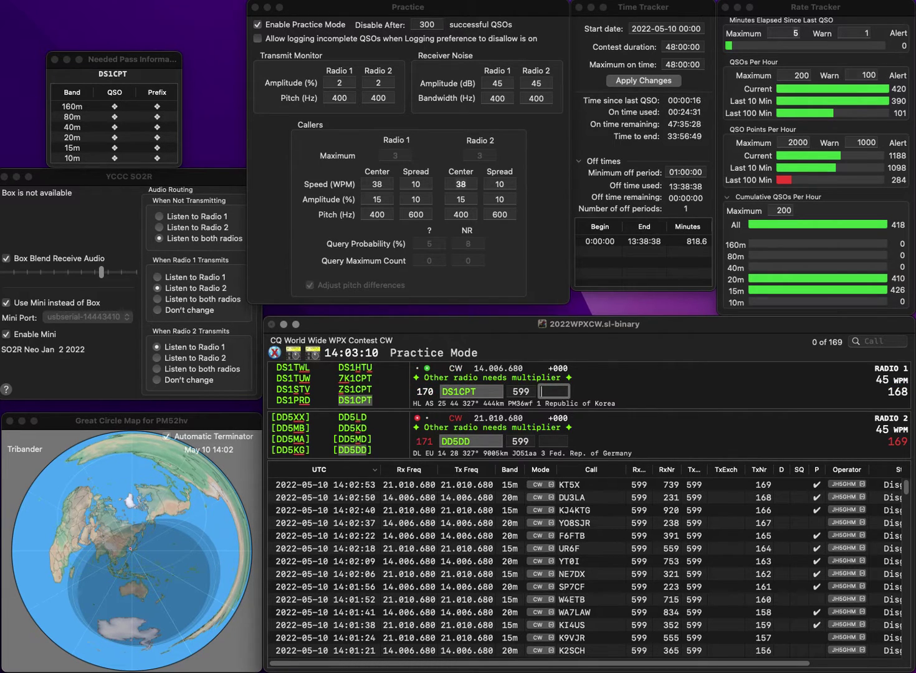
text(1)
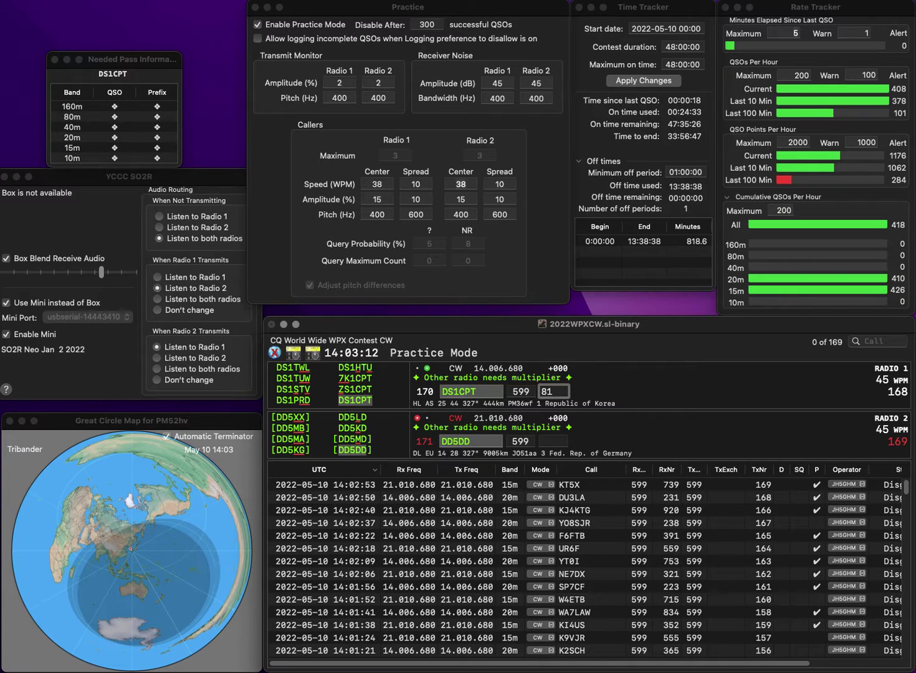
key(Return)
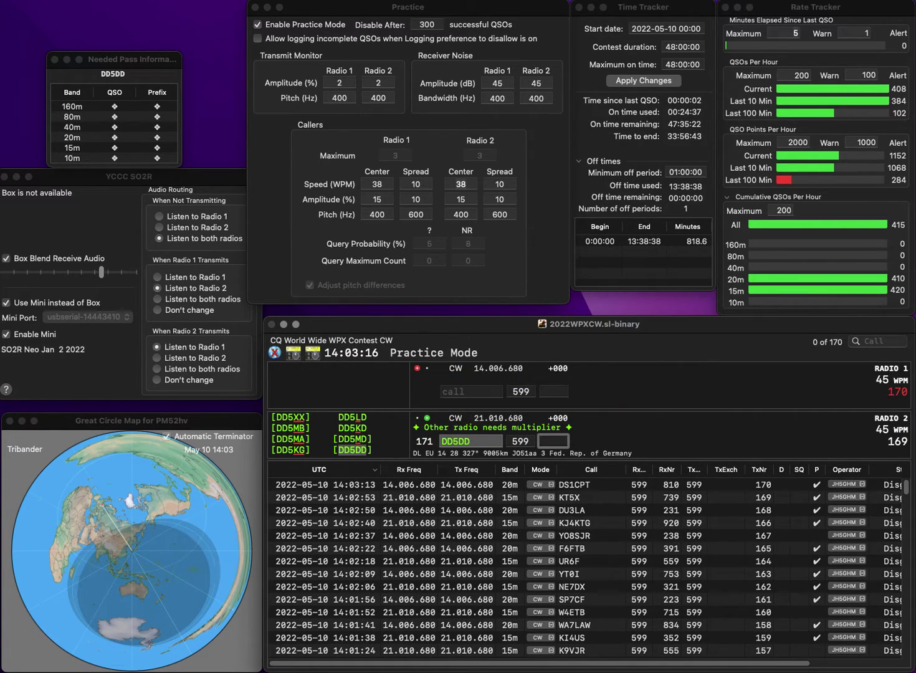
text(601)
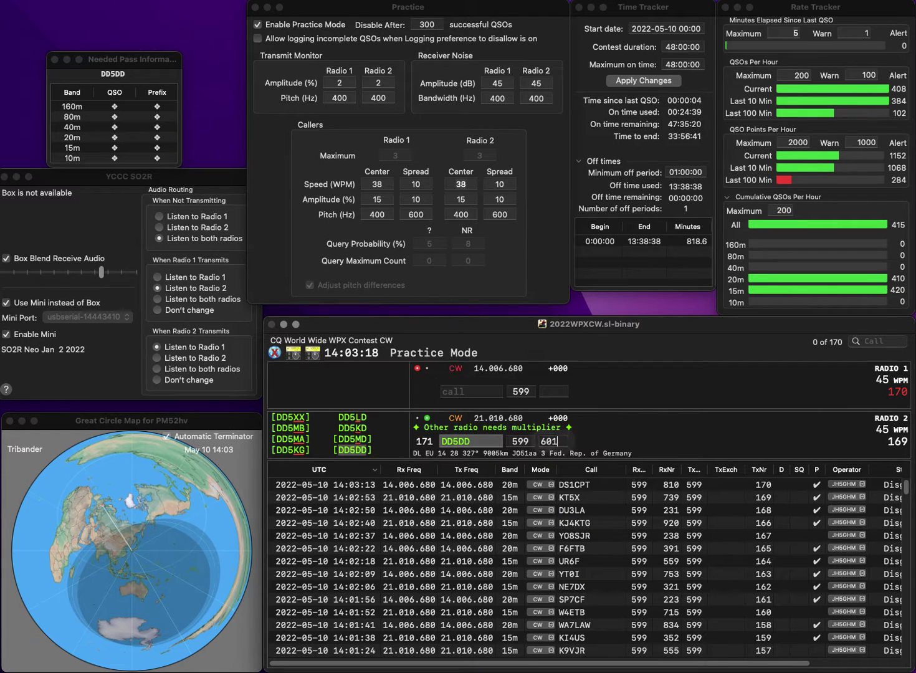
key(Return)
text(F4)
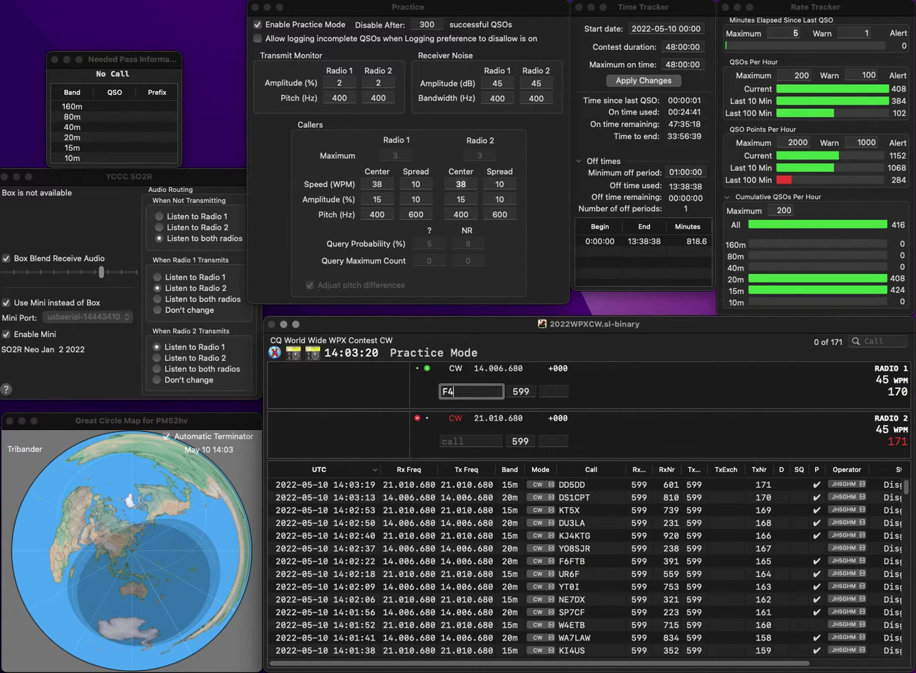
text(FFZ)
key(Return)
text(PD5W)
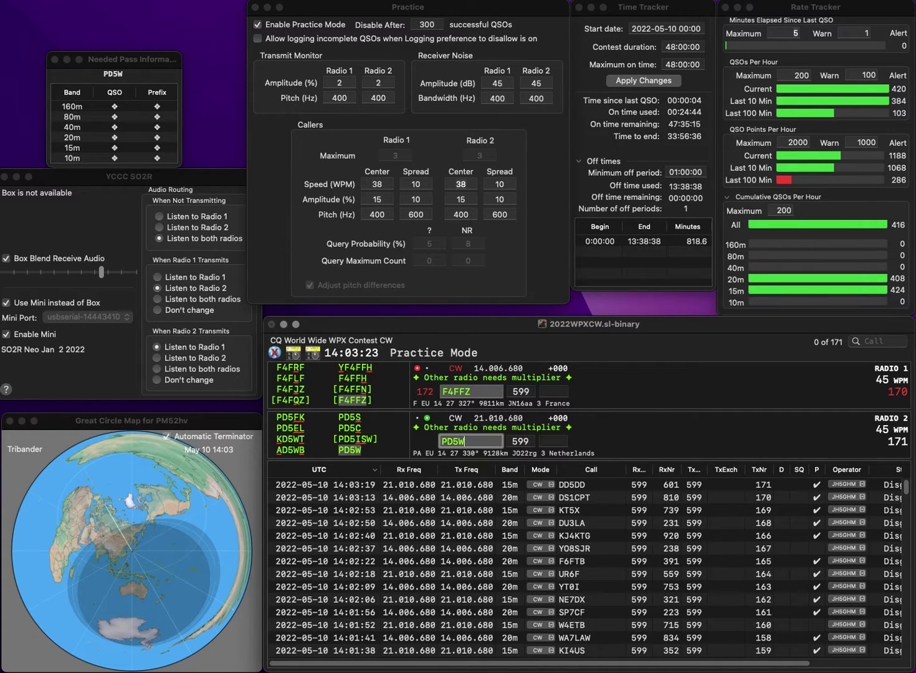
key(Return)
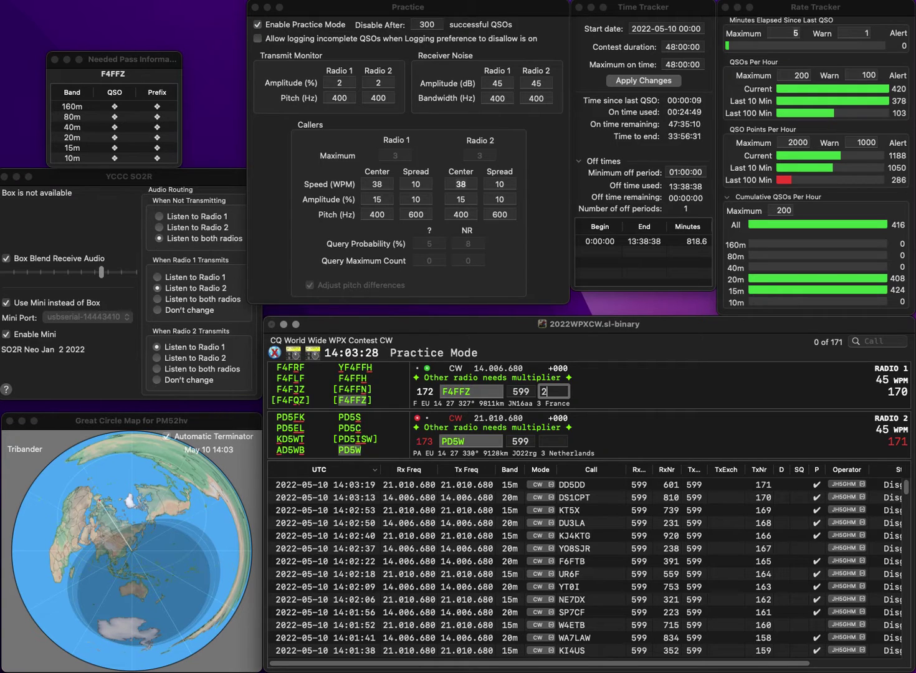
text(5)
key(Return)
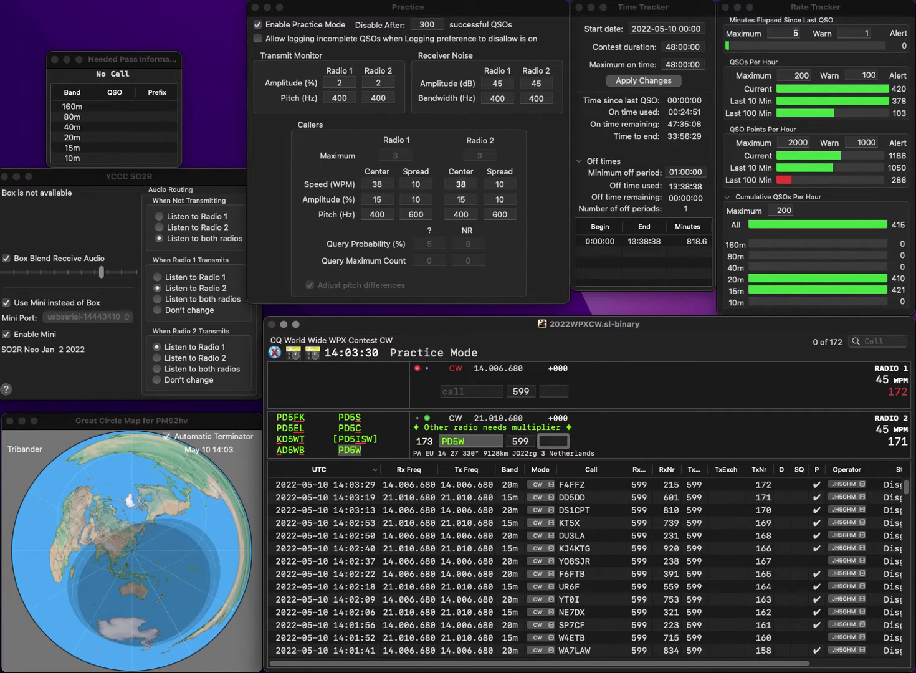
text(636)
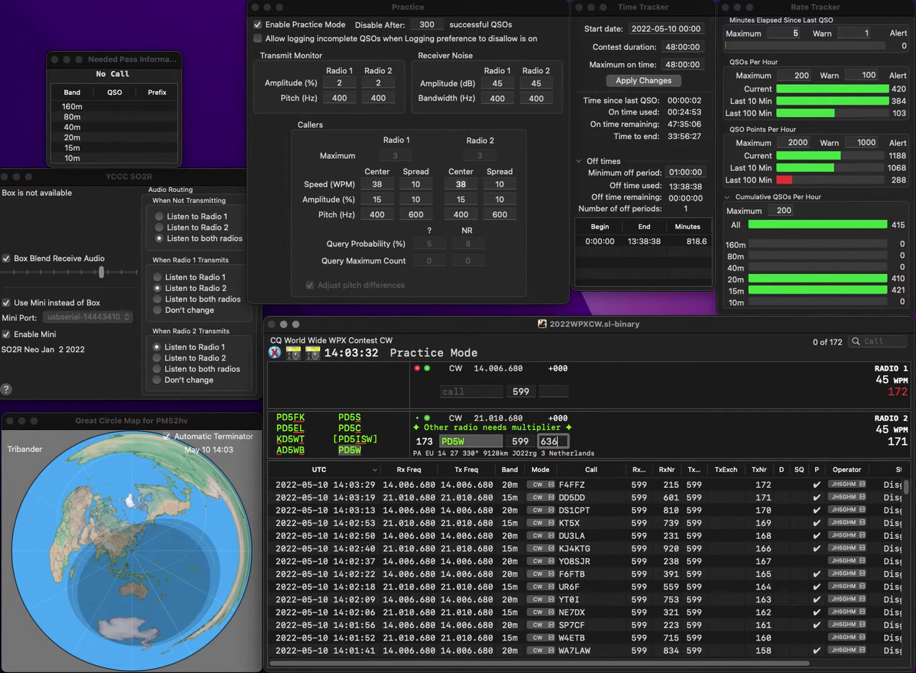
key(Return)
Log VE3IDT with exchange 236 and WA2HZS with exchange 214
text(VE3IDT)
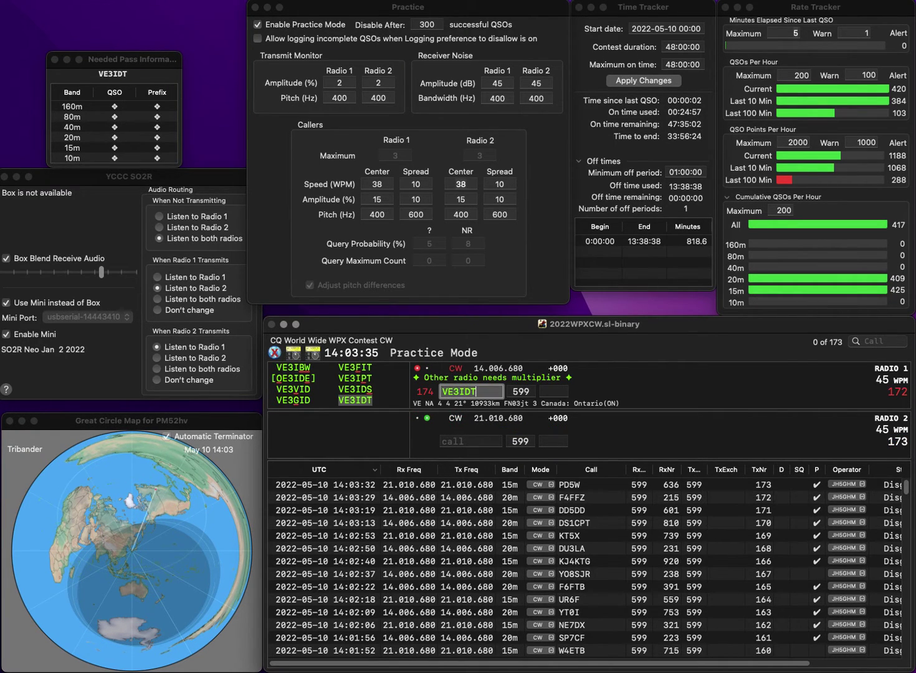
key(Return)
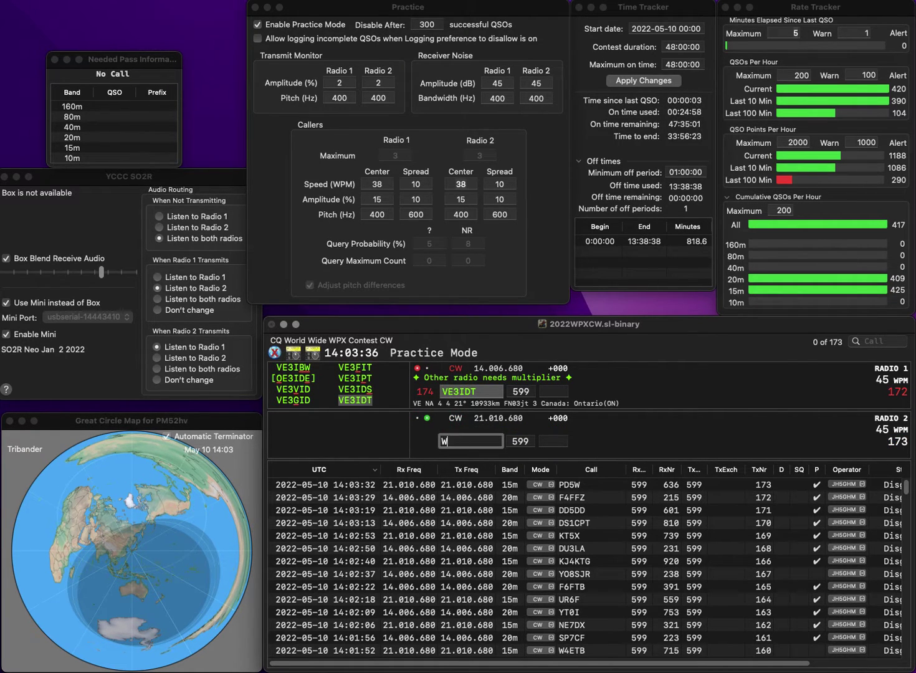
text(WA2HZ)
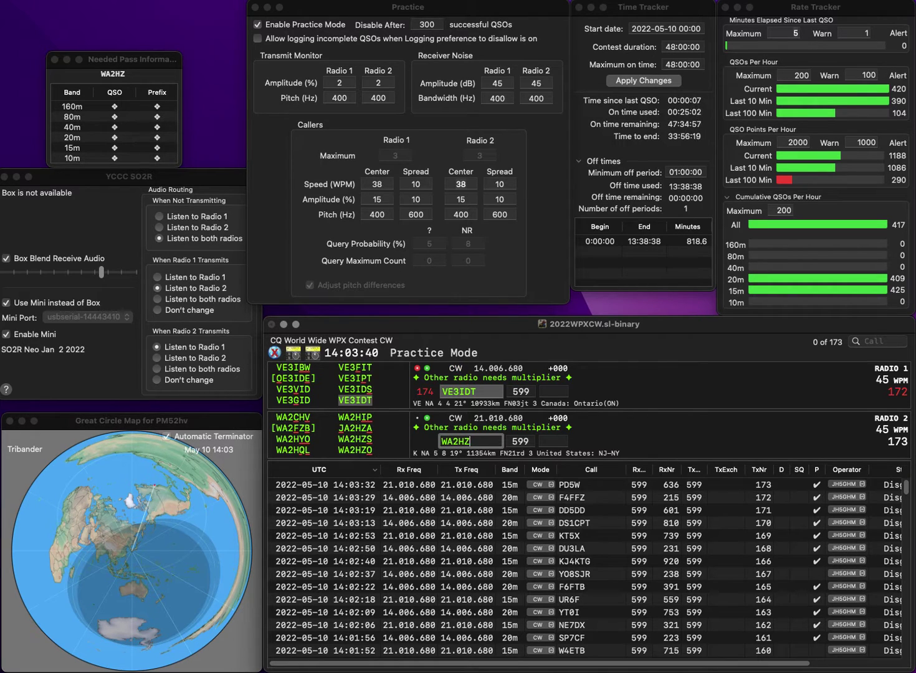
text(S)
key(Return)
key(space)
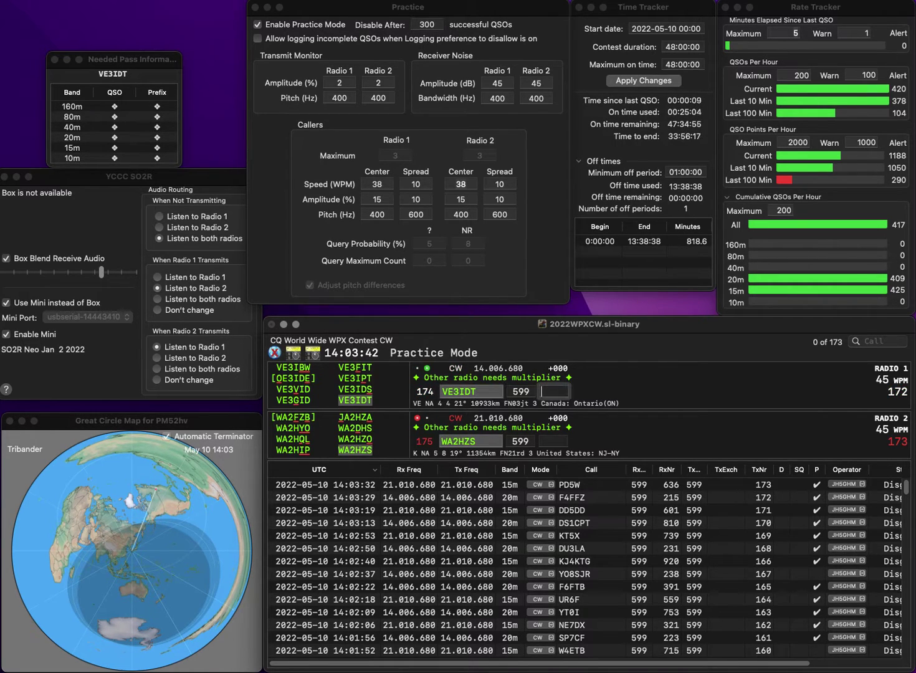
text(23)
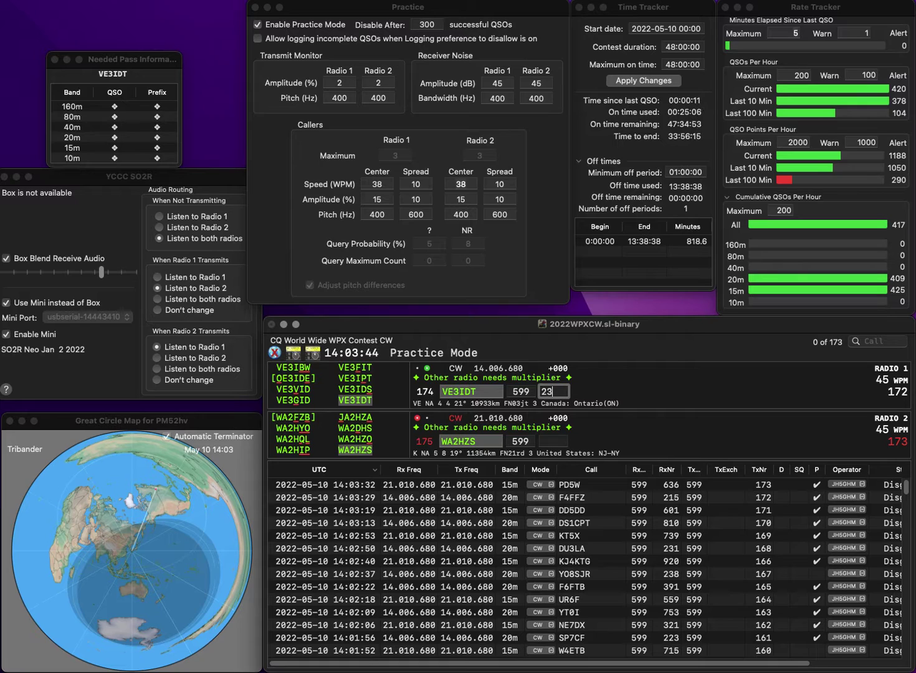
text(6)
key(Return)
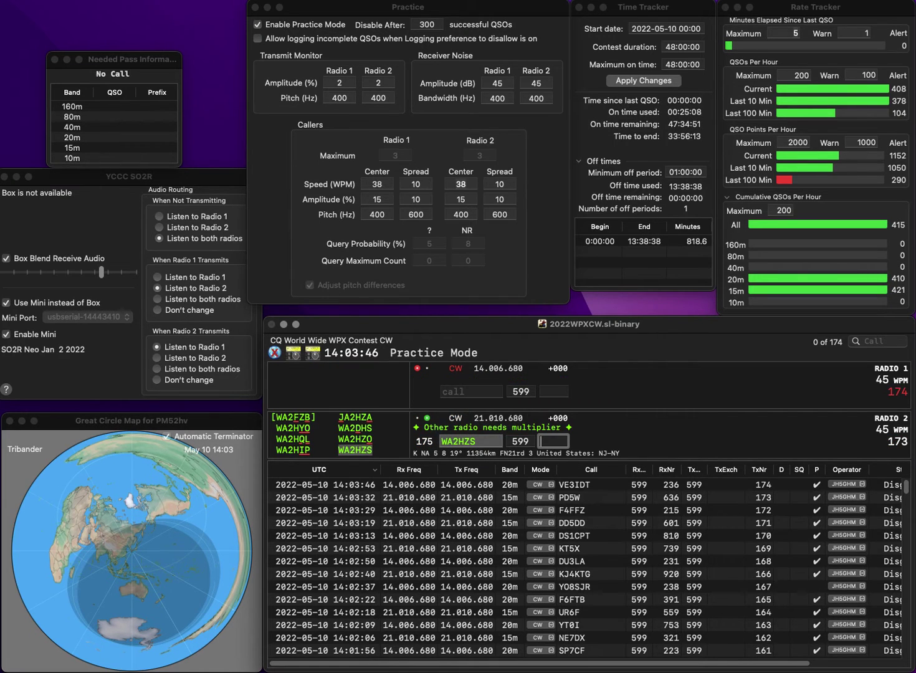
text(21)
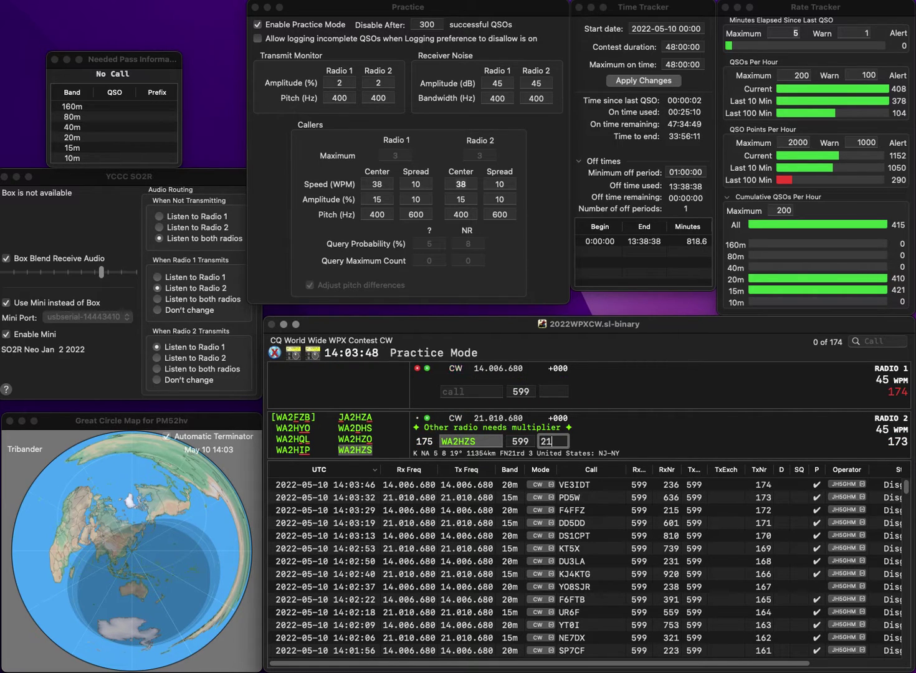
text(4)
key(Return)
Send the Radio 1 call and enter K2RRU on Radio 2, fixing typing errors
text(3P)
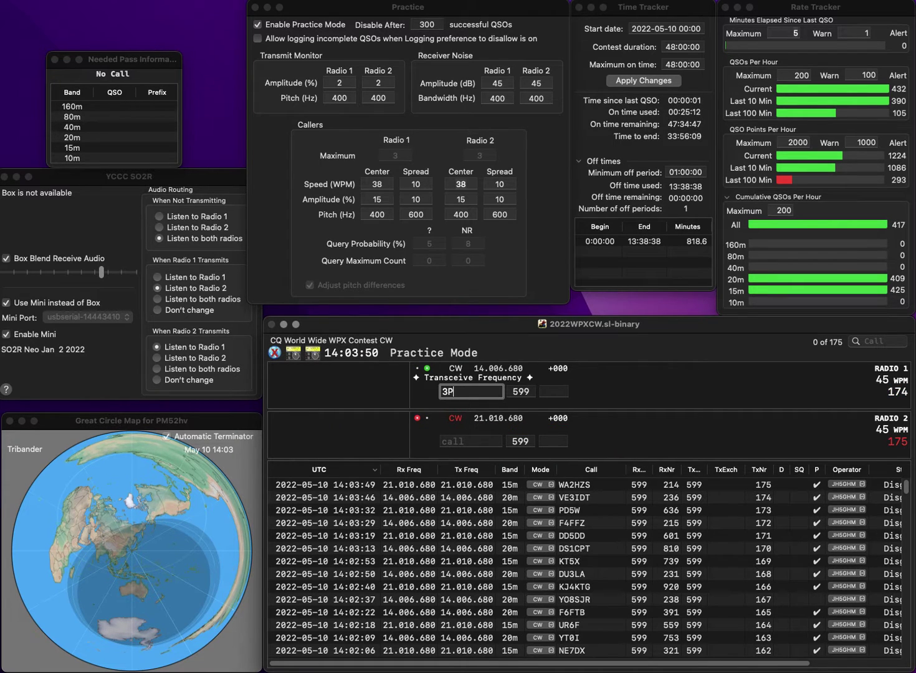
key(BackSpace)
text(FF)
key(Return)
text(D)
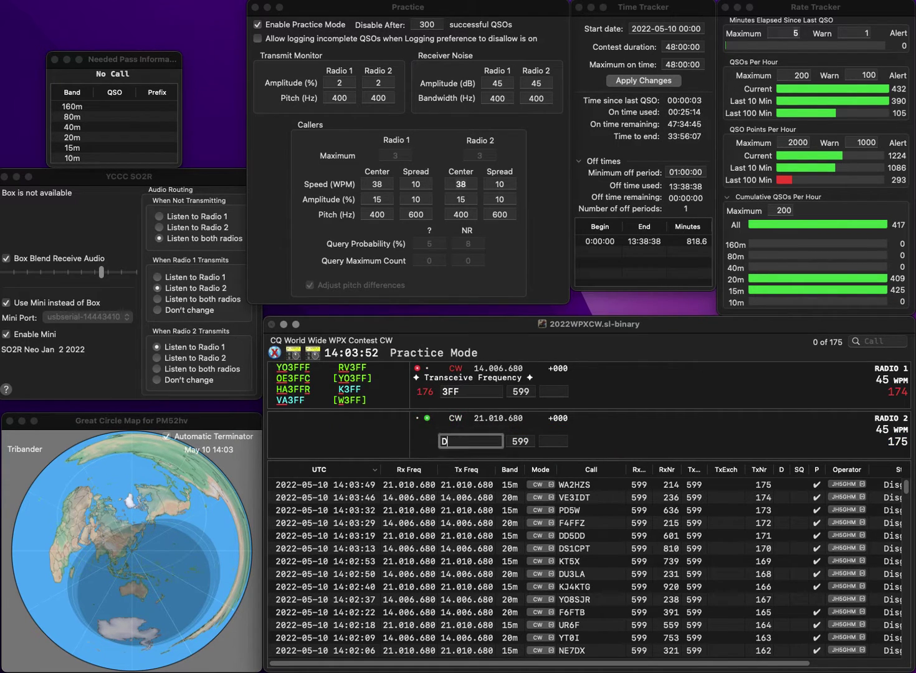
text(RRU)
key(Home)
key(Delete)
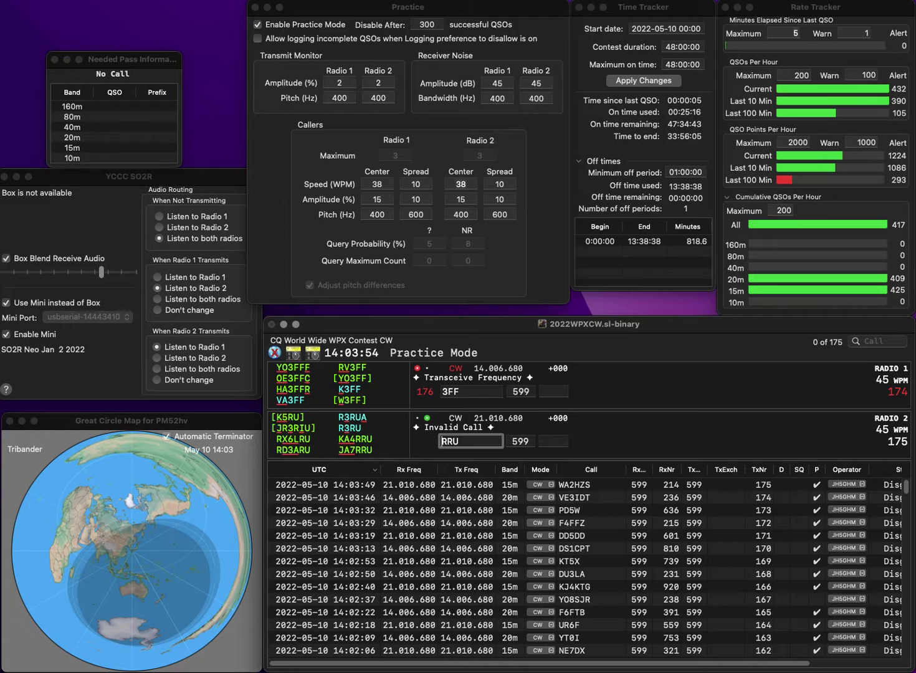
text(K2)
key(Return)
Fix Radio 1's call to SV2FF and Radio 2's call to K2RRV
text(SVR)
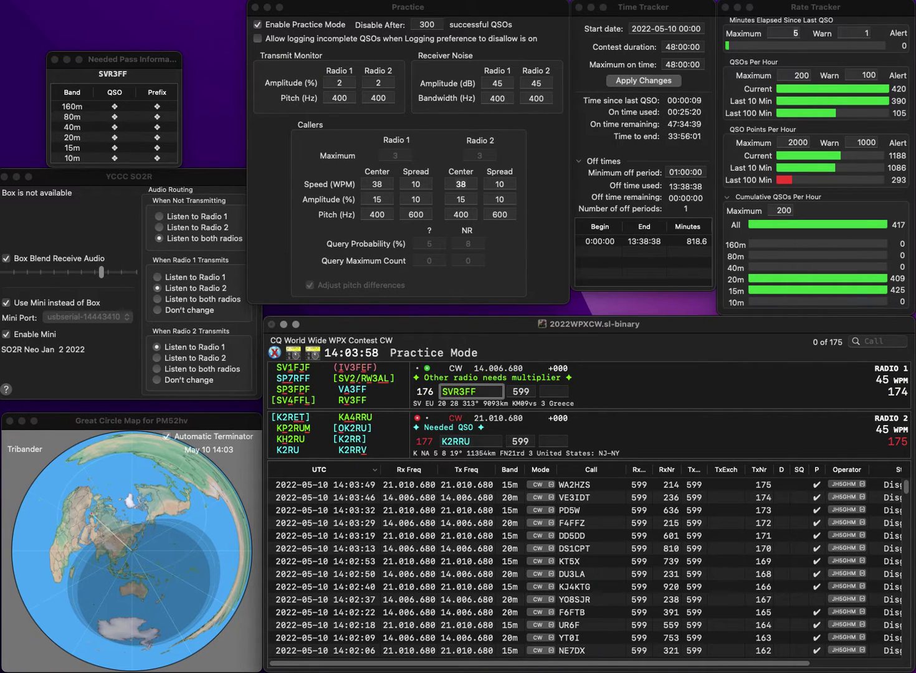
key(Delete)
key(BackSpace)
text(2)
key(Return)
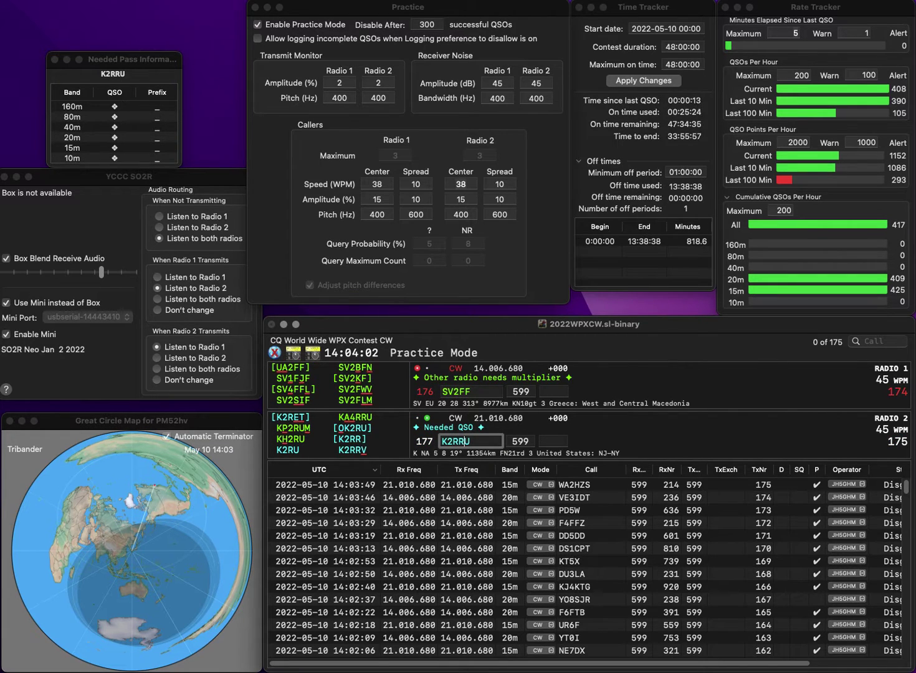
key(Delete)
text(V)
key(Return)
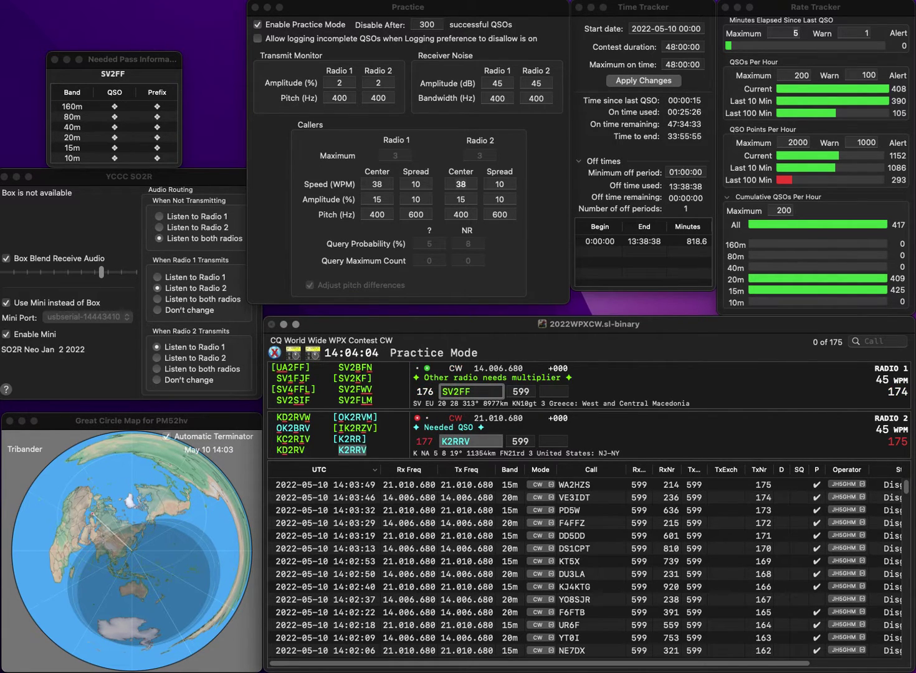
Change SV2FF to SV3RF and log it with exchange 45
key(BackSpace)
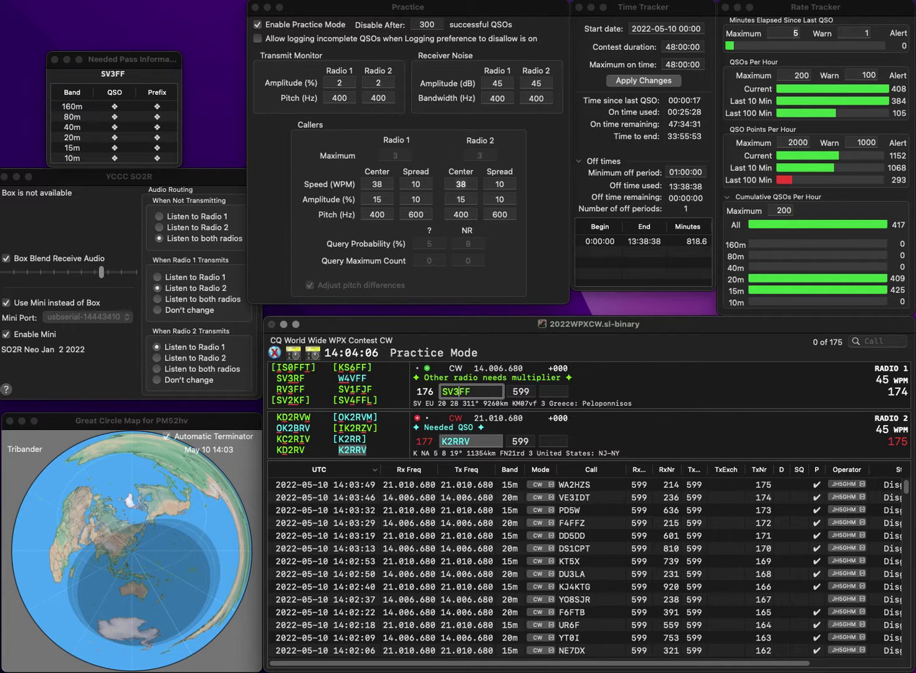
text(3R)
key(Delete)
key(Return)
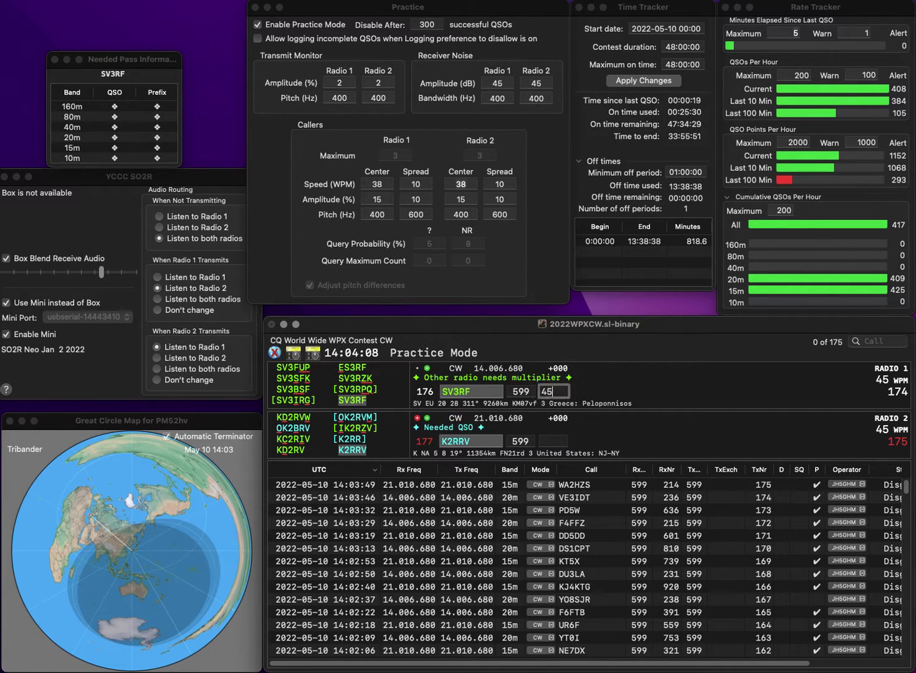
key(Return)
text(9)
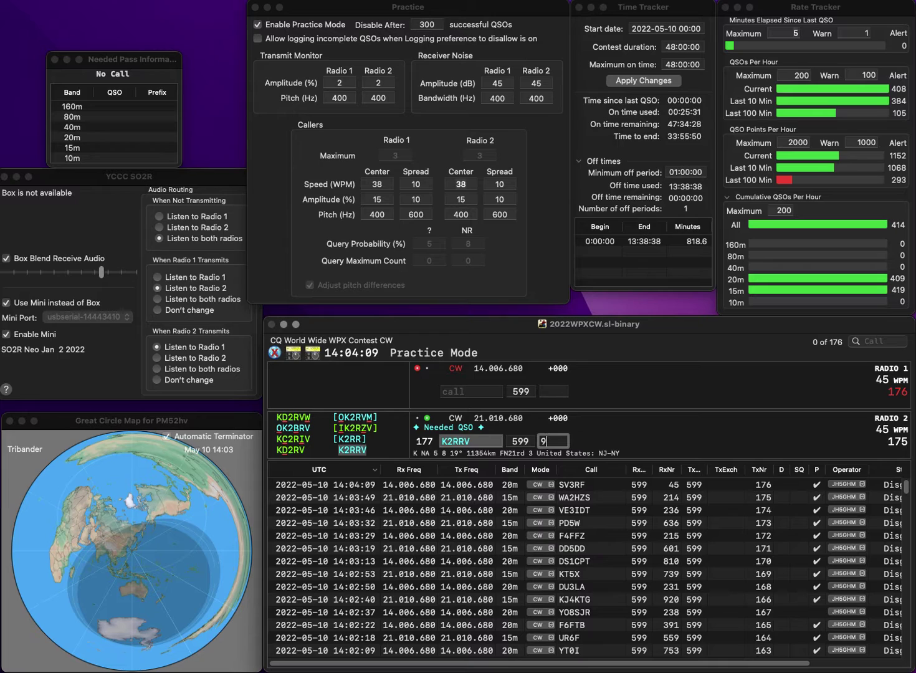
text(82)
key(Return)
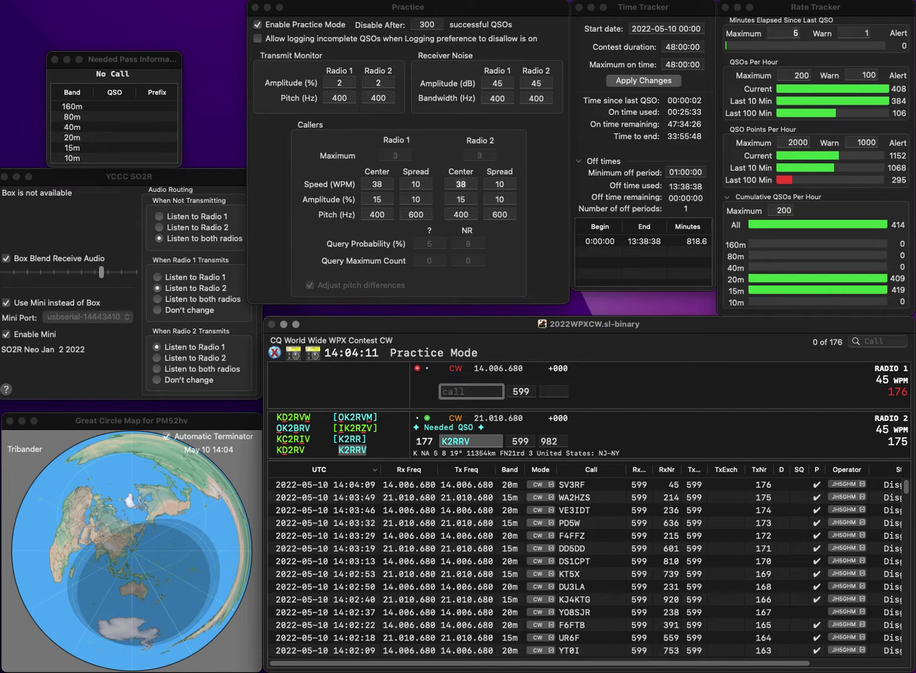
text(F5I)
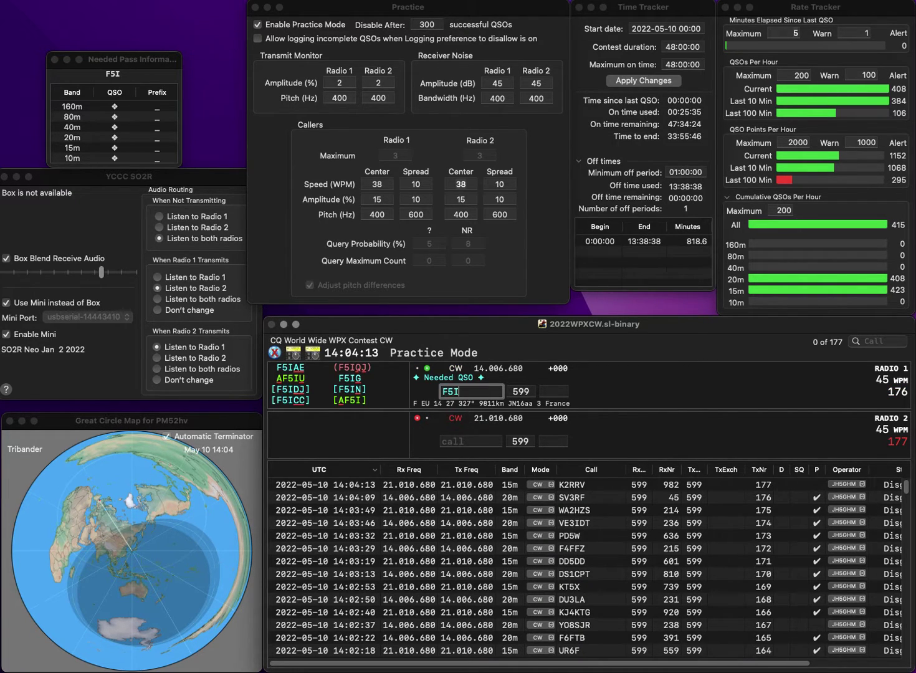
text(CY)
key(Return)
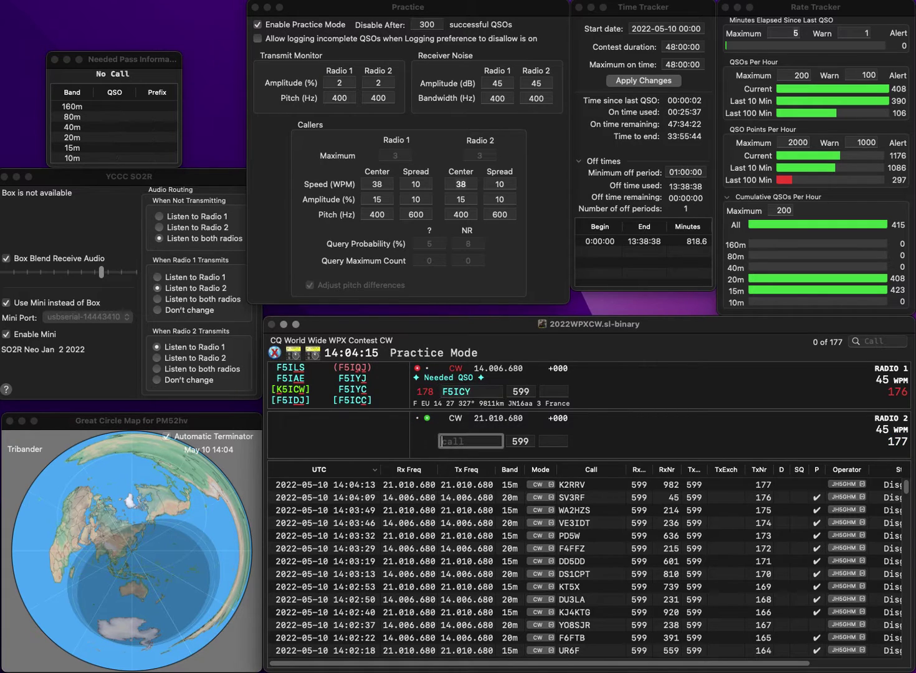
text(DGJ)
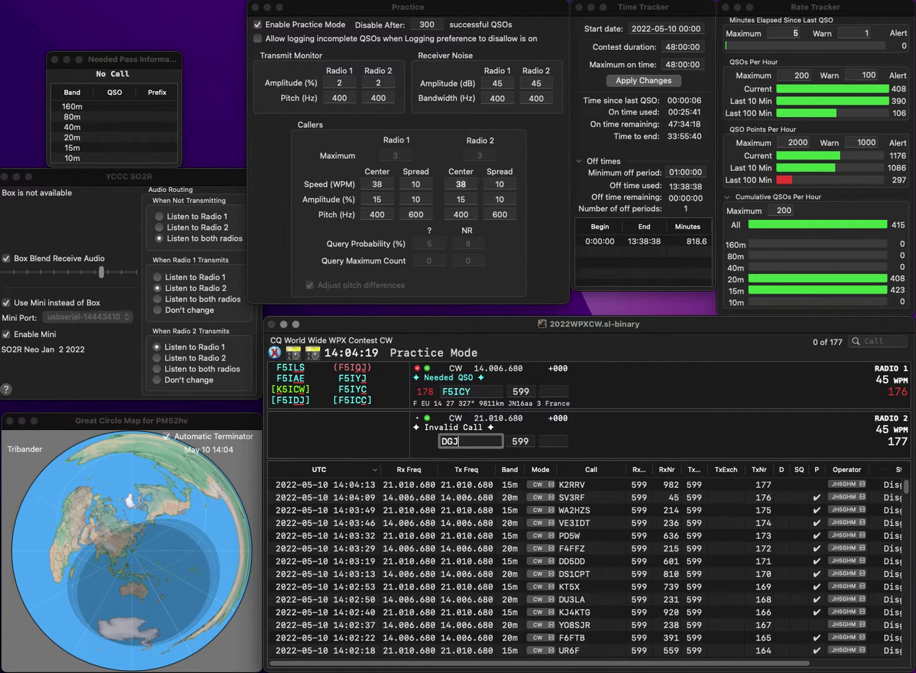
key(Return)
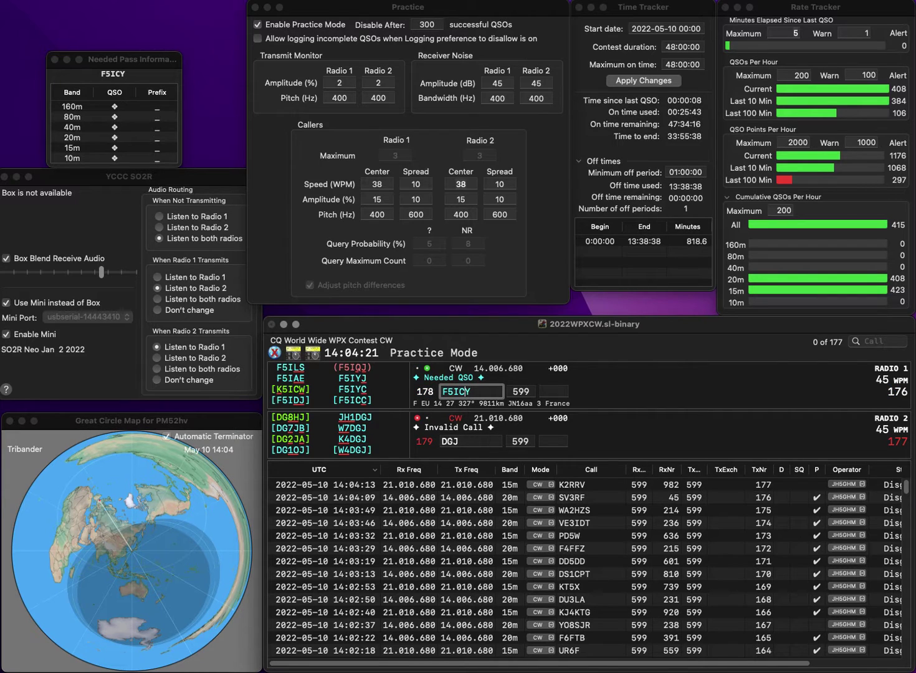
key(BackSpace)
text(C)
key(Return)
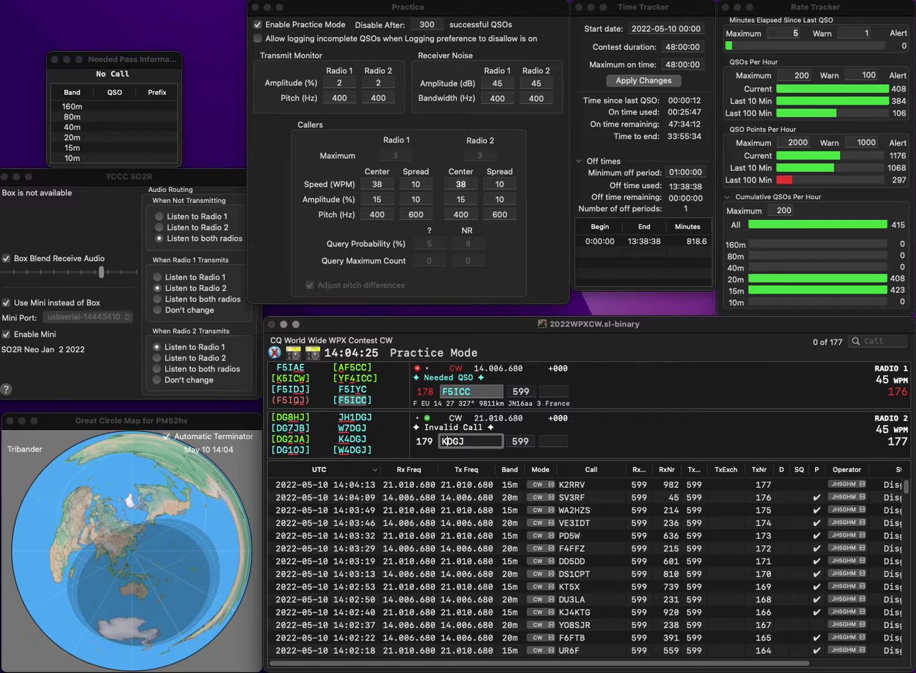
text(K4)
key(Return)
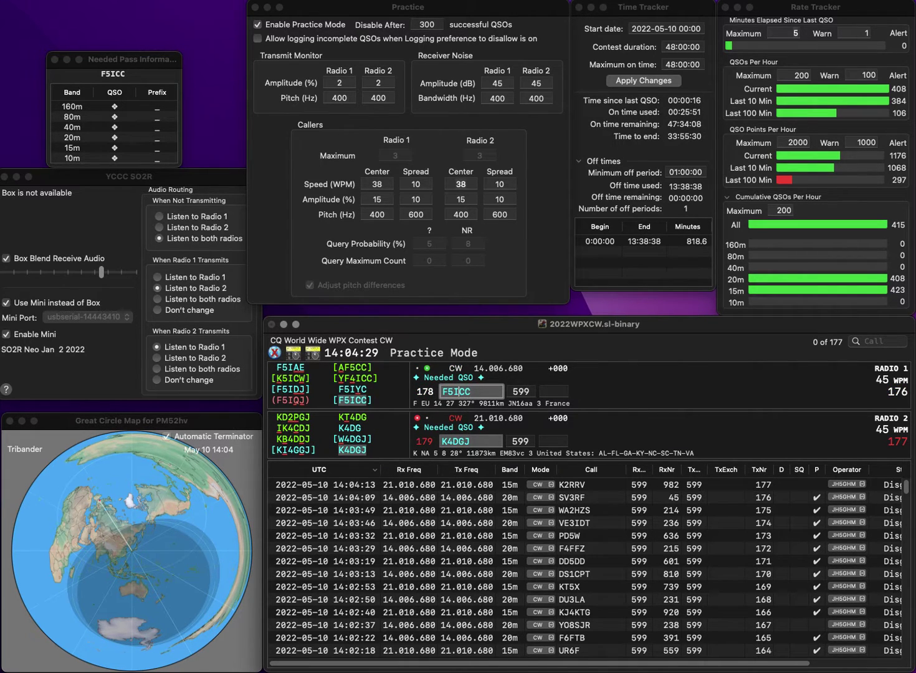
key(Delete)
text(Y)
key(Return)
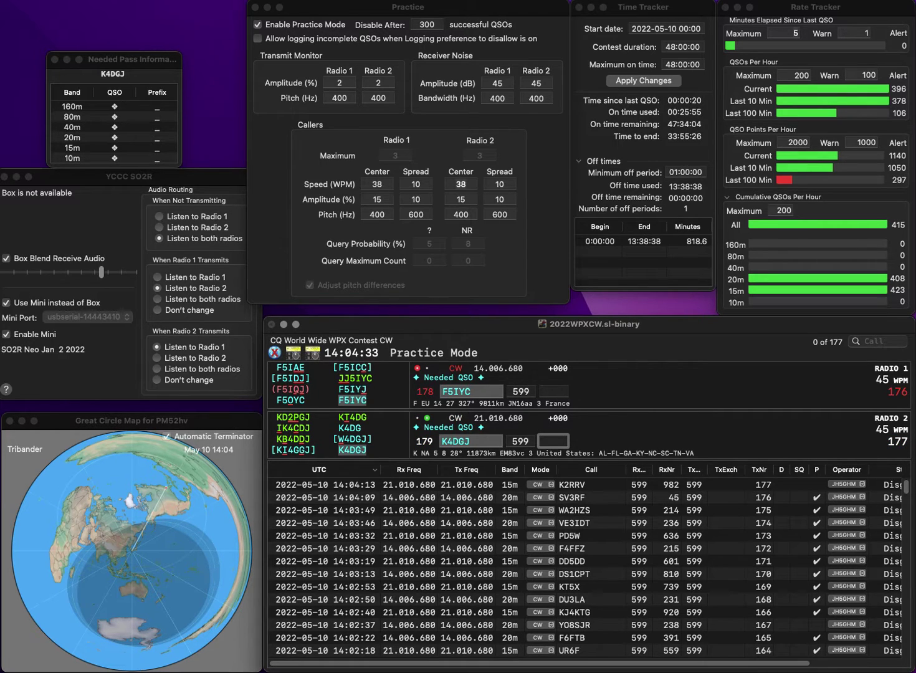
text(934)
key(Return)
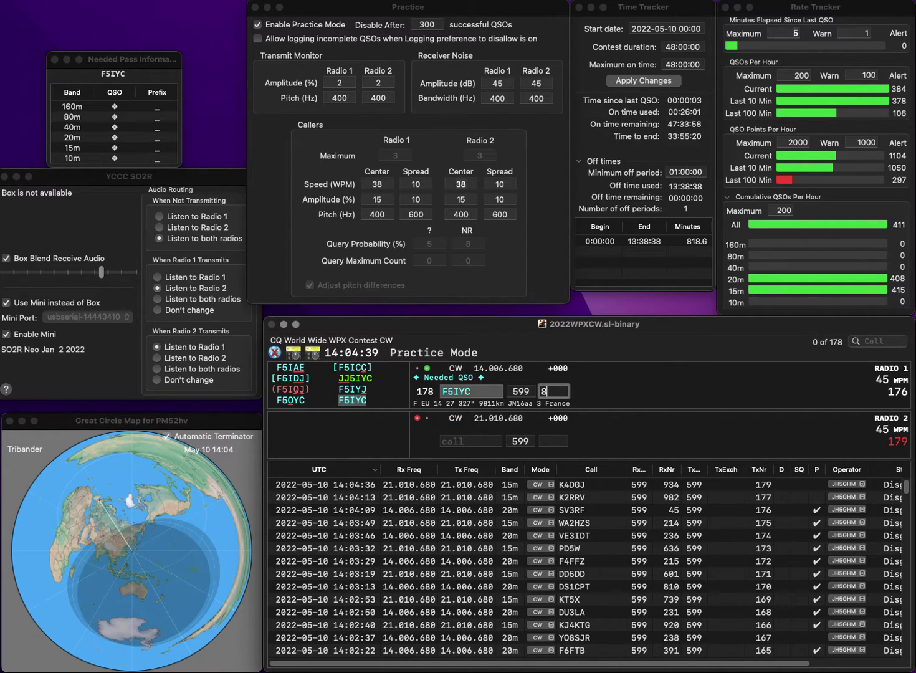
text(2)
key(Return)
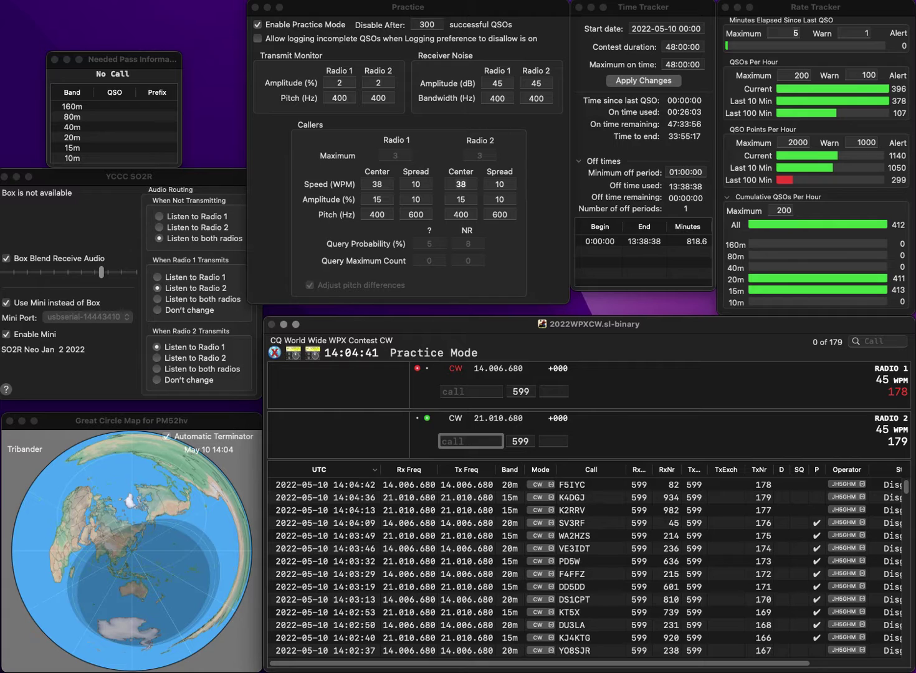
text(D2WZ)
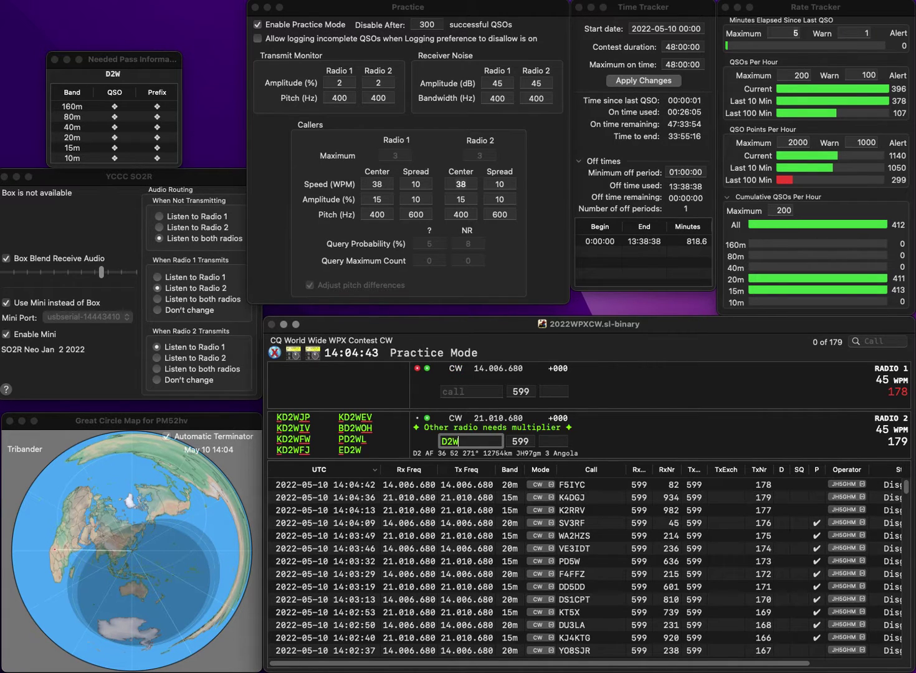
Correct the Radio 2 call to DF2WZ and send it
key(Left)
key(Left)
key(Left)
text(L)
key(Return)
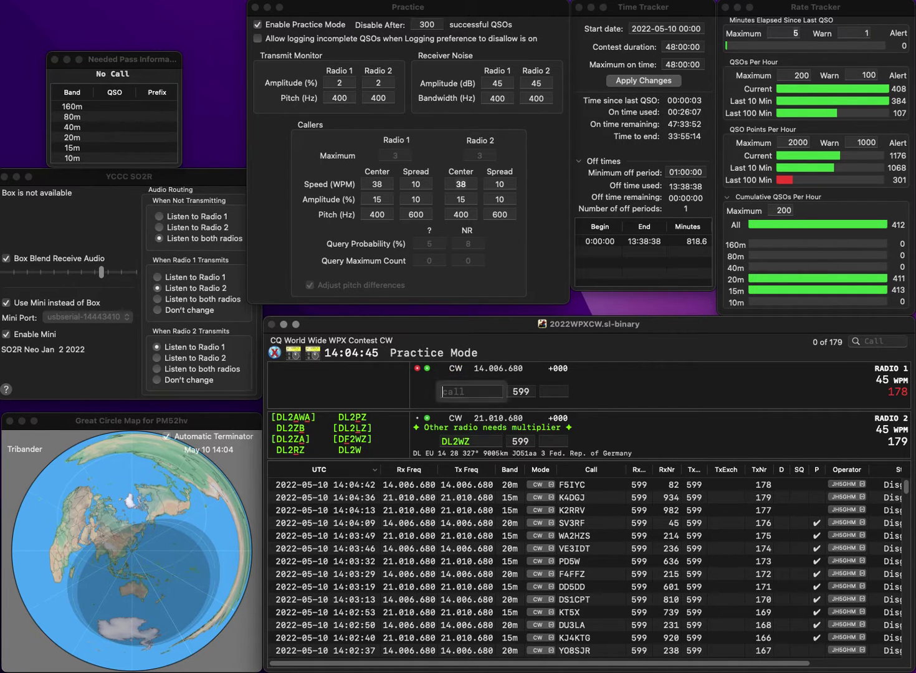
key(Return)
key(BackSpace)
text(F)
key(Return)
text(D)
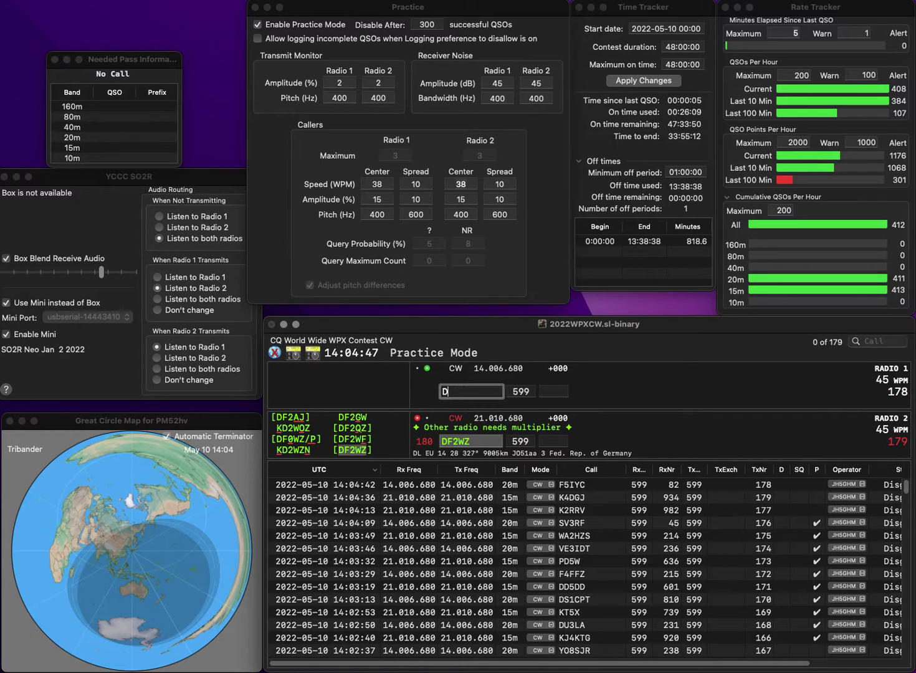
text(G7BT)
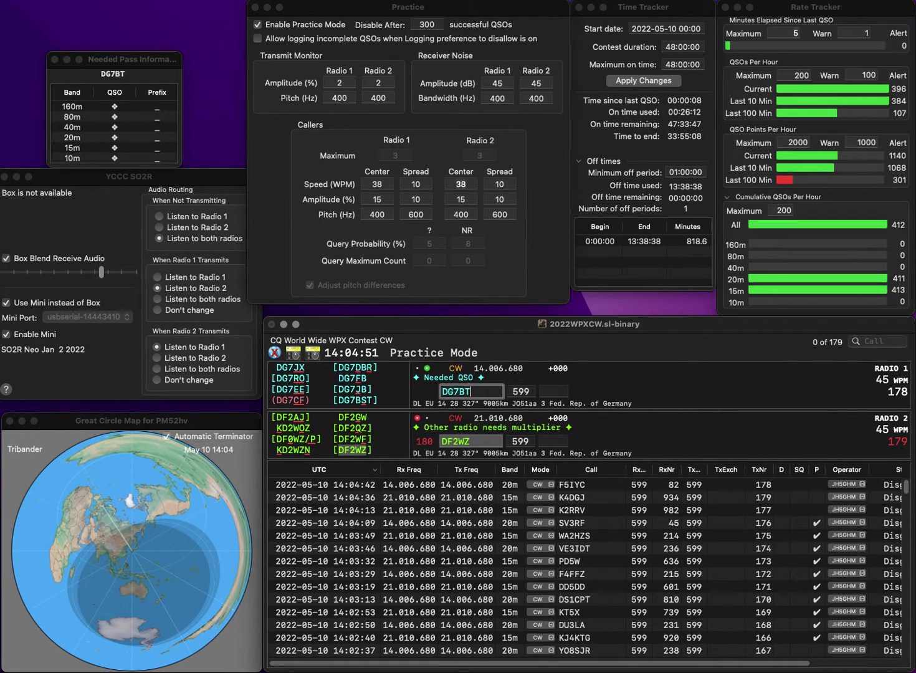
key(Return)
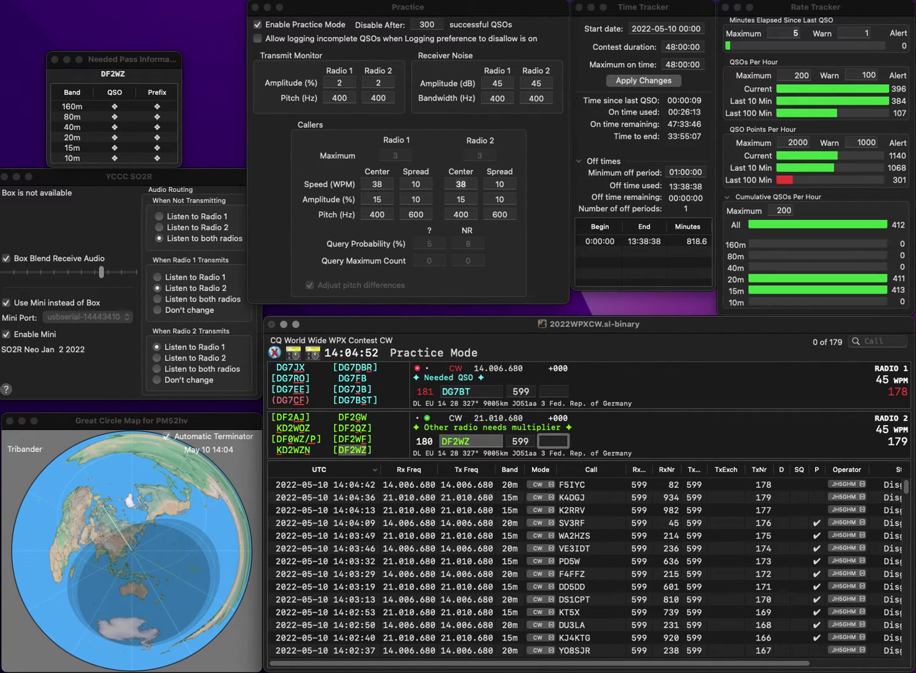
text(160)
key(Return)
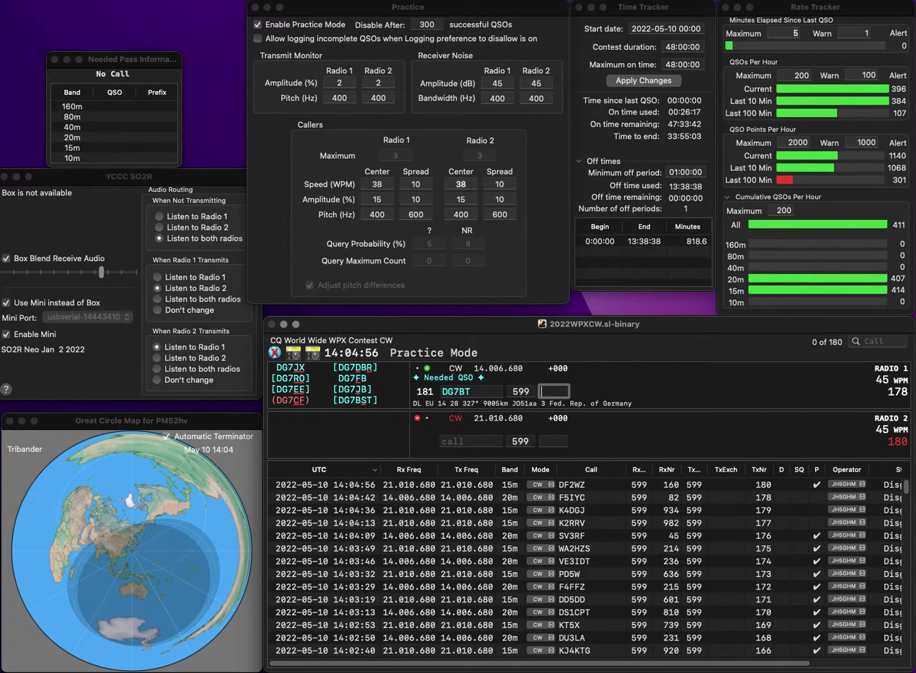
key(space)
key(Left)
text(S)
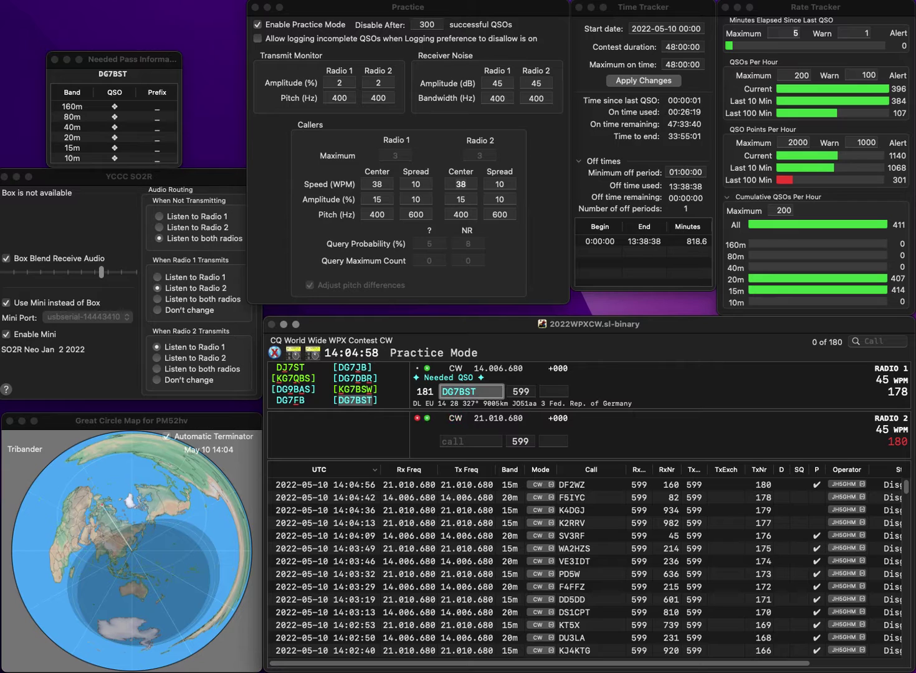
key(Return)
text(W7MUF)
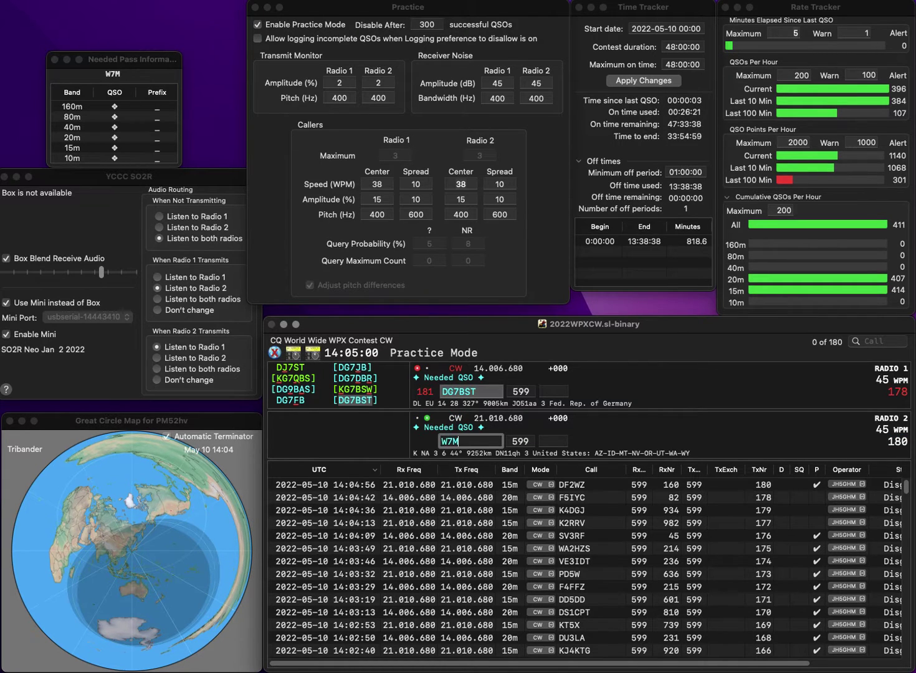
key(space)
key(Tab)
key(space)
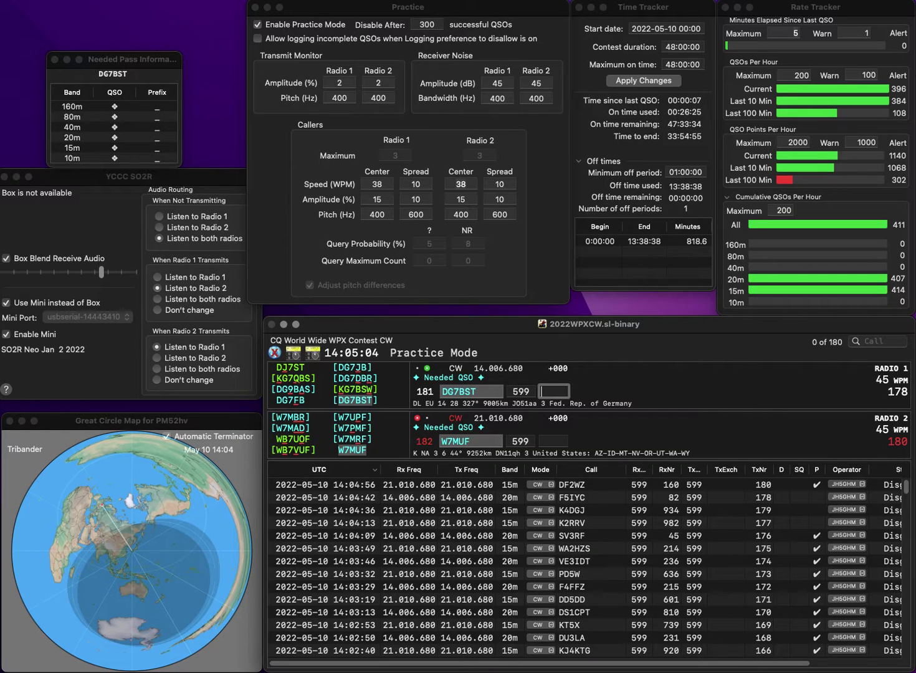
text(593)
key(Return)
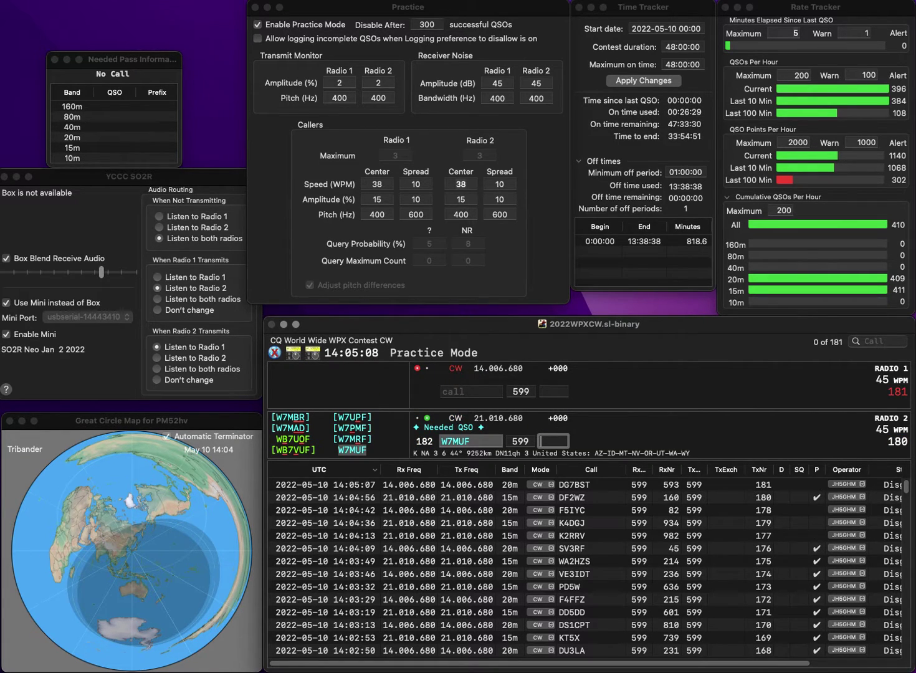
key(Return)
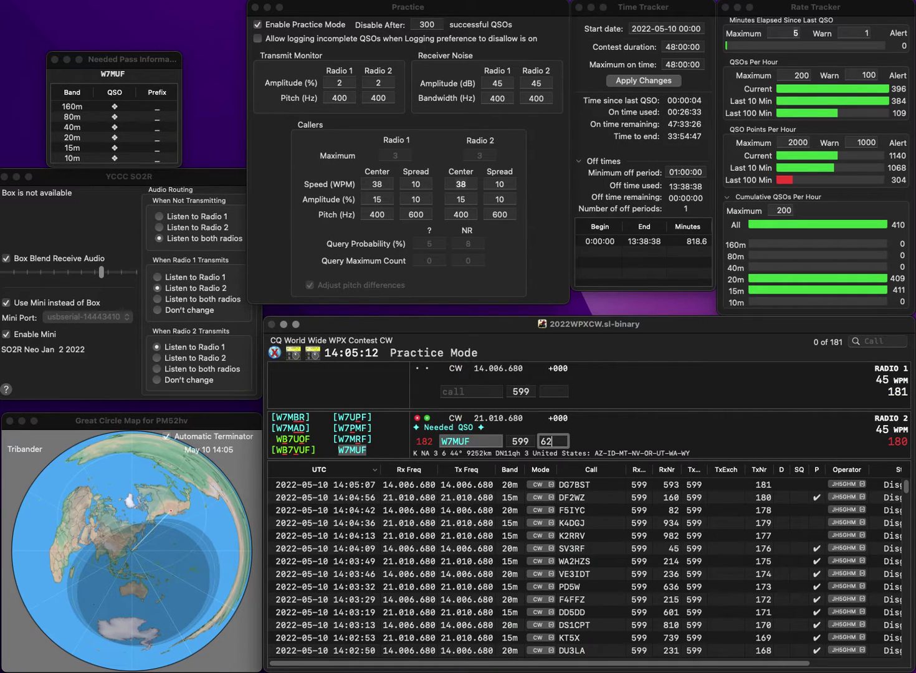
text(0)
key(Return)
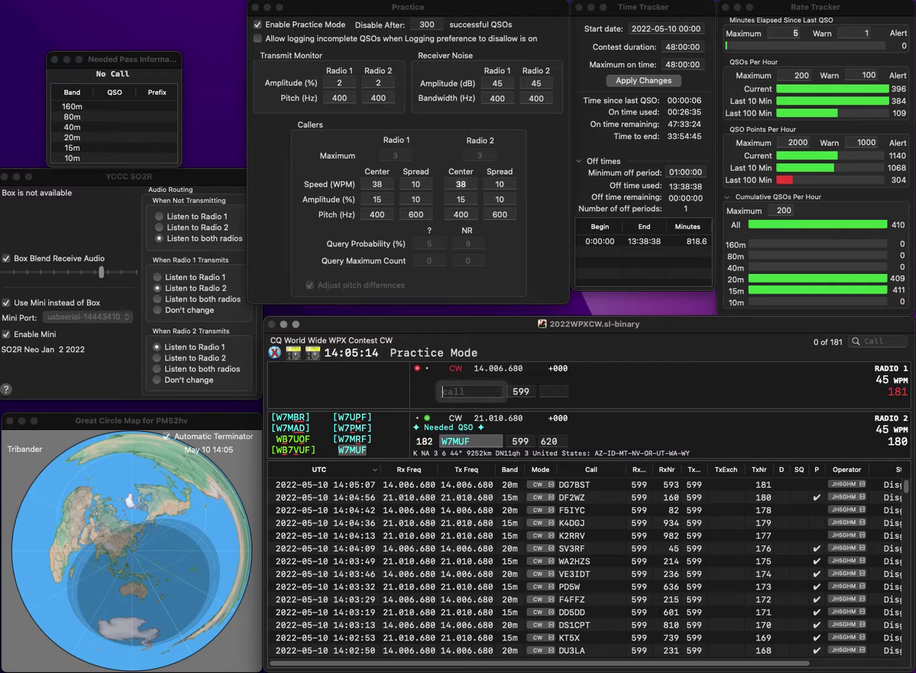
text(W)
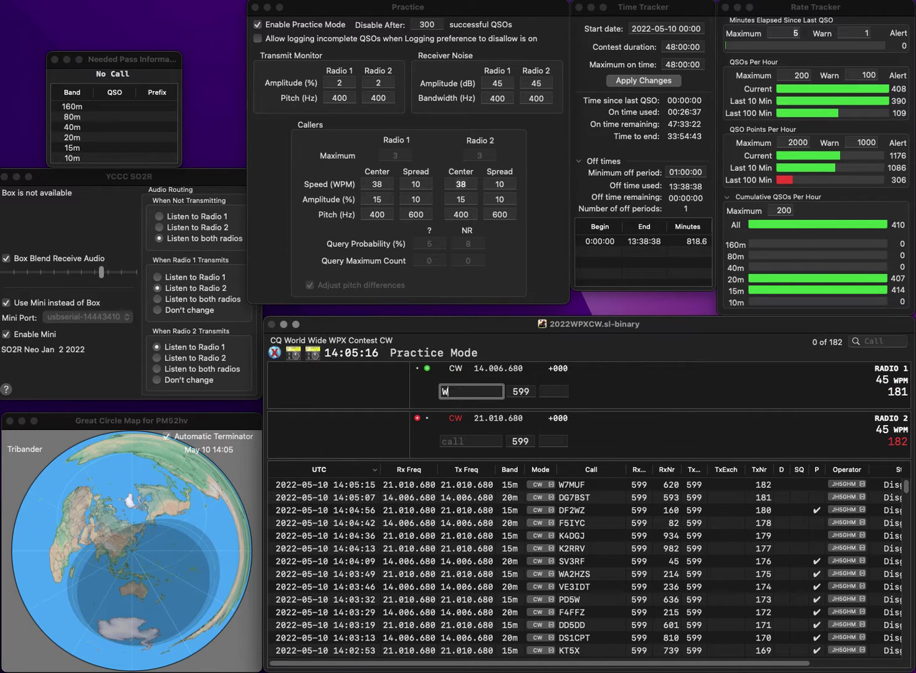
text(B4JFI)
key(Return)
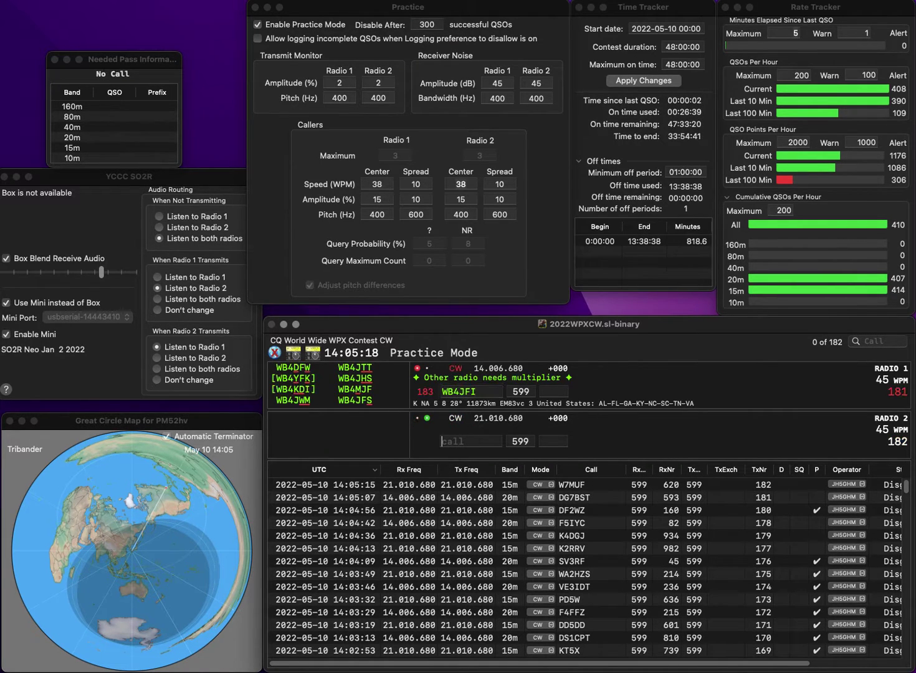
text(AMB)
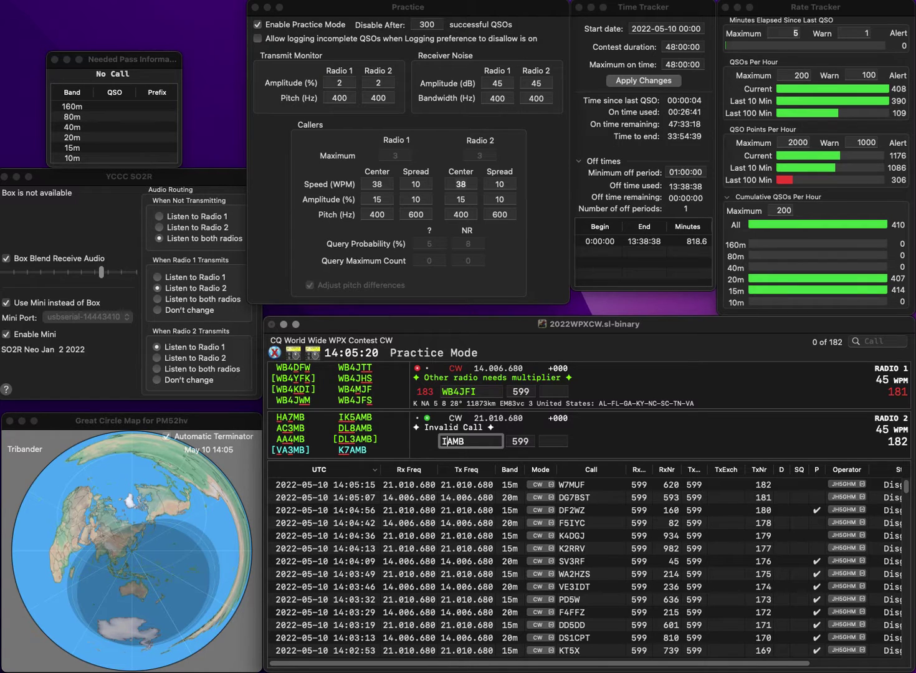
text(K5)
key(Return)
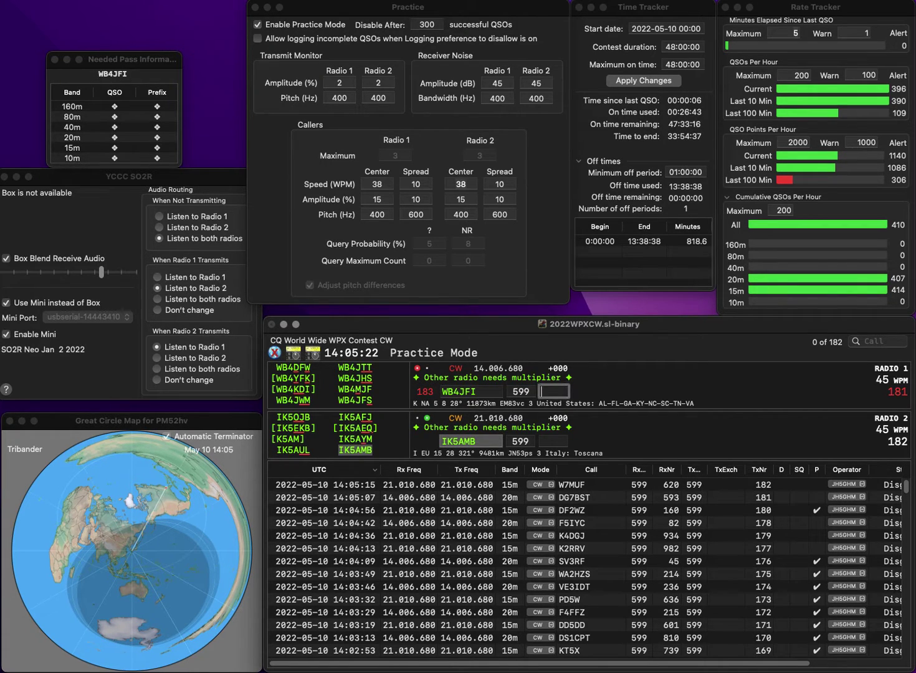
key(space)
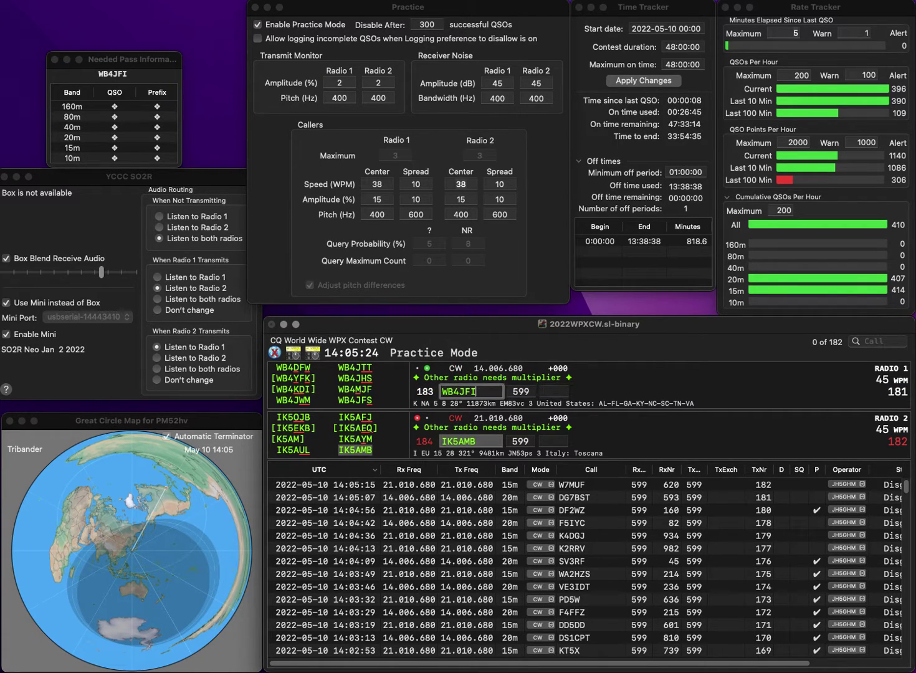
key(BackSpace)
text(S)
key(Return)
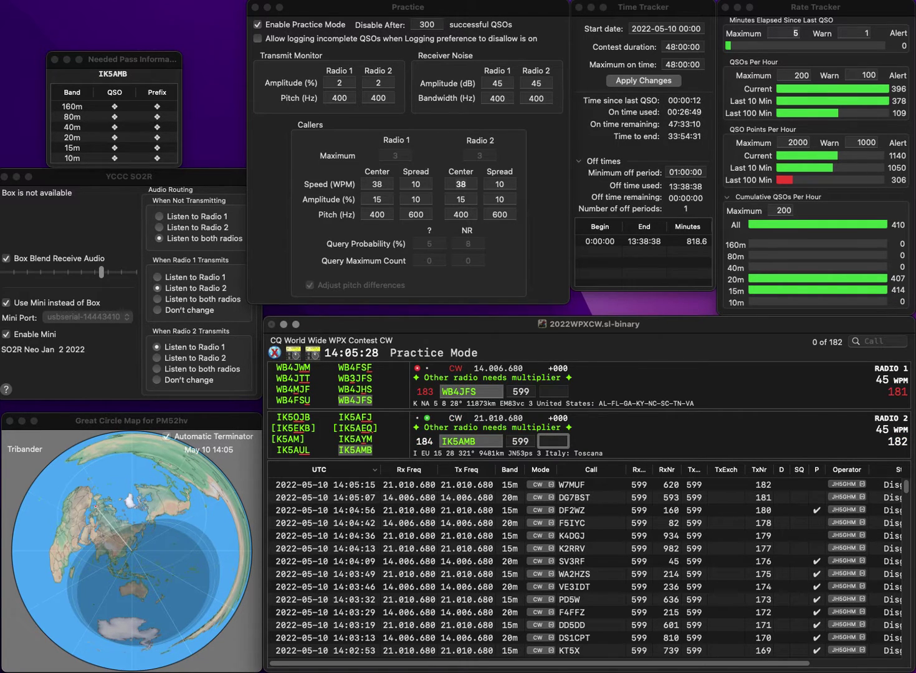
Log IK5AMB with number 719 and WB4JFS with number 133
text(719)
key(Return)
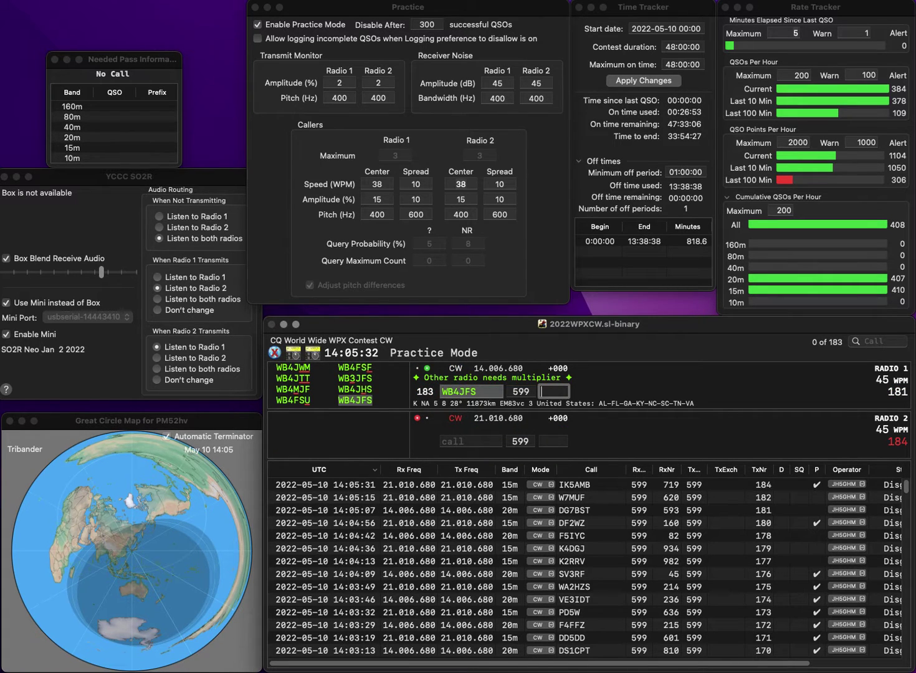
text(133)
key(Return)
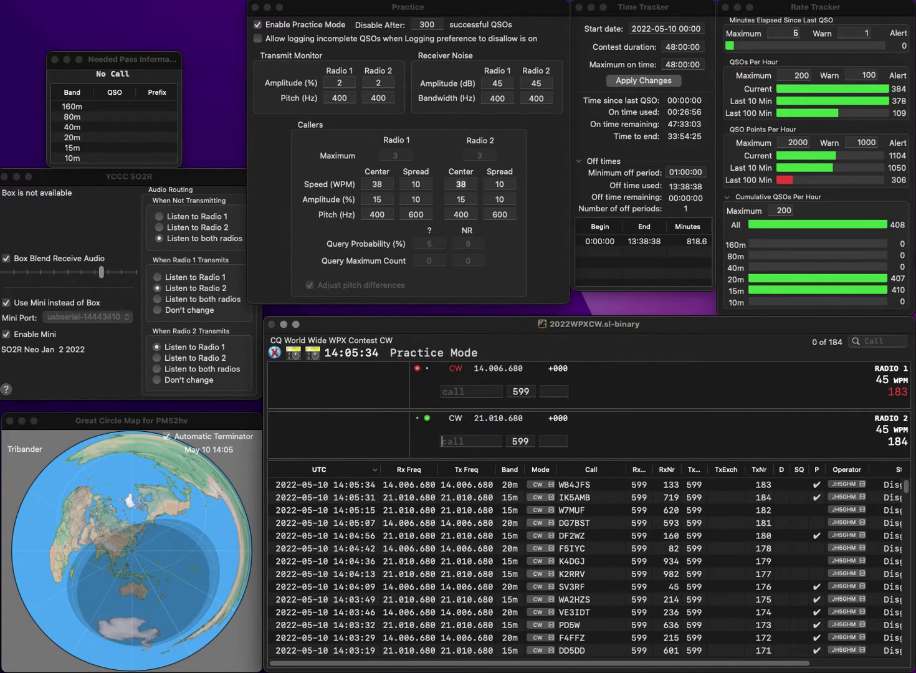
Enter F3GYM on Radio 2 and RW4AD on Radio 1
text(GYM)
key(Home)
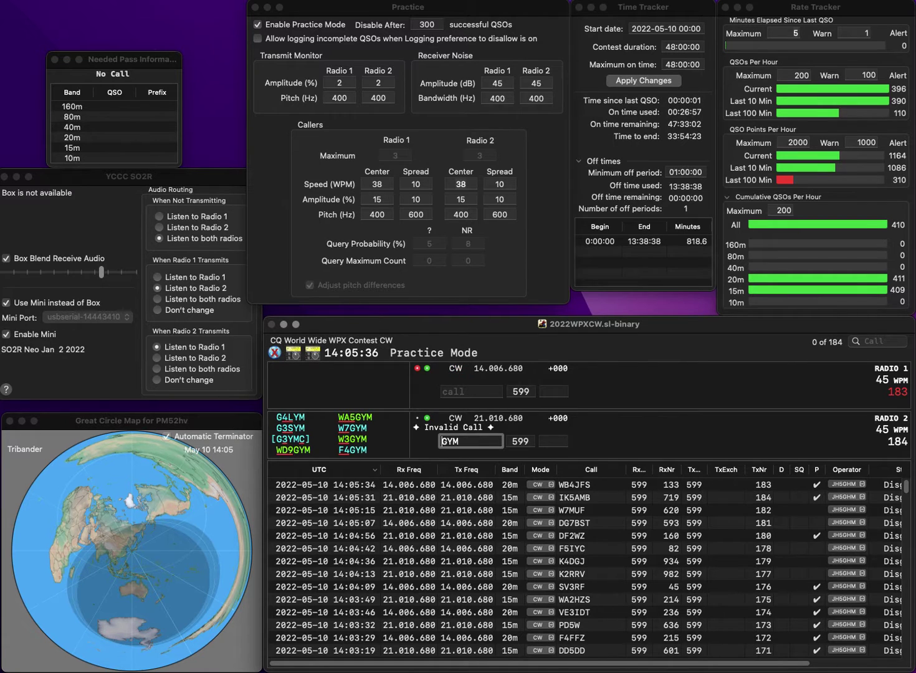
text(F3)
key(Return)
text(W4)
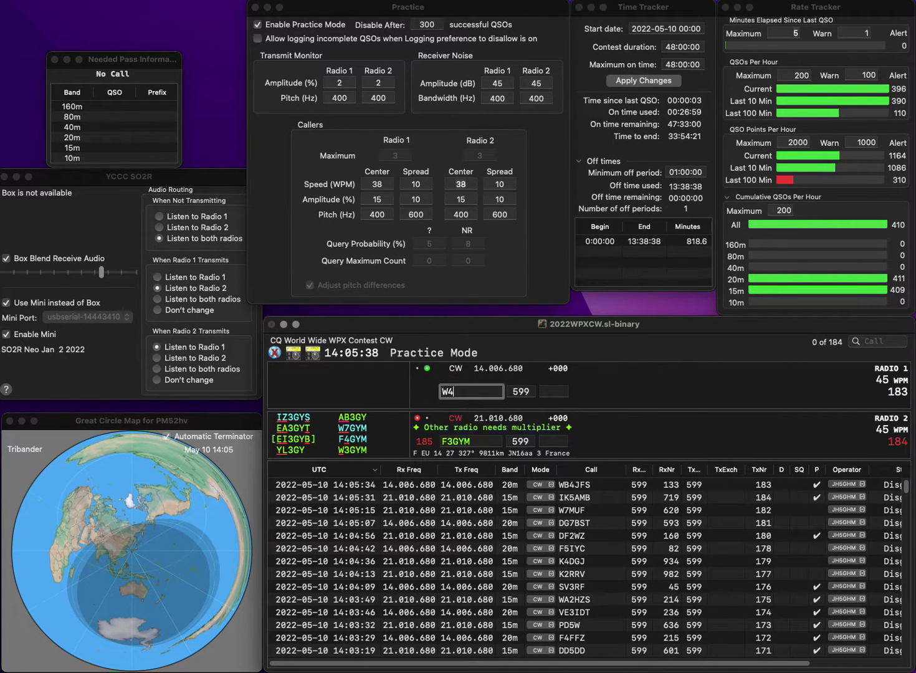
text(AD)
key(Home)
text(R)
key(Return)
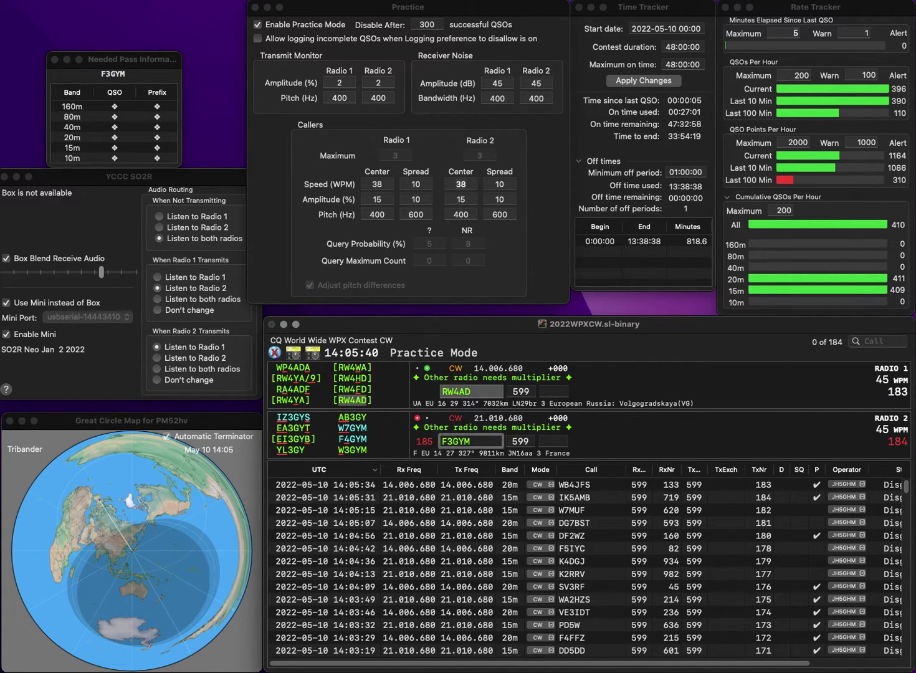
Correct Radio 2's call to F4GYM and log RW4AD with number 23
key(BackSpace)
text(4)
key(Return)
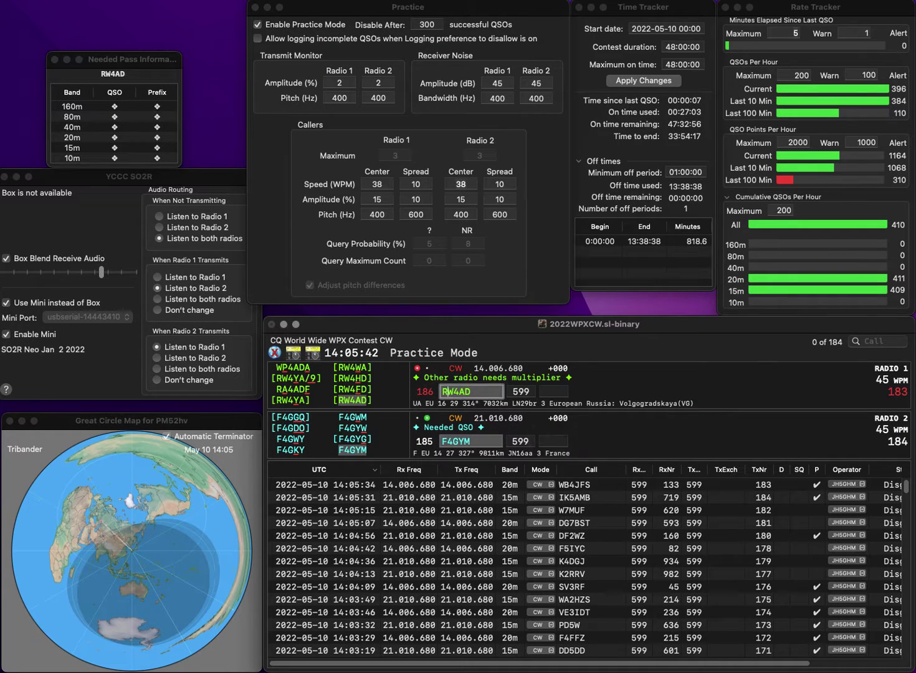
key(space)
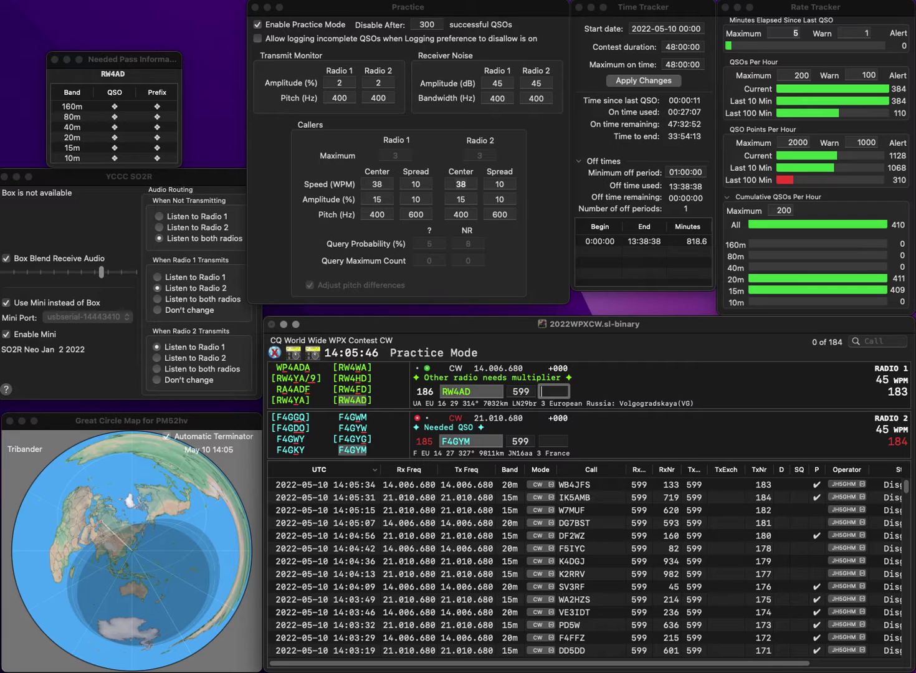
text(3)
key(Return)
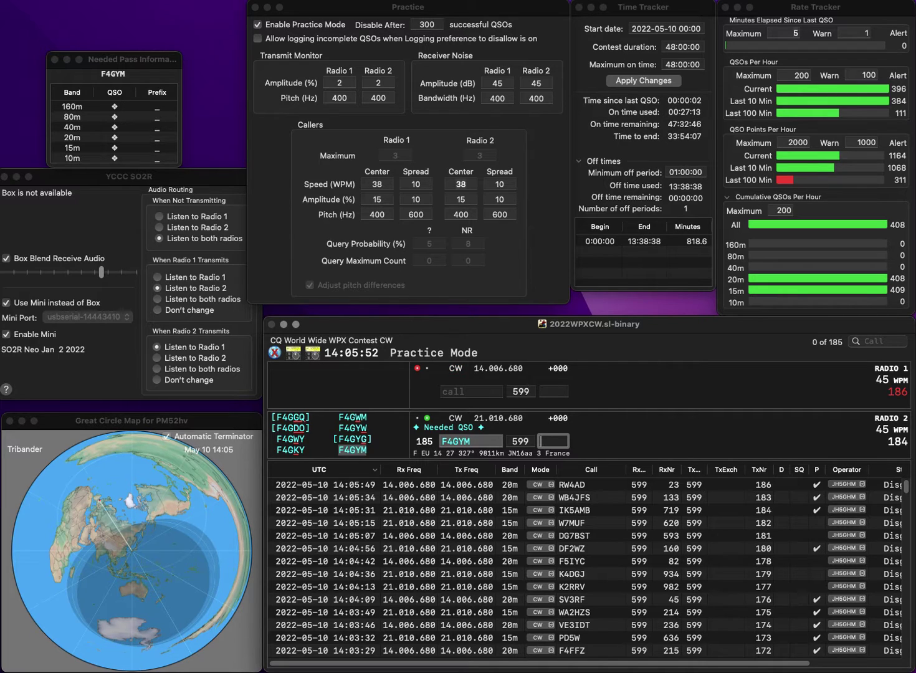
text(2)
key(Return)
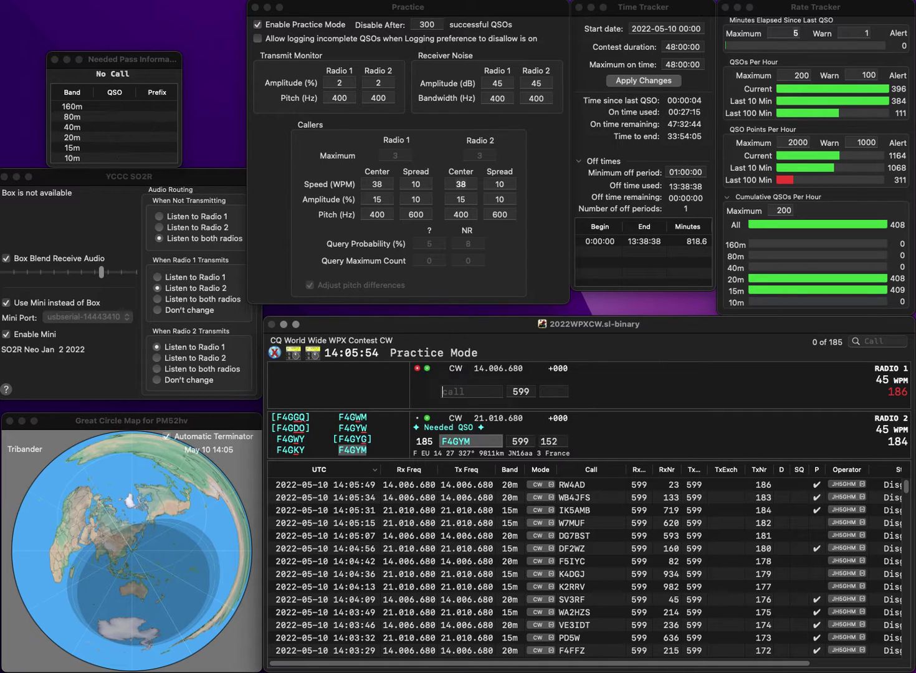
text(IZ)
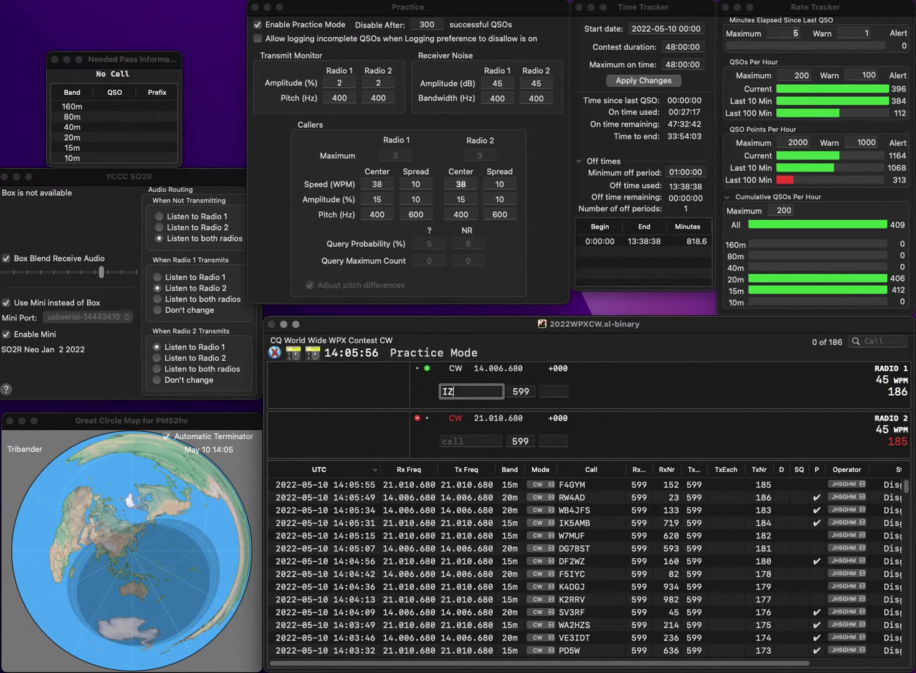
text(4DBS)
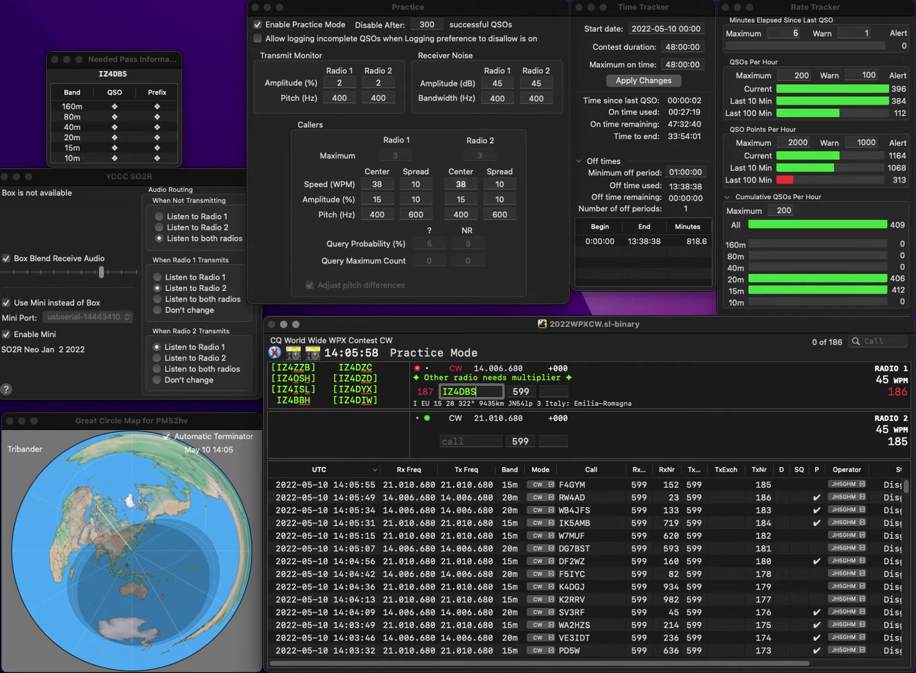
key(BackSpace)
text(H)
key(Return)
Enter F8GGZ on Radio 2 and correct the other call to IZ4BBH
text(GGZ)
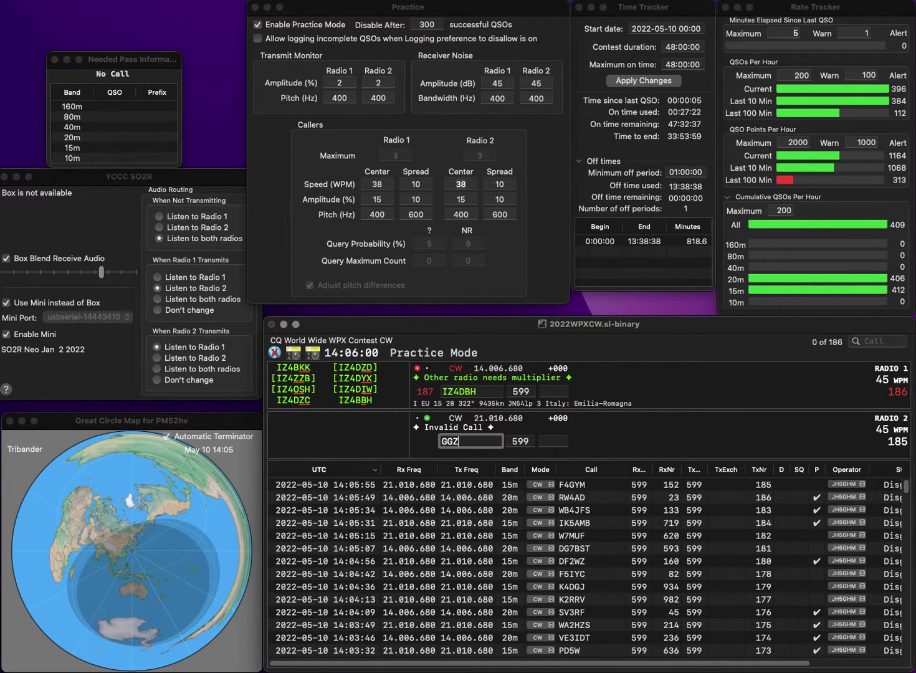
key(super+Left)
text(F8)
key(Return)
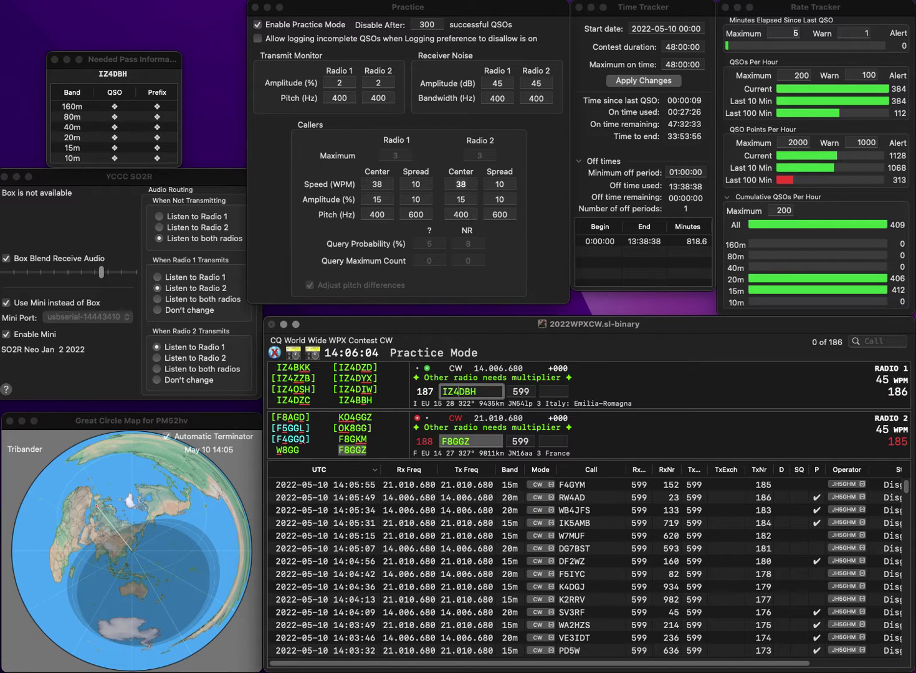
key(Delete)
text(B)
key(Return)
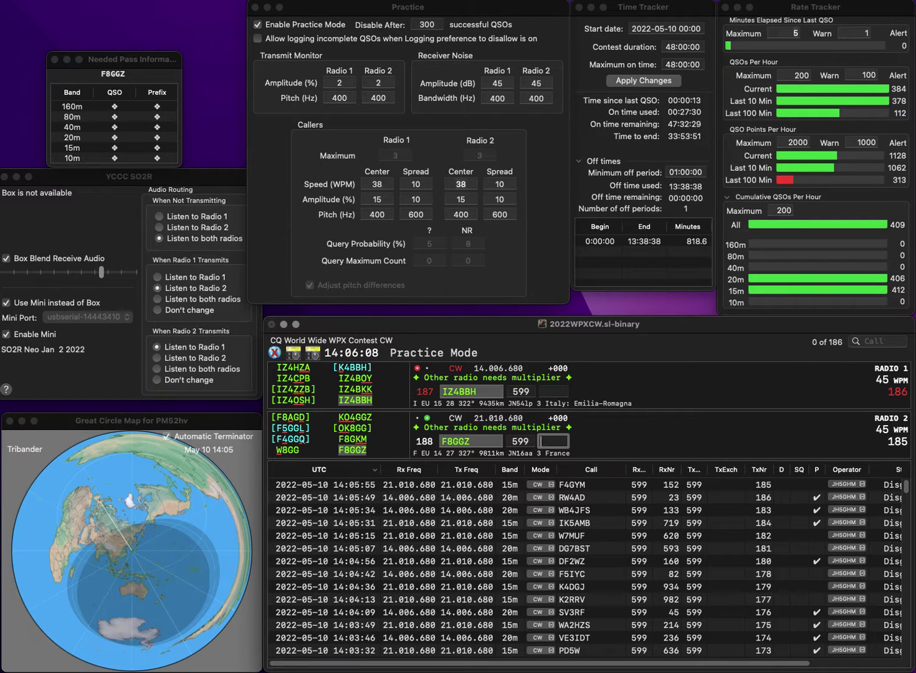
Log F8GGZ with number 890 and IZ4BBH with number 363
text(890)
key(Return)
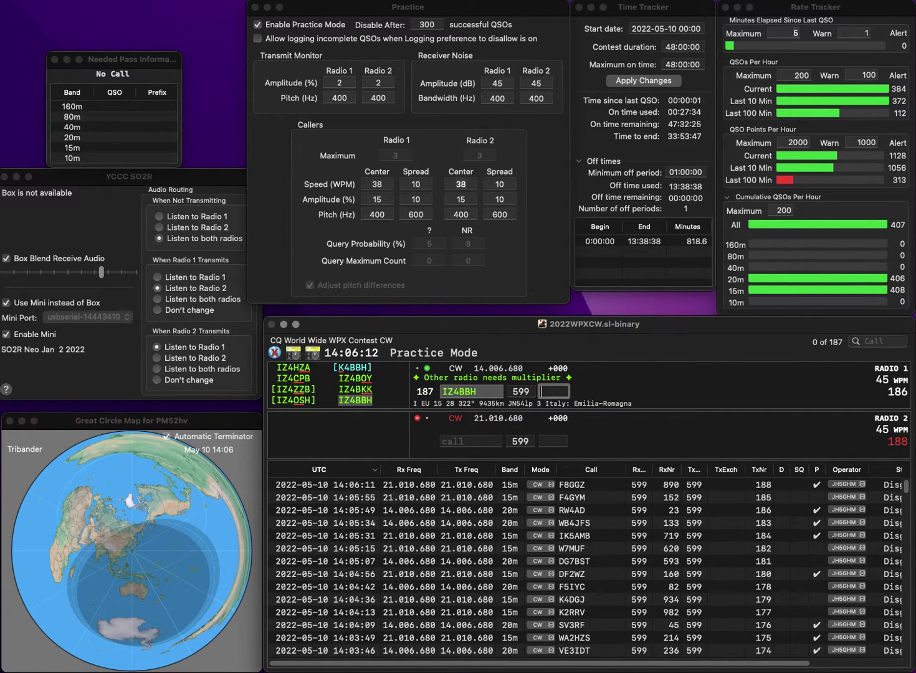
text(363)
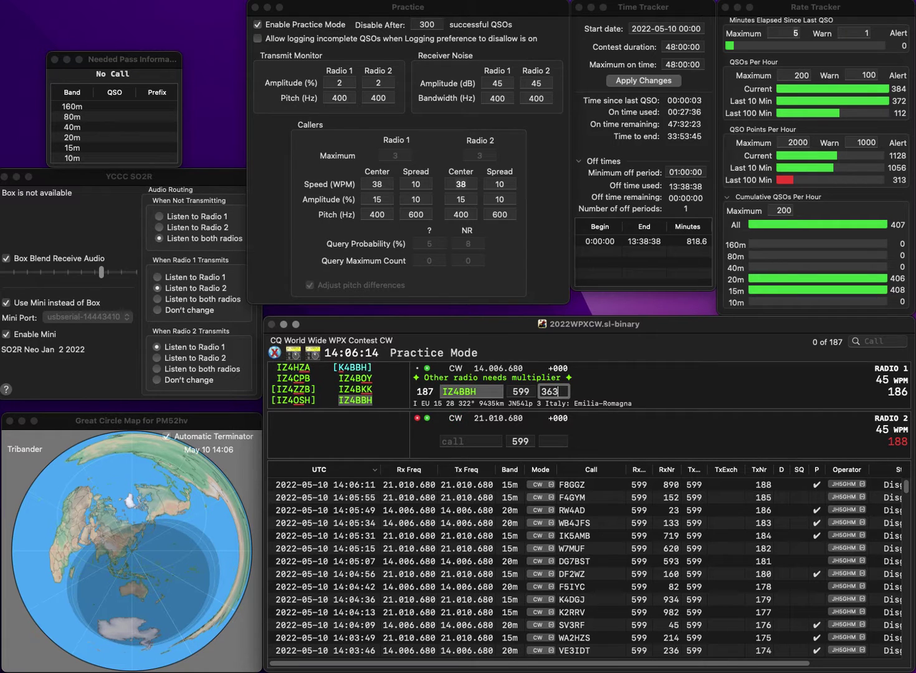
key(Return)
text(JIY)
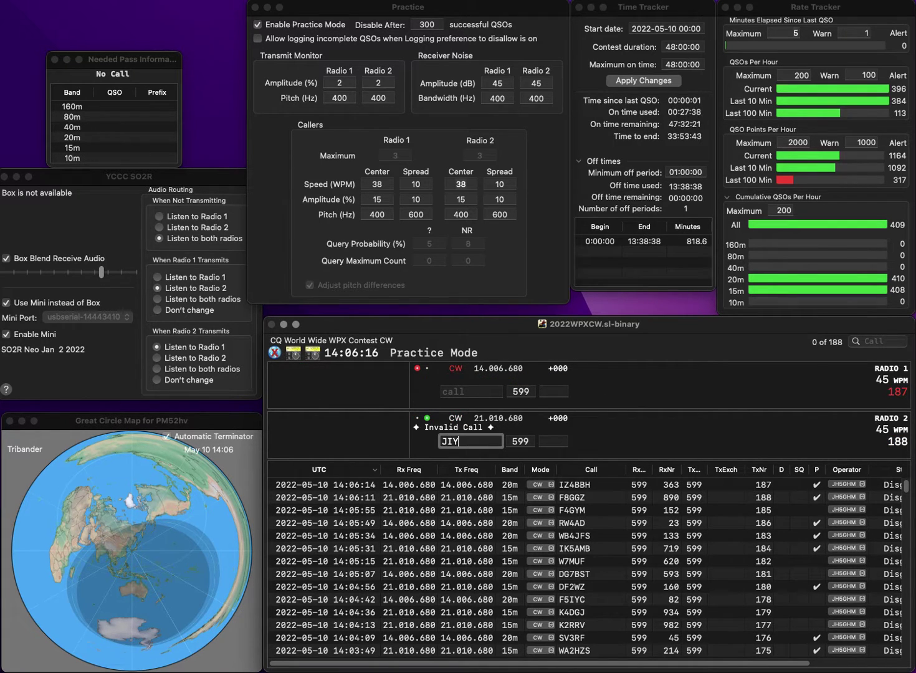
text(N)
key(Return)
text(K2)
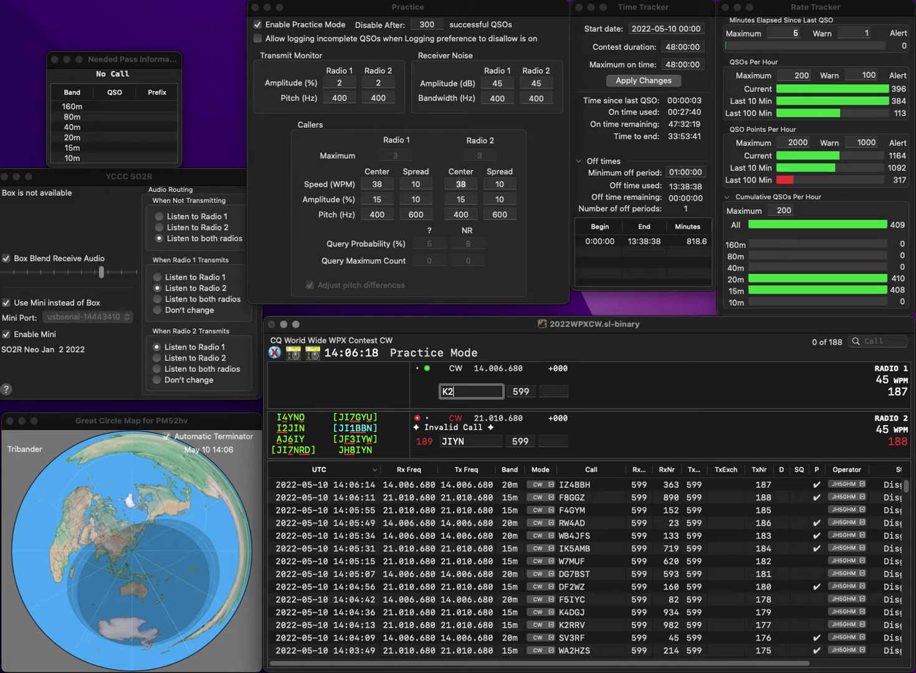
text(U)
key(Return)
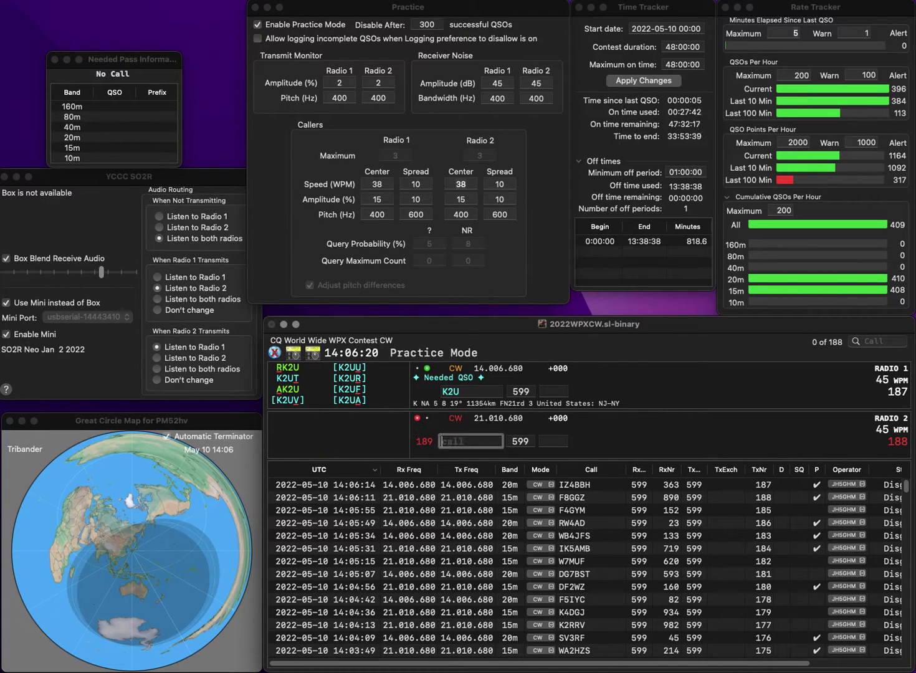
text(JE)
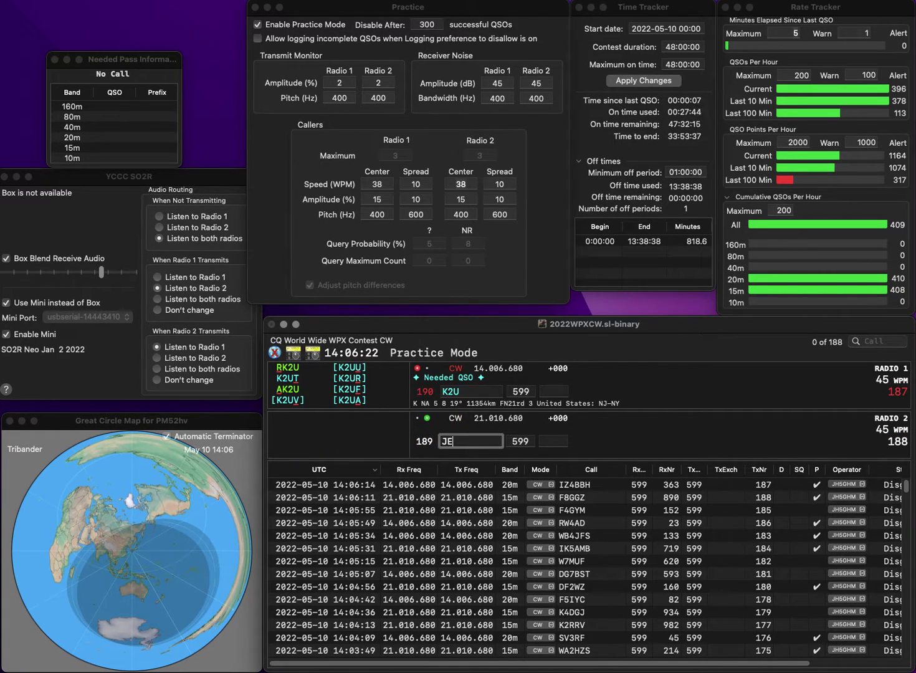
text(1SYN)
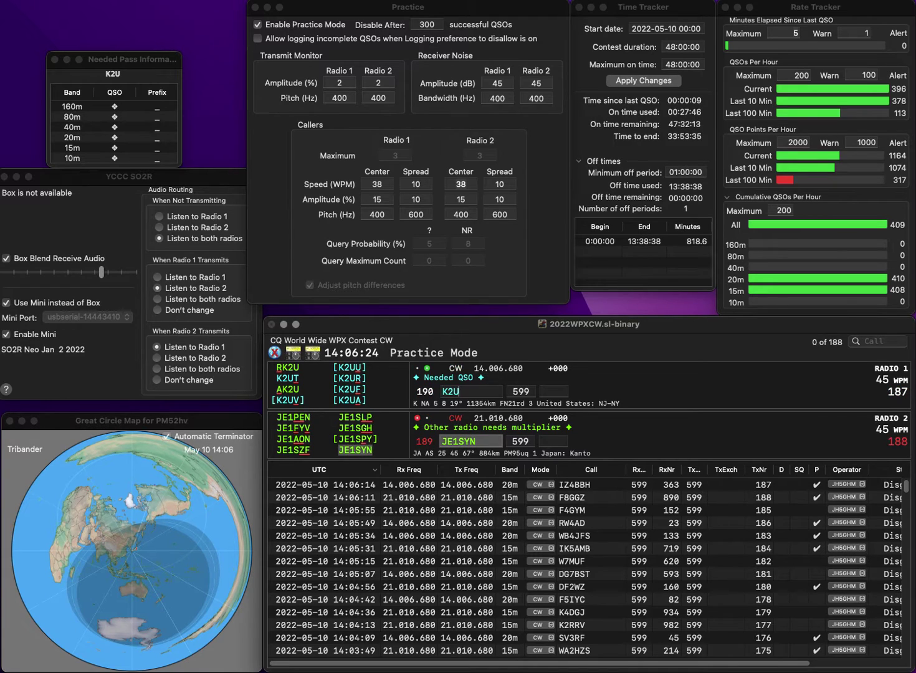
key(Return)
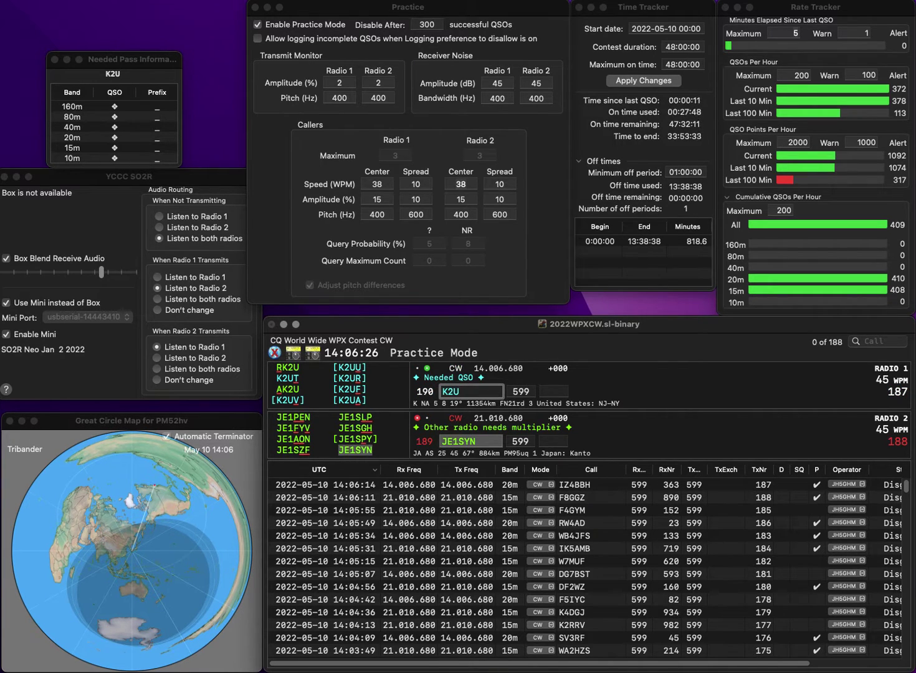
Correct Radio 1's call to K2UV and log JE1SYN with number 956
text(V)
key(Return)
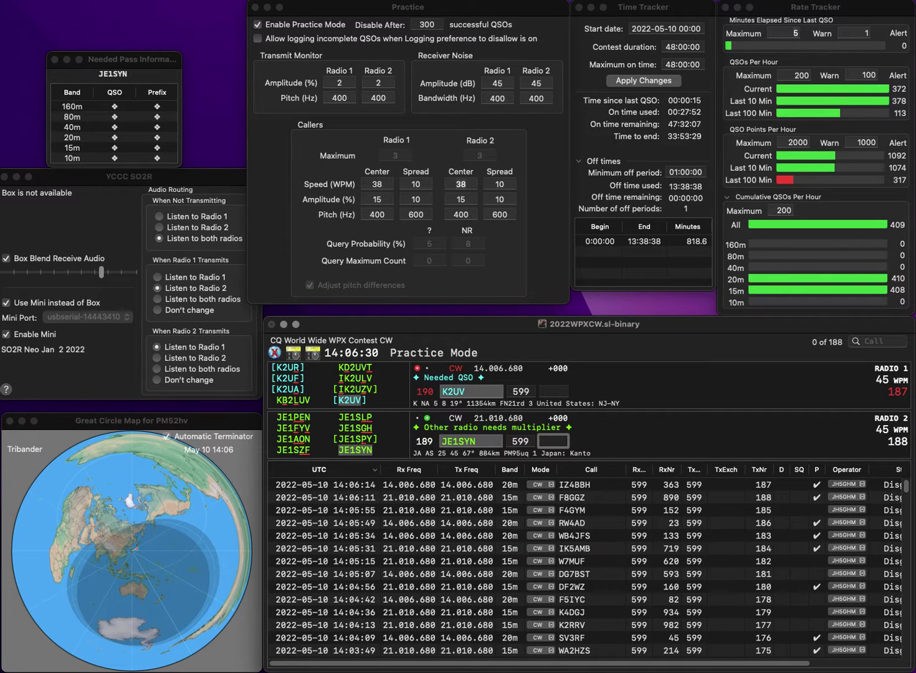
text(956)
key(Return)
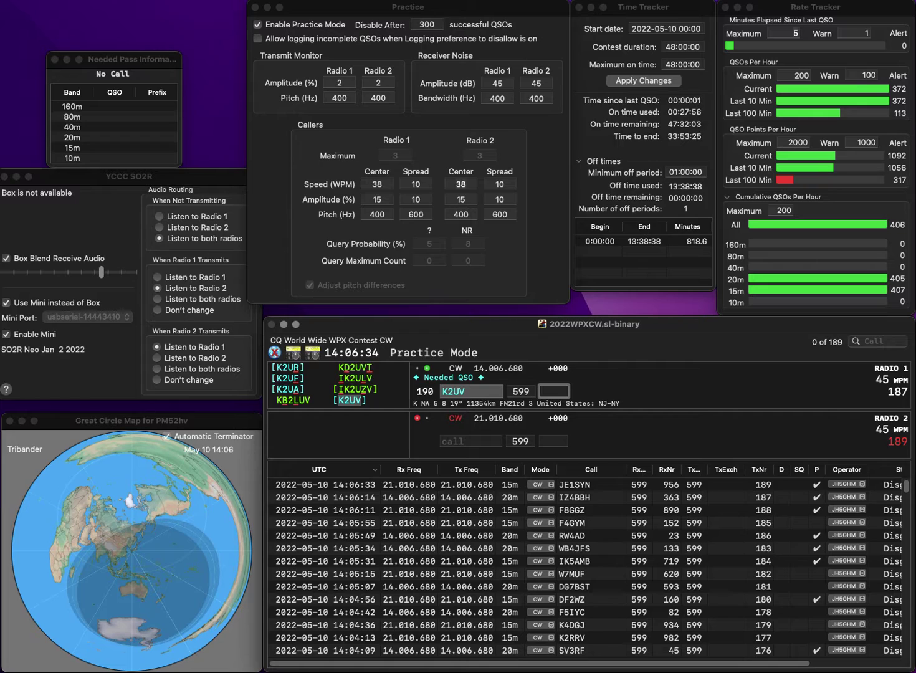
text(2-05-1)
key(Return)
text(NR)
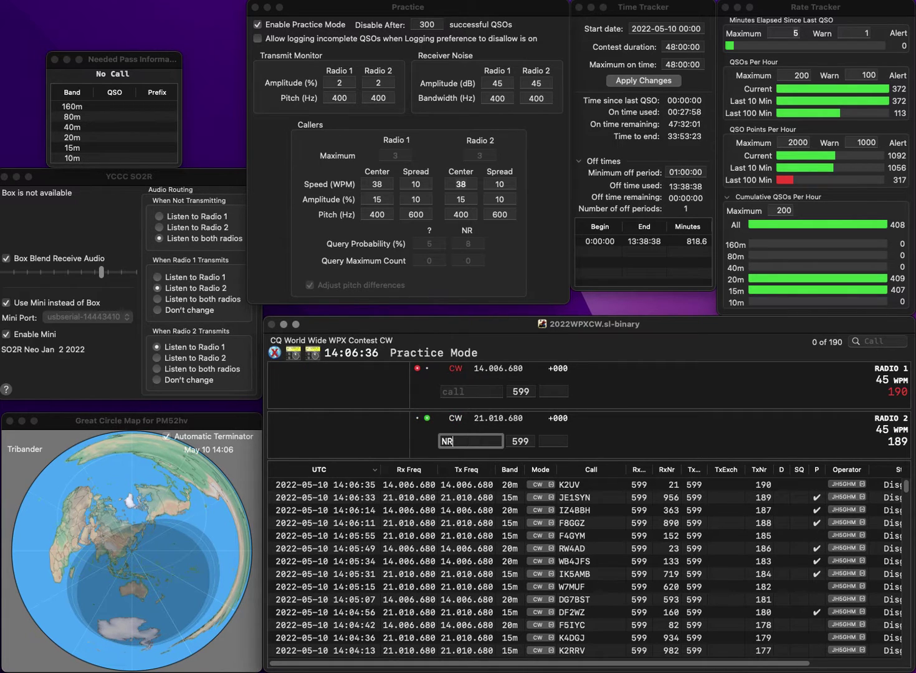
text(5N/6)
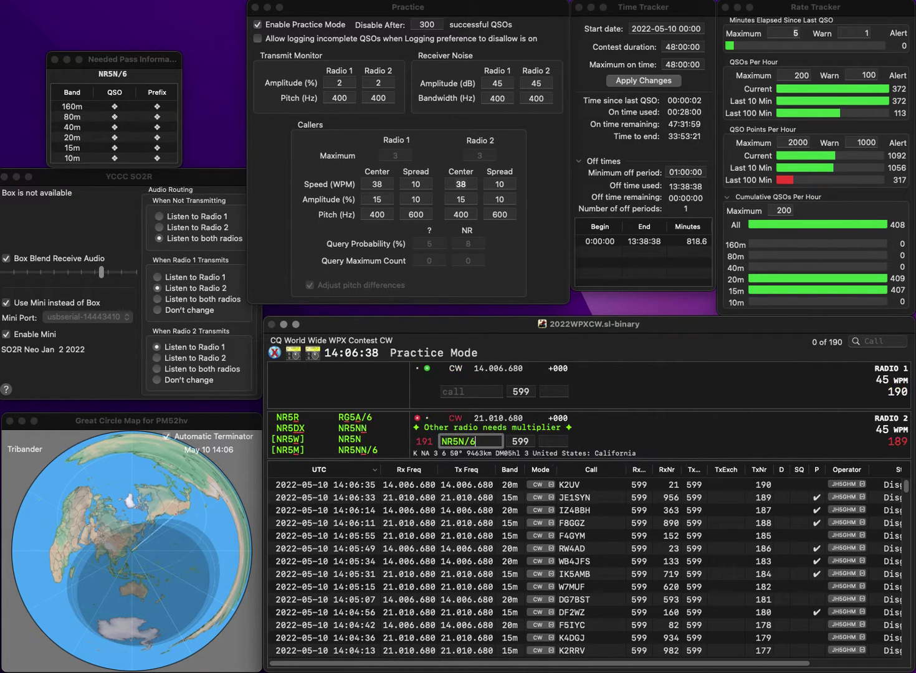
key(Left)
text(N)
key(Return)
text(CPT)
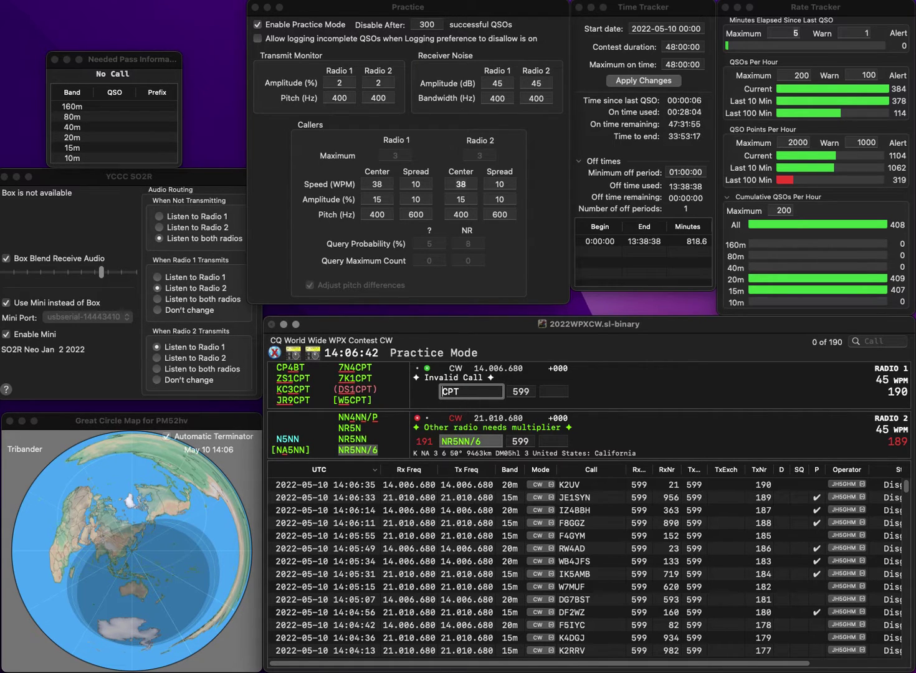
key(Return)
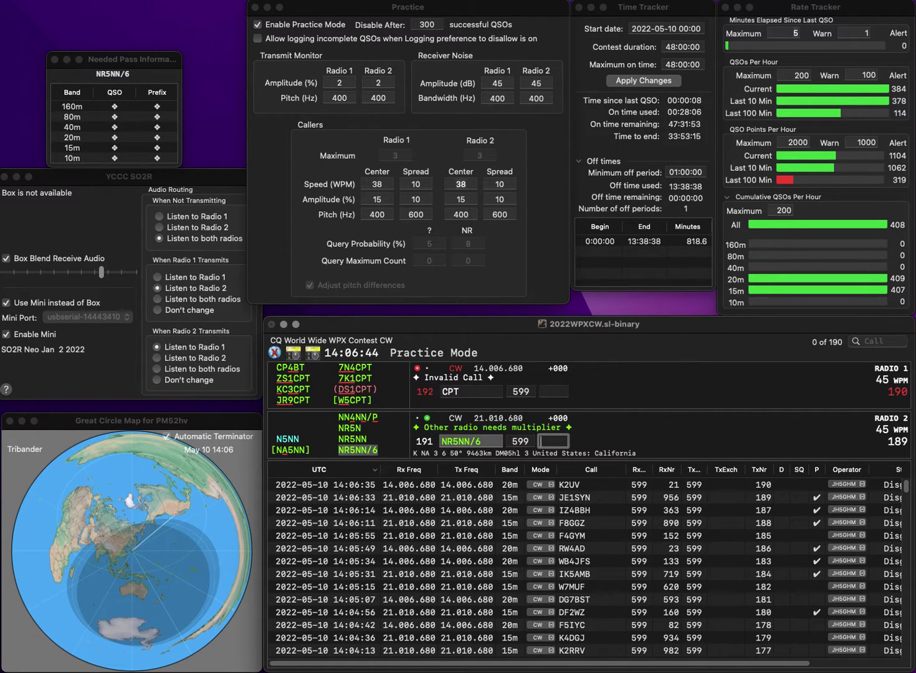
text(187)
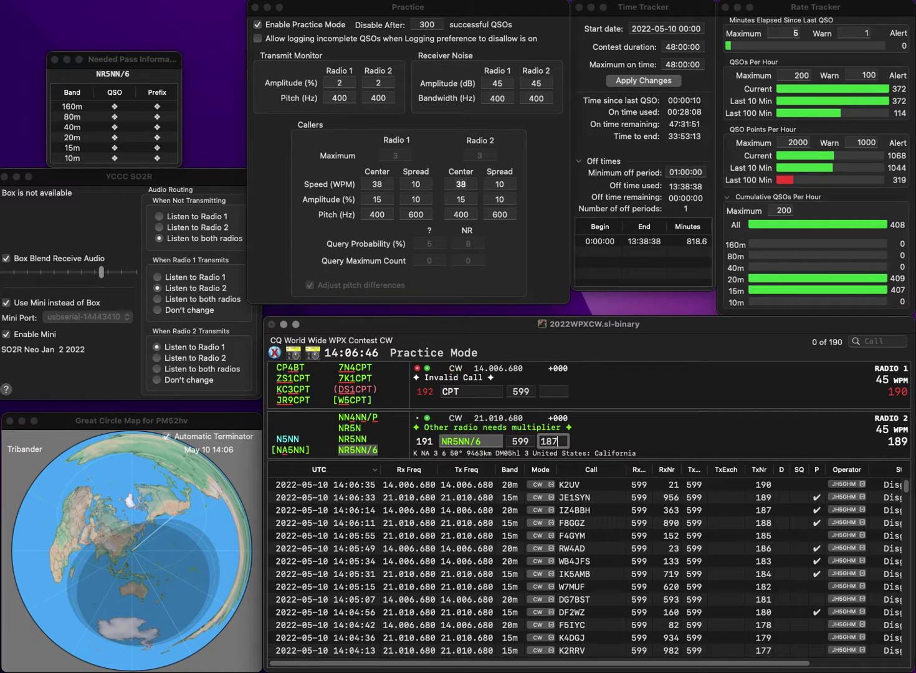
key(Return)
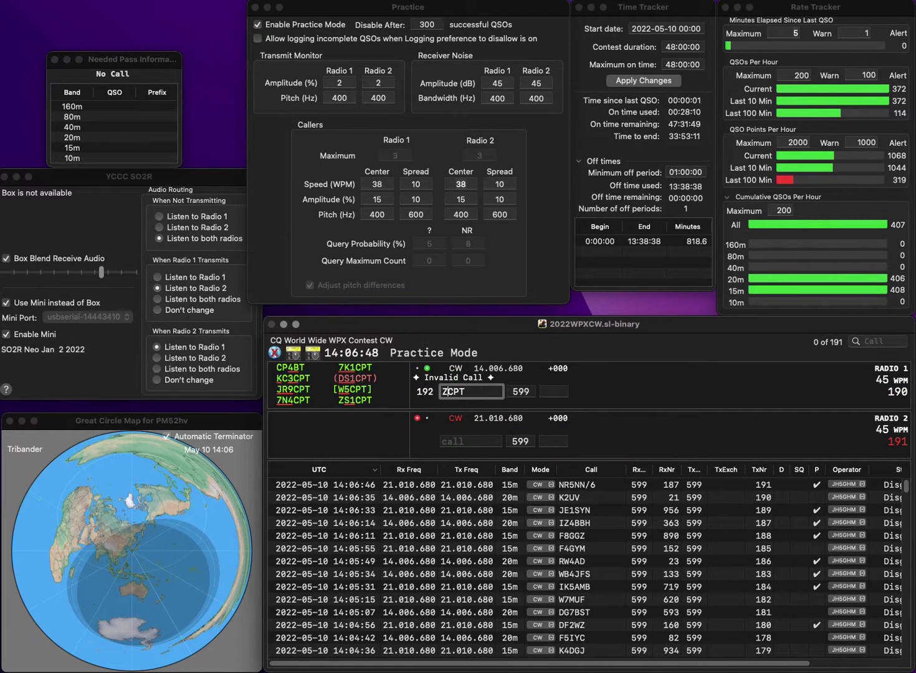
text(ZW)
key(BackSpace)
text(S1)
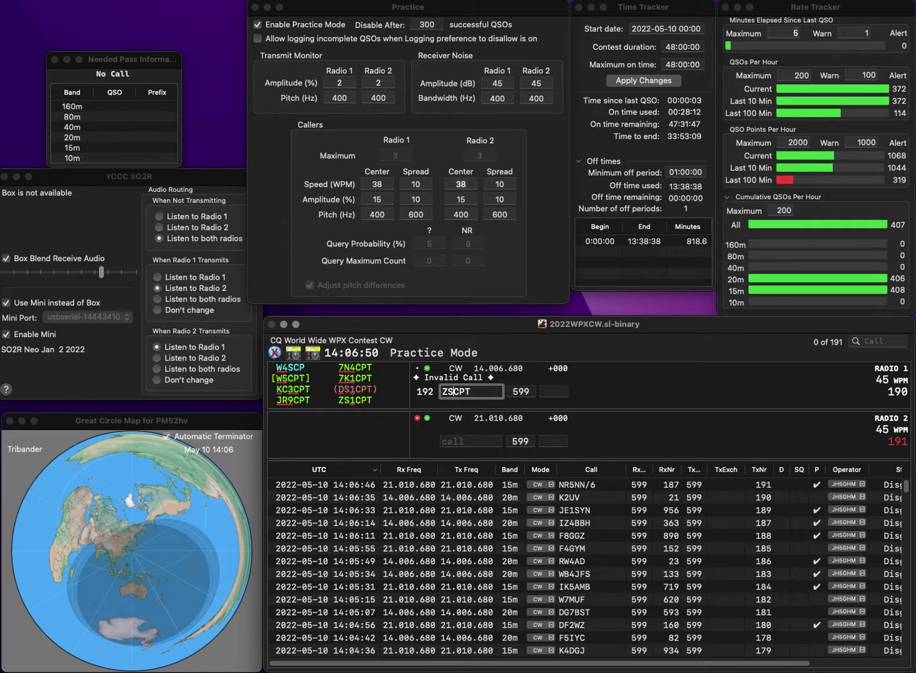
key(Return)
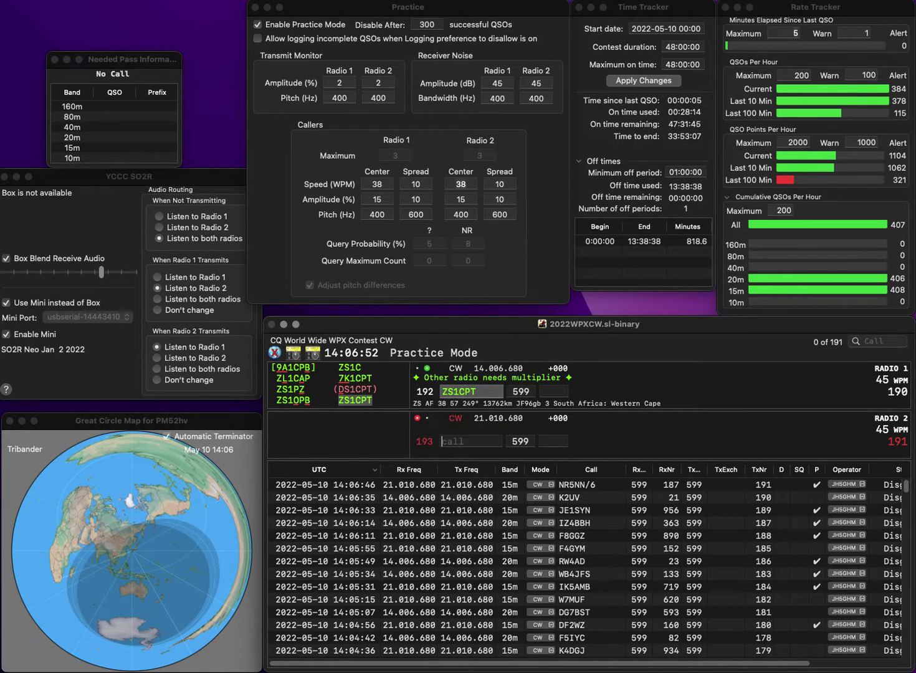
key(grave)
key(Return)
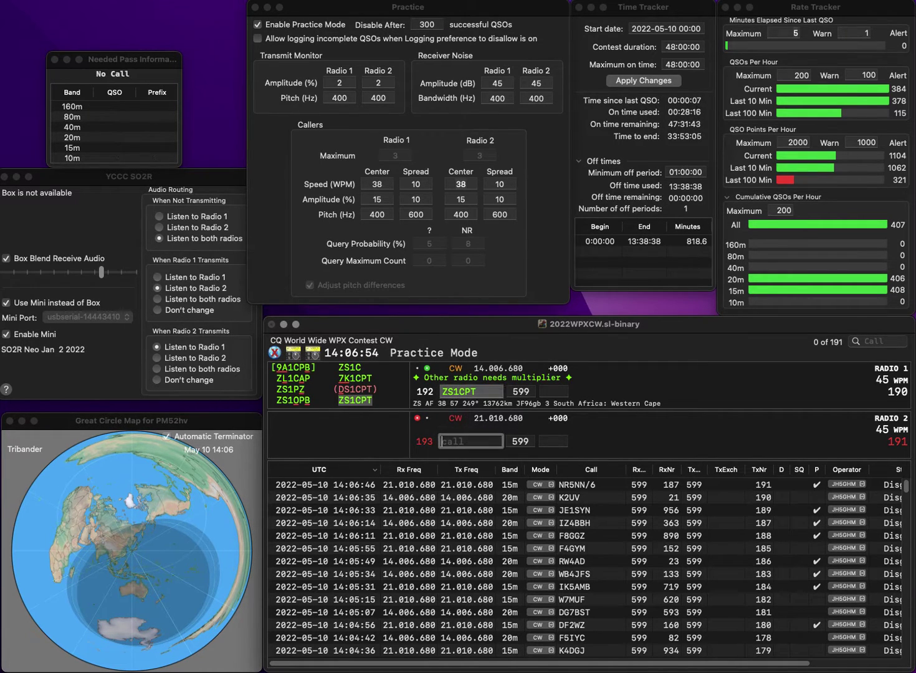
Enter A5ZX on the second radio and log ZS1CPT with exchange 744
text(A)
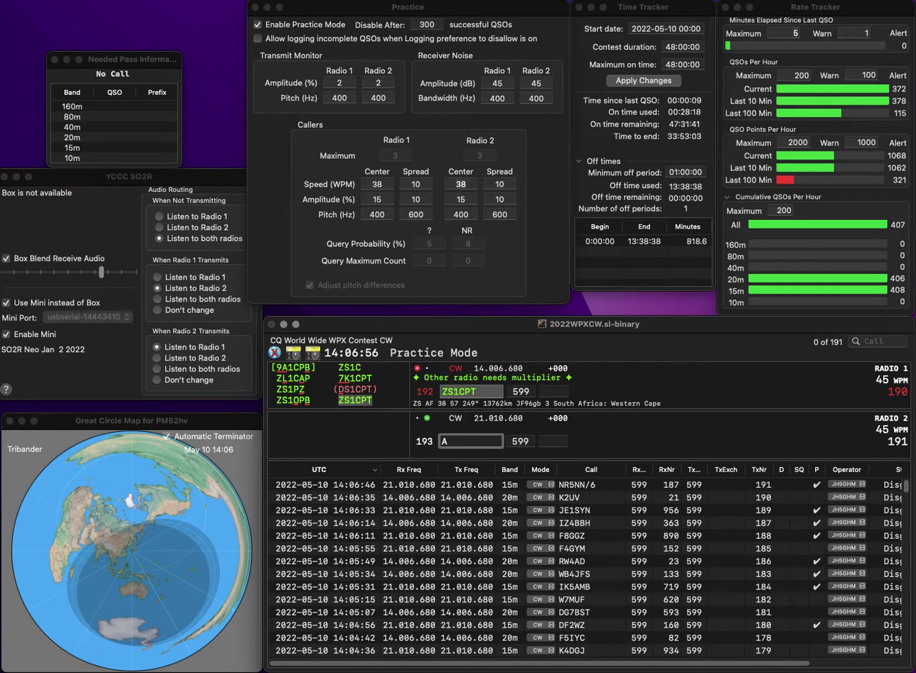
text(5ZX)
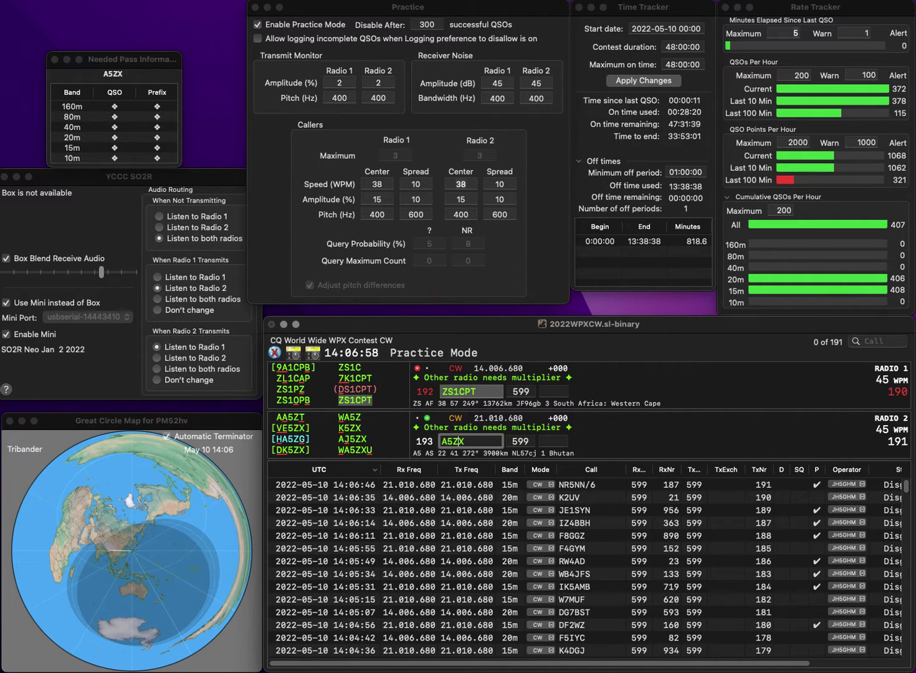
key(Return)
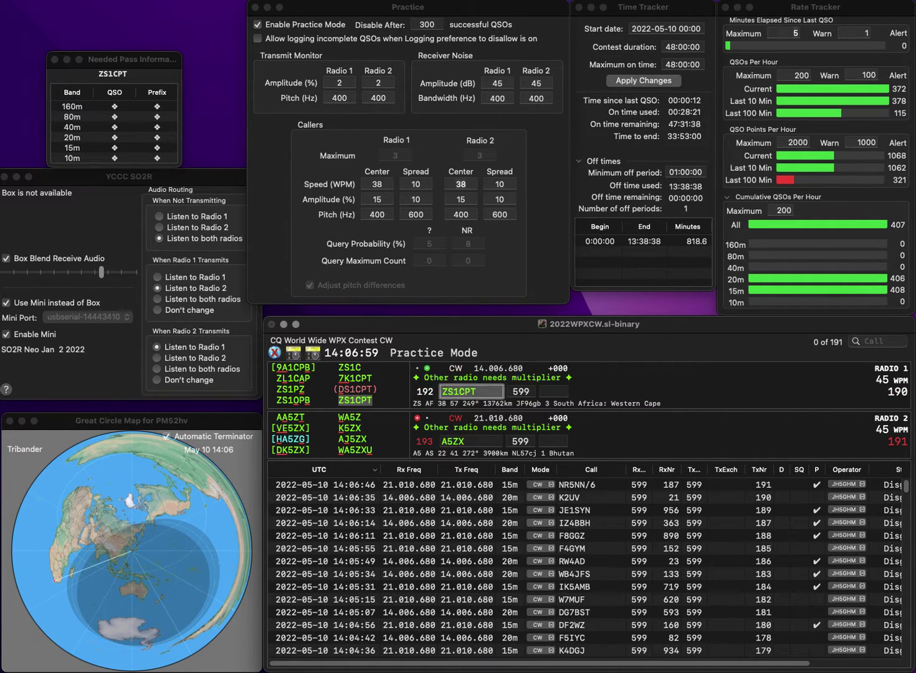
text(74)
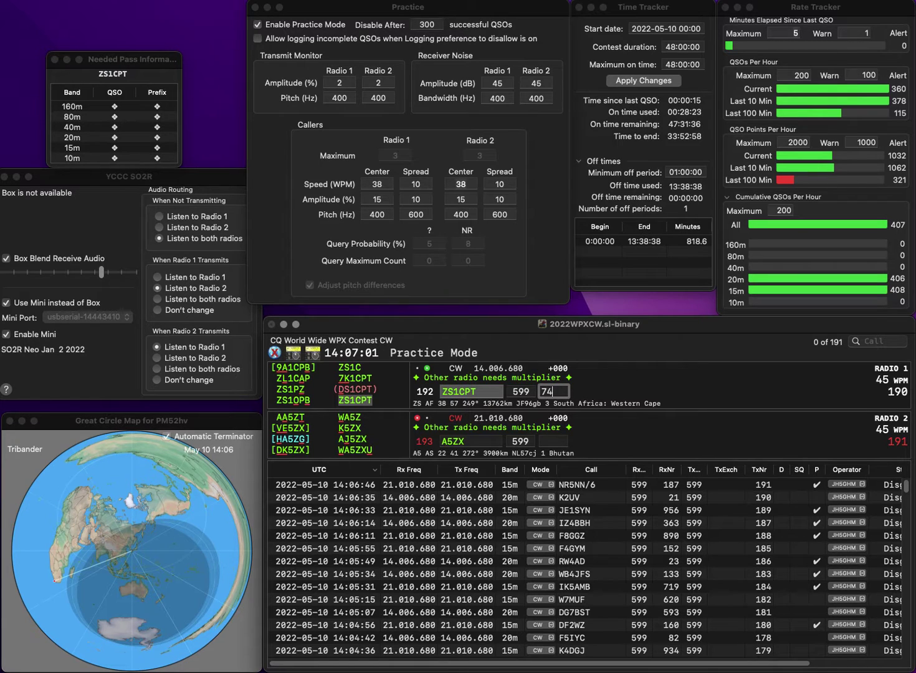
text(4)
key(Return)
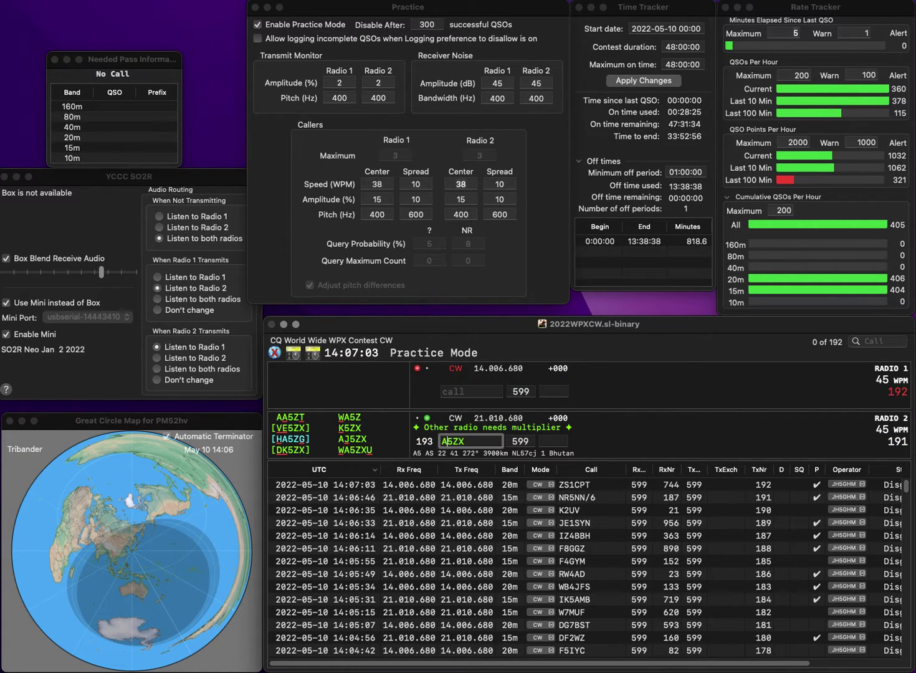
text(J)
key(Return)
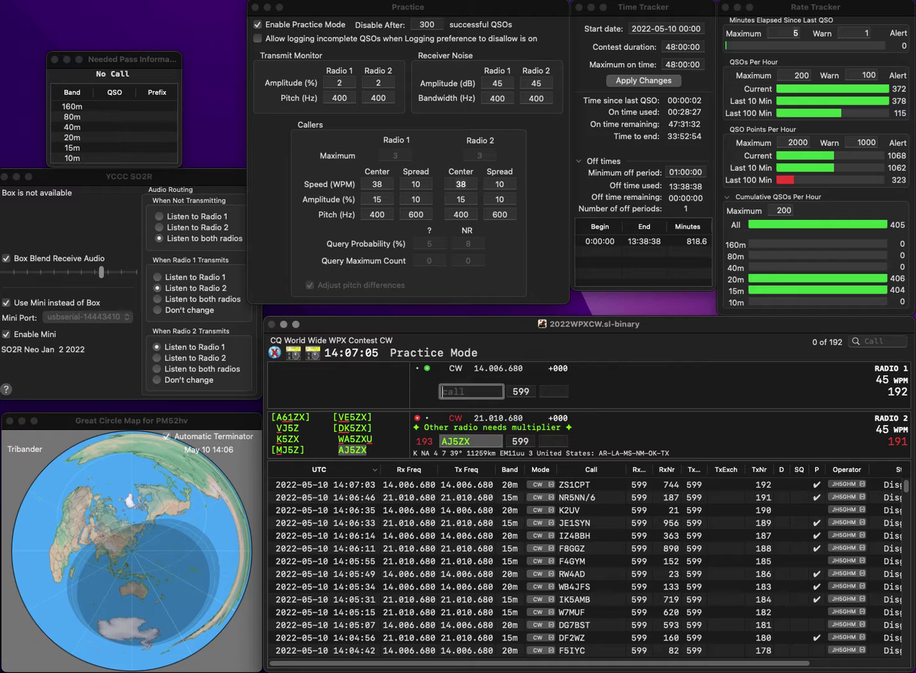
text(40N)
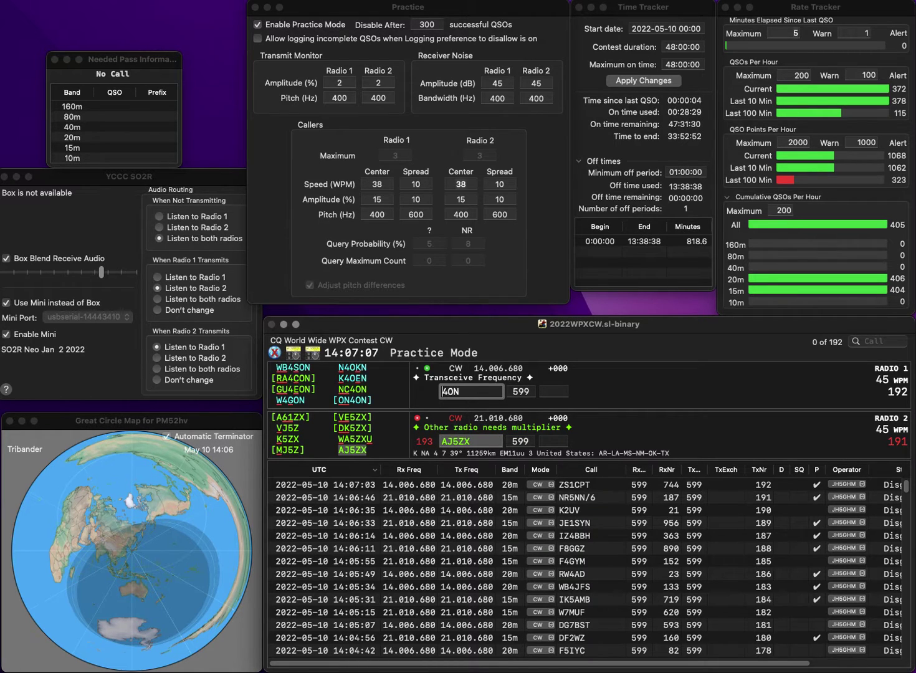
key(Return)
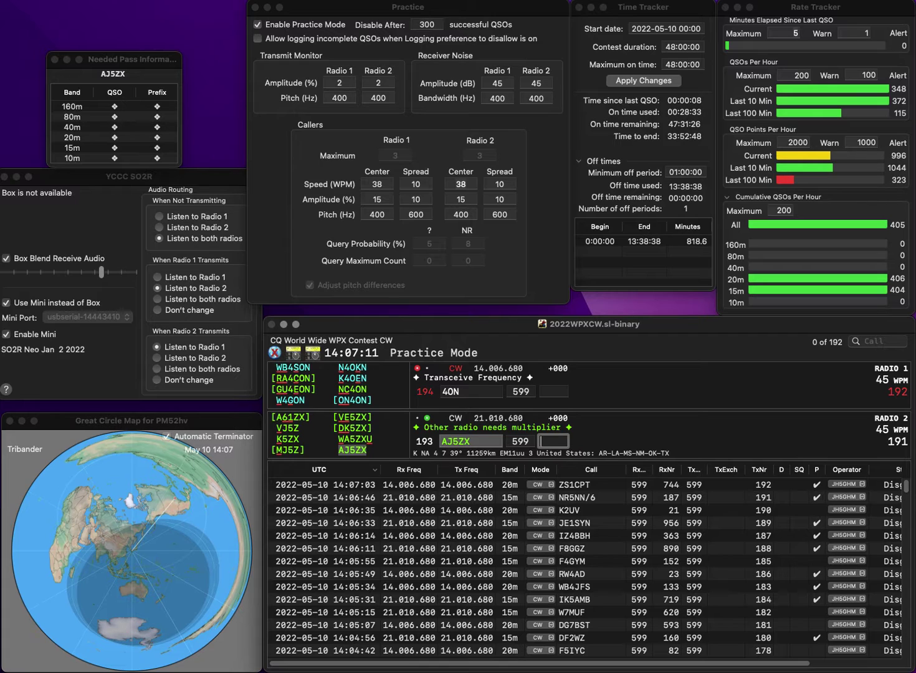
text(808)
key(Return)
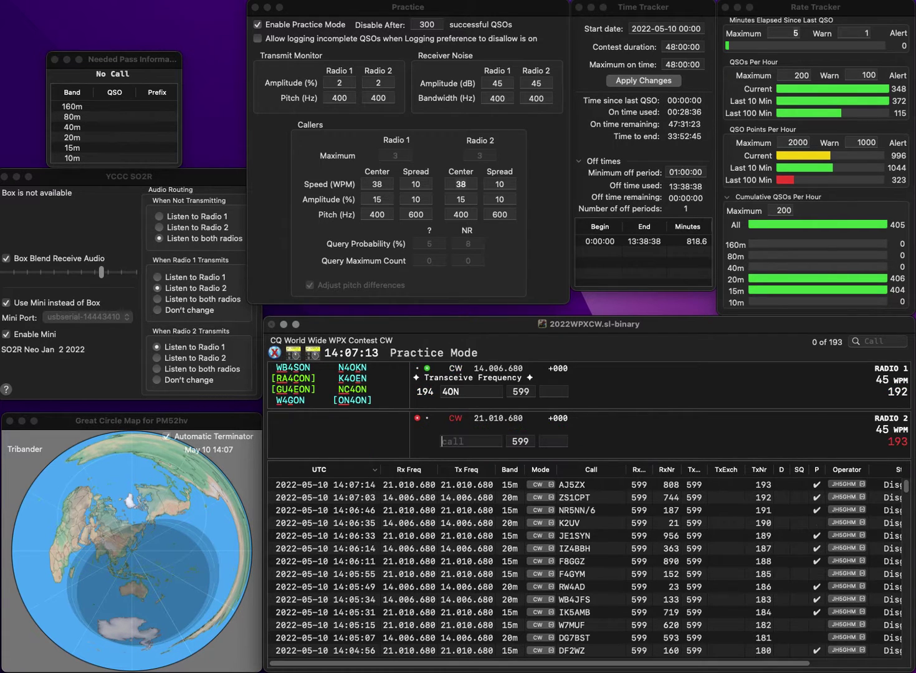
Complete NC4ON, start GW4 on the second radio, and log NC4ON with exchange 989
text(N)
text(C)
key(Return)
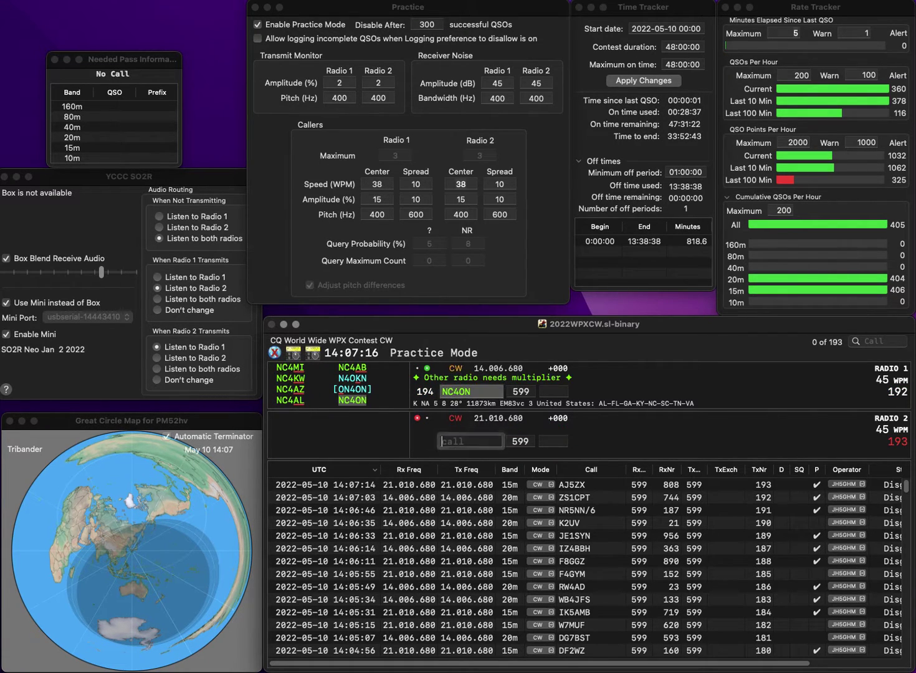
text(GW)
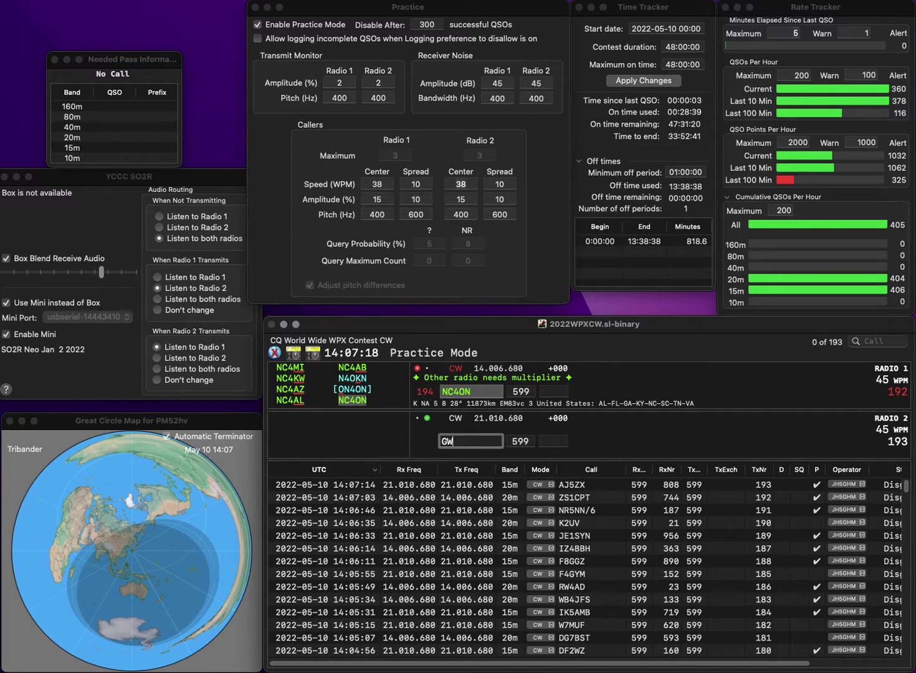
text(4)
key(Return)
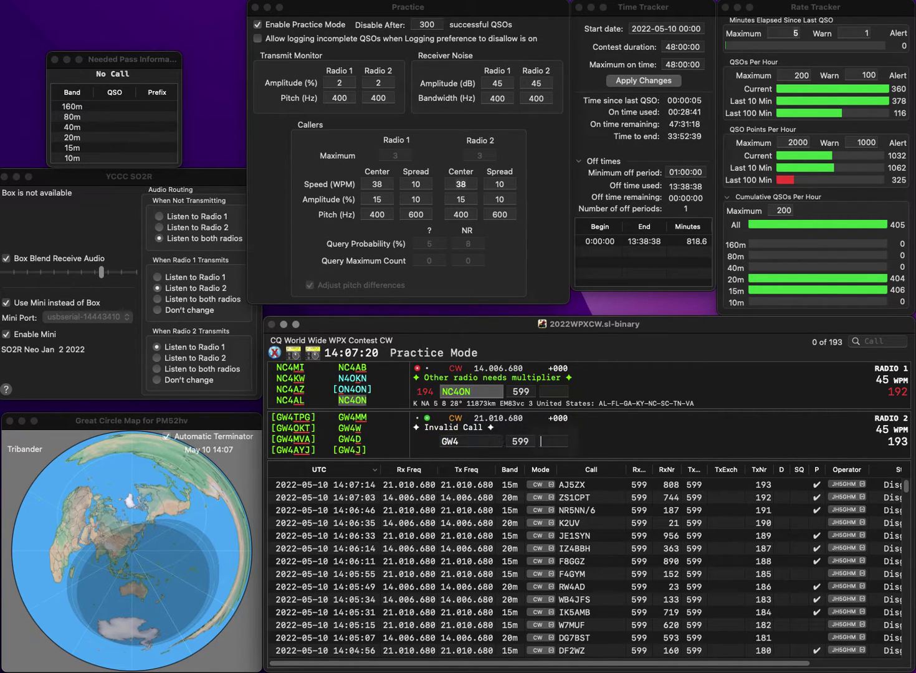
key(Tab)
key(space)
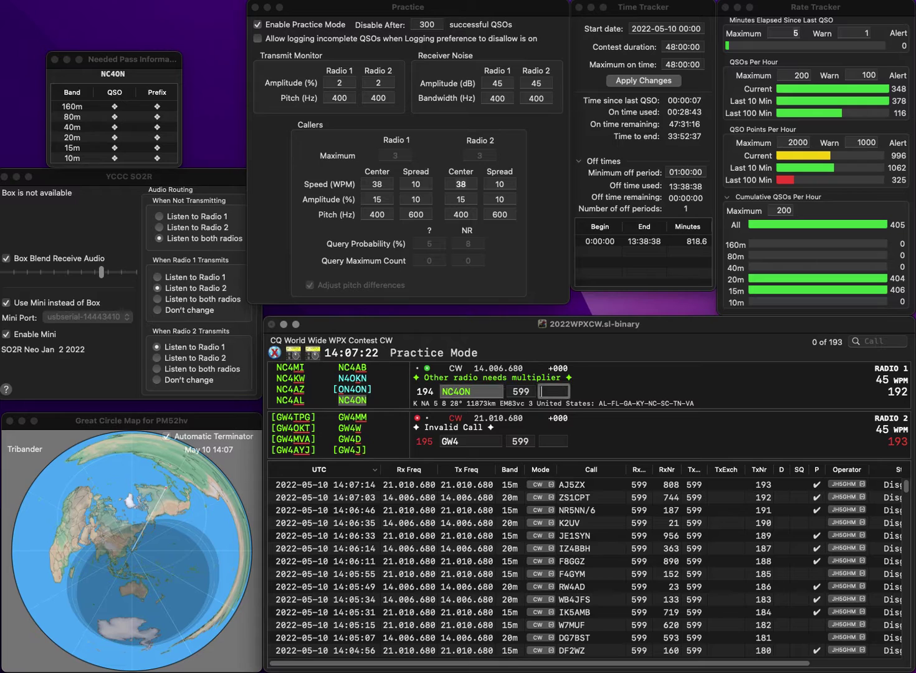
text(989)
key(Return)
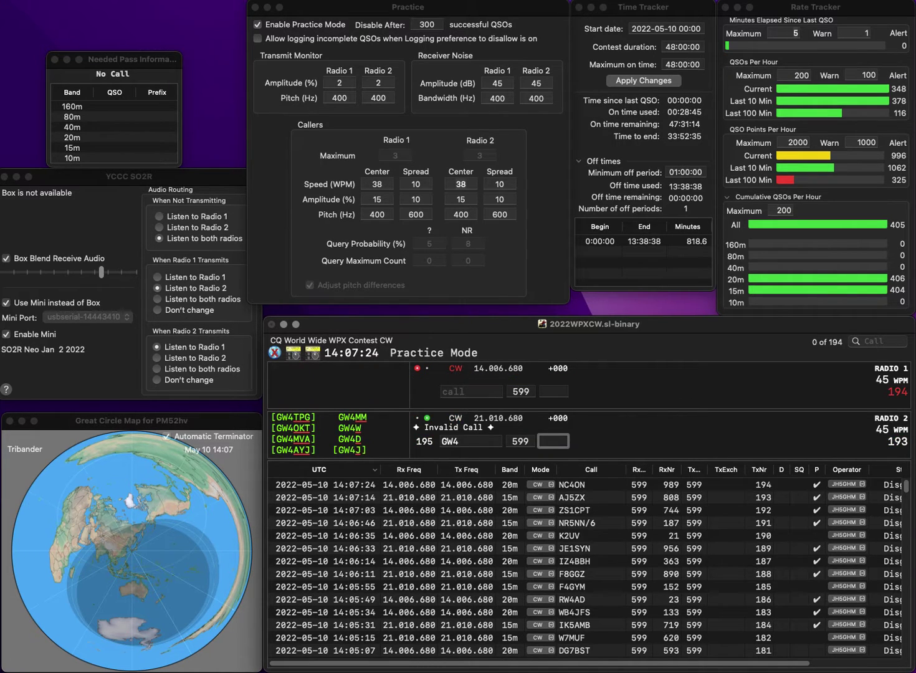
text(TSG)
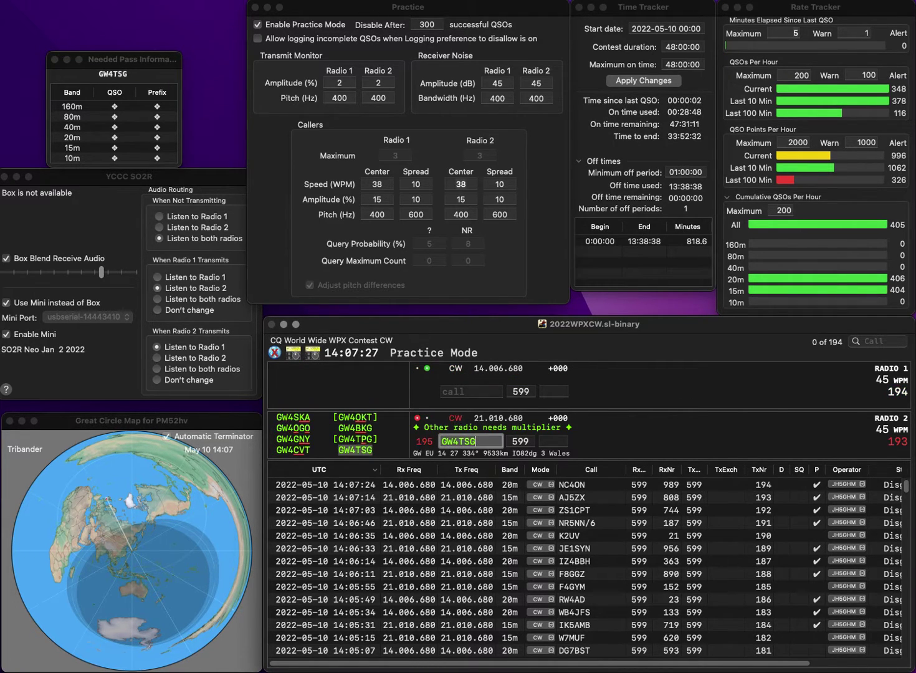
key(Return)
text(VE4)
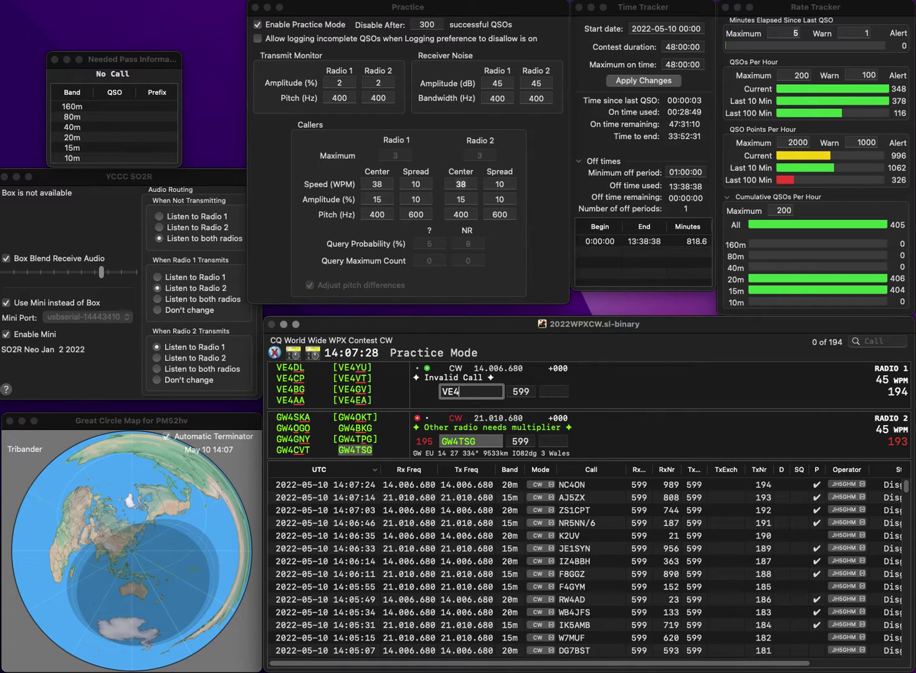
text(ZIL)
key(Return)
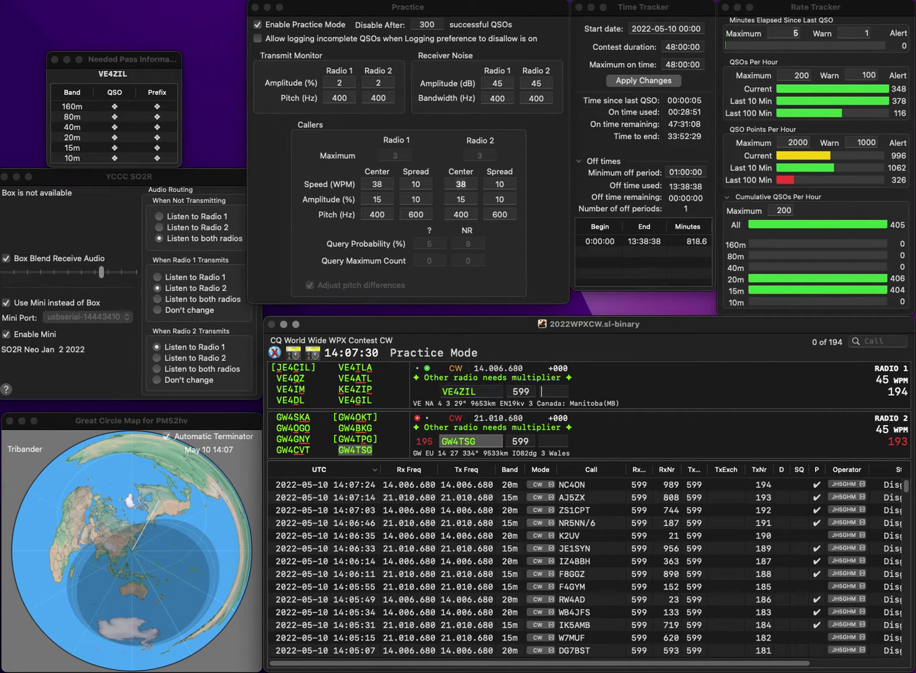
key(Tab)
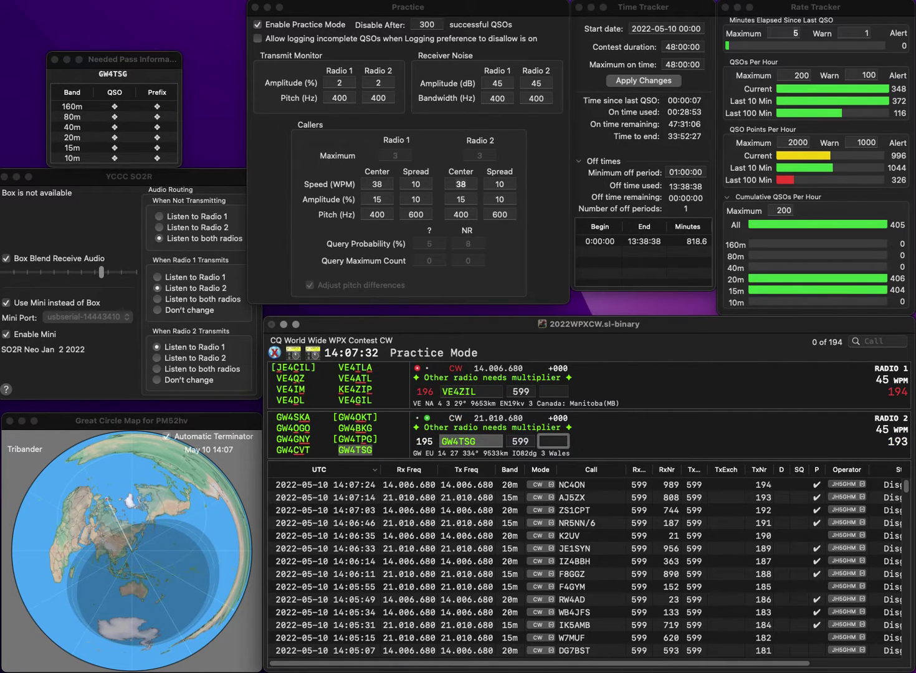
text(65)
key(Return)
key(Tab)
key(Left)
key(Left)
key(BackSpace)
text(G)
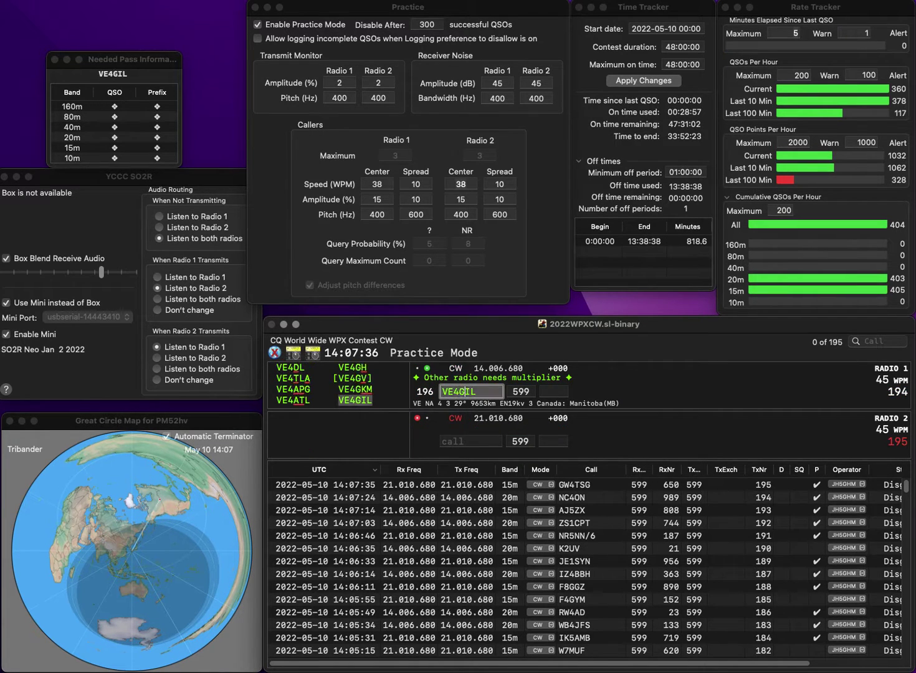
key(Return)
text(K)
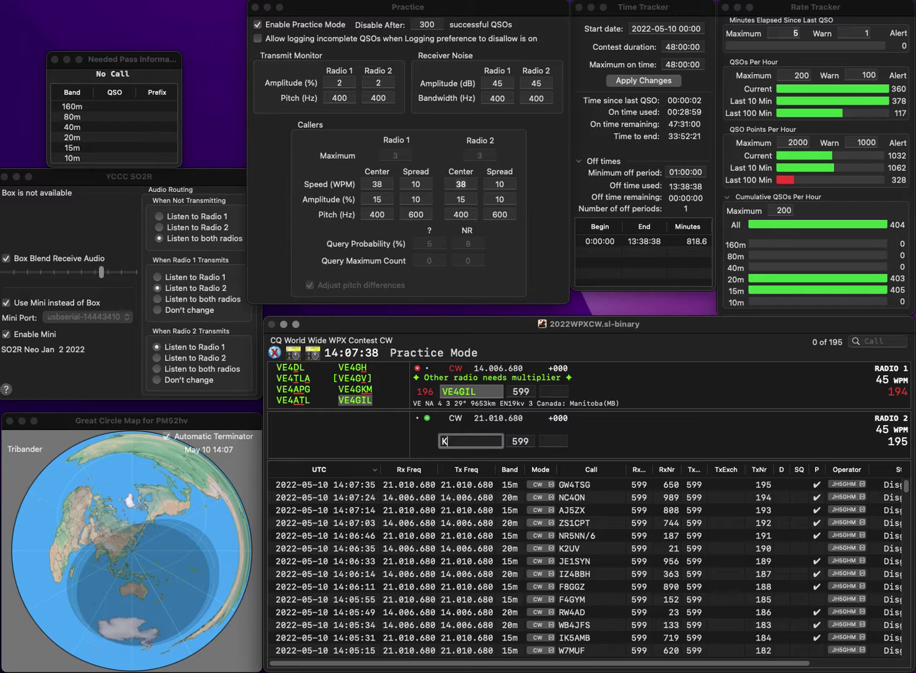
text(N0S)
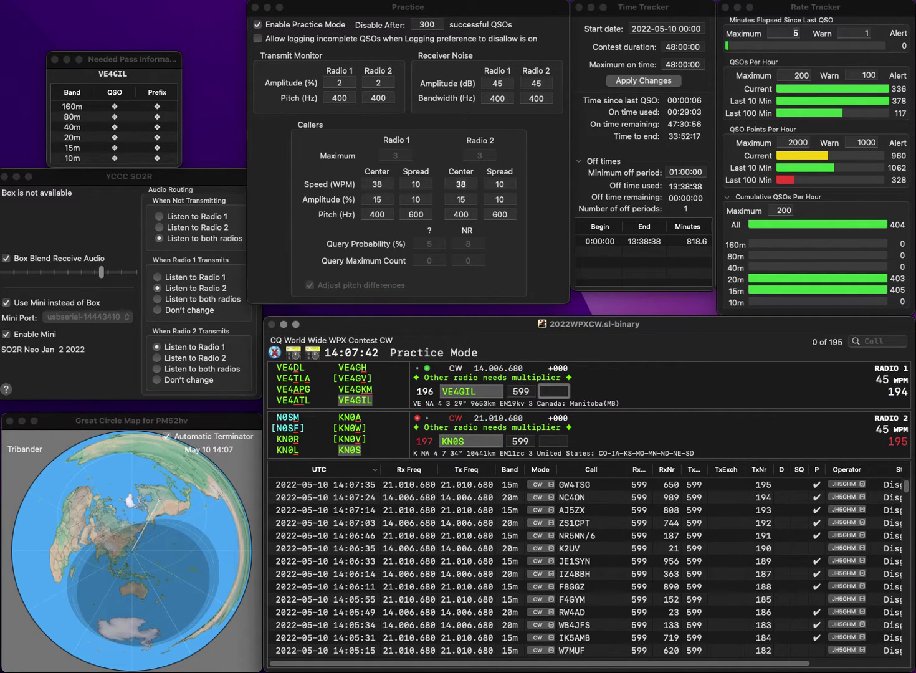
text(26)
key(Return)
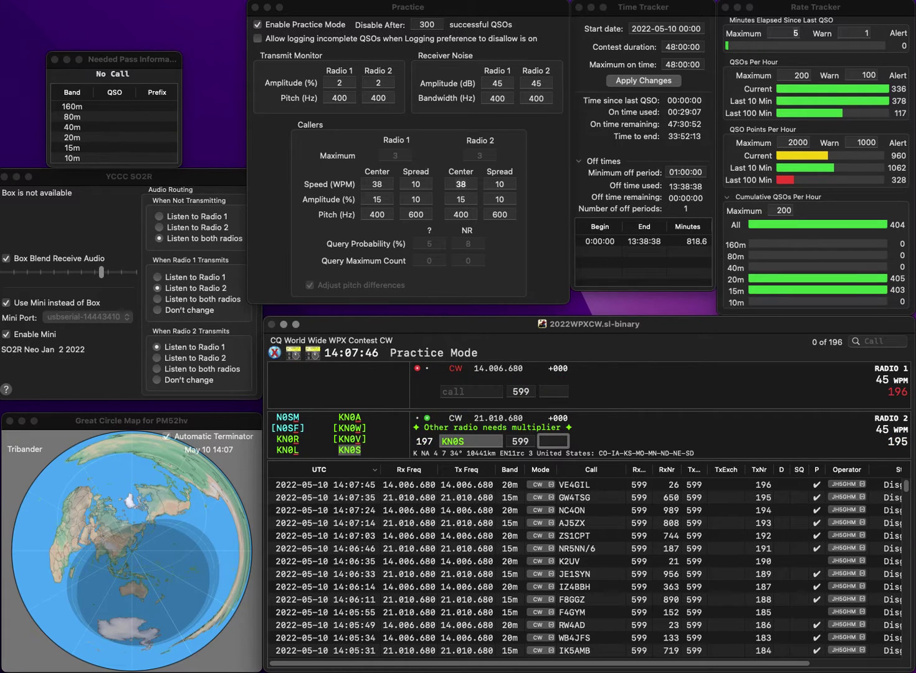
text(81)
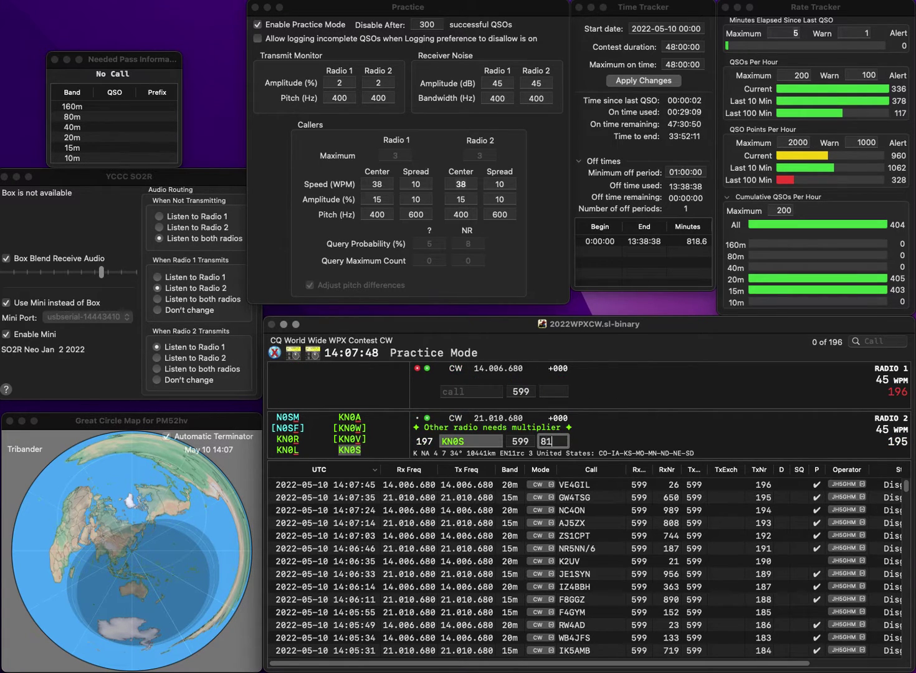
text(0)
key(Return)
text(7C)
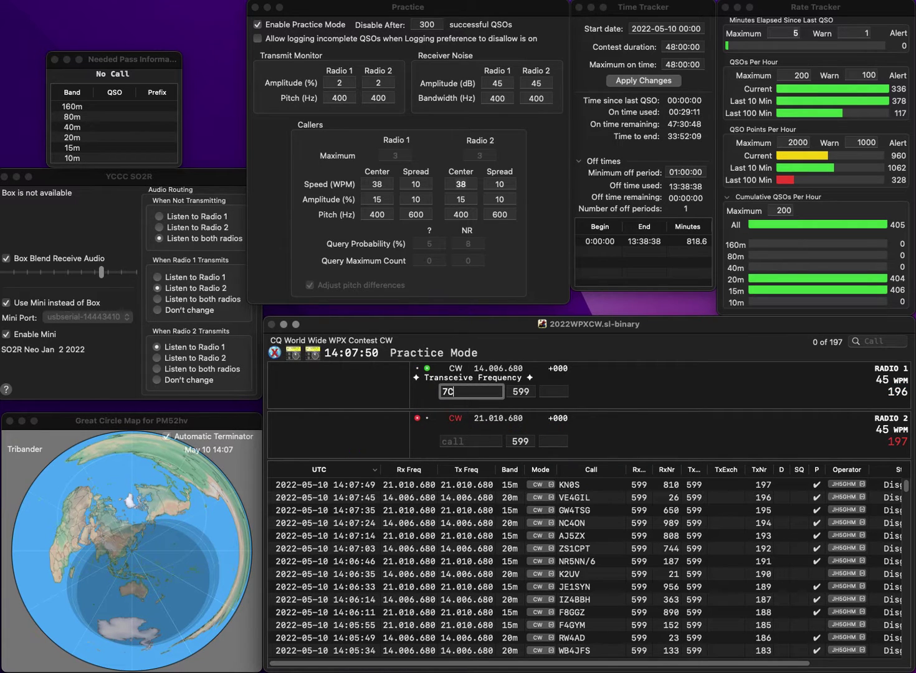
text(BY)
key(Home)
text(K)
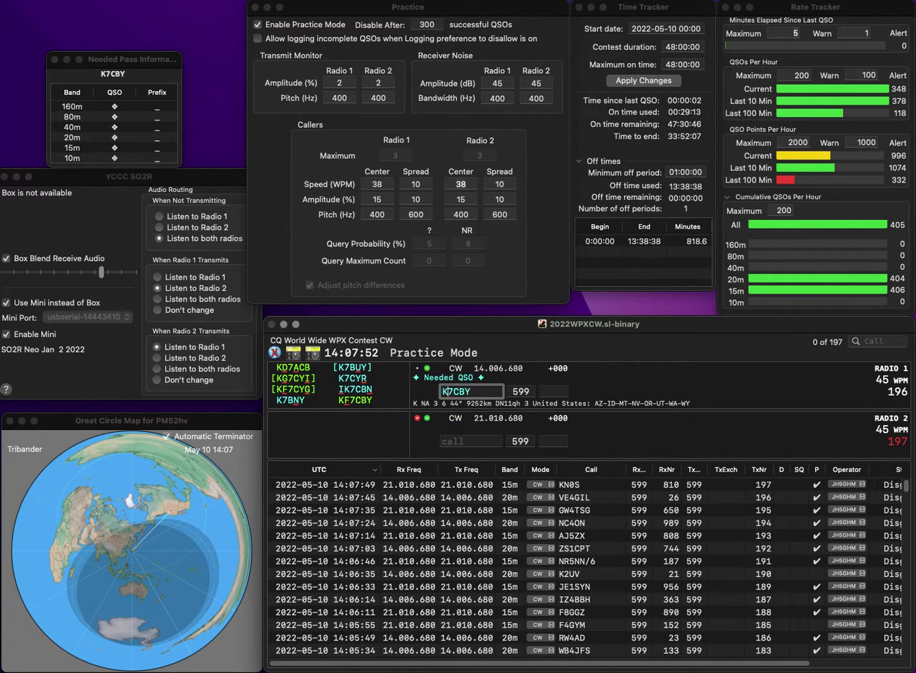
text(F)
key(Return)
text(L2OES)
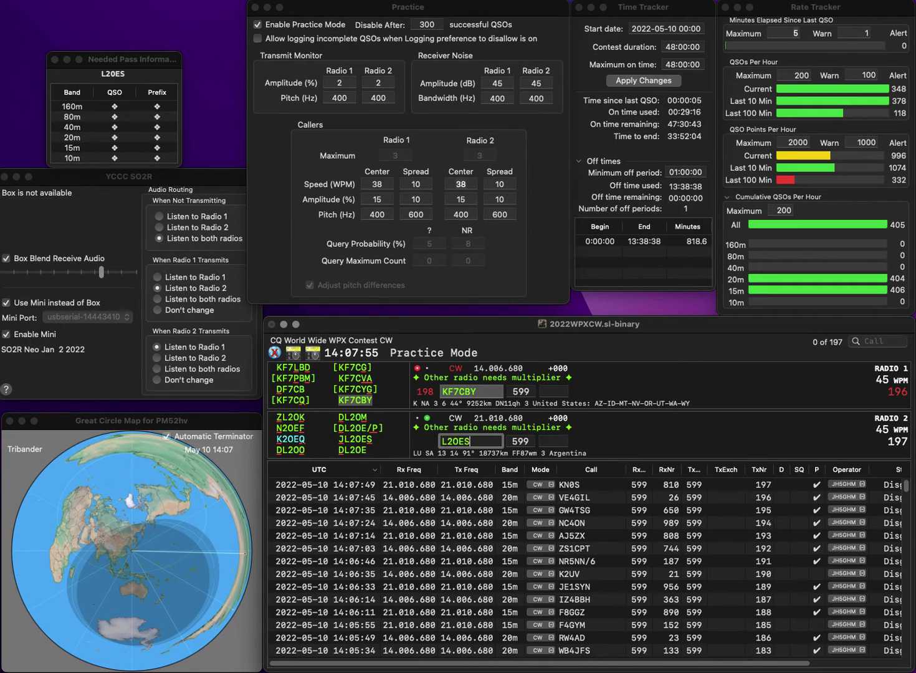
key(Home)
text(J)
key(Return)
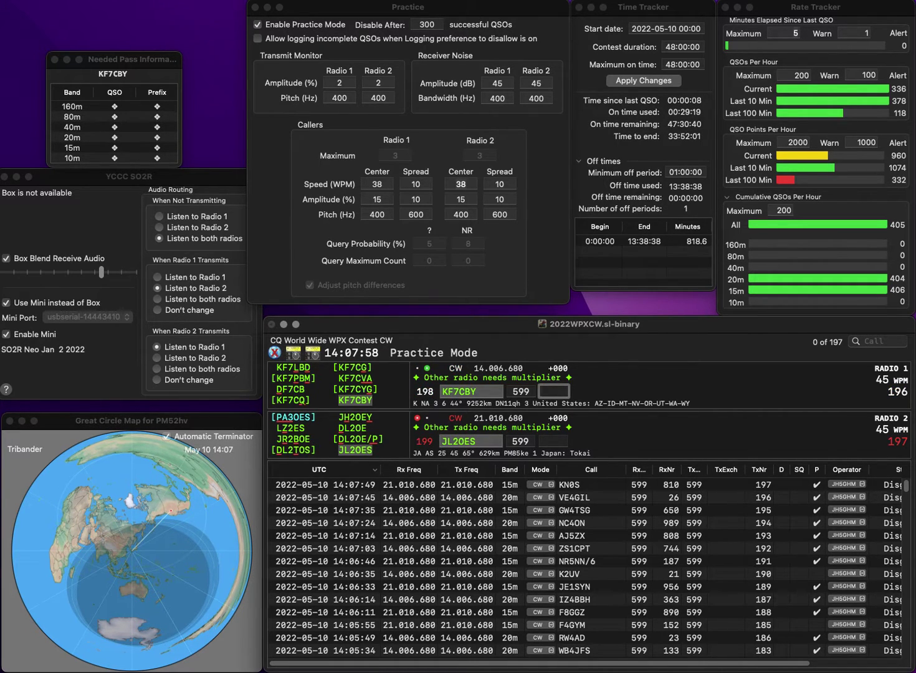
text(530)
key(Return)
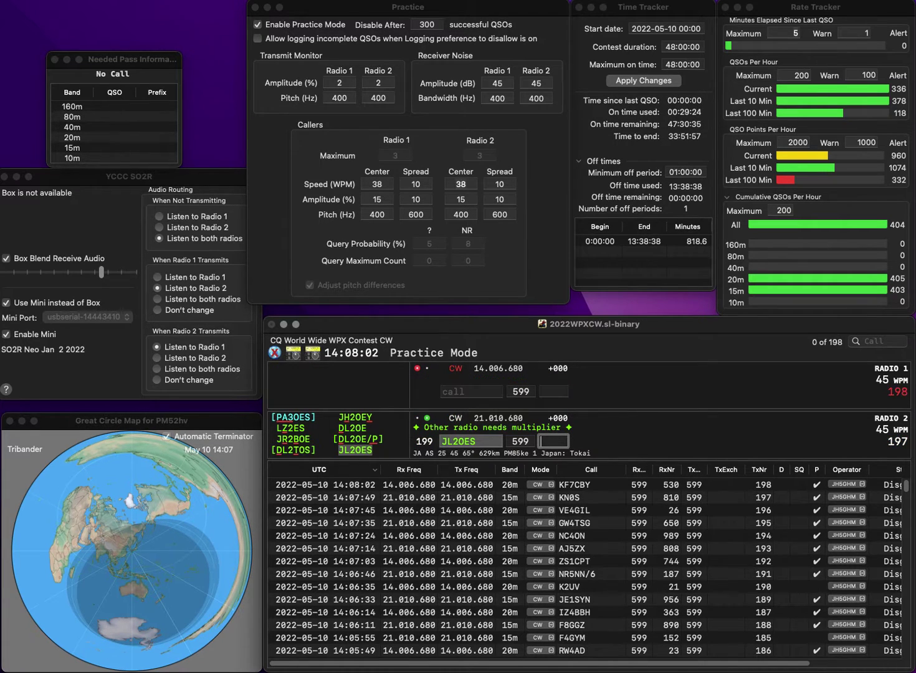
text(441)
key(Return)
text(W5)
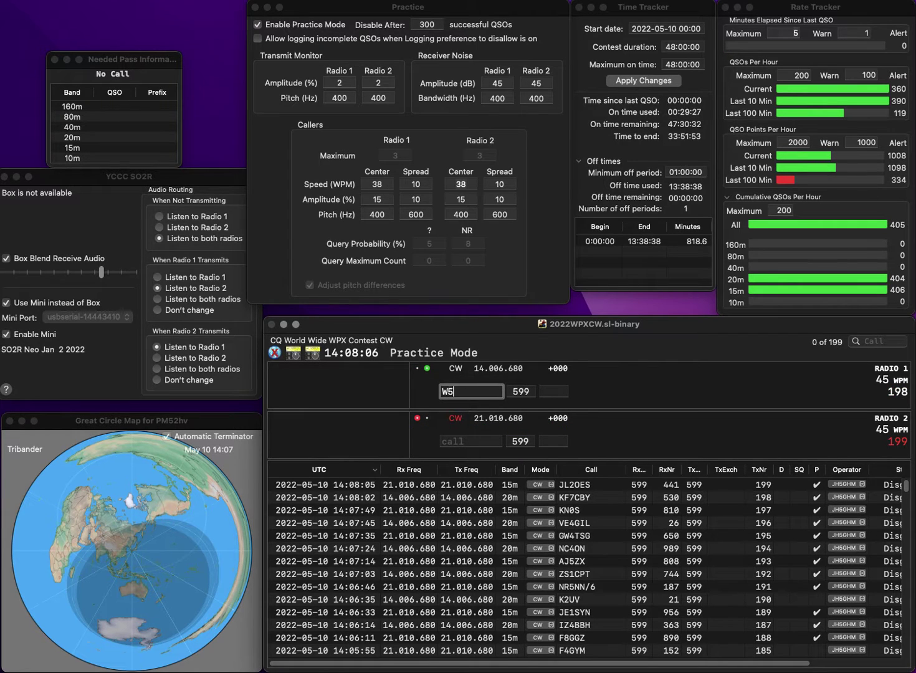
text(XX)
key(Return)
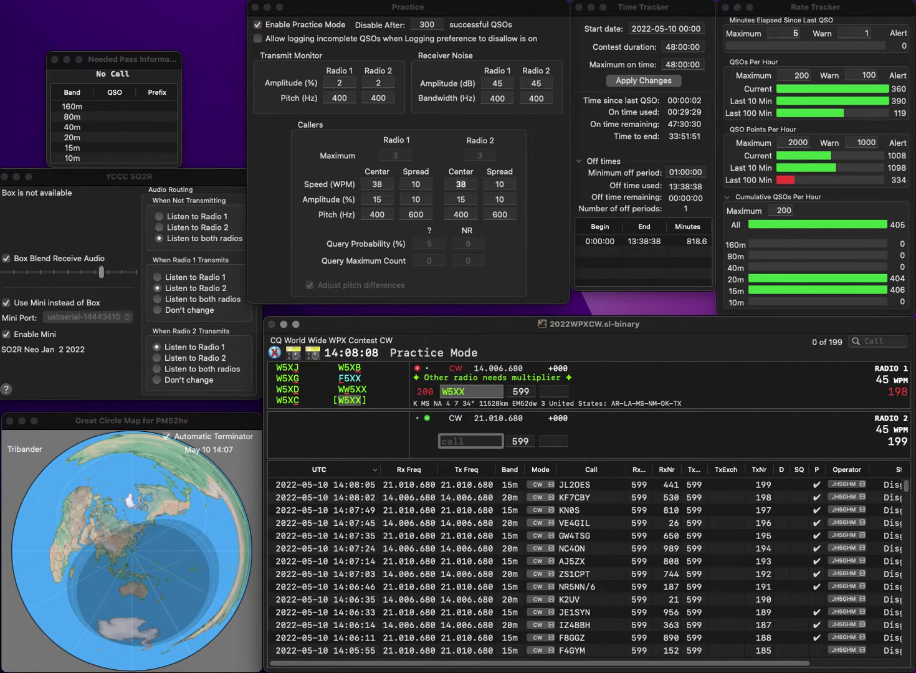
text(OV3X)
key(Return)
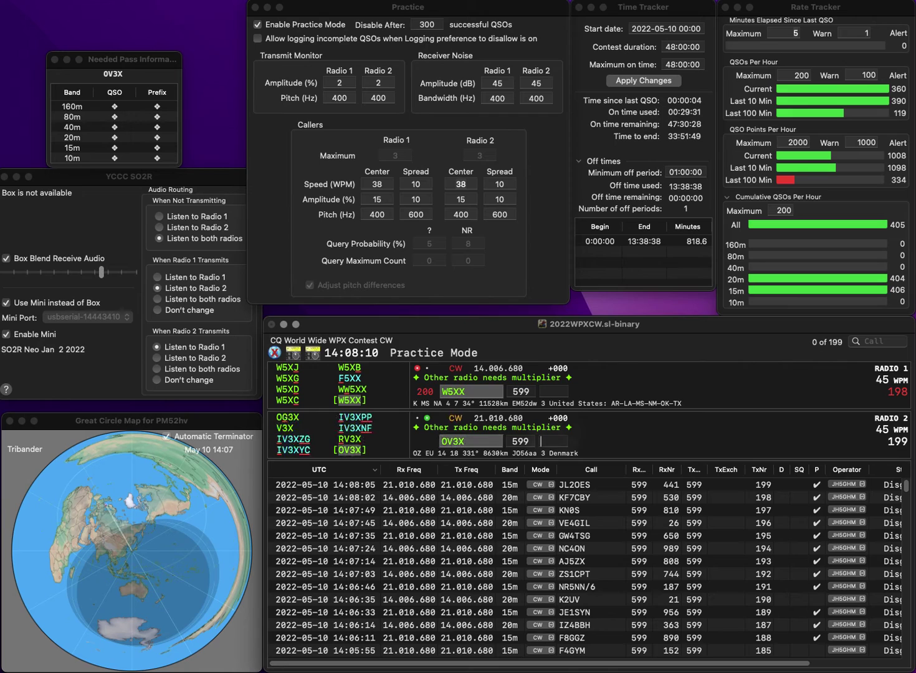
Log W5XX with 228 and OV3X with 77, then send NYTT on the first radio
key(space)
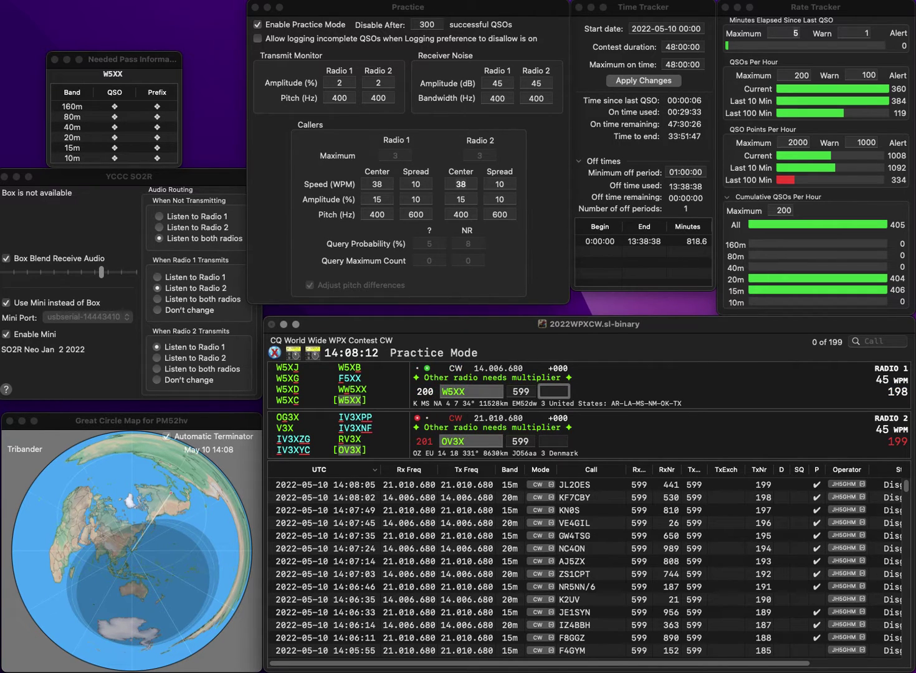
text(228)
key(Return)
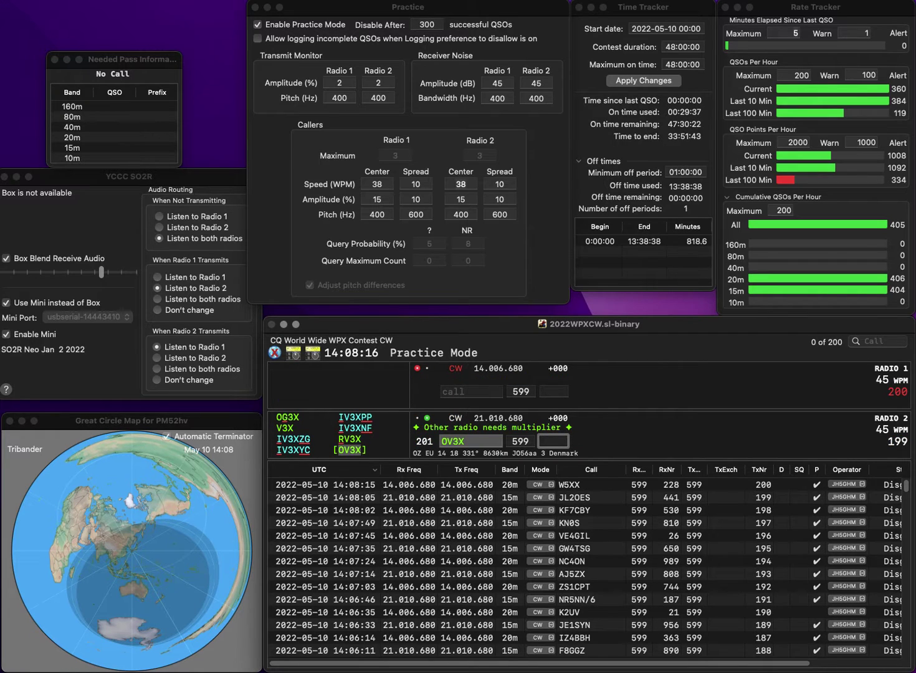
text(77)
key(Return)
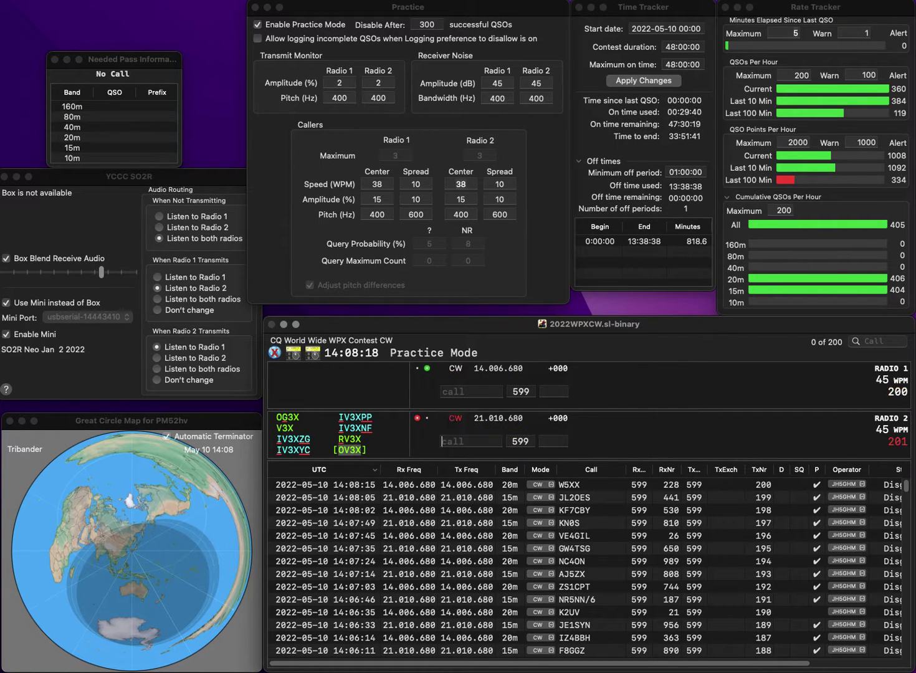
text(NYTT)
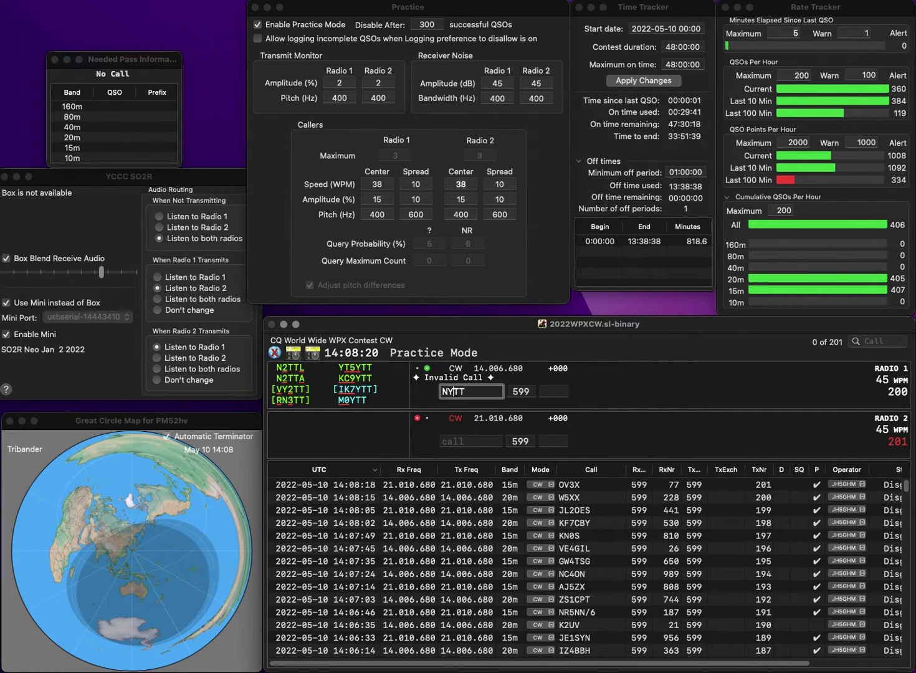
key(Return)
Send N0YY, correct NYTT to N3TTT, then log N0YY (152) and N3TTT (464)
text(N0)
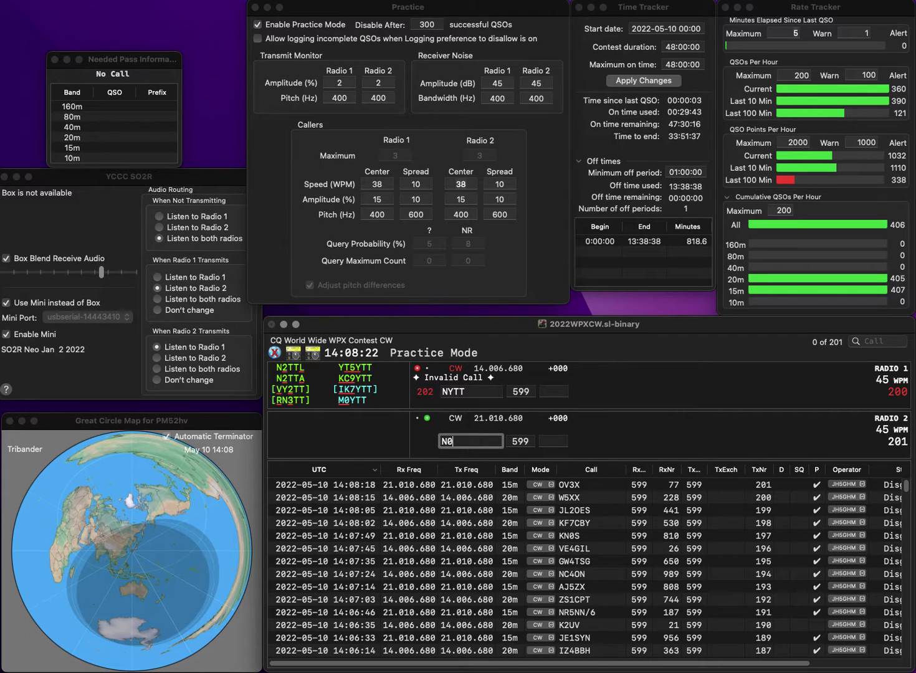
text(YY)
key(Return)
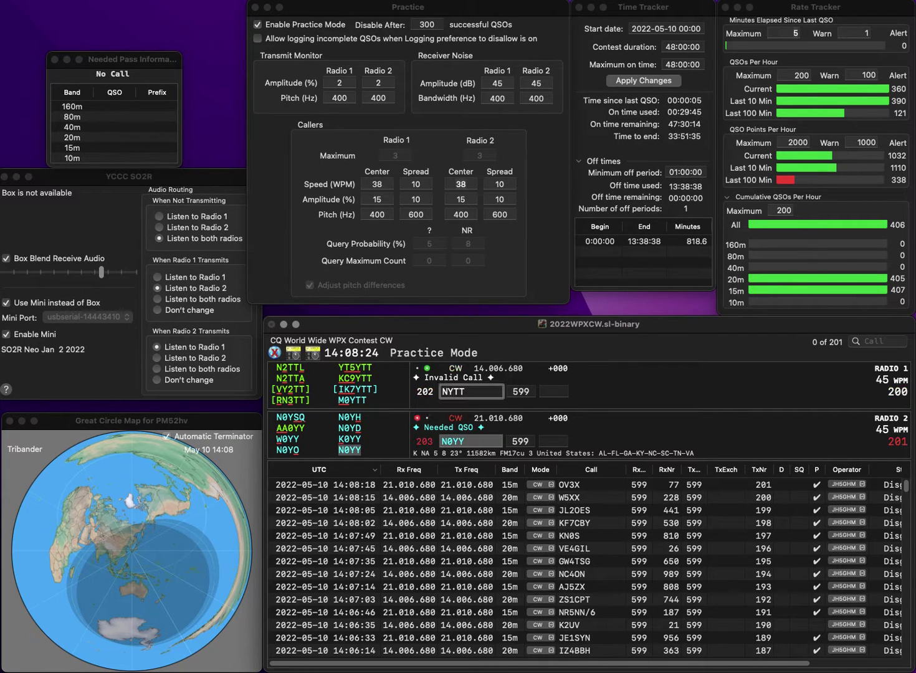
key(BackSpace)
text(3T)
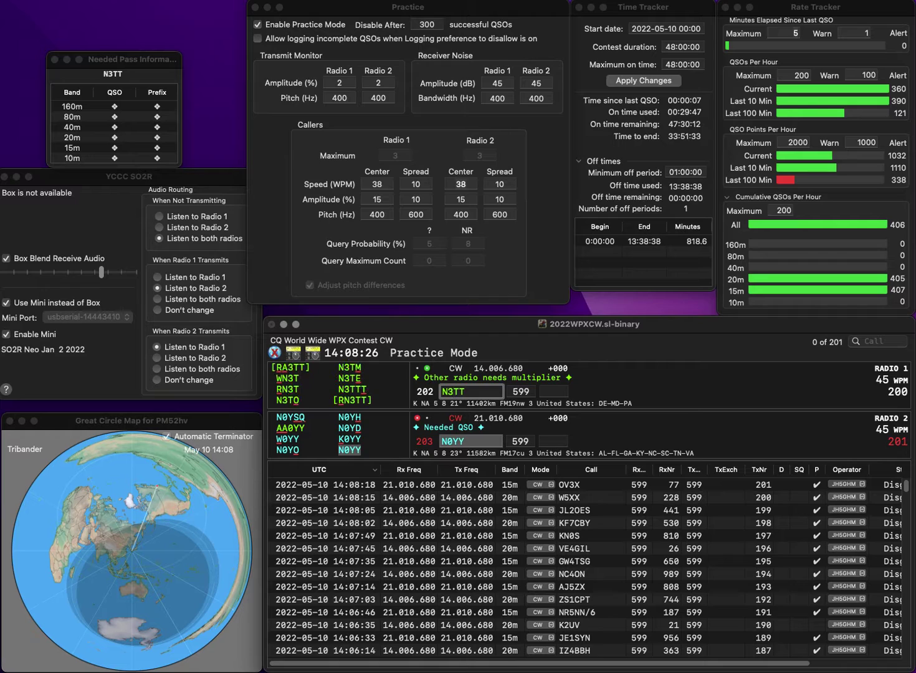
key(Return)
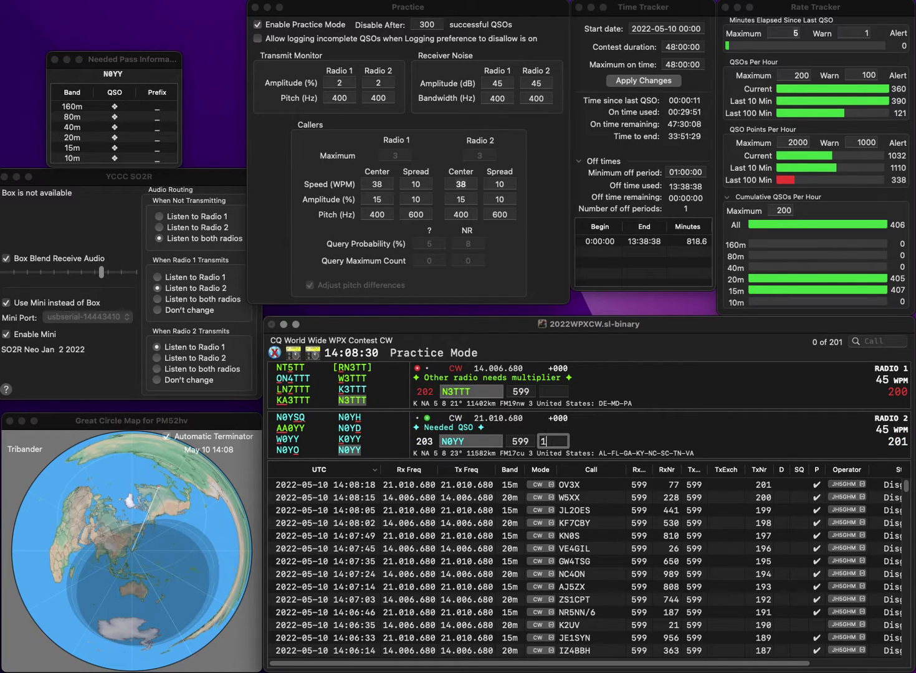
key(Return)
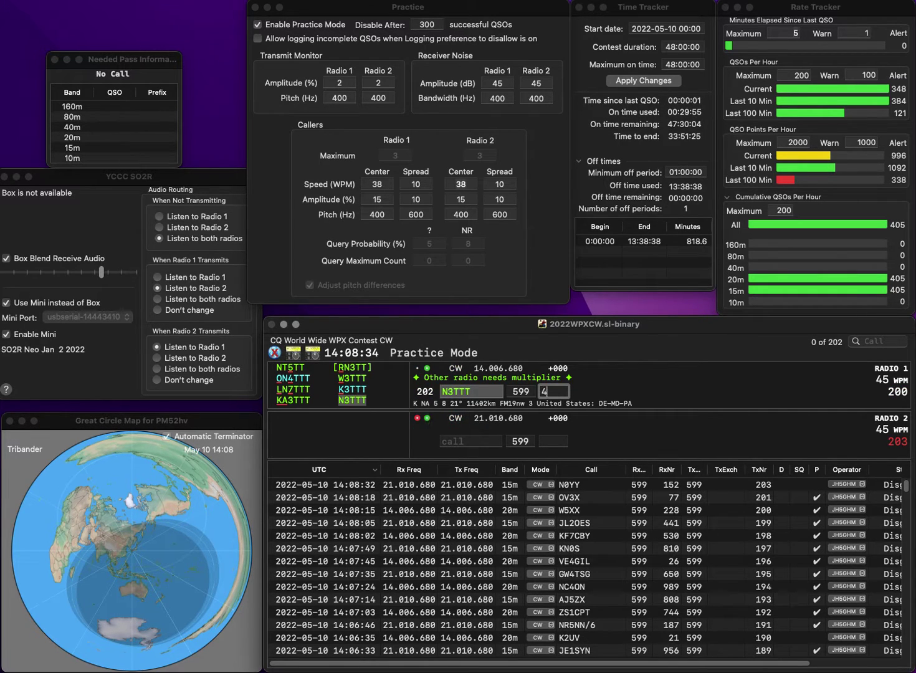
text(64)
key(Return)
Send AK1W on the second radio and KI6QFI on the first radio
text(K1)
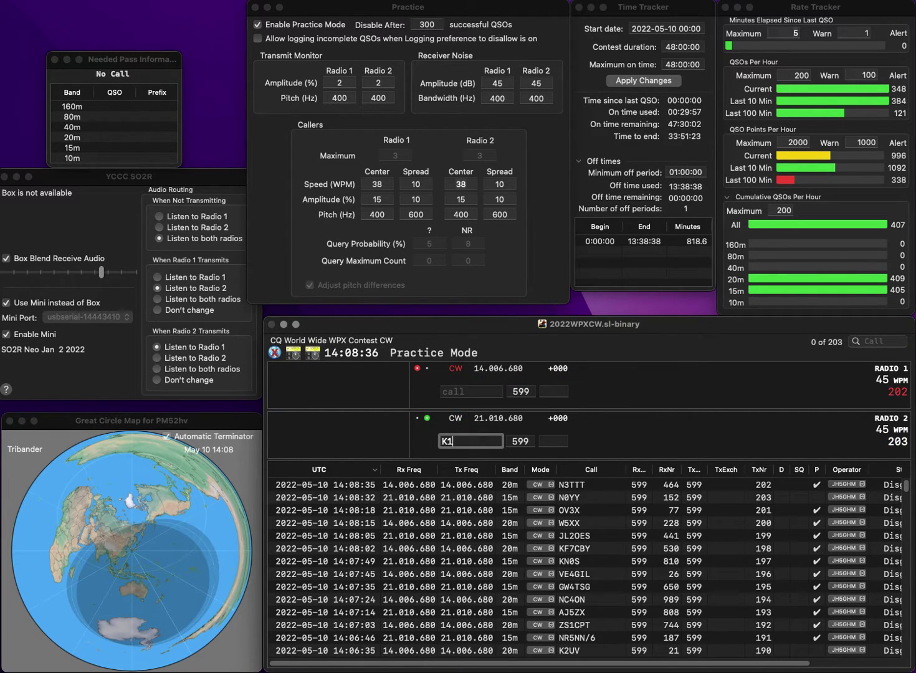
text(W)
key(Return)
text(A)
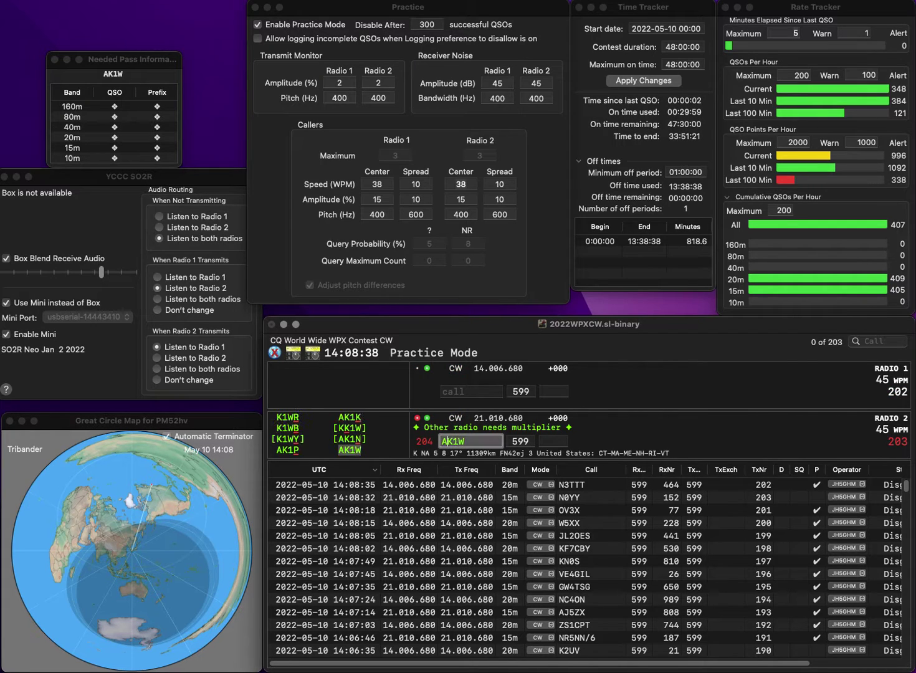
key(grave)
text(IKI6QFI)
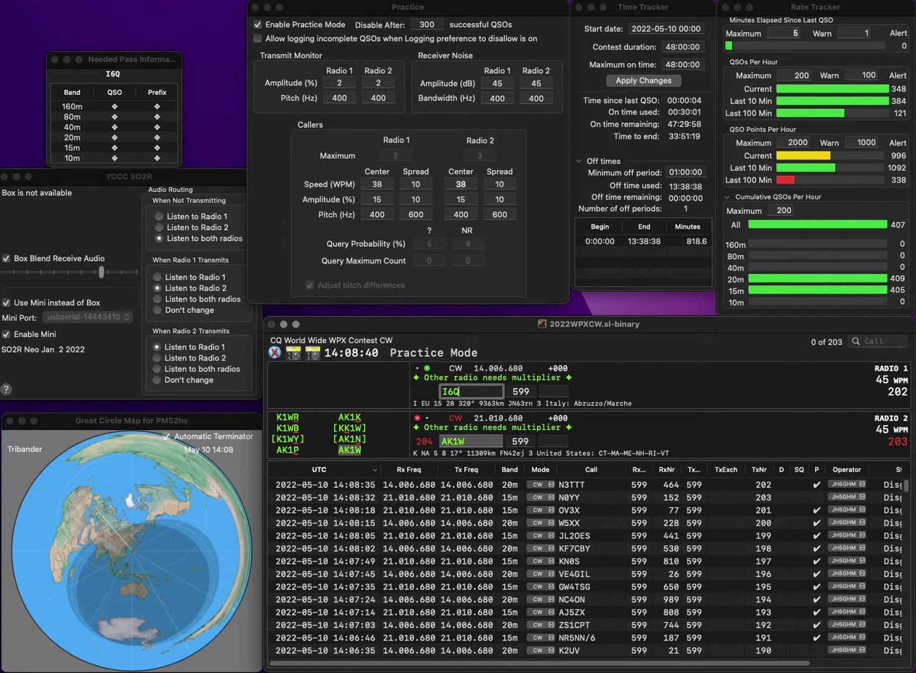
key(Return)
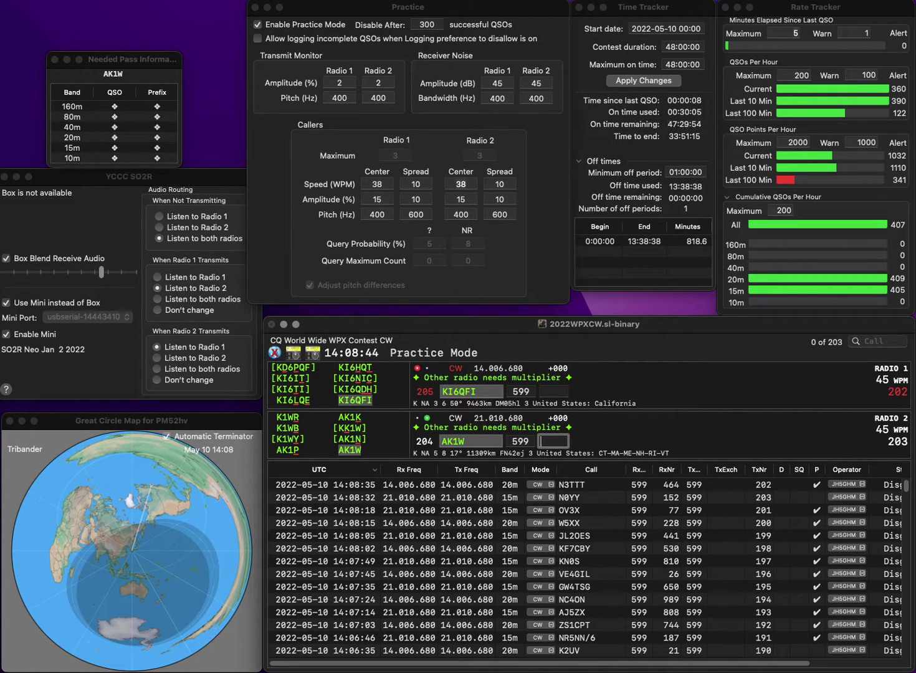
key(Return)
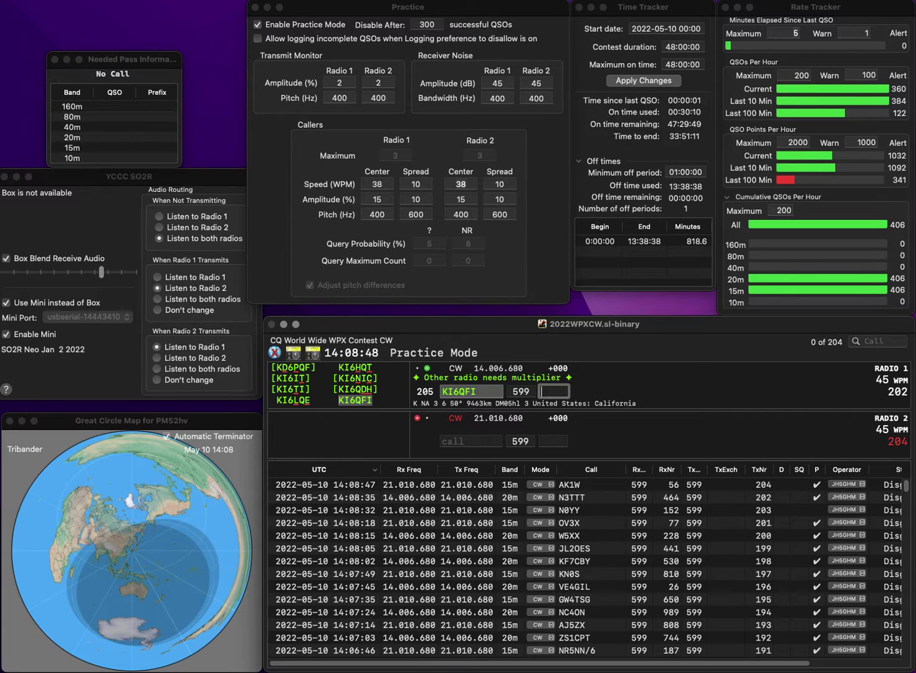
text(90)
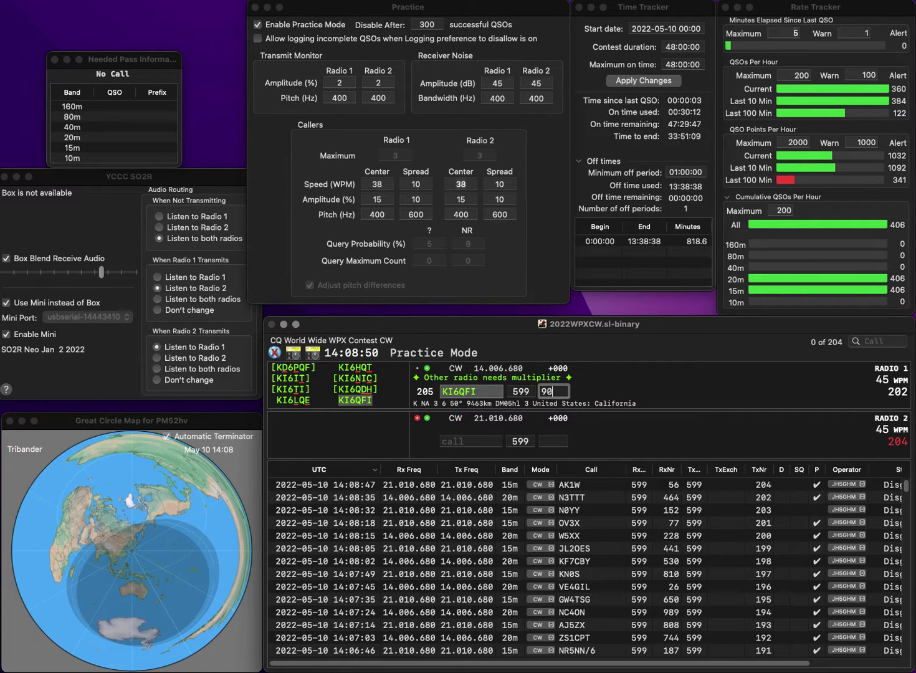
text(8)
key(Return)
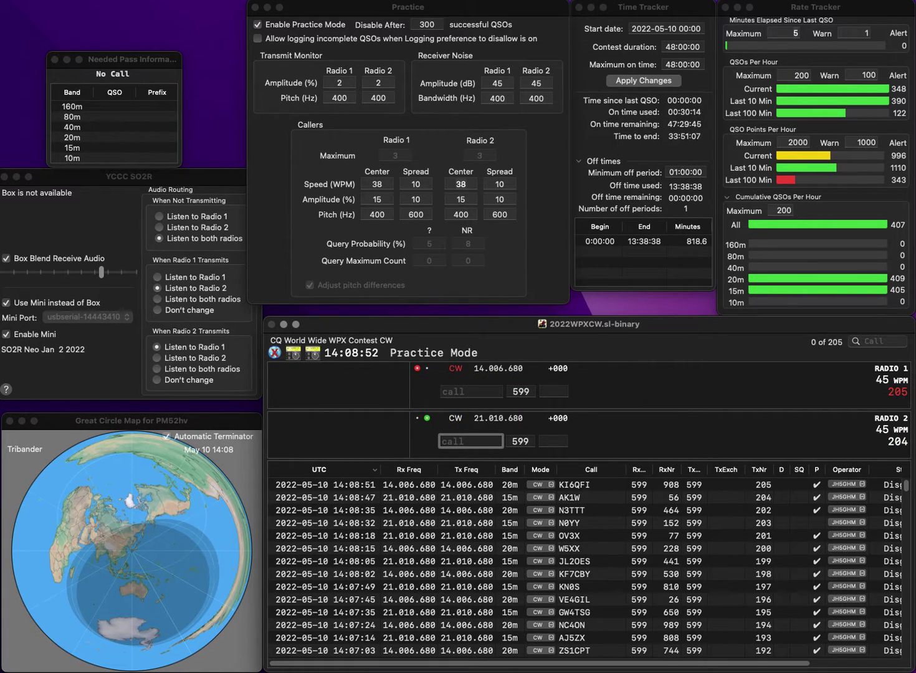
text(KI0KN)
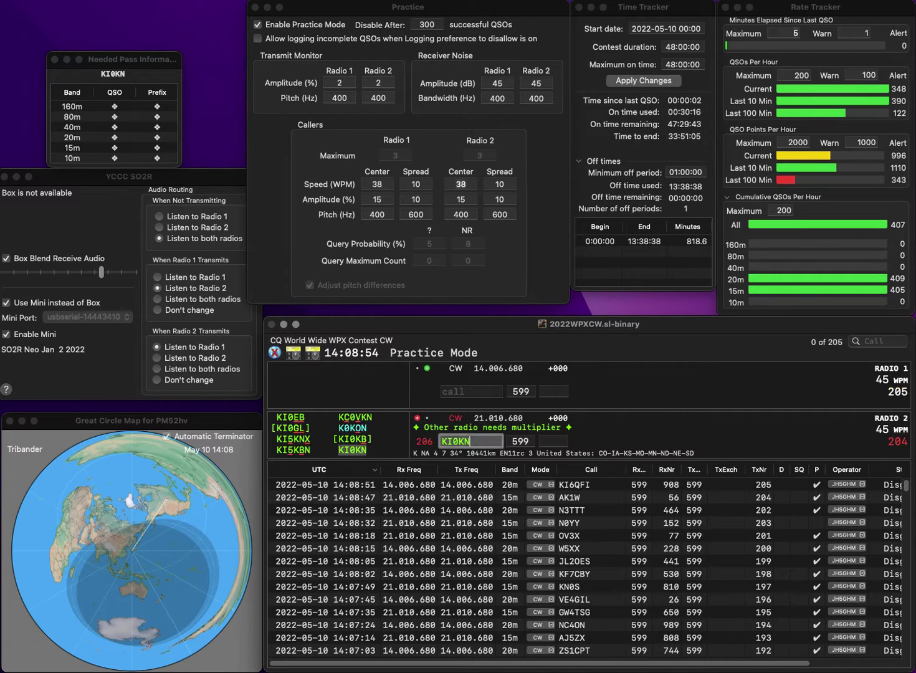
key(Return)
text(JR8)
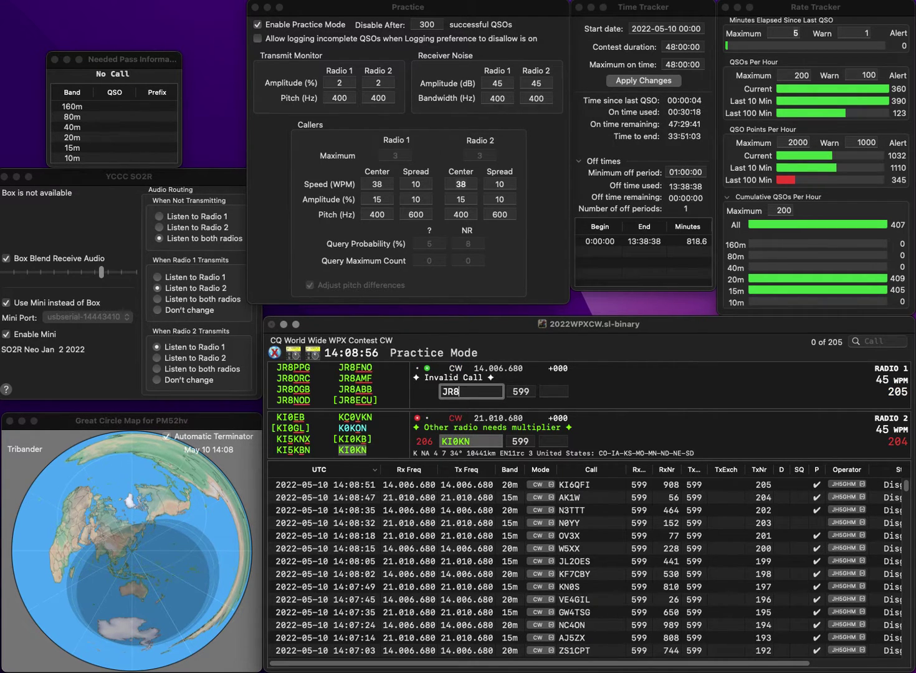
text(QVT/1)
key(Return)
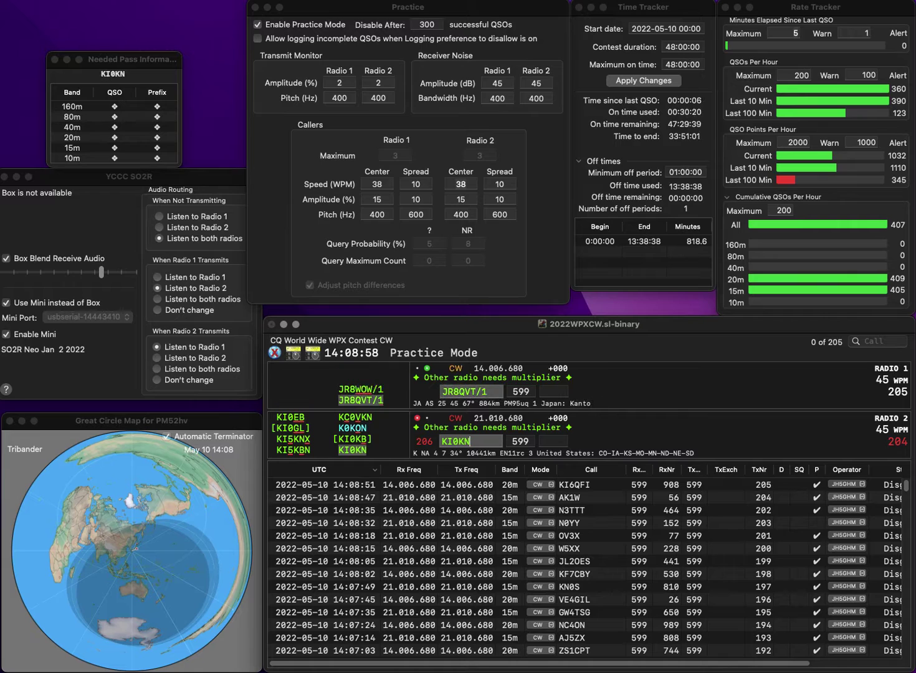
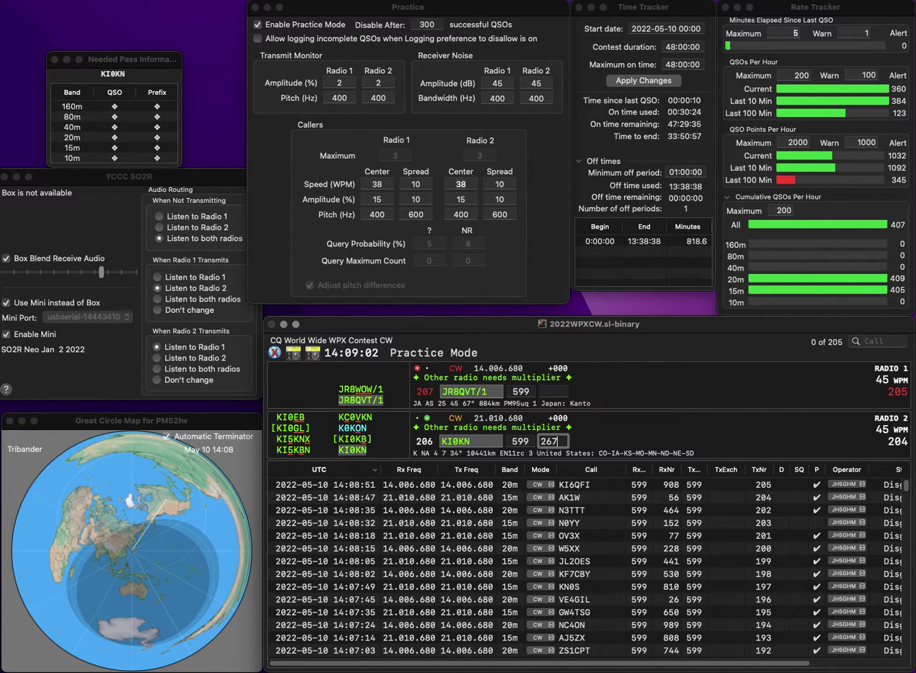
click(554, 391)
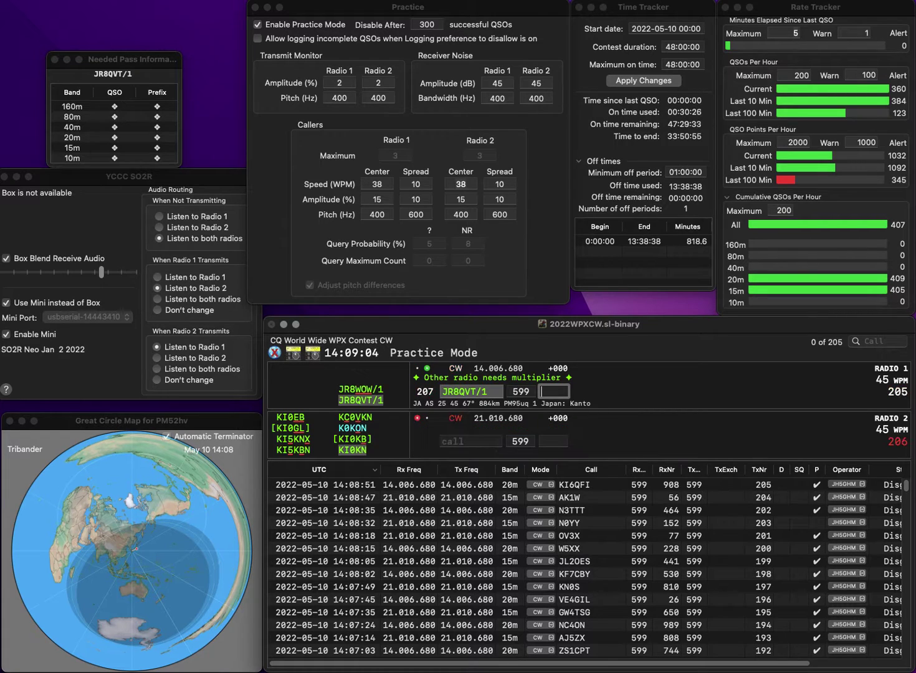
key(Return)
text(6)
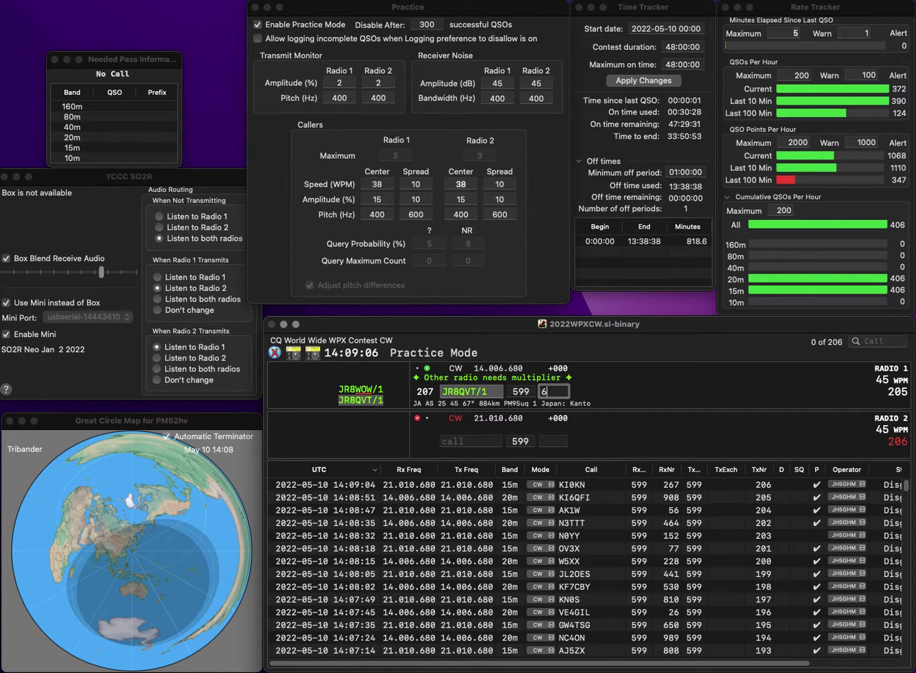
text(0)
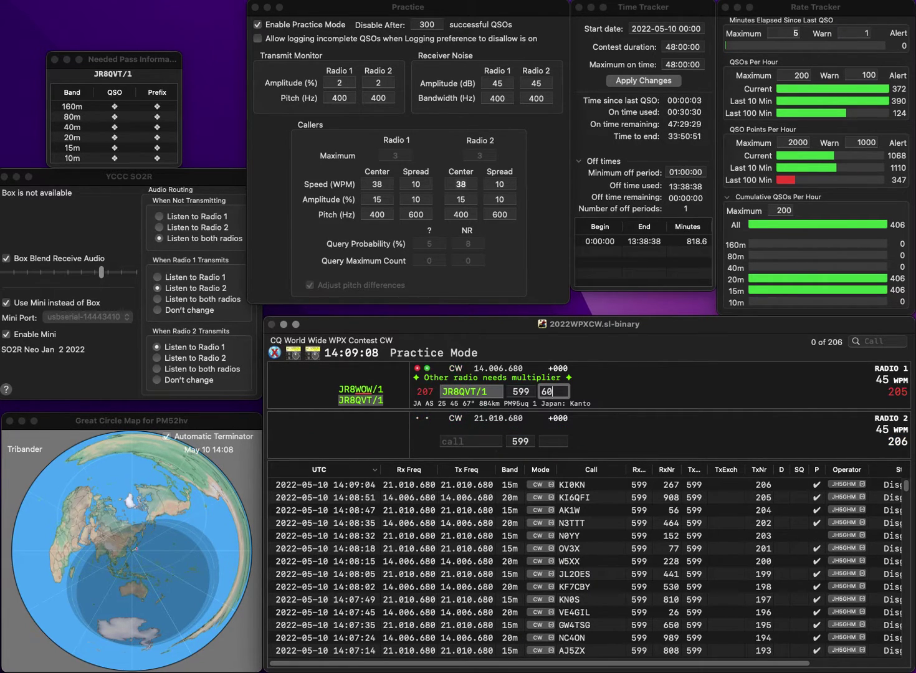
text(7)
key(BackSpace)
text(8)
key(Return)
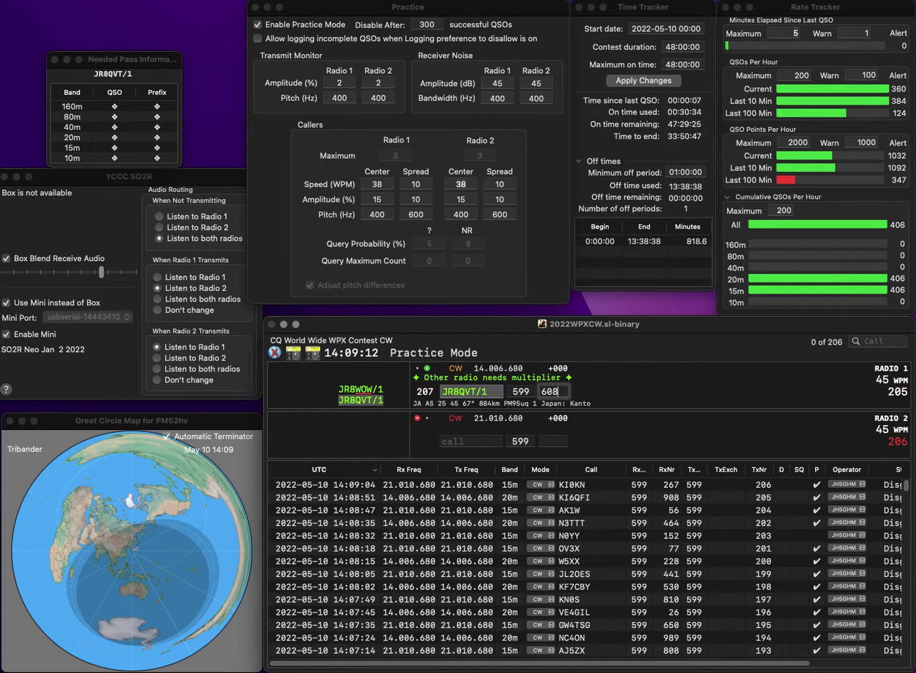
Send exchanges to VK2AU and YB3OK, then log VK2AU with serial 232
text(VK2AU)
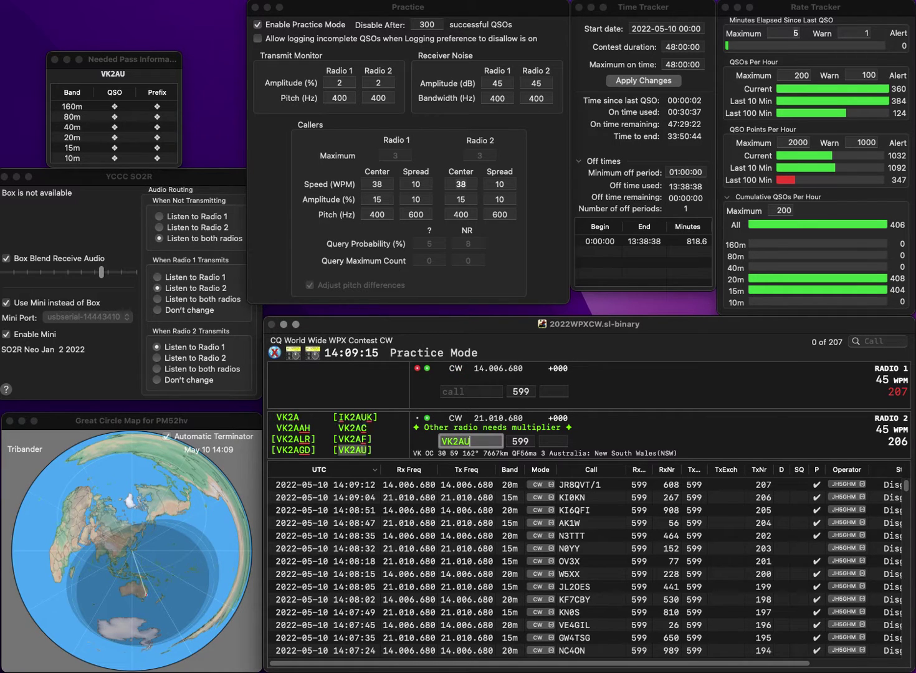
key(Return)
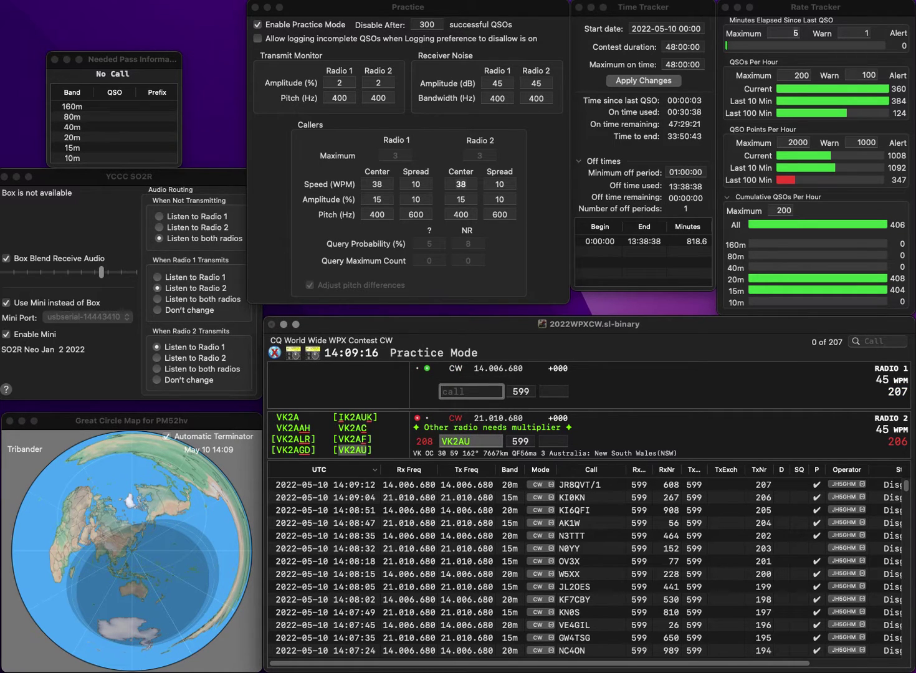
text(YB3OK)
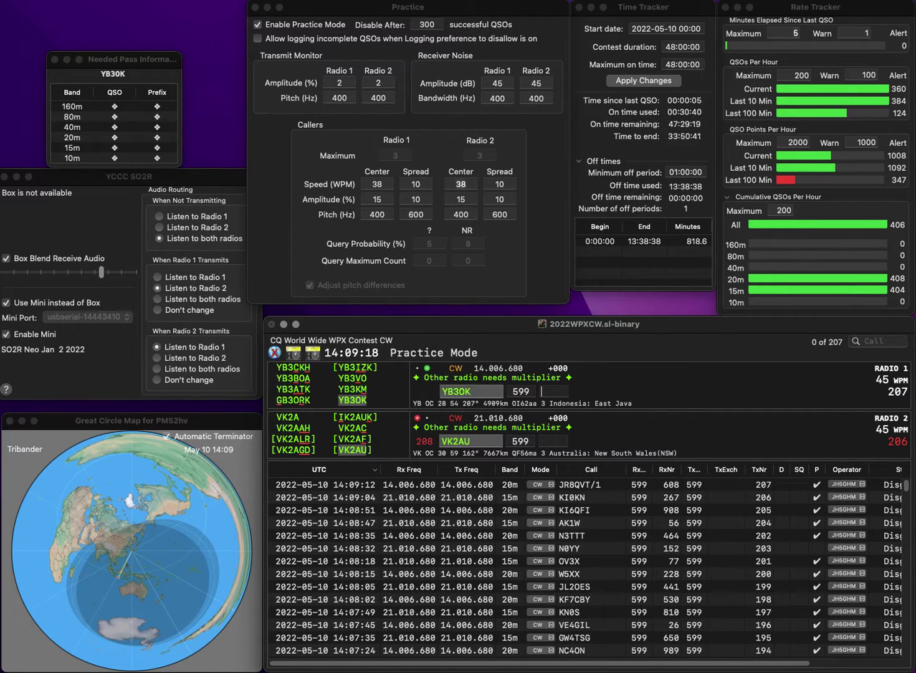
key(Return)
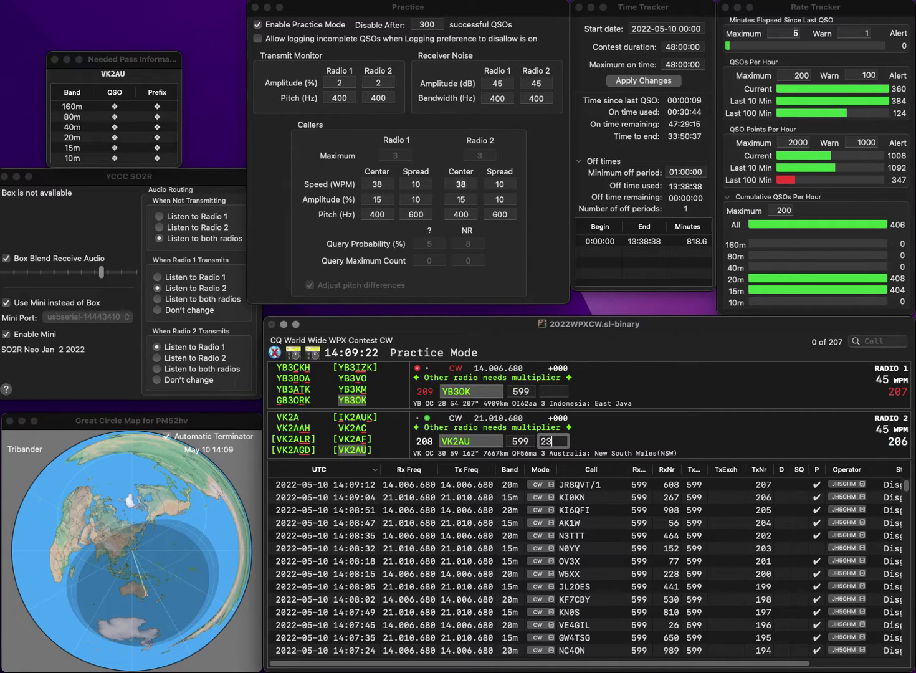
key(Return)
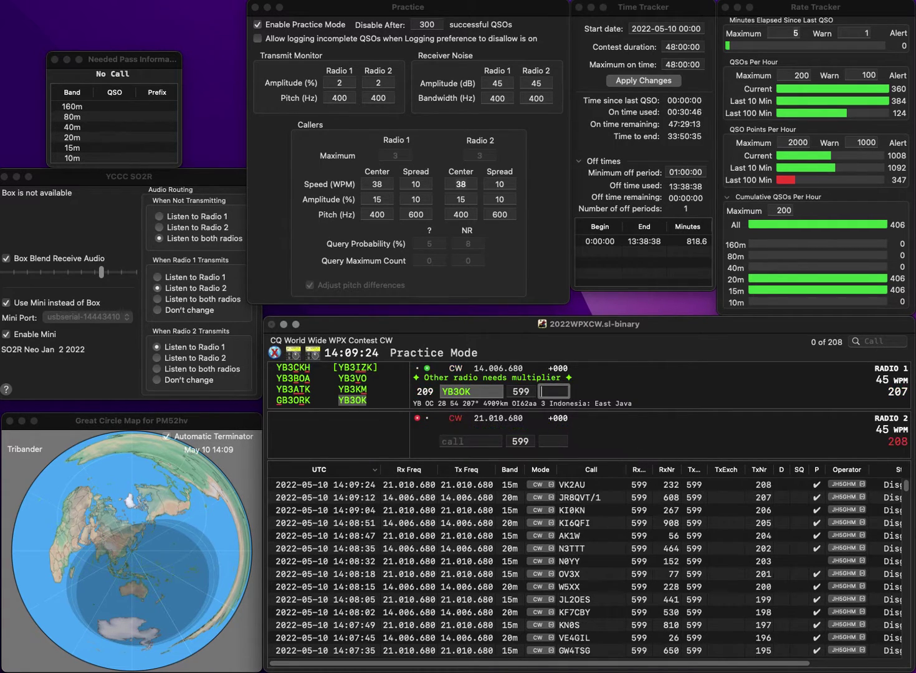
text(23)
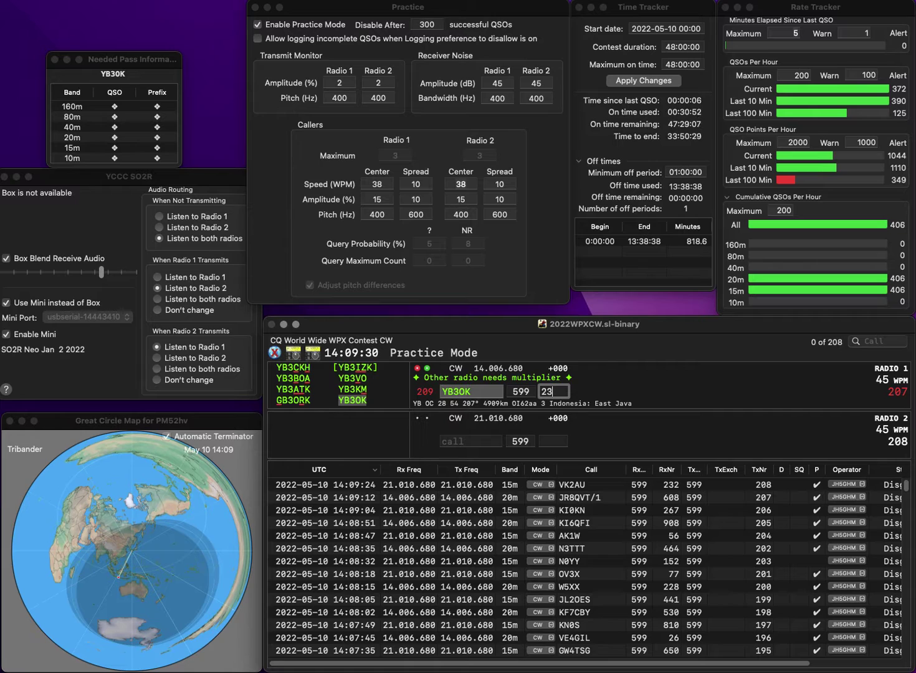
text(0)
key(backslash)
key(Return)
key(backslash)
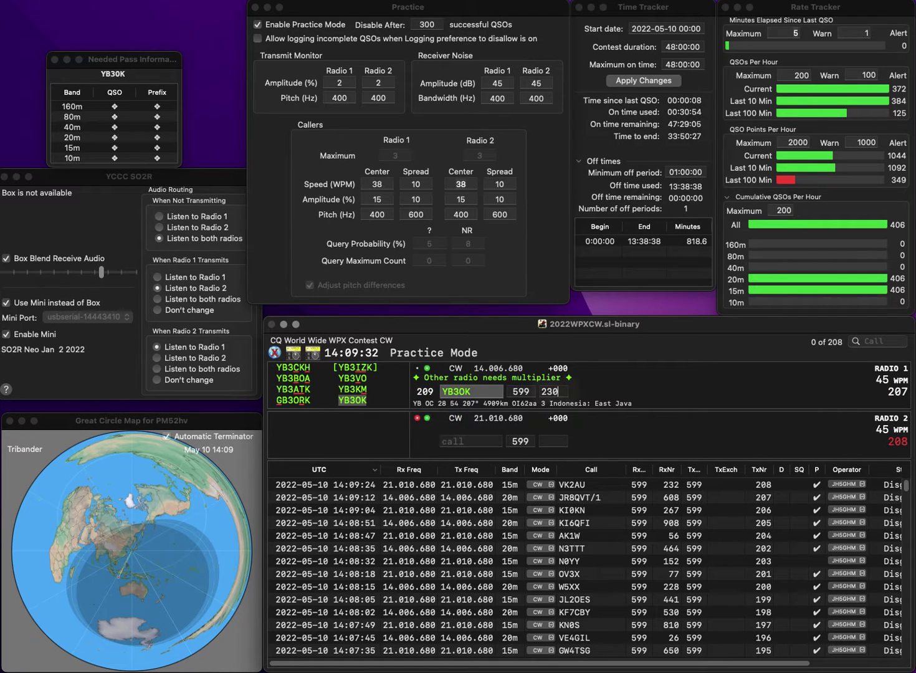
key(Return)
key(backslash)
text(YG5SS)
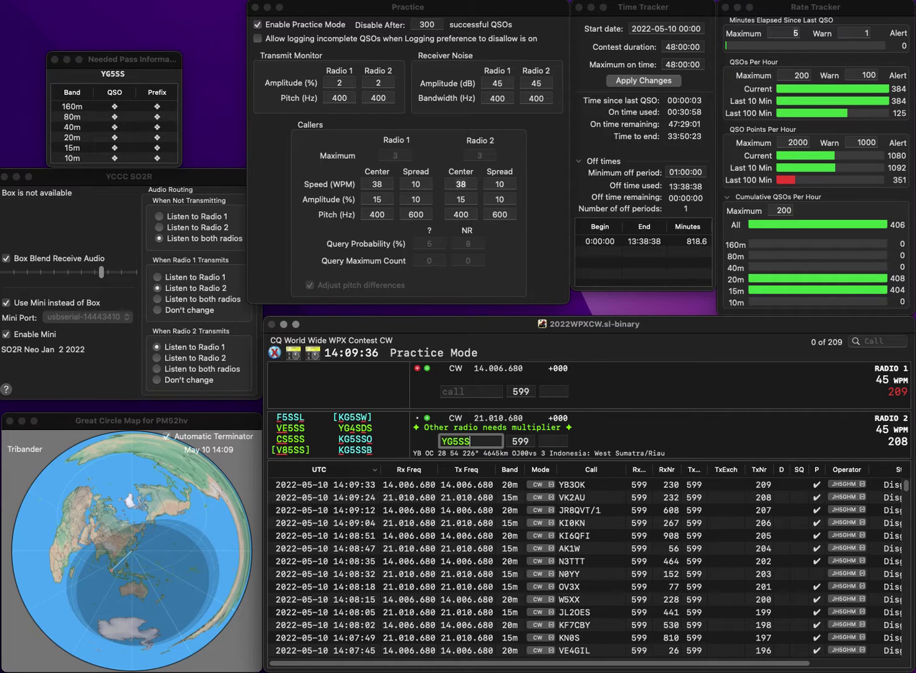
key(Return)
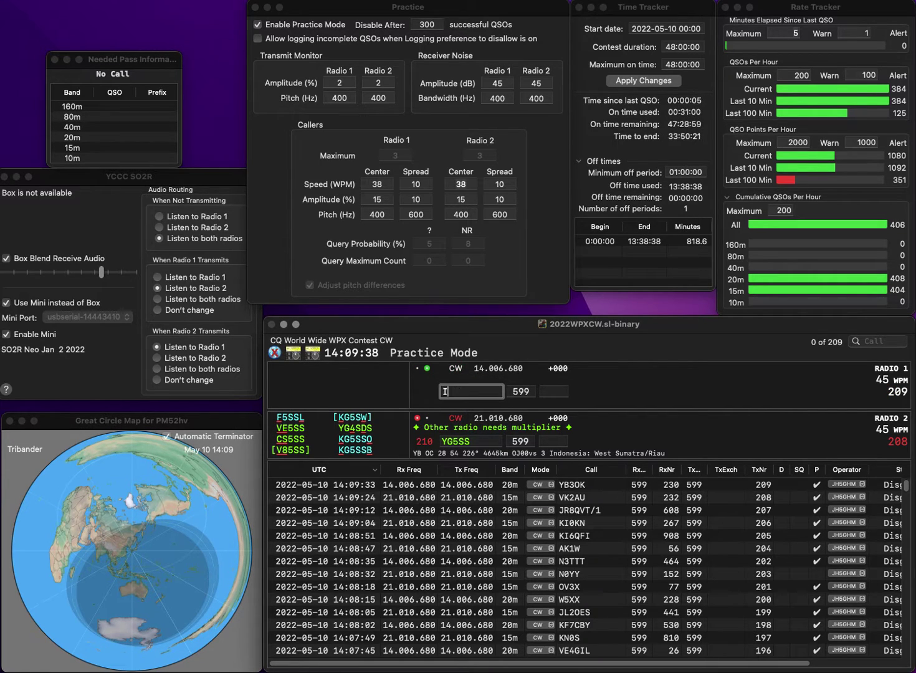
text(IT9AEQ)
key(Return)
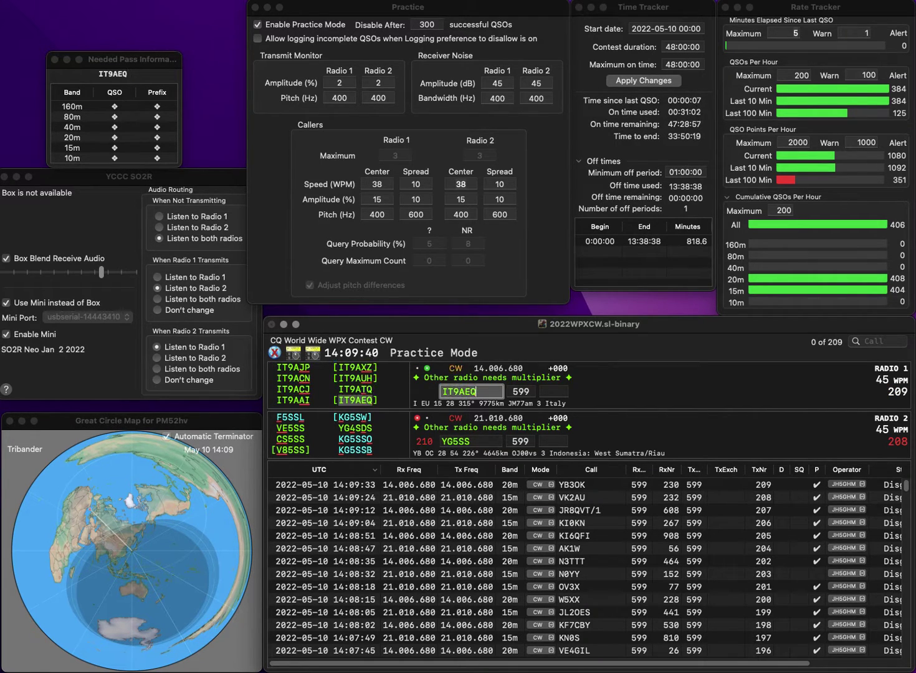
key(BackSpace)
text(DS)
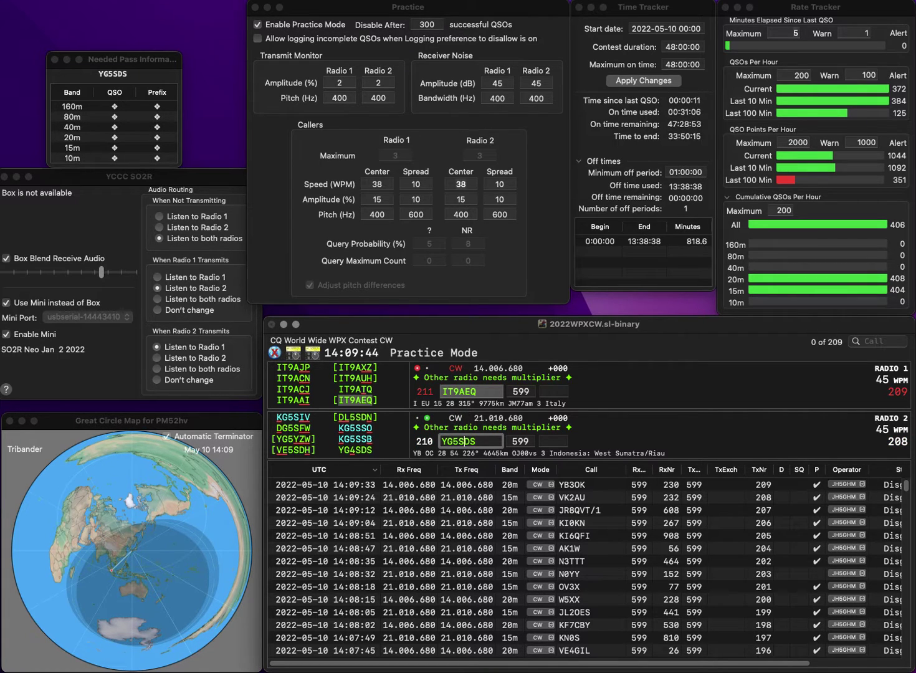
key(Left)
key(Left)
key(Left)
key(BackSpace)
text(4)
key(Return)
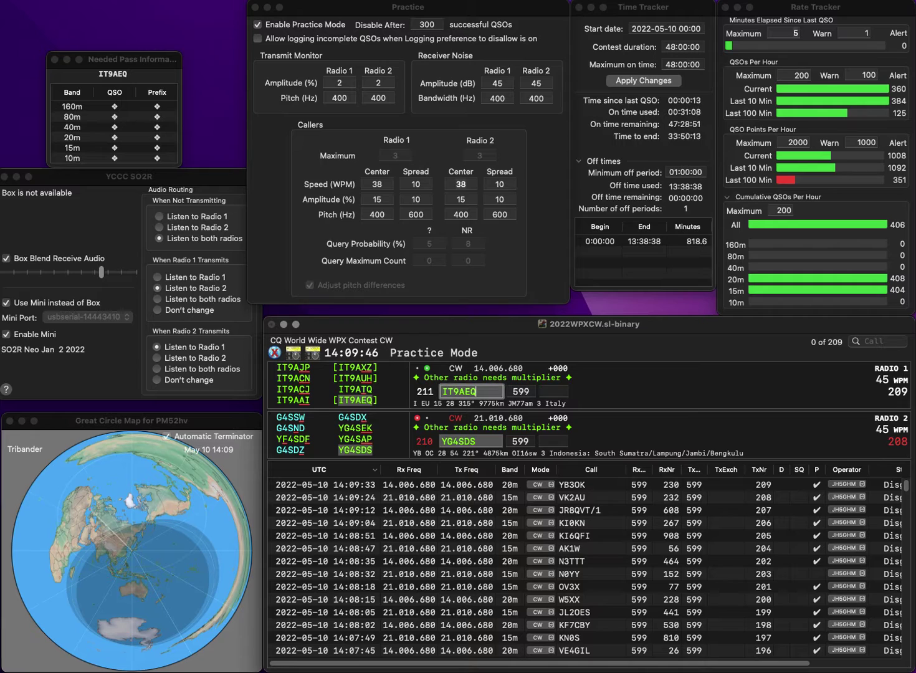
text(99)
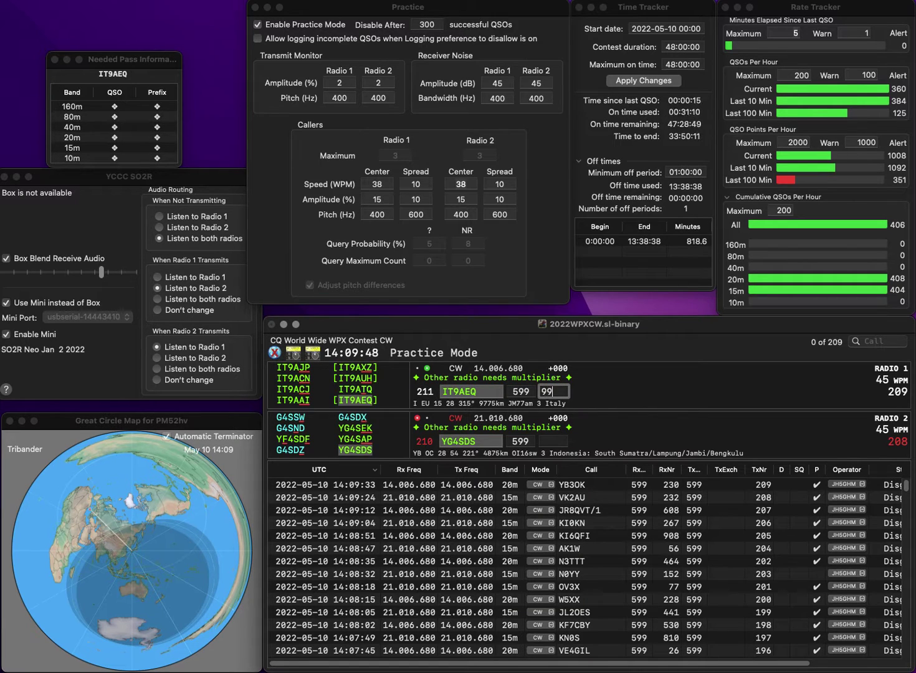
text(7)
key(Return)
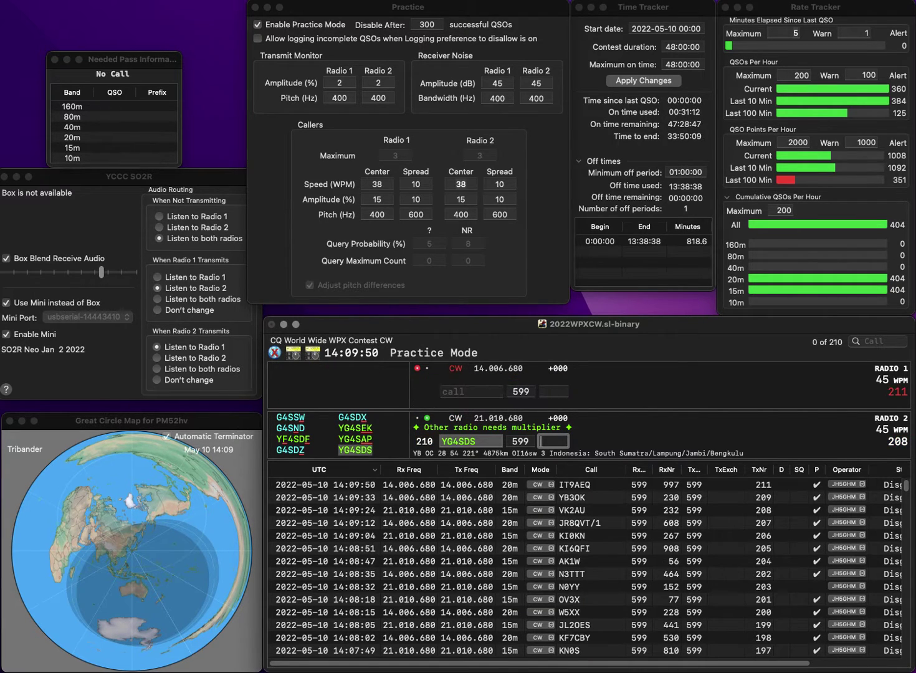
text(90)
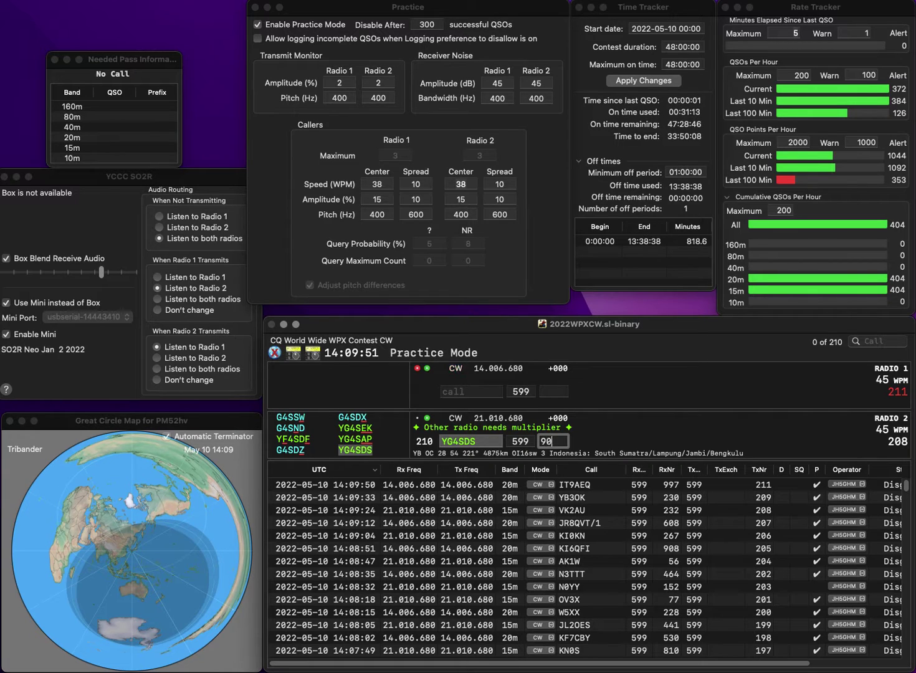
text(8)
key(Return)
text(JA1)
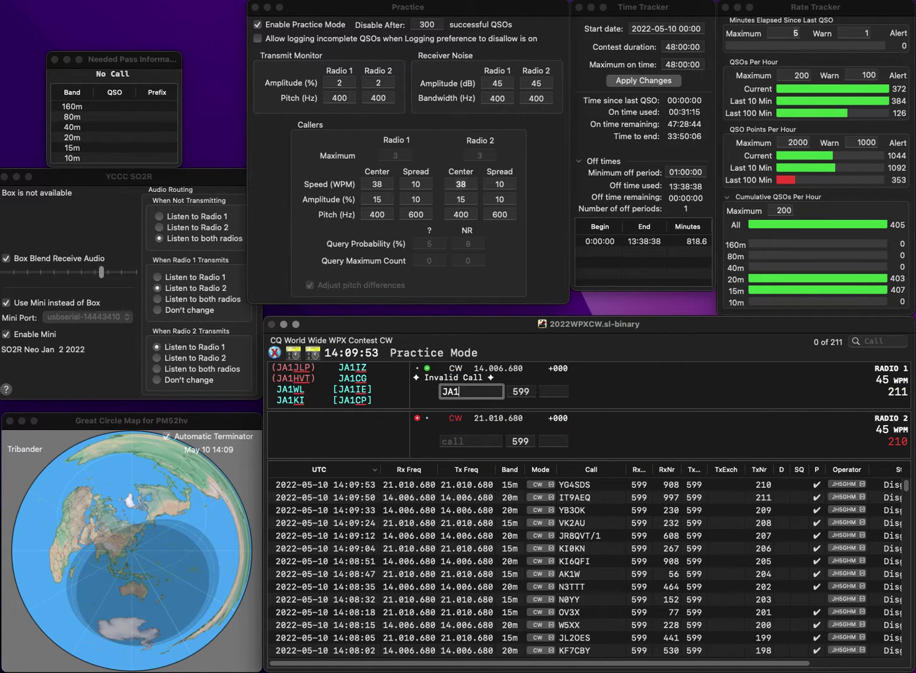
text(ERB)
key(Return)
text(W)
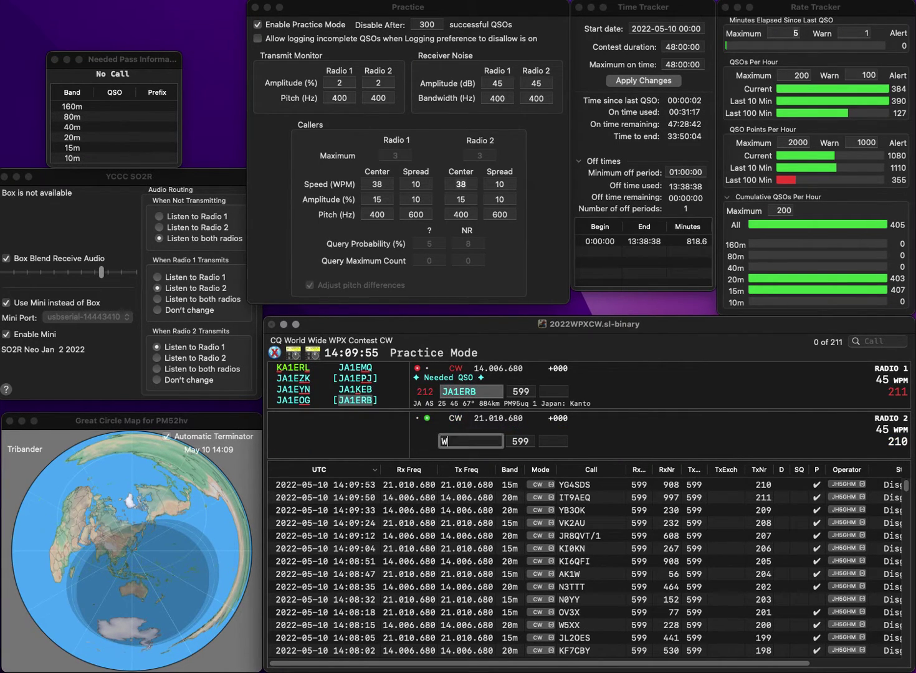
text(A0RVK)
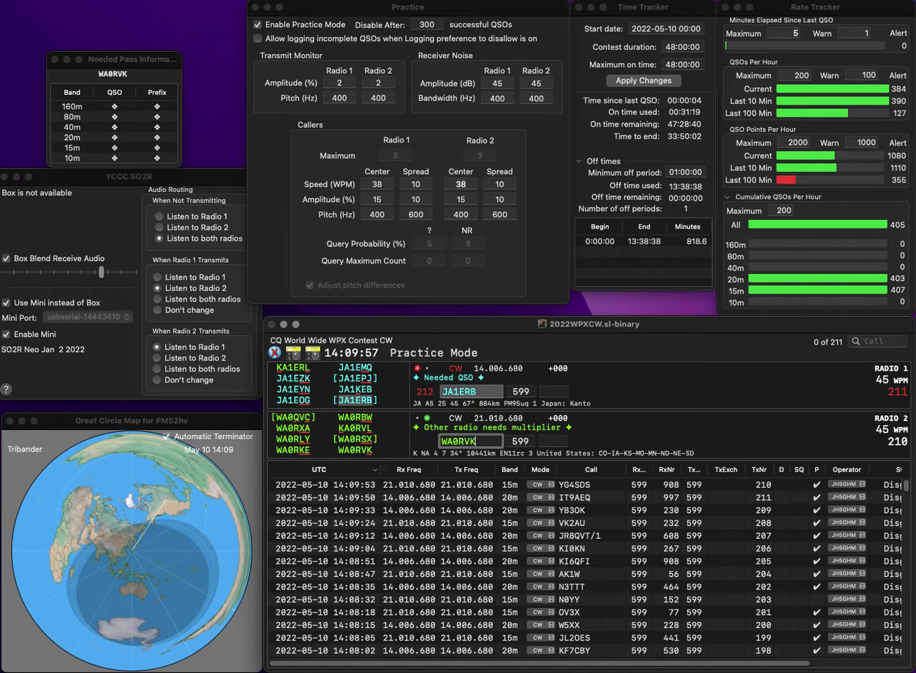
key(Return)
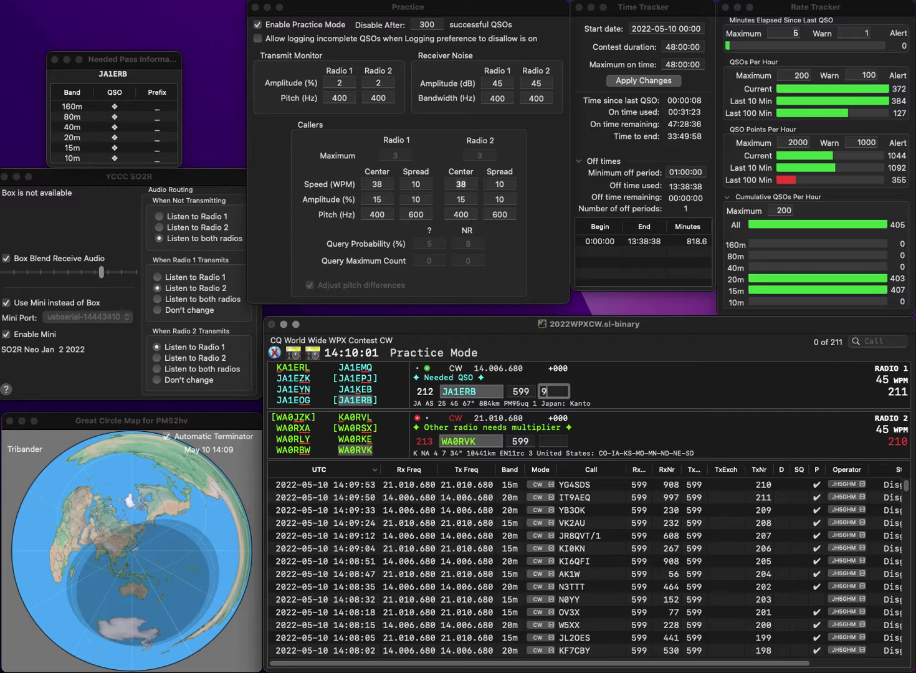
text(951)
key(Return)
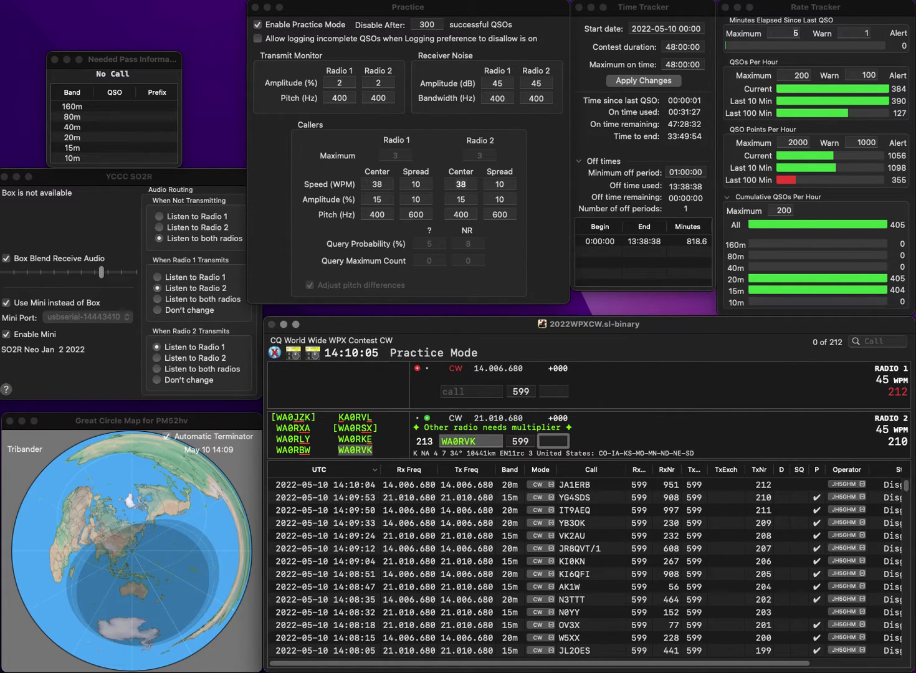
text(147)
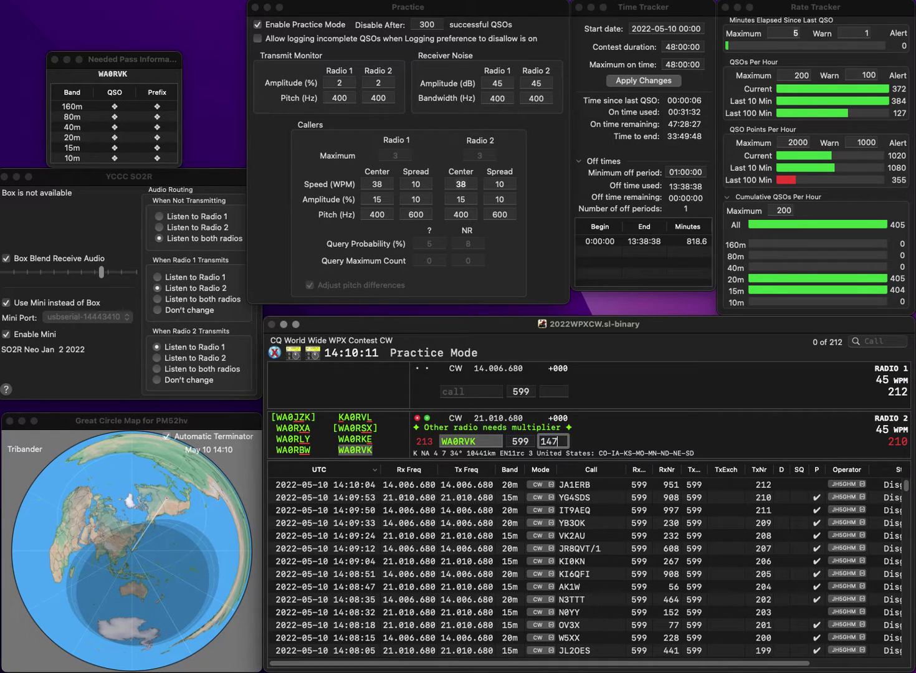
key(Return)
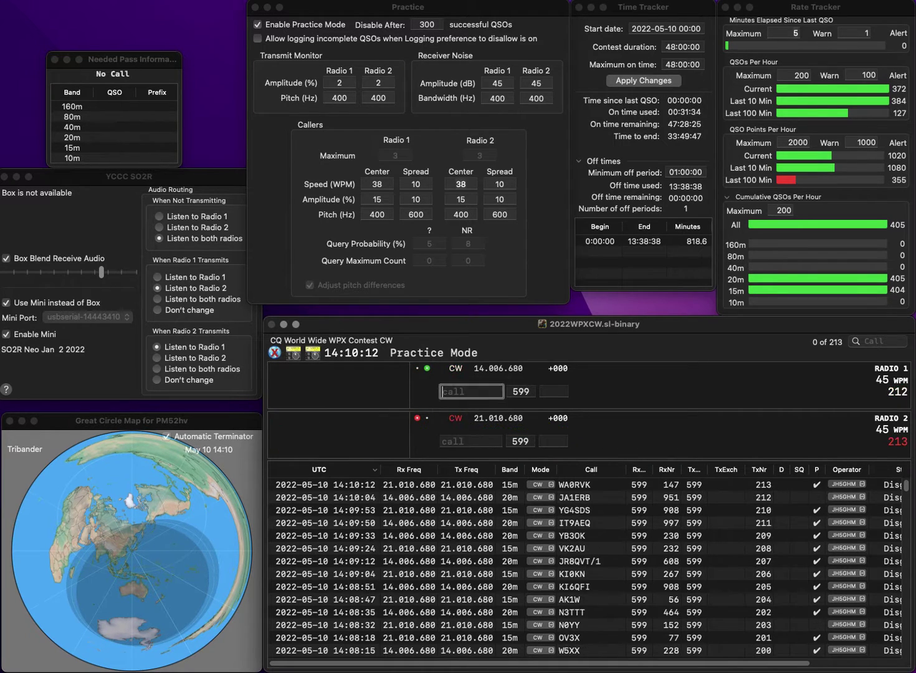
Enter PY5SAT on radio 1 and EA1URA on radio 2, removing a stray S
text(PY5SAT)
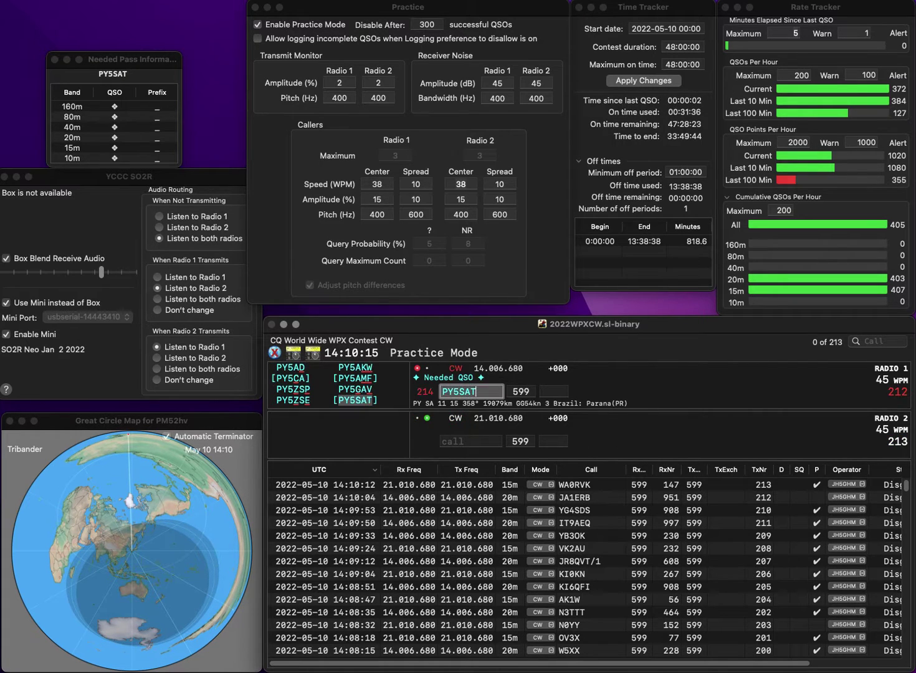
key(grave)
text(SEA1)
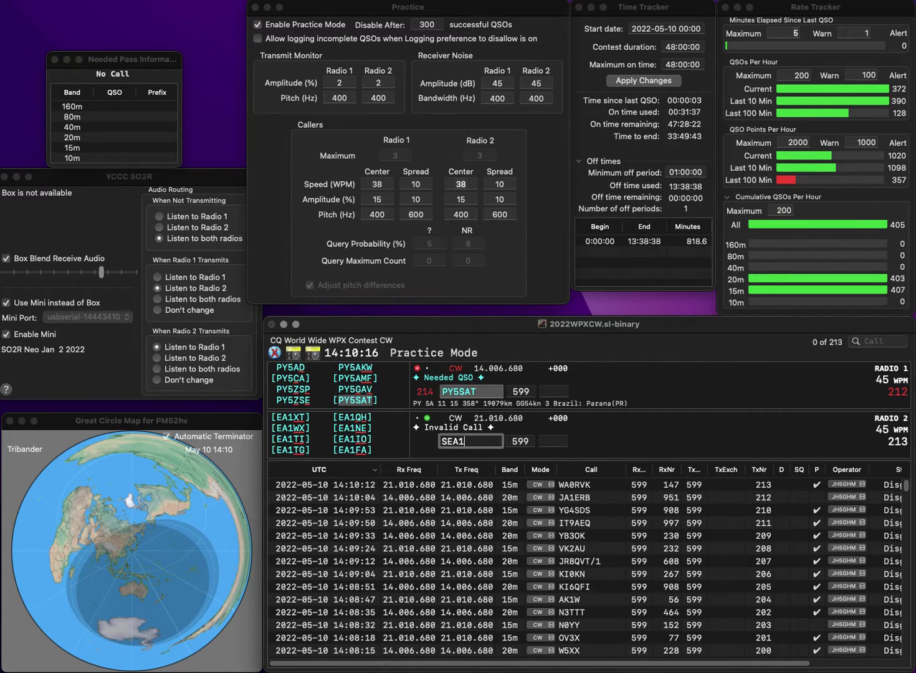
text(URA)
key(Home)
key(Delete)
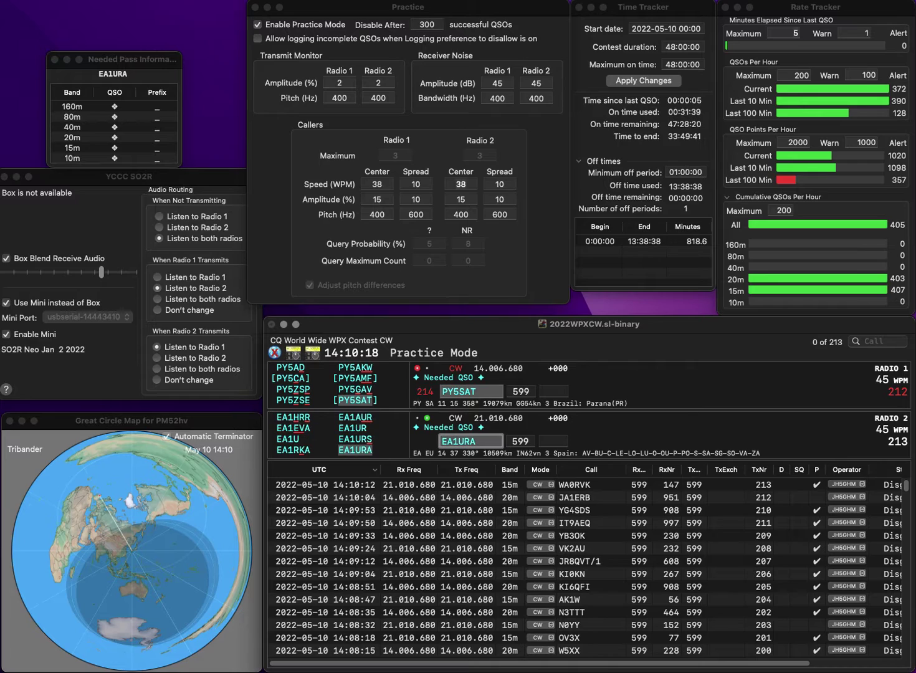
key(Return)
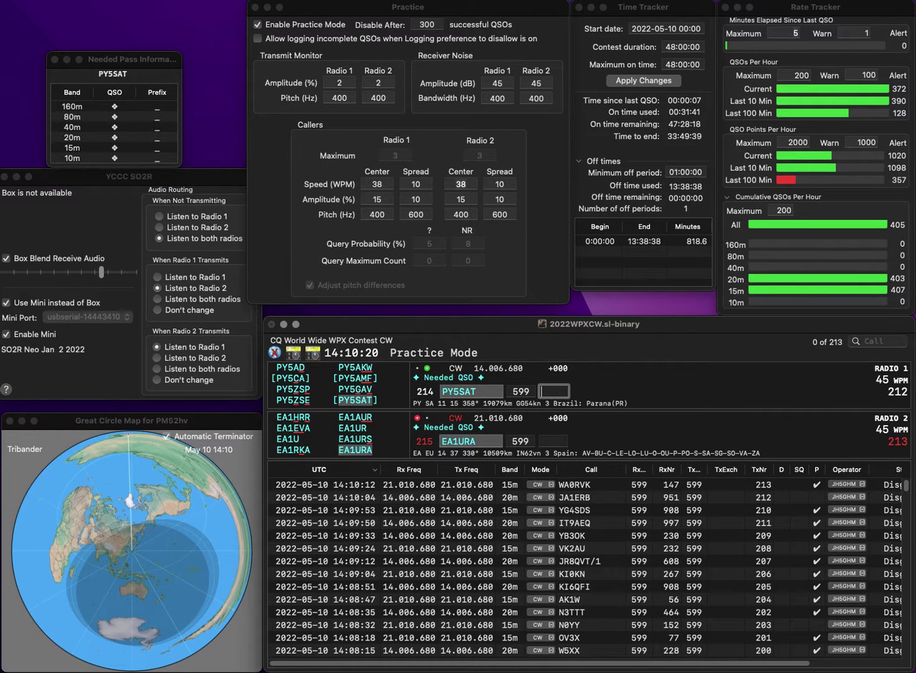
text(54)
key(Return)
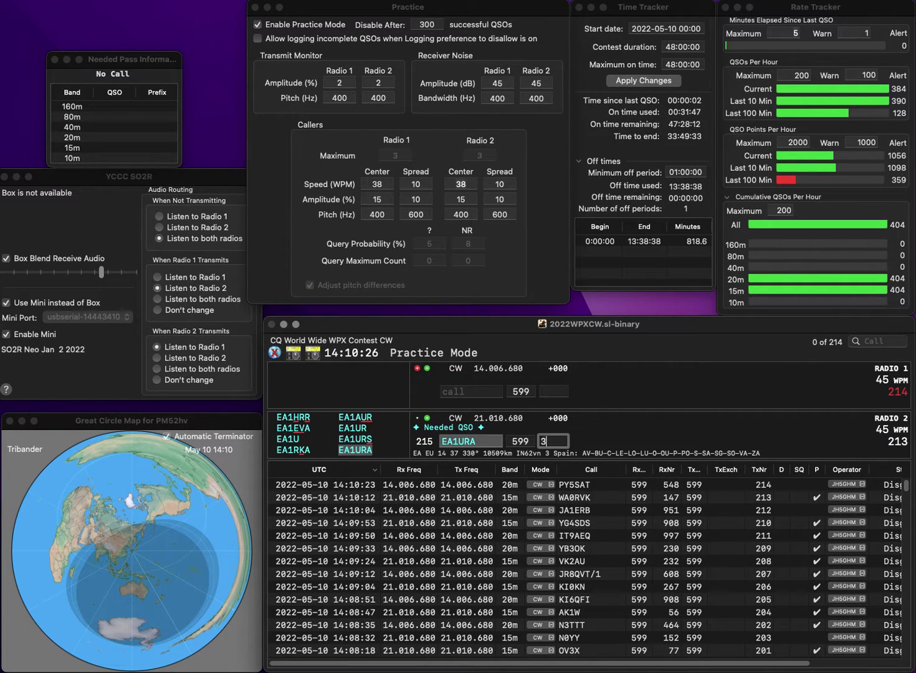
key(Return)
text(83)
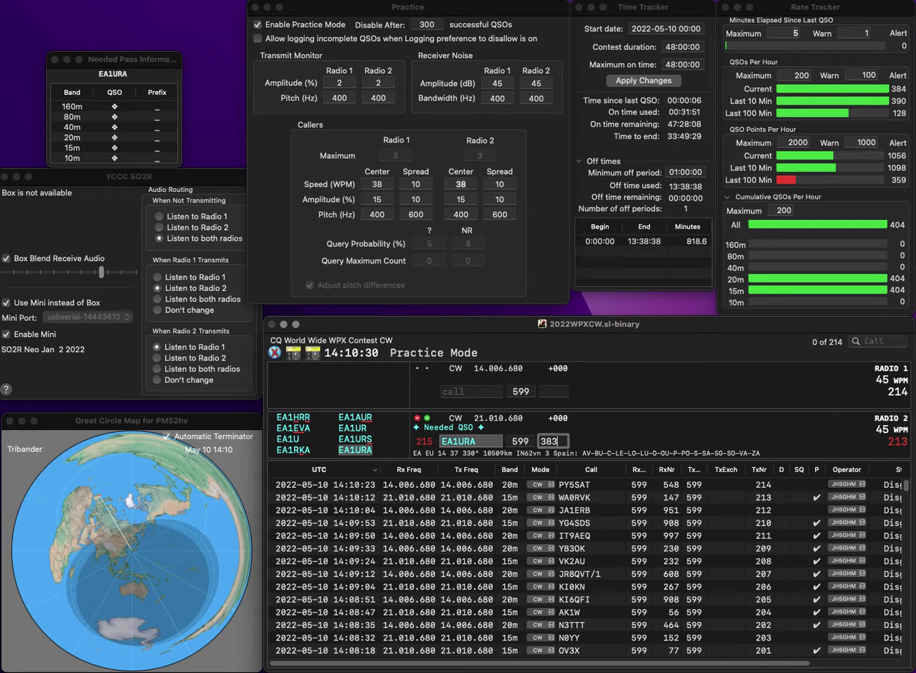
key(Return)
text(D)
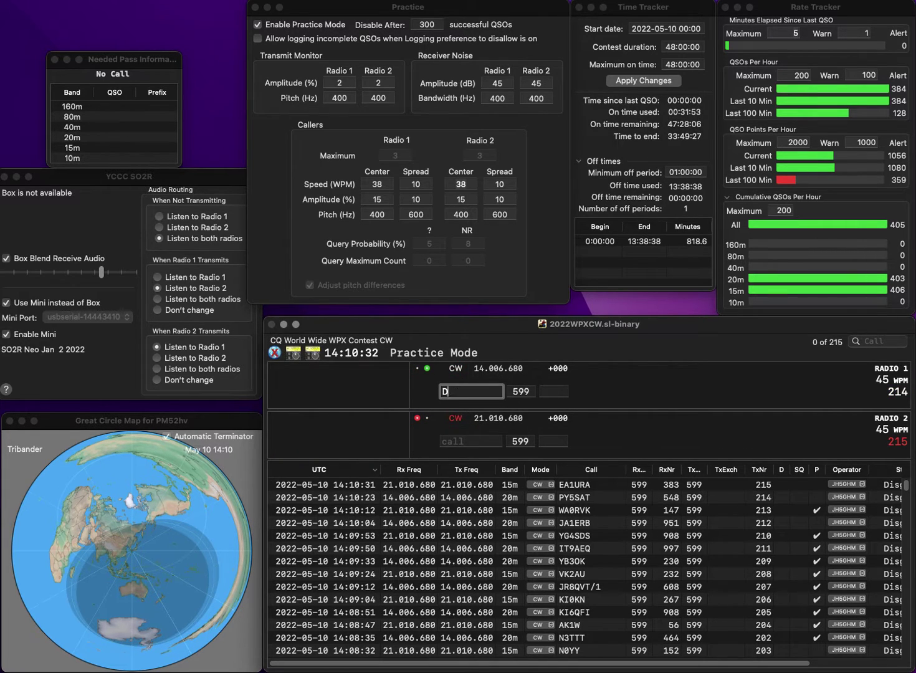
text(L4TJ)
key(Return)
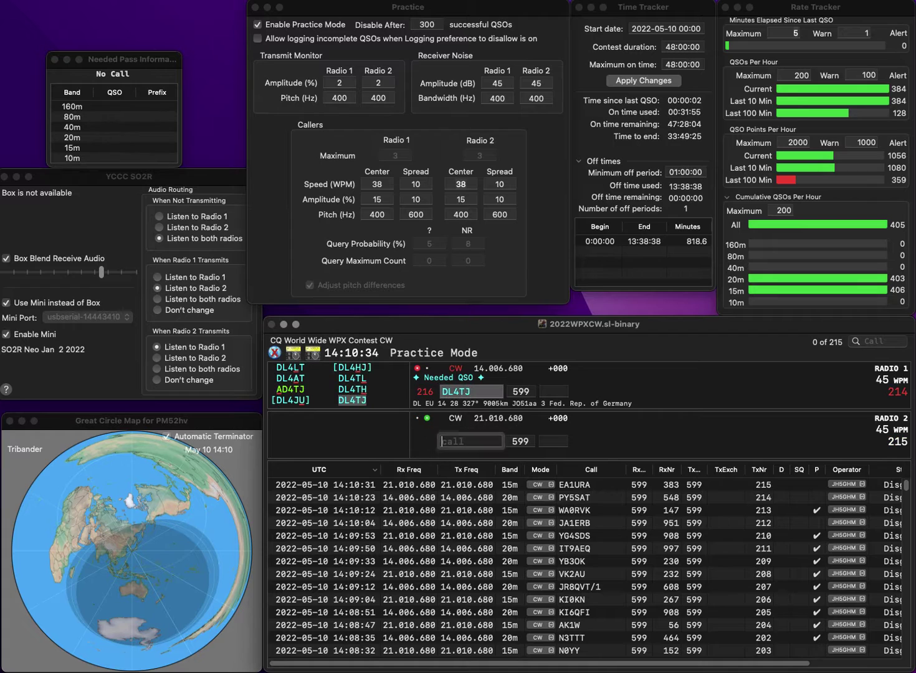
text(2Y)
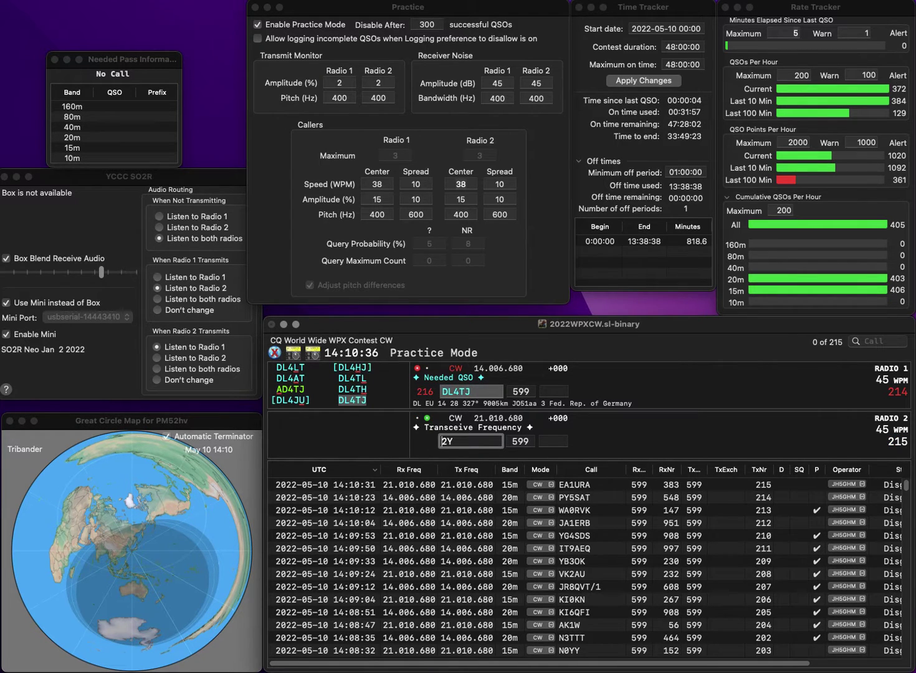
key(Return)
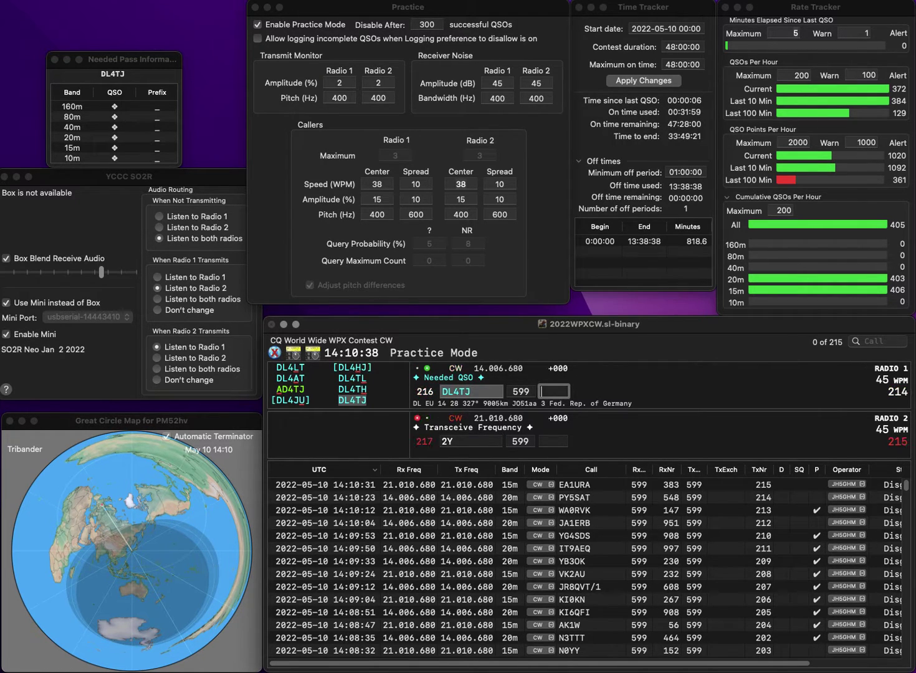
text(637)
key(Return)
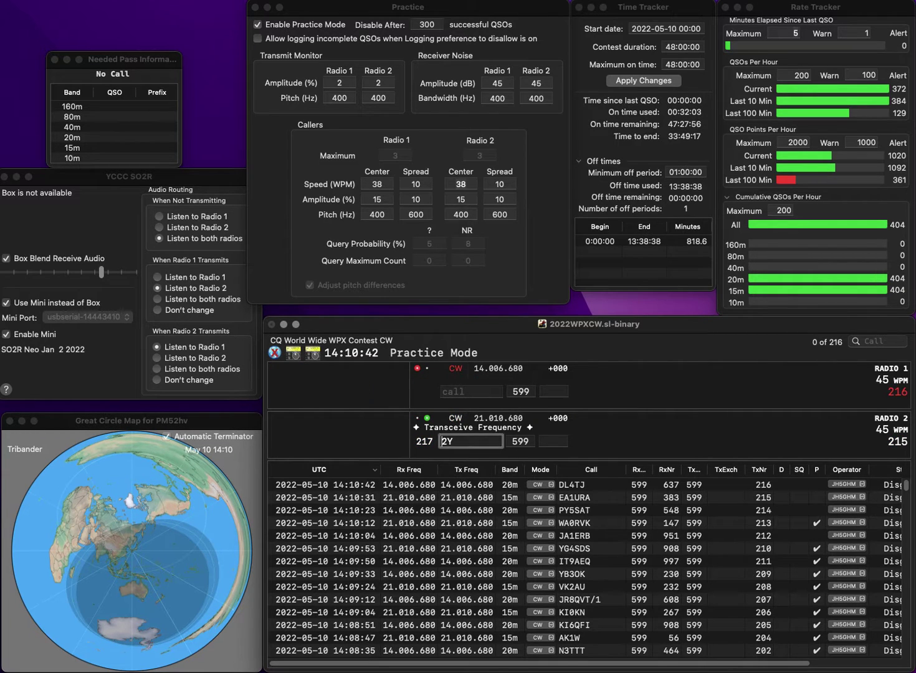
Send KI2Y on radio 2 and correct radio 1's call to F2AI
text(KI)
key(Return)
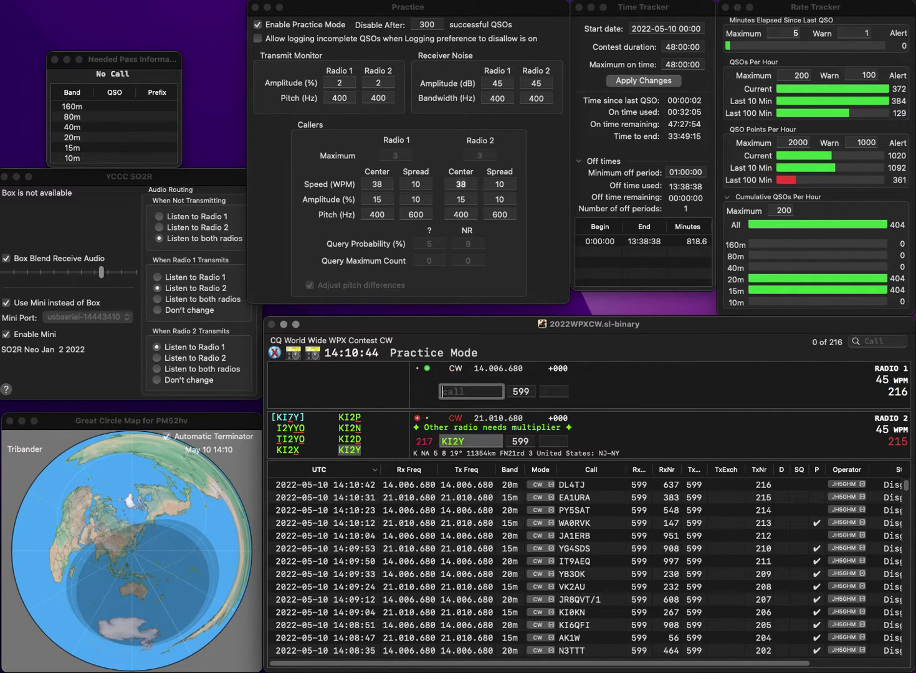
text(2AE)
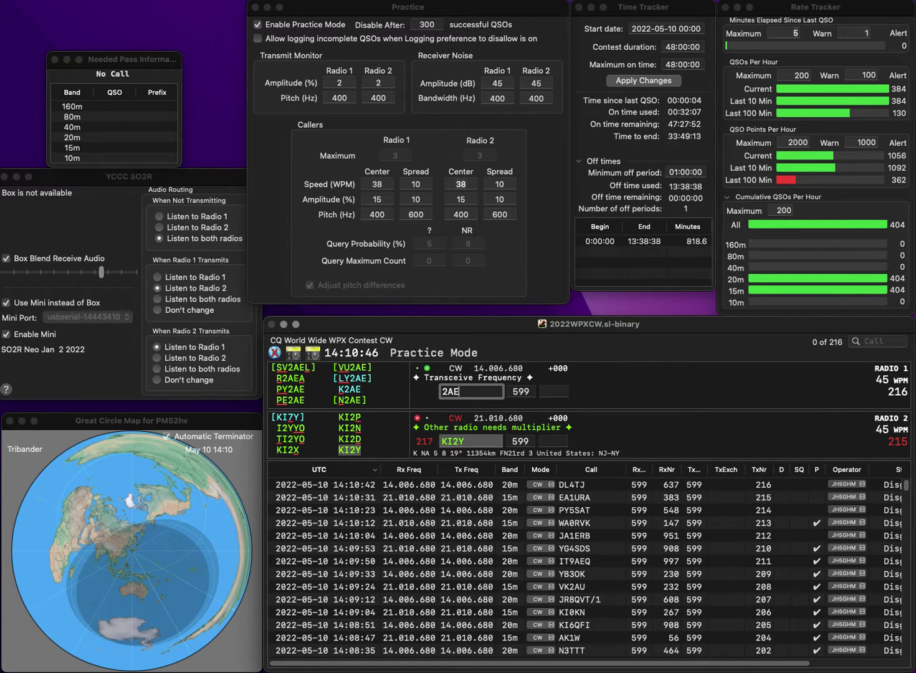
key(BackSpace)
text(I)
key(Home)
text(F)
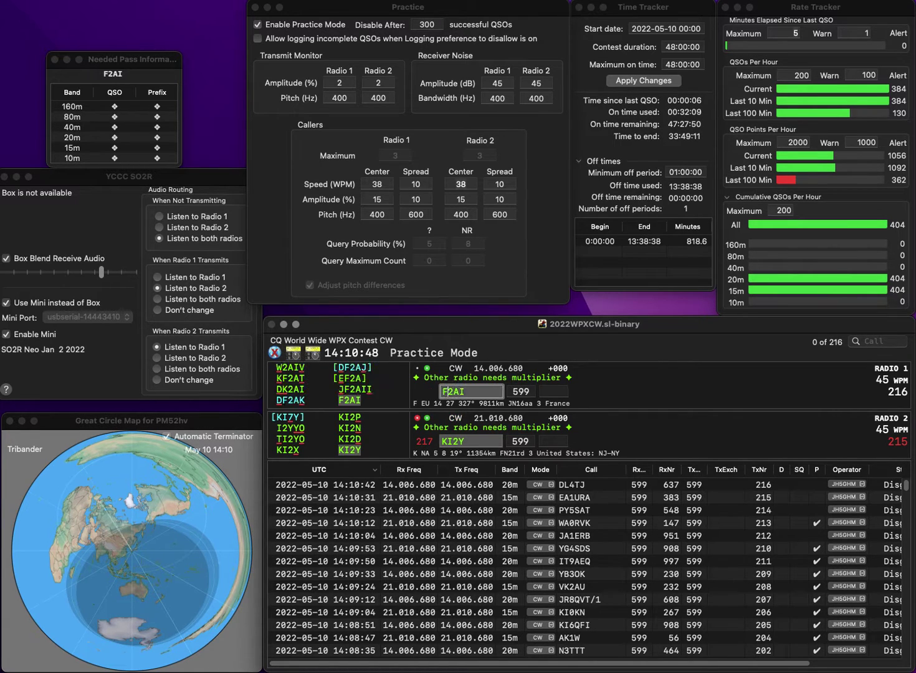
key(Return)
text(936)
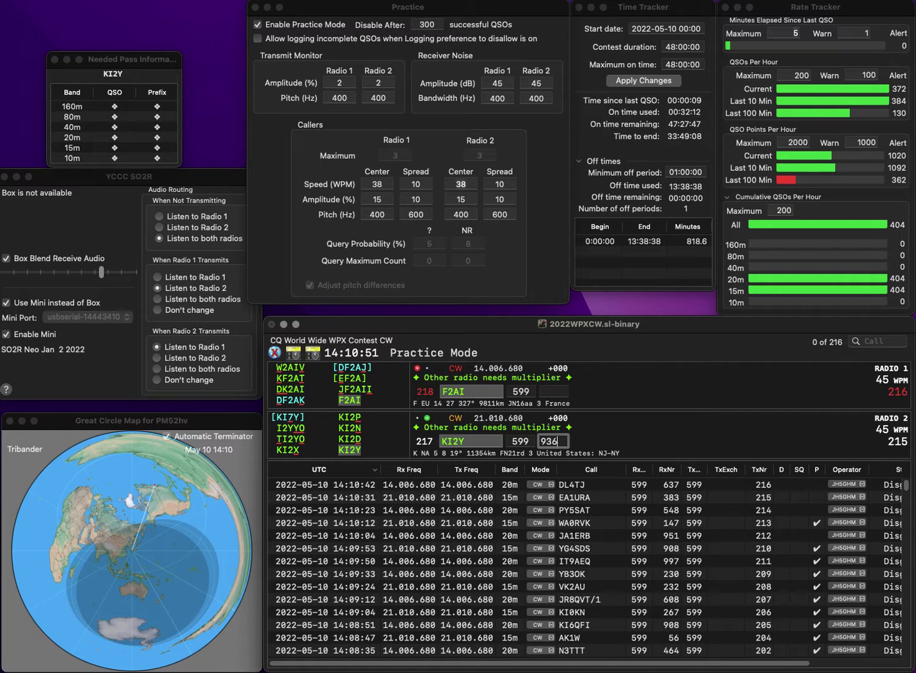
key(Return)
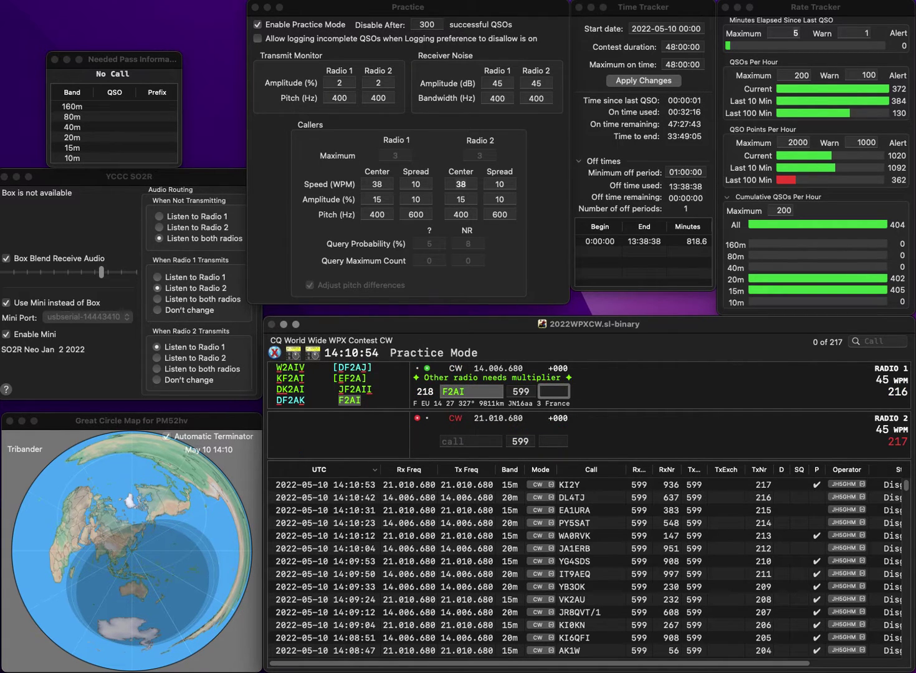
text(961)
key(Return)
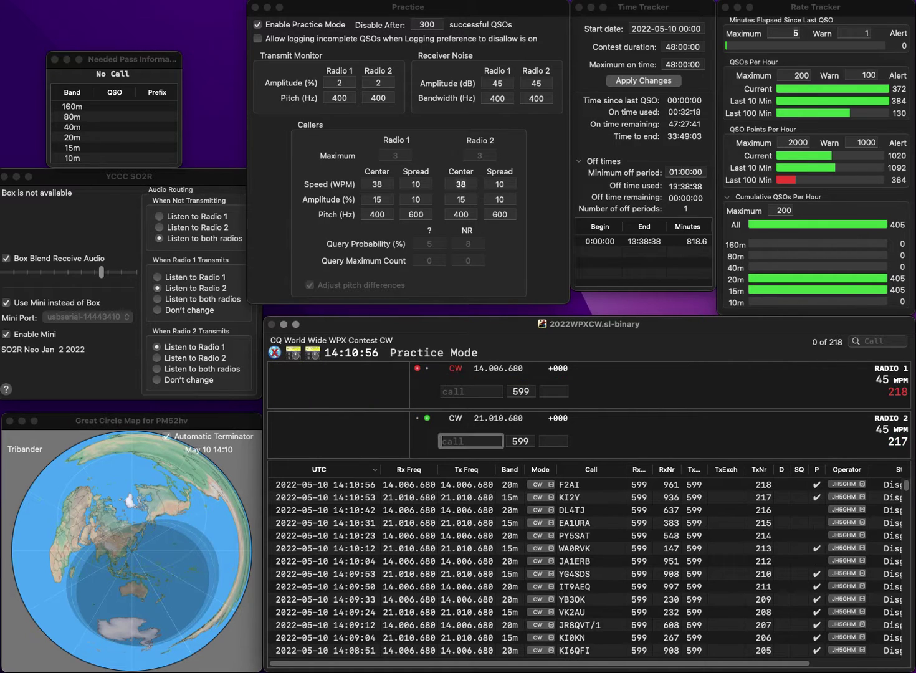
text(OK2SF)
key(Return)
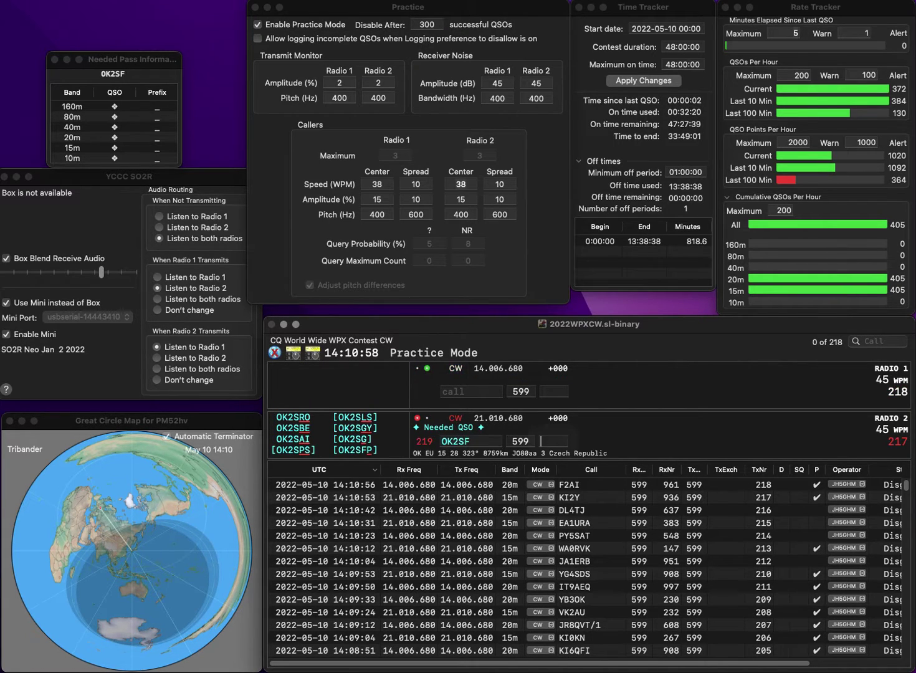
text(JE2)
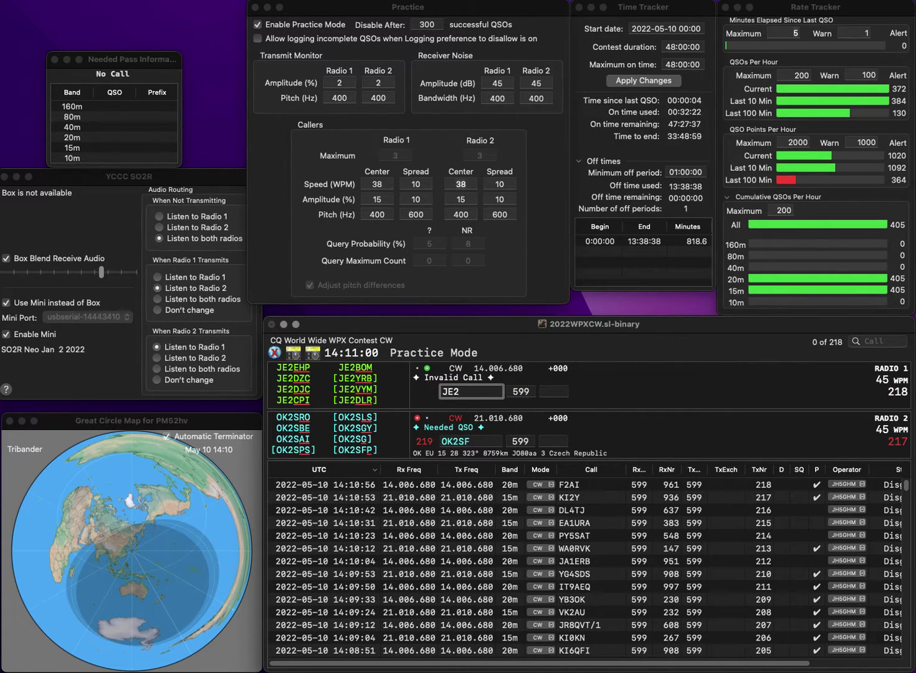
text(RPI)
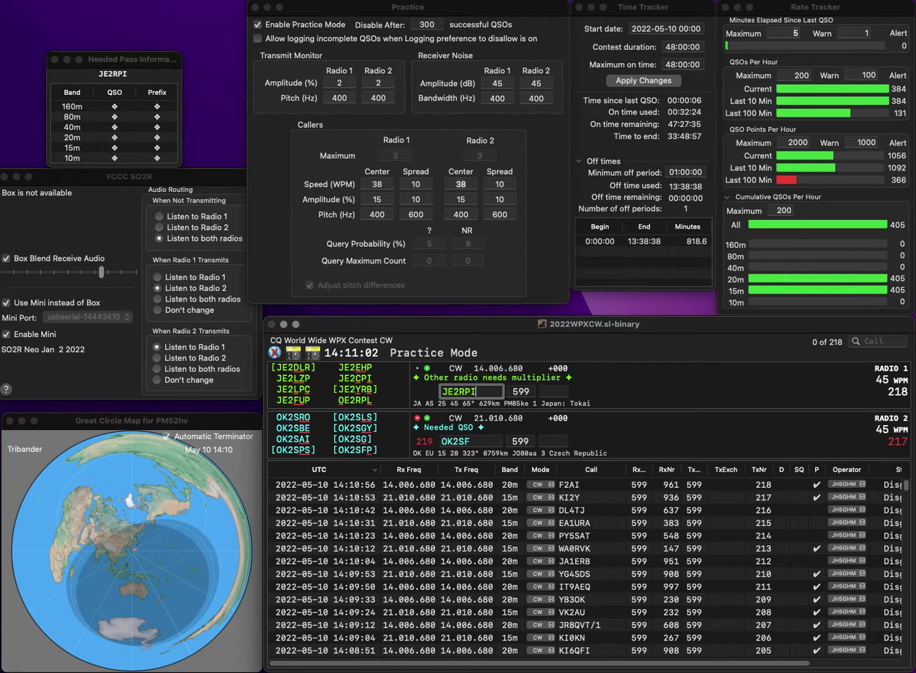
key(Return)
key(space)
key(Left)
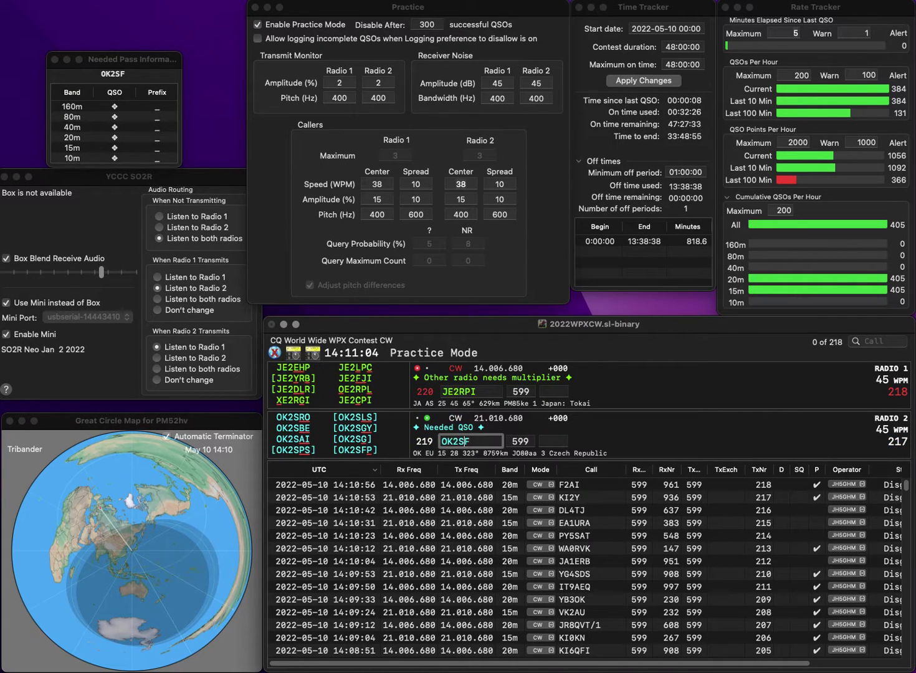
text(H)
key(Return)
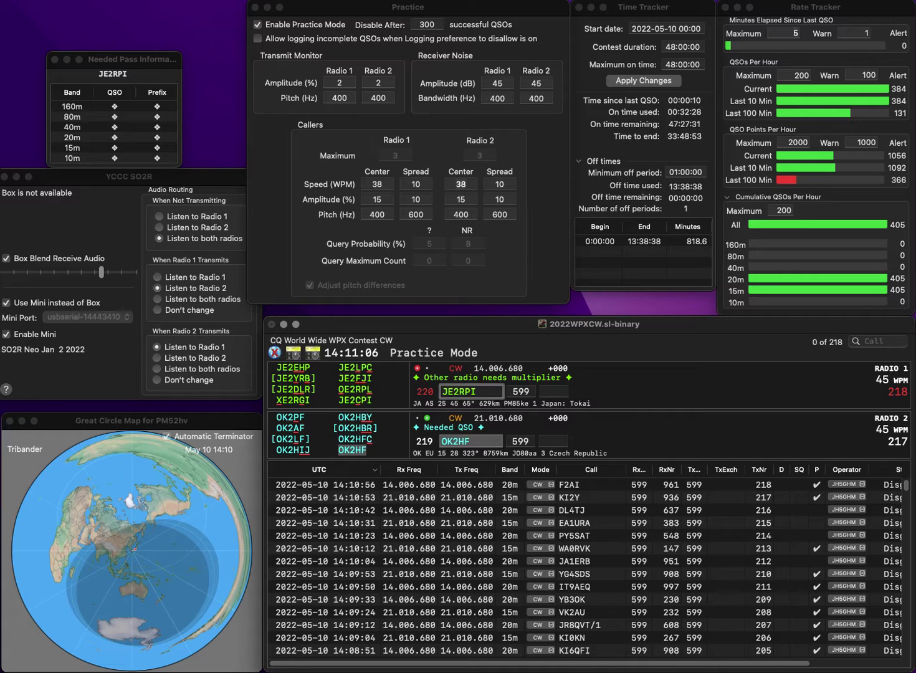
key(BackSpace)
text(C)
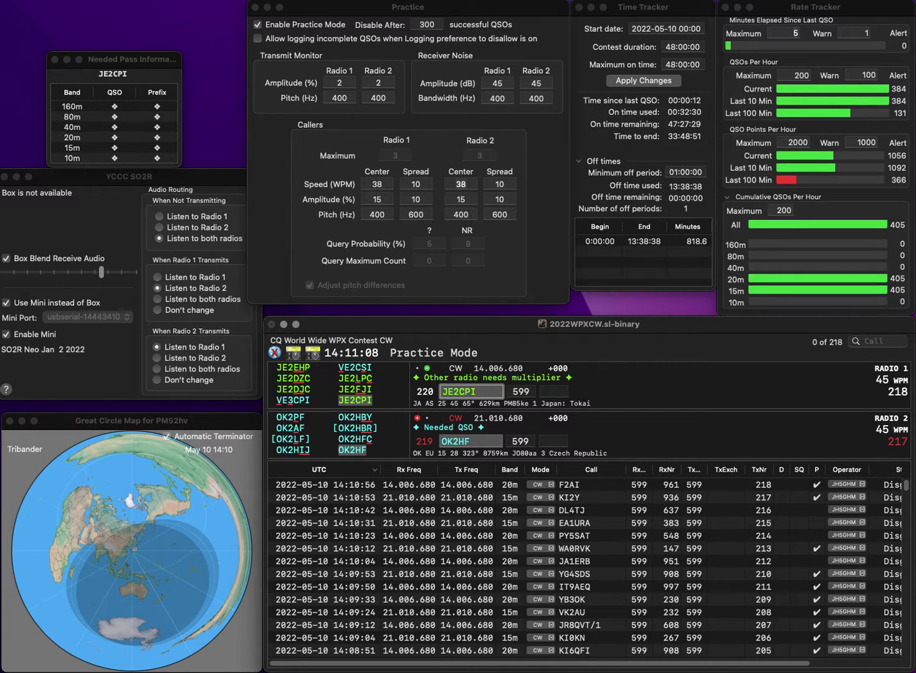
key(BackSpace)
text(FJ)
key(Delete)
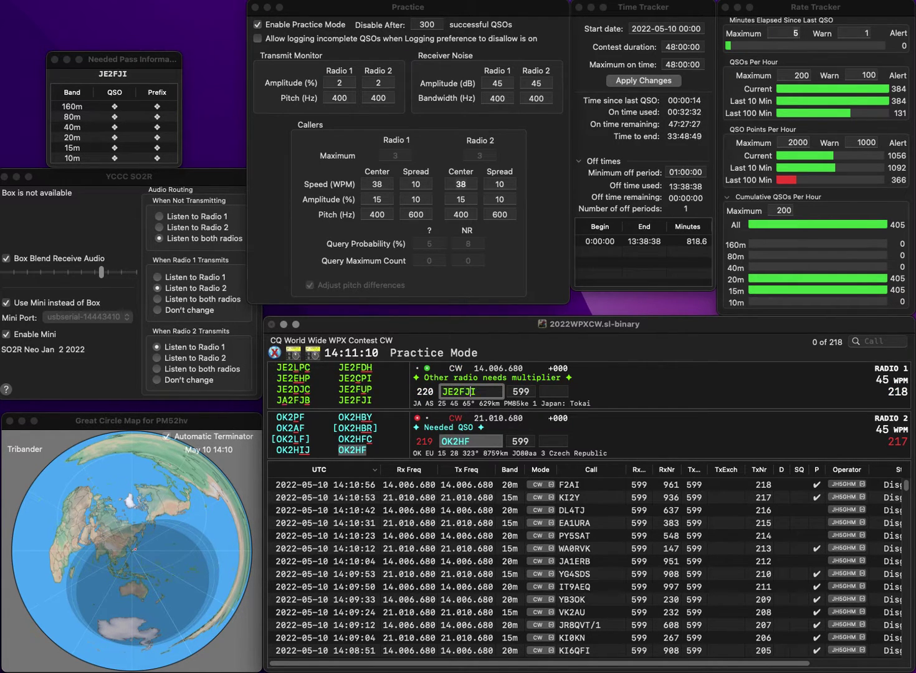
key(Return)
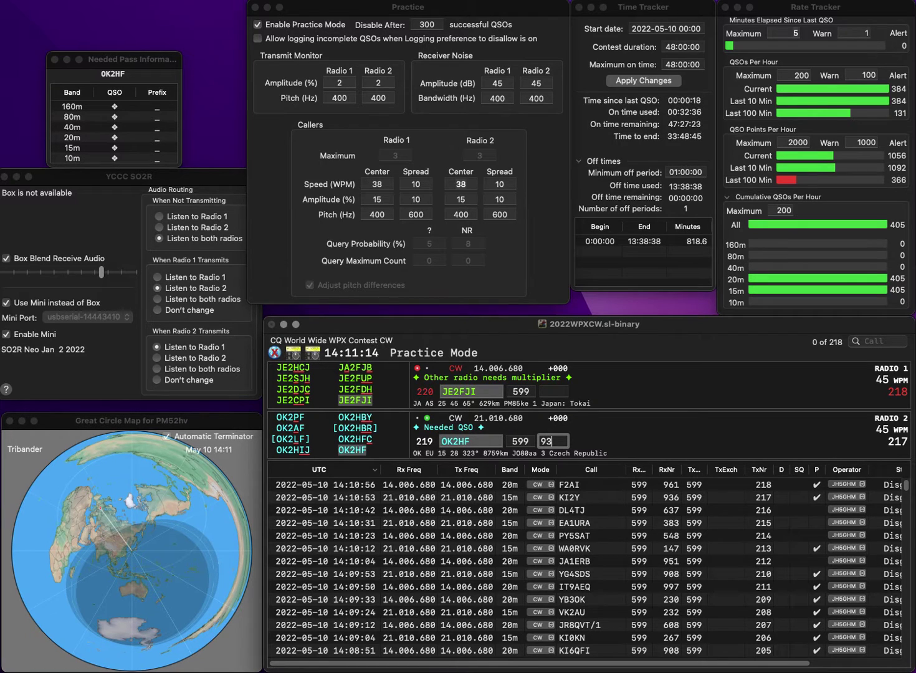
key(Return)
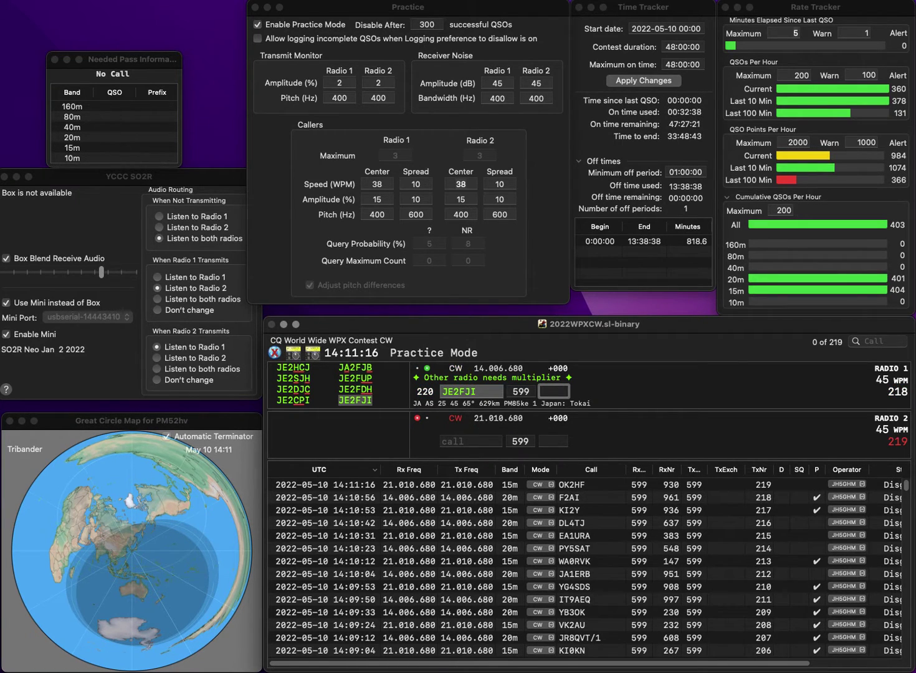
text(899)
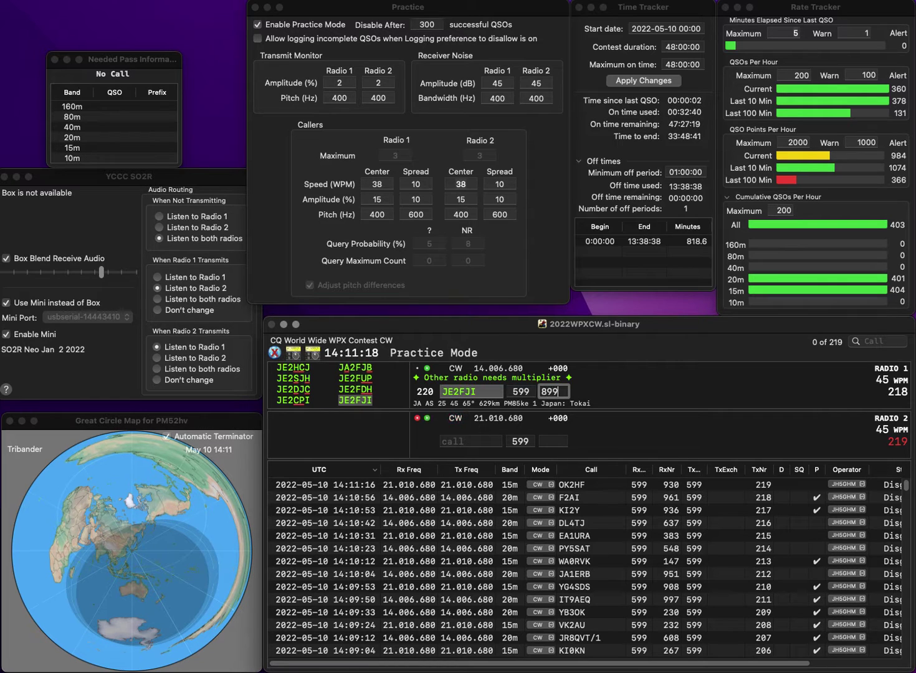
key(Return)
text(KQ6UP)
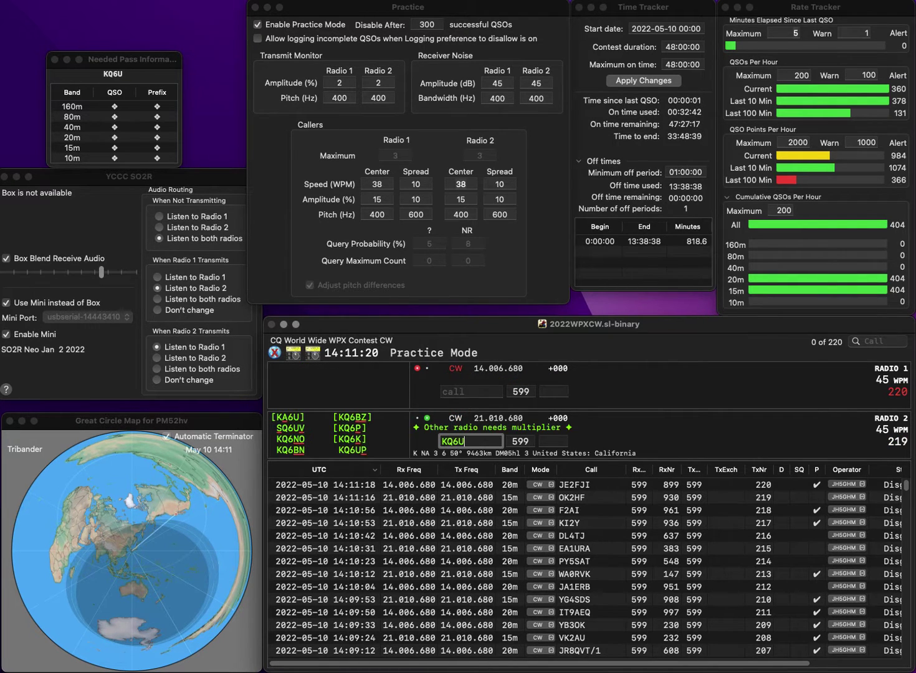
key(Return)
text(VESGD)
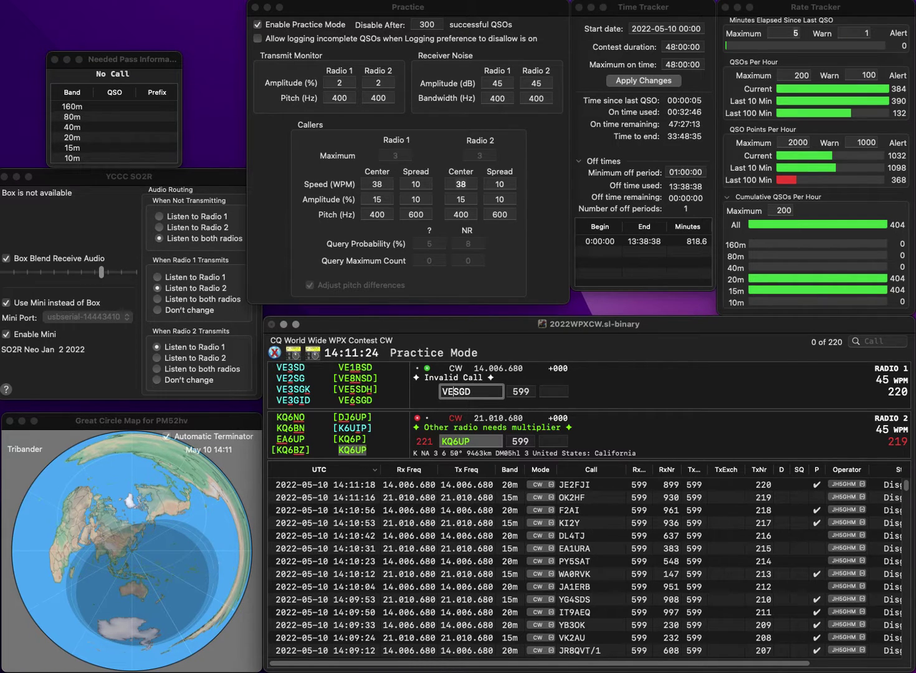
text(6)
key(Return)
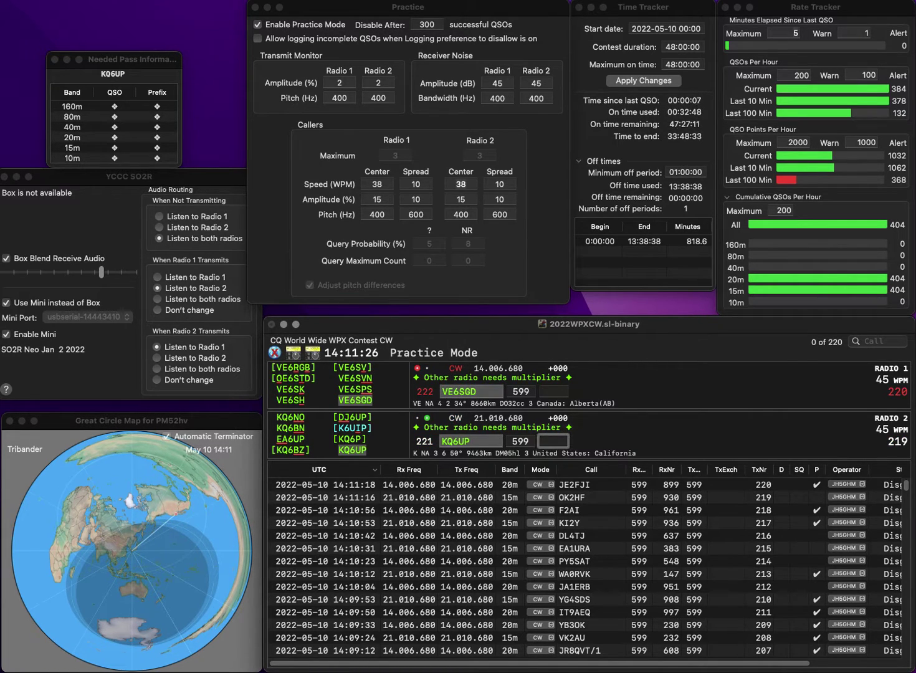
Log KQ6UP with 768 and VE6SGD with 48, then call JA3QIH on radio 2
text(768)
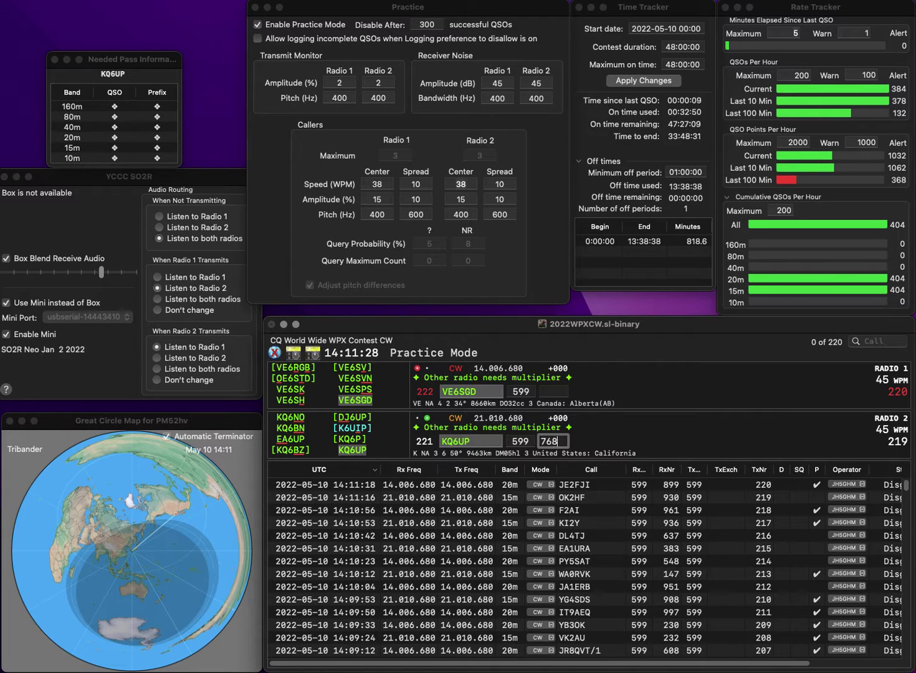
key(Return)
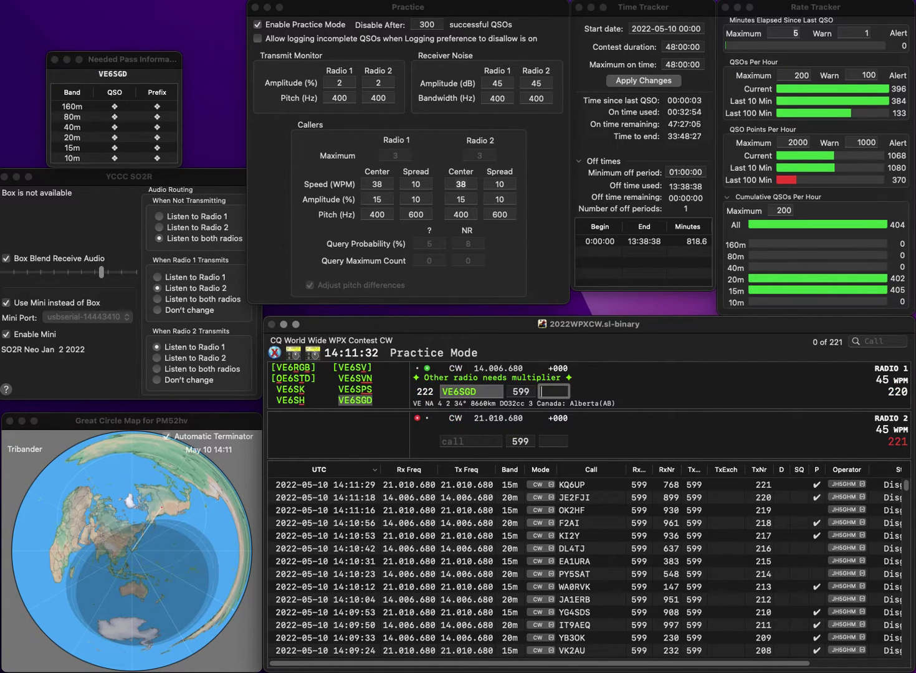
text(48)
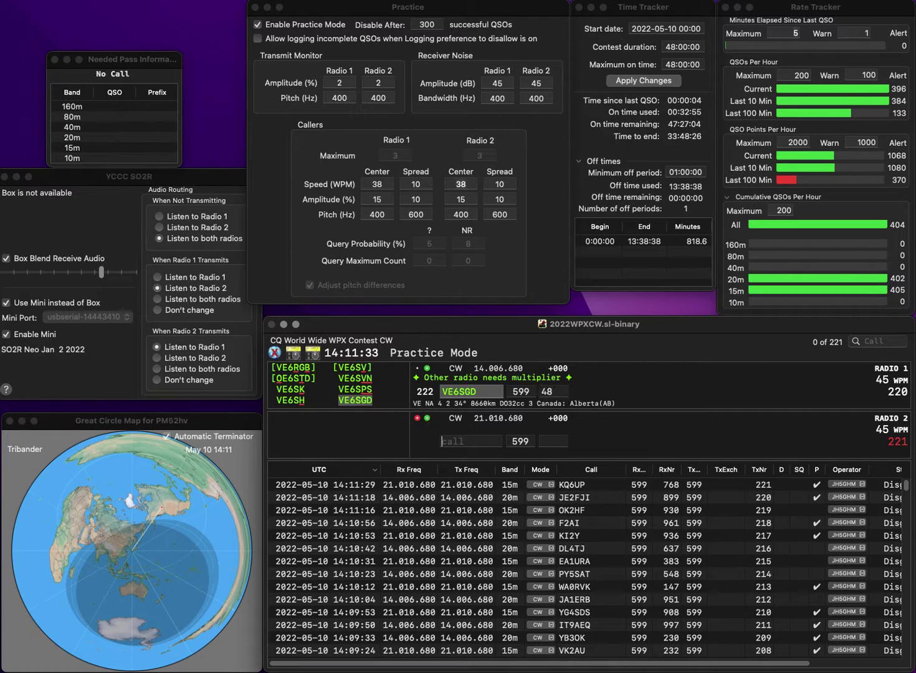
key(Return)
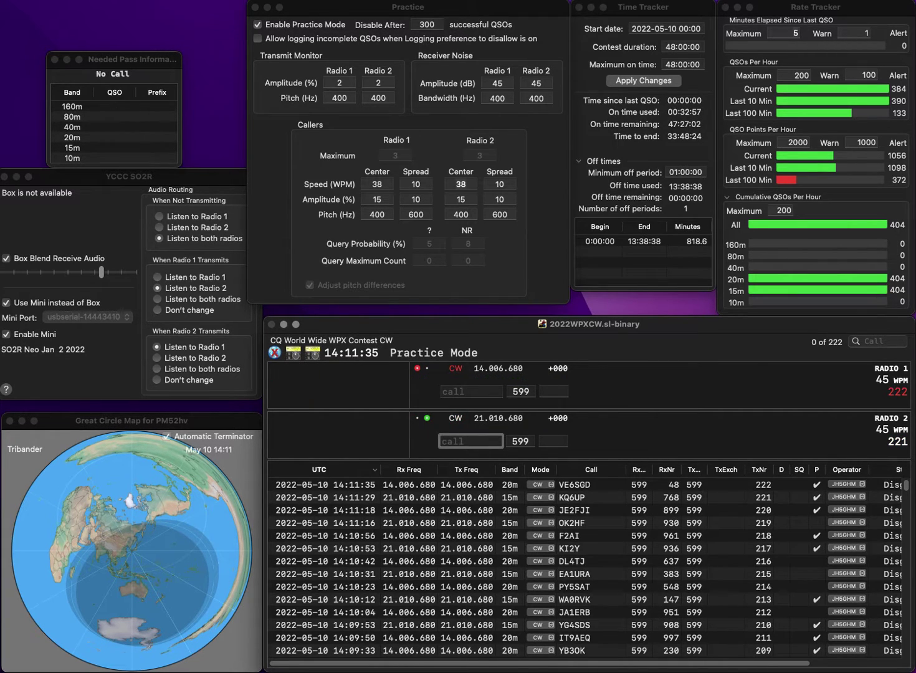
text(JA3QI)
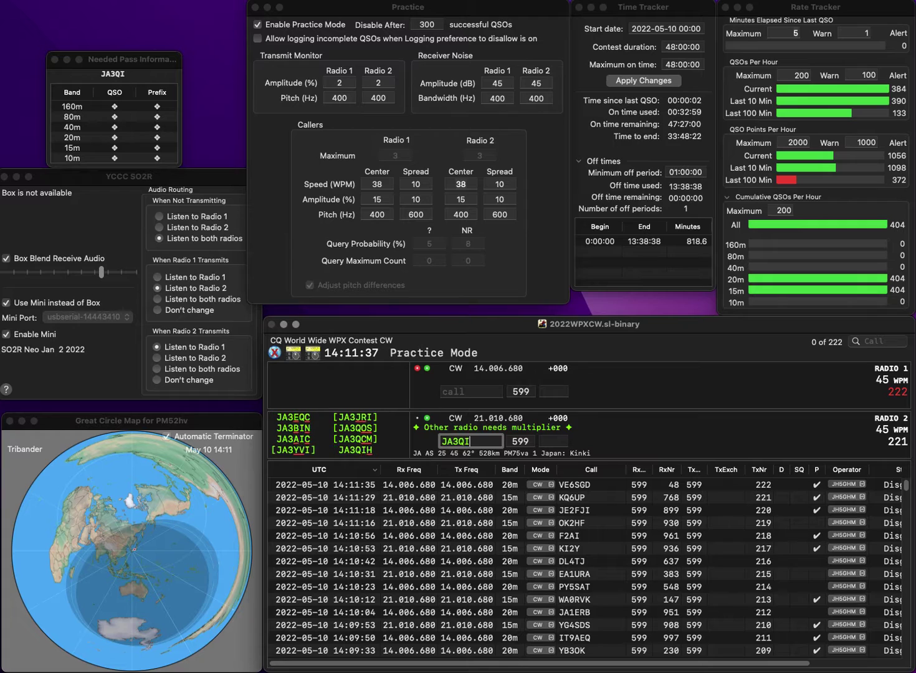
text(H)
key(Return)
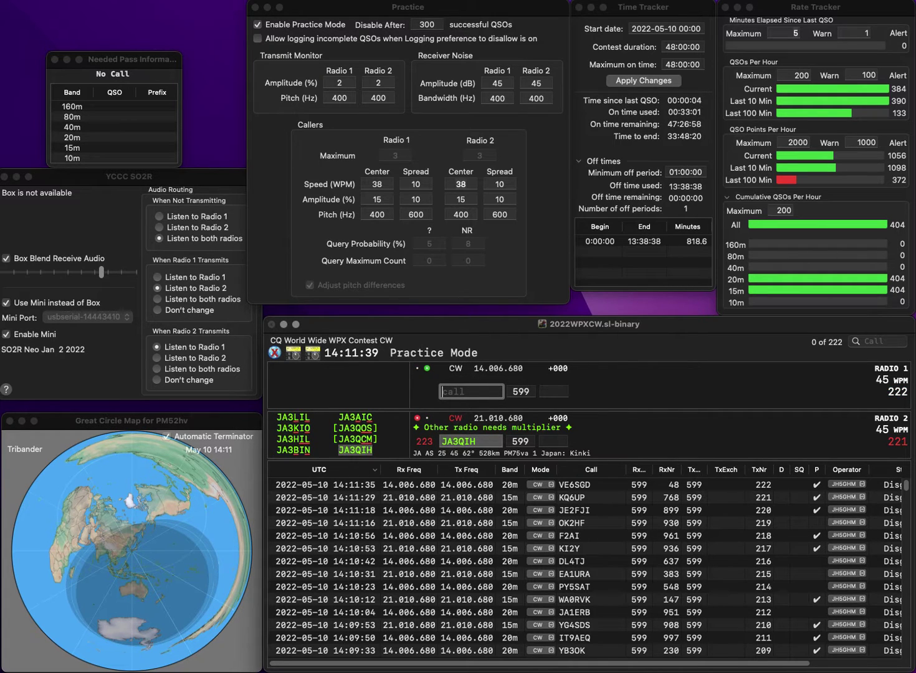
text(RP)
key(BackSpace)
key(BackSpace)
text(PP)
key(Return)
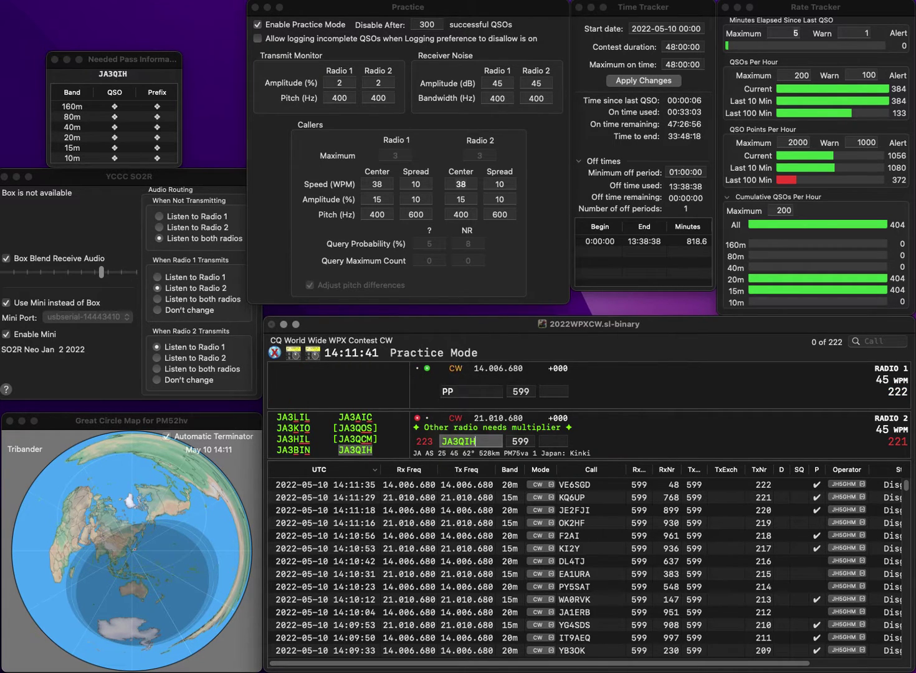
key(space)
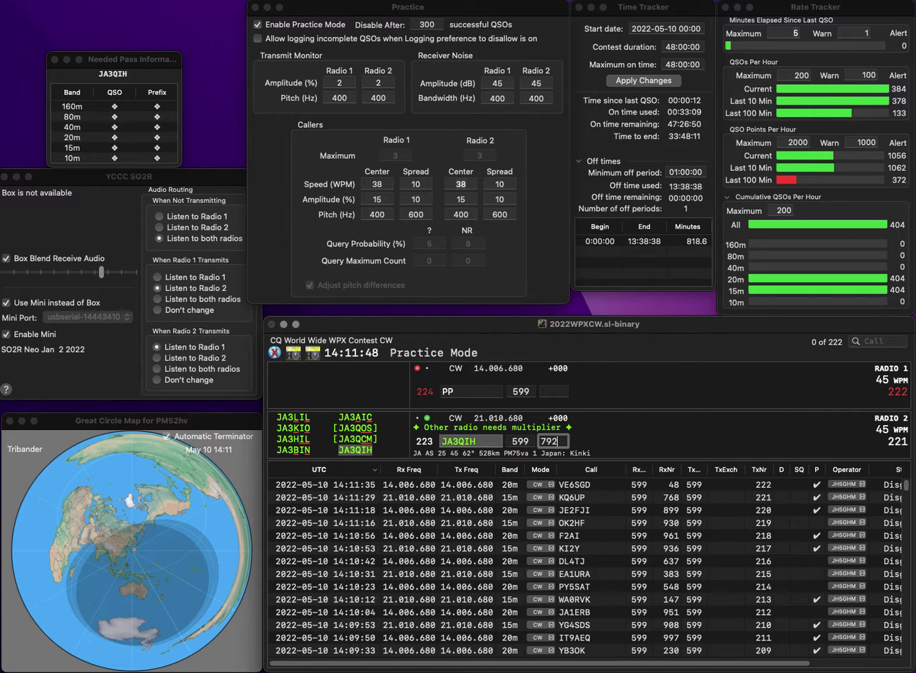
key(Return)
text(W)
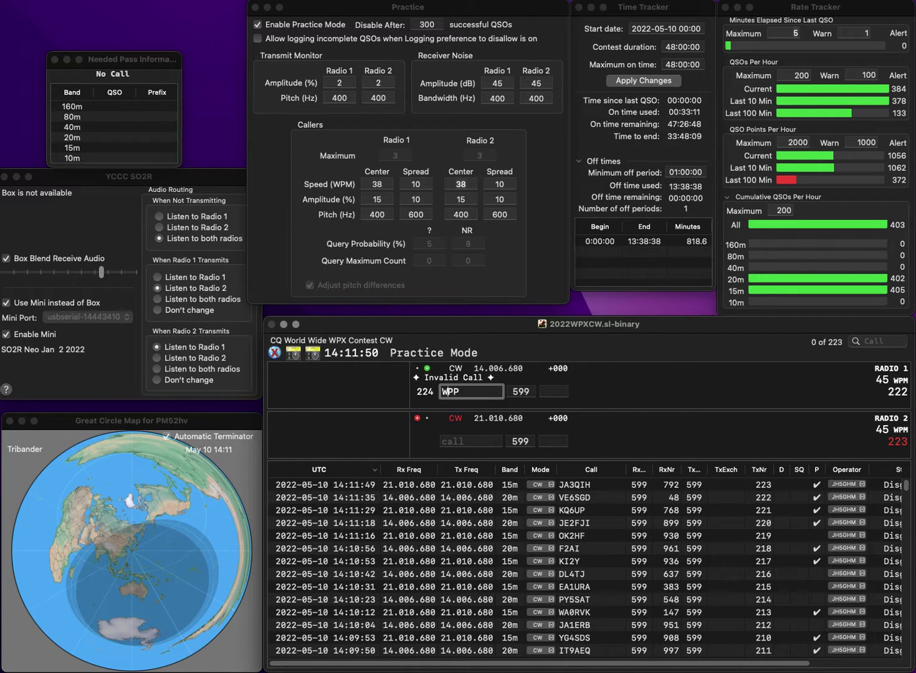
text(A3G)
key(Return)
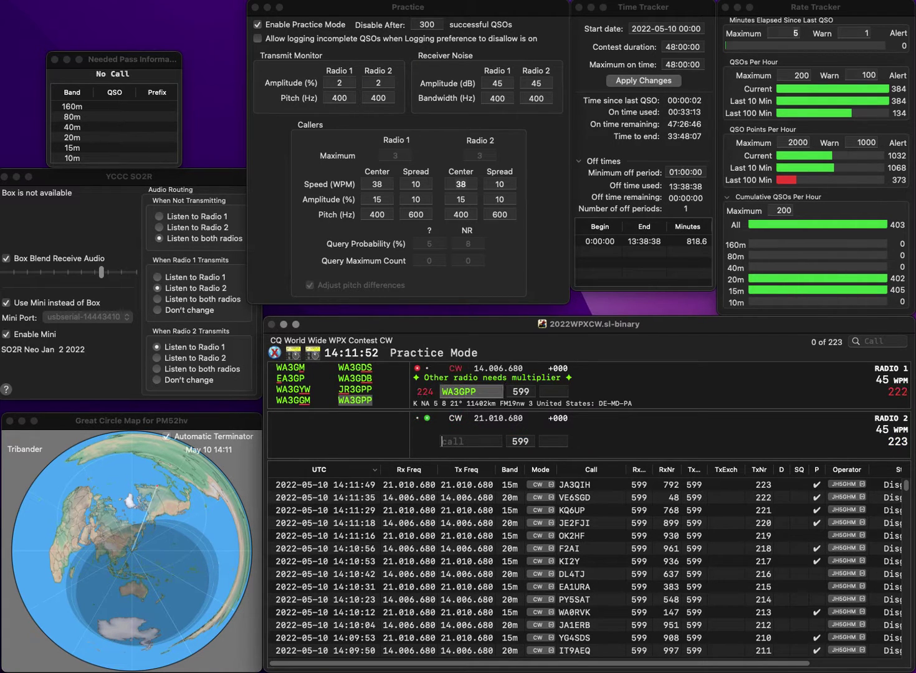
text(6E)
key(BackSpace)
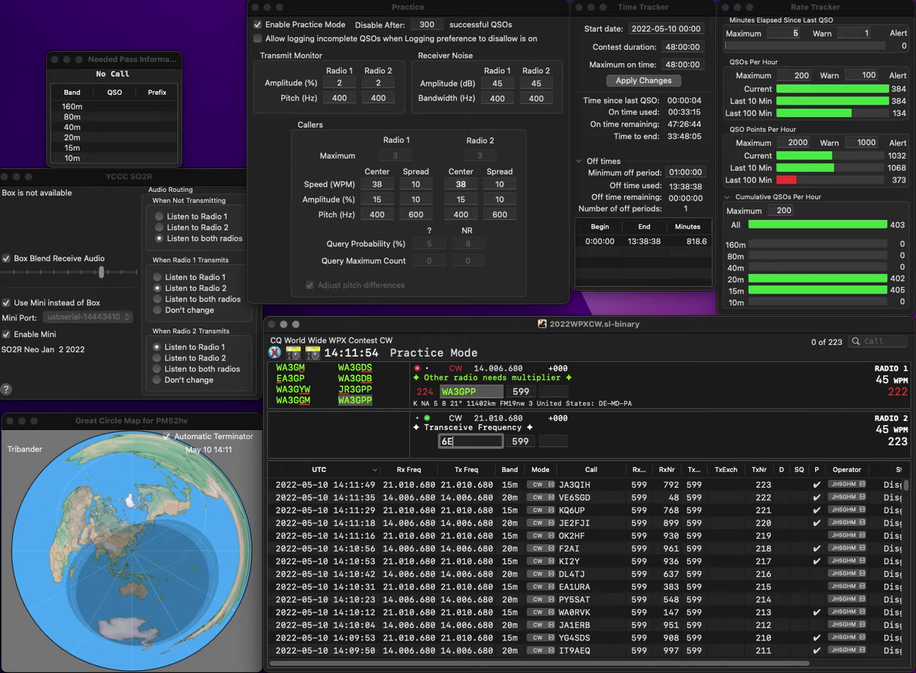
text(PK)
text(VE)
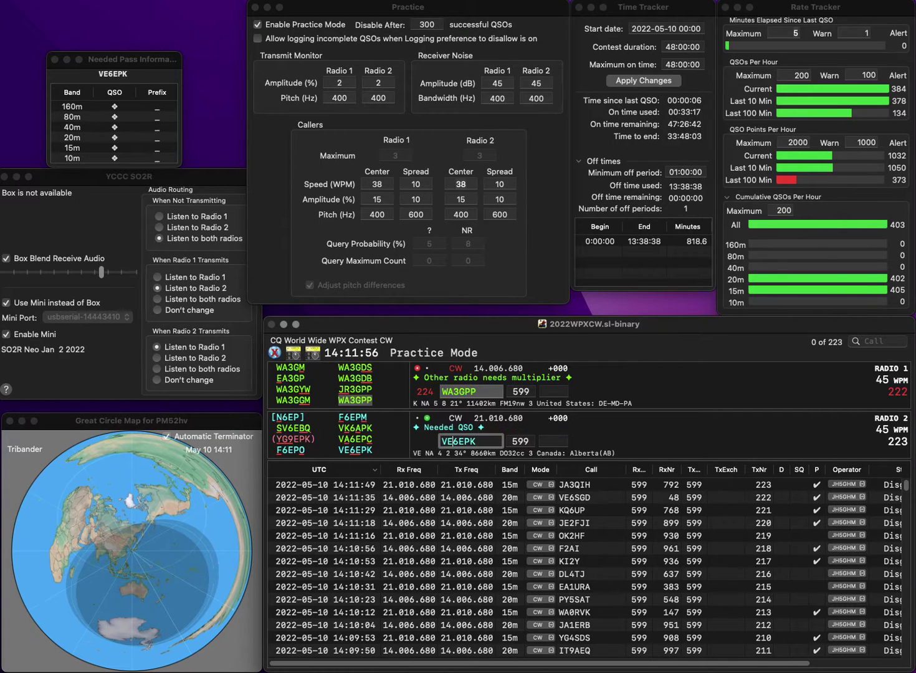
key(Return)
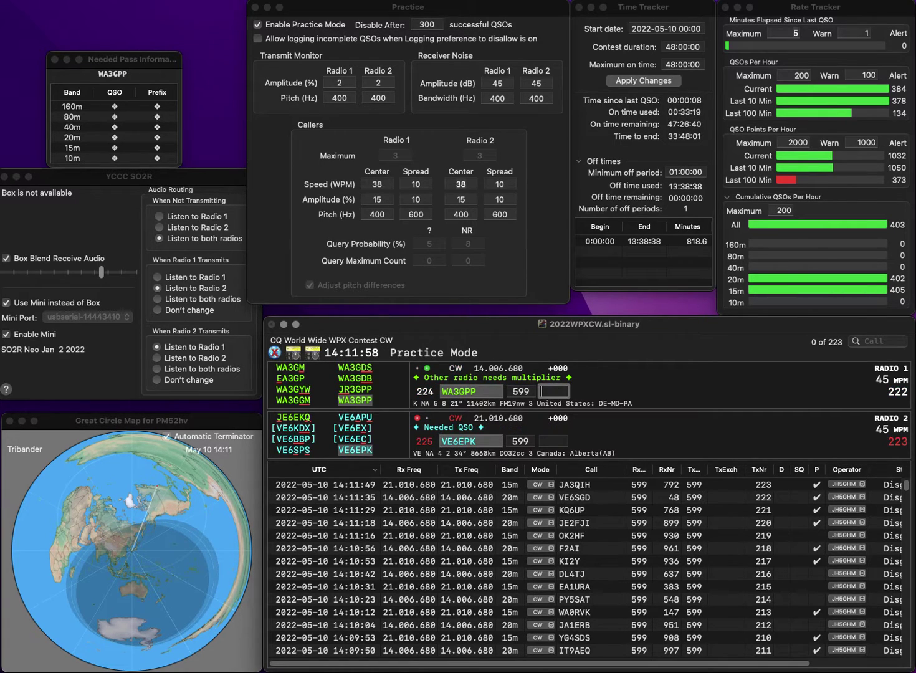
text(847)
key(Return)
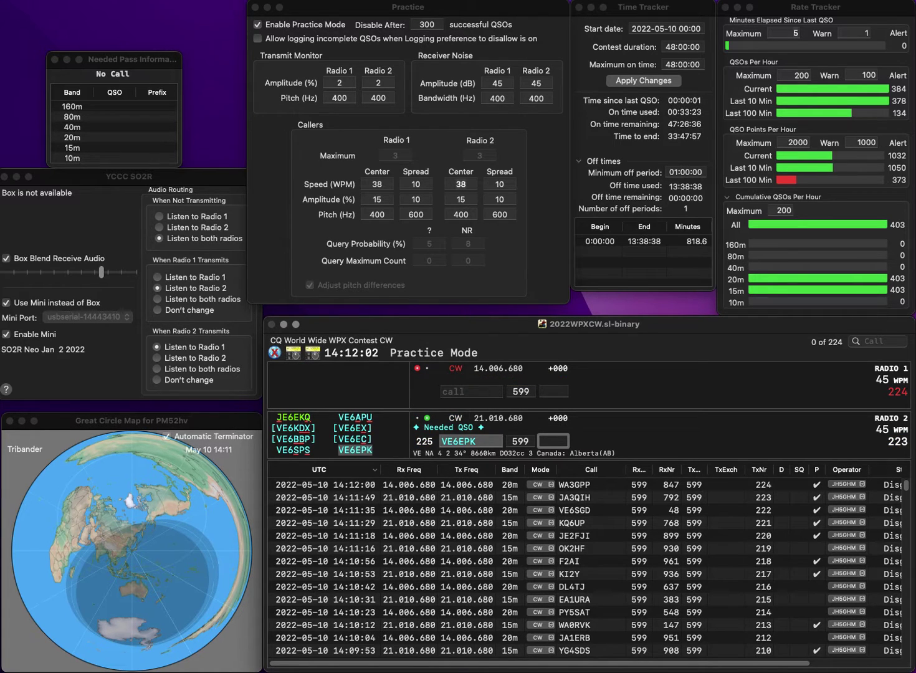
text(2)
text(6)
key(Return)
text(KE1AF)
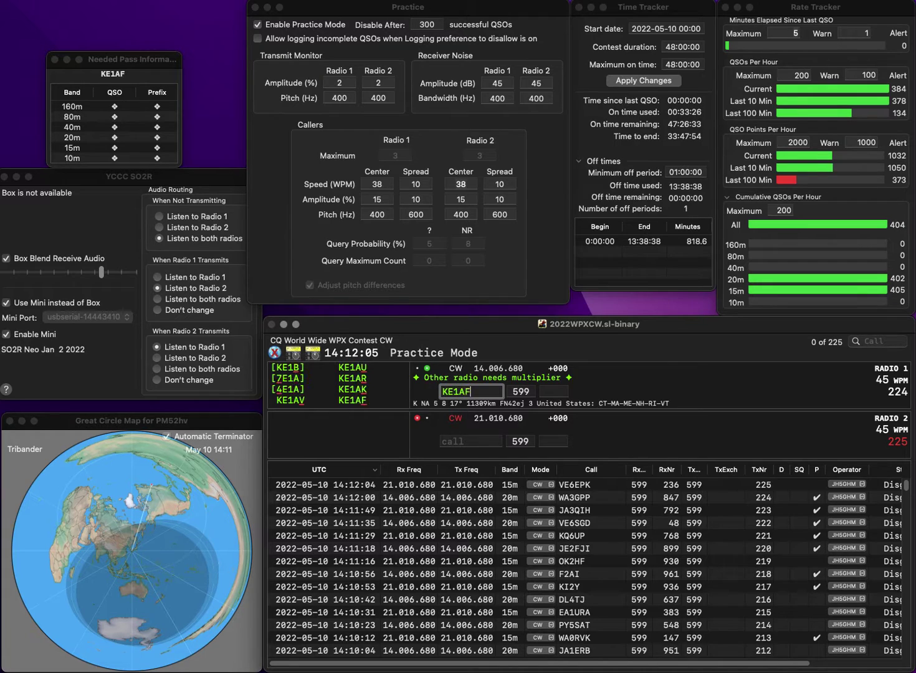
key(Return)
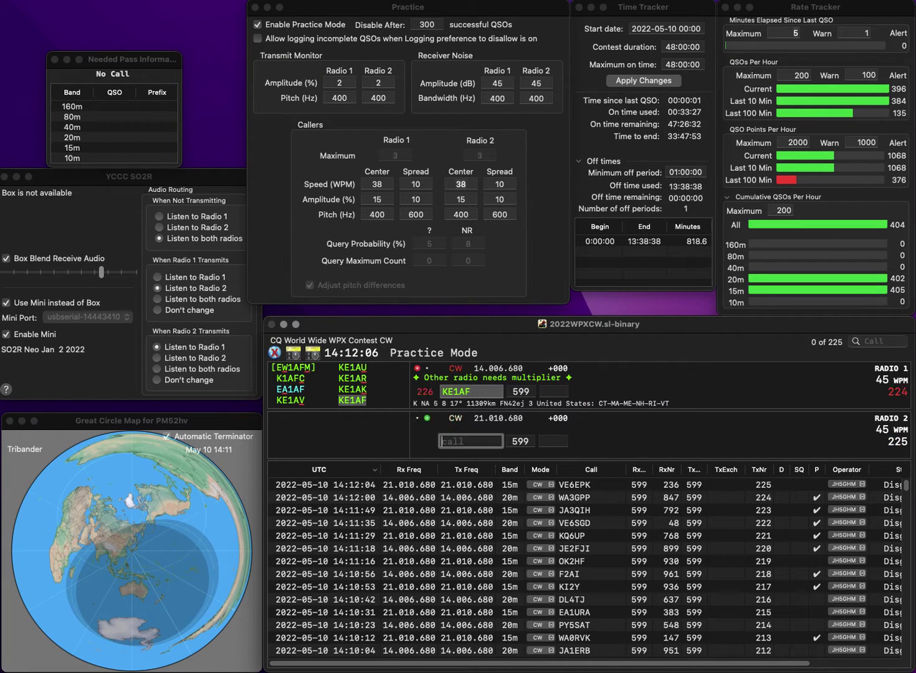
text(HB9)
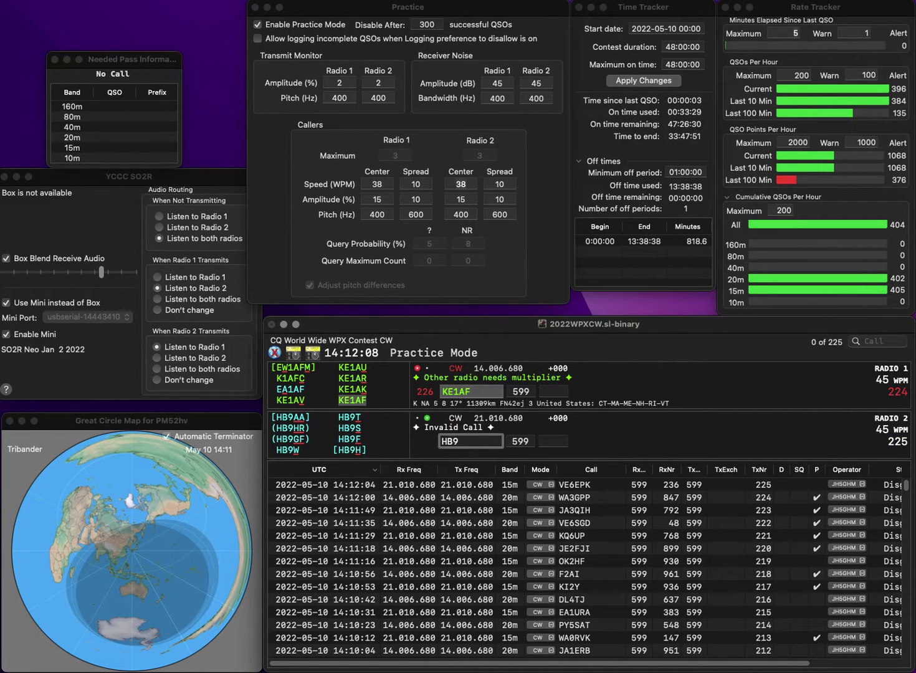
text(CYN)
key(Return)
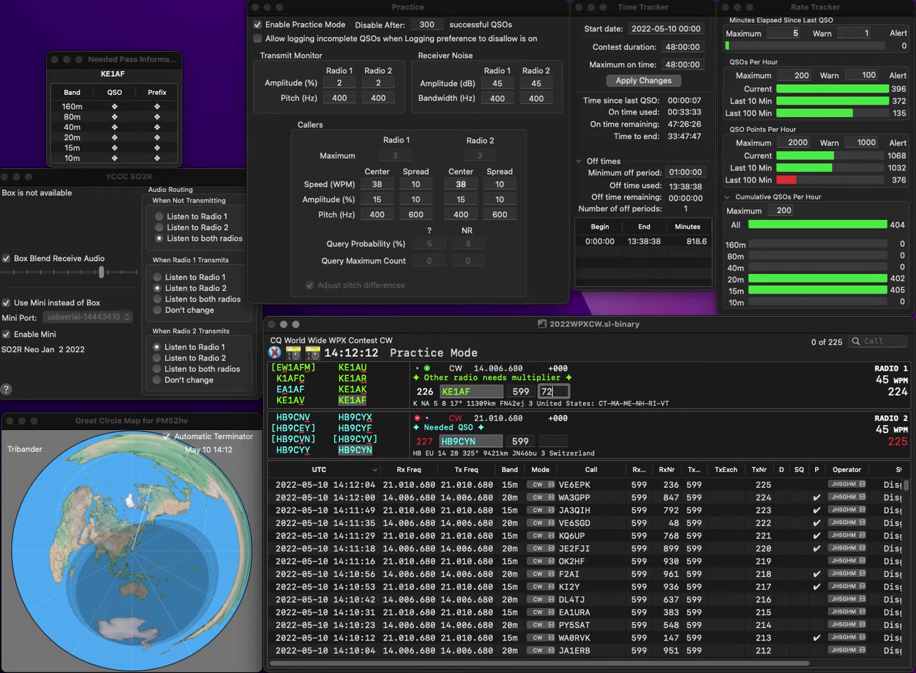
key(Return)
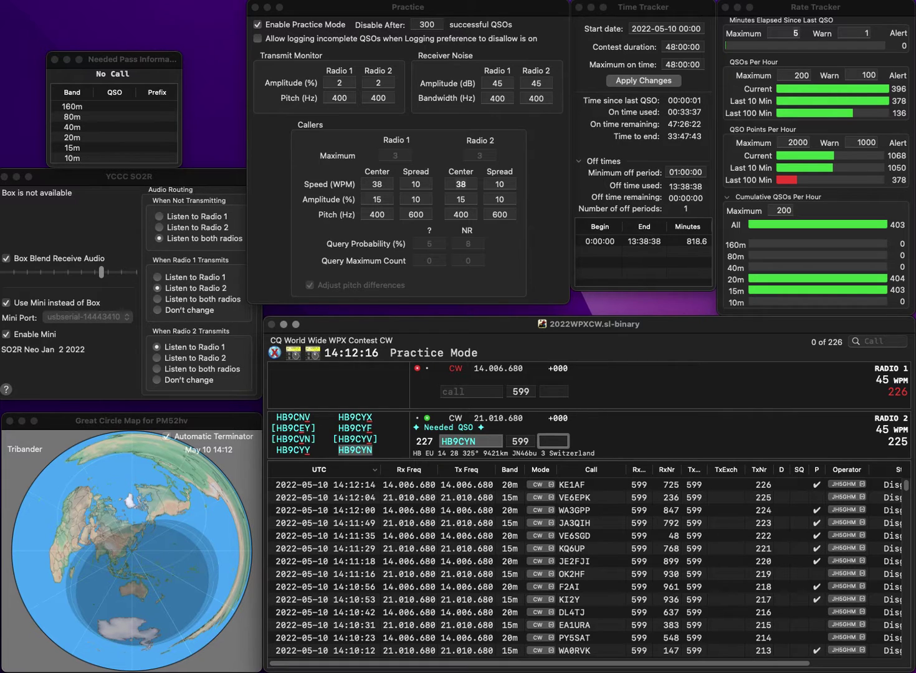
text(357)
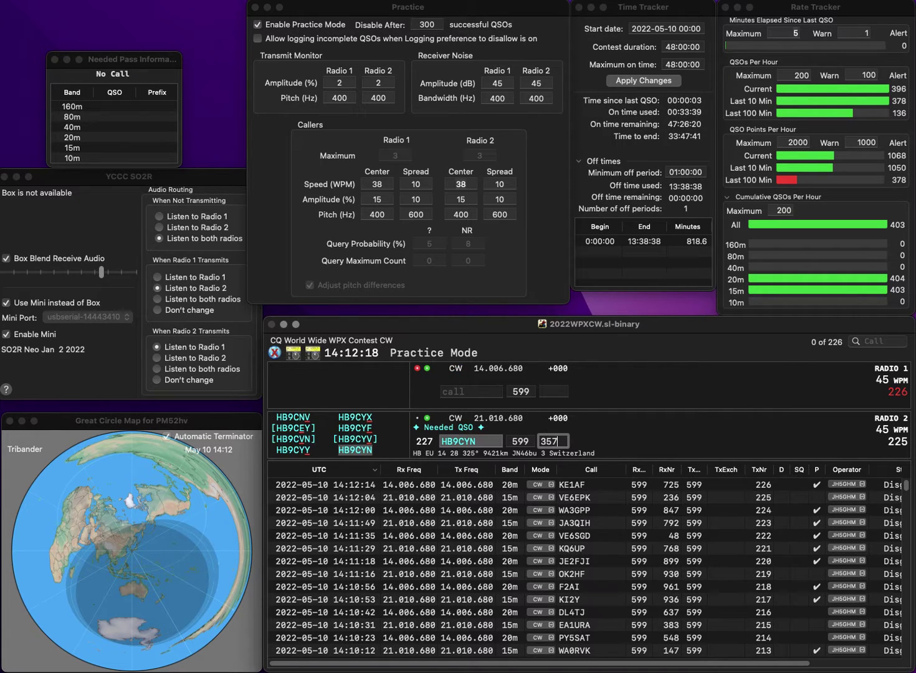
key(Return)
text(3OBX)
key(Home)
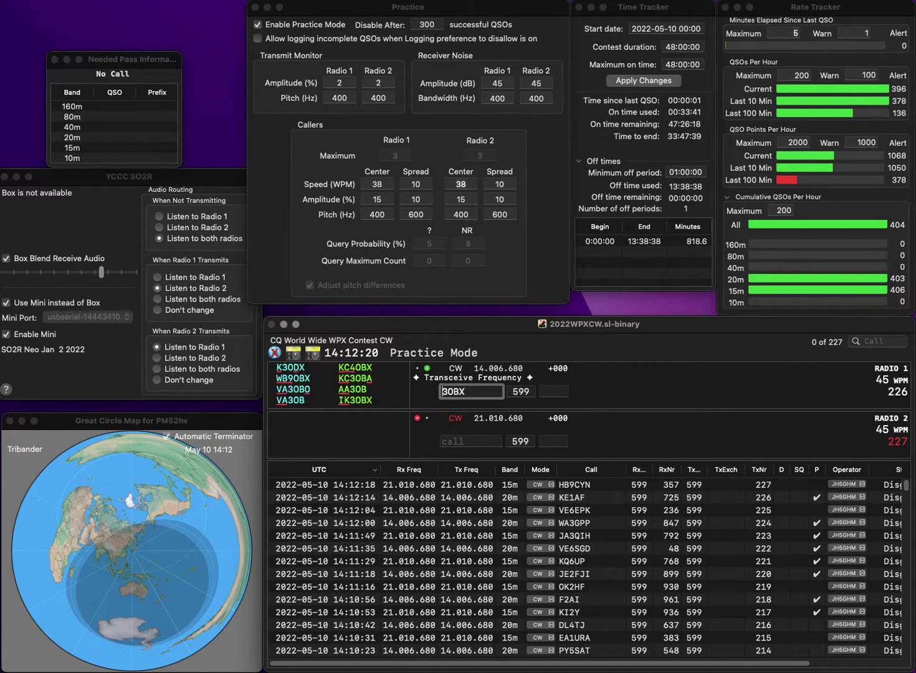
text(IK)
key(Return)
text(R3)
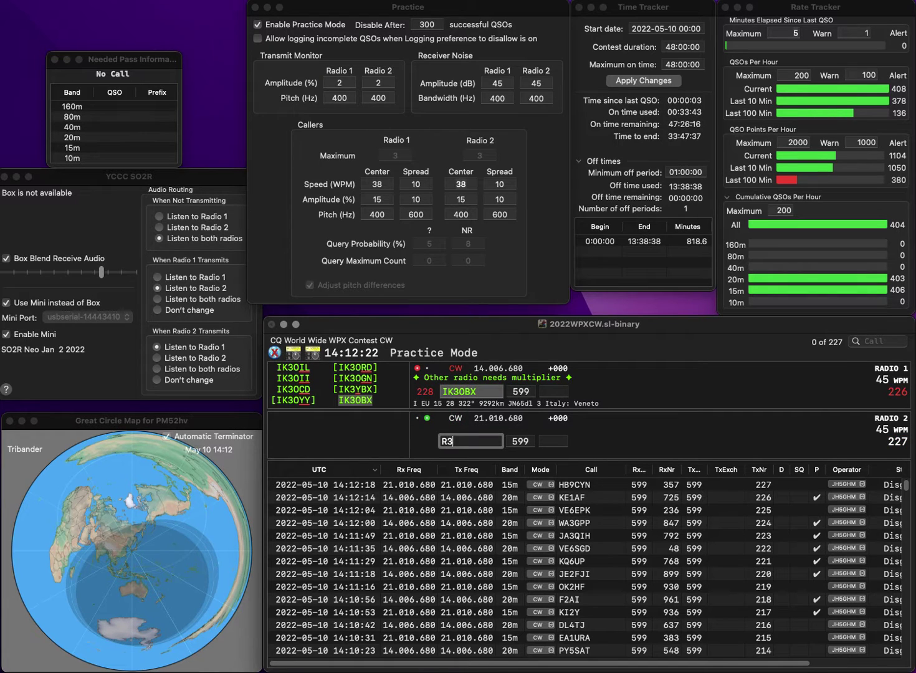
text(AT)
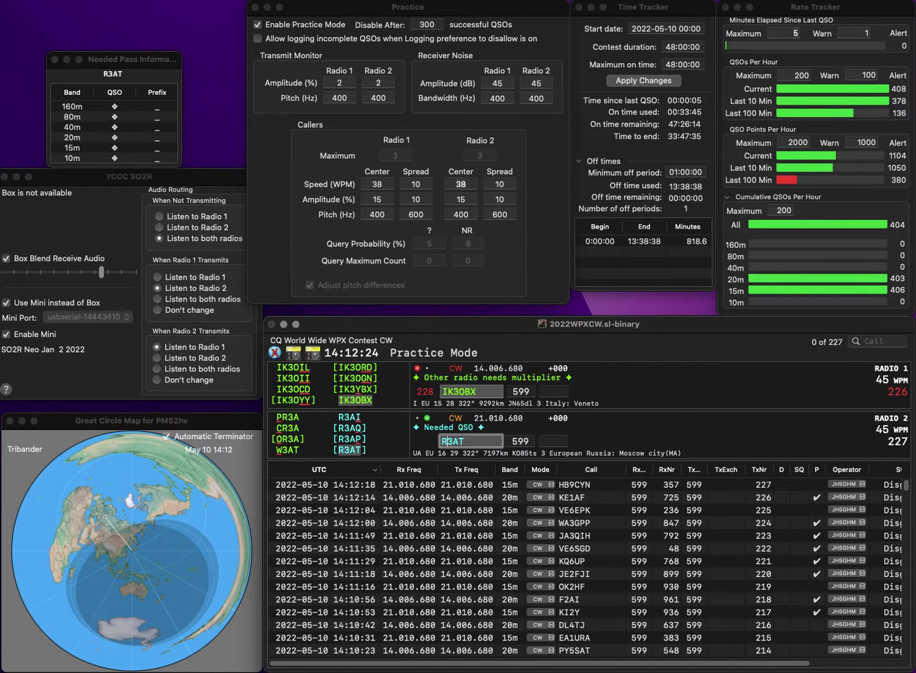
key(Tab)
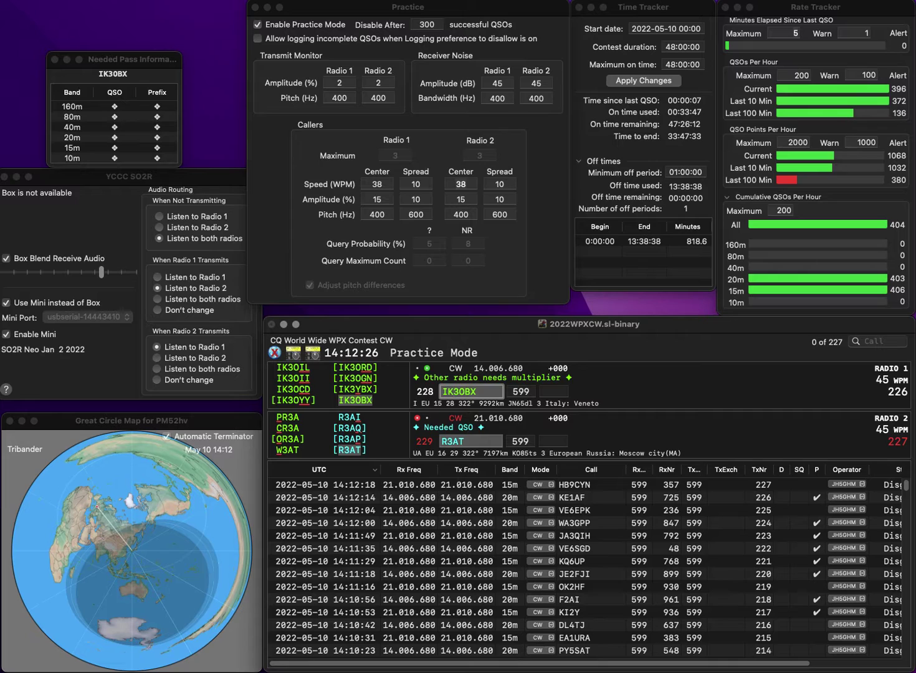
key(space)
text(21)
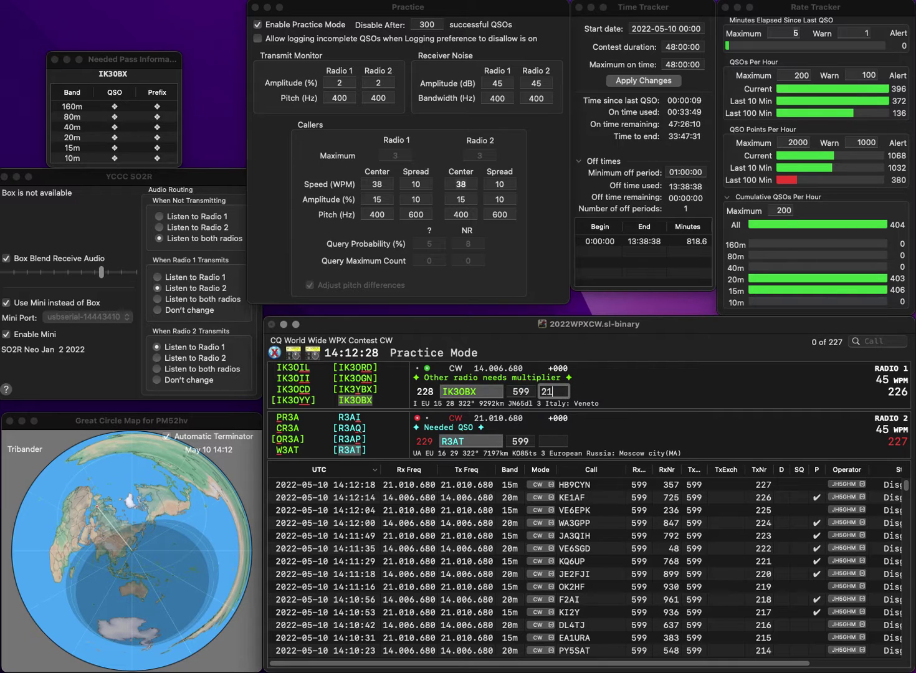
text(5)
key(Return)
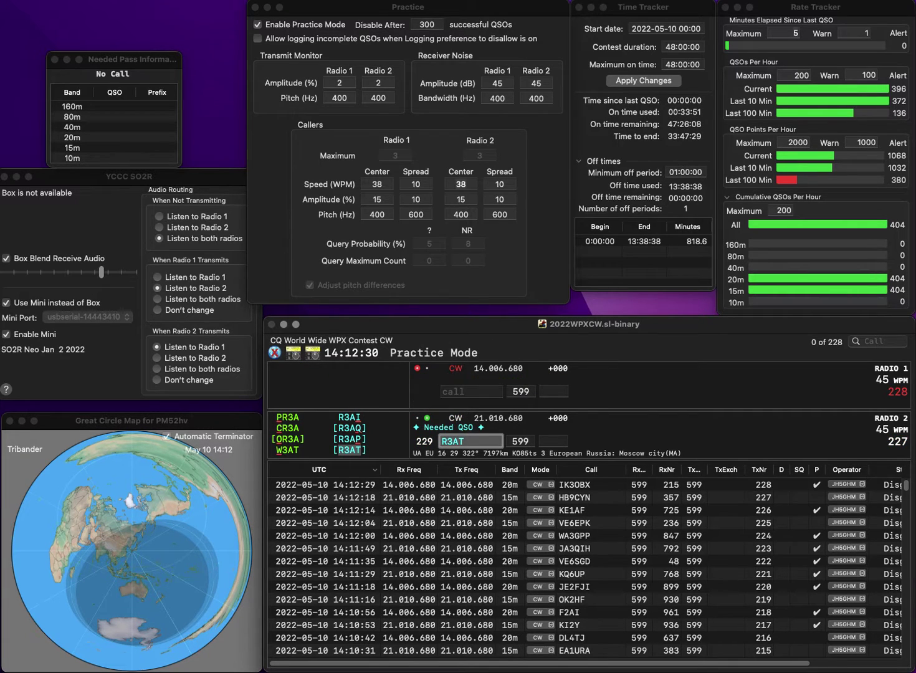
Correct radio 2's call from RV3AT to RV3TG and resend the exchange
text(RV3AT)
key(Return)
key(BackSpace)
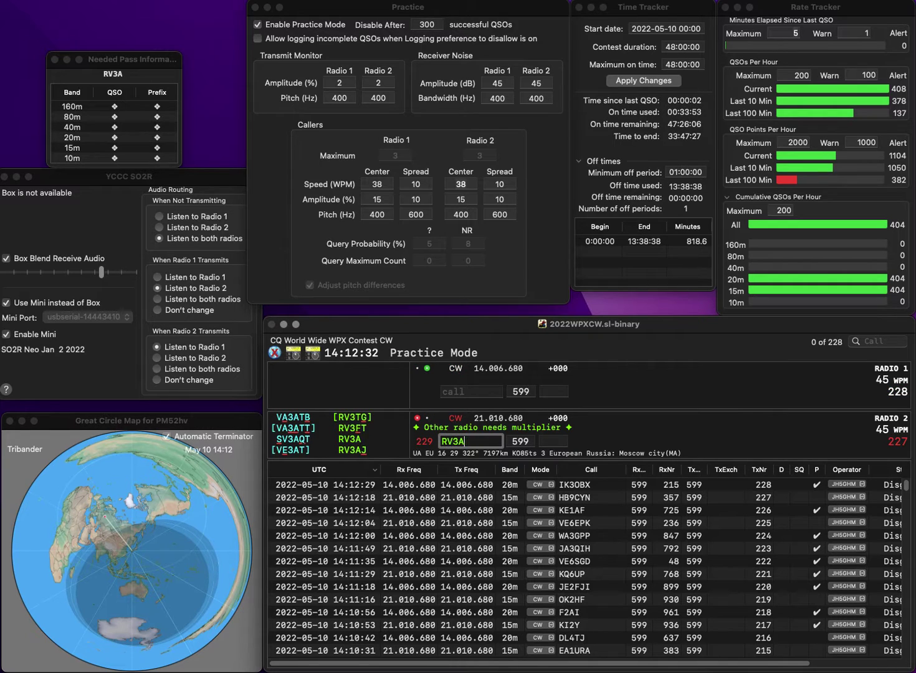
key(BackSpace)
text(TG)
key(Return)
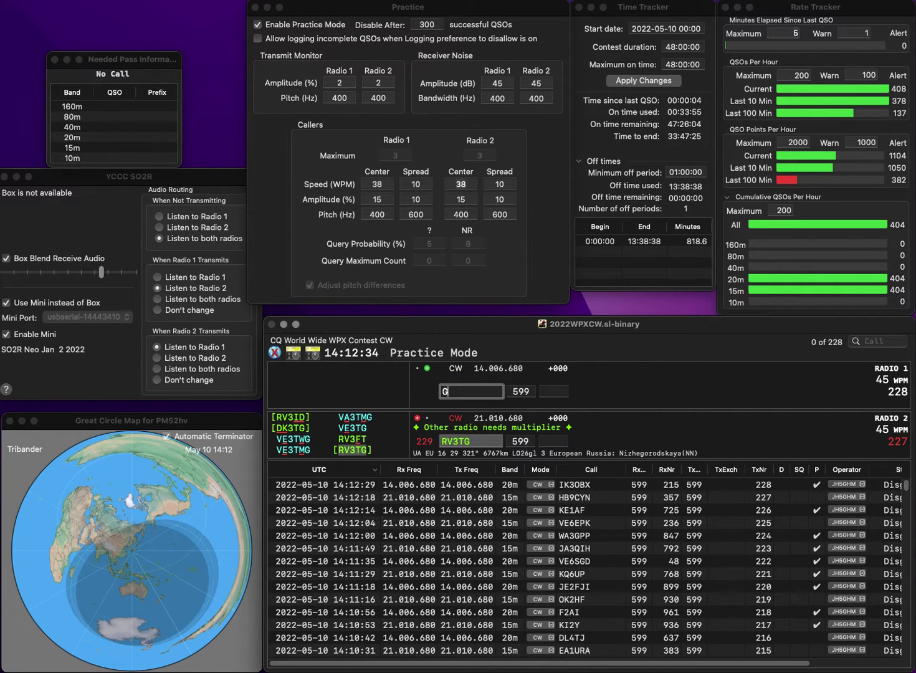
Start a partial 1MA call on radio 1 and log RV3TG with number 938
key(BackSpace)
text(MA)
key(Left)
key(Left)
text(1)
key(Return)
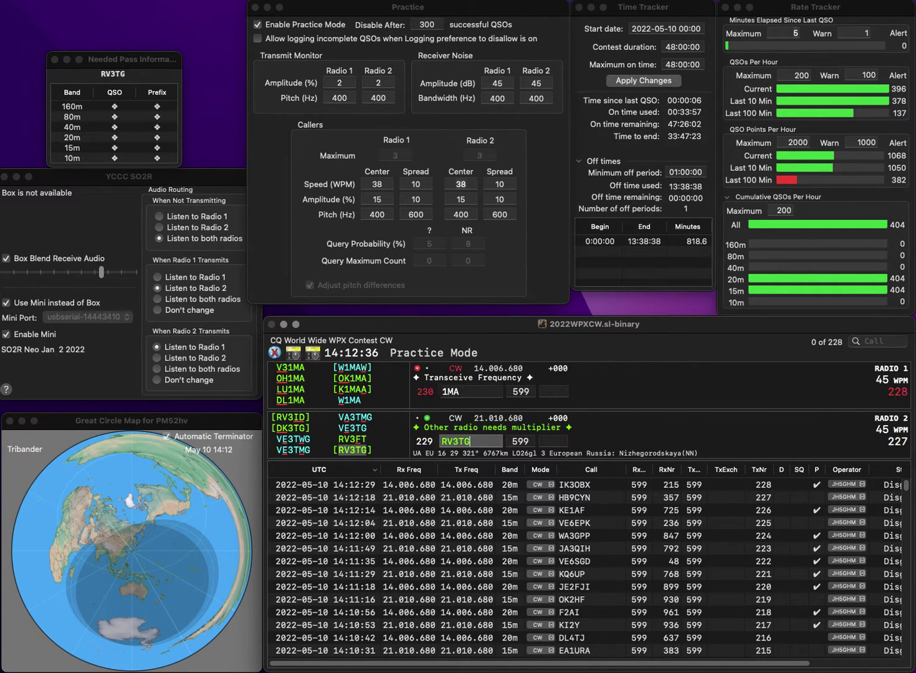
text(93)
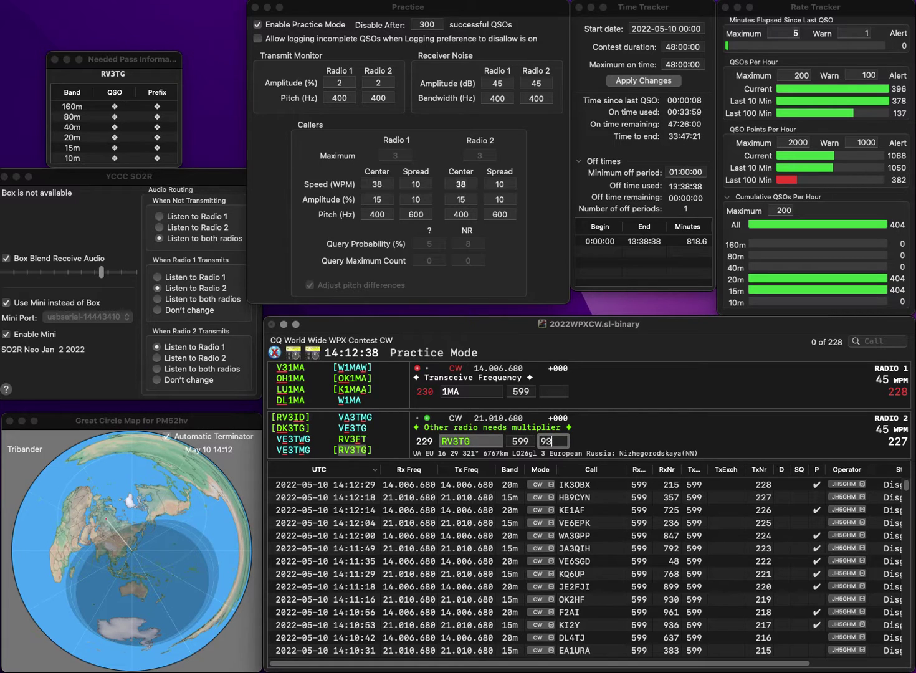
text(8)
key(Return)
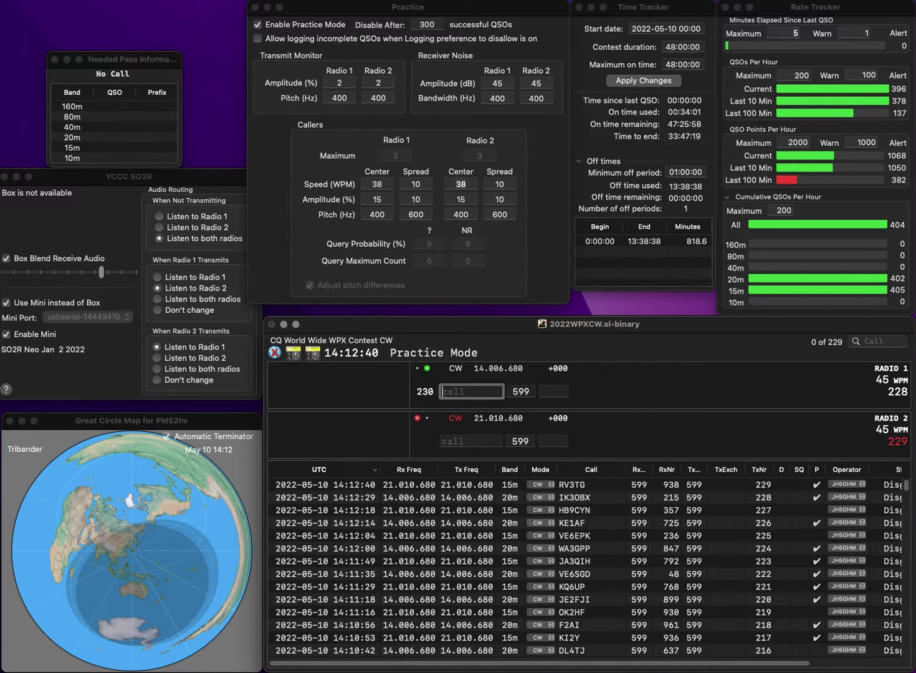
Answer V51MA on radio 1 and send the exchange to M7SPE on radio 2, fixing typos
text(V1MA)
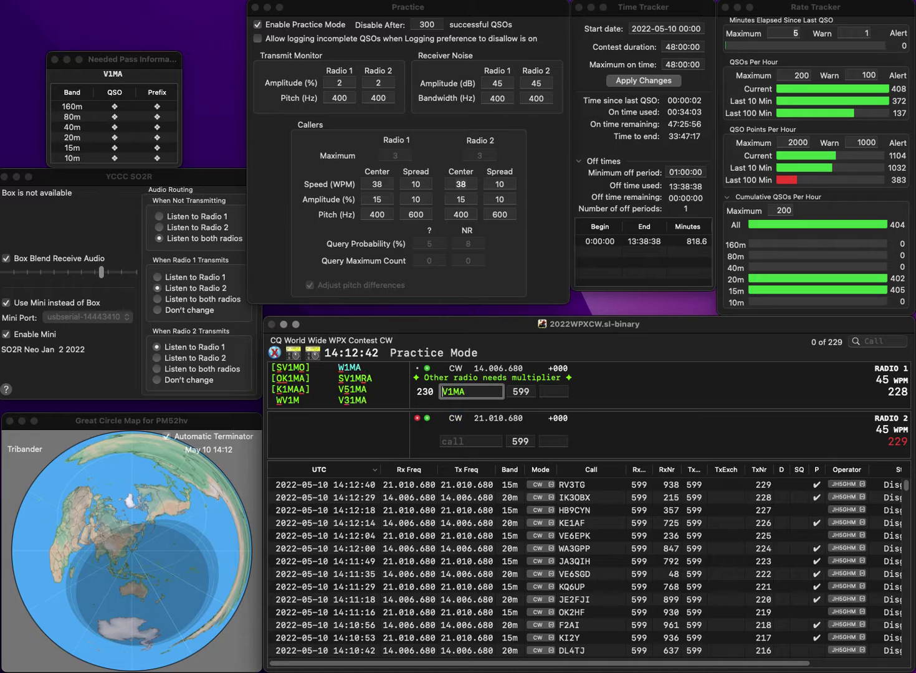
text(5)
key(Return)
text(M)
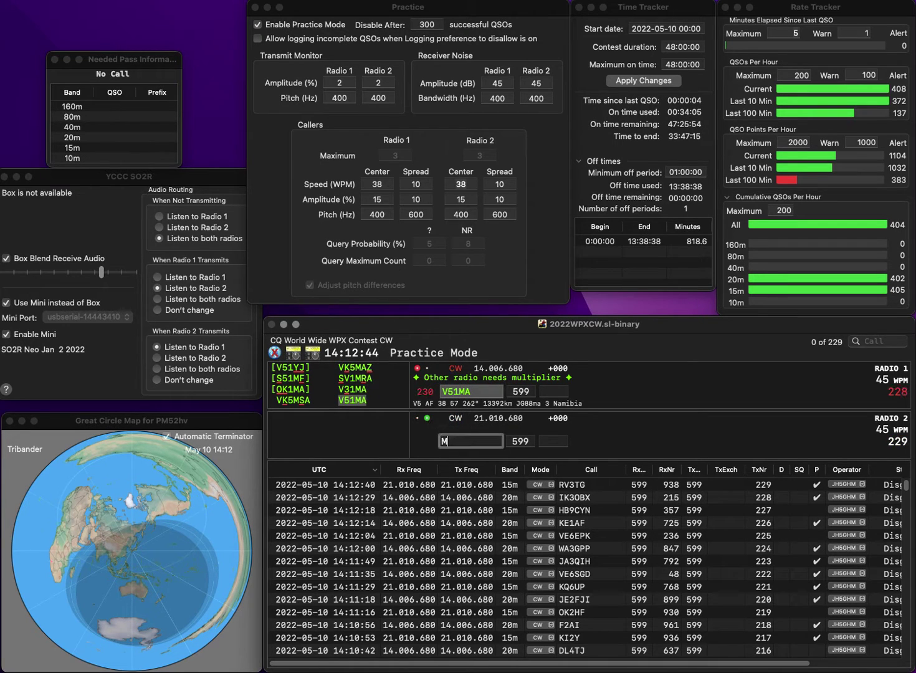
text(M)
key(BackSpace)
text(7IPE)
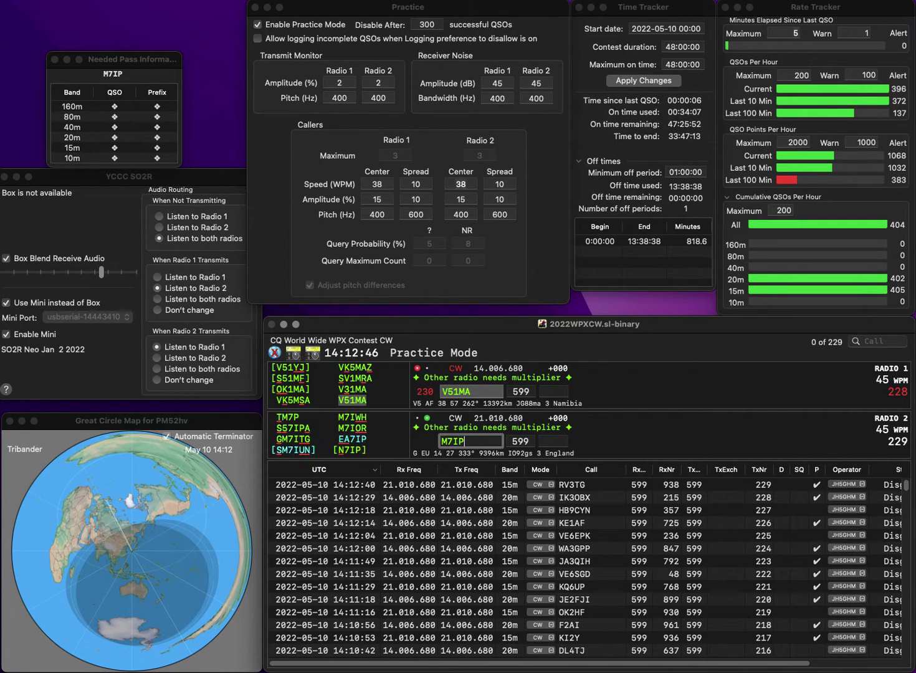
key(Left)
key(Left)
text(S)
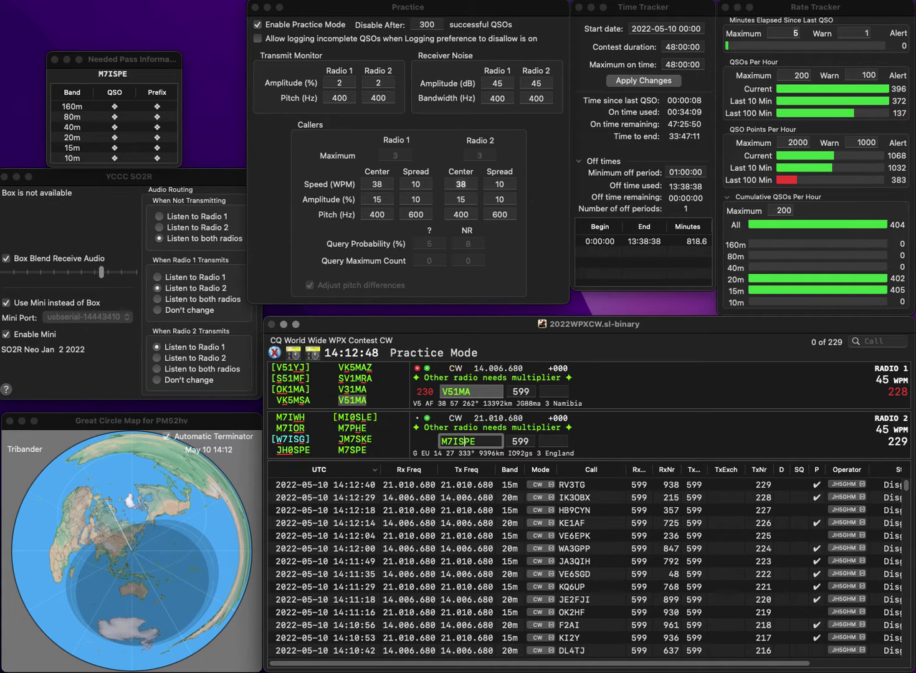
key(BackSpace)
key(Return)
Log V51MA with number 683 and M7SPE with number 349
text(6)
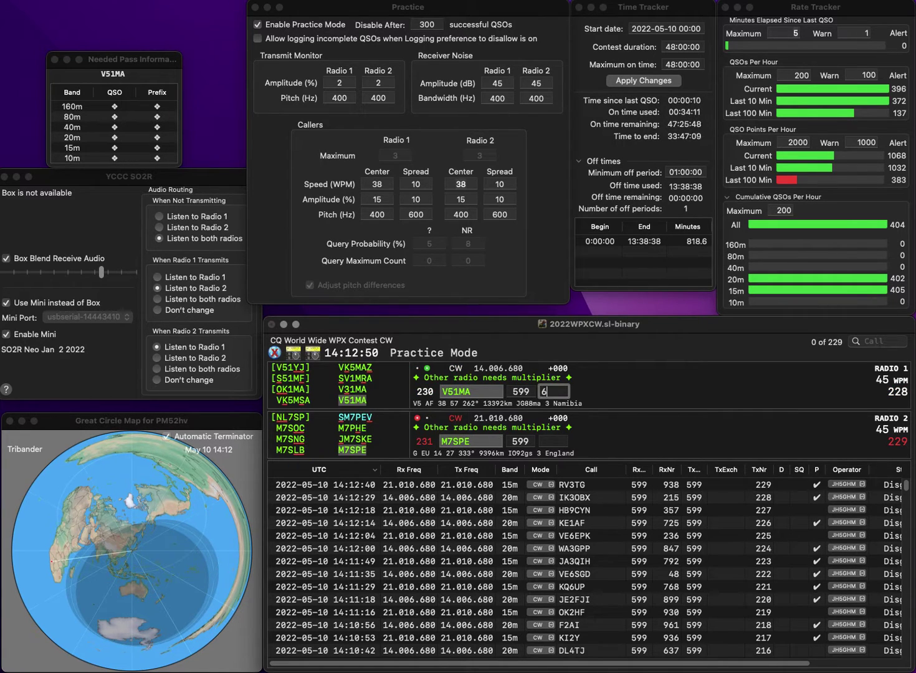
text(83)
key(Return)
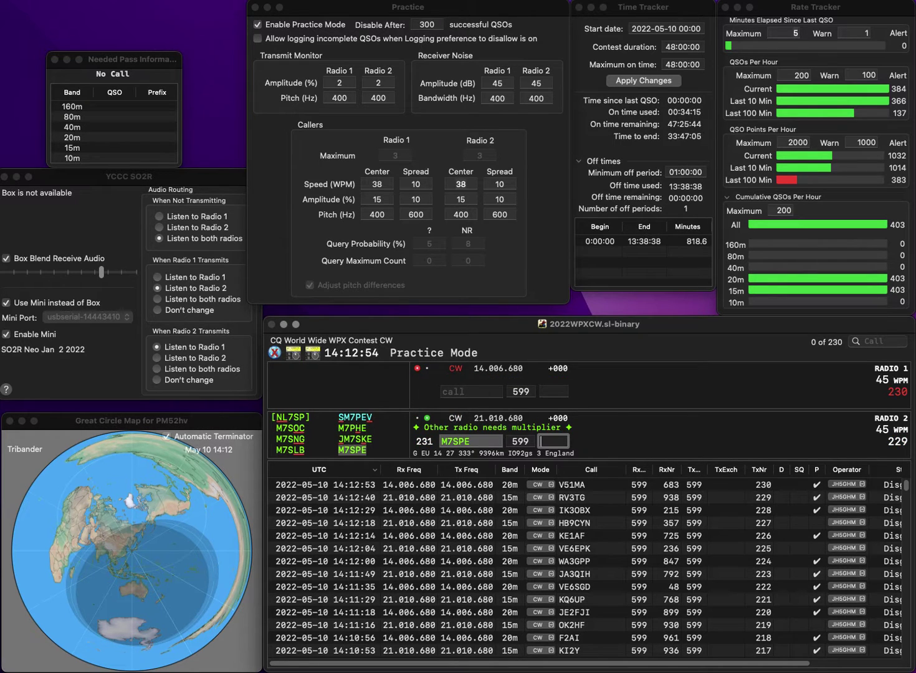
text(34)
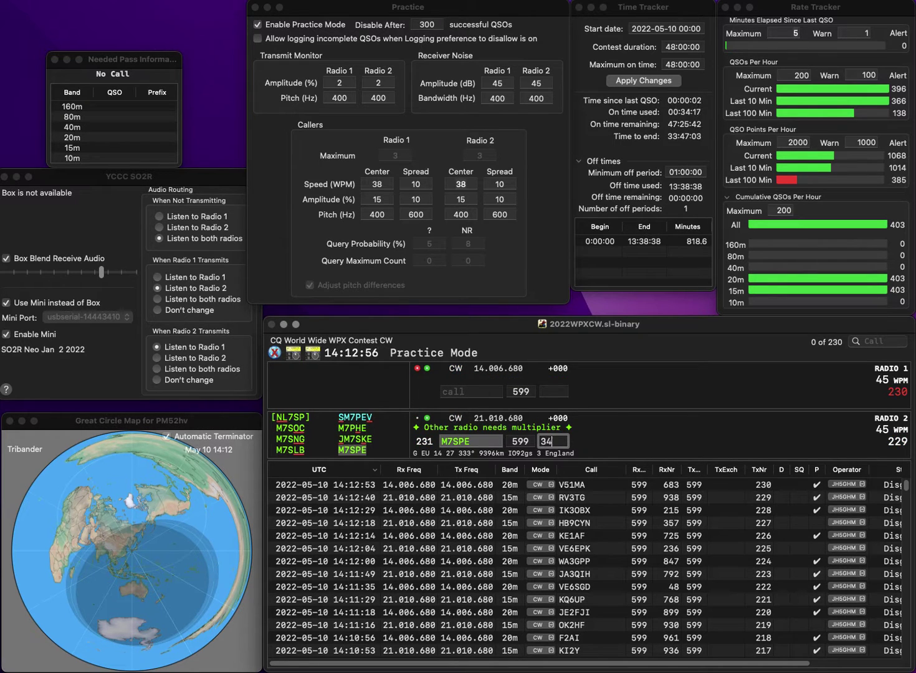
text(9)
key(Return)
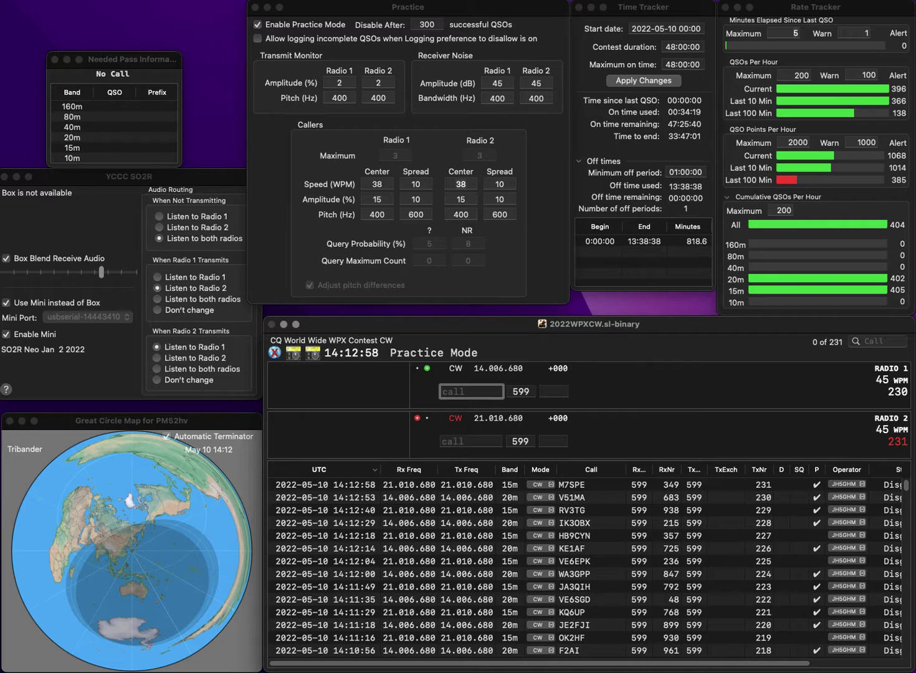
text(N63I)
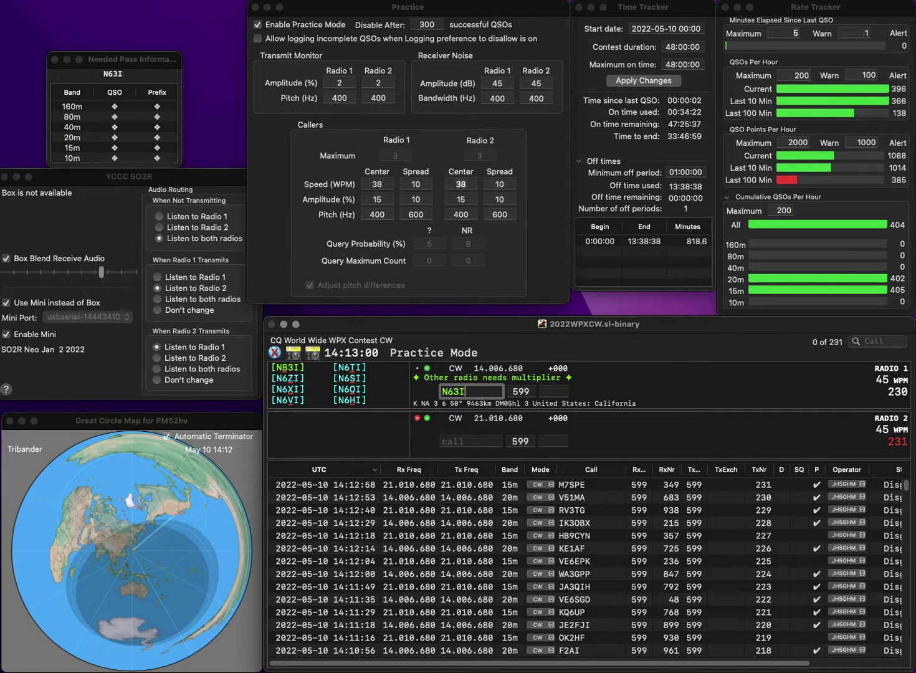
key(Return)
text(OE3L)
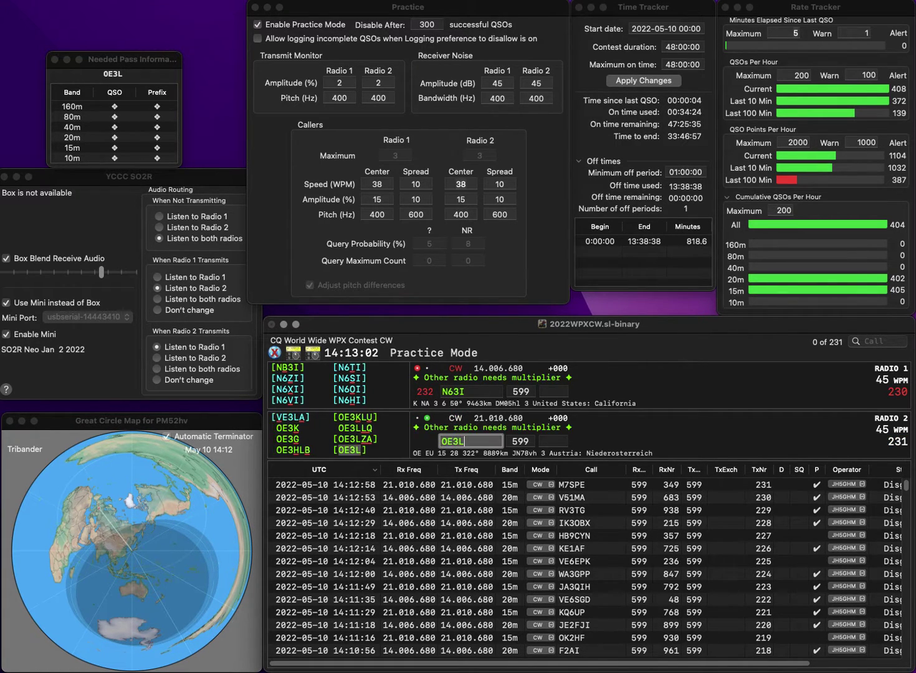
key(Return)
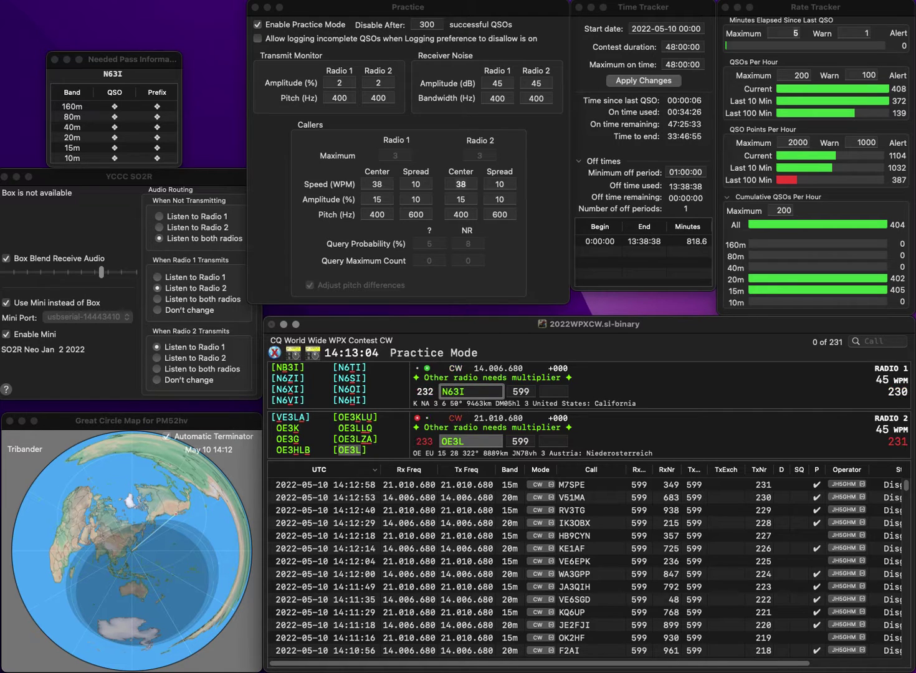
key(Left)
key(Left)
key(BackSpace)
text(B)
key(Return)
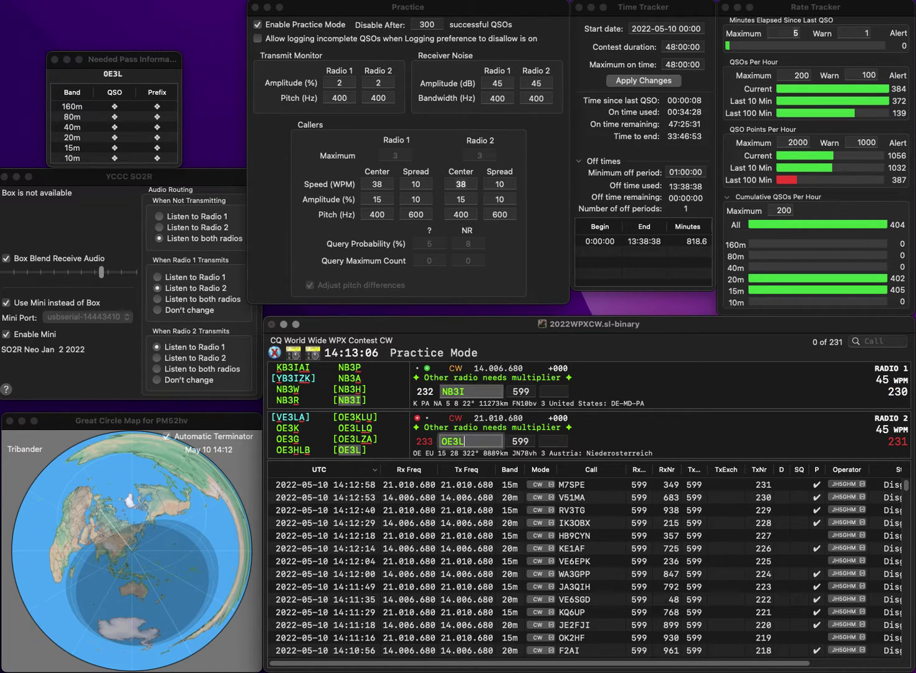
key(space)
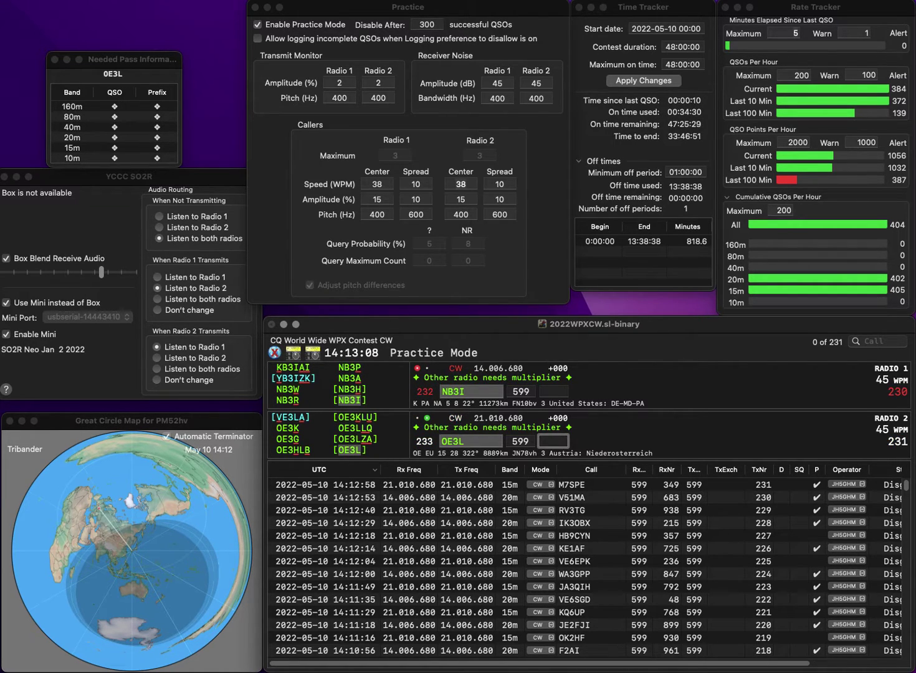
text(35)
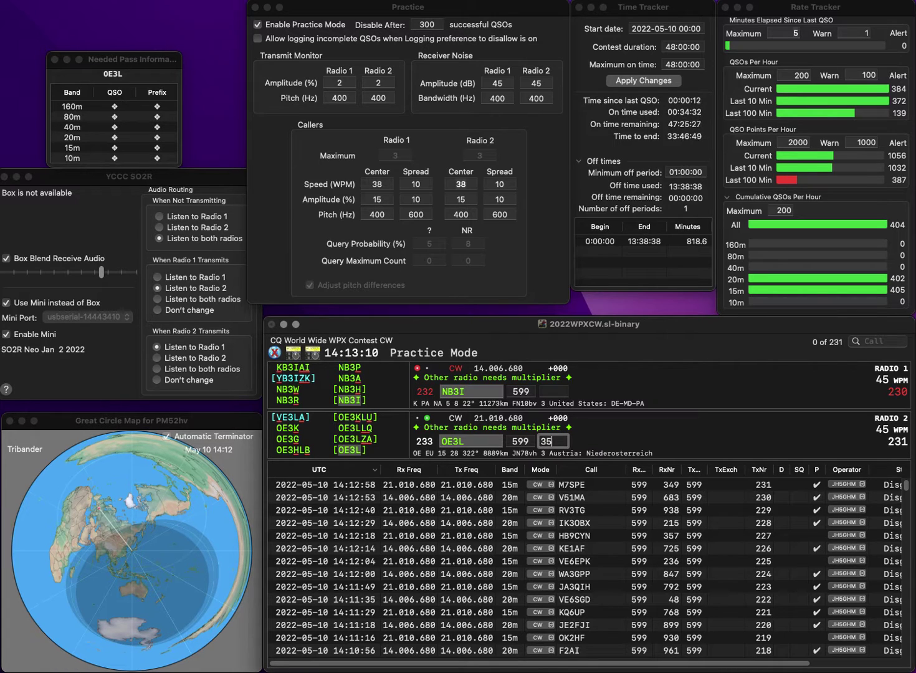
text(9)
key(Return)
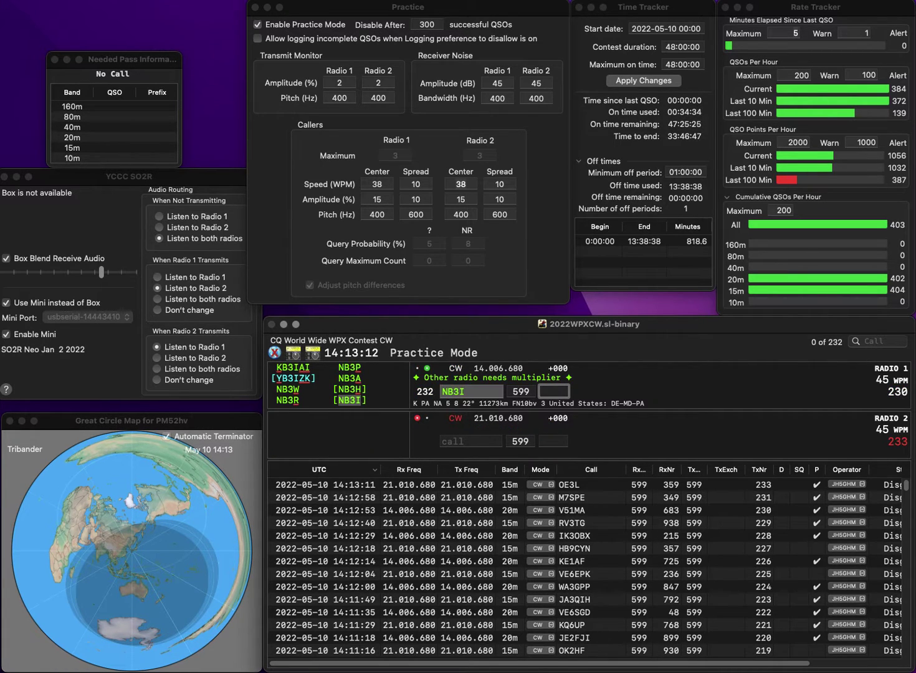
text(994)
key(Return)
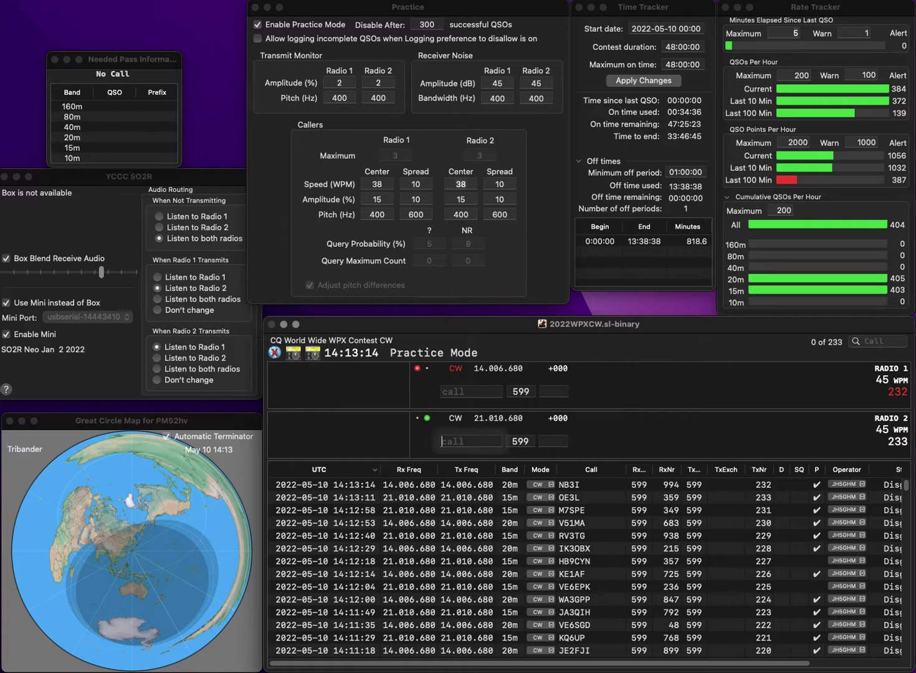
text(ECSW)
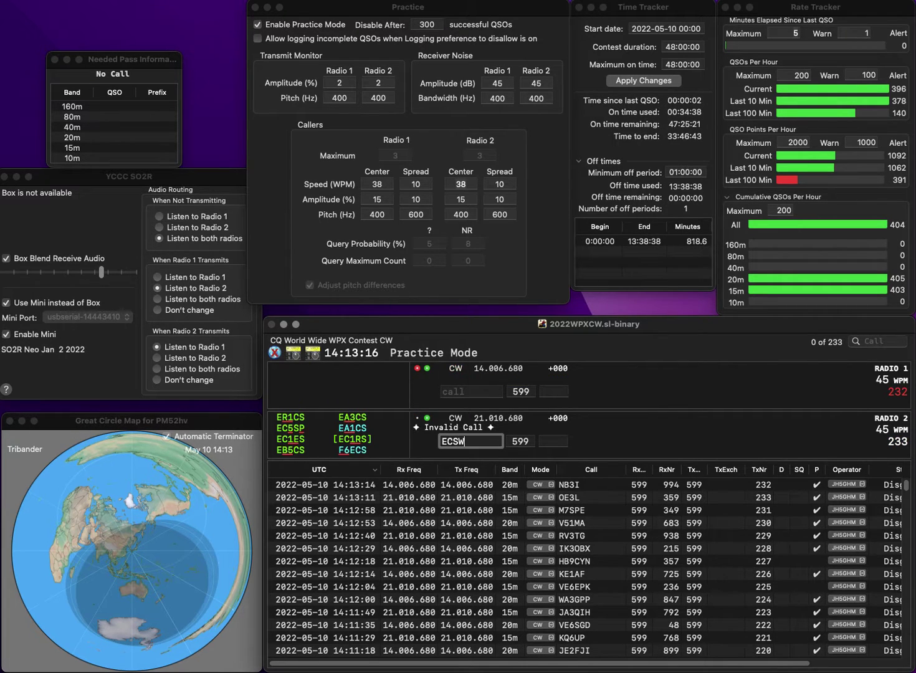
key(Left)
key(Left)
key(Left)
key(BackSpace)
text(EC5)
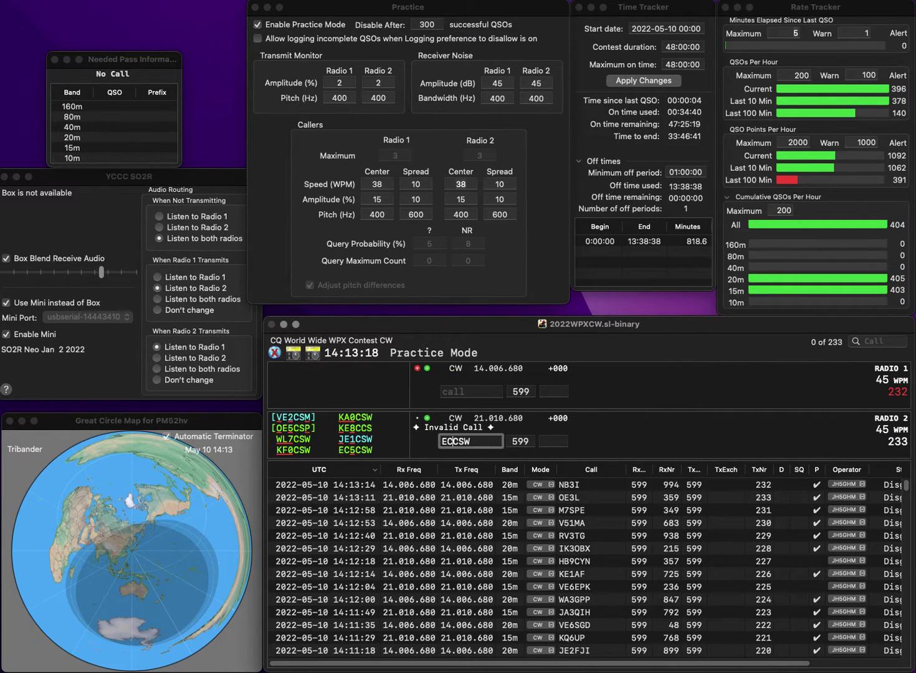
key(Return)
text(W)
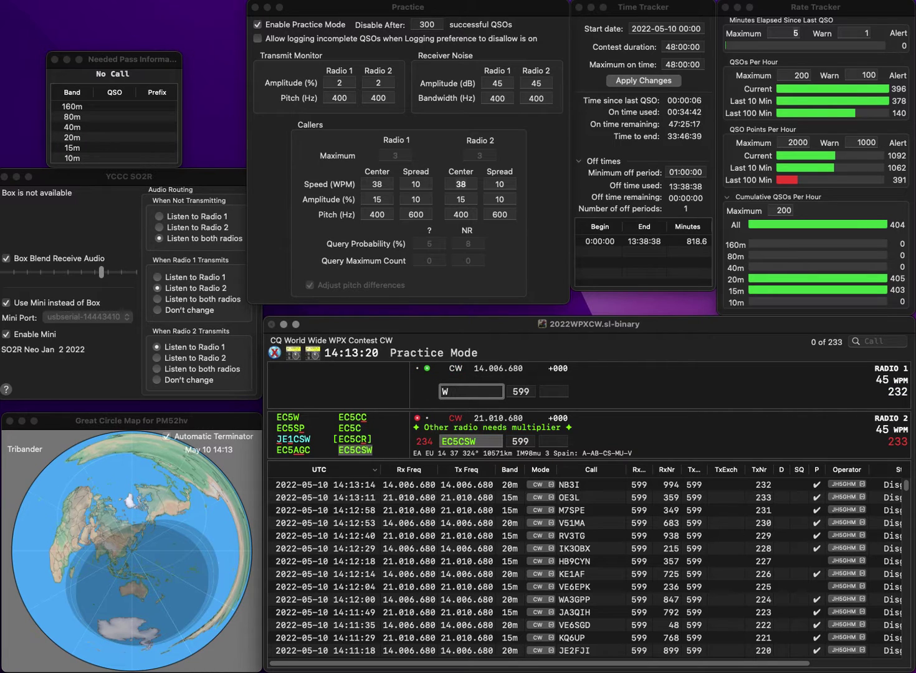
text(B2QDZ)
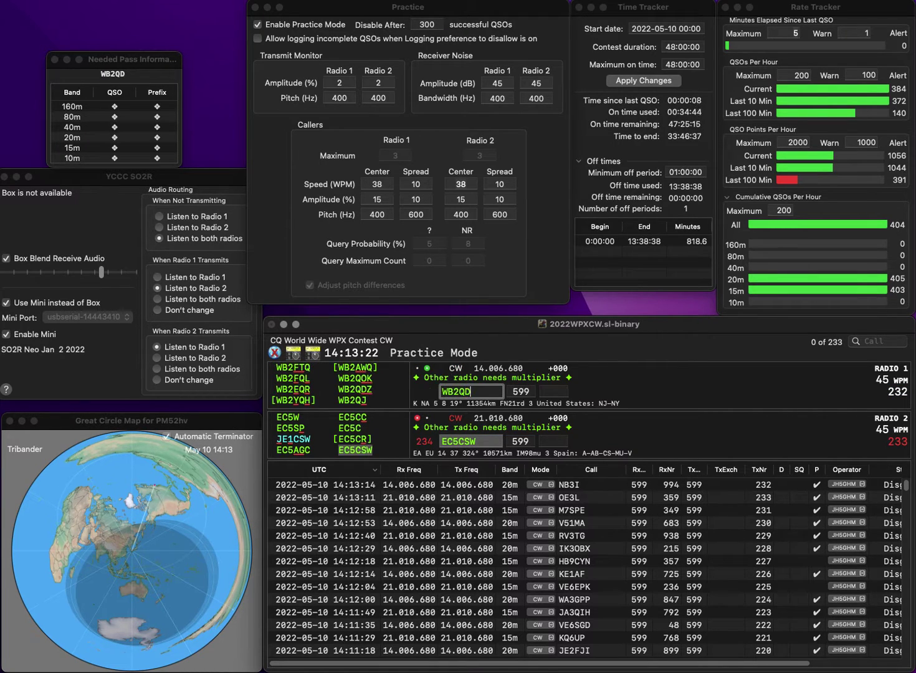
key(Return)
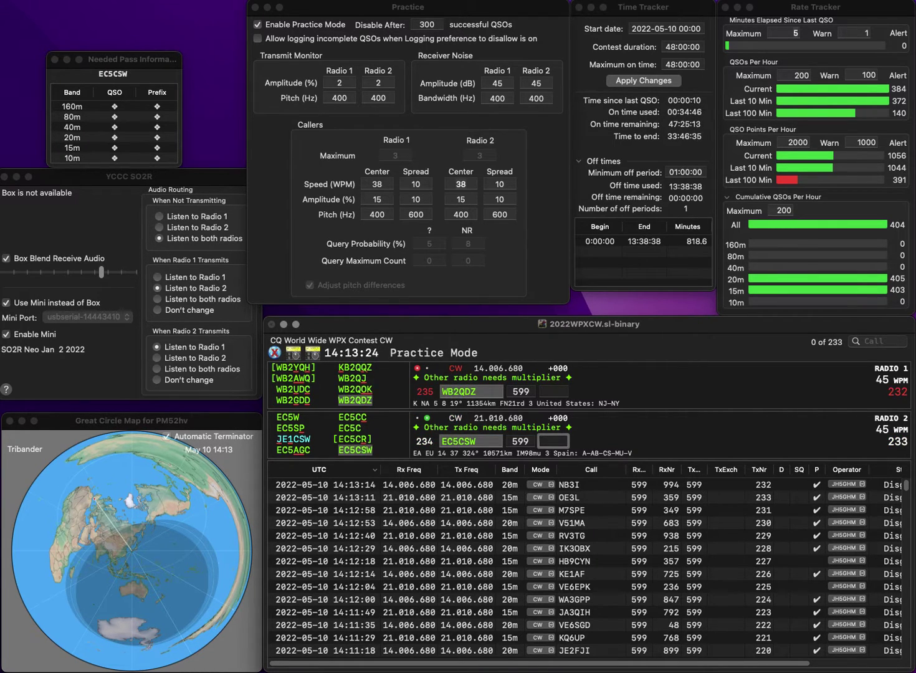
text(984)
key(Return)
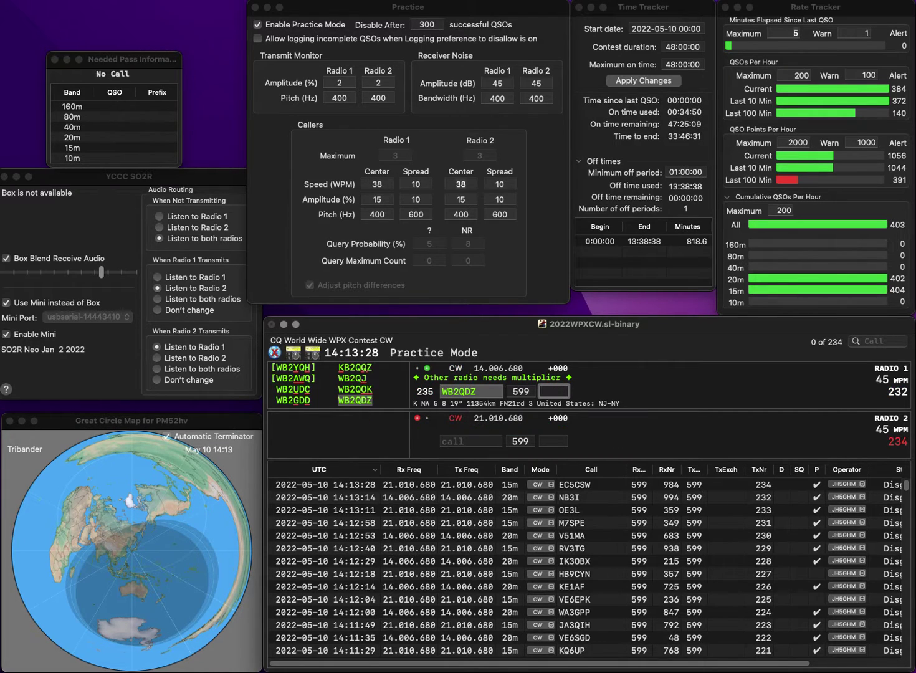
text(188)
key(Return)
text(2H)
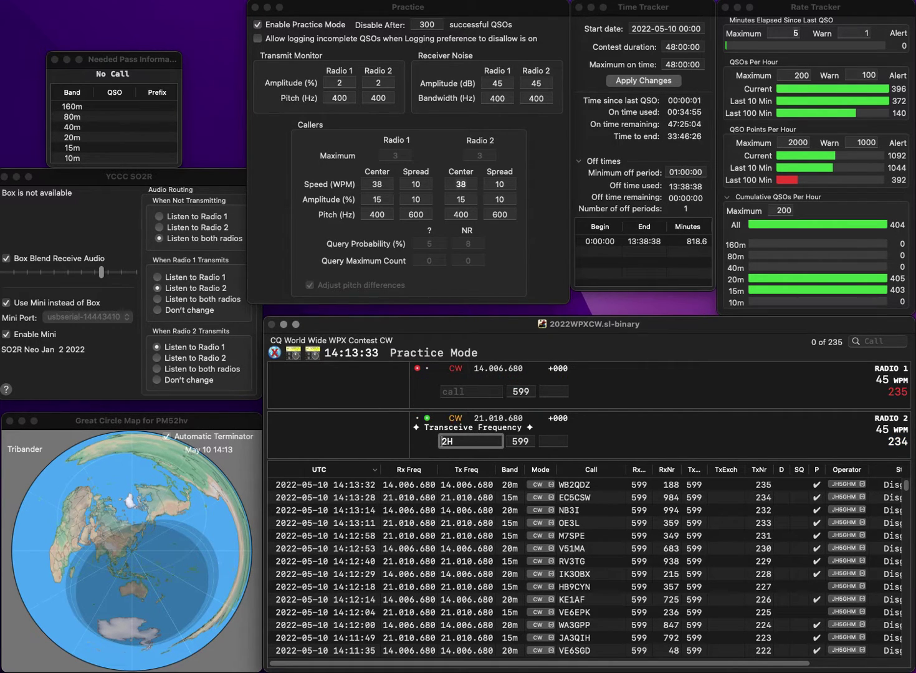
key(Return)
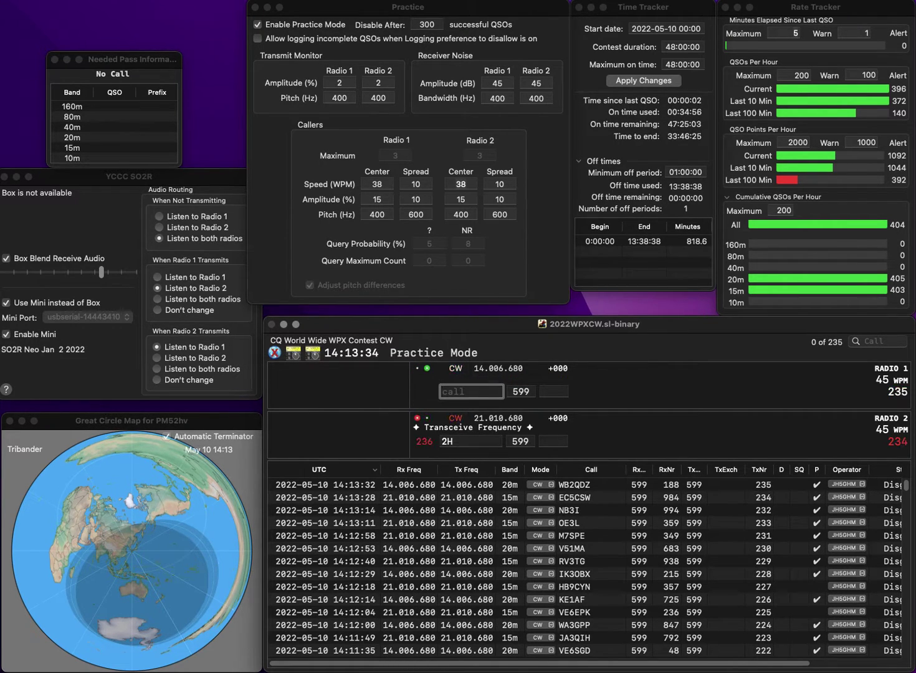
text(EA4CFT)
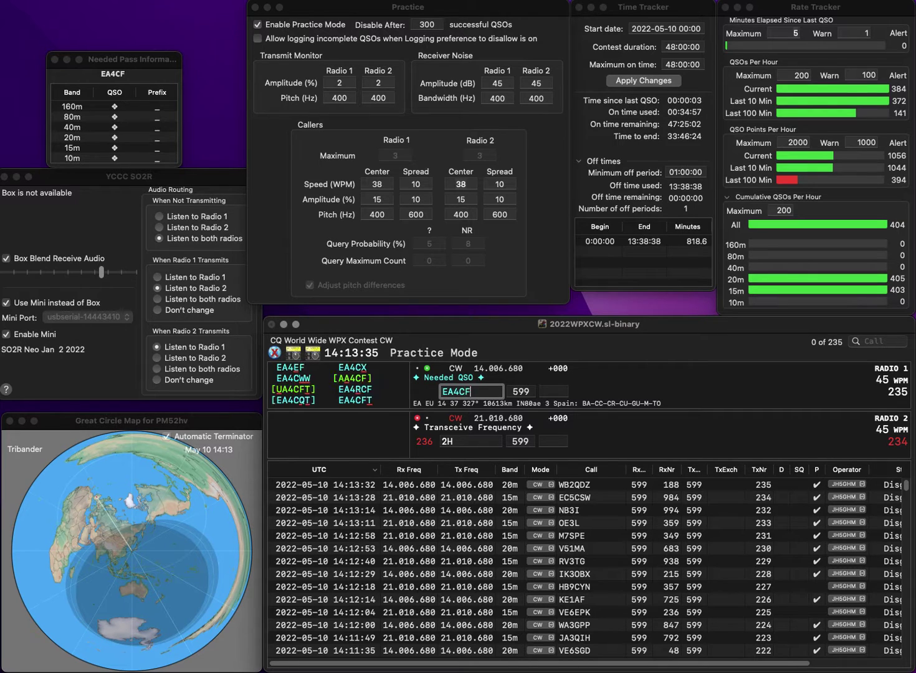
key(Return)
text(VK)
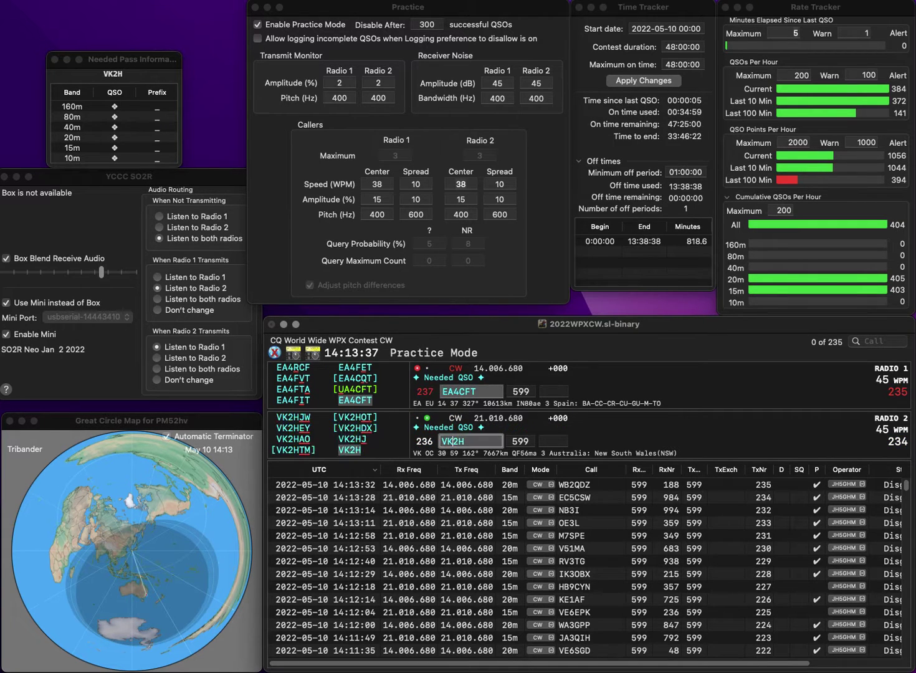
key(Return)
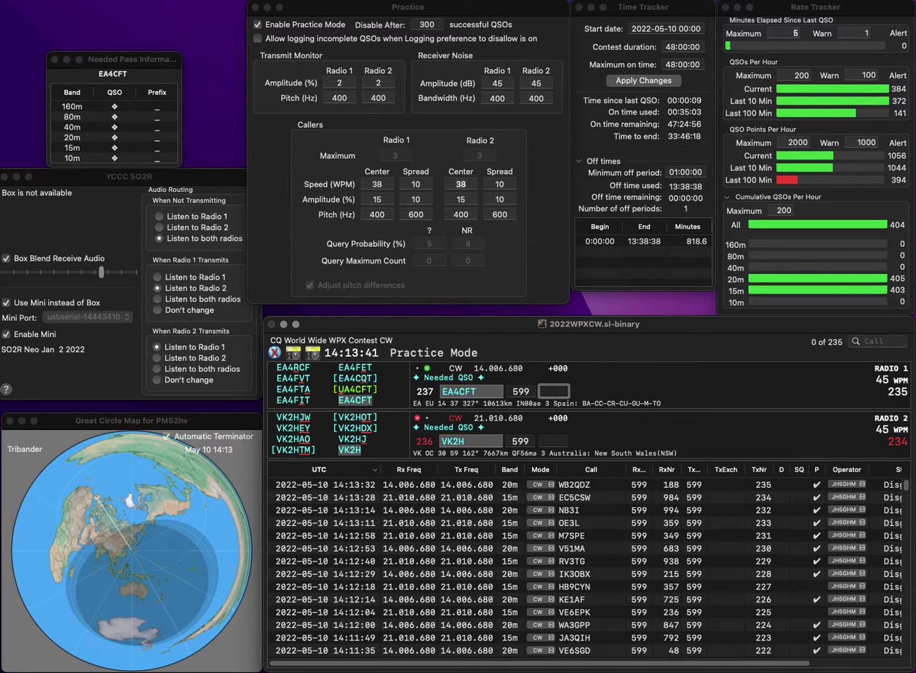
text(949)
key(Return)
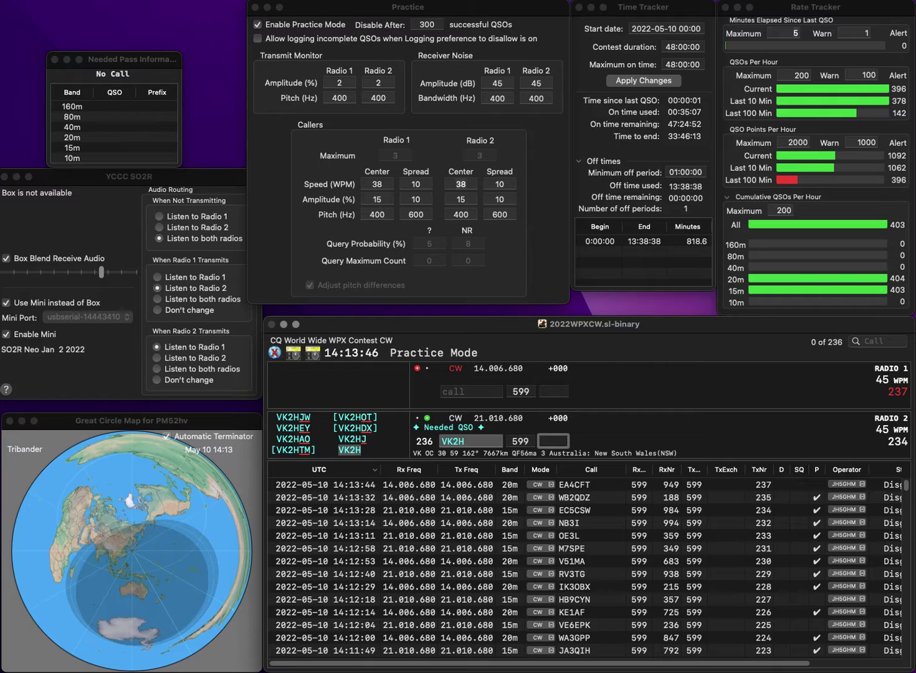
text(13)
key(Return)
text(2)
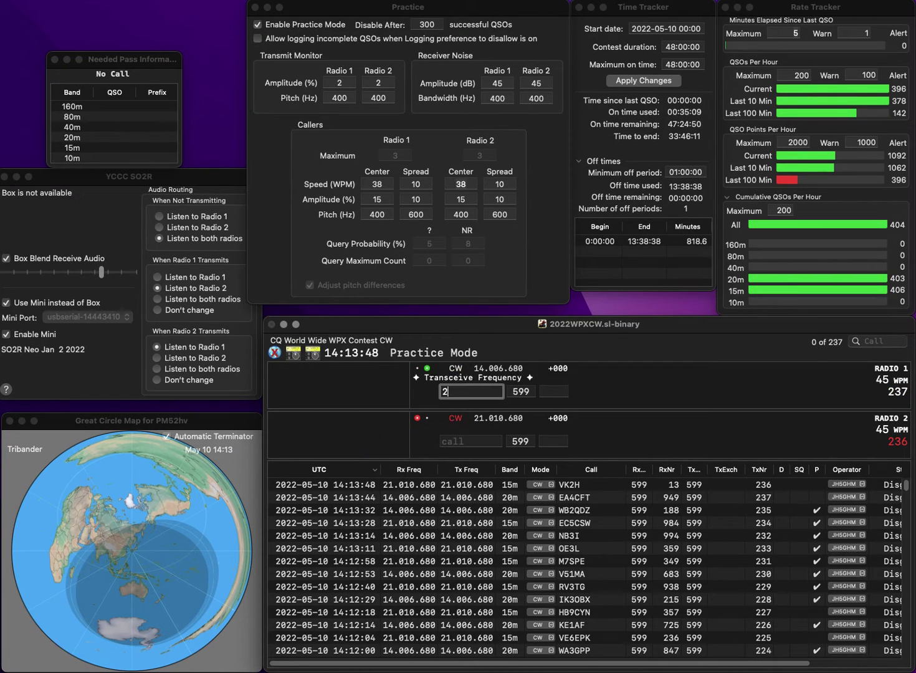
text(YH)
key(ctrl+a)
text(W)
key(Return)
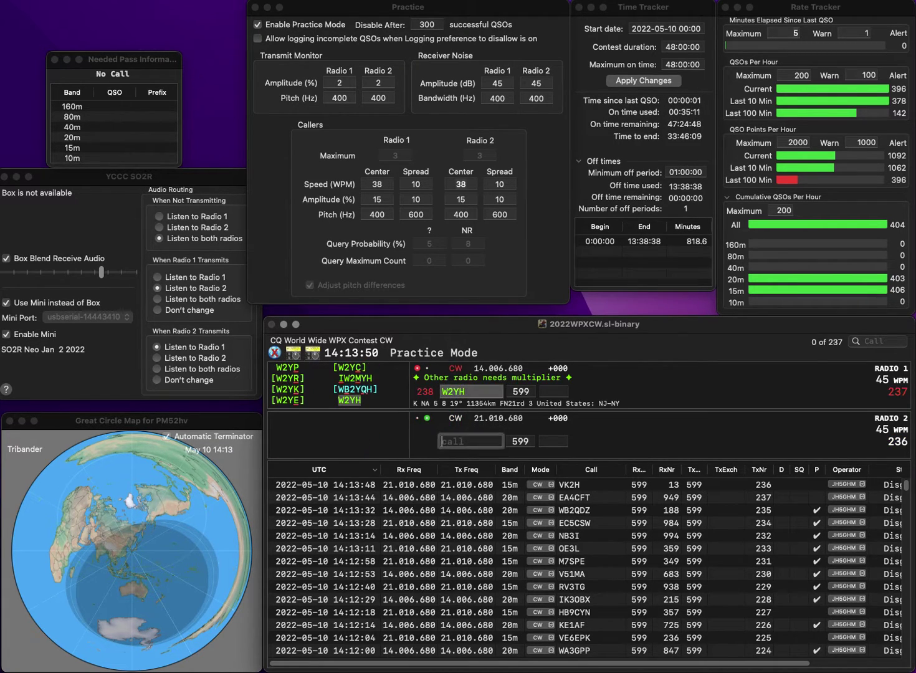
Start calling PY2KGB on radio 2 and log W2YH with exchange 341
text(PY2KGB)
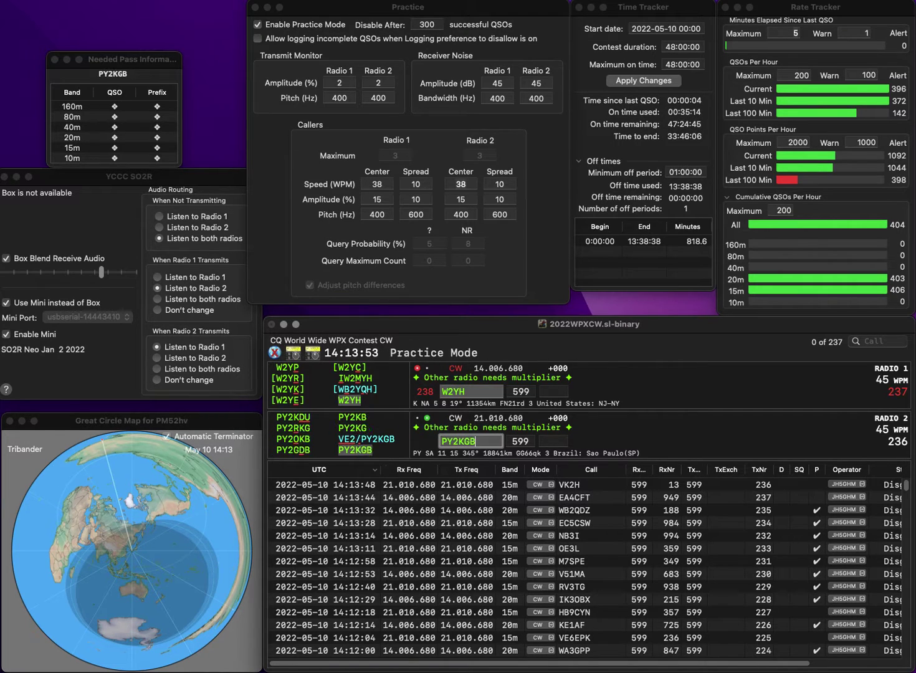
key(Return)
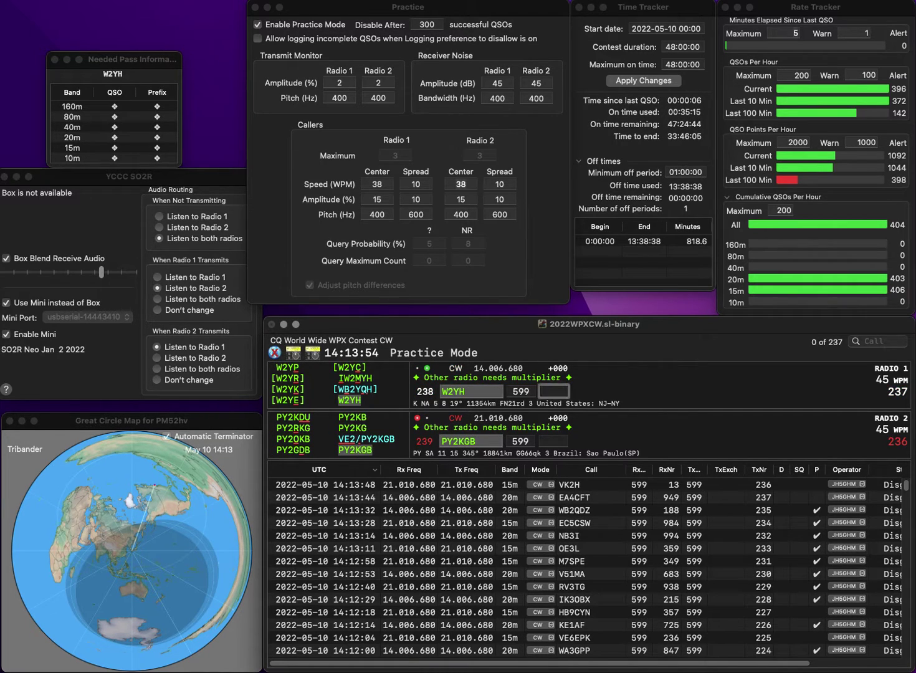
text(341)
key(Return)
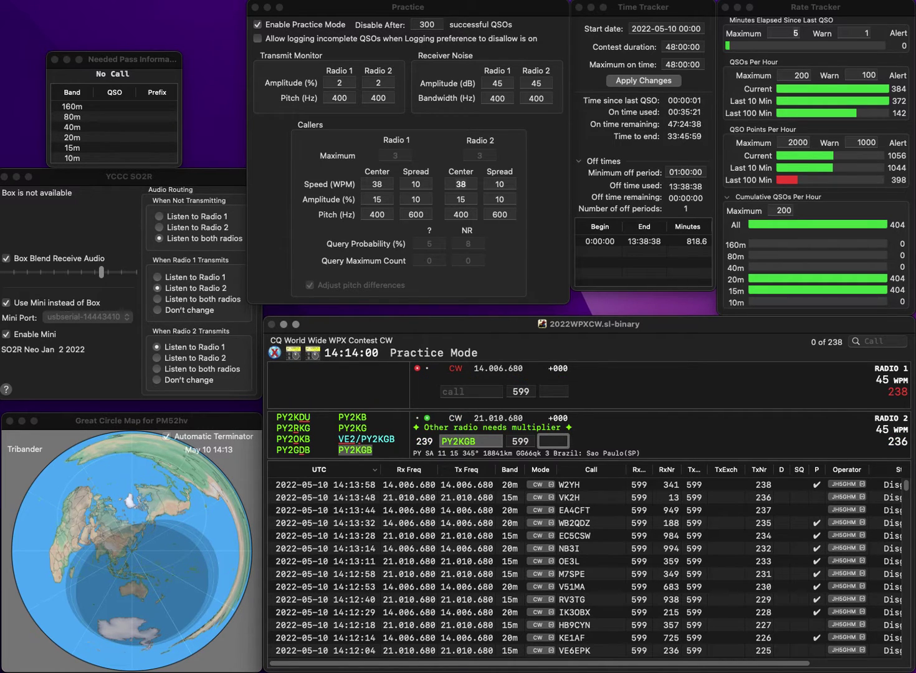
Log PY2KGB with exchange 222, then call RN3N on Radio 1 and W9BJA on Radio 2
text(22)
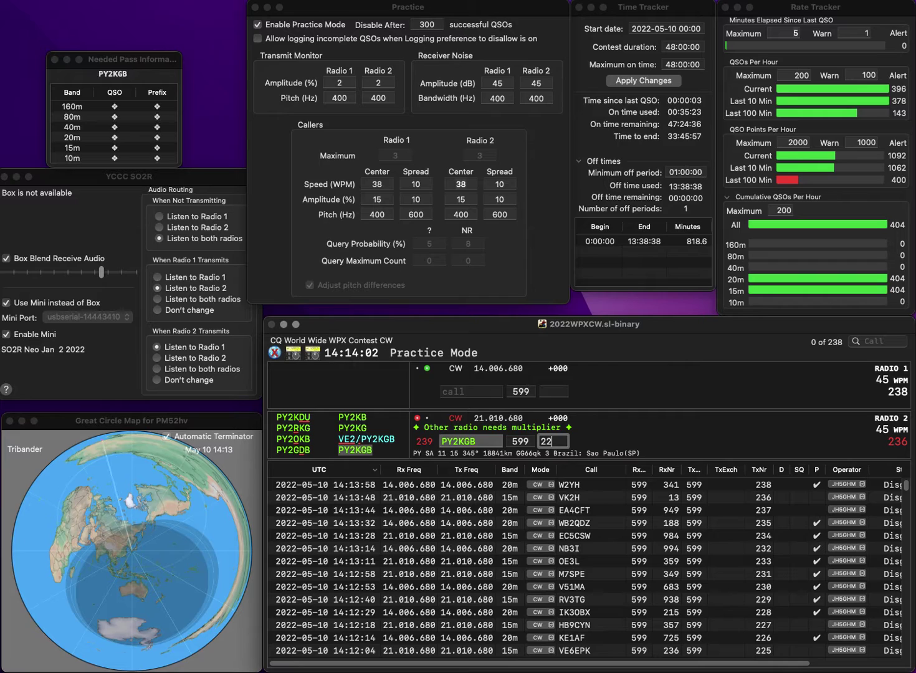
text(2)
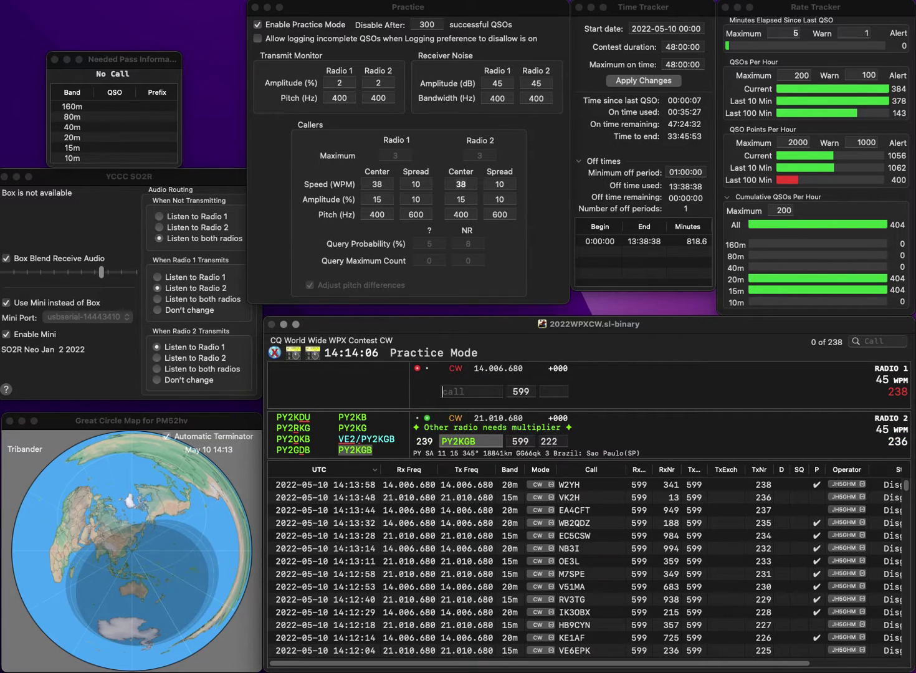
key(Return)
text(RN3N)
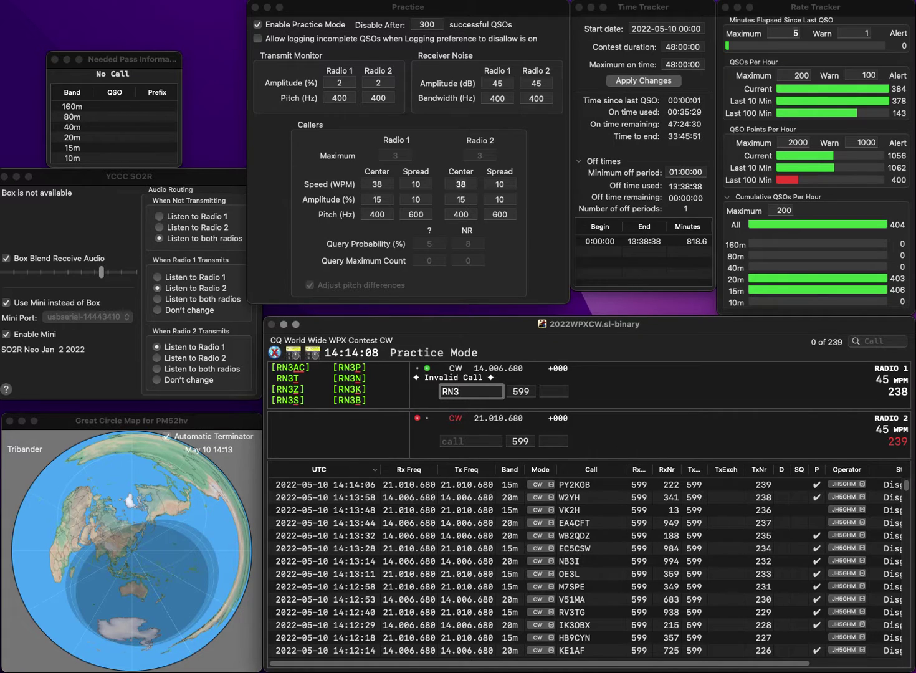
key(Return)
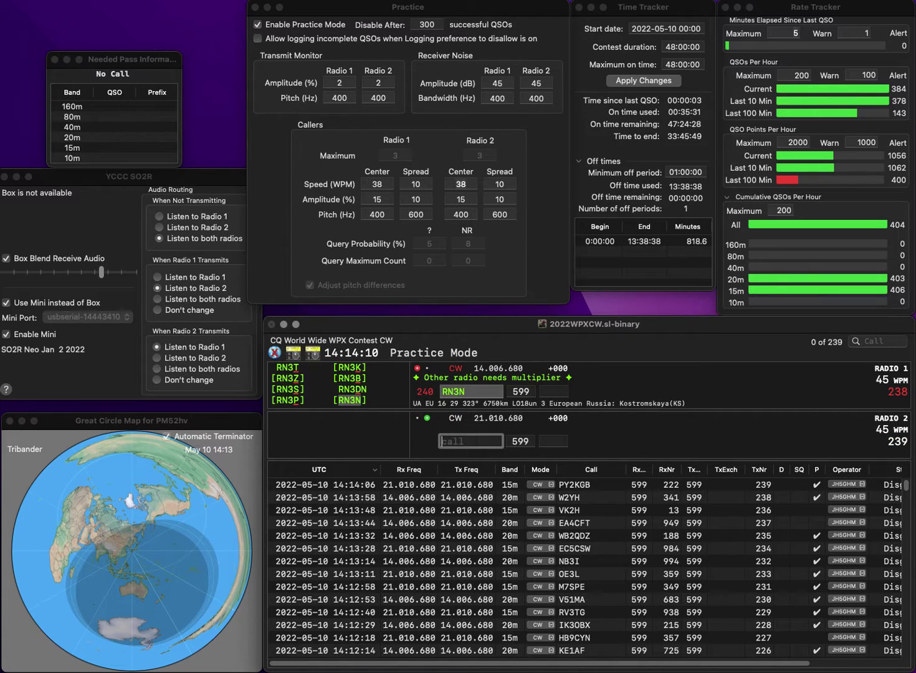
text(BJA)
key(Home)
text(W9)
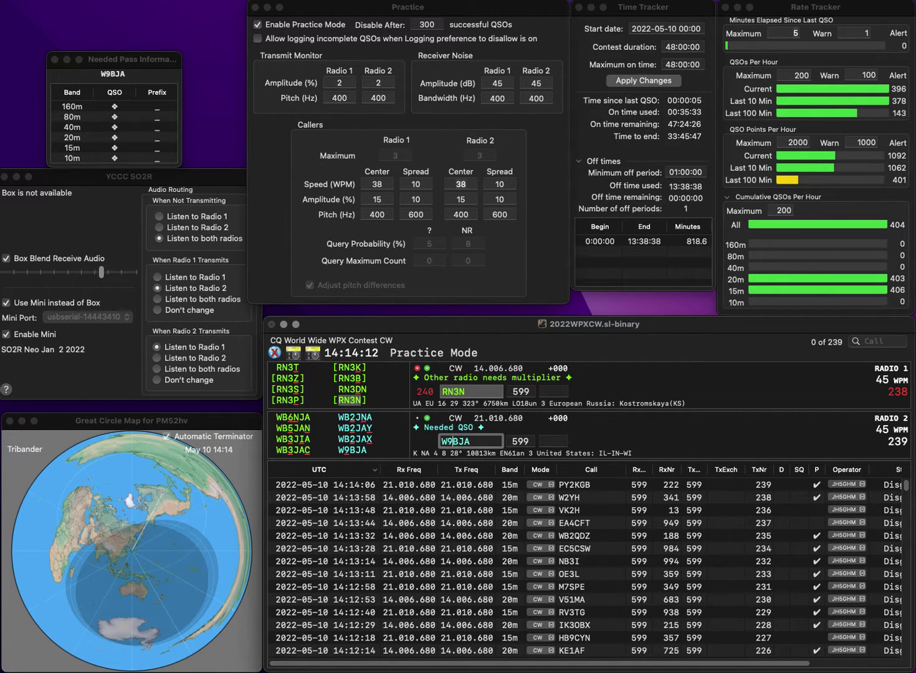
key(Return)
Log RN3N with exchange 779 and W9BJA with exchange 215
text(7)
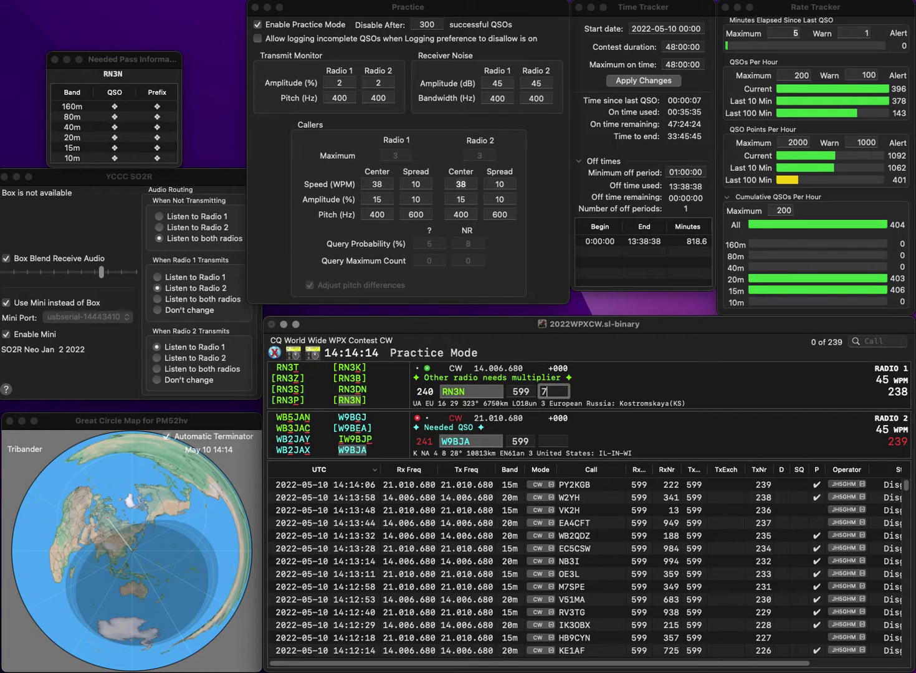
text(79)
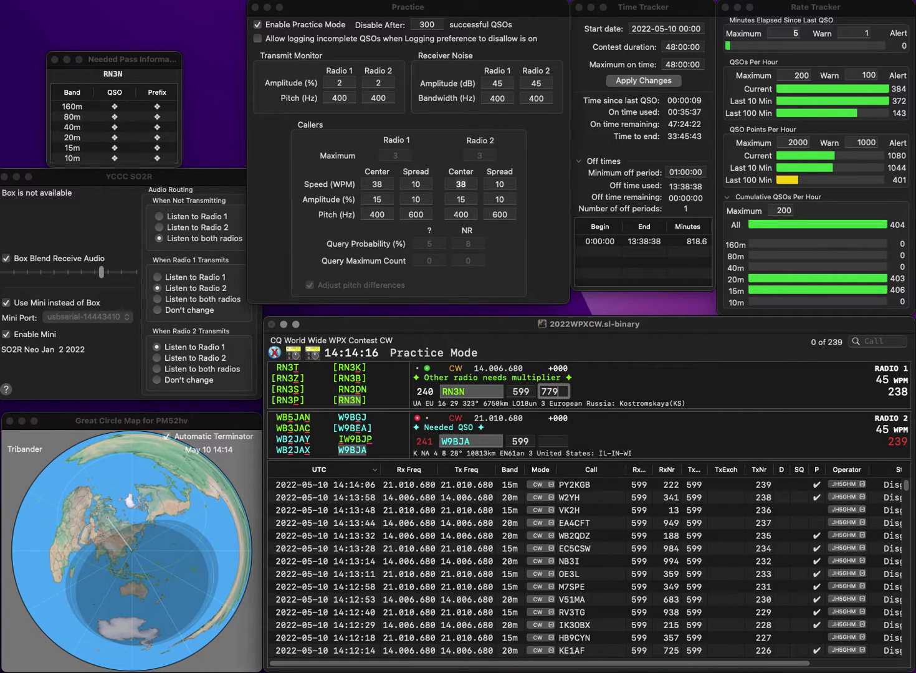
key(Return)
key(Tab)
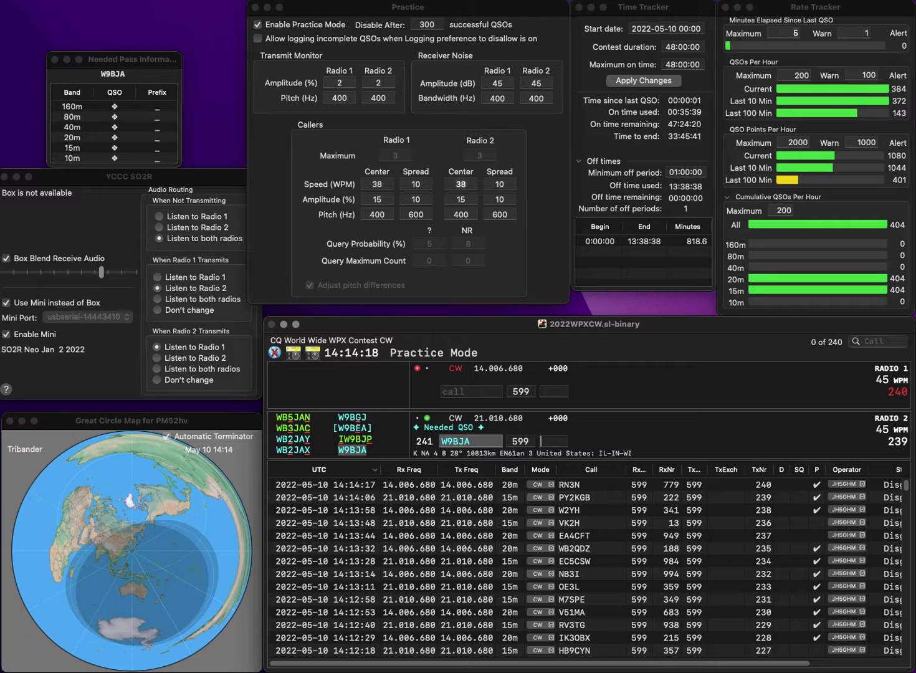
text(21)
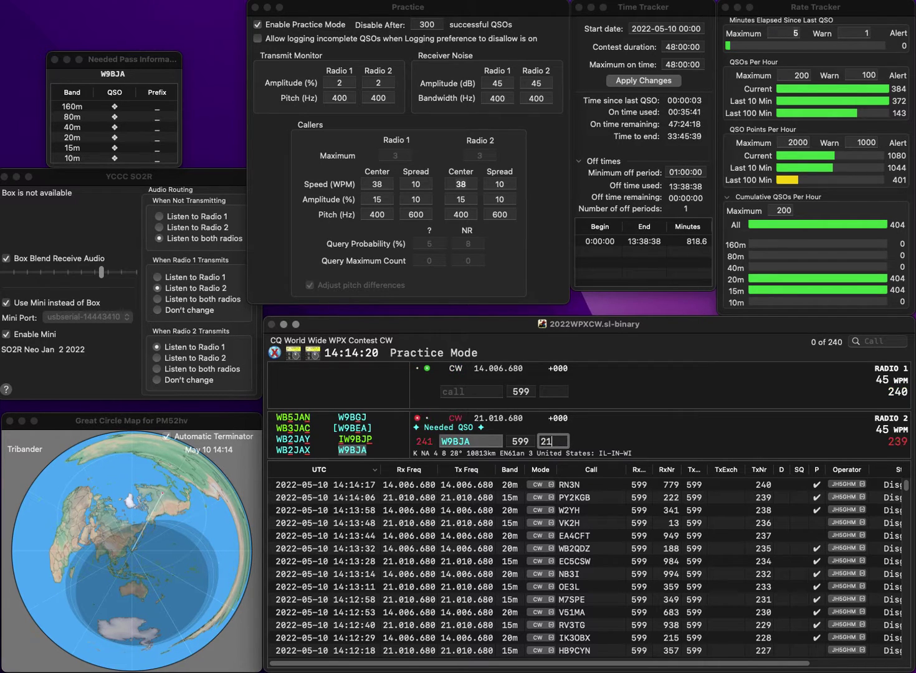
text(5)
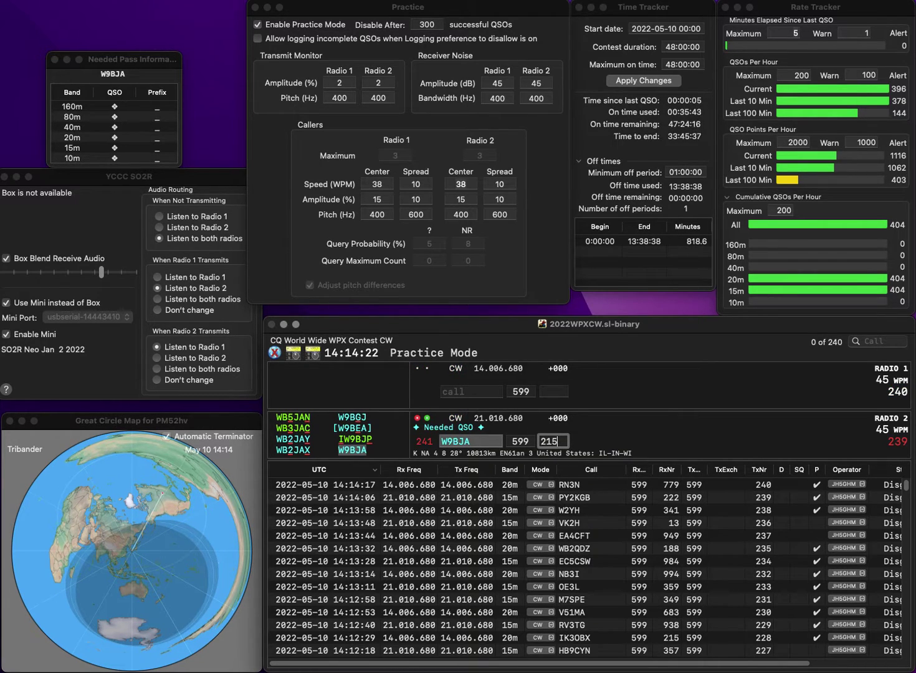
key(grave)
key(grave)
key(Return)
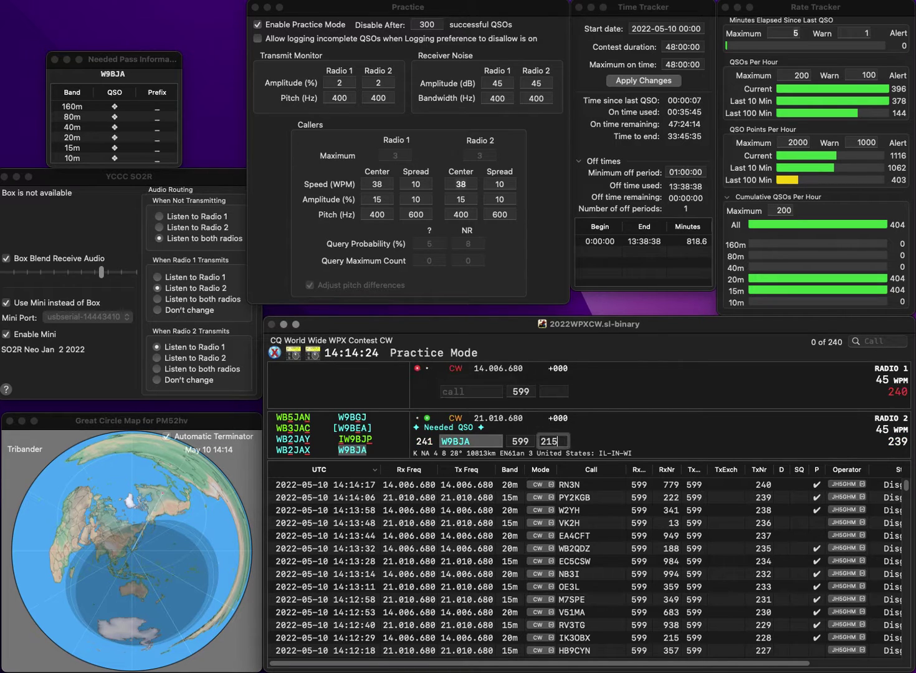
key(grave)
Work IR4Q on Radio 1 and KC7TCO on Radio 2, logging exchanges 462 and 156
text(IR4Q)
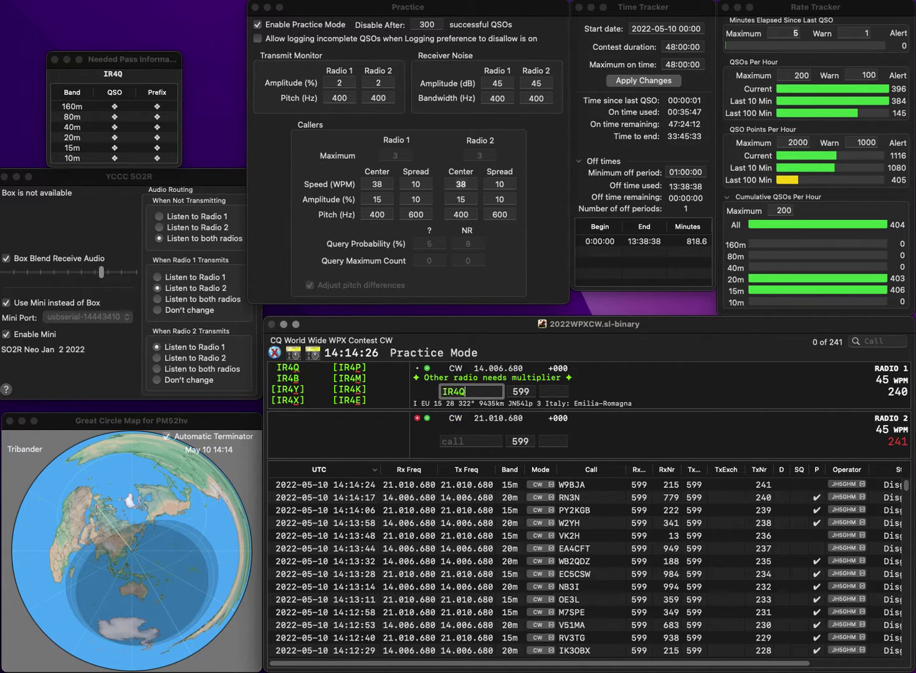
key(Return)
key(grave)
text(KC)
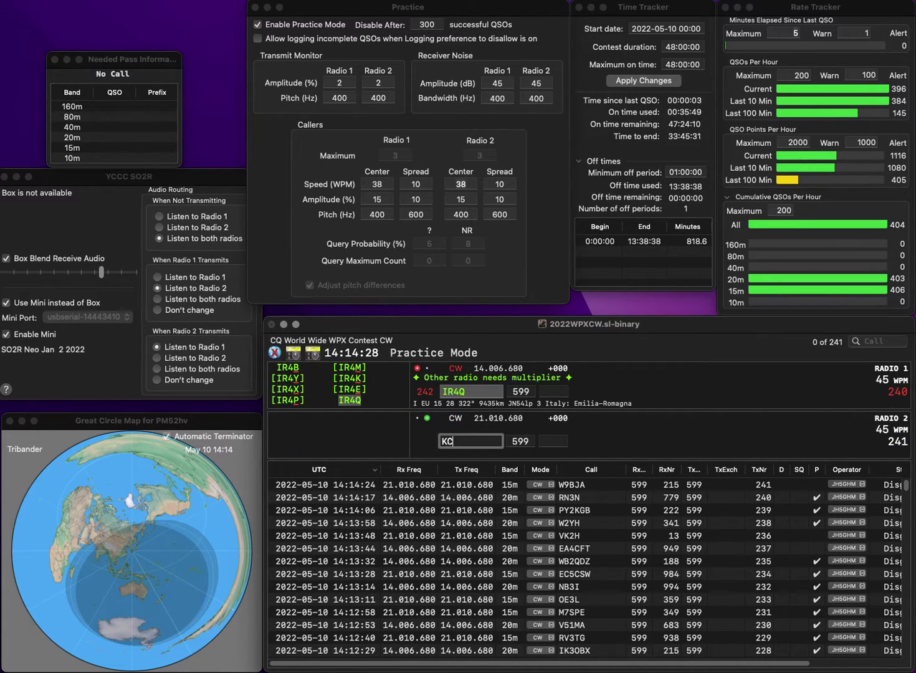
text(7TCO)
key(Return)
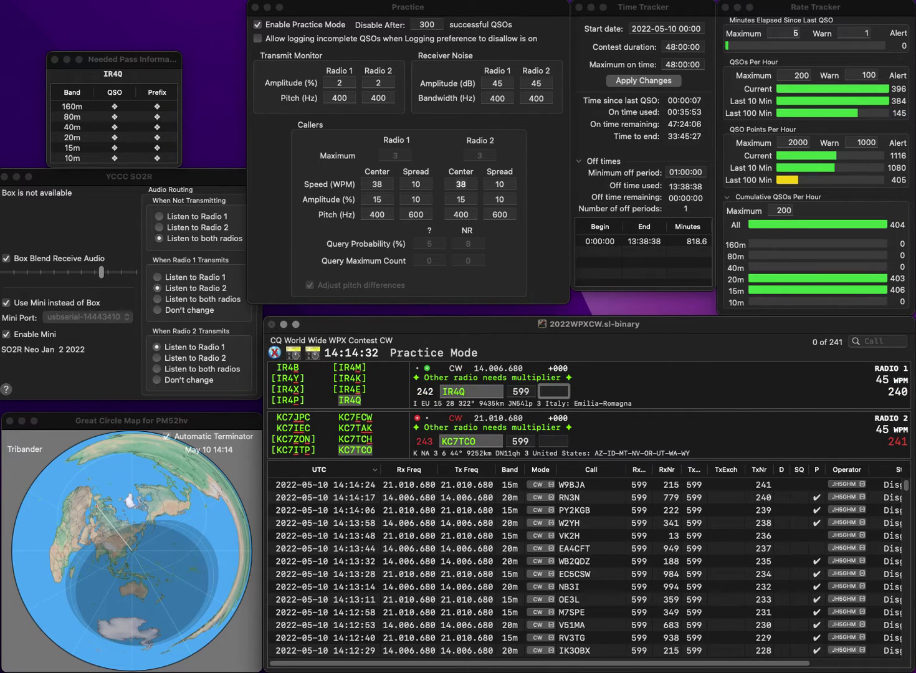
text(462)
key(Return)
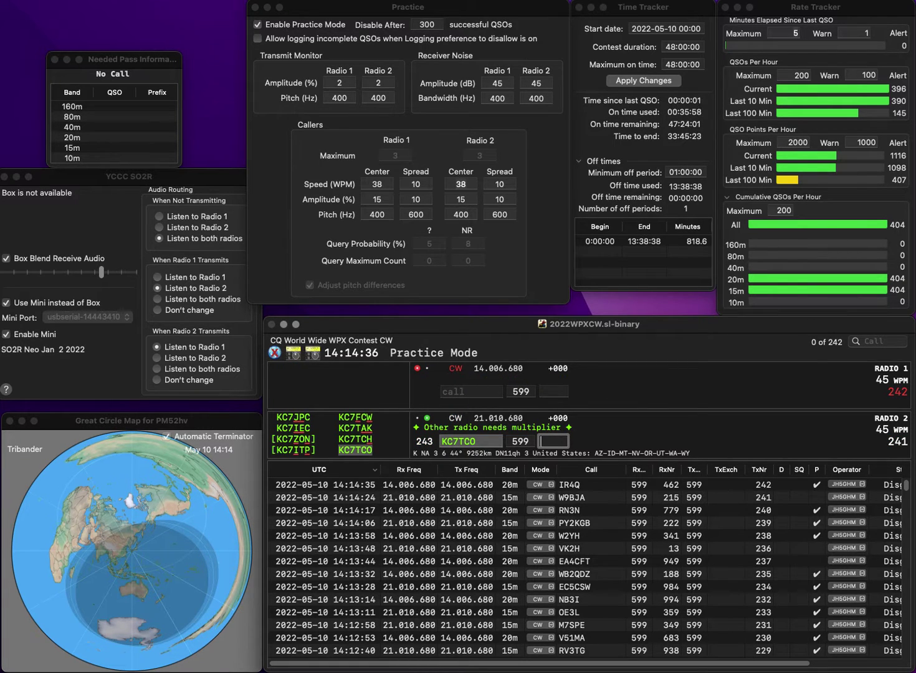
text(156)
key(Return)
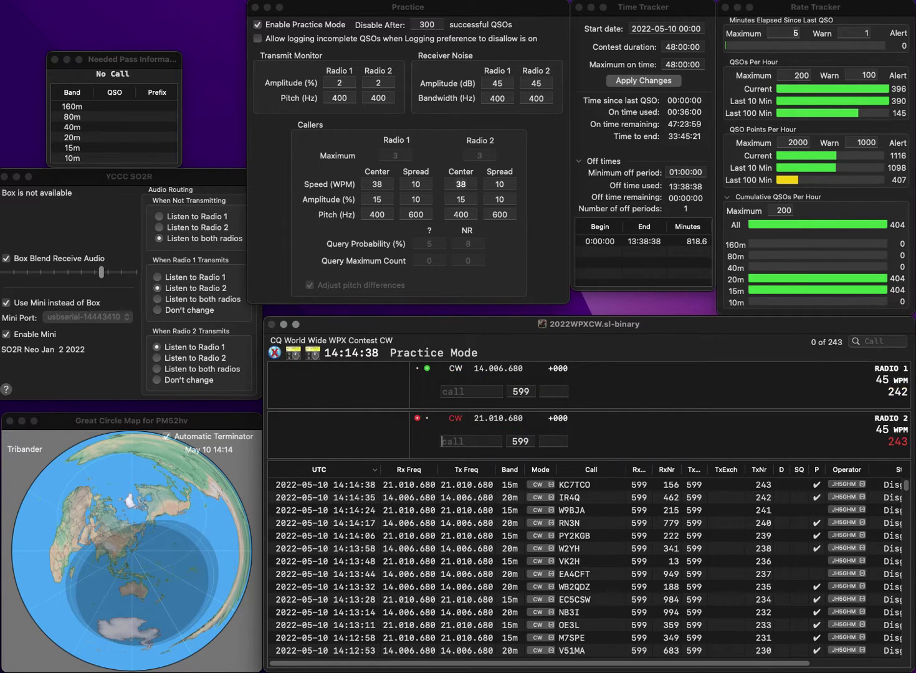
text(WV)
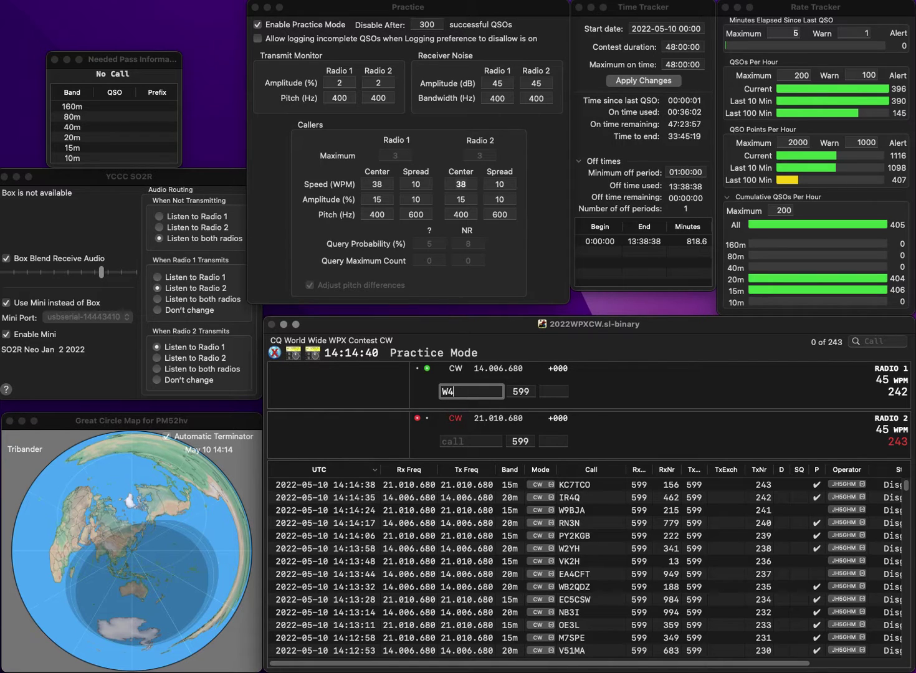
text(4Z)
key(Return)
text(L)
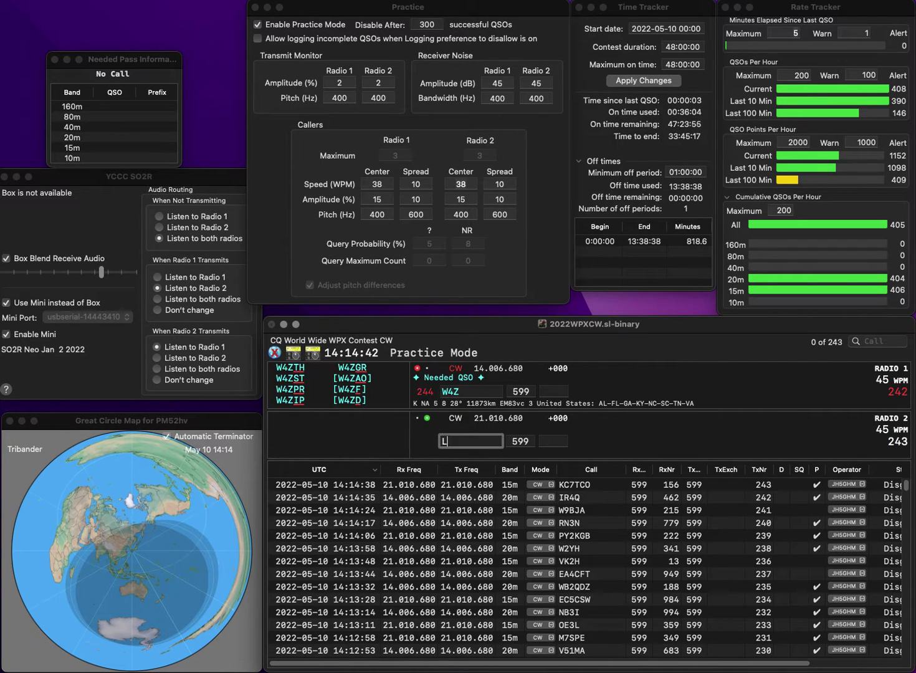
text(Y2NY)
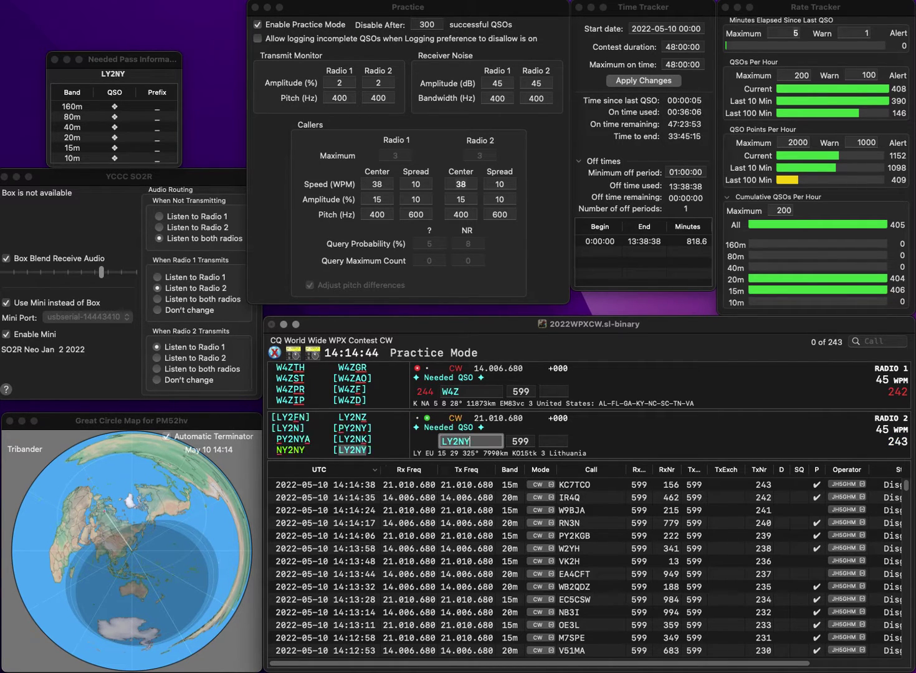
key(Return)
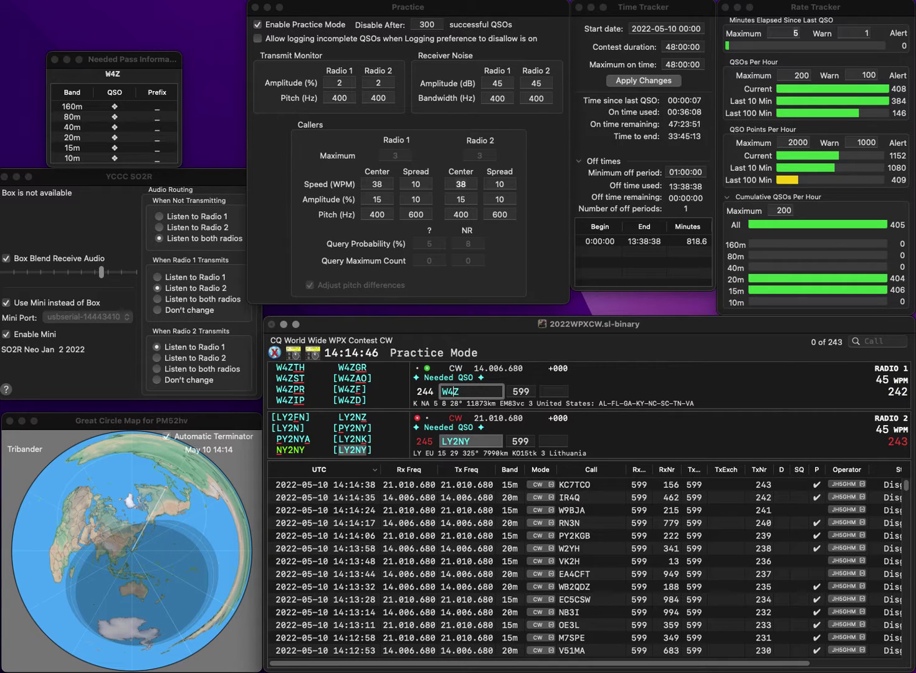
text(AP)
key(Return)
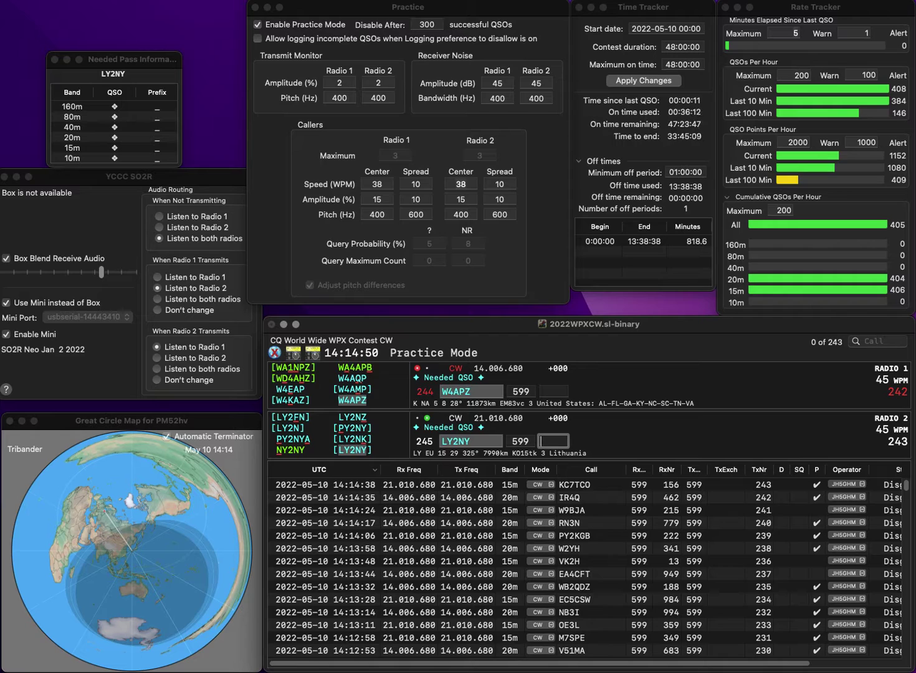
text(772)
key(Return)
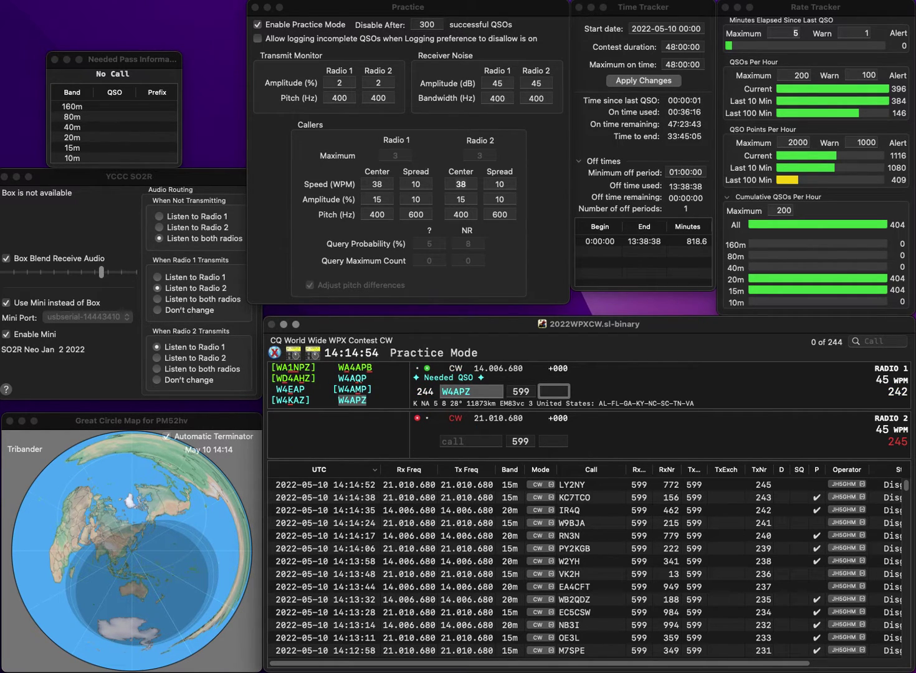
text(270)
key(Return)
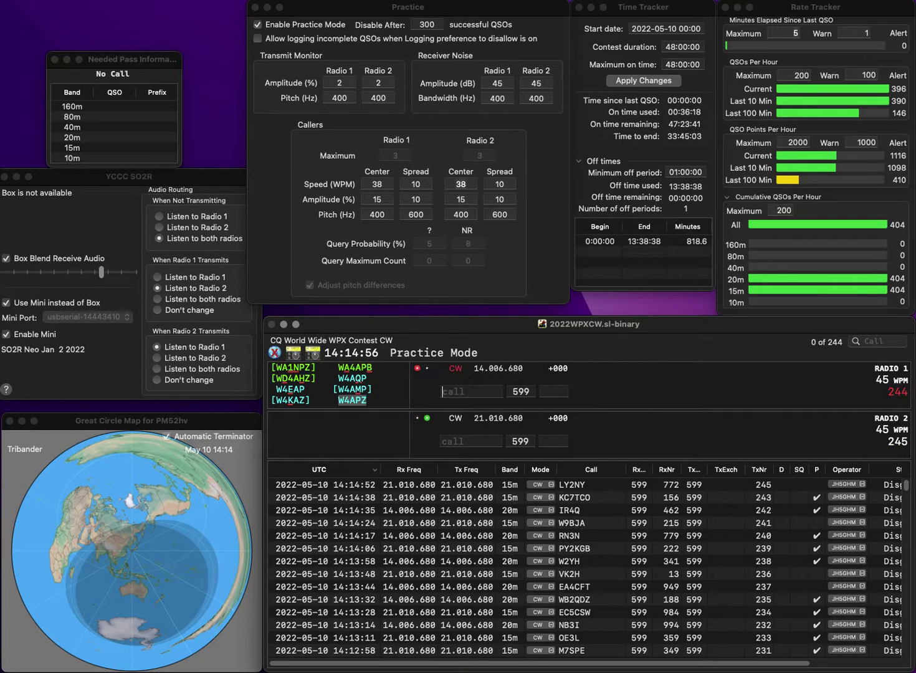
Call JA3KIO on Radio 1, fixing the typo, and W2YB on Radio 2
text(1YB)
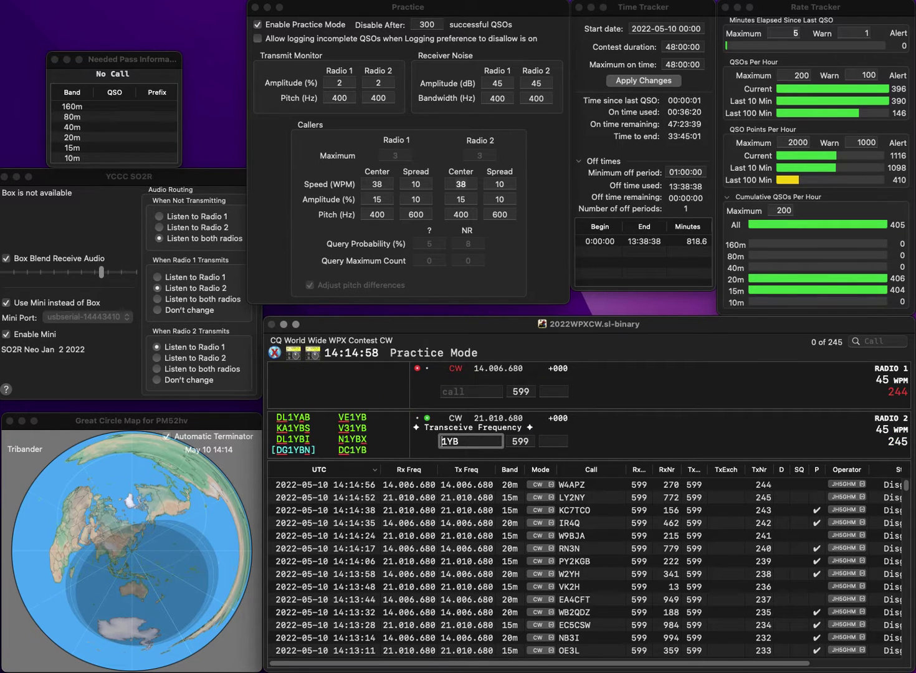
key(Return)
text(JA3)
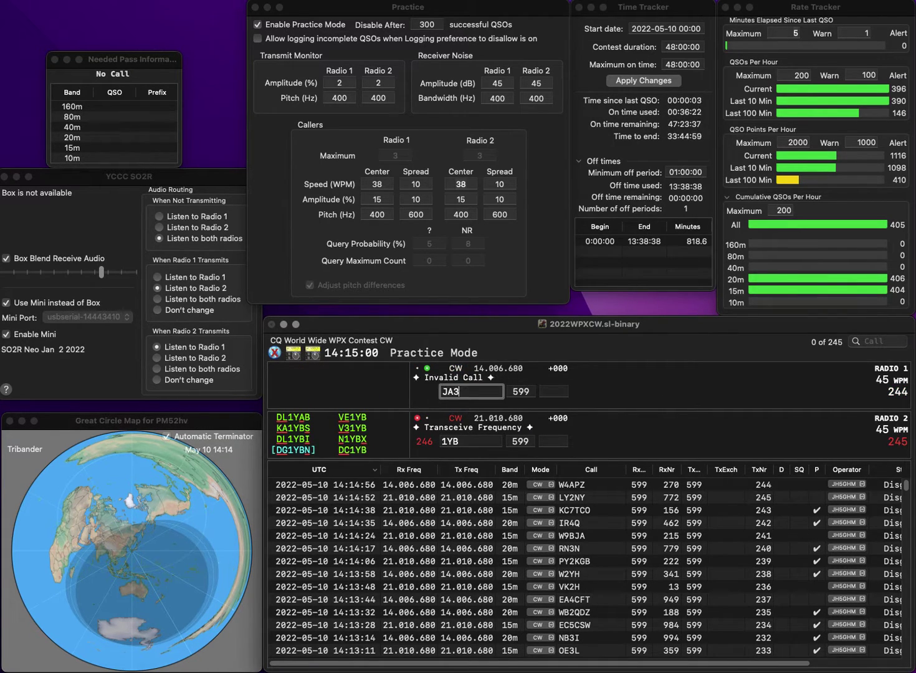
text(KSO)
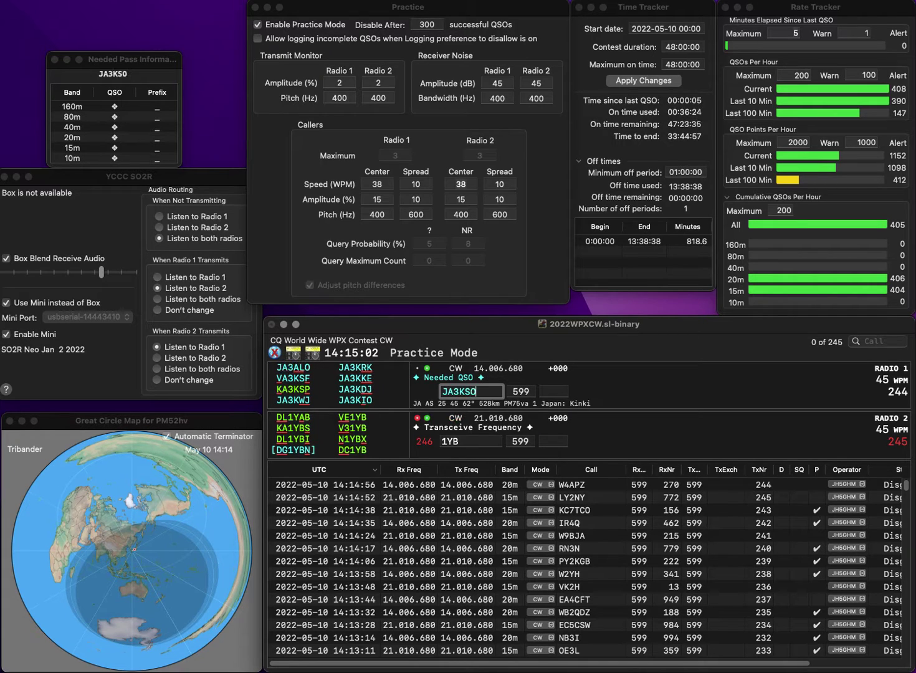
key(BackSpace)
text(I)
key(Return)
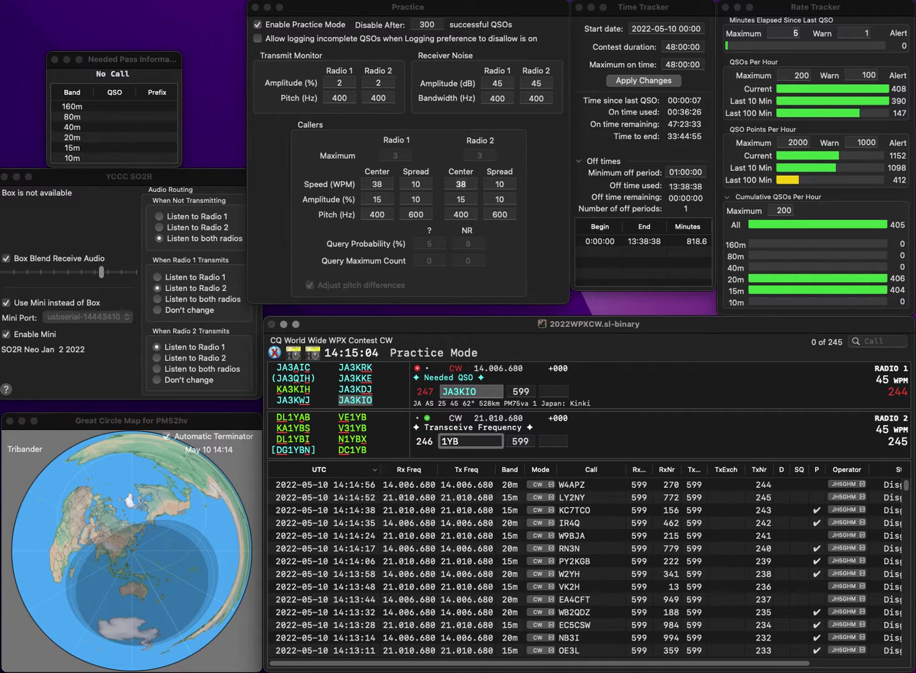
text(W2)
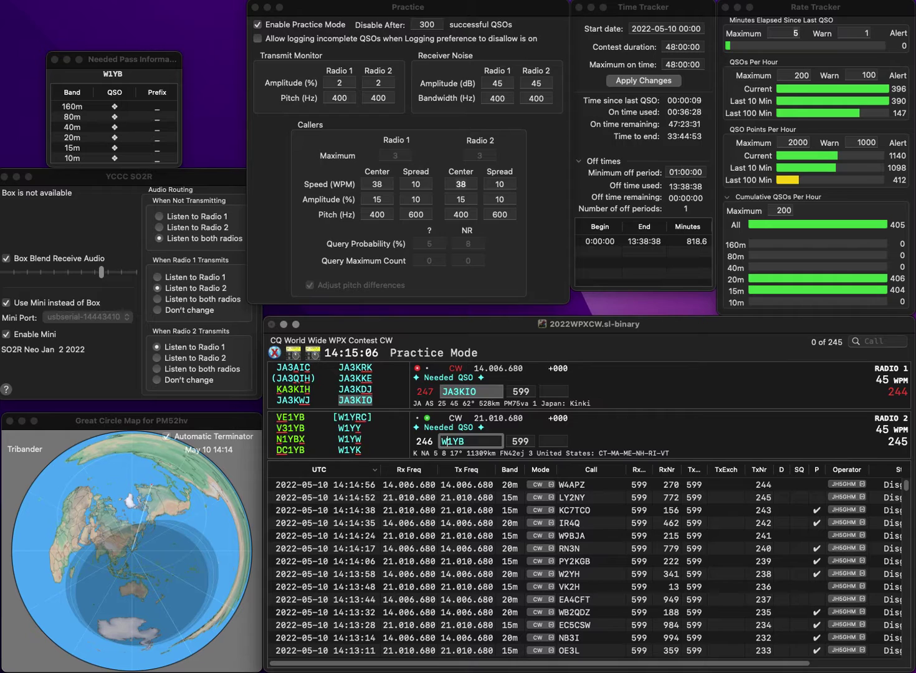
key(Right)
key(Return)
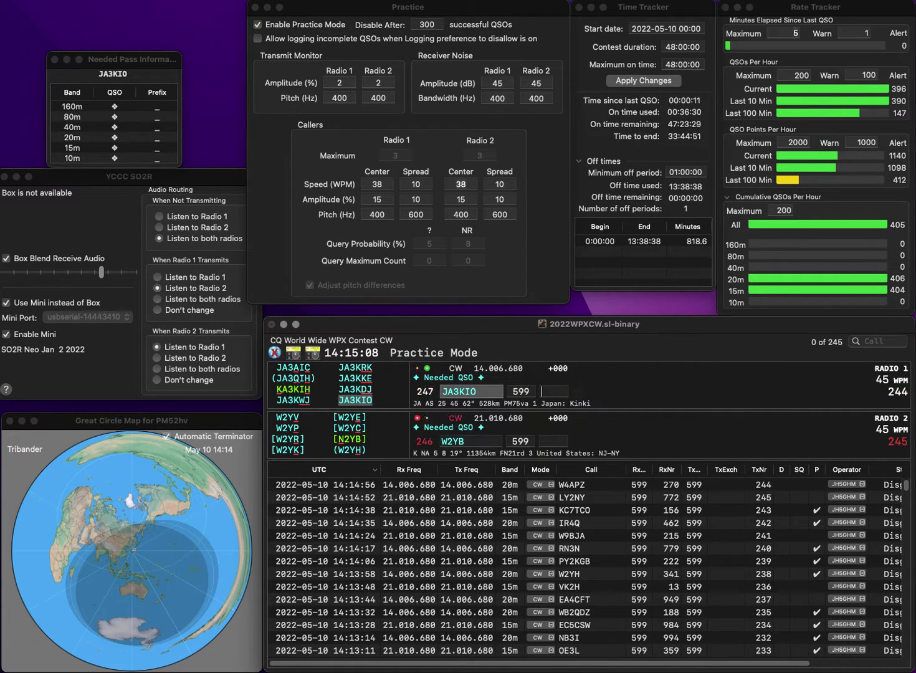
Log JA3KIO with exchange 154 and send the corrected W5JYB call on Radio 2
text(154)
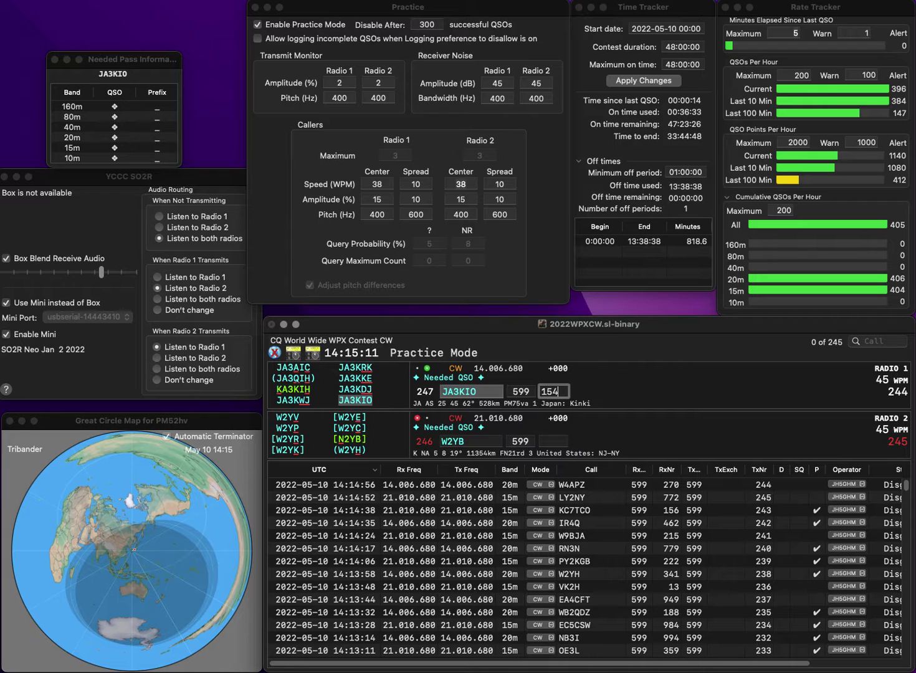
key(Return)
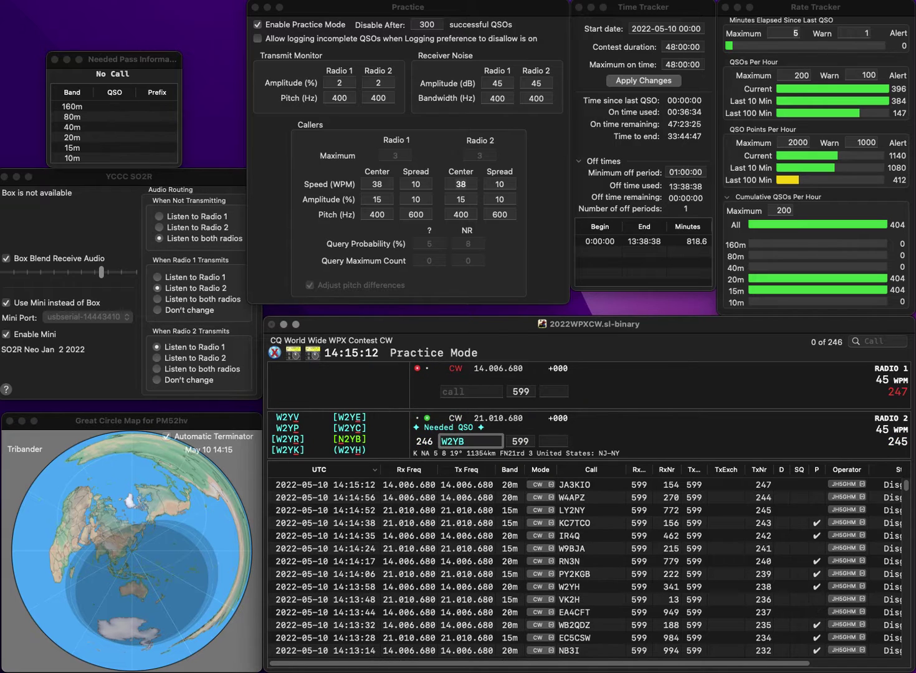
text(5J)
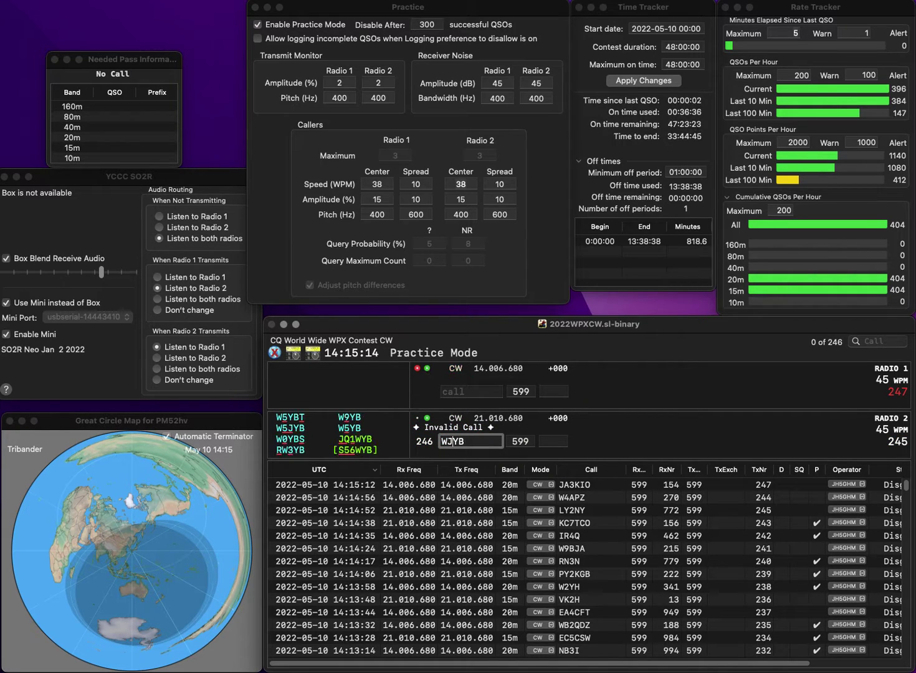
key(Return)
text(GG)
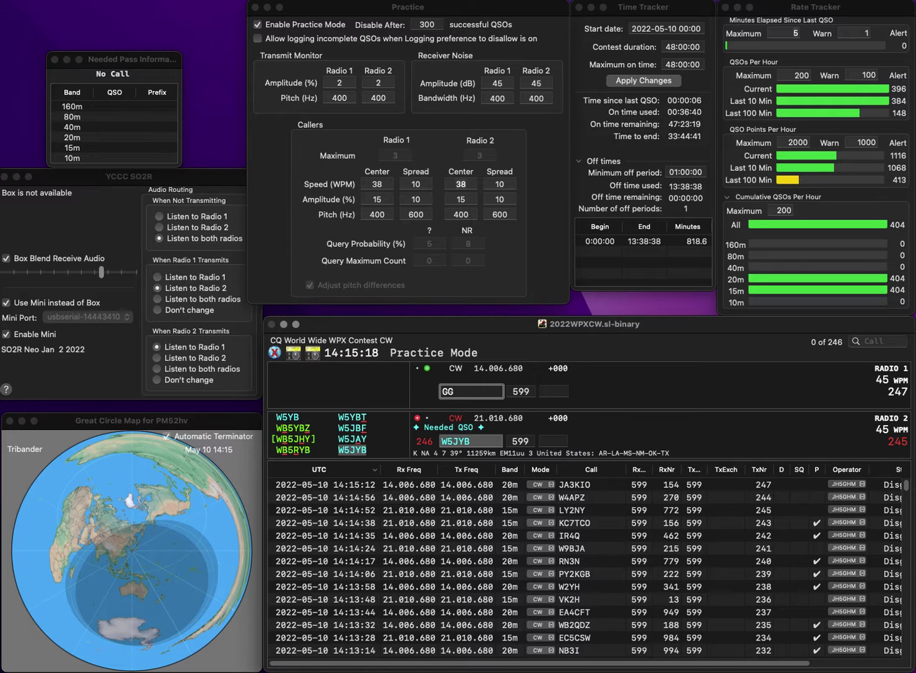
text(Z)
key(BackSpace)
text(G4)
key(Return)
click(553, 442)
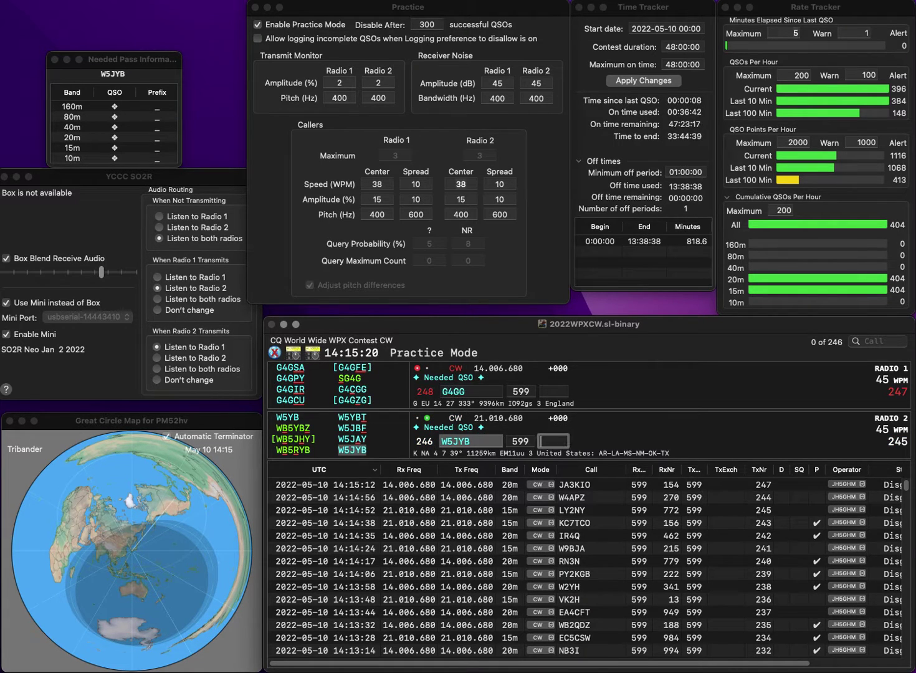
text(548)
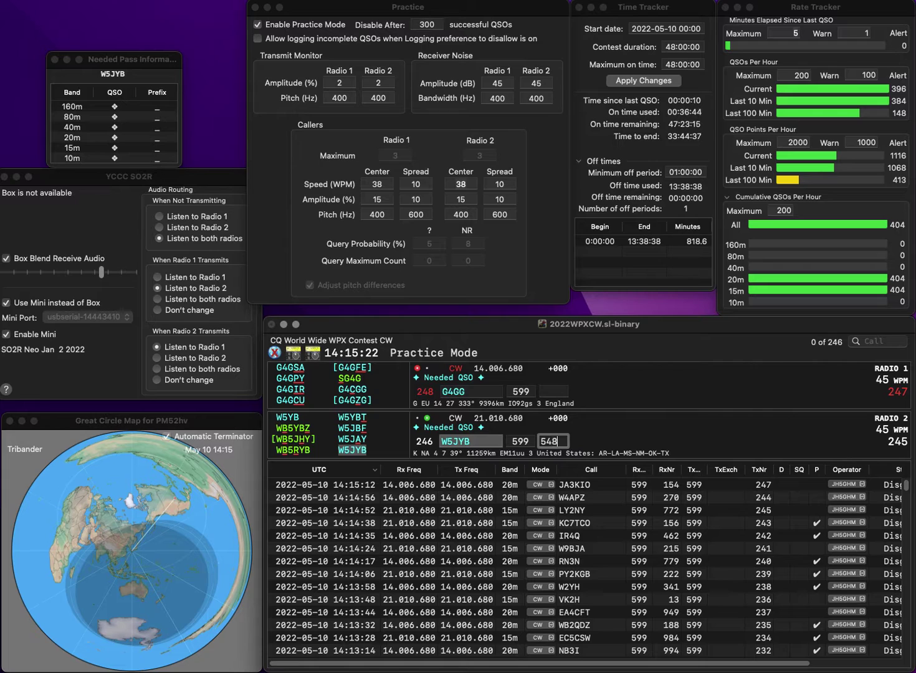
key(Return)
key(BackSpace)
key(BackSpace)
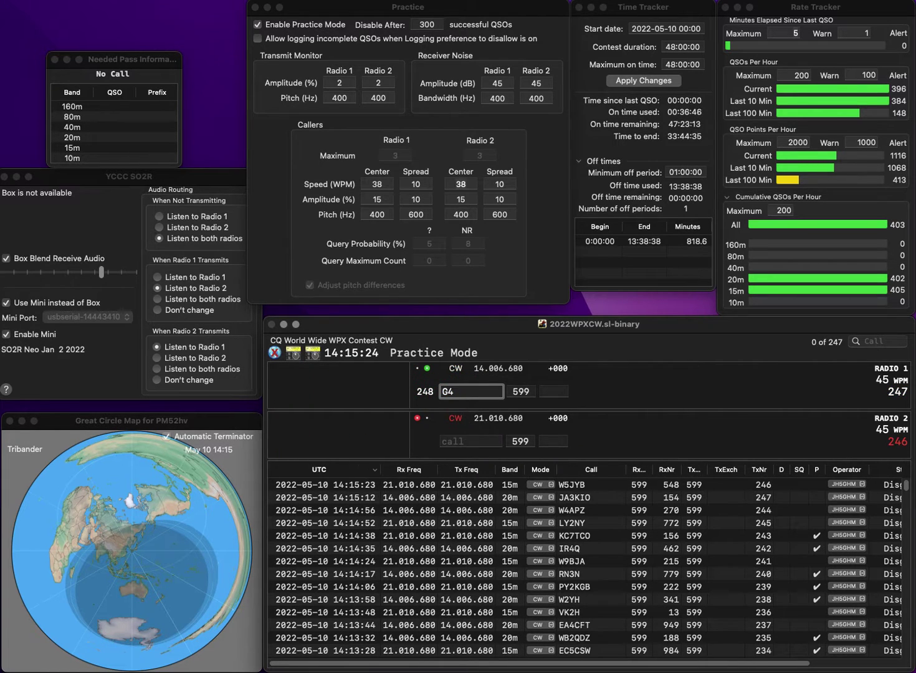
text(GZG)
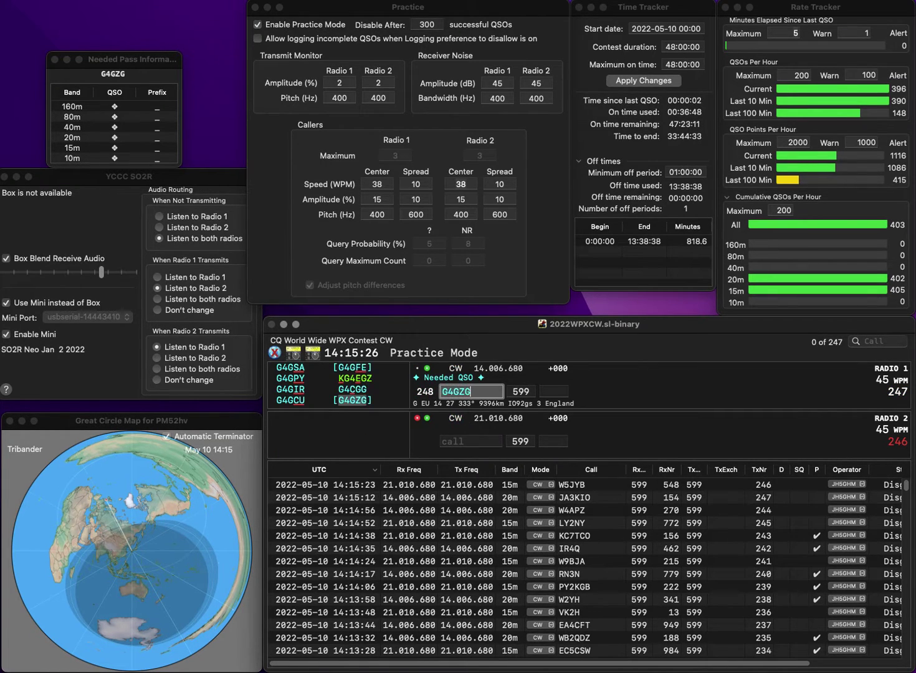
key(space)
text(69)
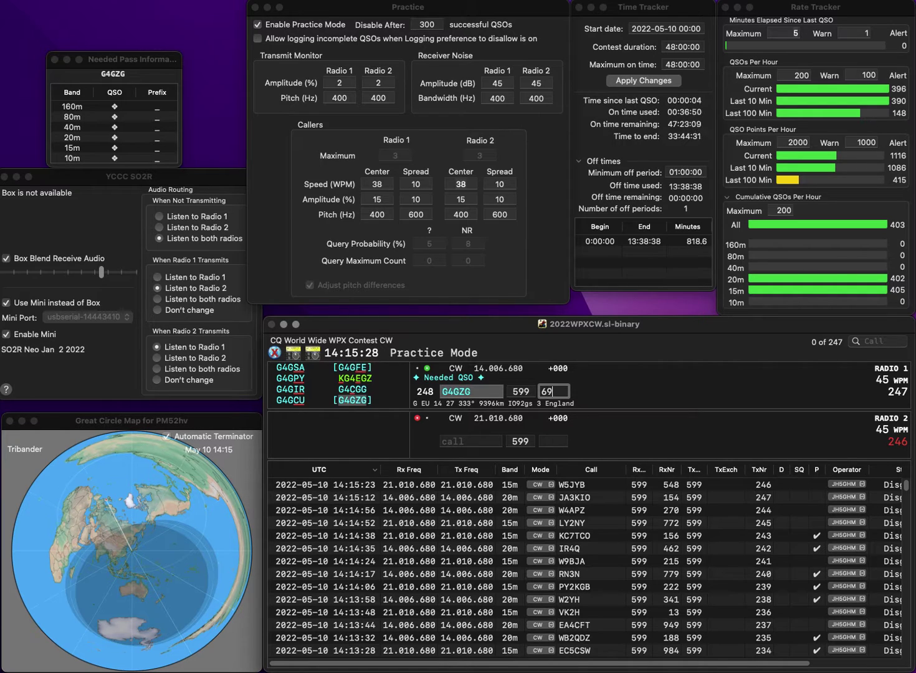
key(Return)
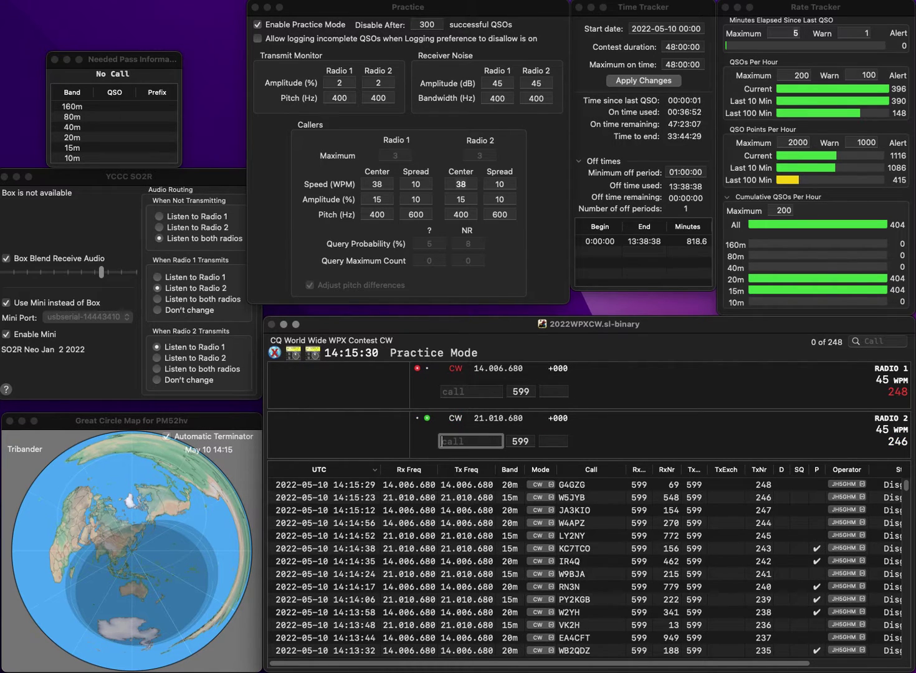
Send 7IW on Radio 2 and the corrected YY5RAB call on Radio 1
text(7IW)
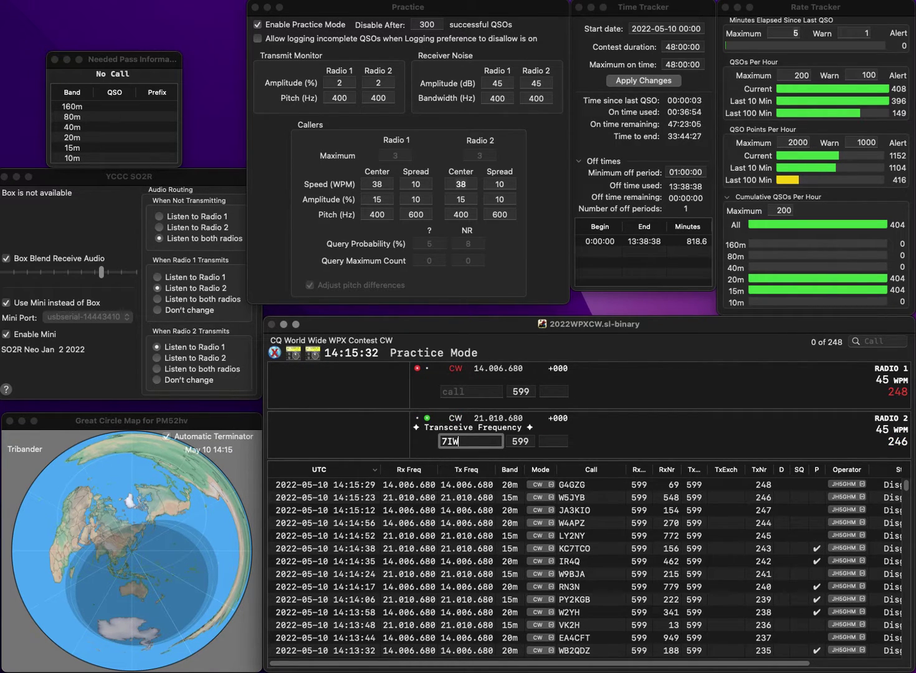
key(Return)
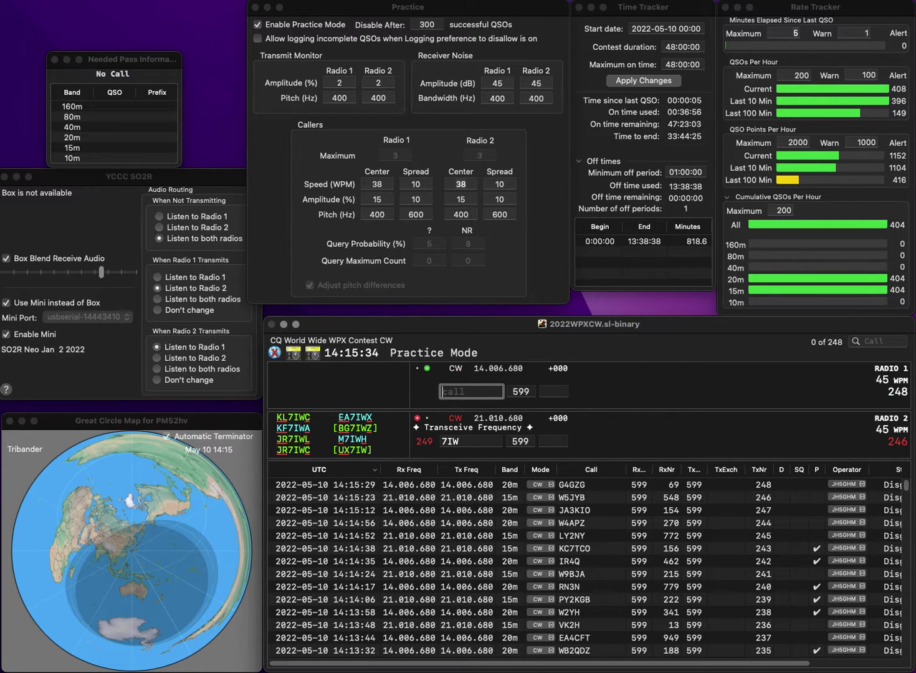
text(YYRAB)
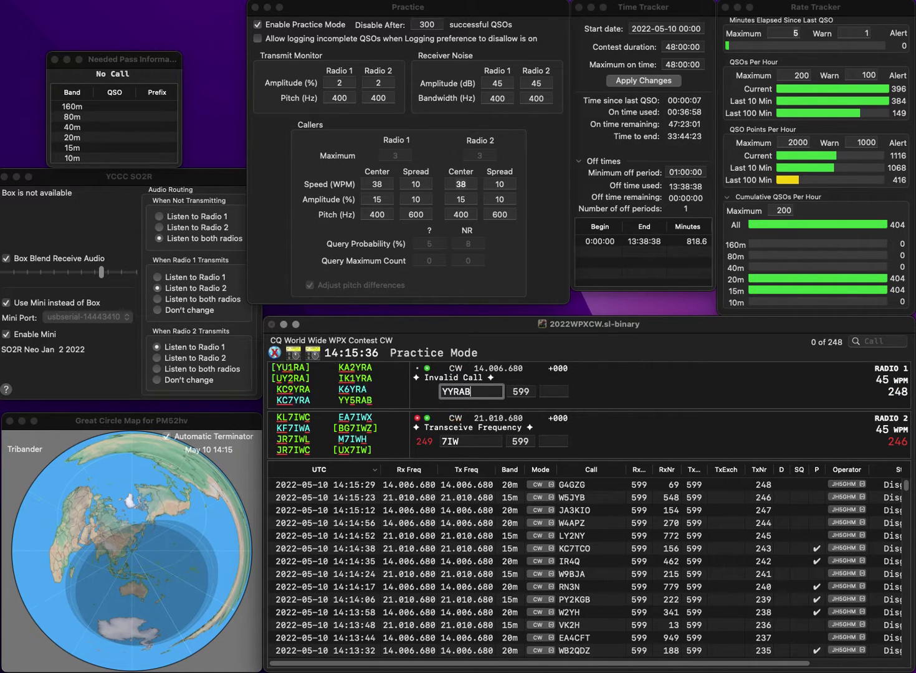
key(Home)
key(Right)
key(Right)
text(5)
key(Return)
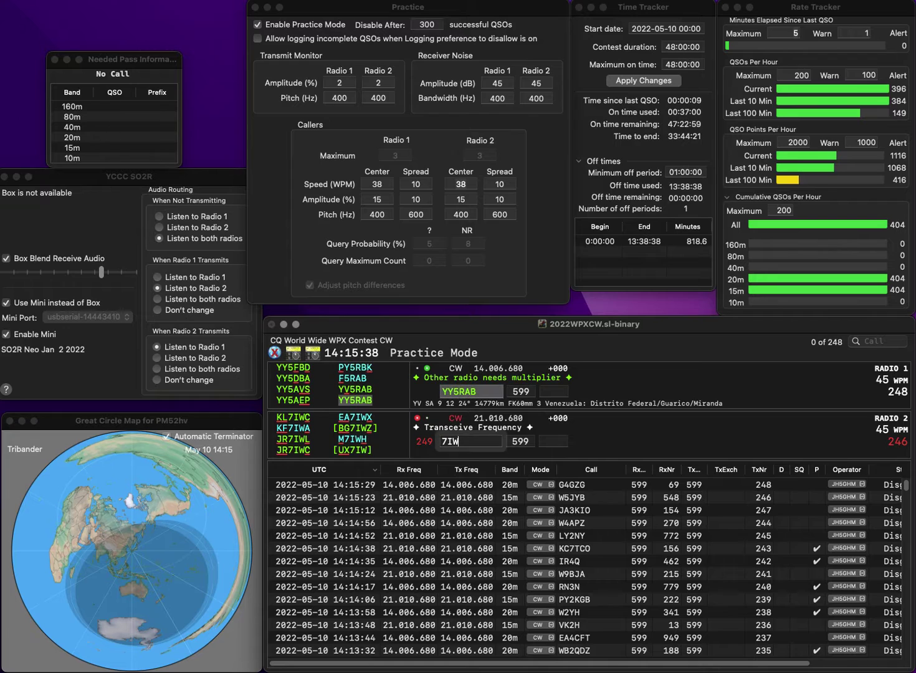
text(N)
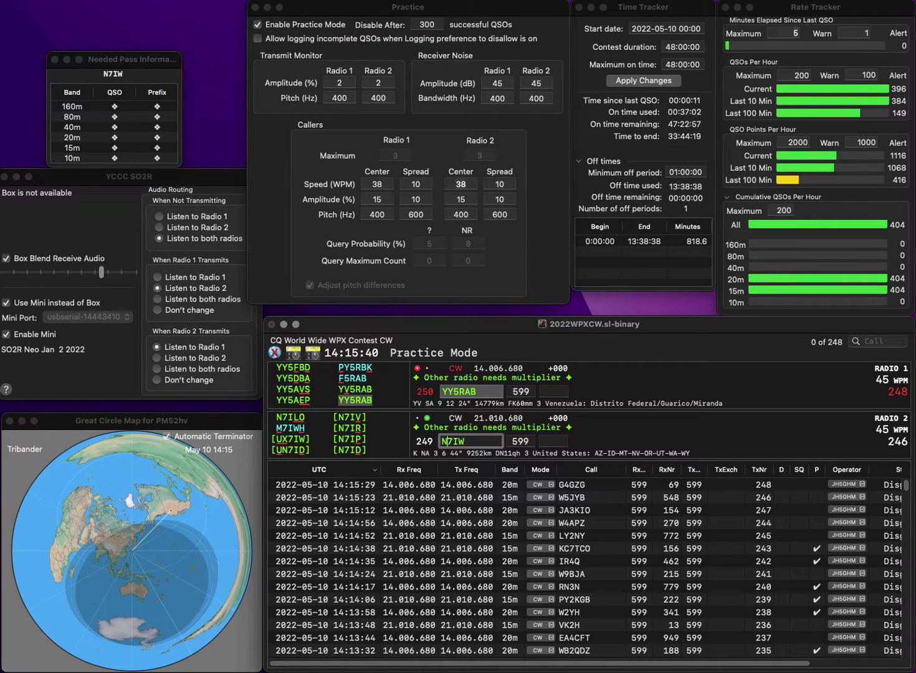
key(Delete)
text(8)
key(Return)
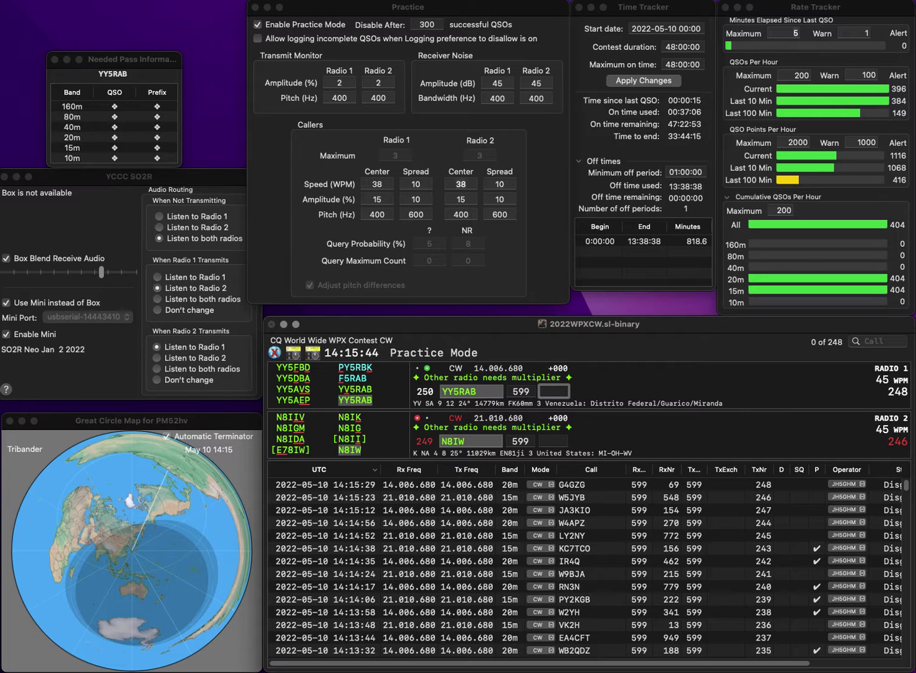
text(284)
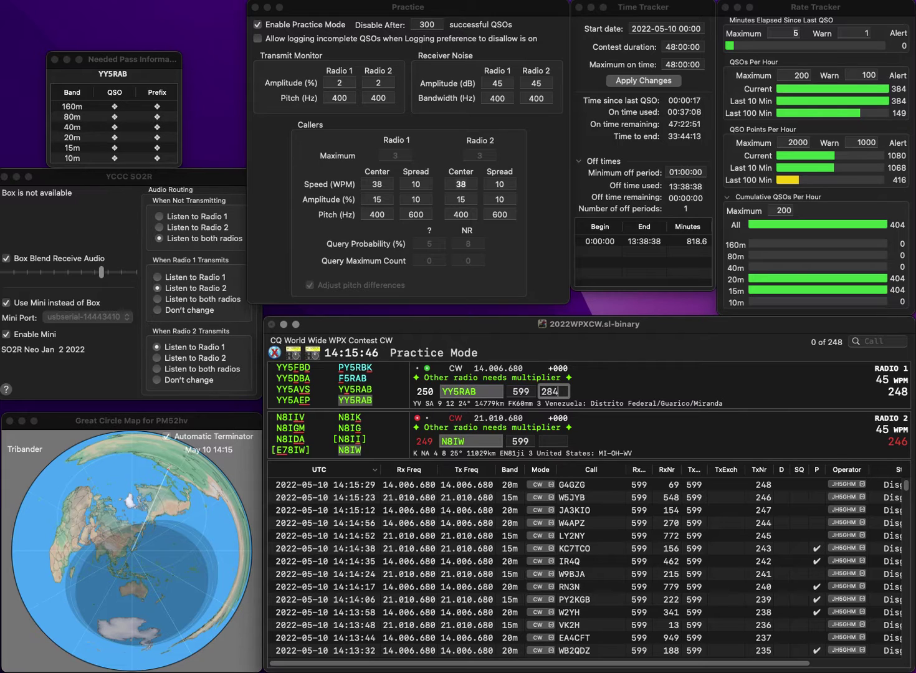
key(Return)
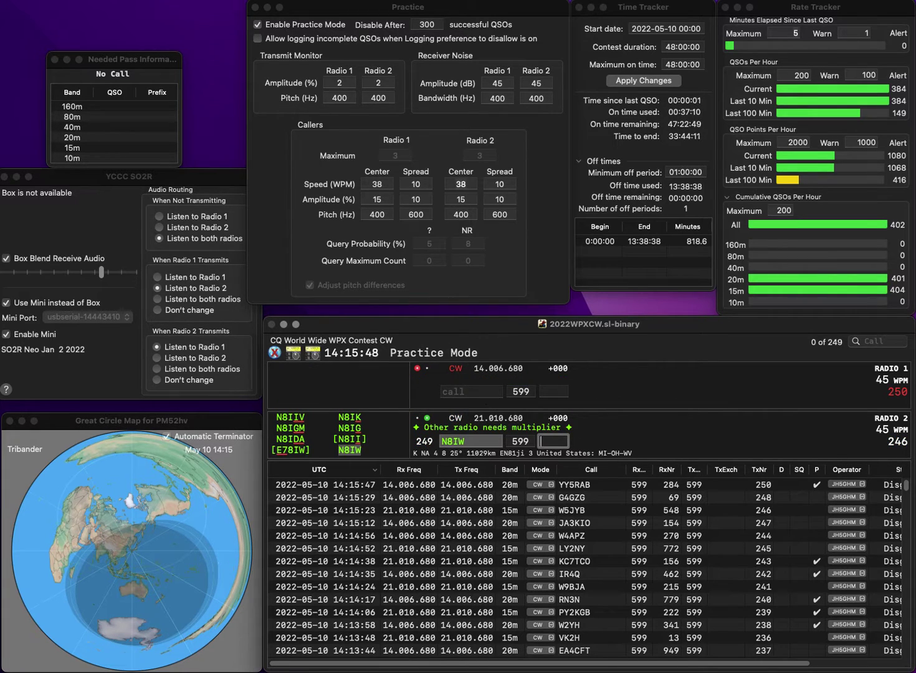
text(777)
key(Return)
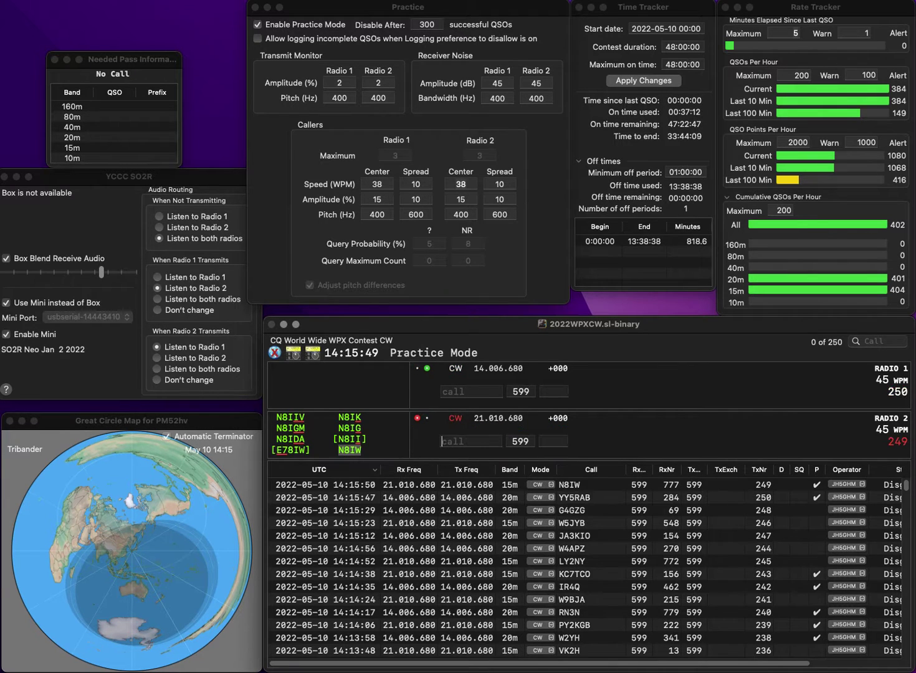
text(G1CFO)
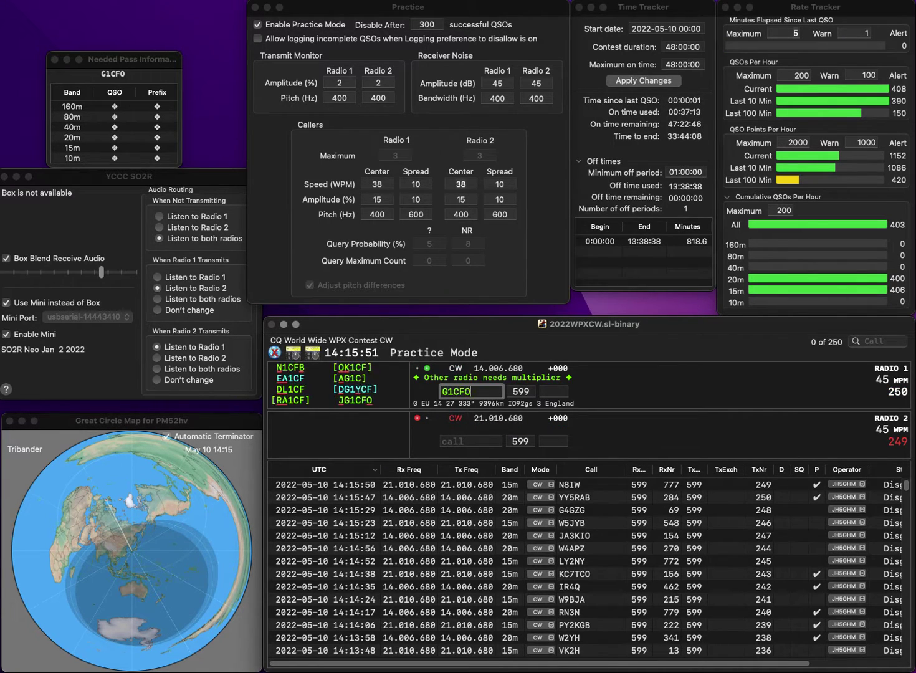
key(Home)
text(J)
key(Return)
key(Return)
text(A3DDX)
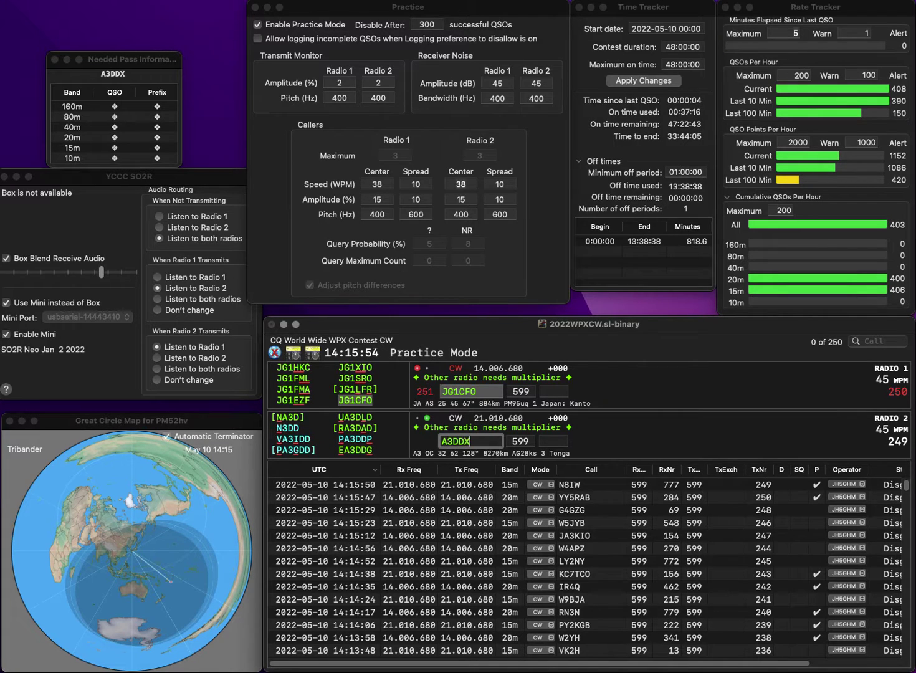
key(Home)
key(Delete)
text(KA)
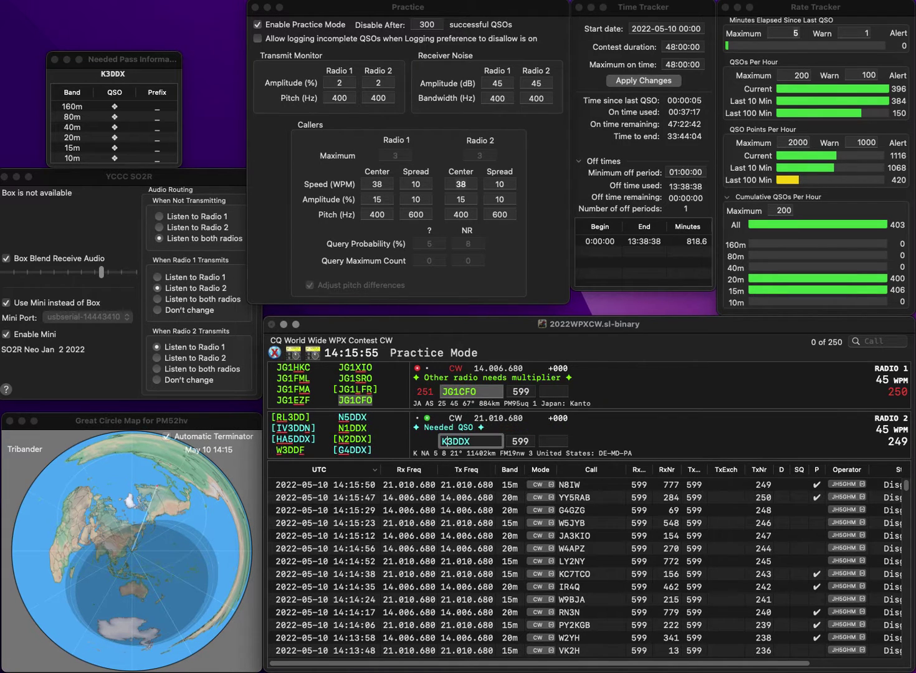
key(Delete)
text(2)
key(Return)
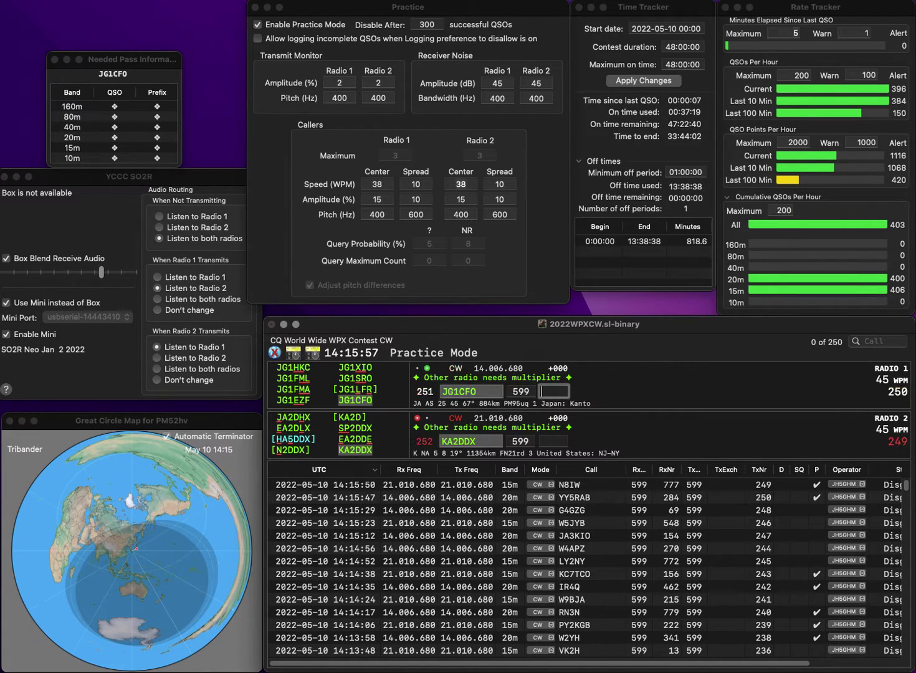
Log JG1CFO with 95 and KA2DDX with 73, then call OH4BCS on Radio 1
text(952)
key(Return)
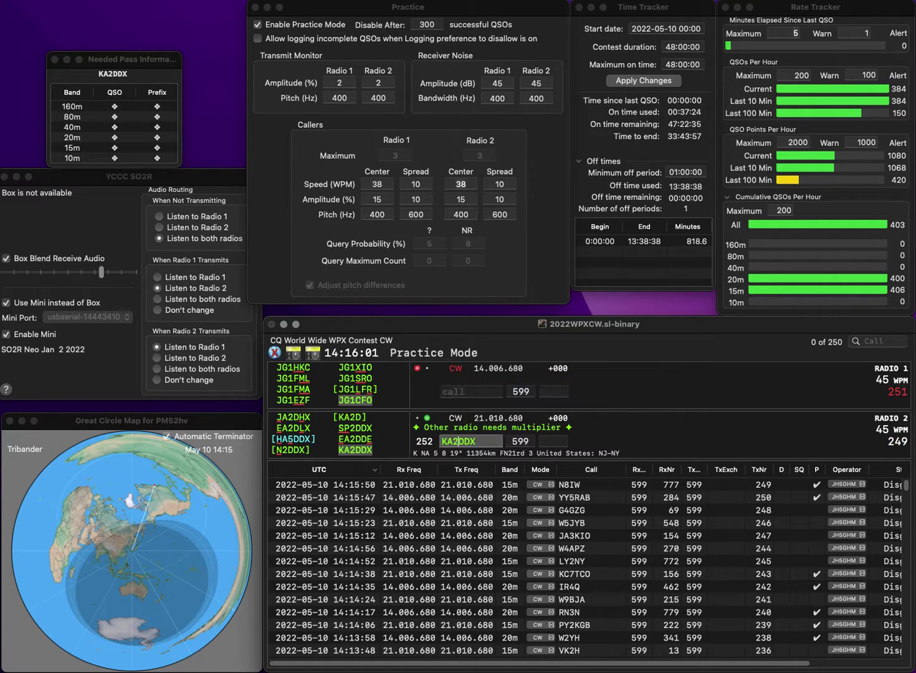
text(7)
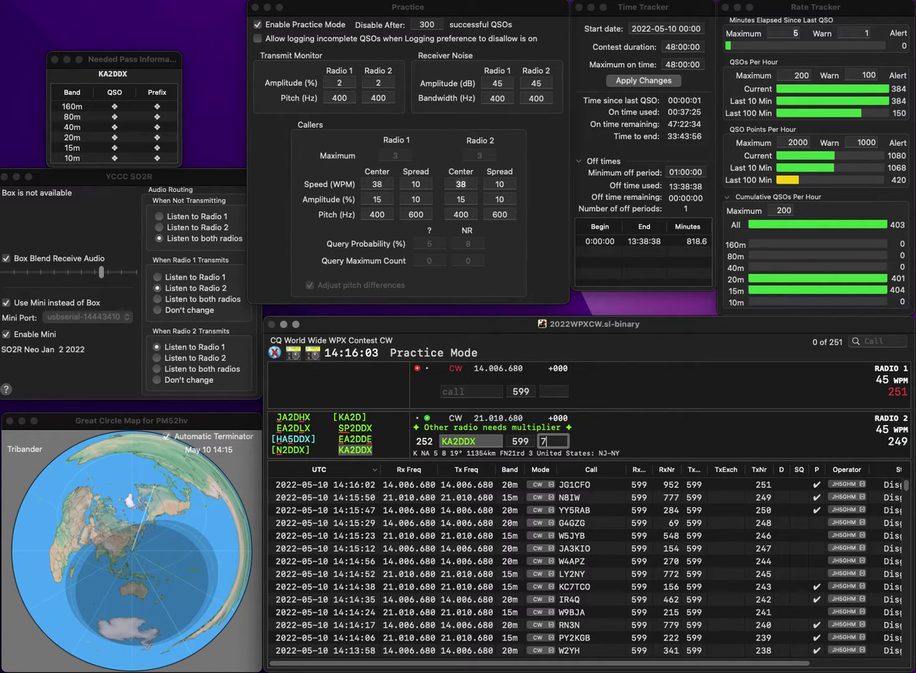
text(3)
key(Return)
text(W)
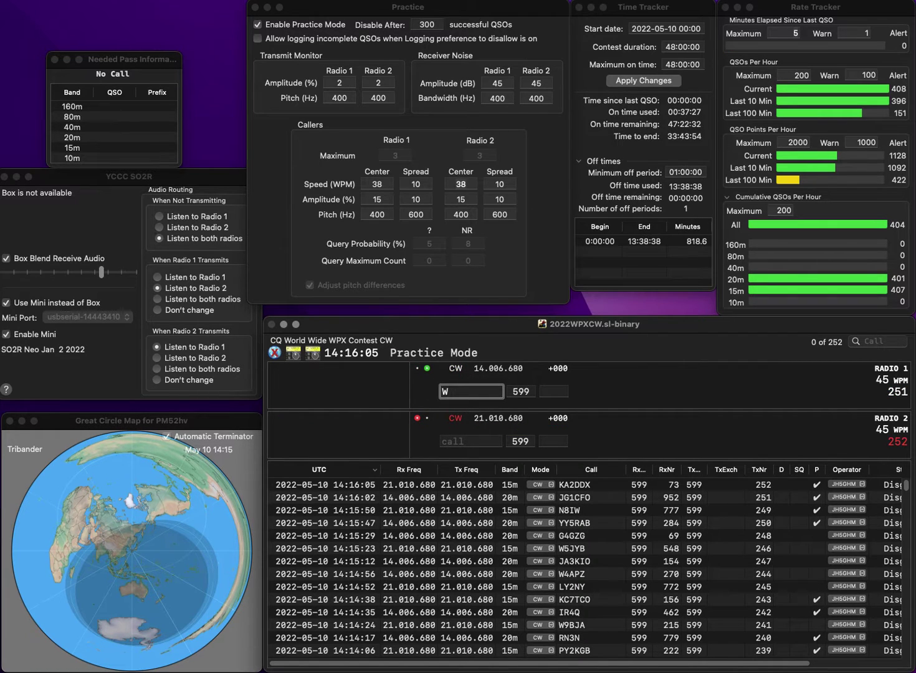
key(BackSpace)
text(OH4BC)
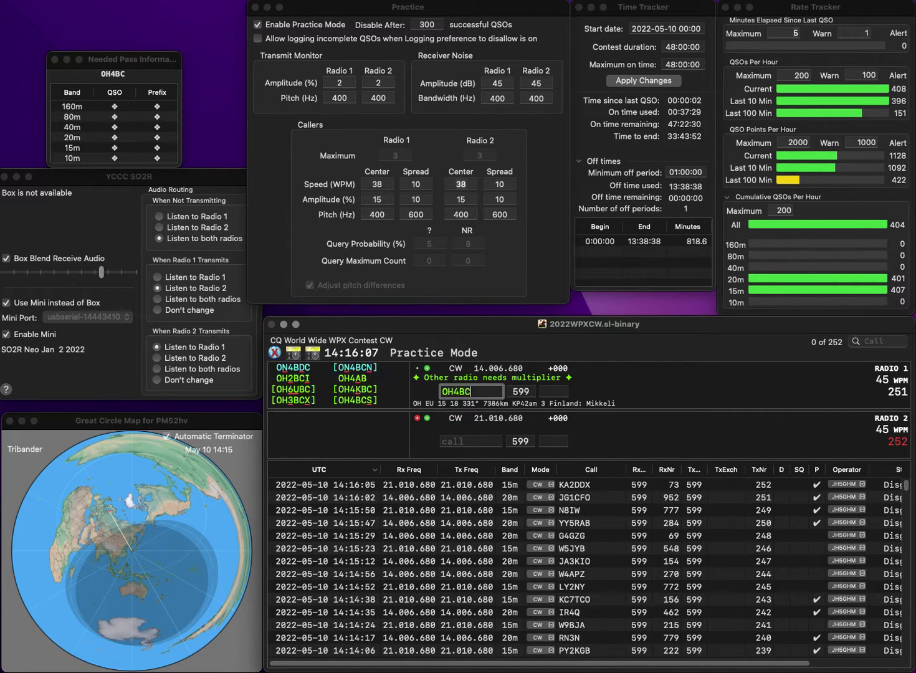
text(S)
key(Return)
text(G1)
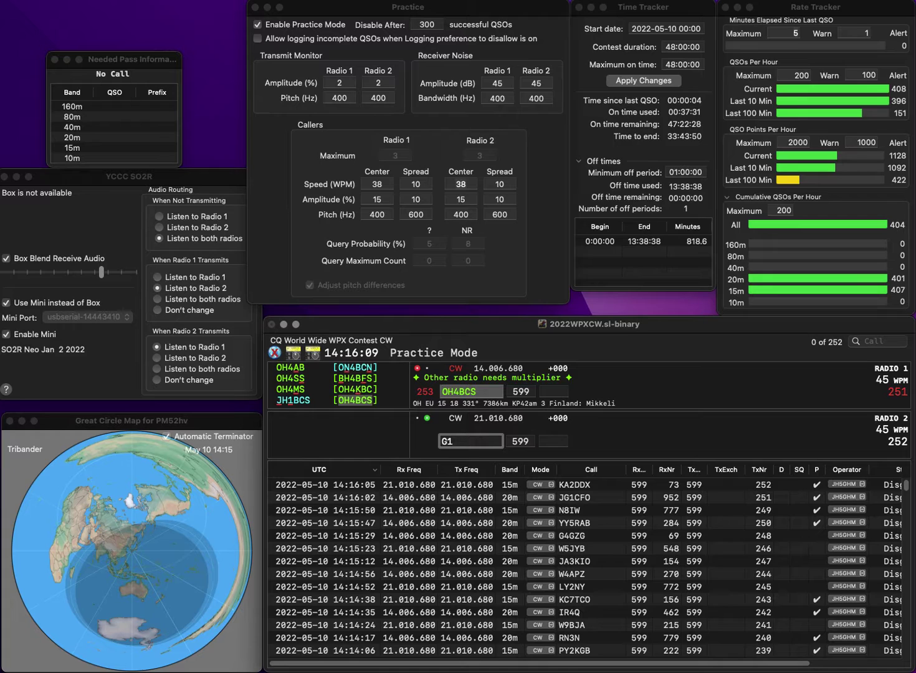
key(Home)
text(D)
key(End)
text(SGS)
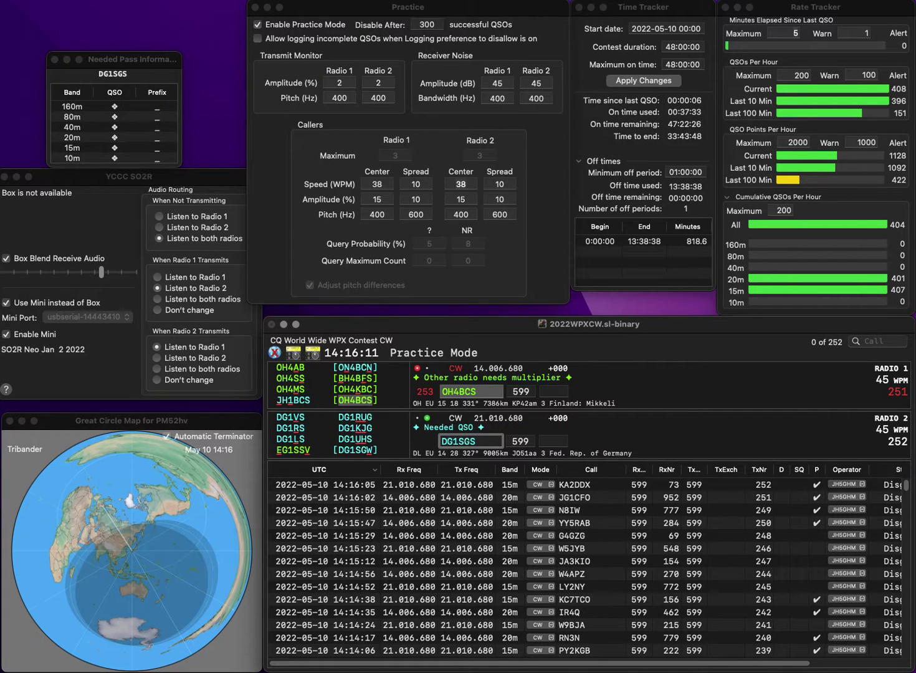
key(Return)
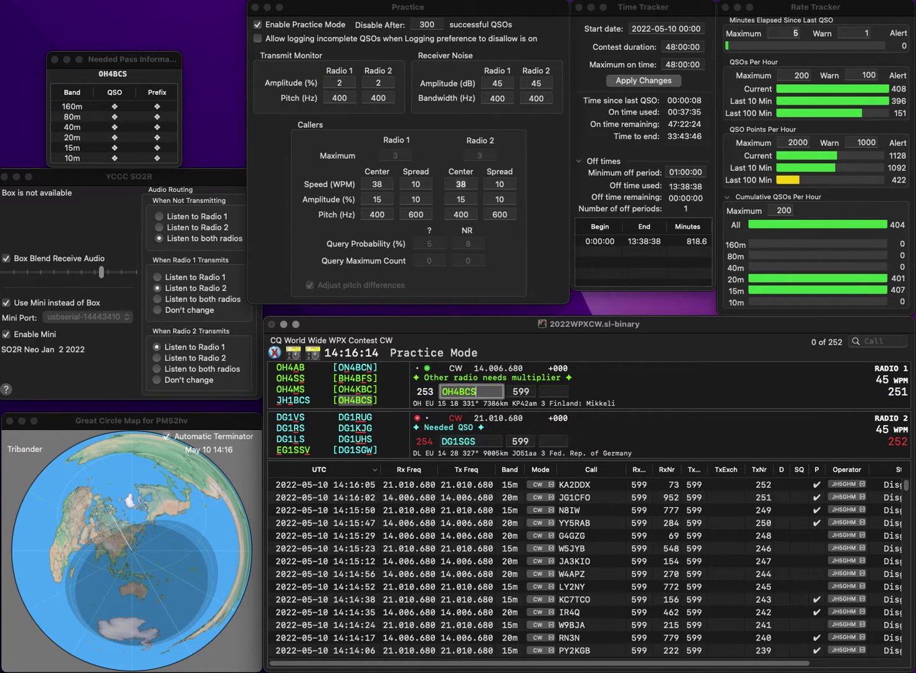
text(68)
key(Return)
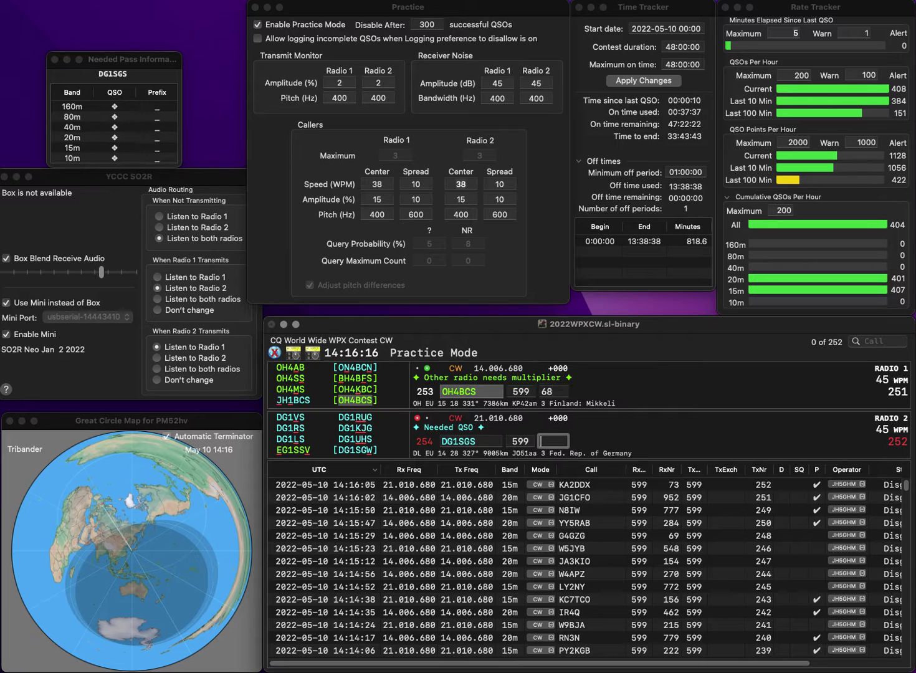
Fix Radio 2's call from DG1SGS to BG1HGS and resend the exchange
key(space)
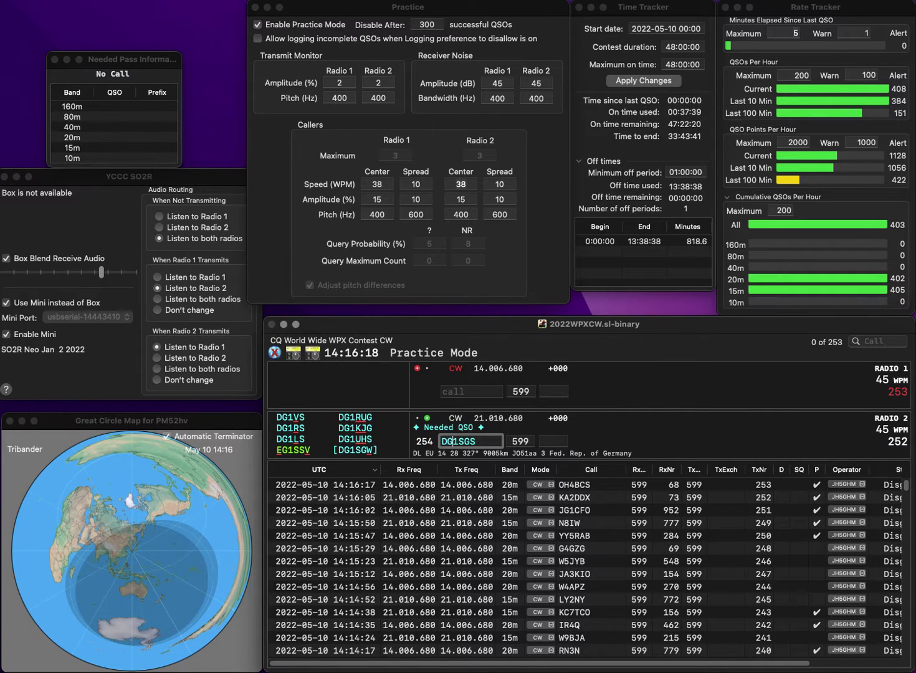
key(Left)
key(Left)
key(Delete)
text(B)
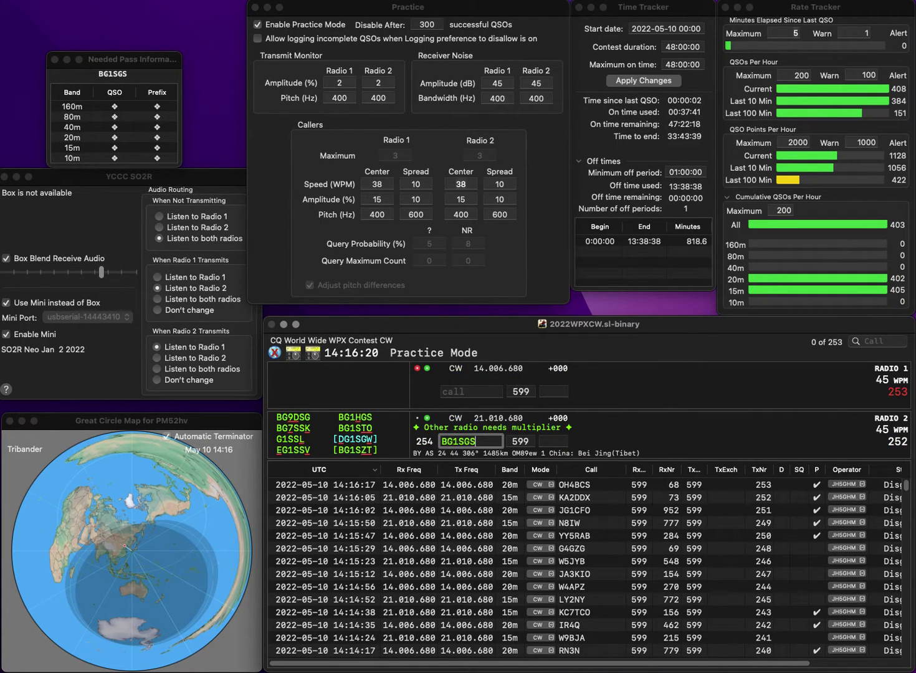
key(Left)
key(Left)
key(BackSpace)
text(H)
key(Return)
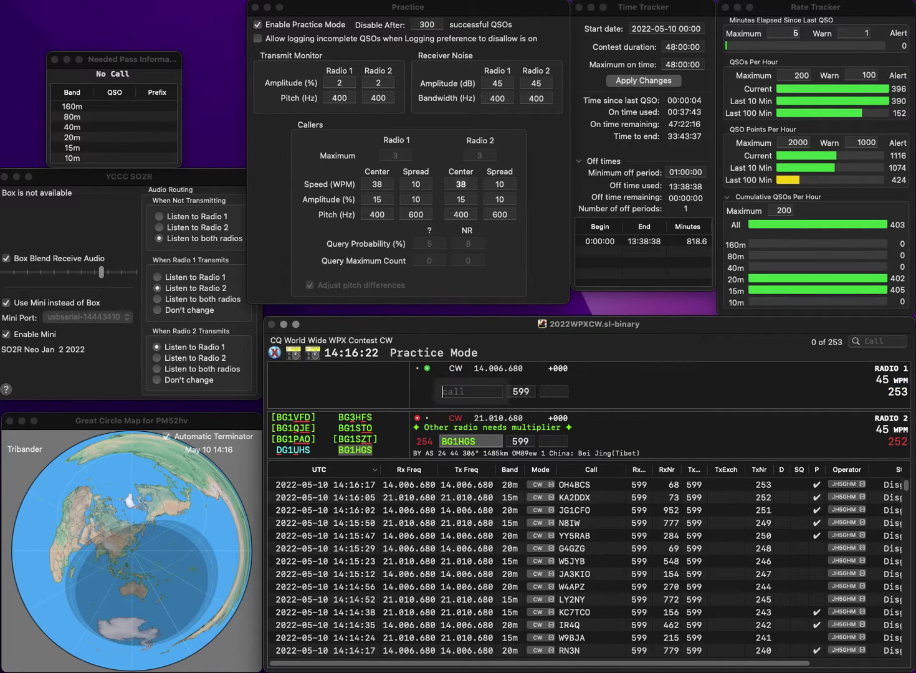
text(WA7EM)
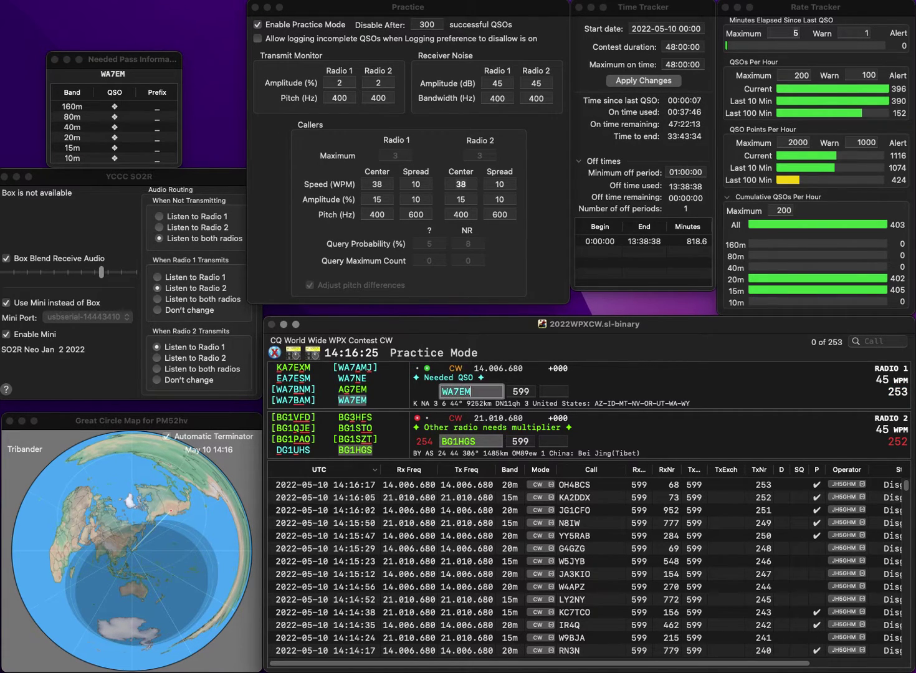
key(Return)
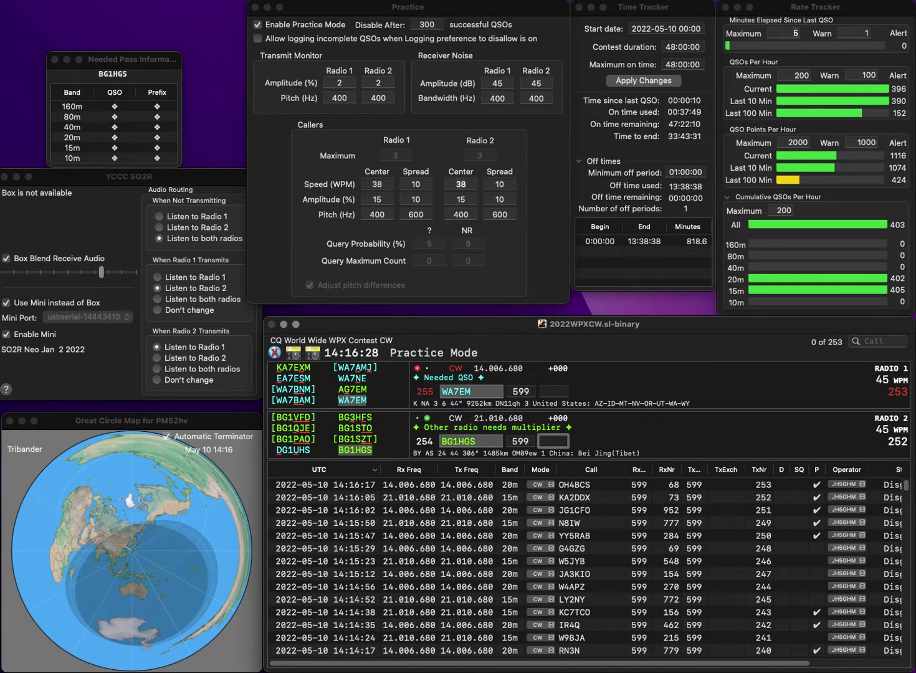
text(507)
key(Return)
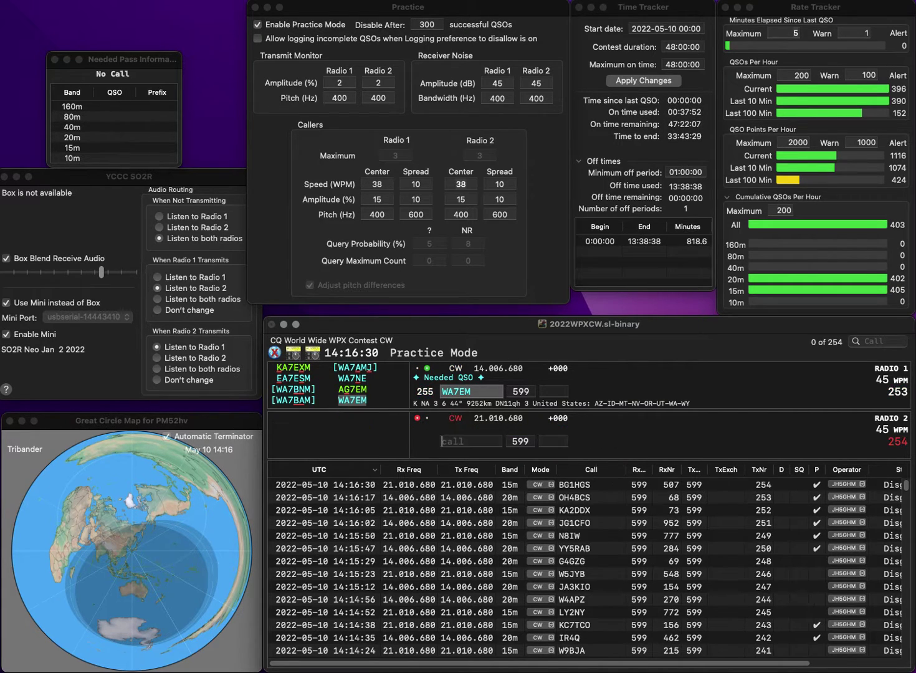
text(1)
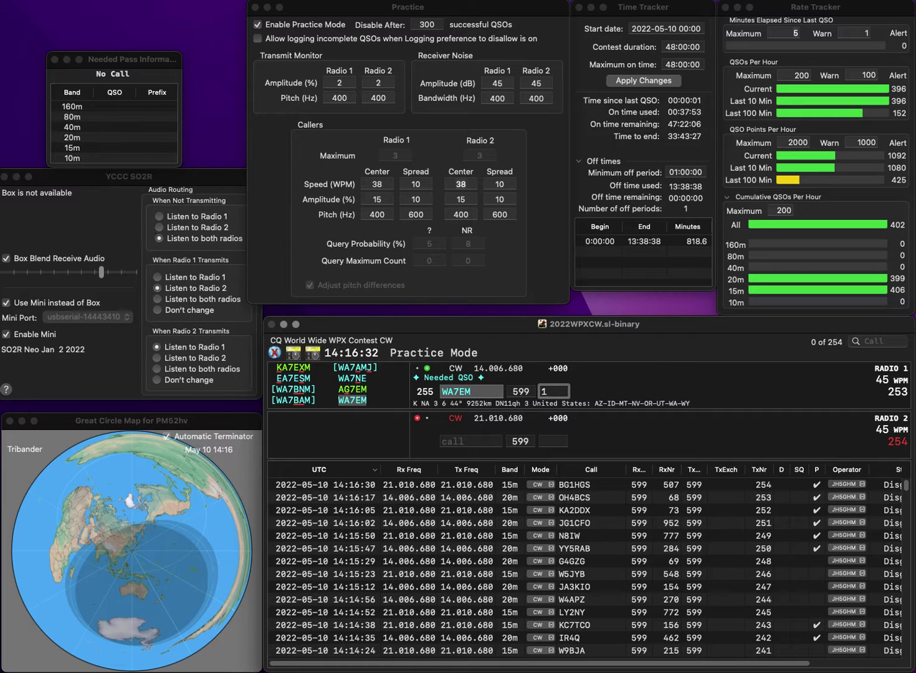
text(34)
key(Return)
Send the exchange to W5RES on Radio 2, fixing the mistyped callsign
text(WRES)
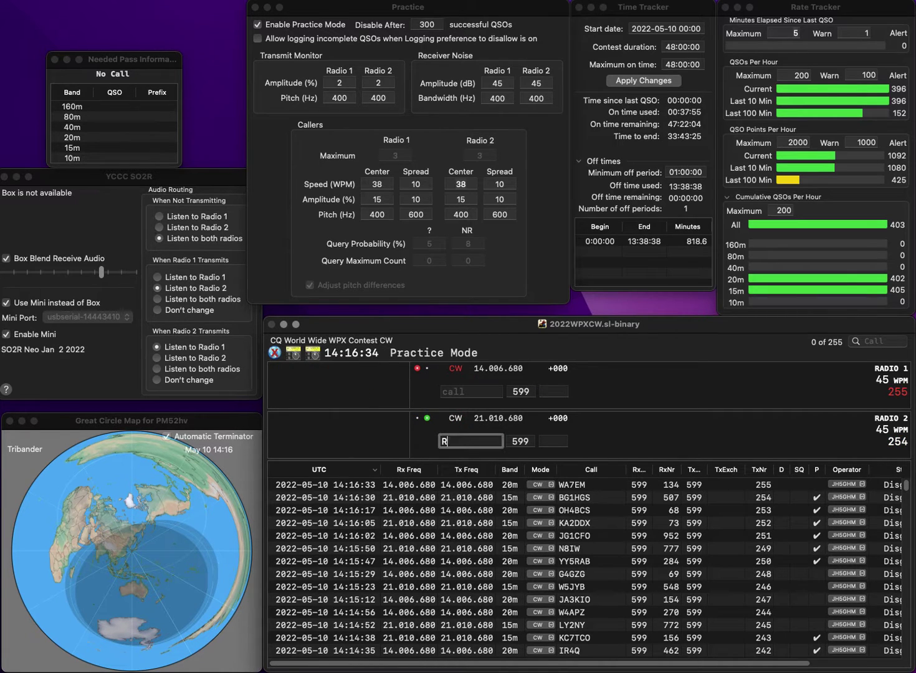
text(4)
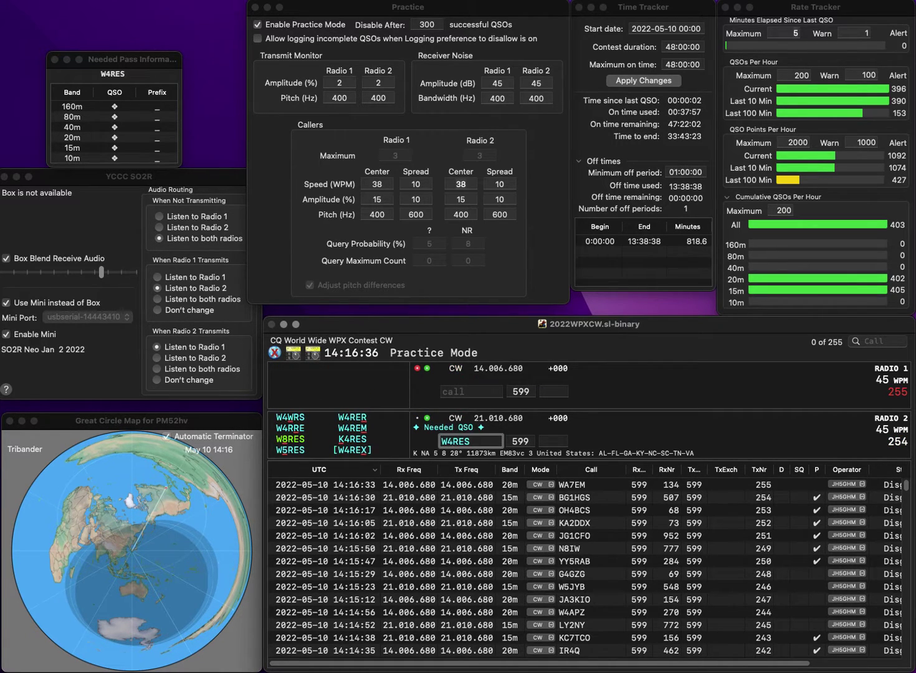
key(BackSpace)
text(5)
key(Return)
Call R8FT on Radio 1, then log W5RES with 316 and R8FT with 283
text(FT)
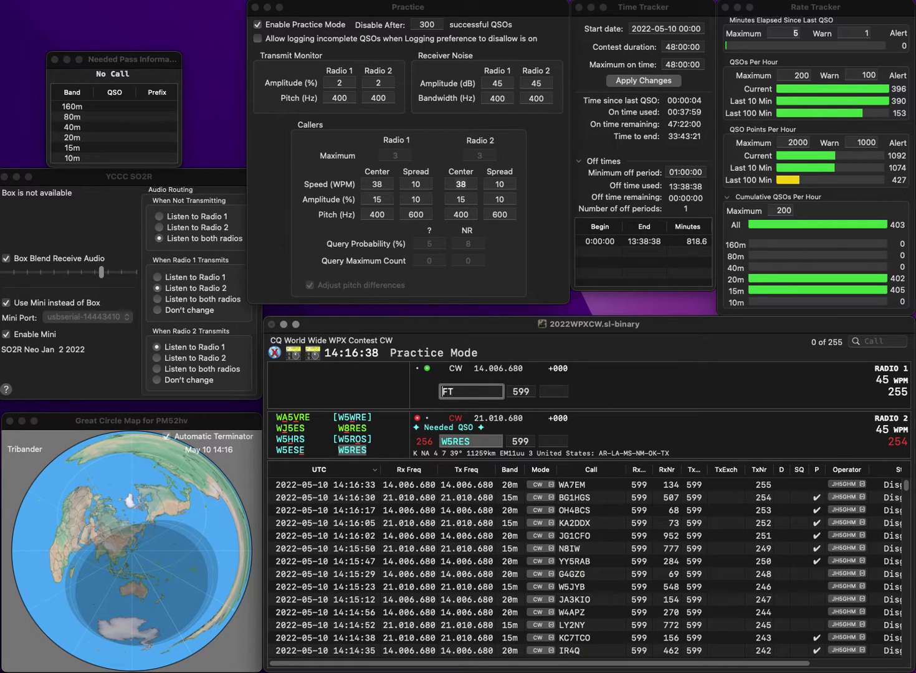
key(Home)
text(R8)
key(Return)
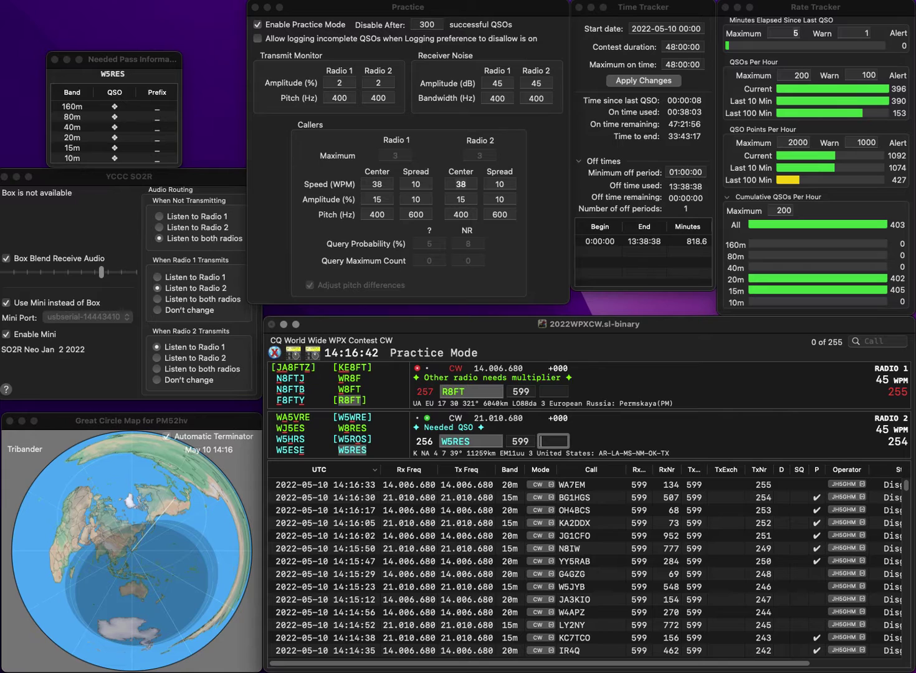
text(31066)
key(Return)
text(2)
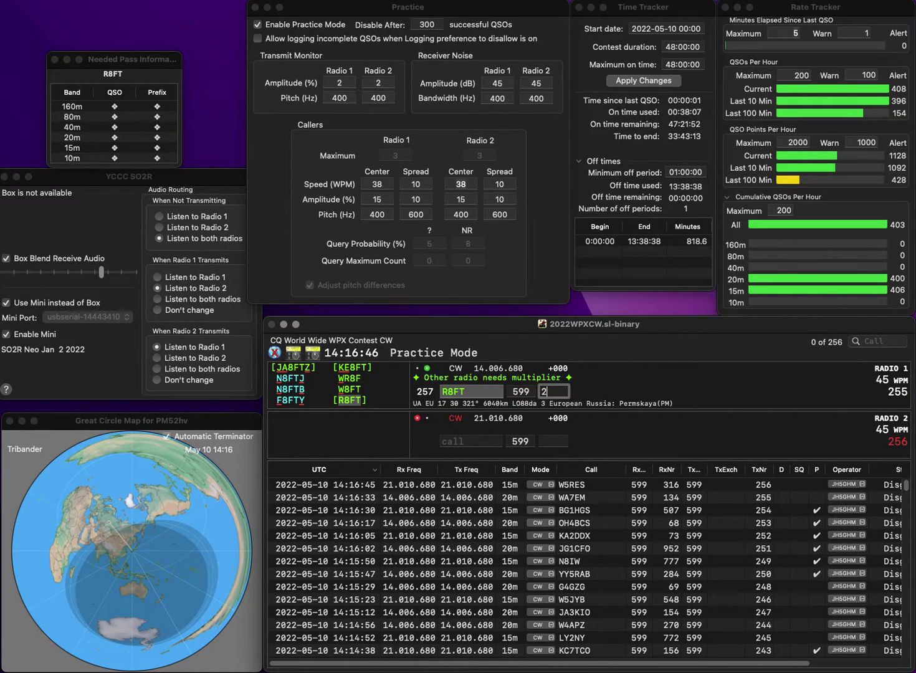
text(83)
key(Return)
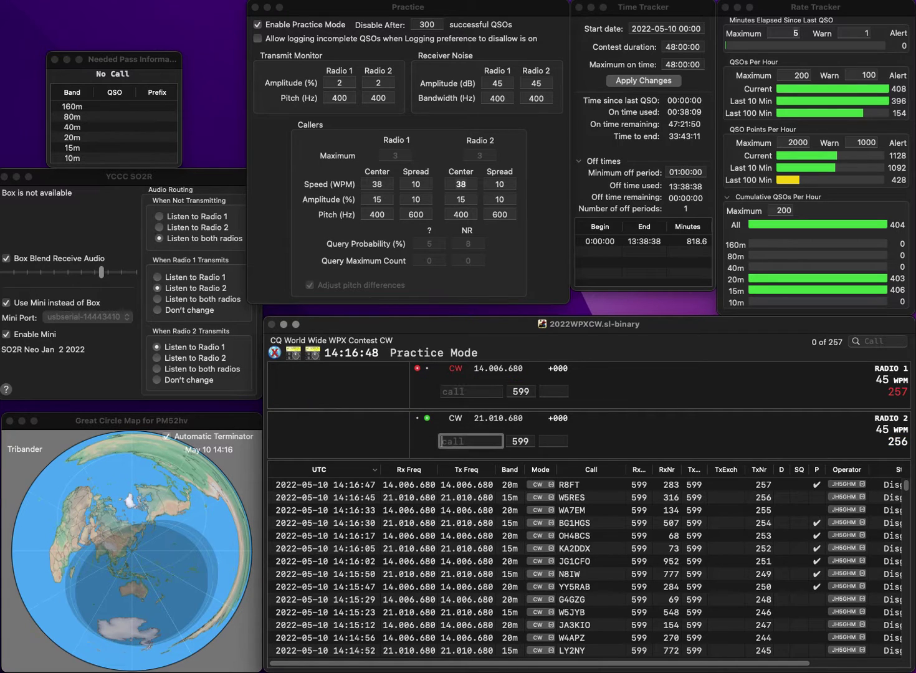
text(C7IIK)
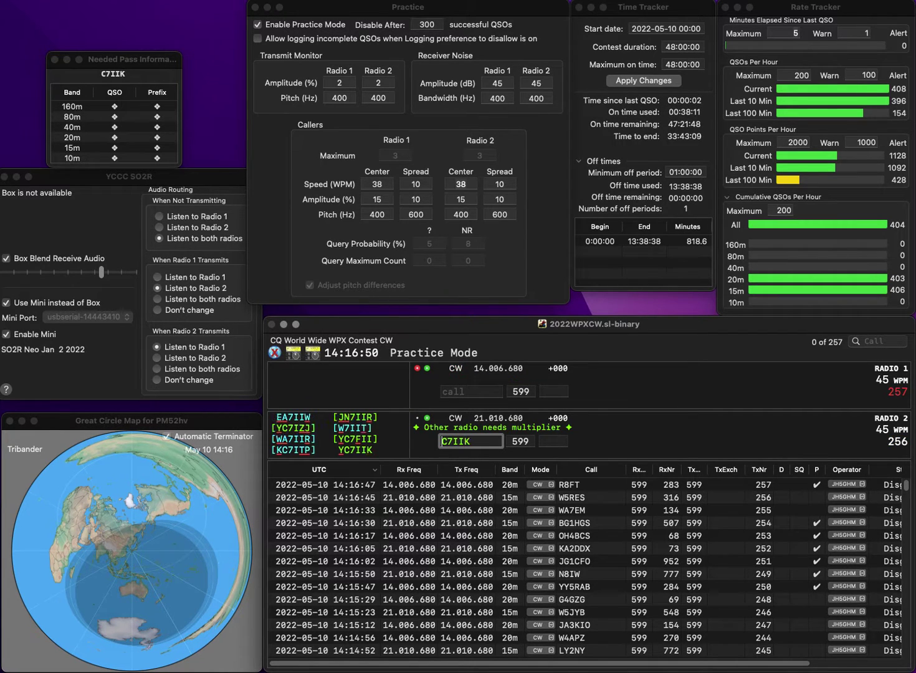
key(Home)
text(Y)
key(Return)
Send the exchange to SV8EUB on Radio 1, correcting the mistyped callsign
text(8EV)
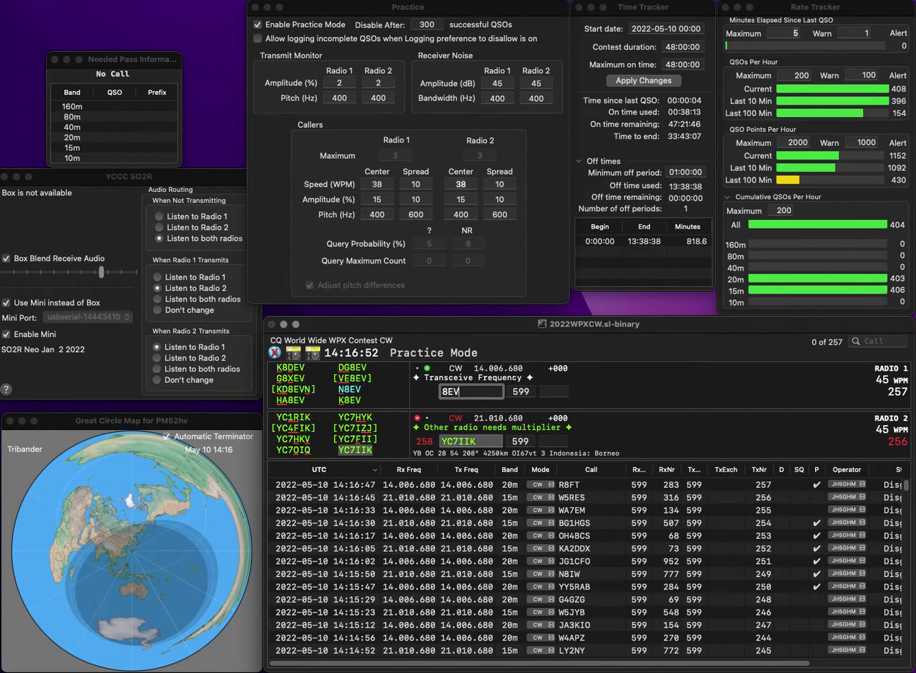
text(B)
key(Home)
text(SV)
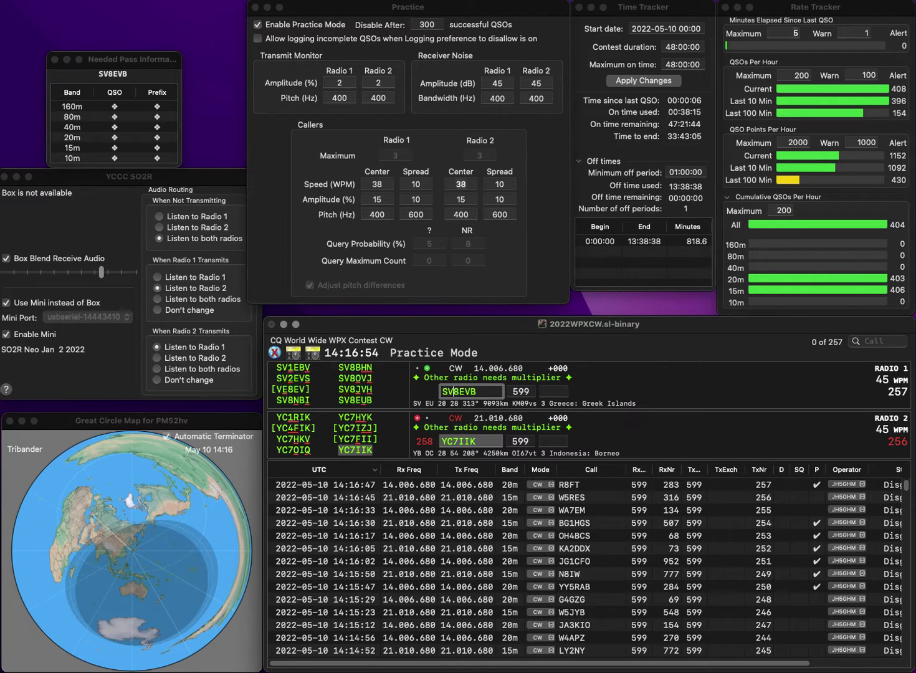
key(Delete)
text(U)
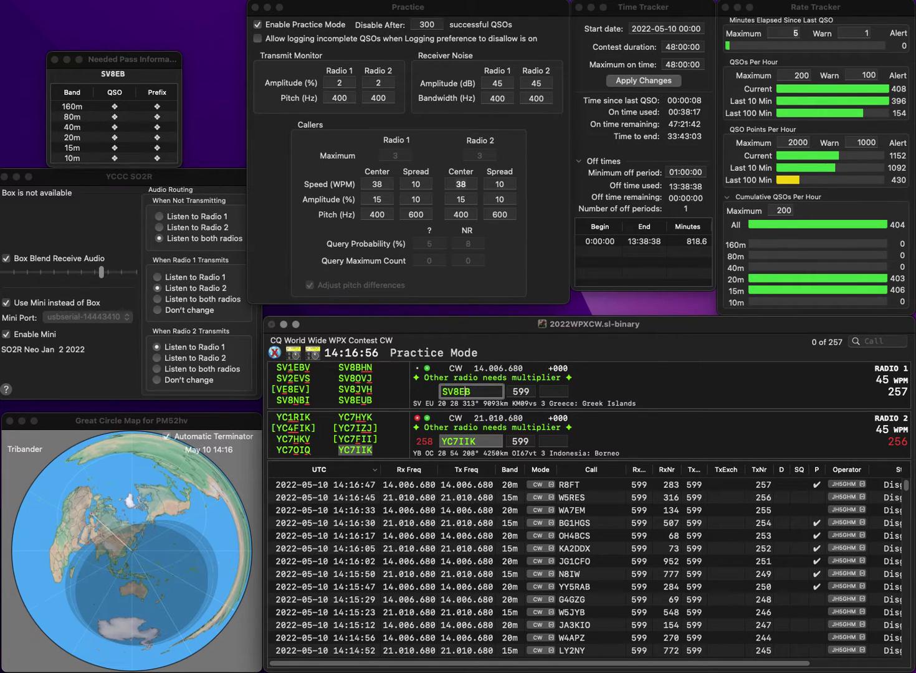
key(Return)
text(17)
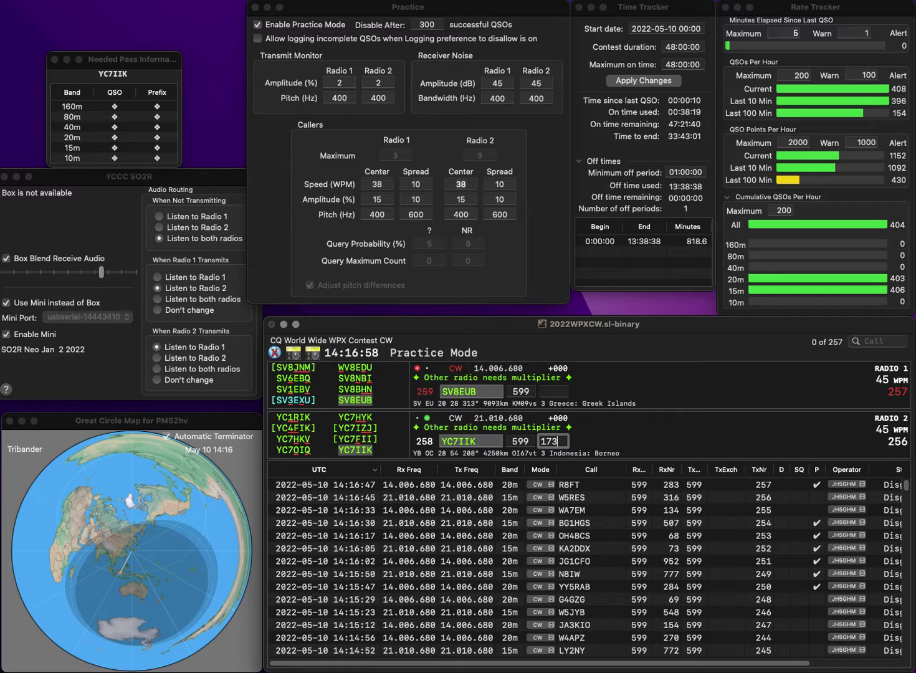
text(3)
key(Return)
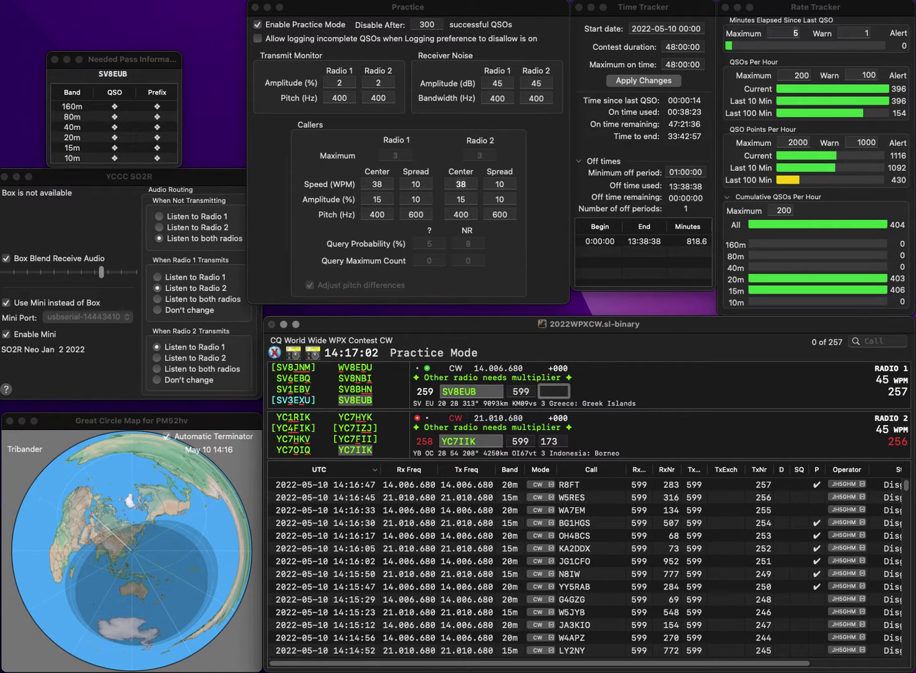
key(Return)
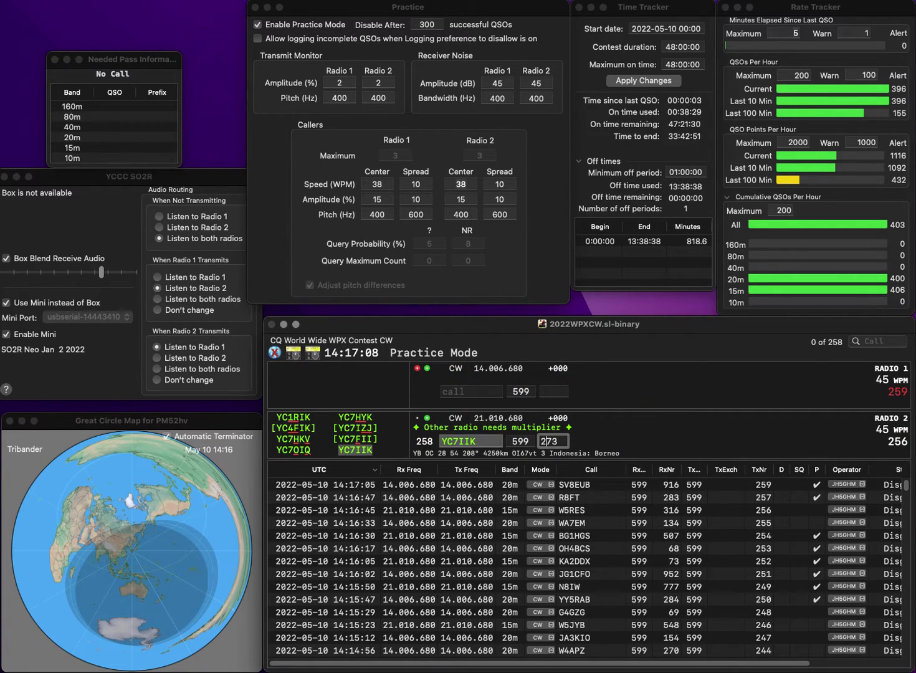
key(Return)
text(J2K)
key(Home)
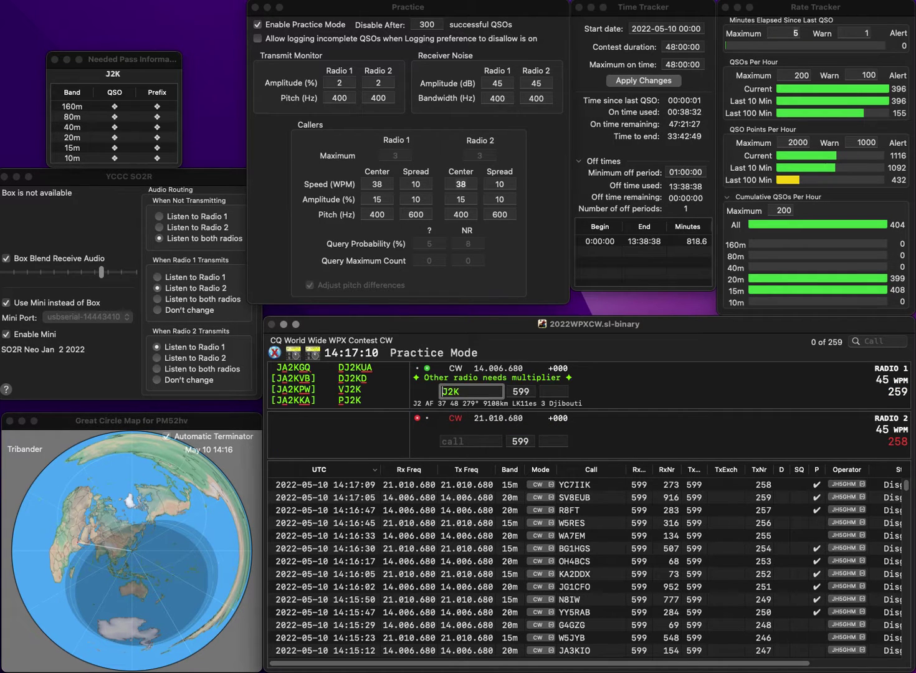
text(P)
key(Return)
text(EA4F)
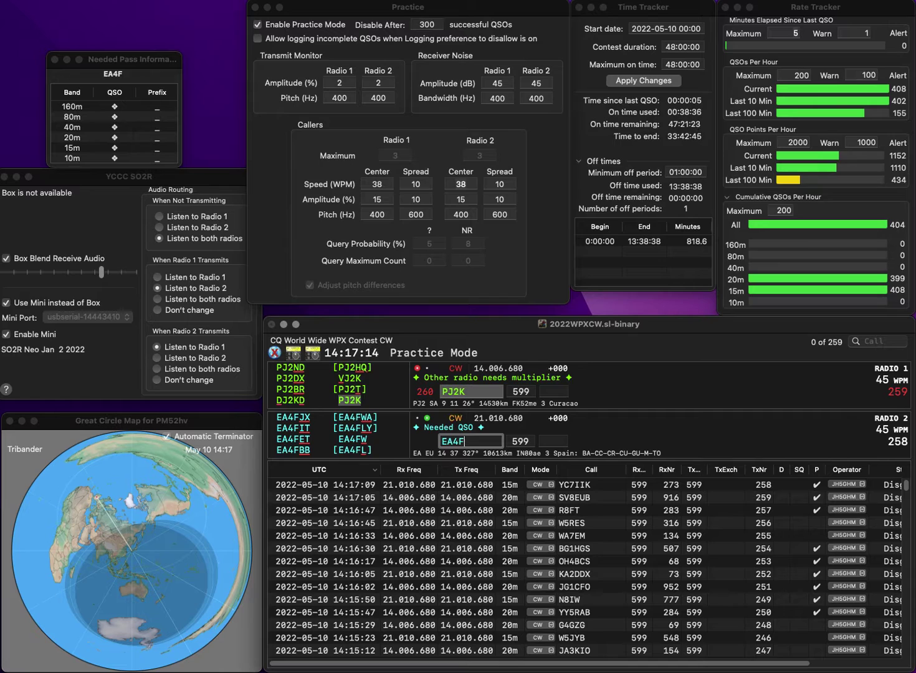
text(/7)
key(Return)
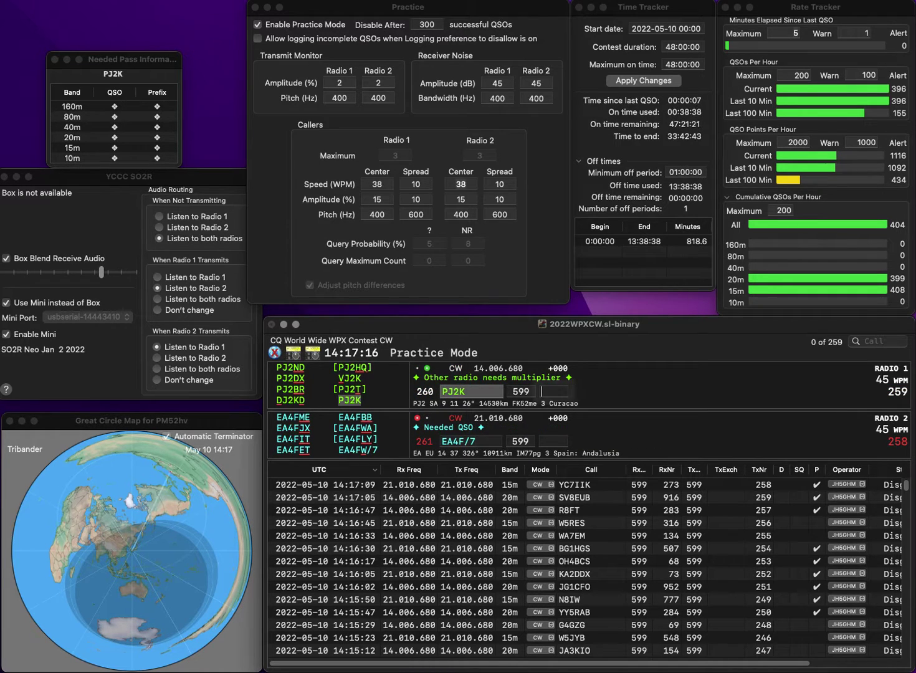
Log PJ2K with exchange 312 and begin correcting Radio 2's EA4F/7 call
text(312)
key(Return)
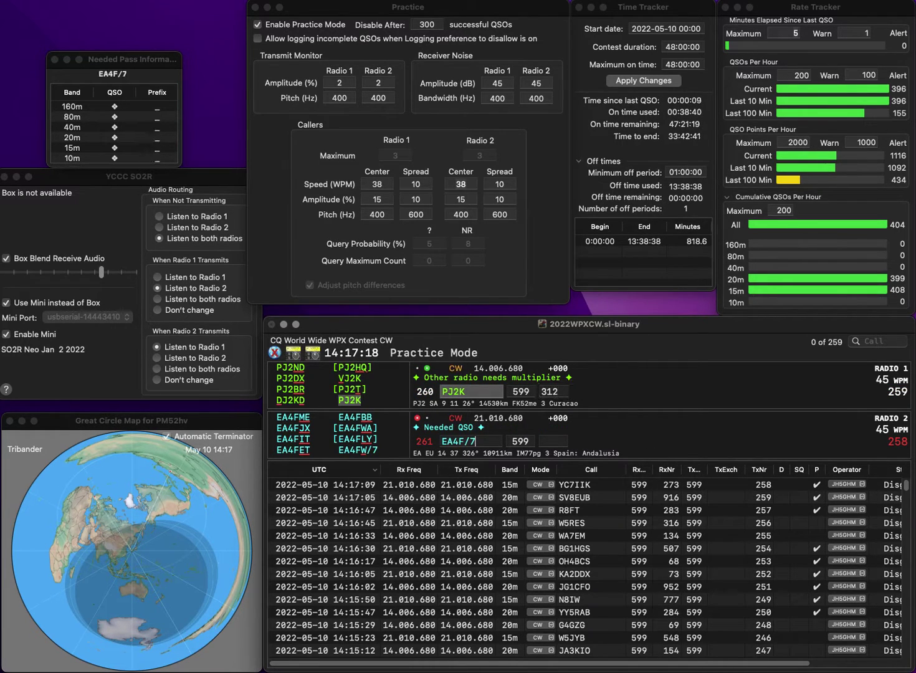
key(Left)
key(Left)
text(W)
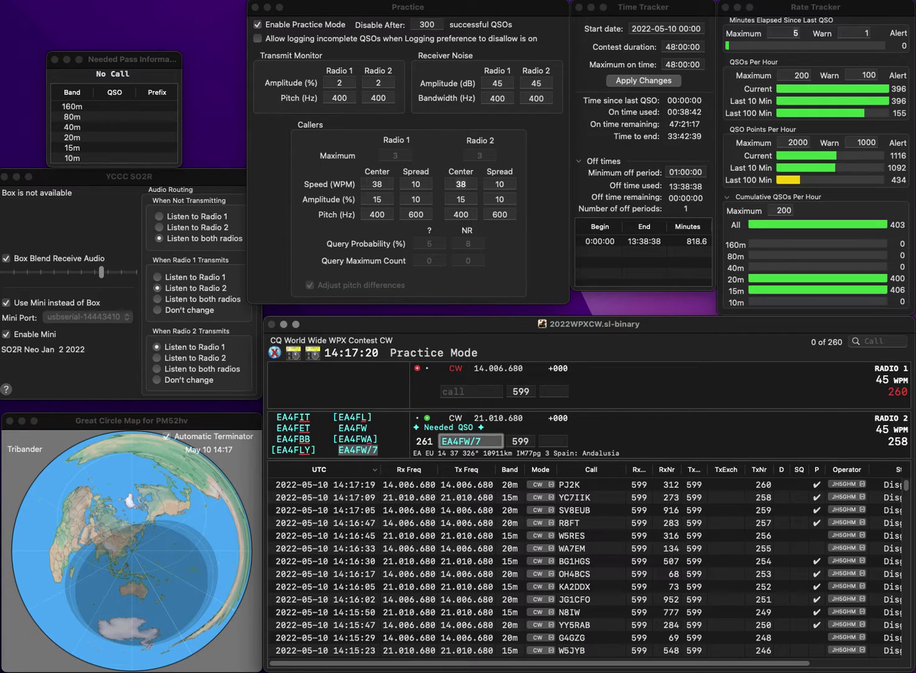
key(Return)
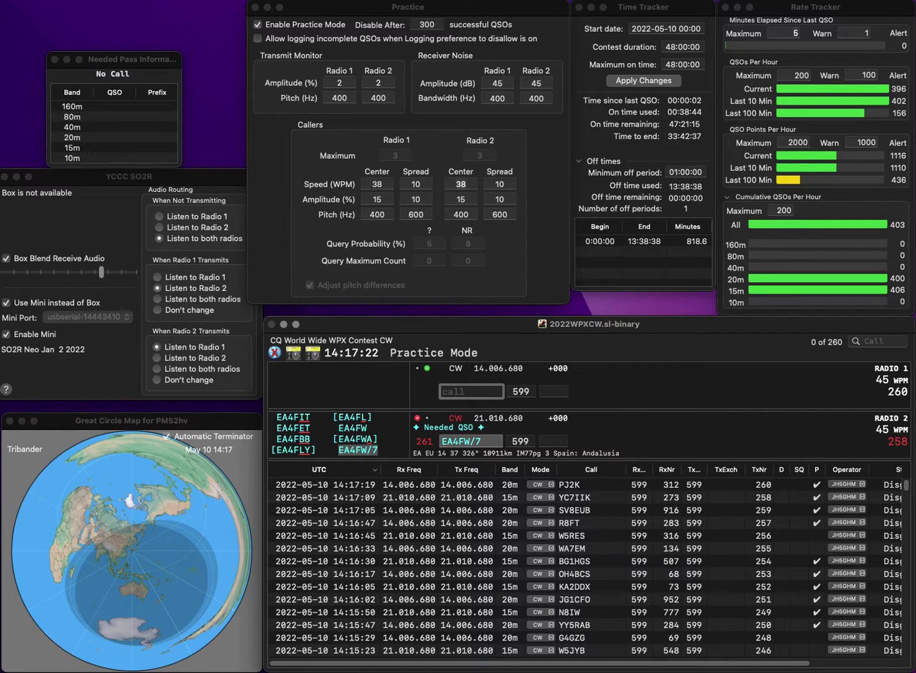
text(KD2DKB)
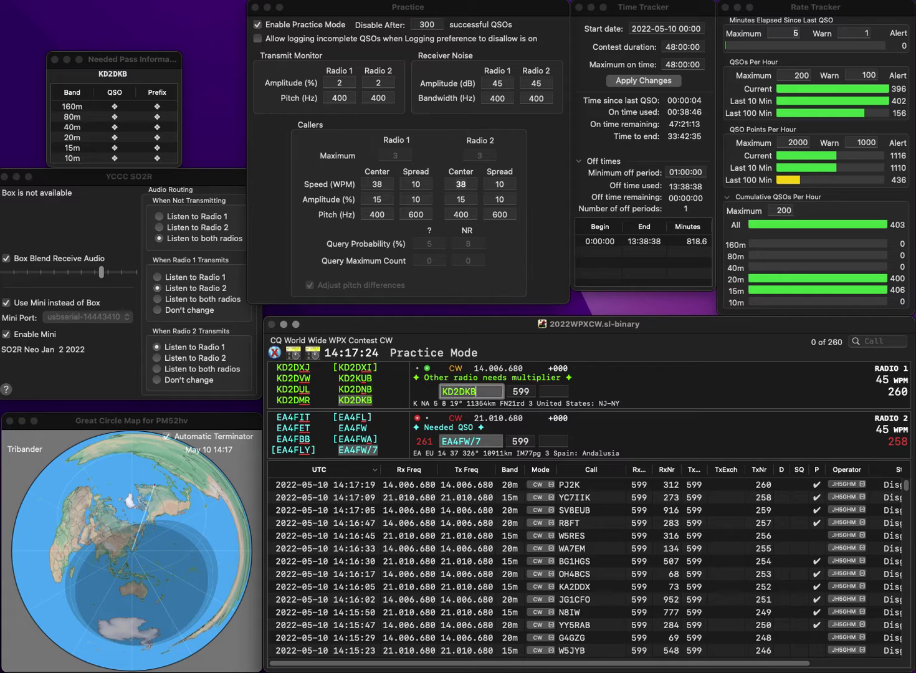
key(Return)
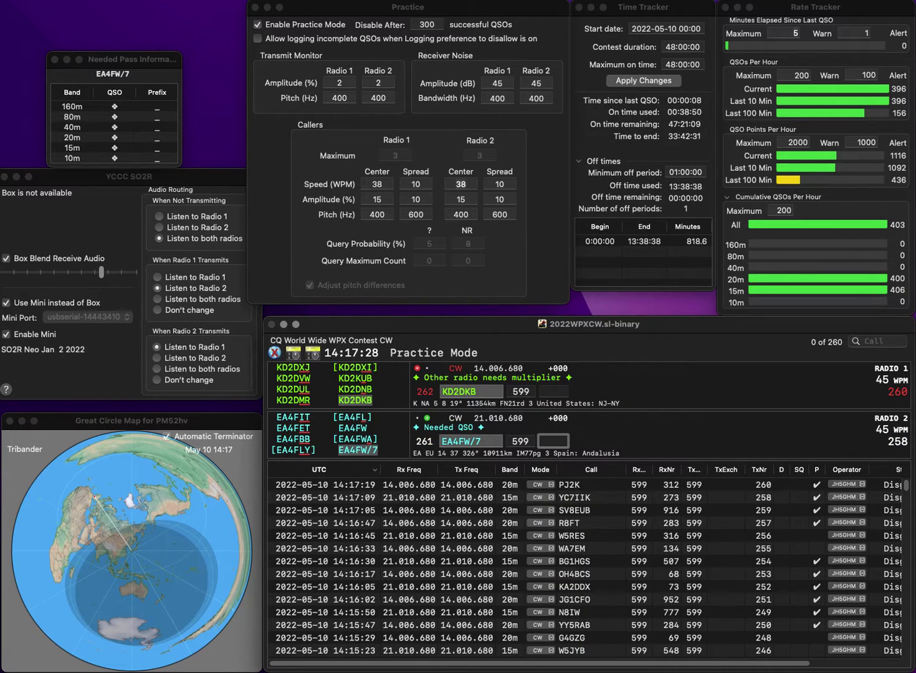
text(8)
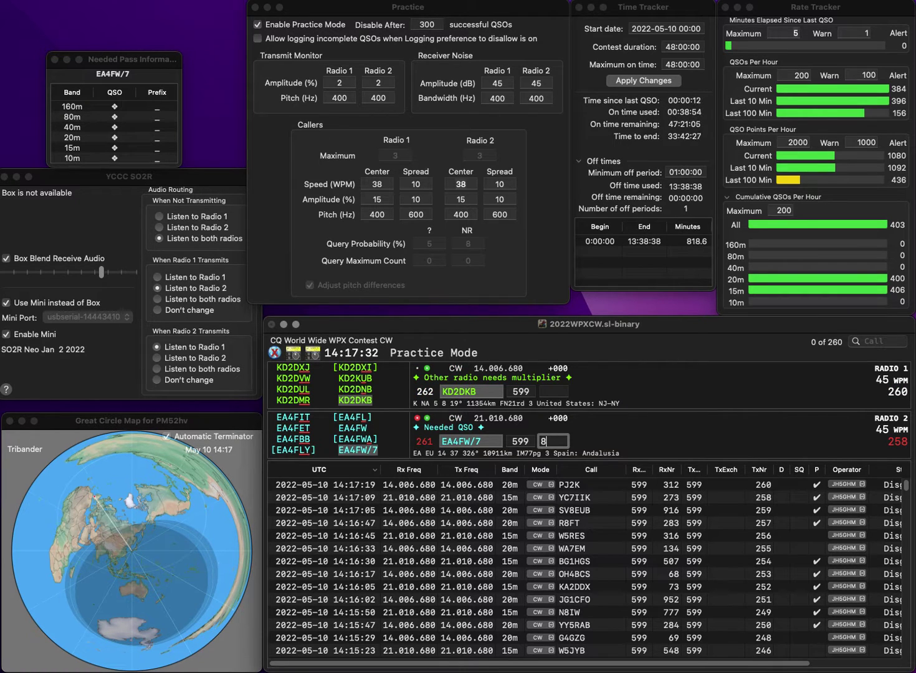
key(BackSpace)
key(Return)
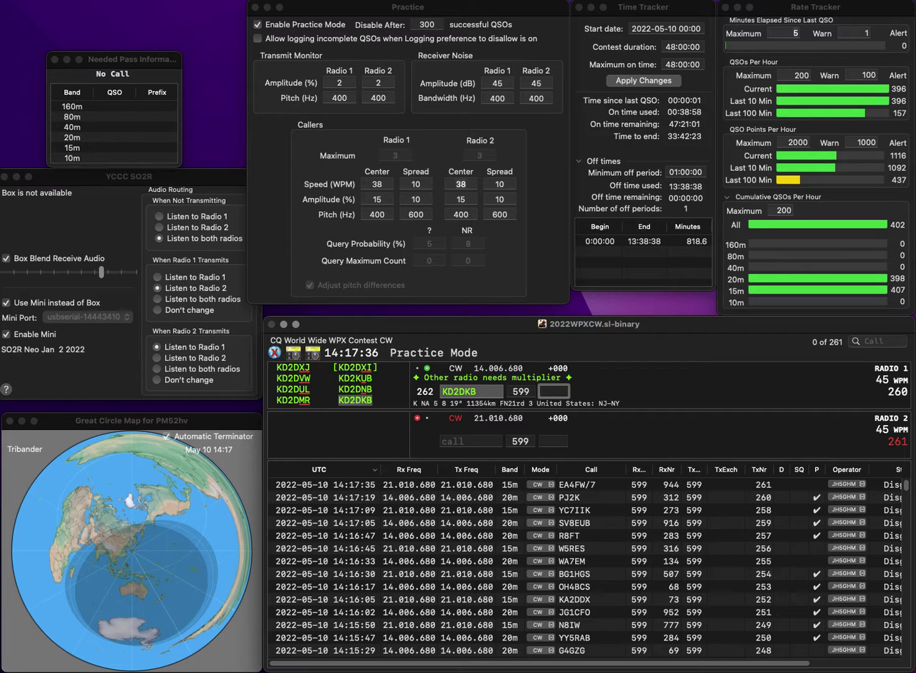
text(222)
key(Return)
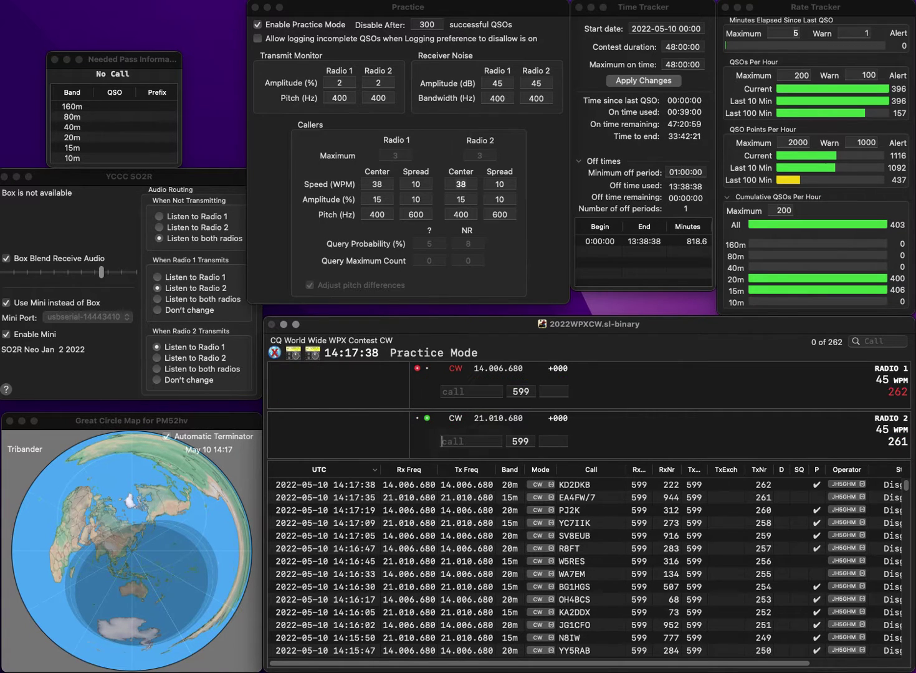
Send the exchange to ZFK on Radio 2 and start calling partial VE1 on Radio 1
text(FK)
key(Home)
text(Z)
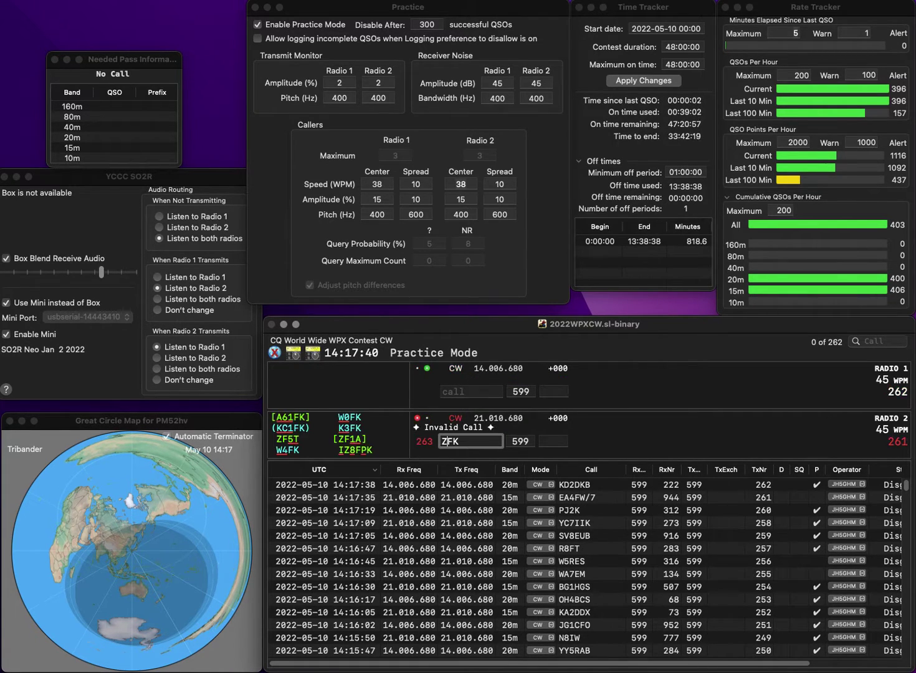
key(Return)
text(VE1)
key(Return)
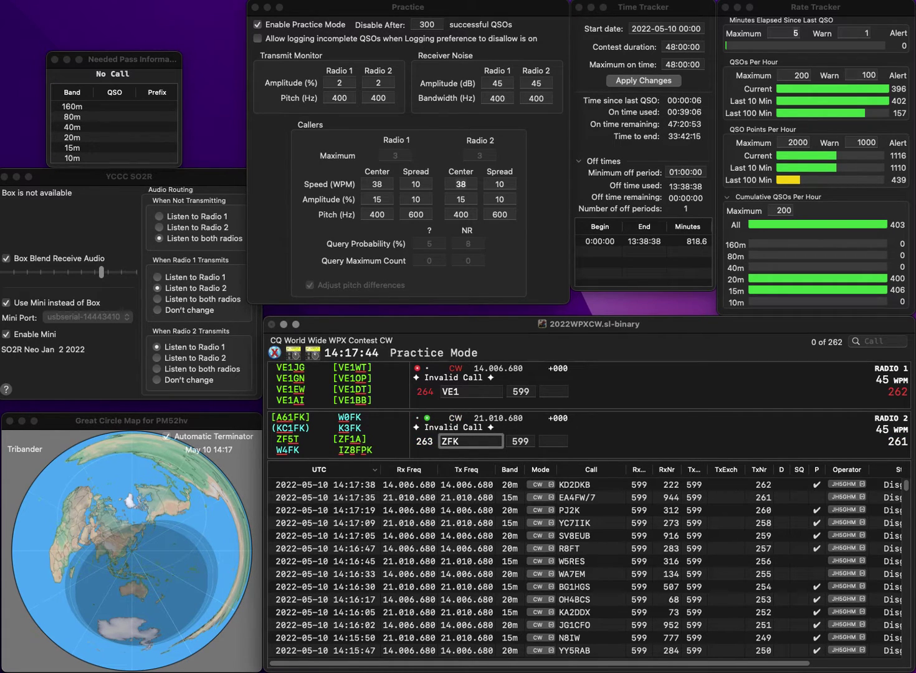
text(L3)
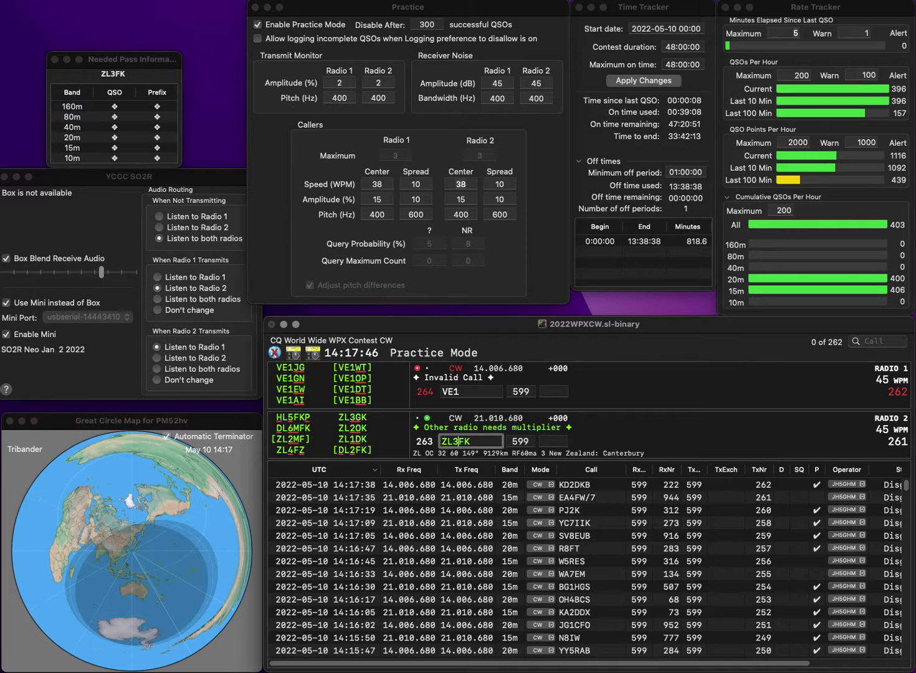
text(J)
key(Delete)
key(BackSpace)
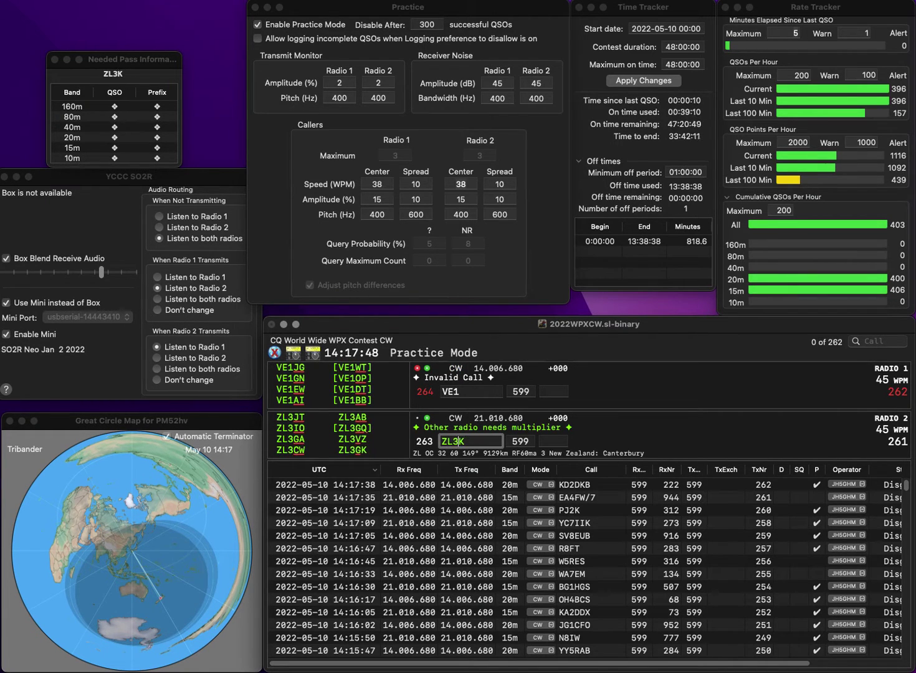
text(G)
key(Return)
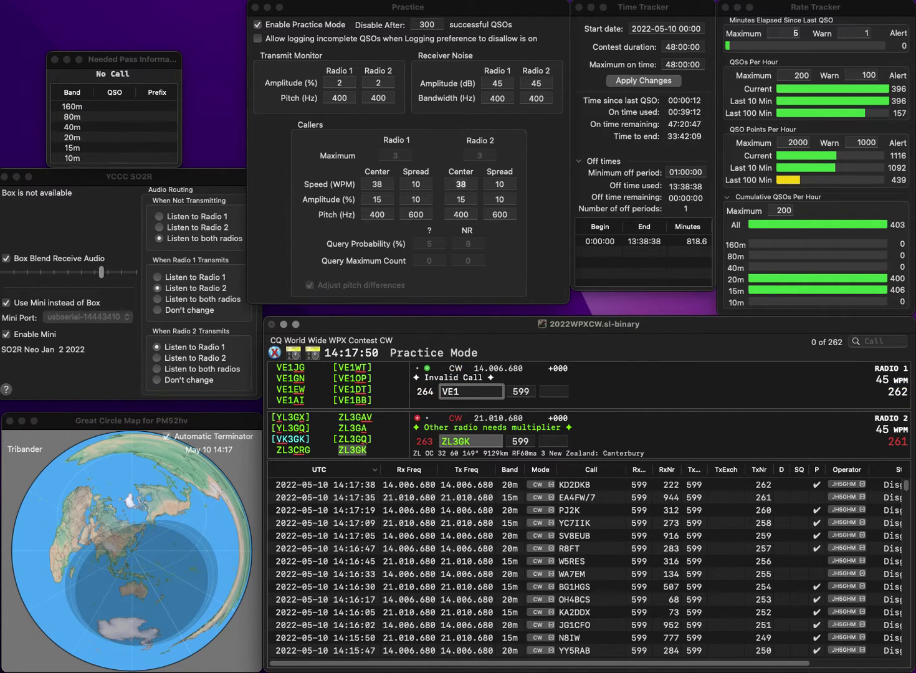
Complete the call as VE1RF on Radio 1 and log it with exchange 18
text(RF)
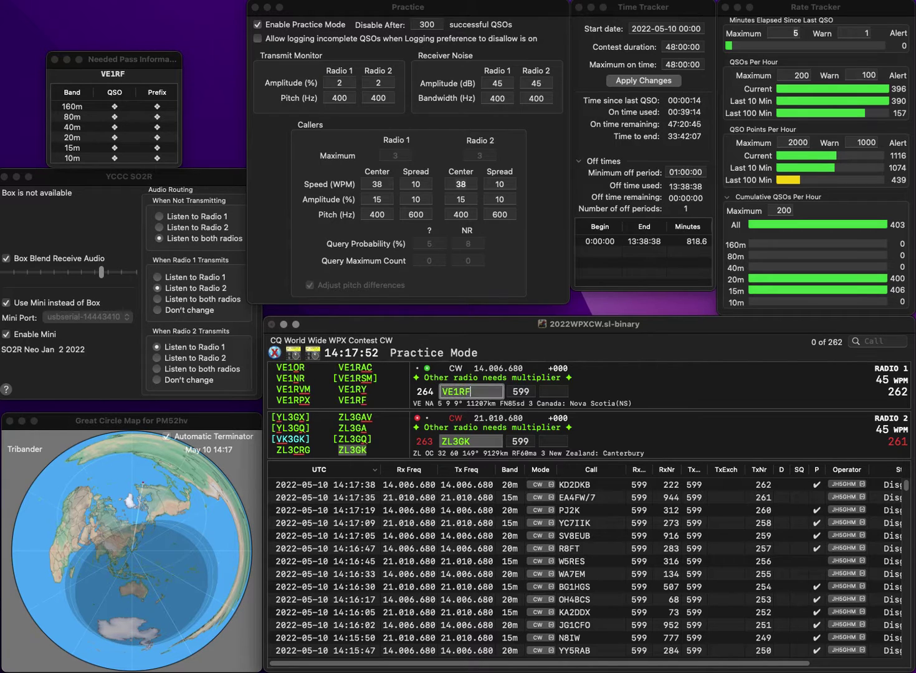
key(Return)
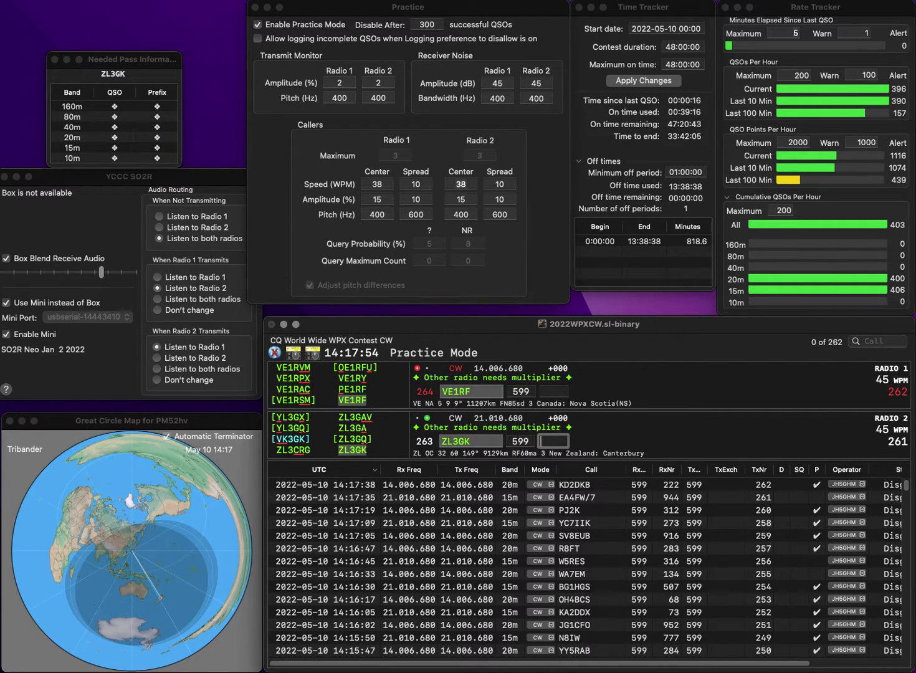
text(8)
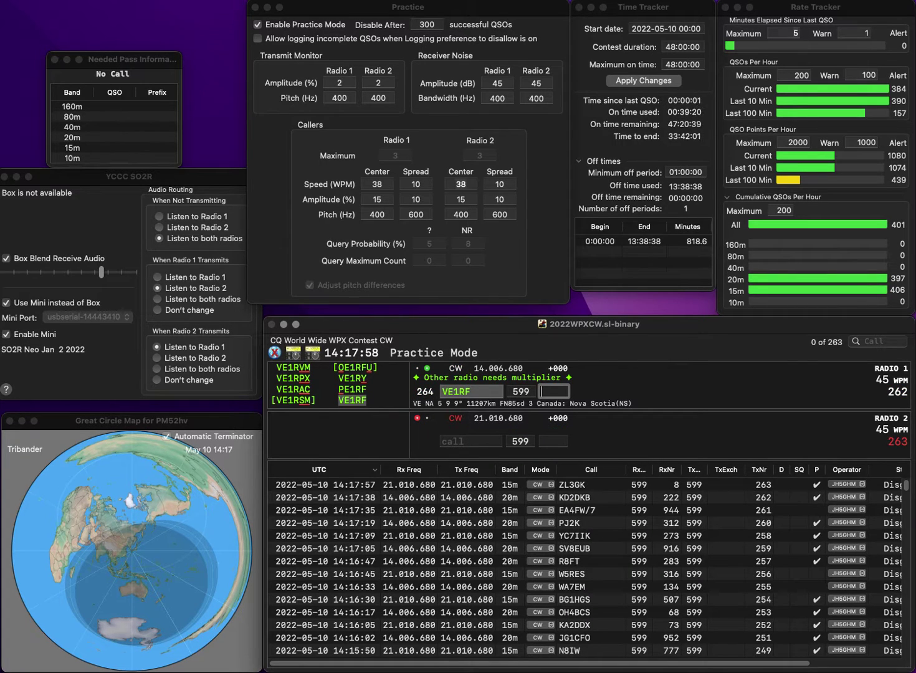
text(1)
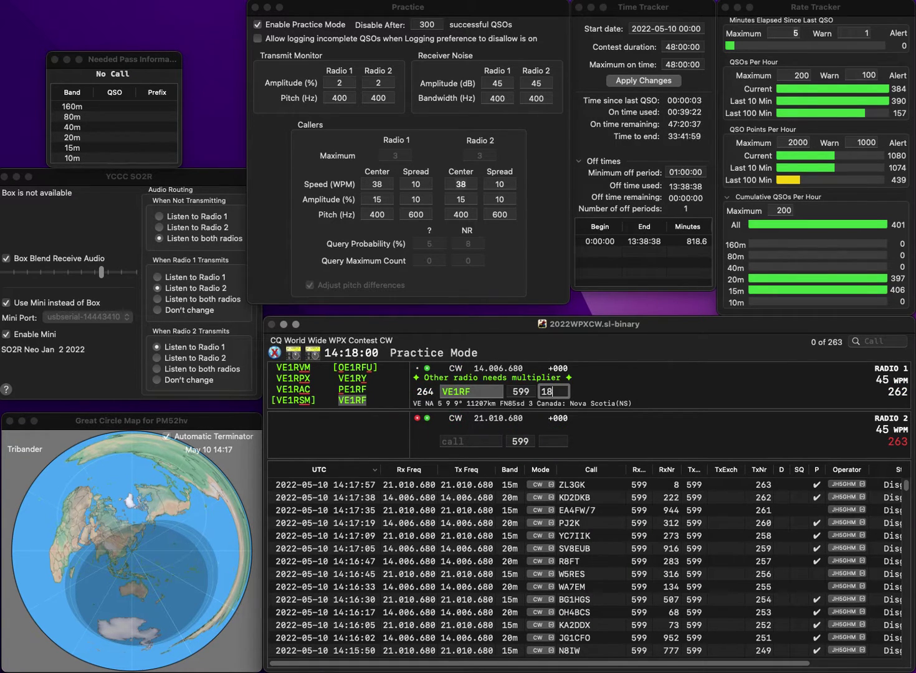
text(8)
key(Return)
Call AA3OB on Radio 2 and TA1C/2 on Radio 1, then log AA3OB with 284
text(AA3O)
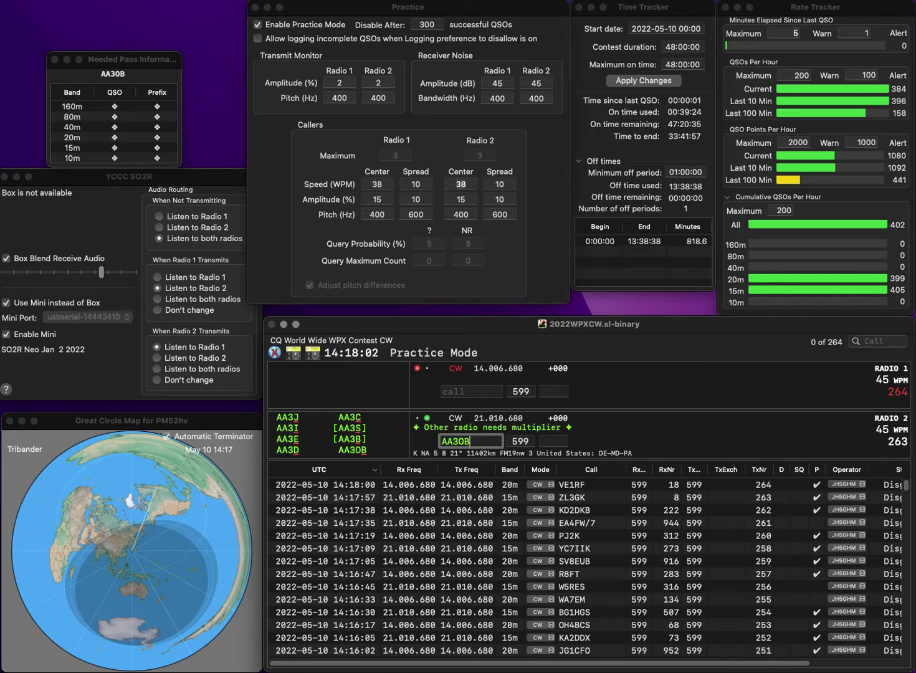
text(B)
key(Return)
text(TA1C/2)
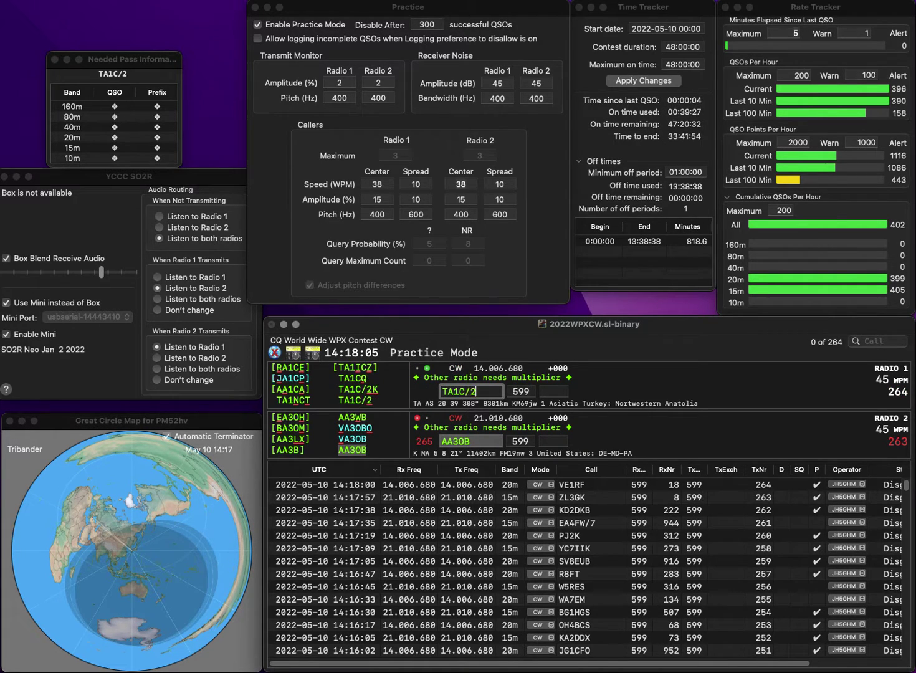
key(Return)
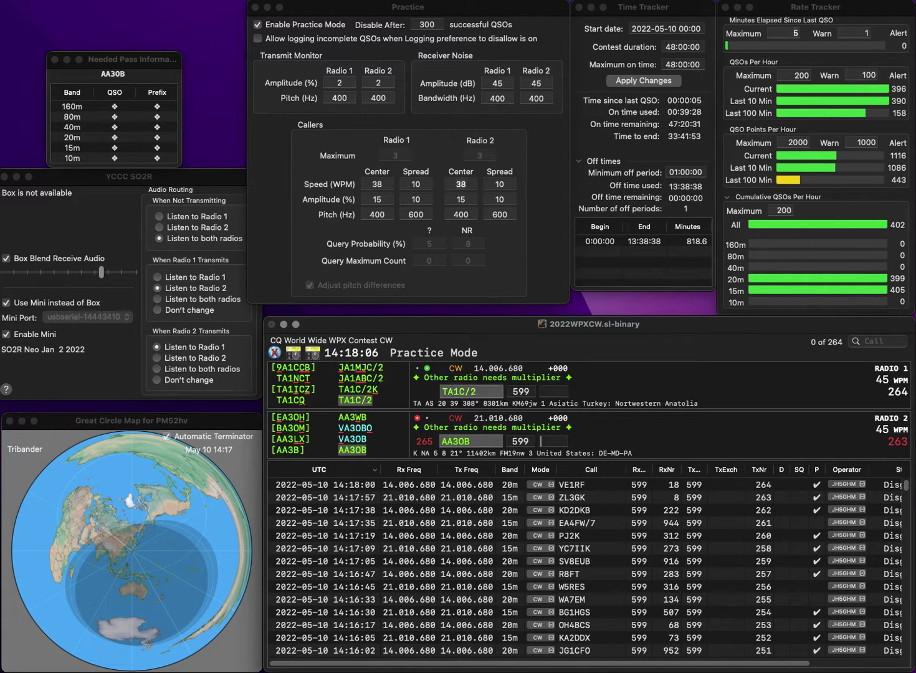
text(2)
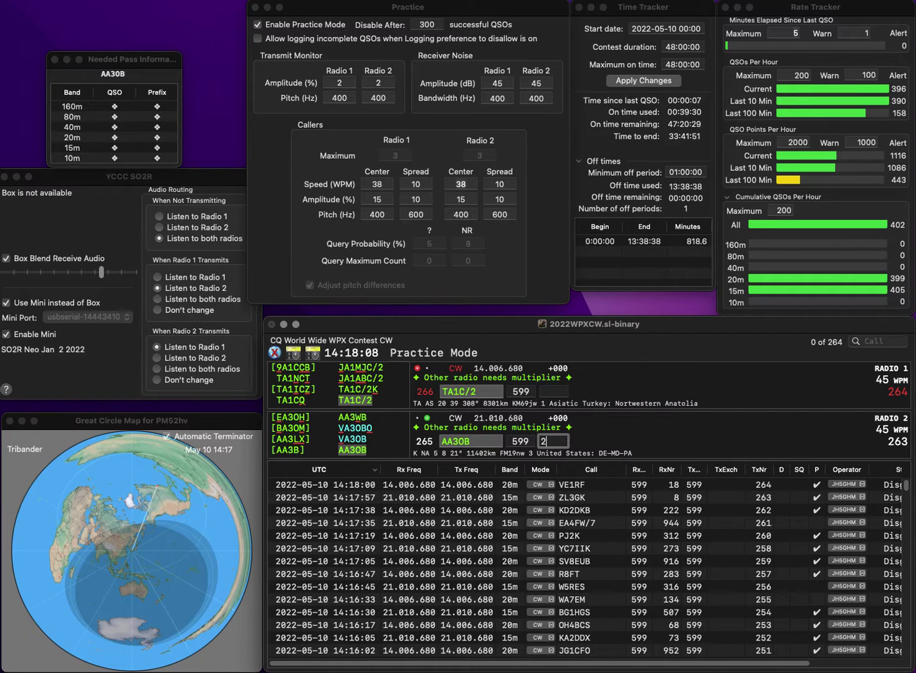
text(84)
key(Return)
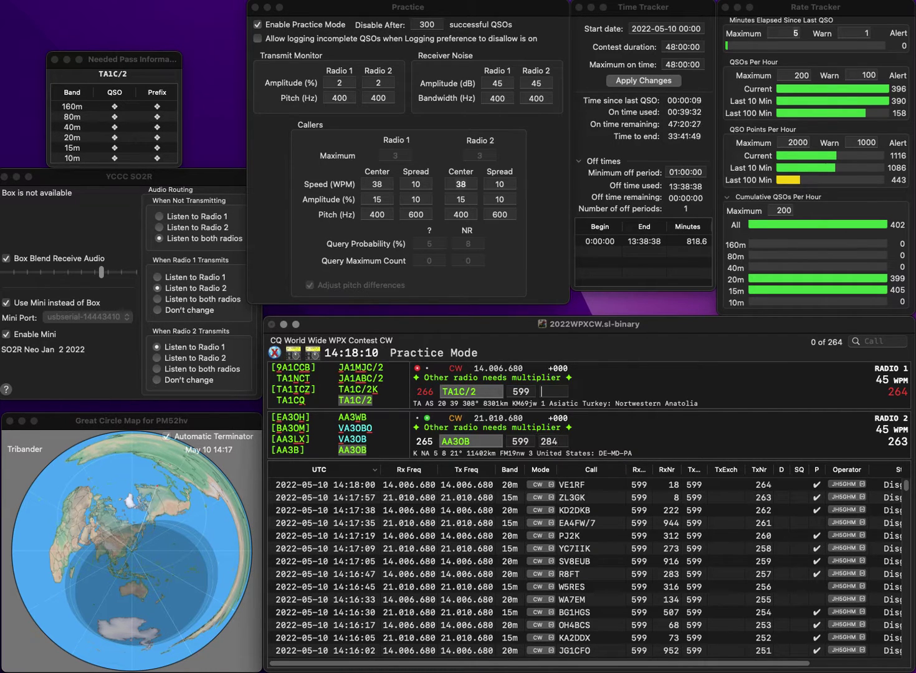
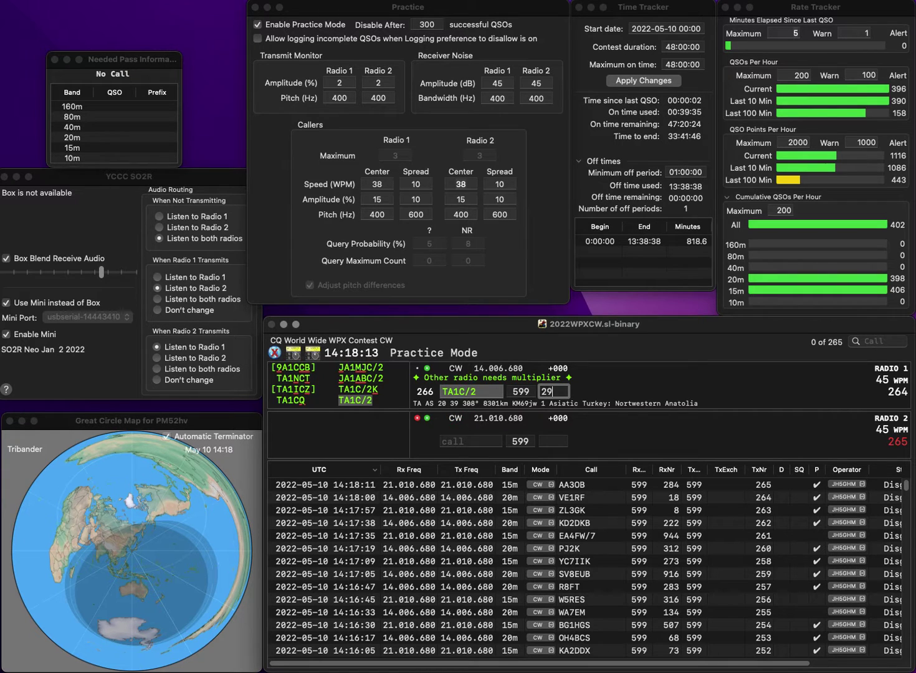
key(Return)
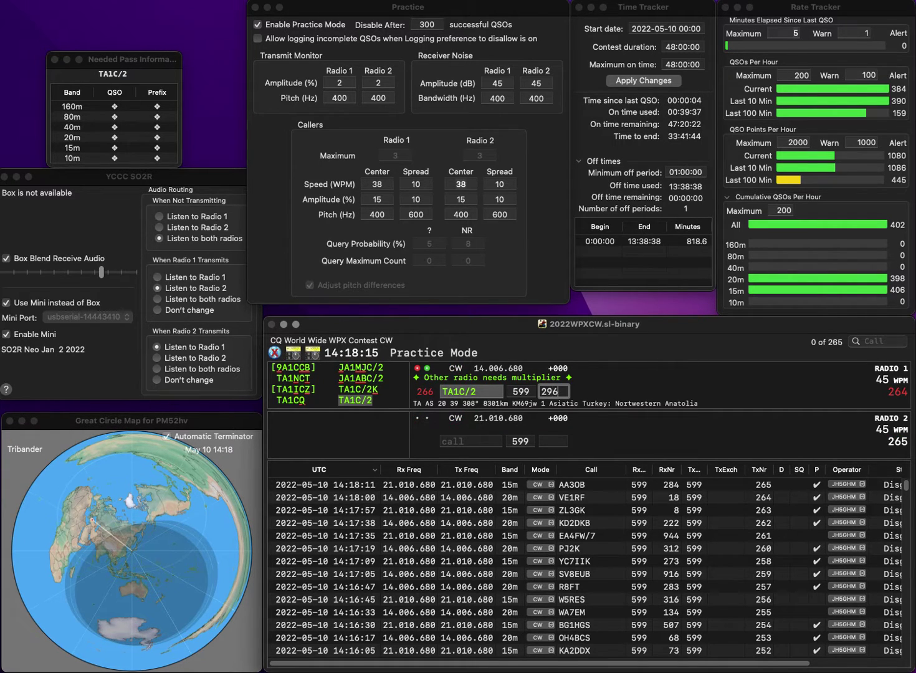
key(Return)
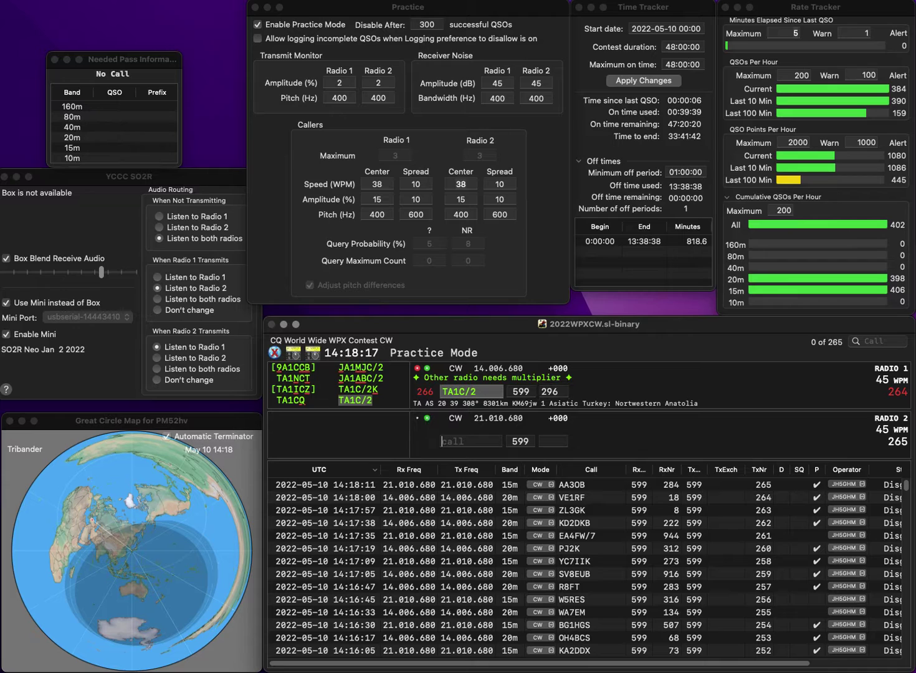
text(E)
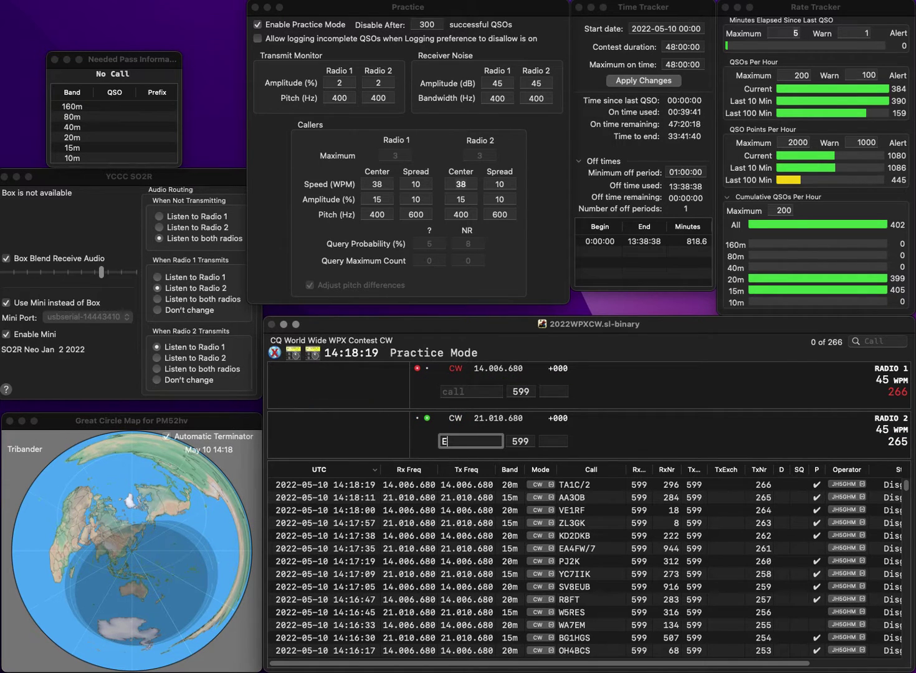
text(IKO)
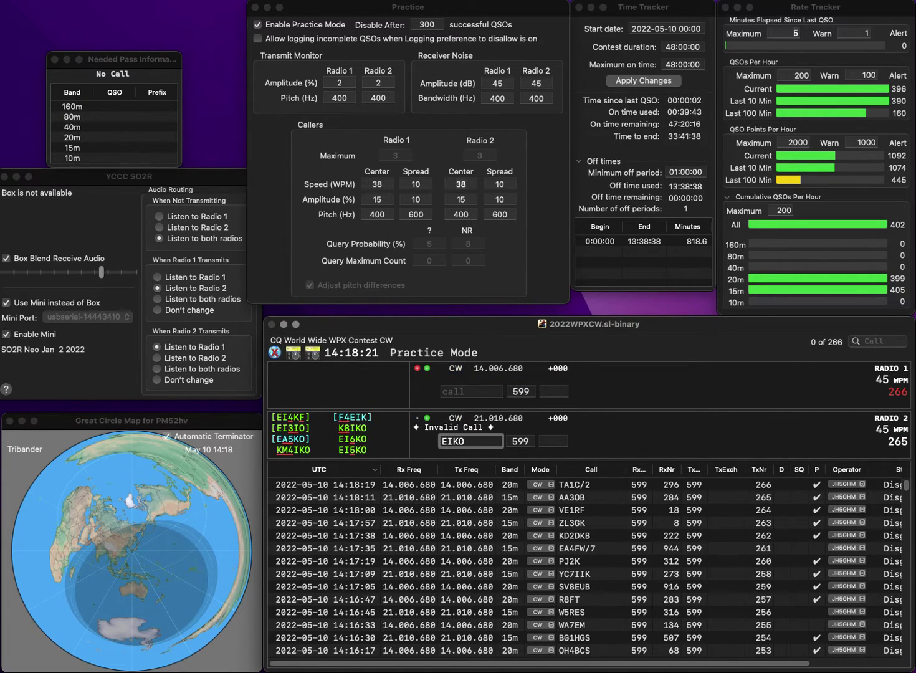
key(Left)
key(Left)
text(6)
key(Return)
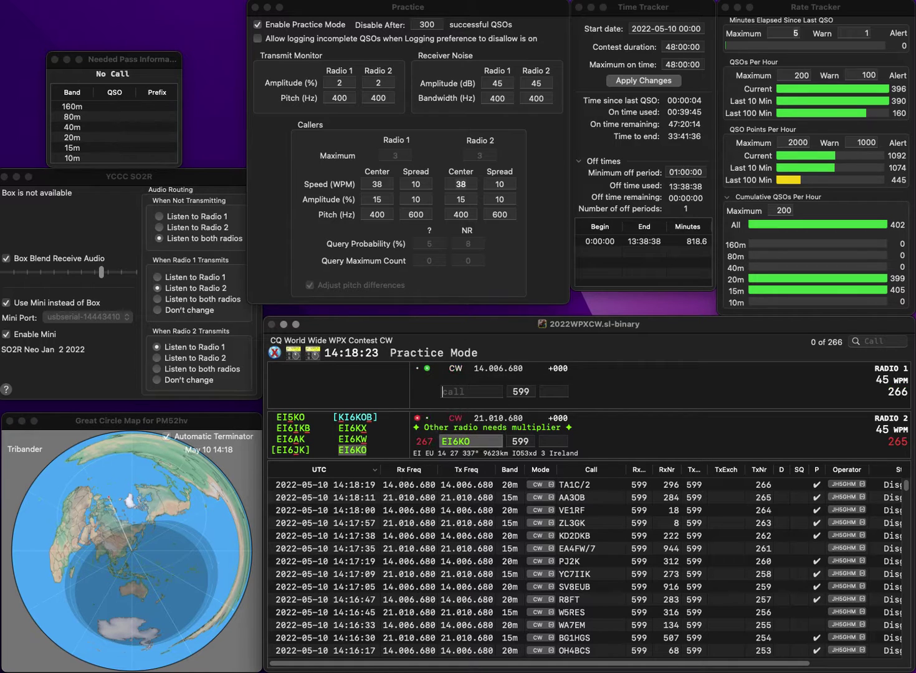
Call N2MM on Radio 1, then log EI6KO with 450 and N2MM with 320
text(N2MM)
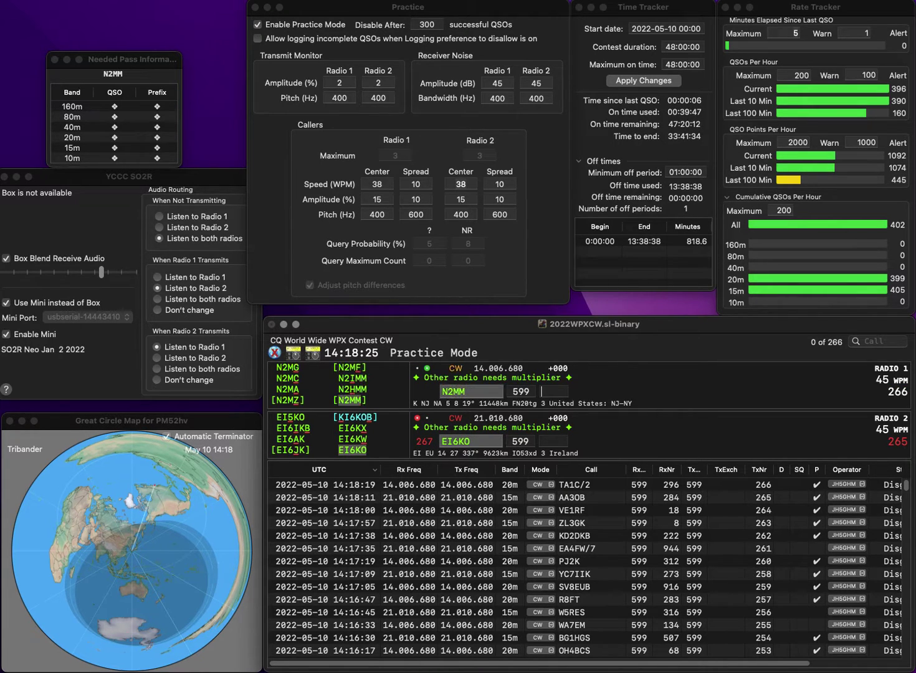
key(Return)
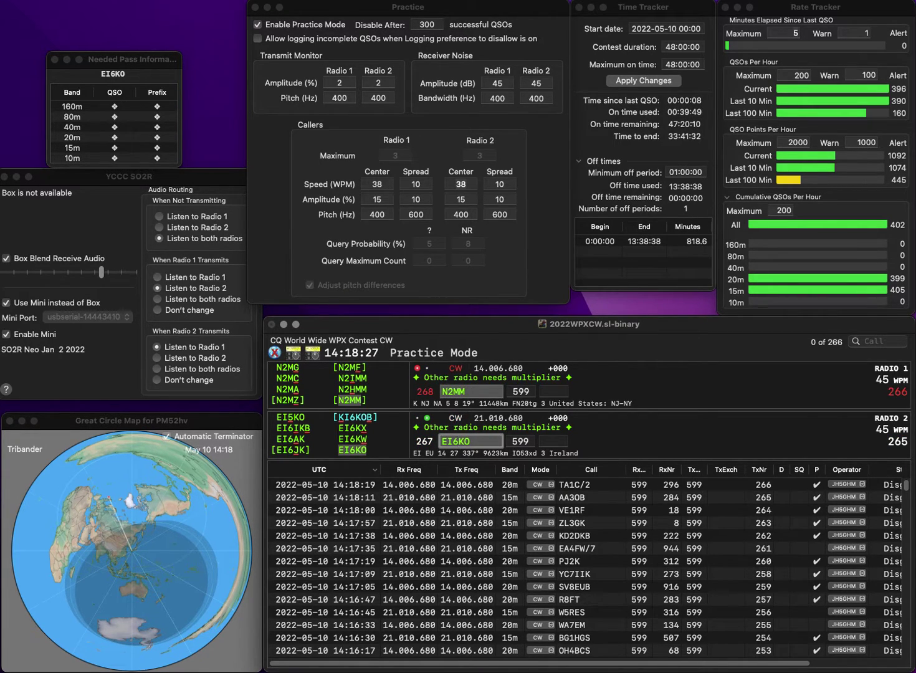
key(Tab)
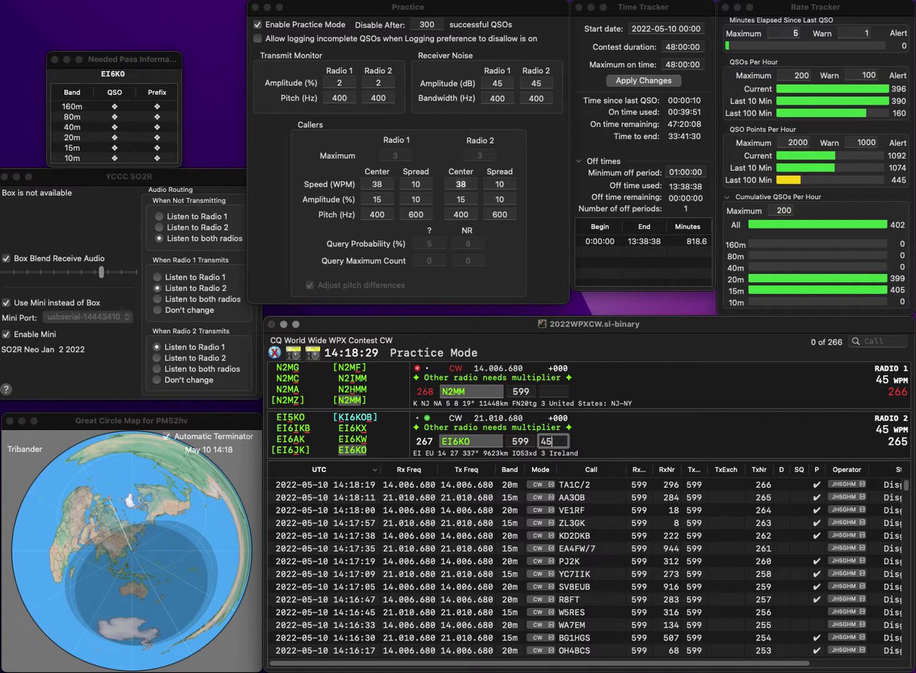
key(Return)
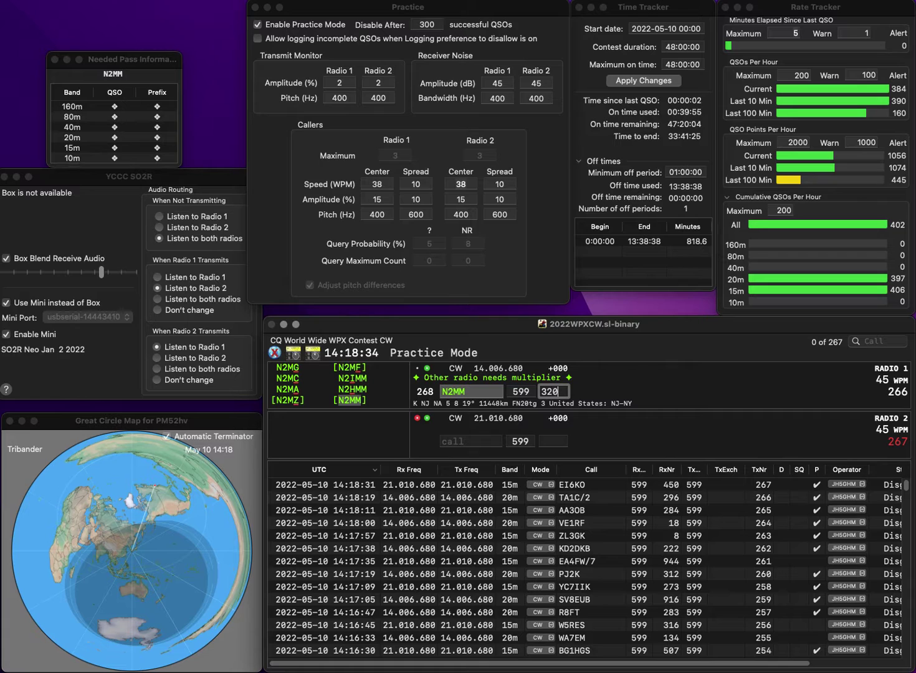
key(Return)
text(PBC)
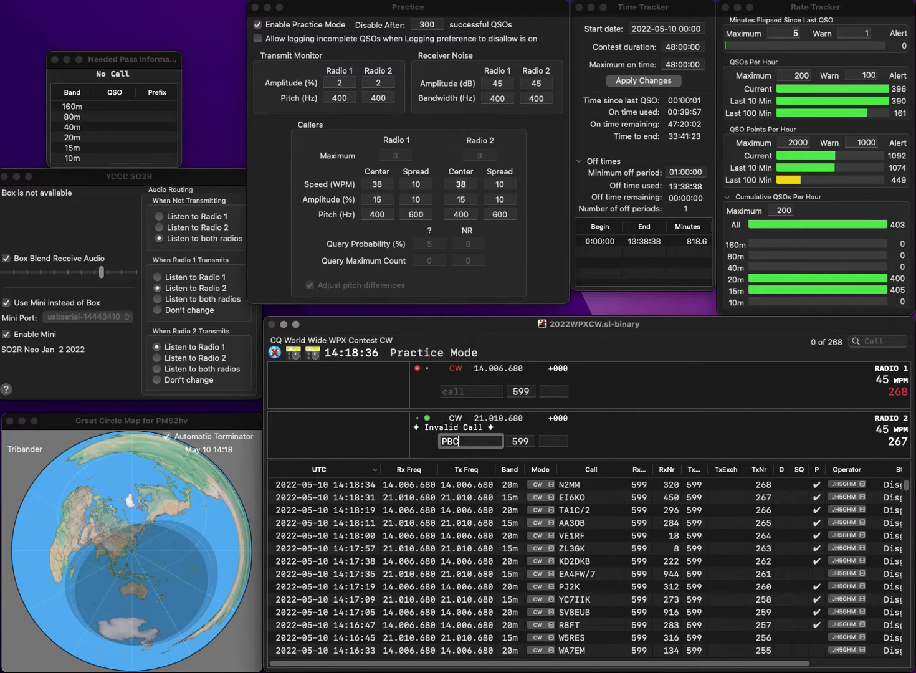
text(QP)
key(Home)
key(Delete)
key(Delete)
text(W)
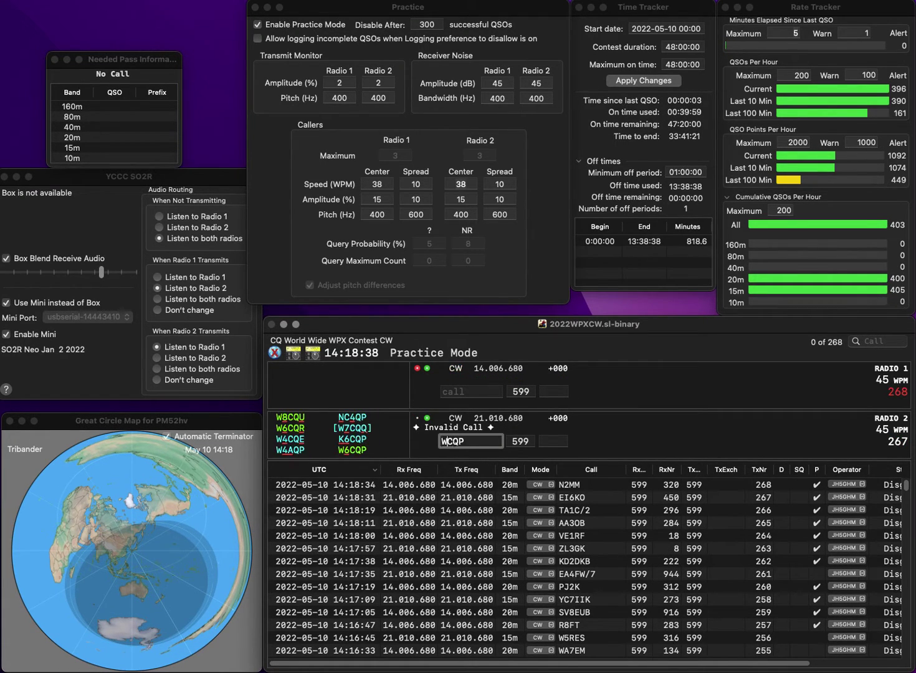
text(6)
key(grave)
key(grave)
key(Return)
text(K)
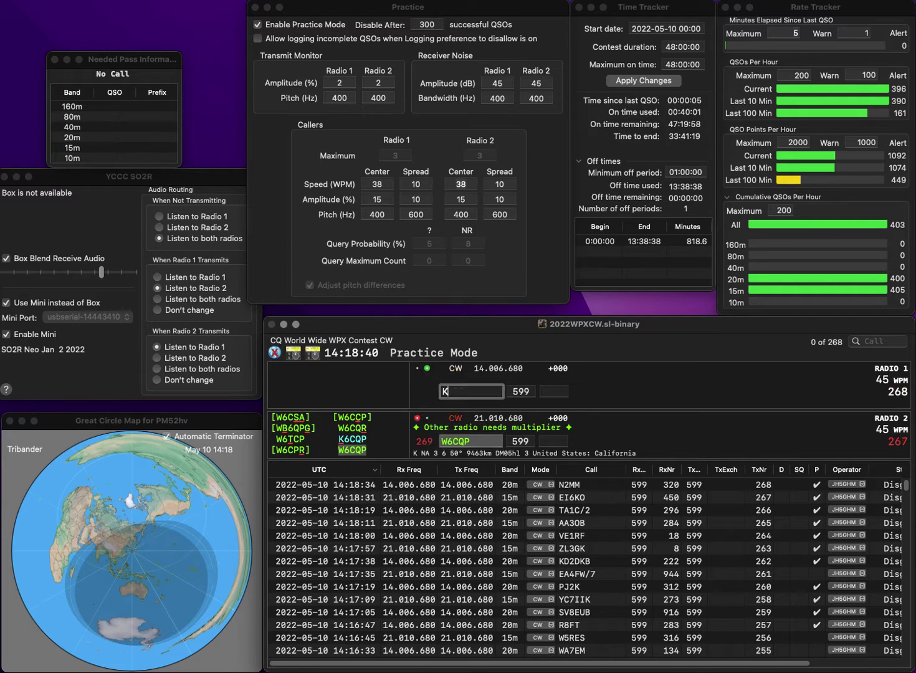
text(O7V)
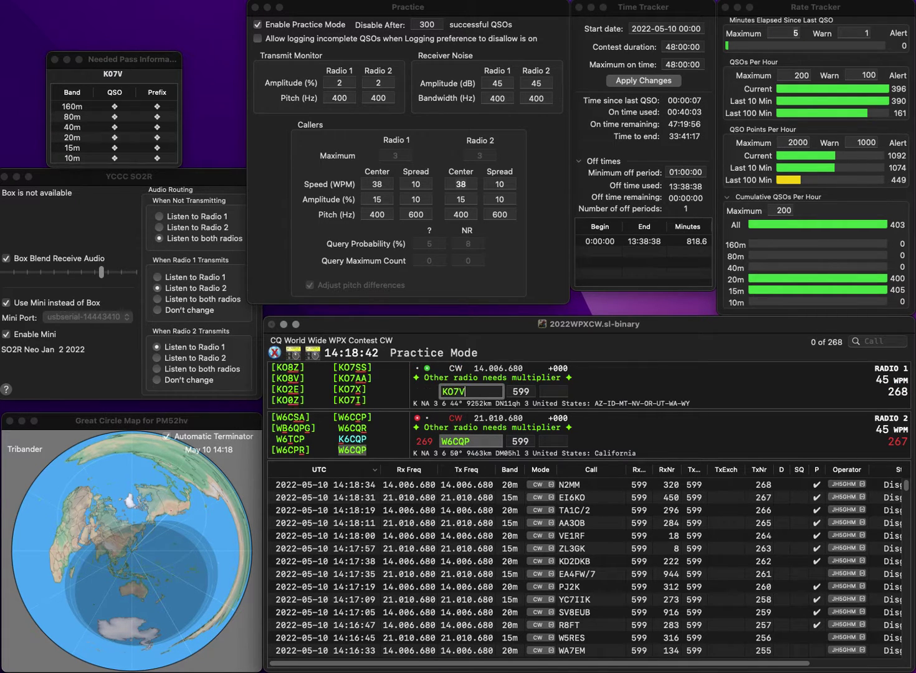
key(BackSpace)
key(BackSpace)
text(8V)
key(Return)
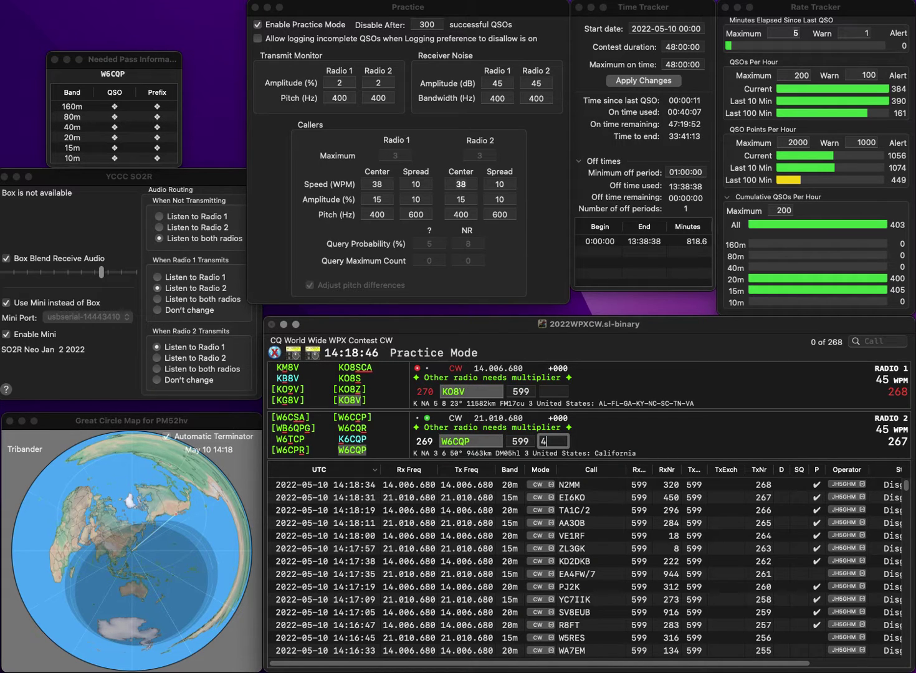
text(480)
key(Return)
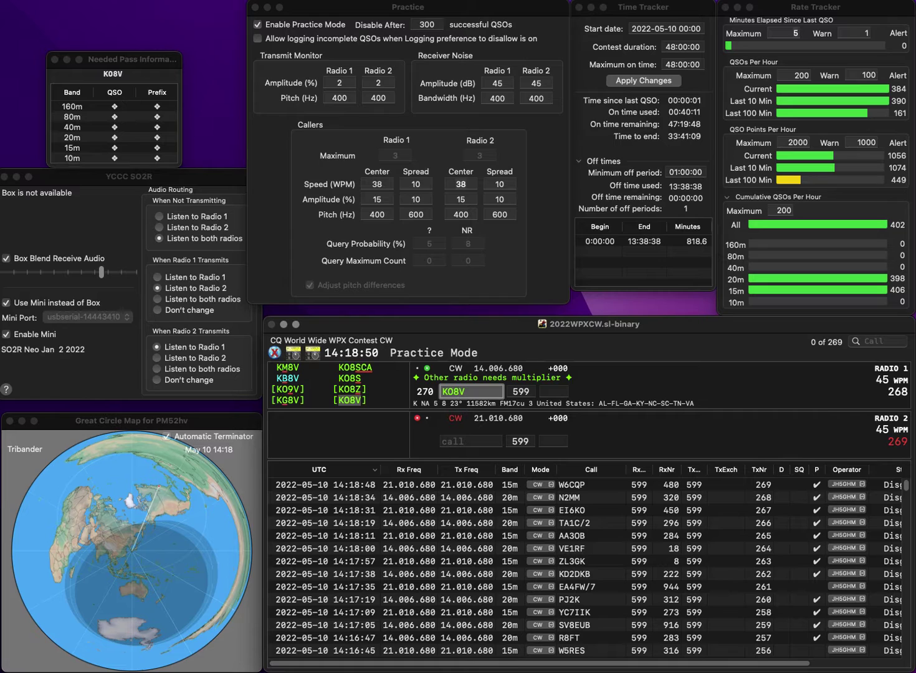
key(Return)
text(94)
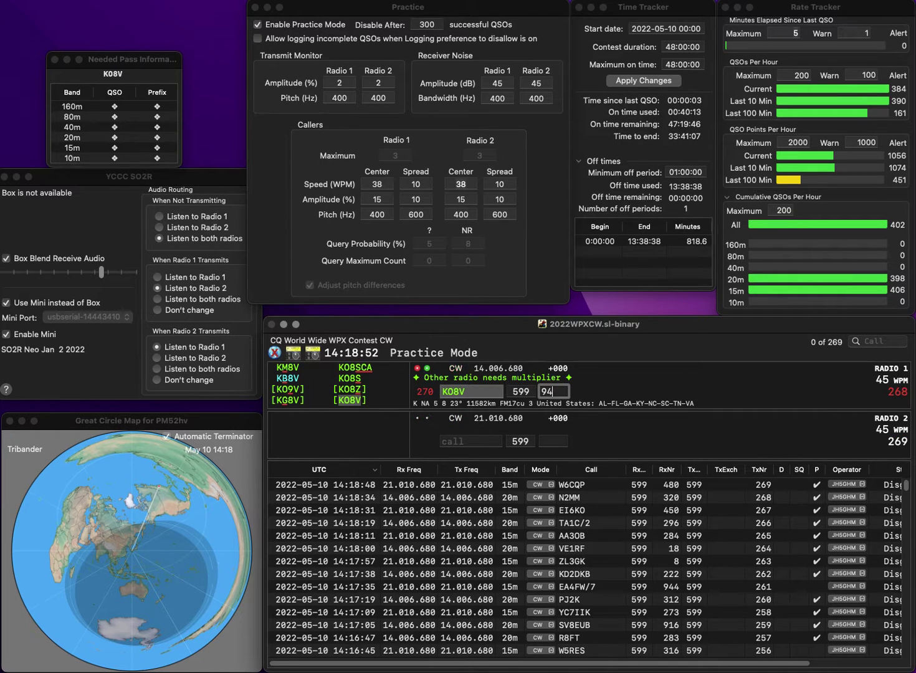
text(5)
key(Return)
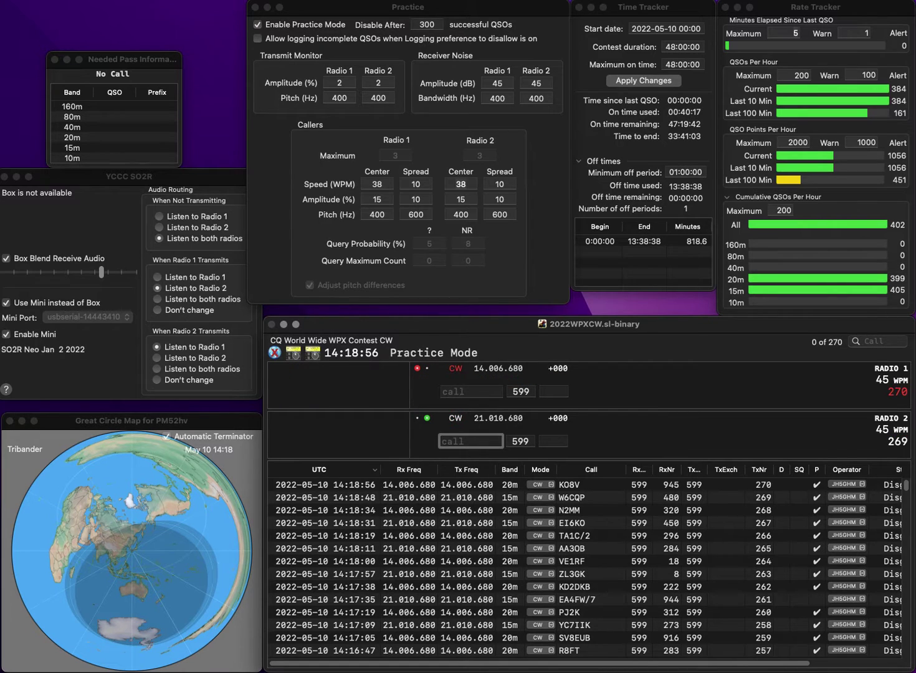
text(NN7)
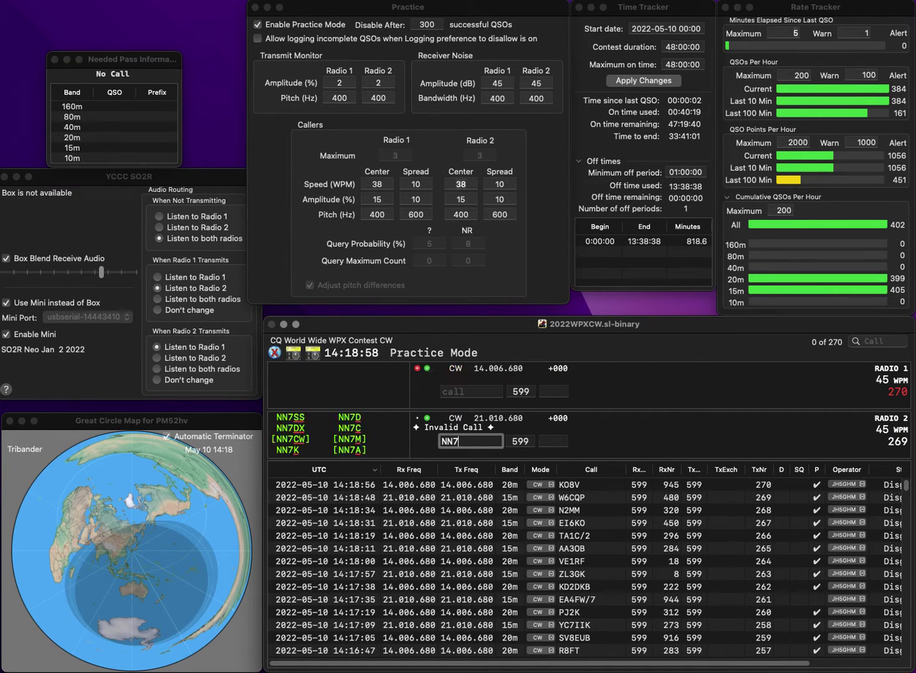
text(CWRZ)
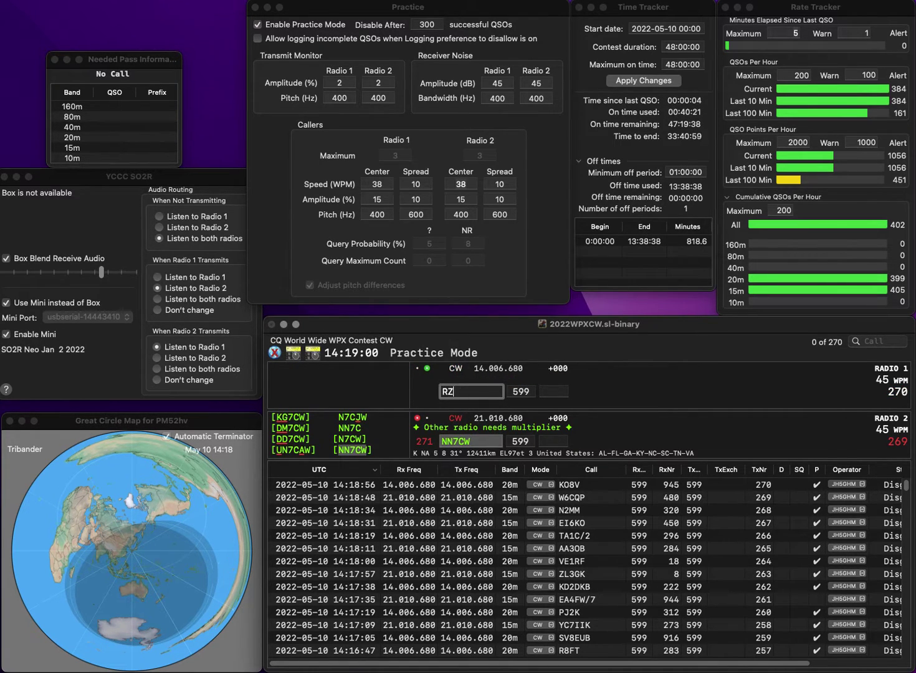
key(Left)
key(Left)
text(4)
key(Return)
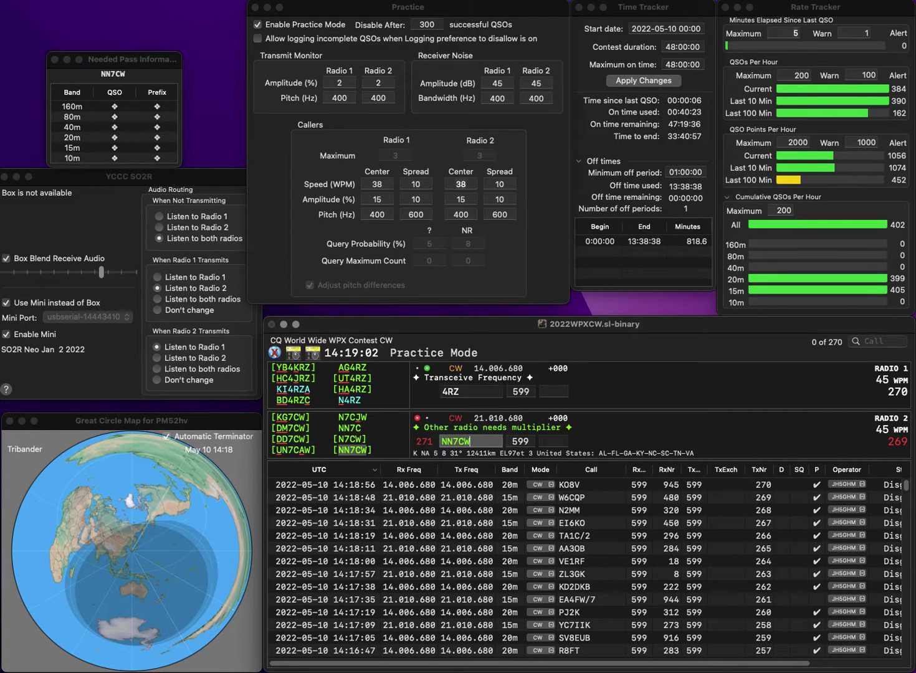
key(space)
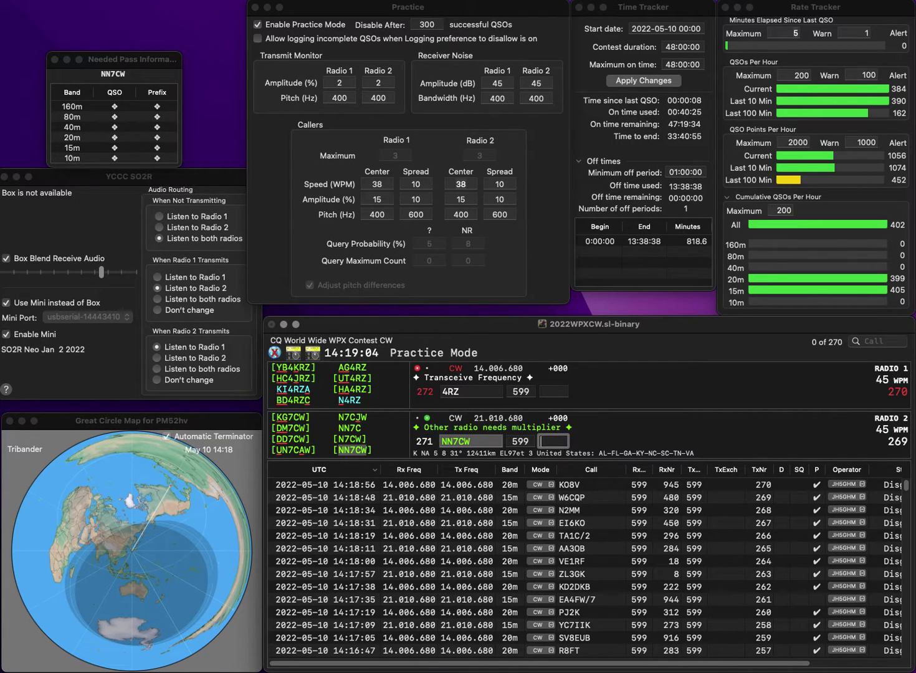
text(153)
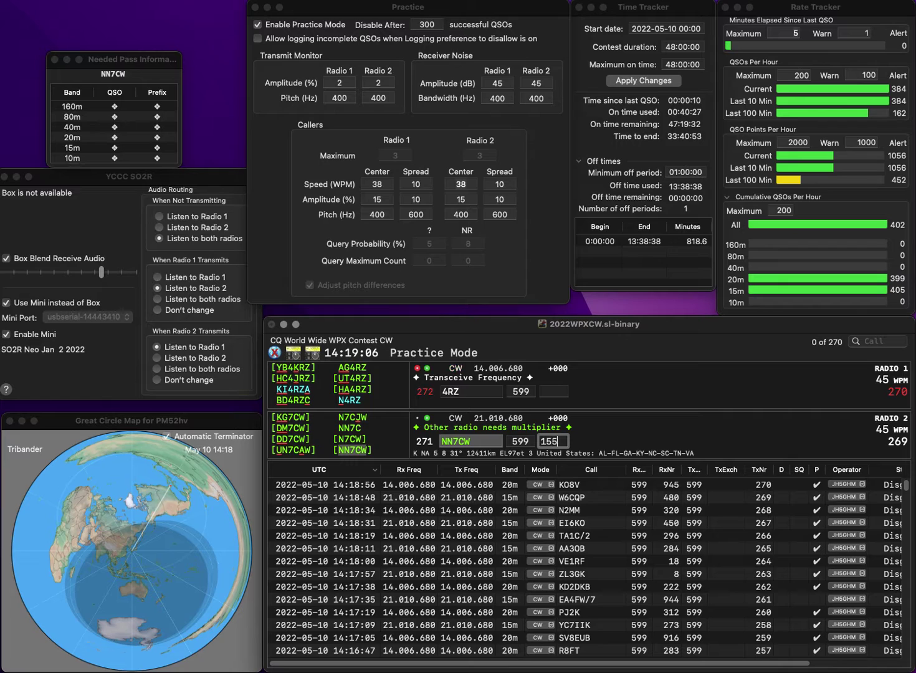
key(Return)
text(W)
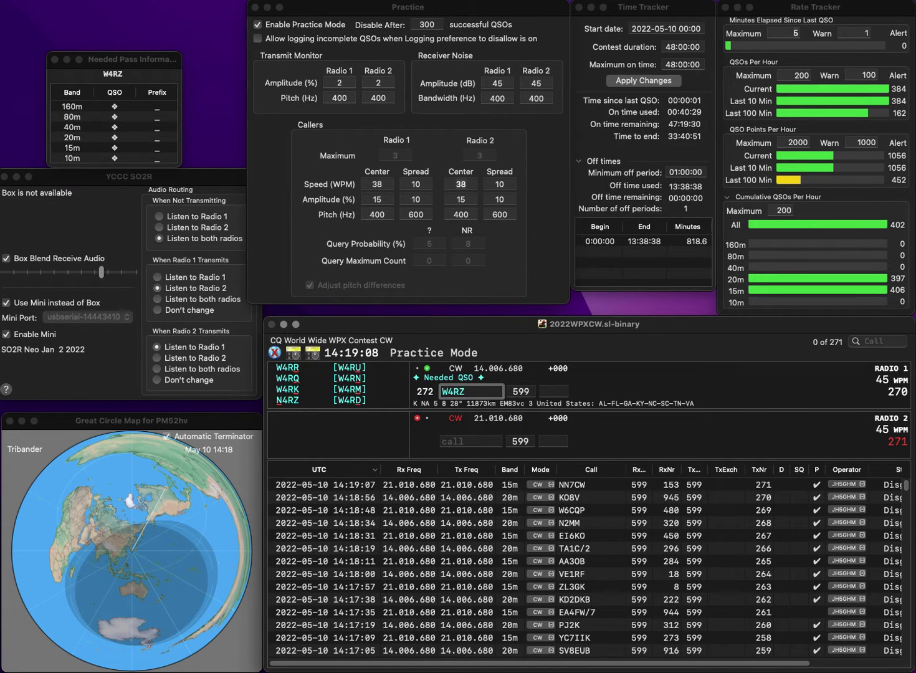
key(Delete)
text(5)
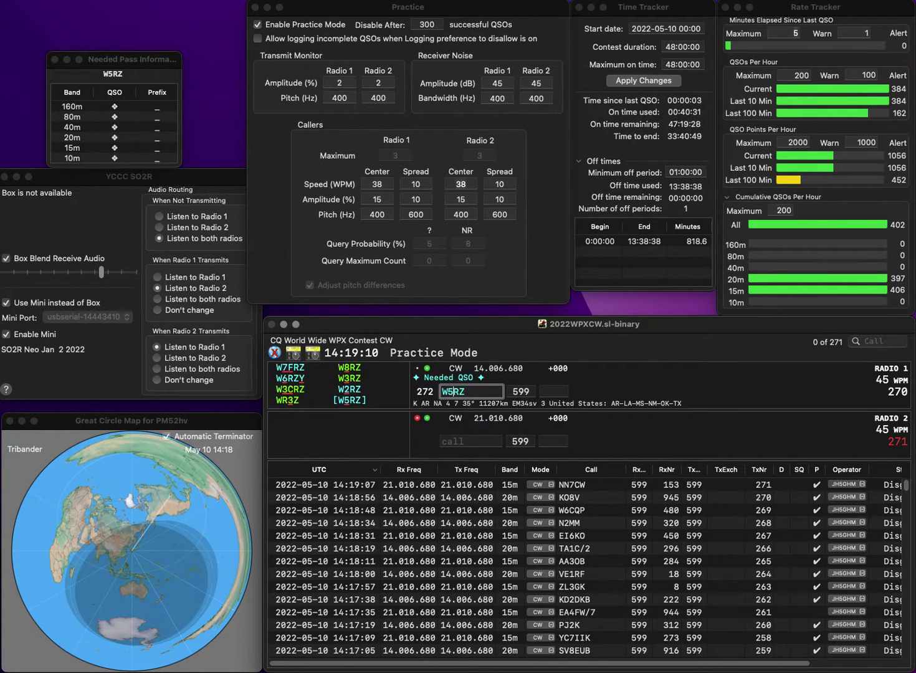
key(Return)
Call IV3KKW on Radio 2, log W5RZ with 694, and start fixing the 15 m call
text(KKW)
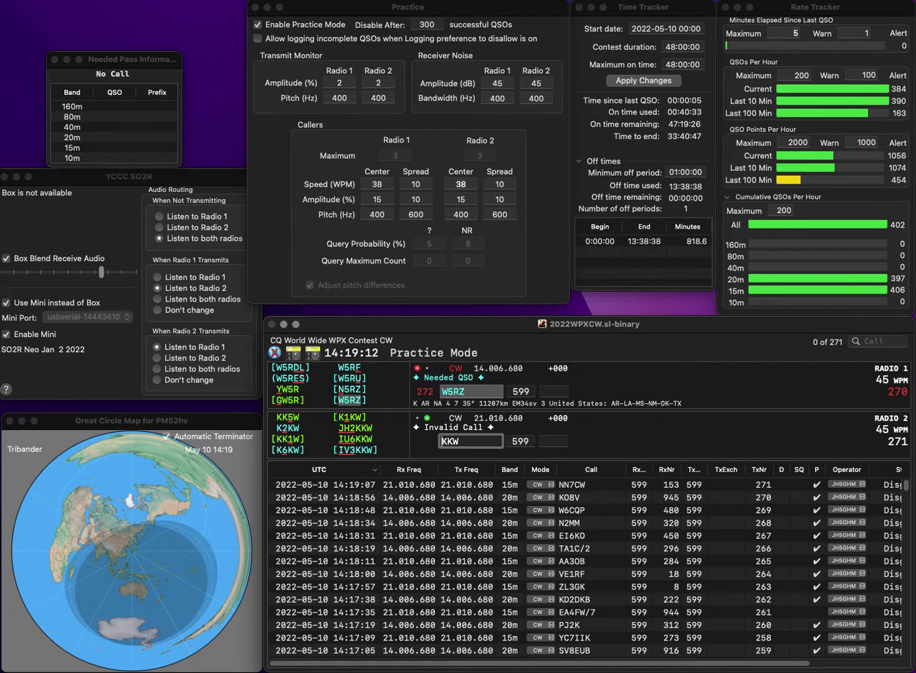
key(Home)
text(IV3)
key(Return)
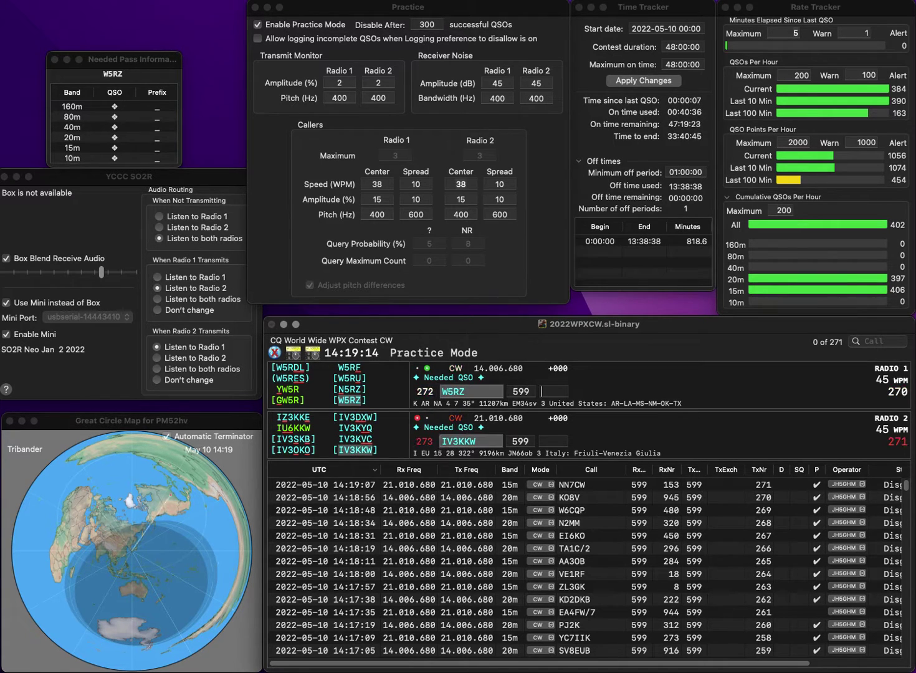
text(6)
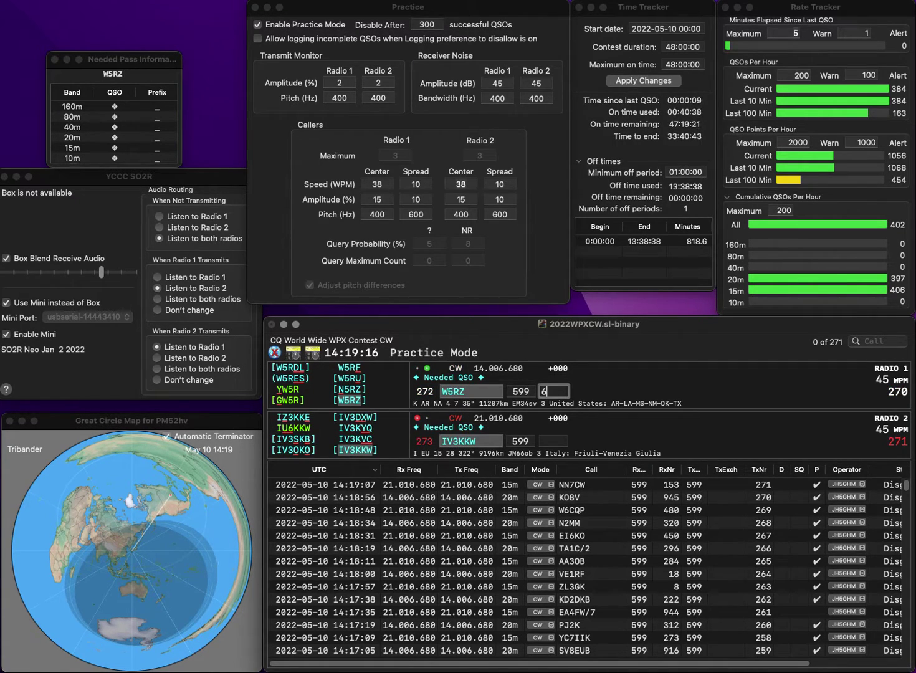
text(94)
key(Return)
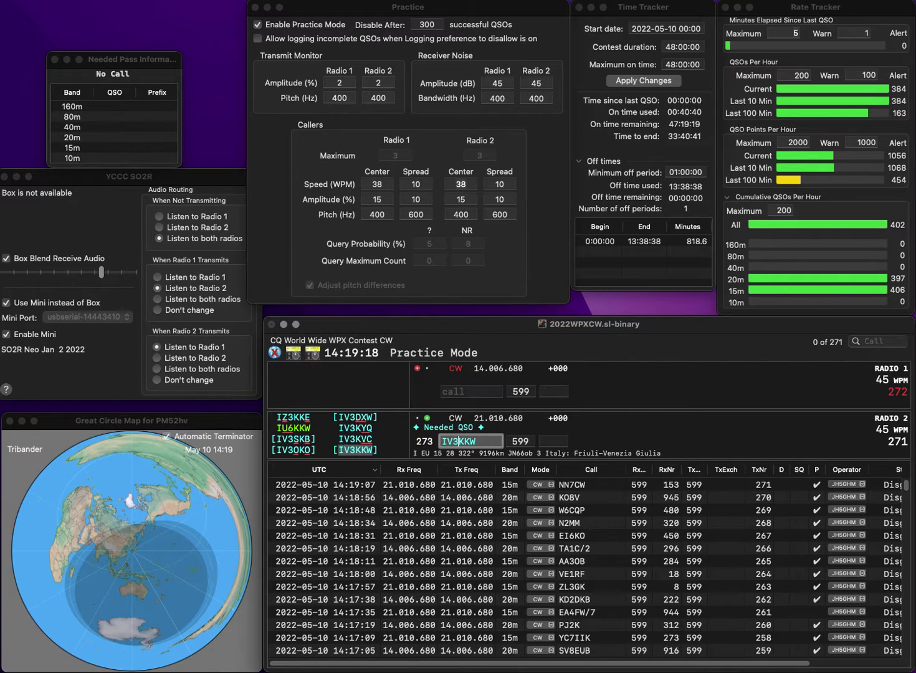
key(Right)
key(Left)
key(Left)
key(BackSpace)
key(BackSpace)
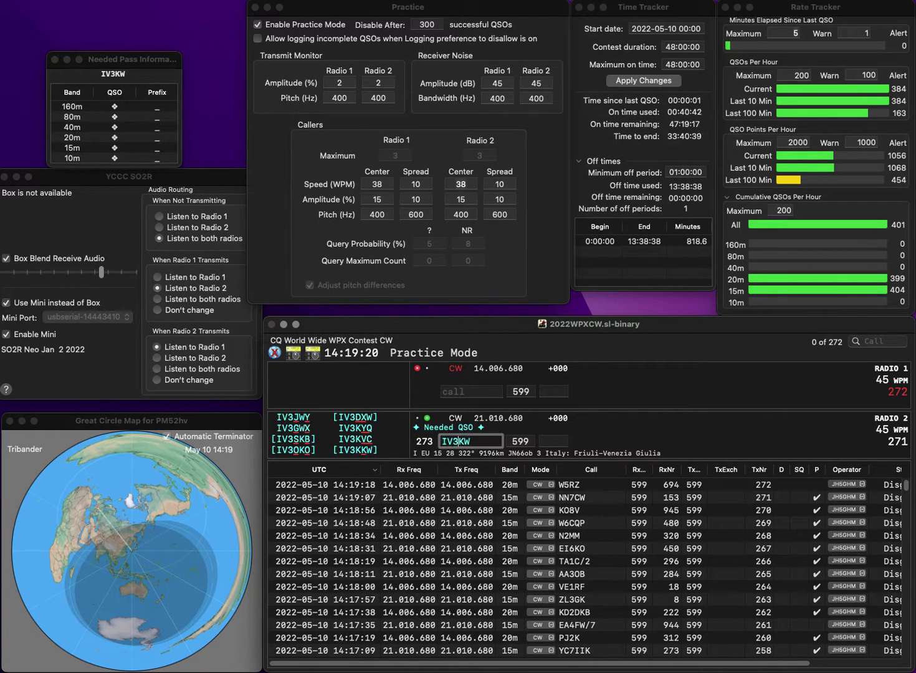
text(6)
key(Left)
key(Left)
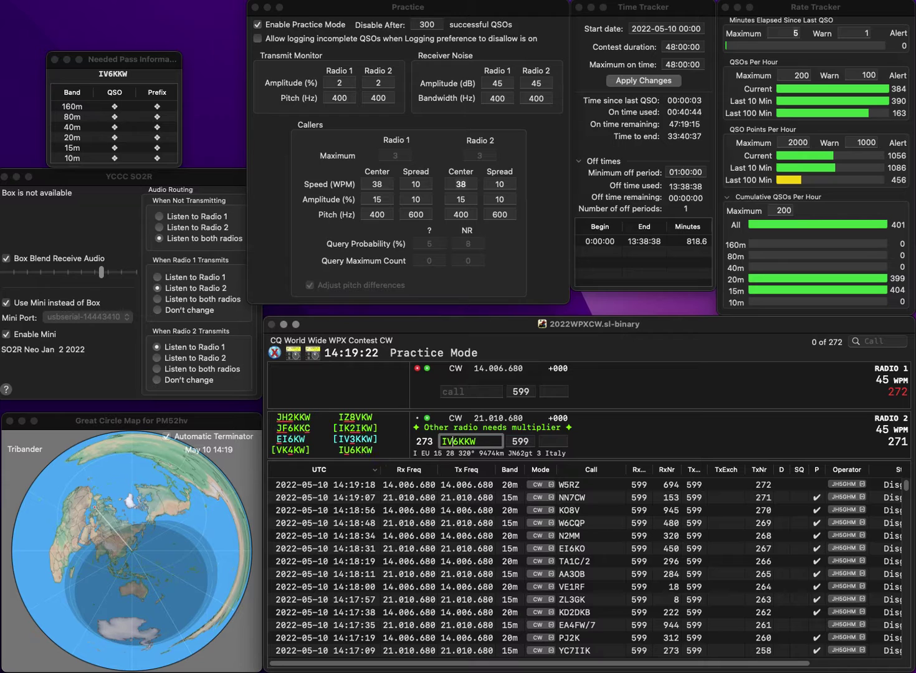
key(BackSpace)
text(U)
key(Return)
text(K)
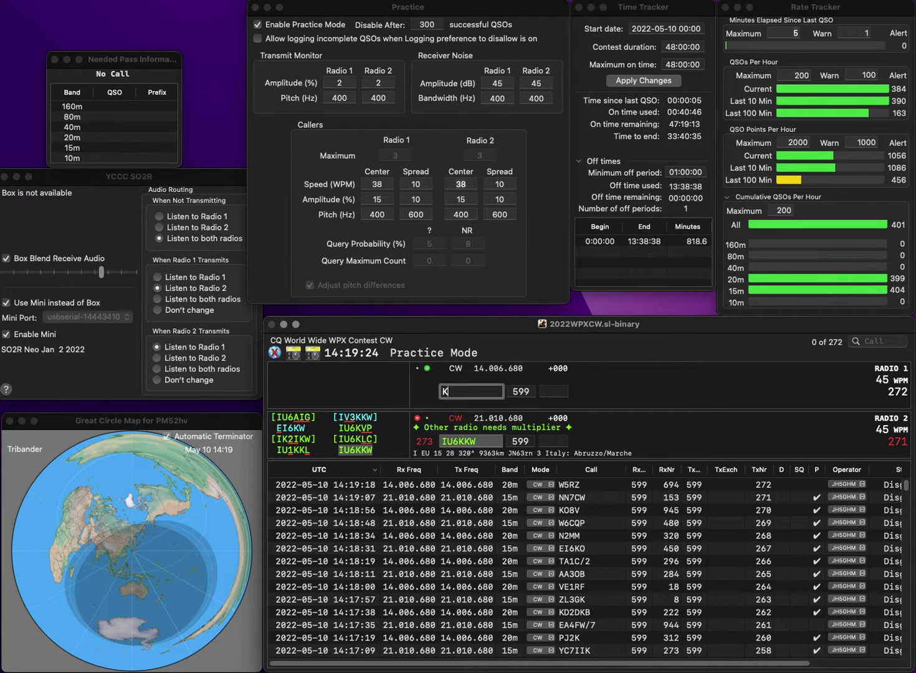
text(I5F)
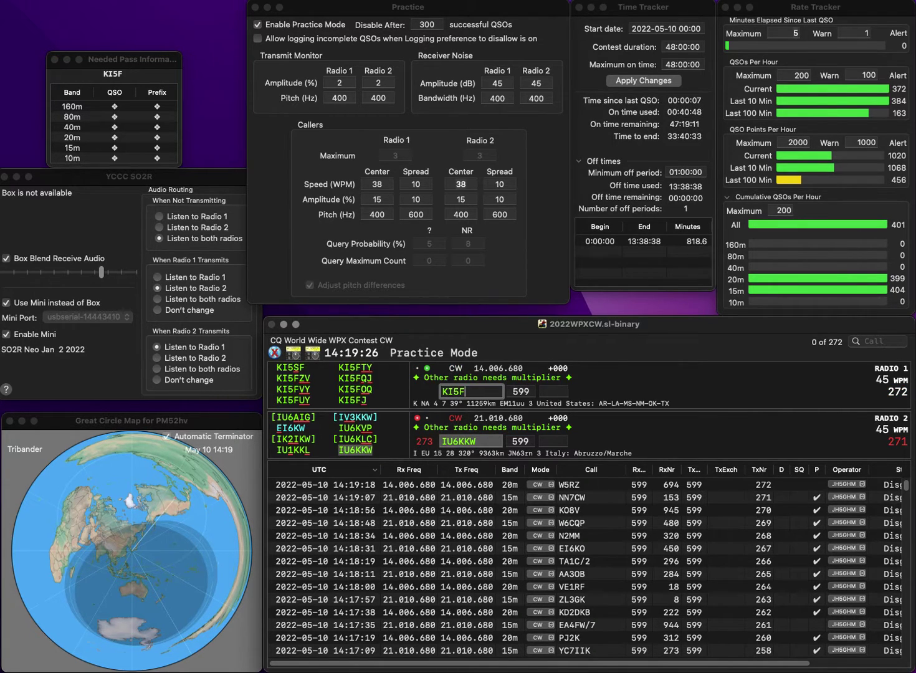
text(OQ)
key(Return)
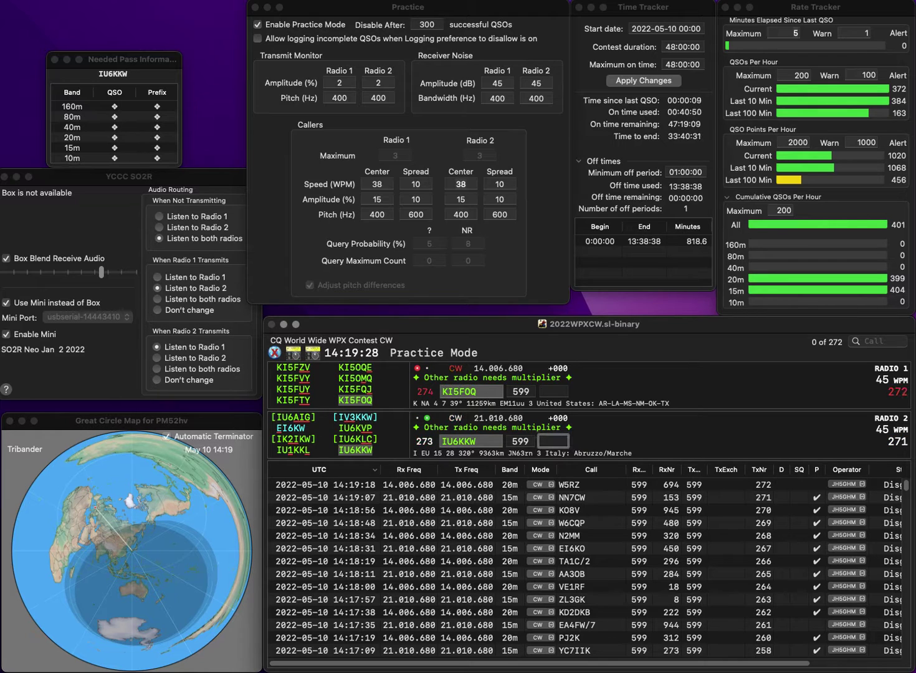
text(7)
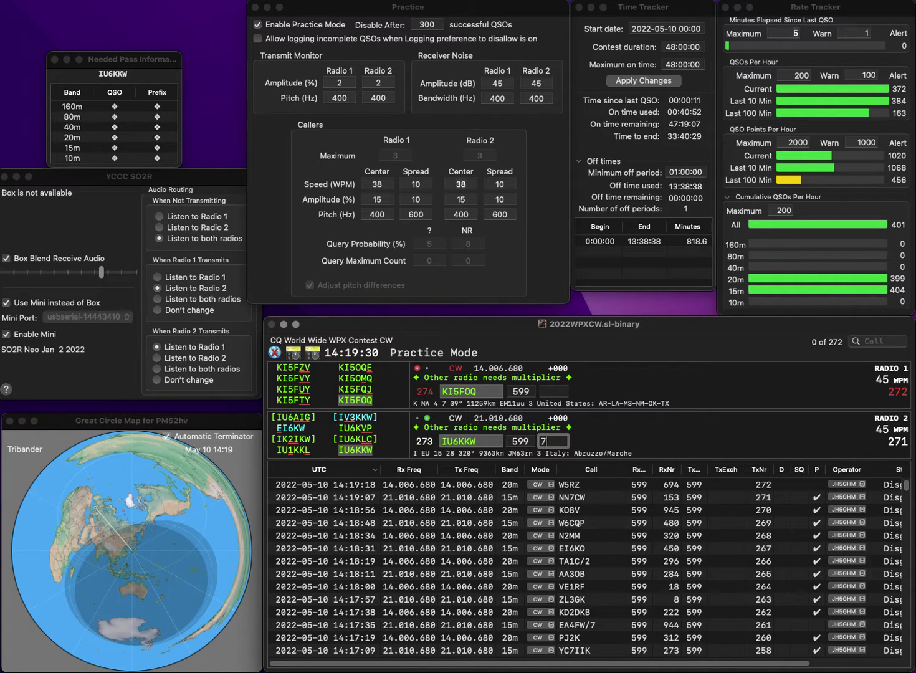
text(45)
key(Return)
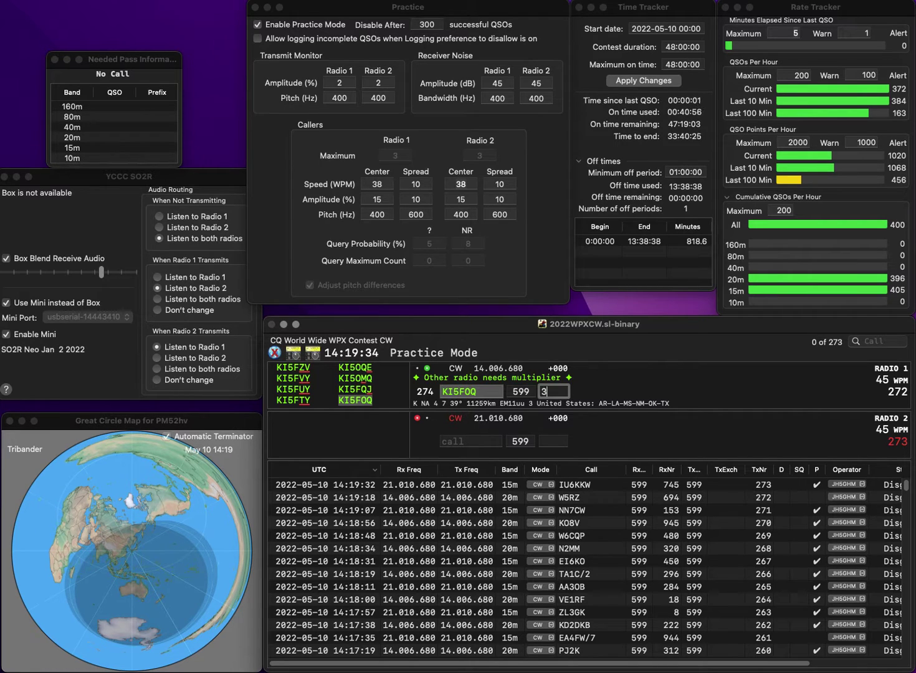
text(370)
key(Return)
Call PY2CP on Radio 2 and YT7DS on Radio 1, fixing YT7DS's prefix
text(PY)
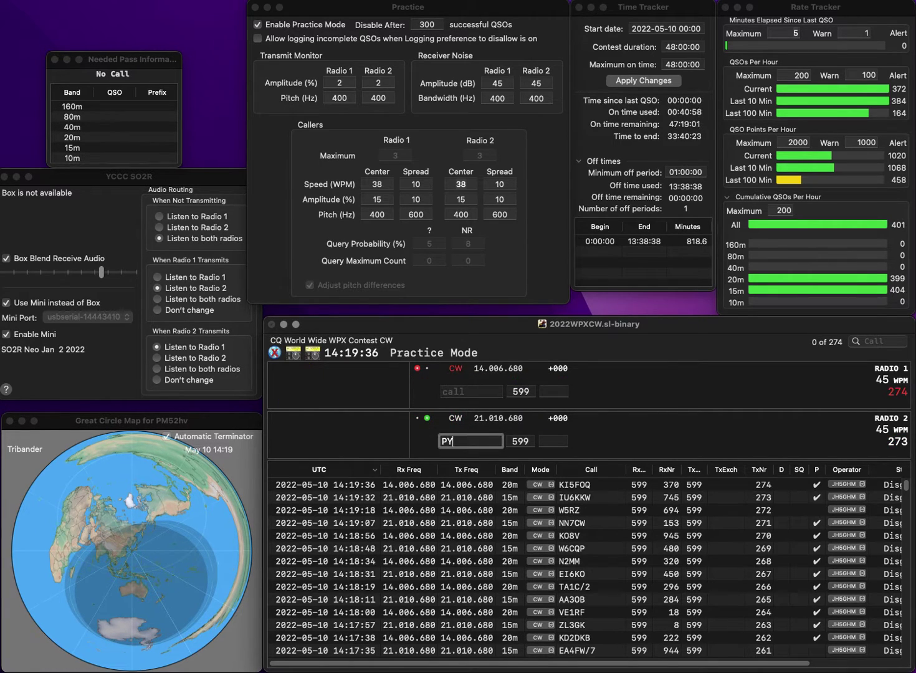
text(2CP)
key(Return)
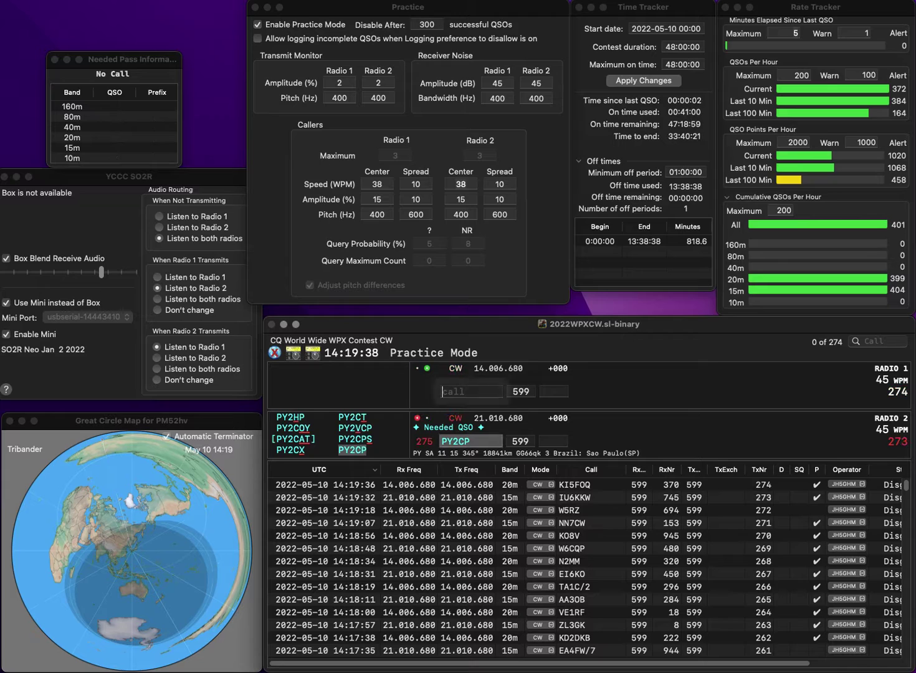
text(KT7DS)
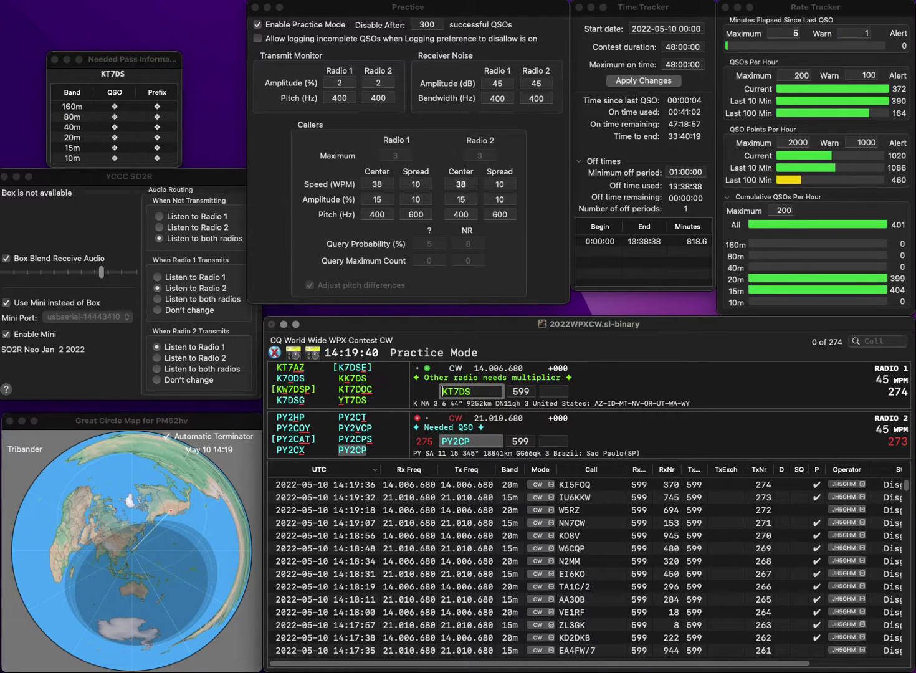
key(Home)
key(Delete)
text(Y)
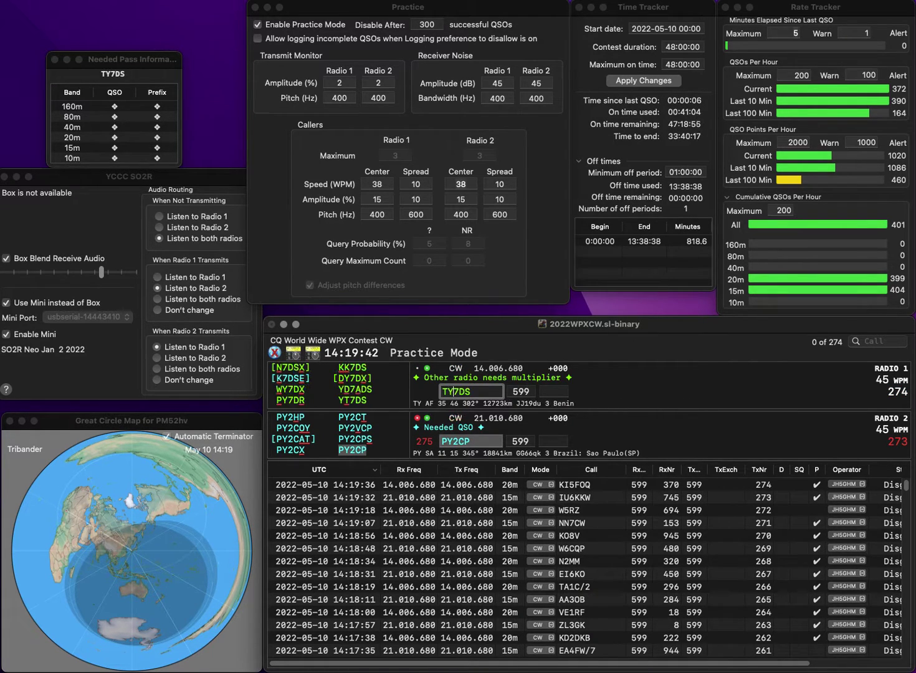
key(BackSpace)
key(BackSpace)
text(T)
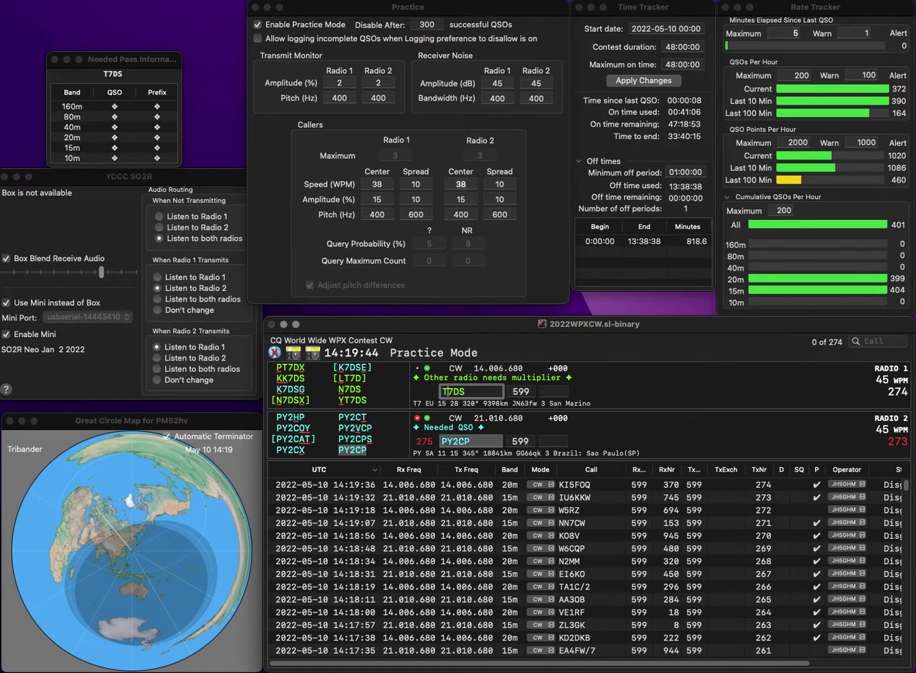
text(Y)
key(Return)
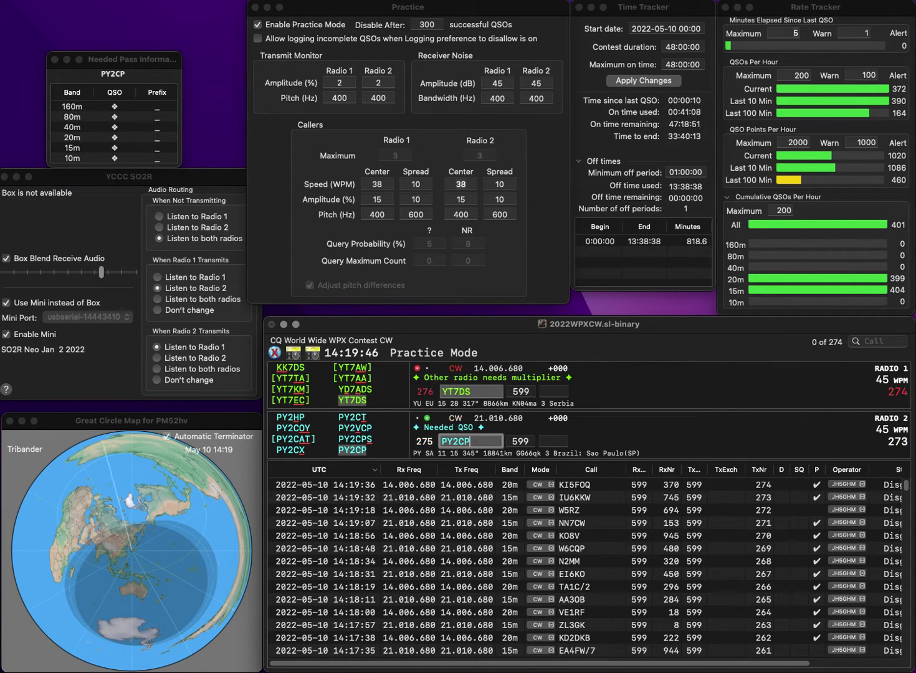
text(137)
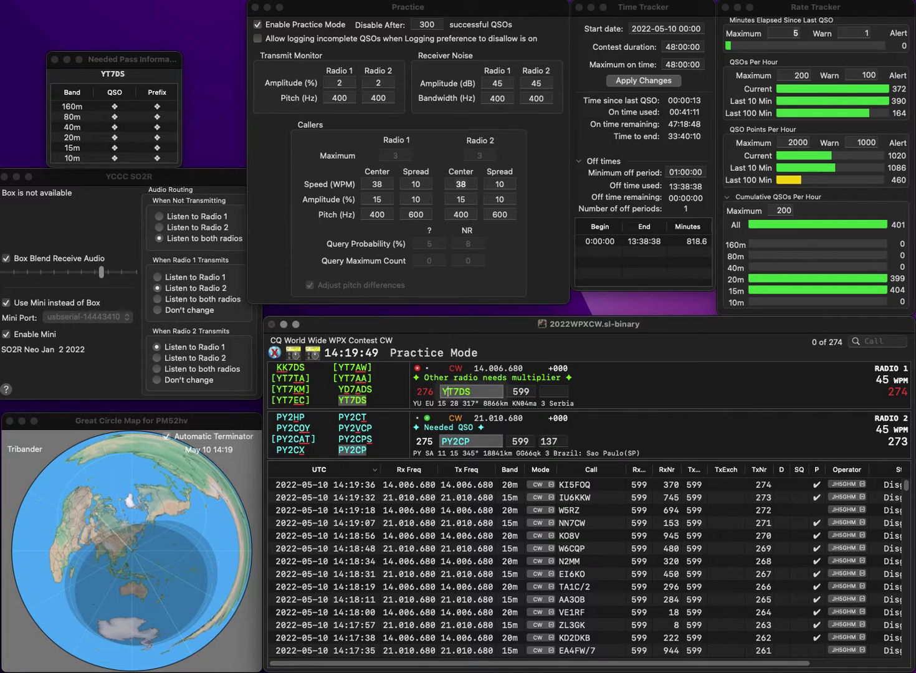
key(Return)
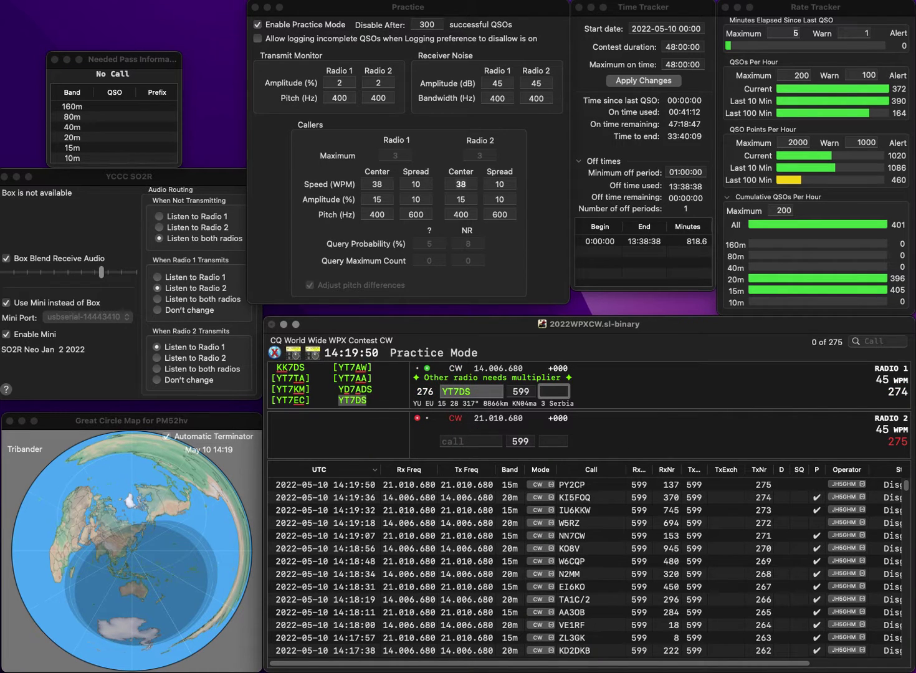
text(57)
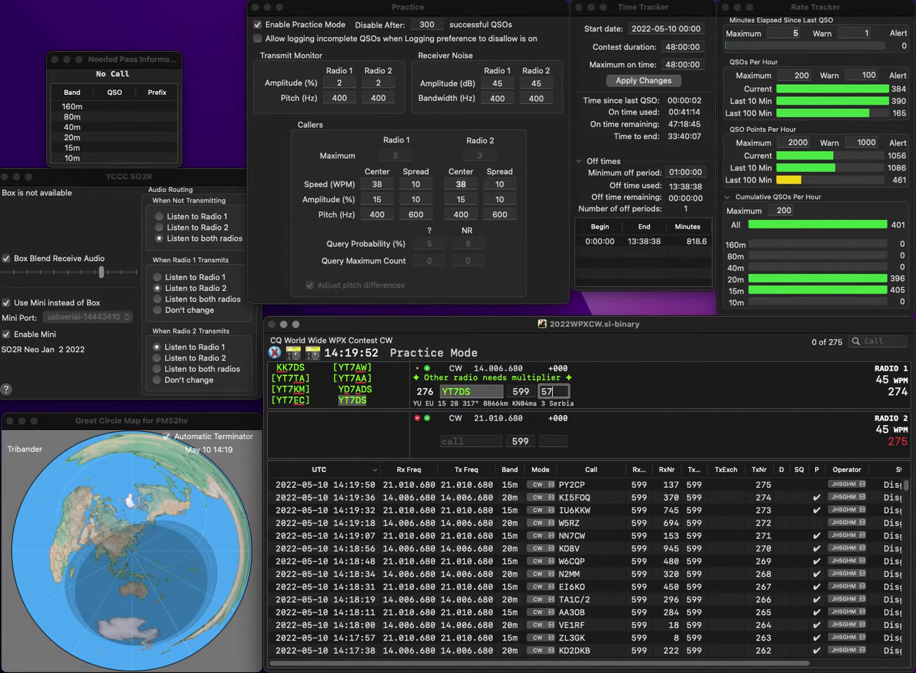
key(Return)
text(MI0SAI)
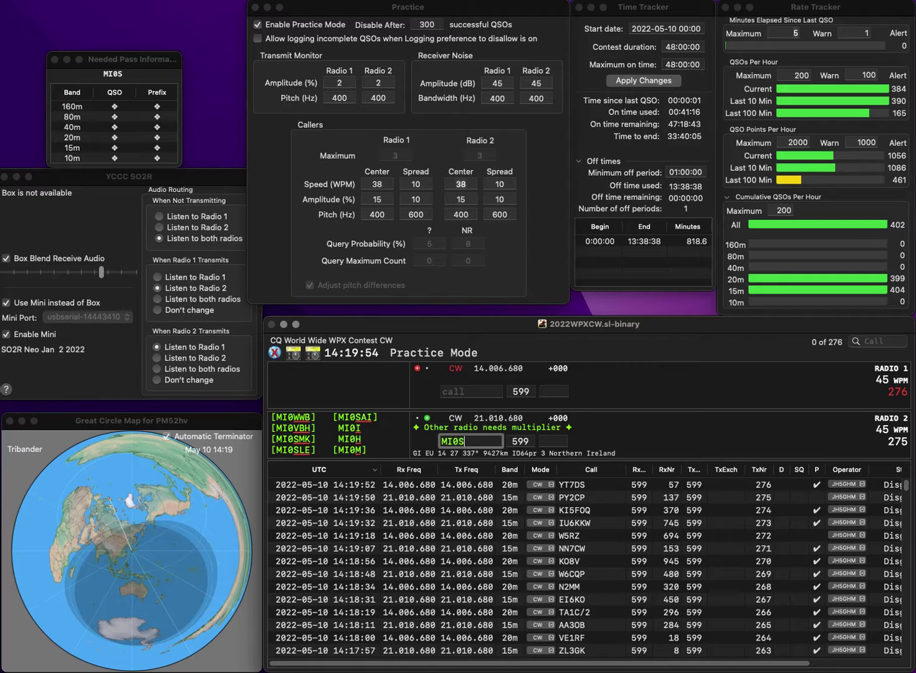
key(Return)
text(K)
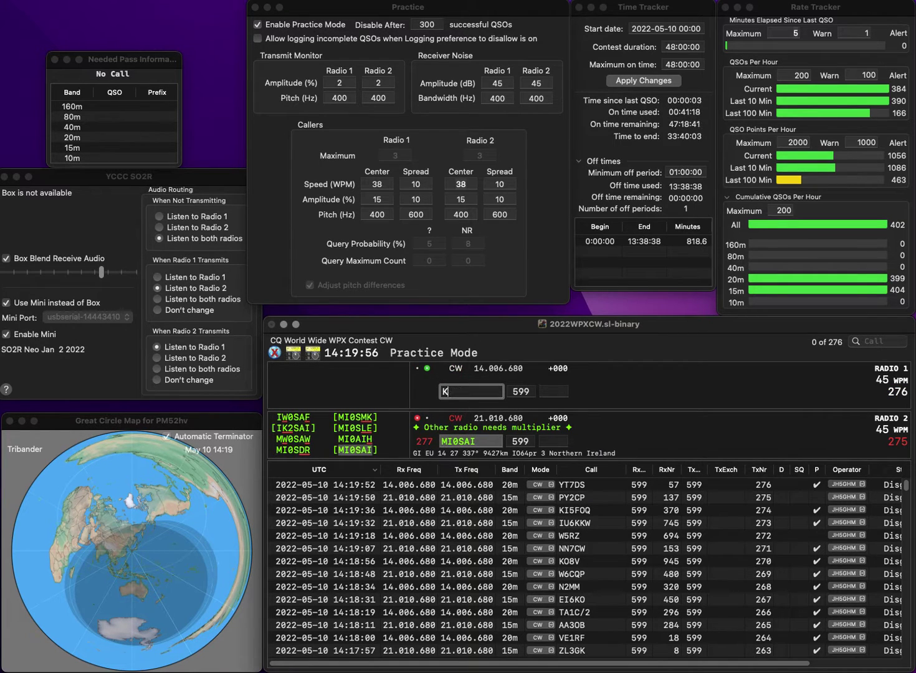
text(X4AL)
key(Home)
key(Delete)
text(C)
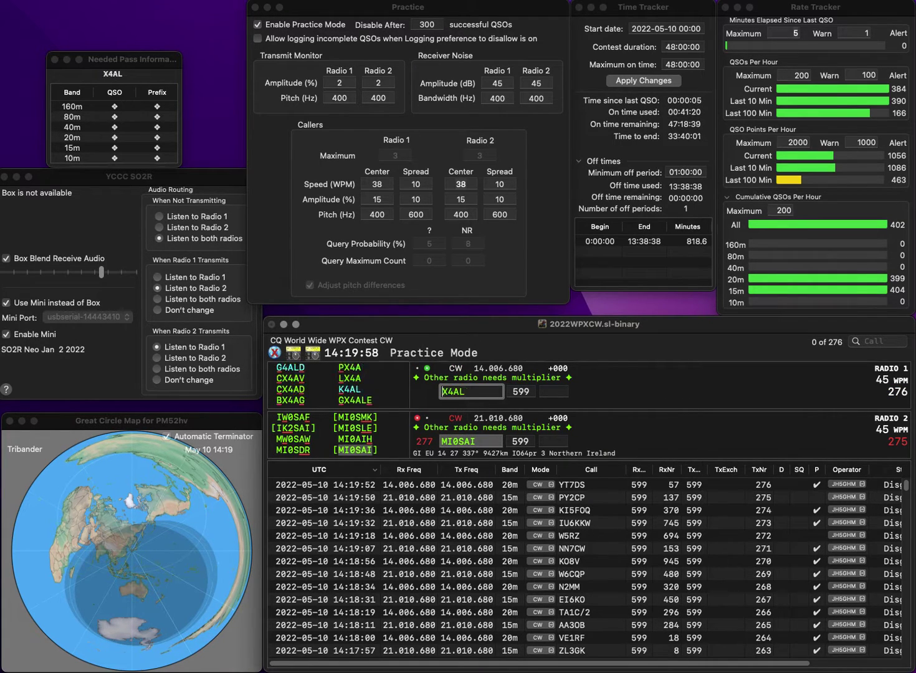
key(Right)
key(Delete)
text(3)
key(Return)
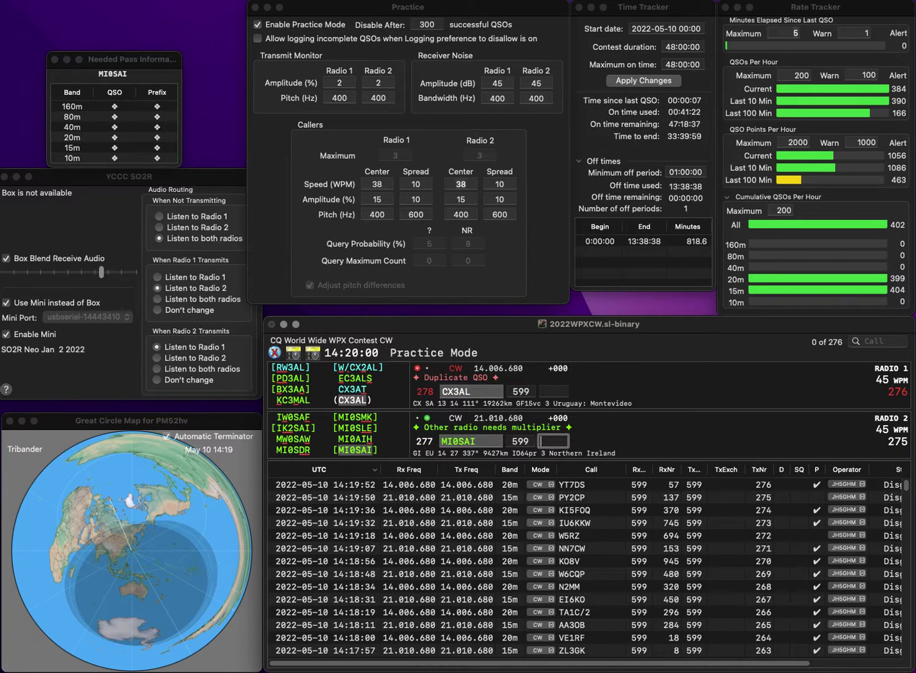
text(445)
key(Return)
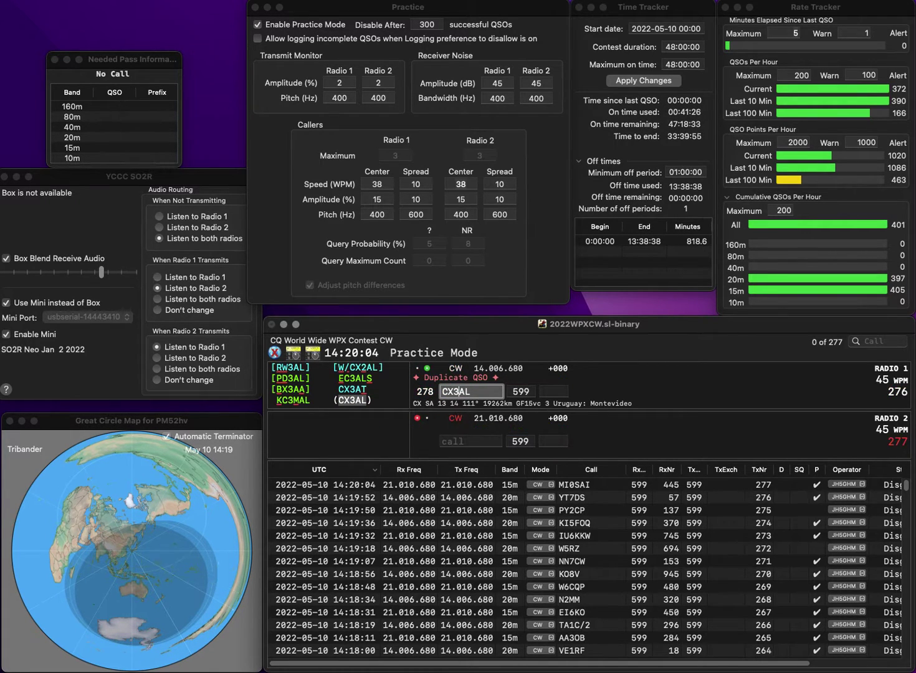
key(Return)
text(410)
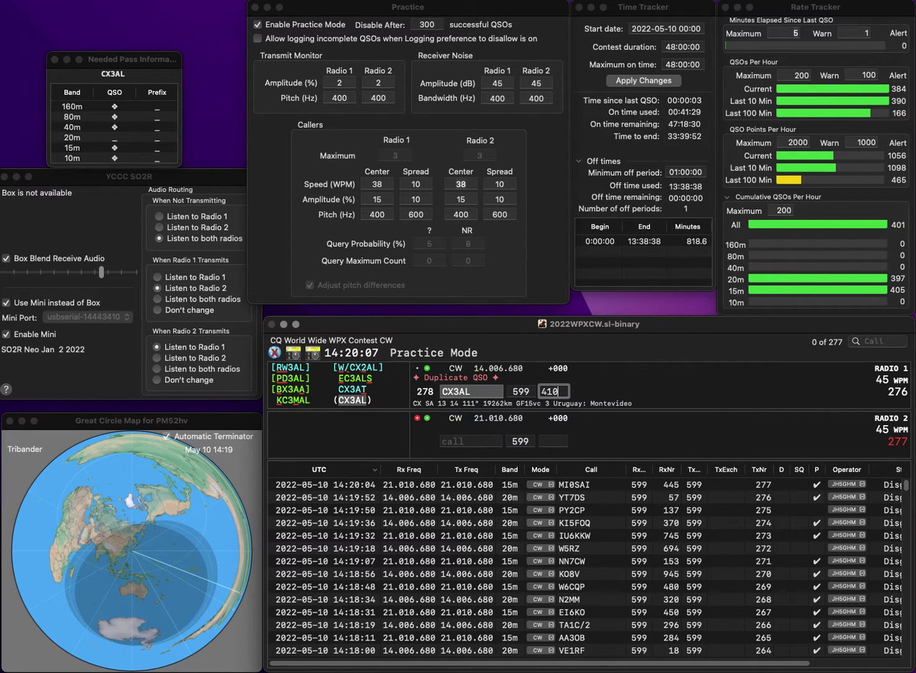
key(Return)
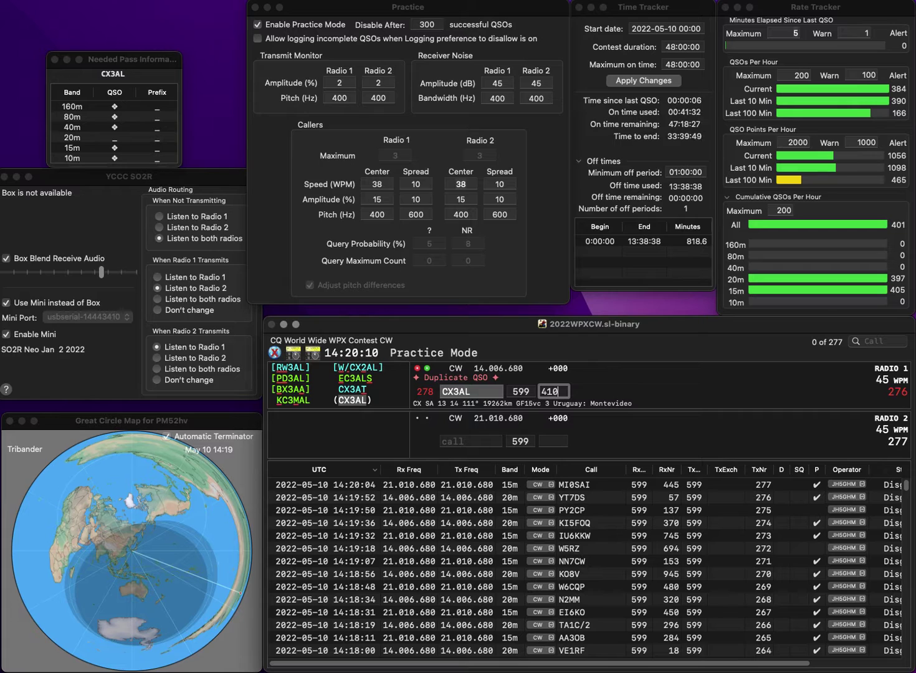
key(Return)
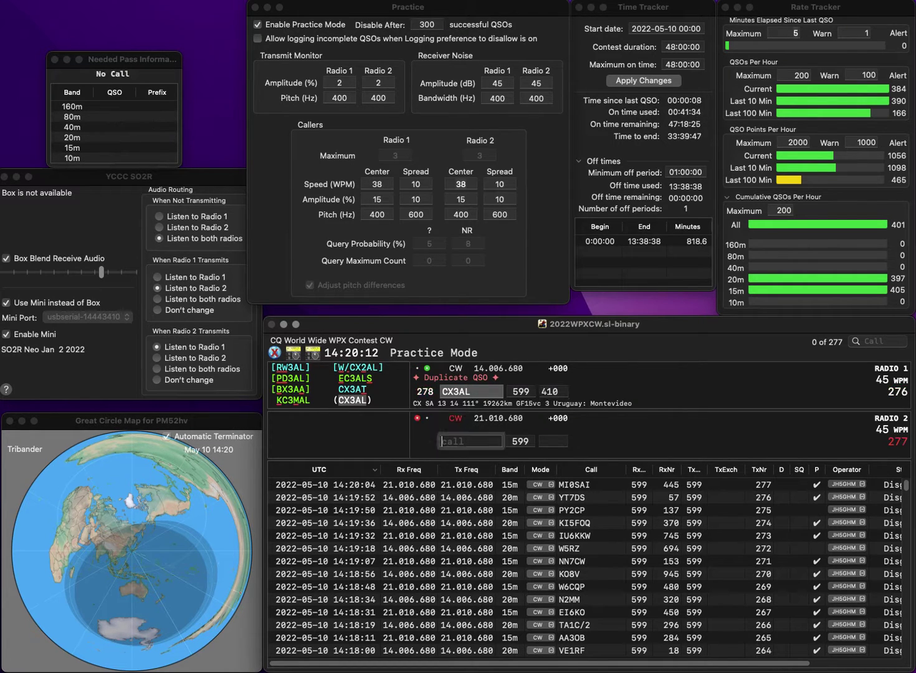
text(SP5CI)
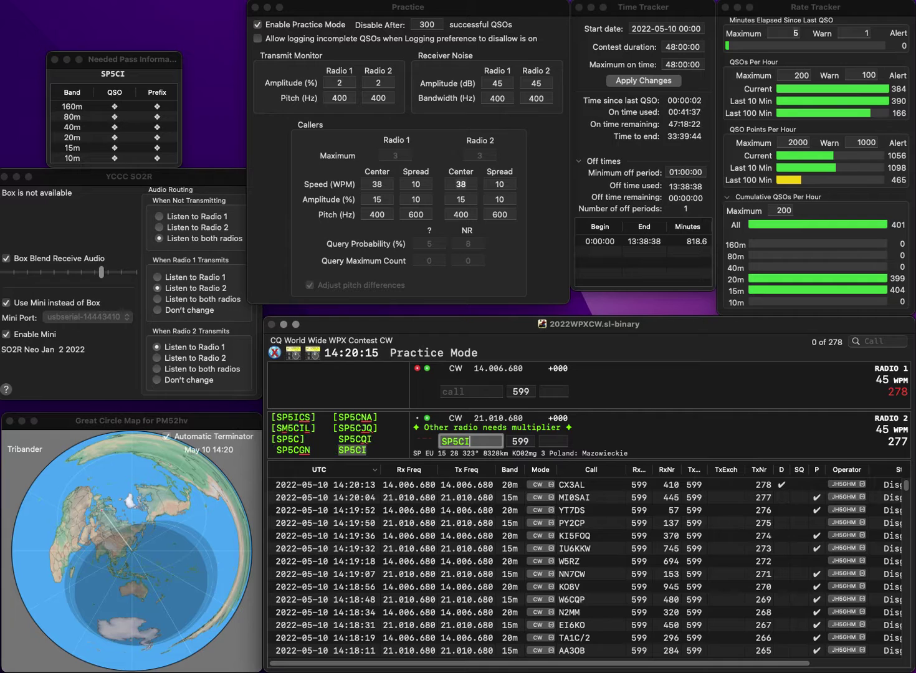
key(Return)
text(K)
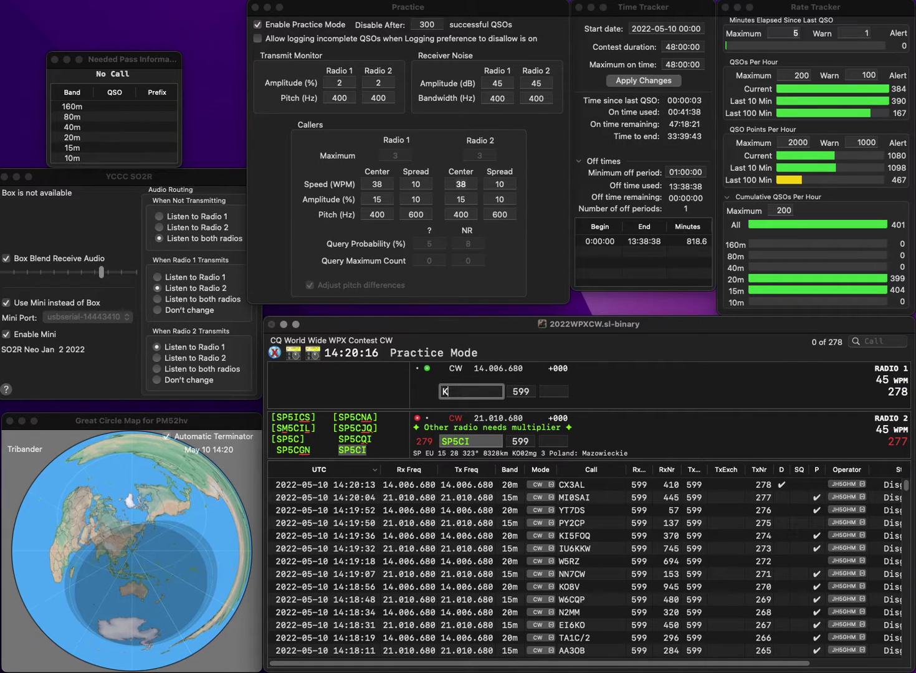
text(C3MSL)
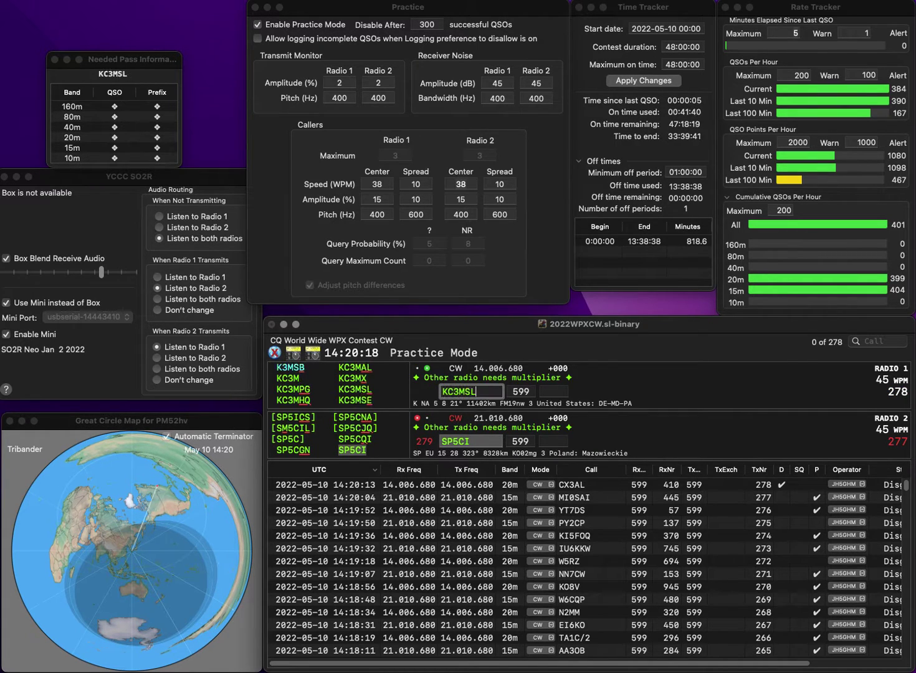
key(Return)
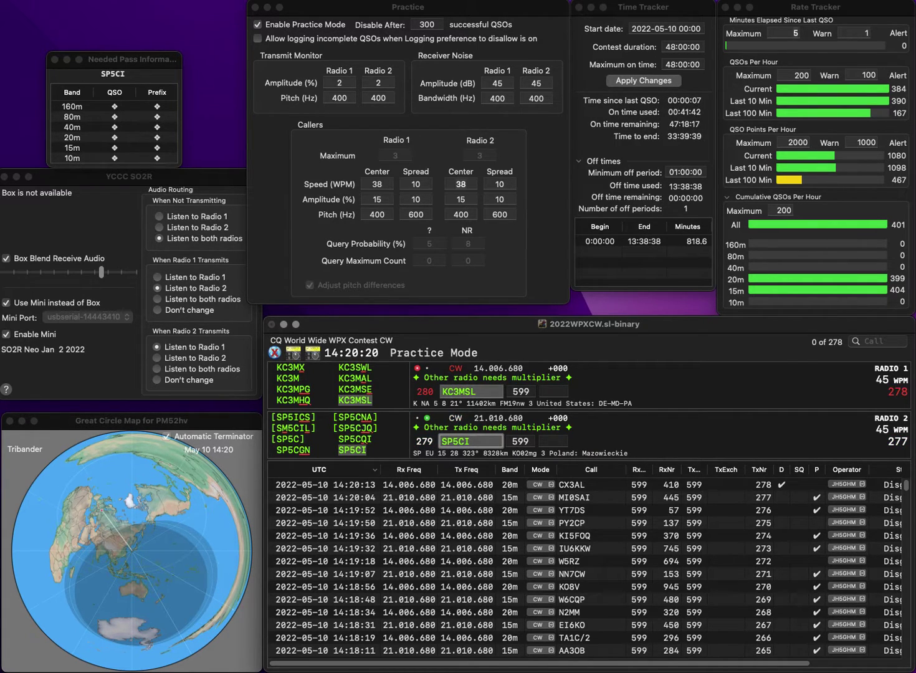
key(Tab)
text(3)
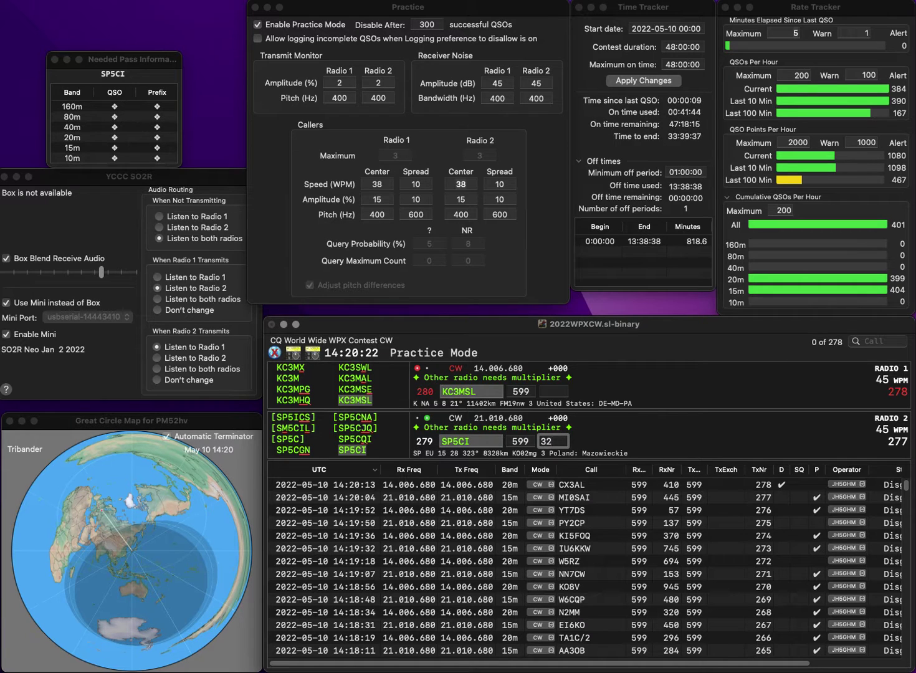
key(Return)
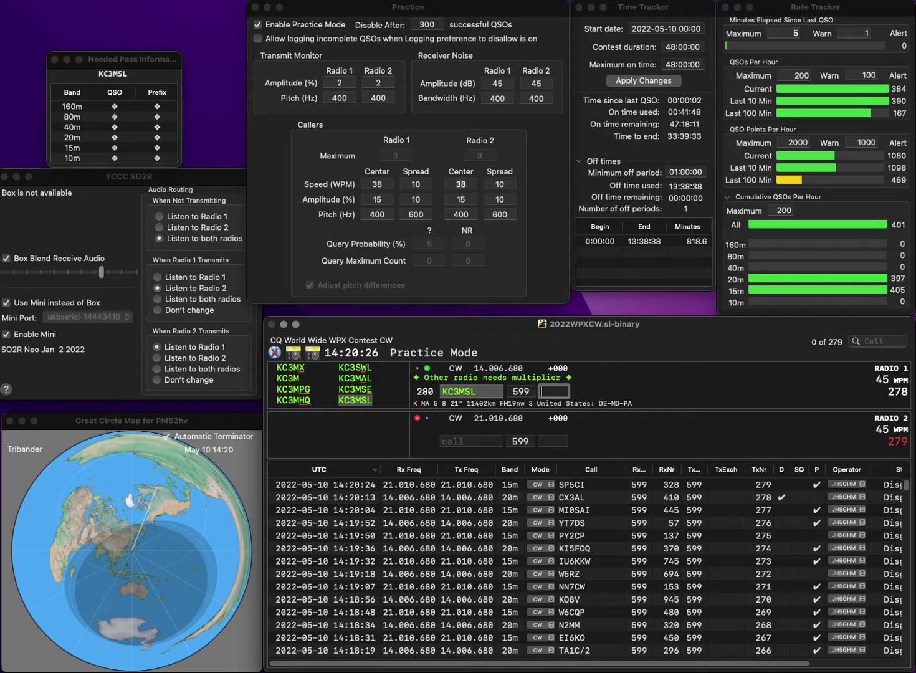
text(970)
key(Return)
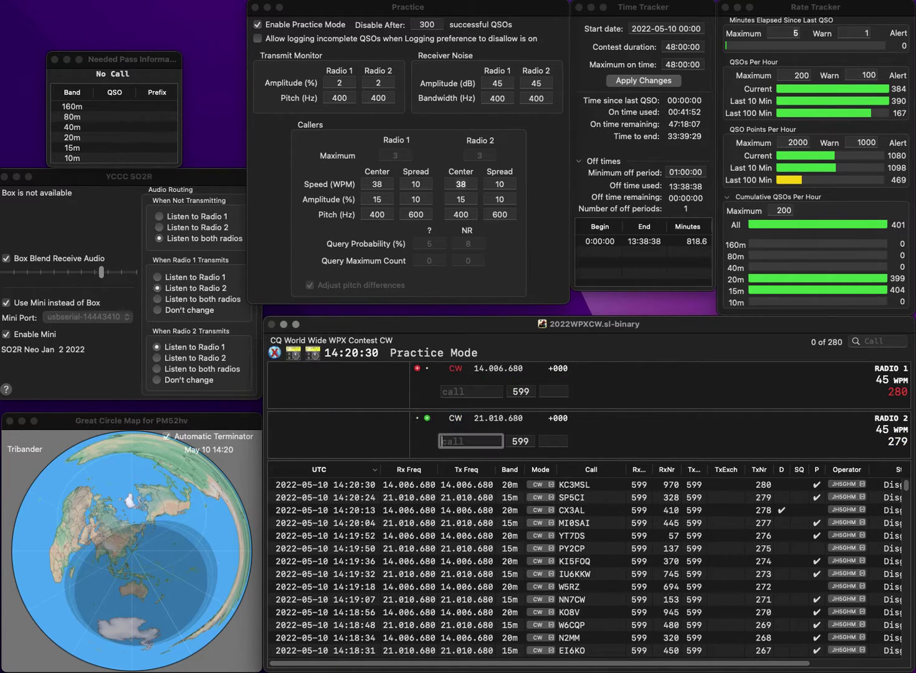
Log EA5Y with 638 and correct Radio 1's mistaken MECVDS call to 2E0VDS
text(EA5Y)
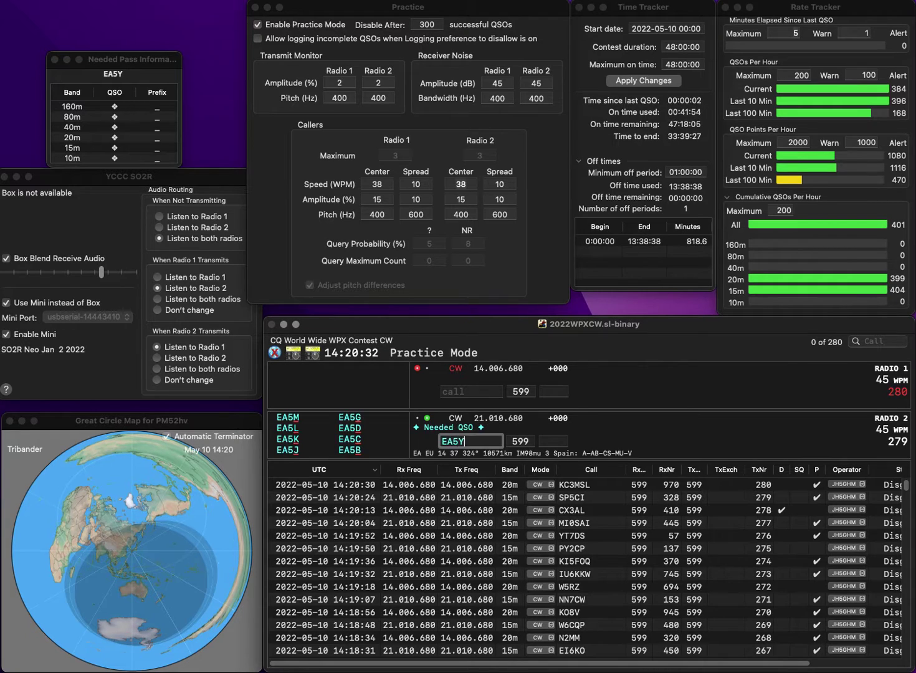
text(N)
text(ME)
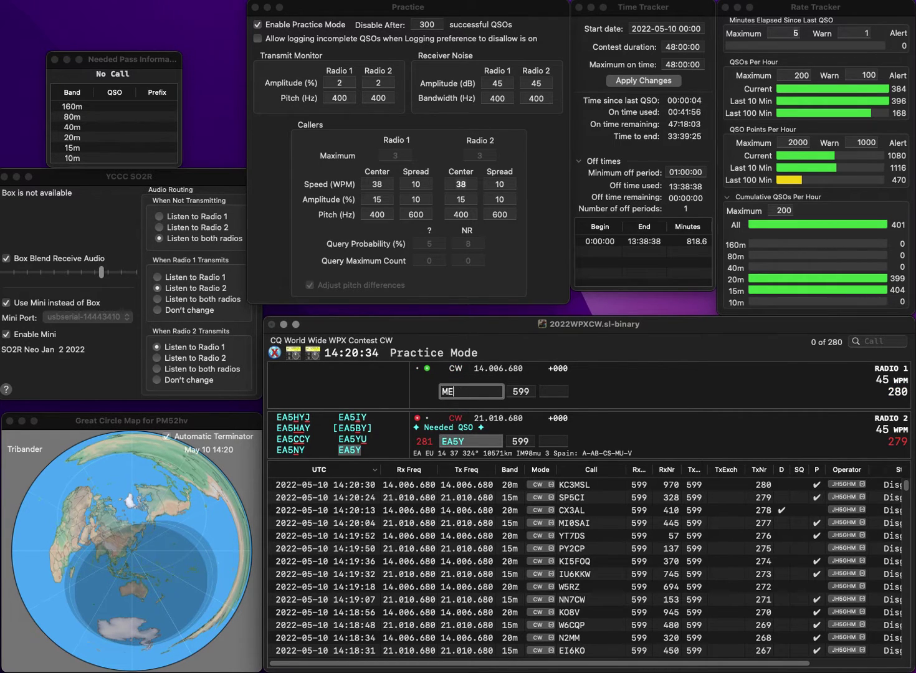
text(CVD)
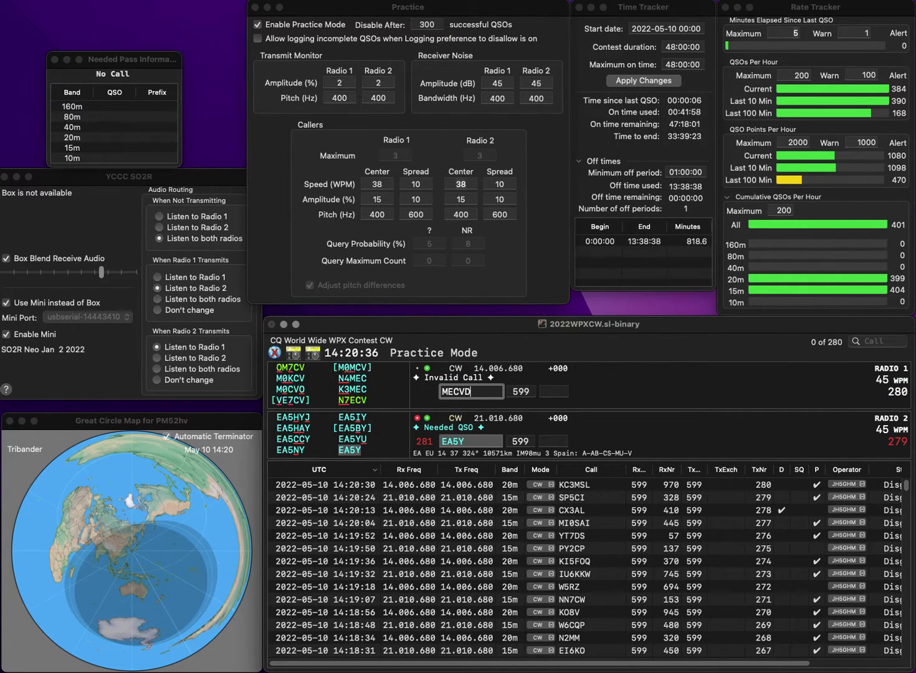
text(S)
key(Return)
key(grave)
key(space)
text(638)
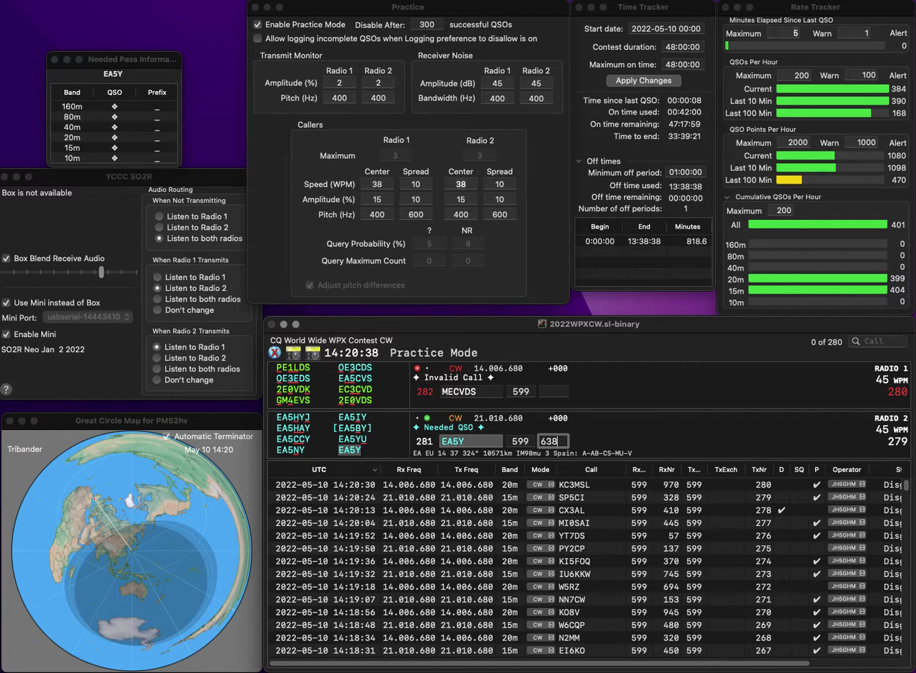
key(Return)
key(grave)
key(BackSpace)
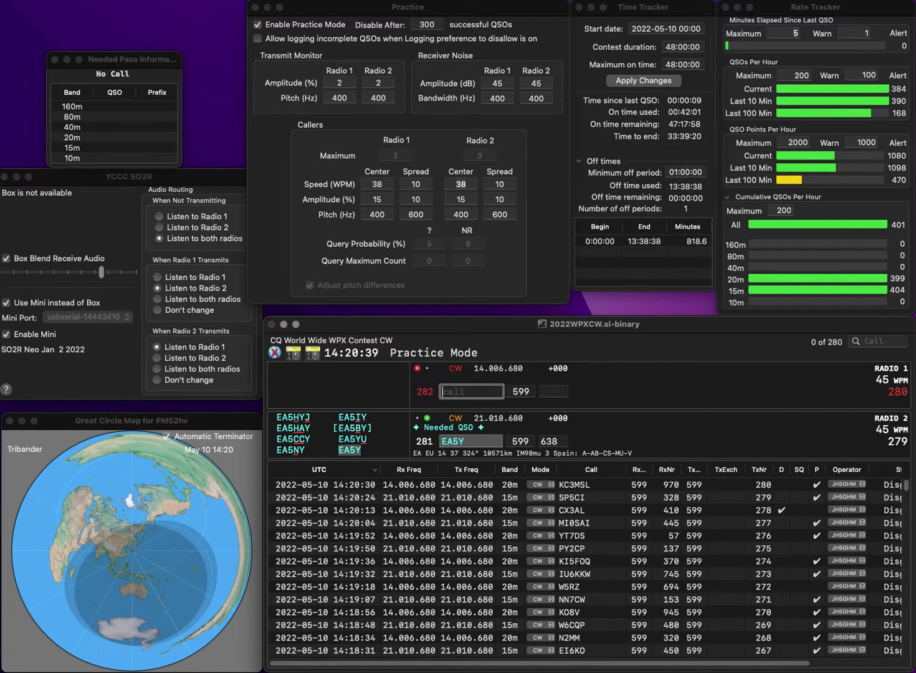
text(2E)
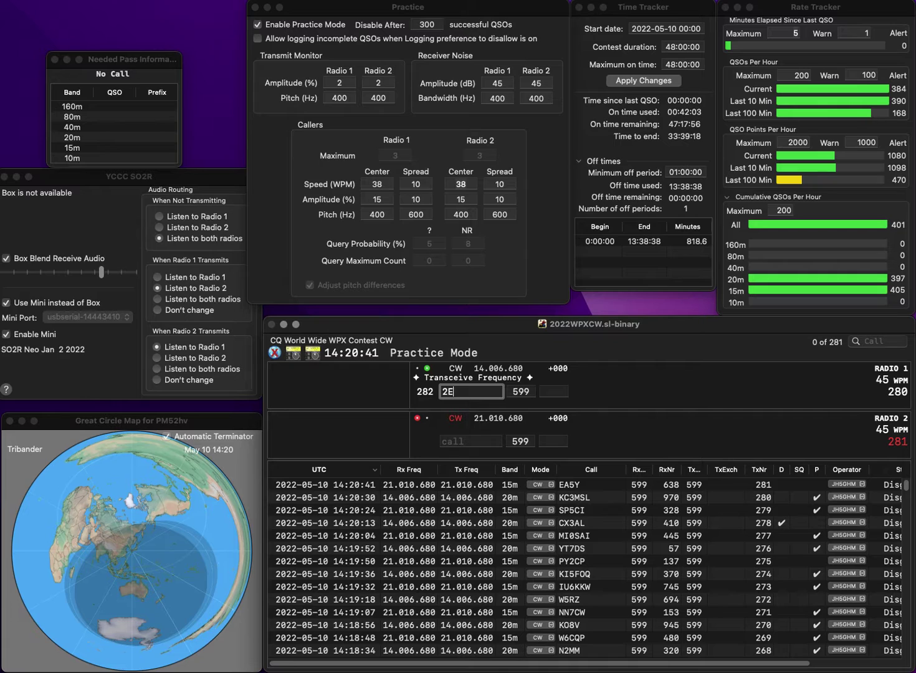
text(0VDS)
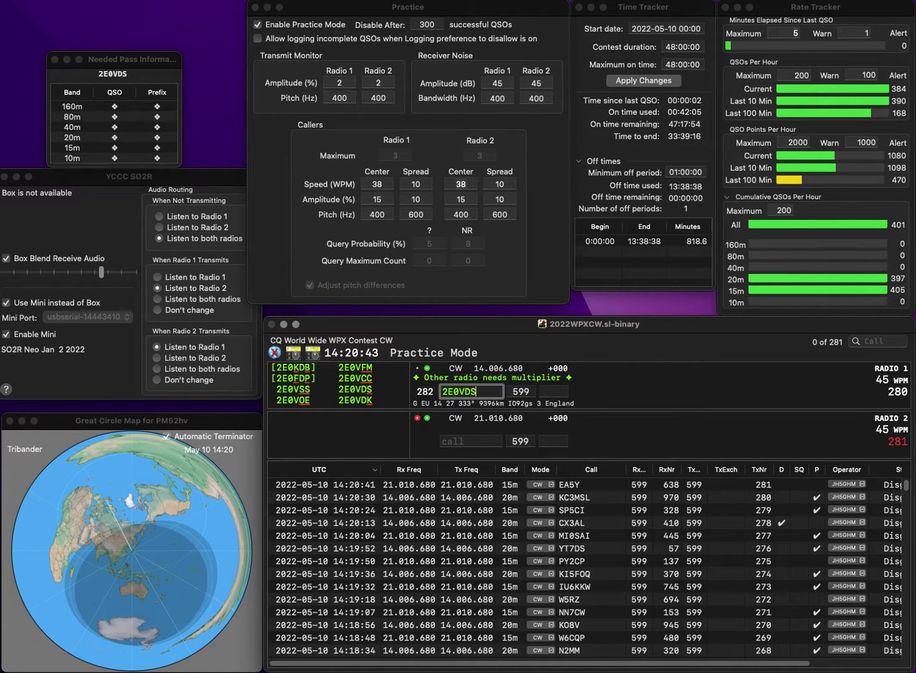
Send the exchange to 2E0VDS and call N7SVI on Radio 2
key(Return)
key(grave)
text(SVI)
key(Left)
key(Left)
key(Left)
text(N)
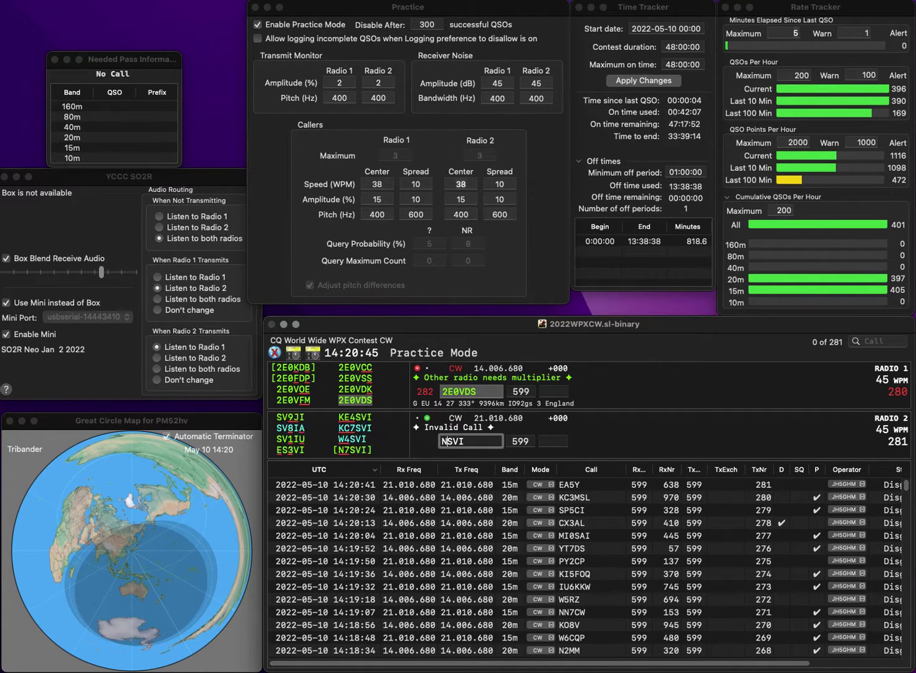
text(7)
key(grave)
key(space)
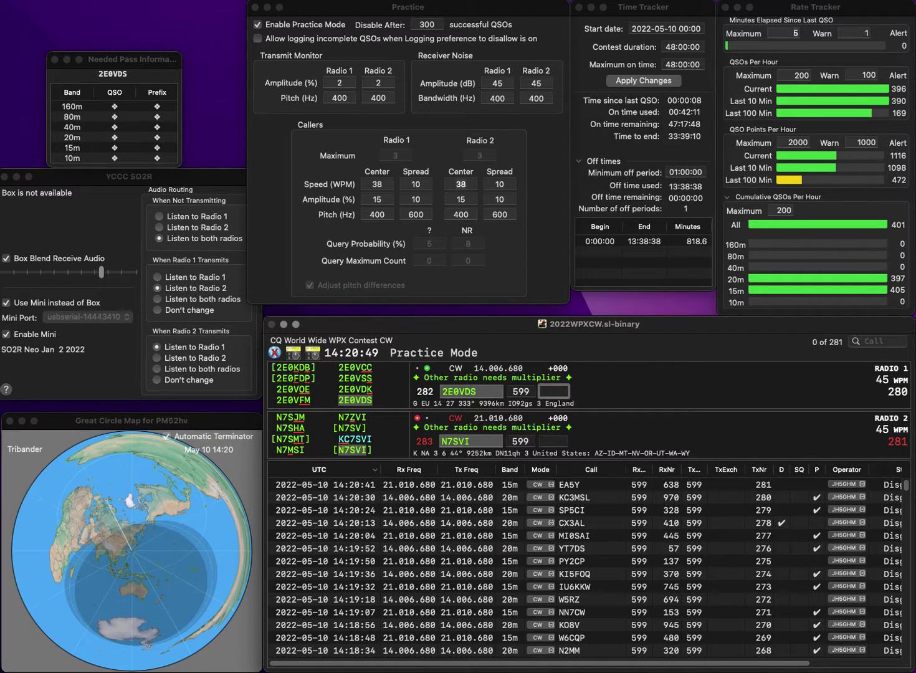
text(42)
key(Return)
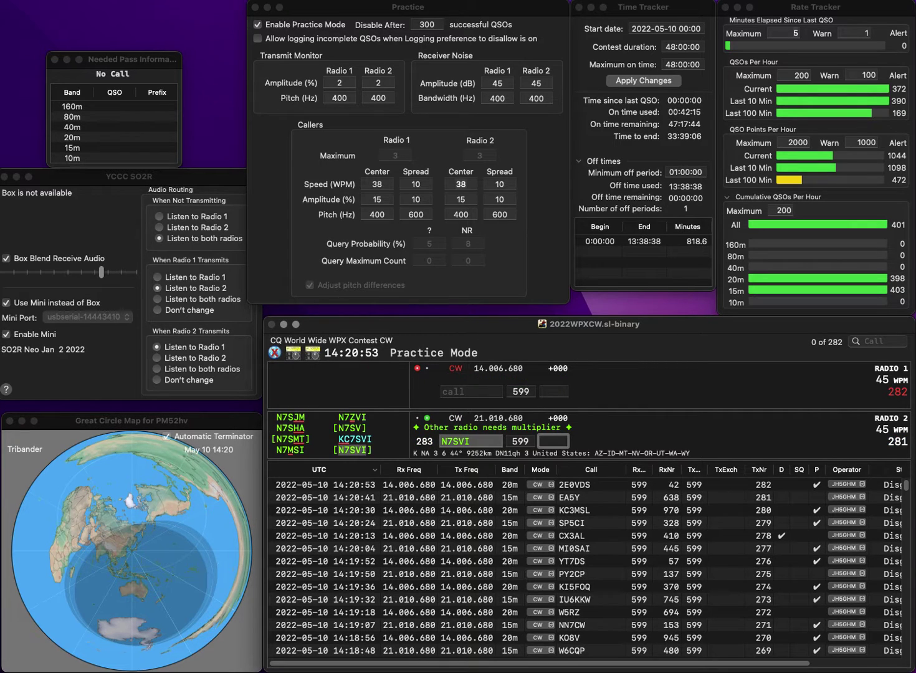
text(596)
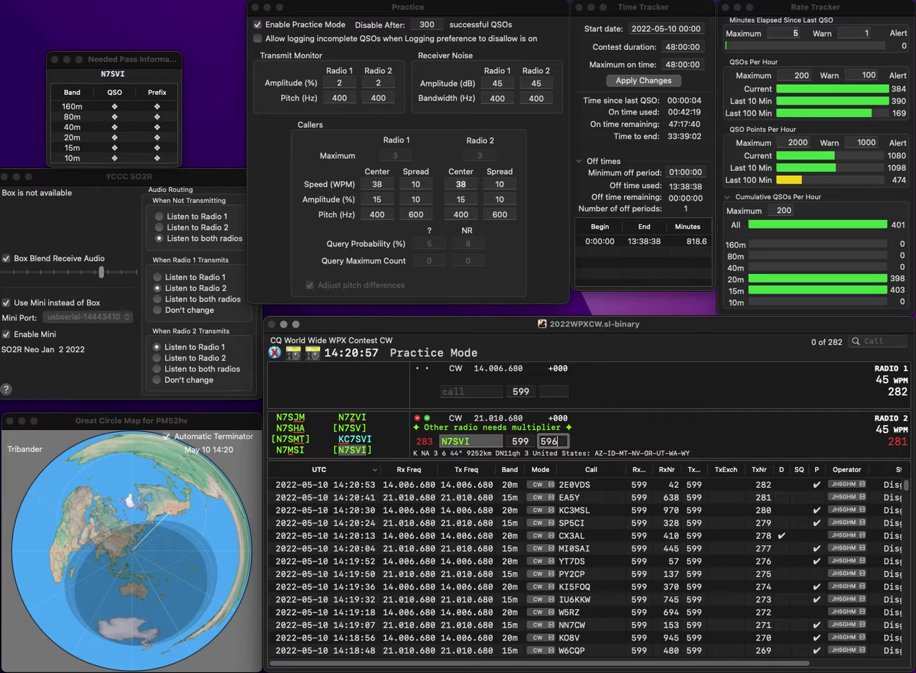
key(Return)
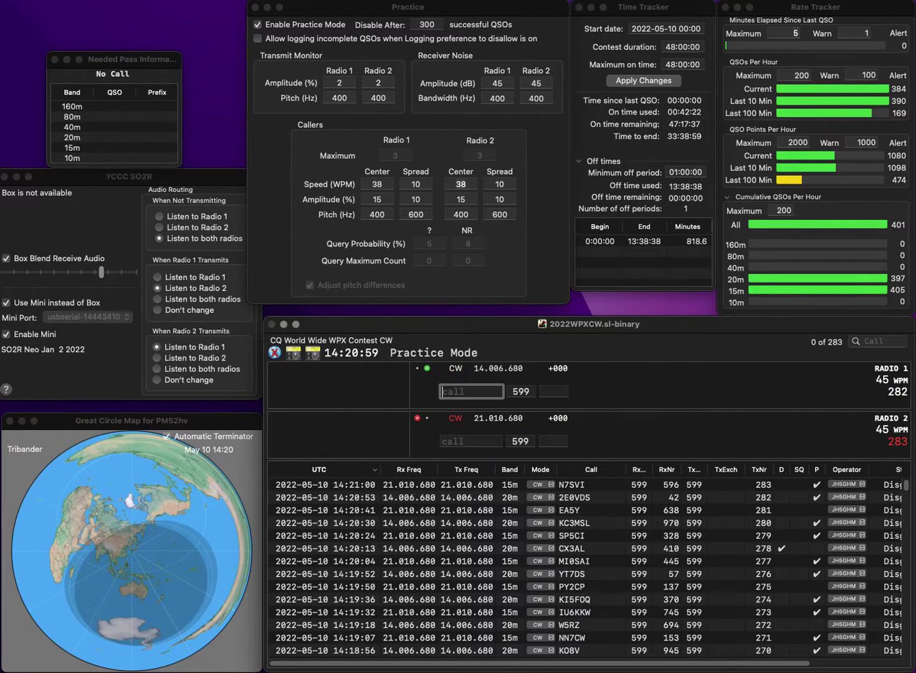
text(N7D)
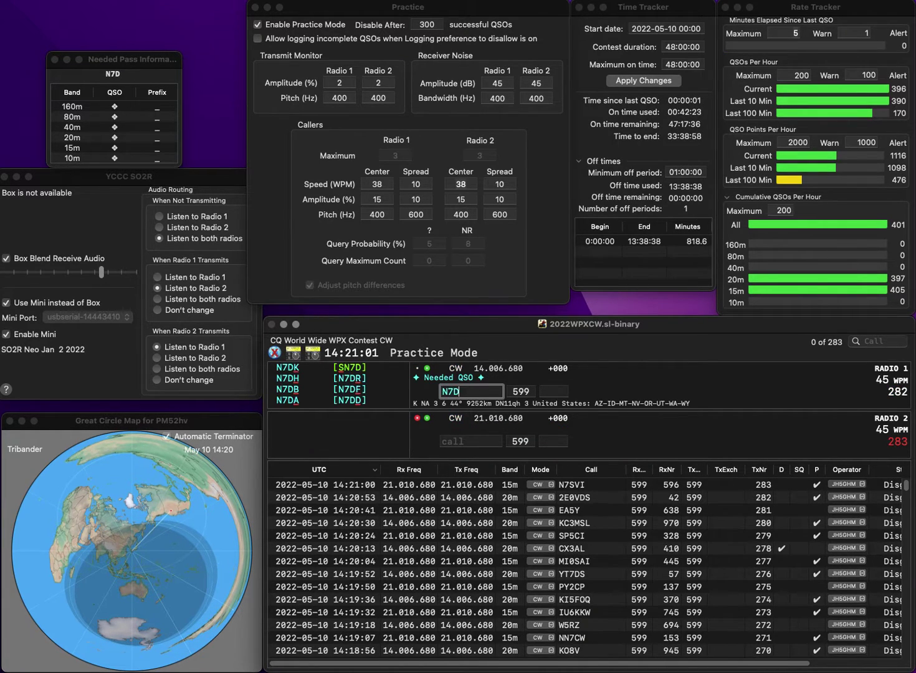
text(XT)
key(Return)
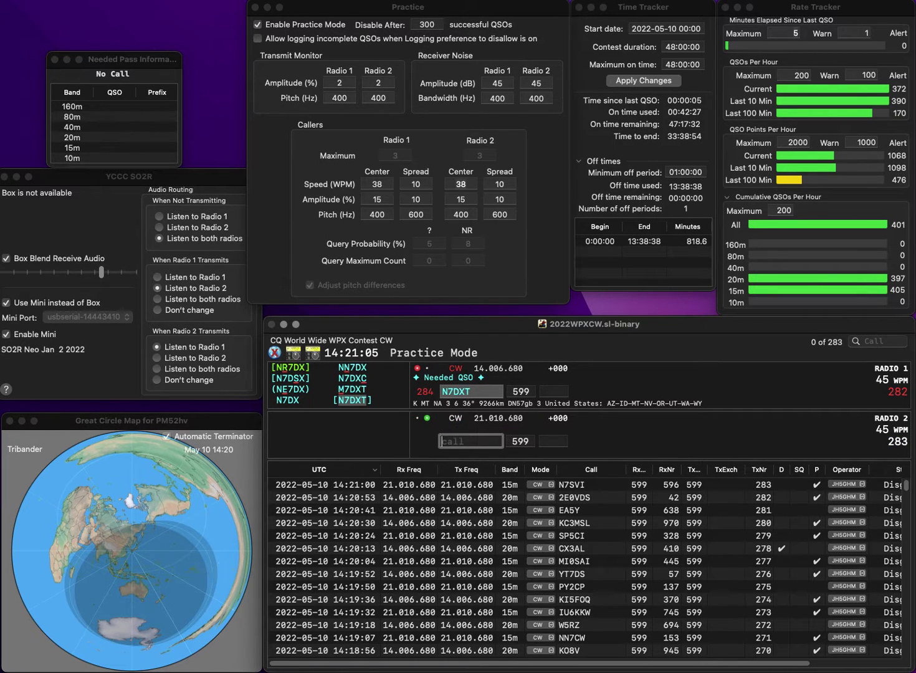
text(LU7AK)
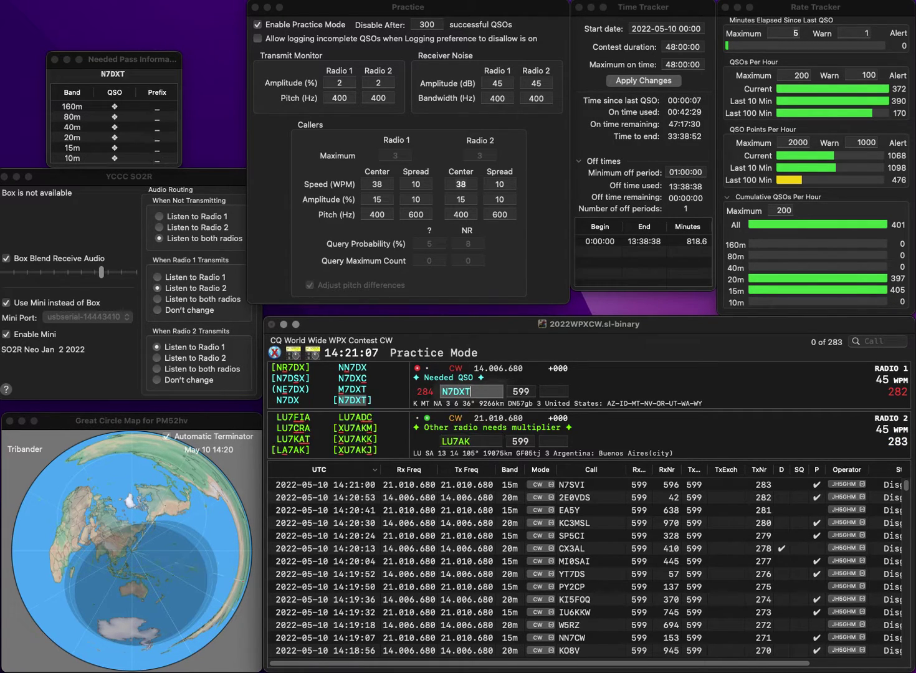
key(Return)
key(BackSpace)
text(C)
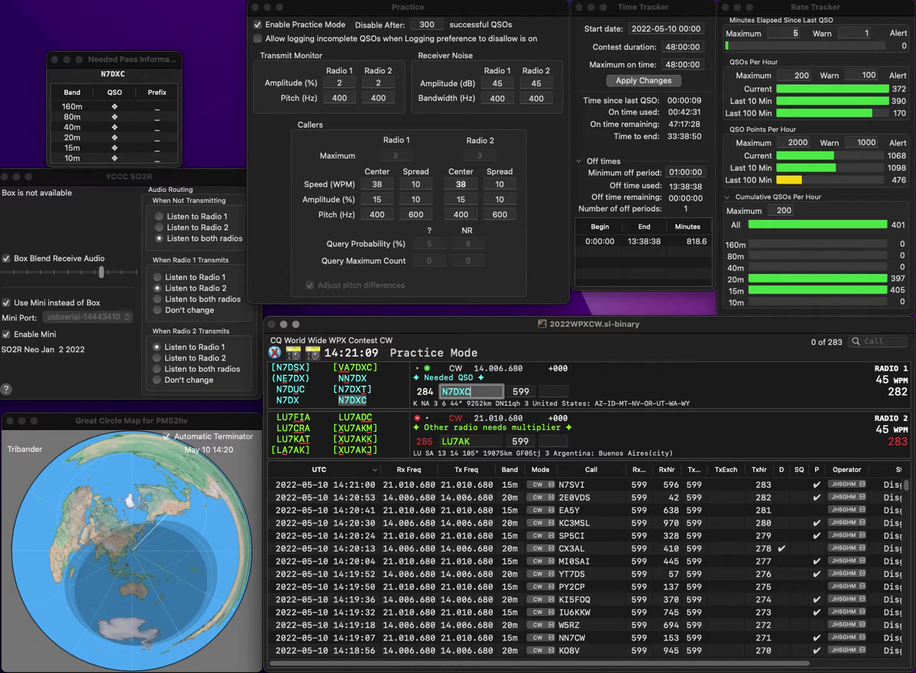
Resend the exchange to LU7AK and log N7DXC with exchange 787
key(Tab)
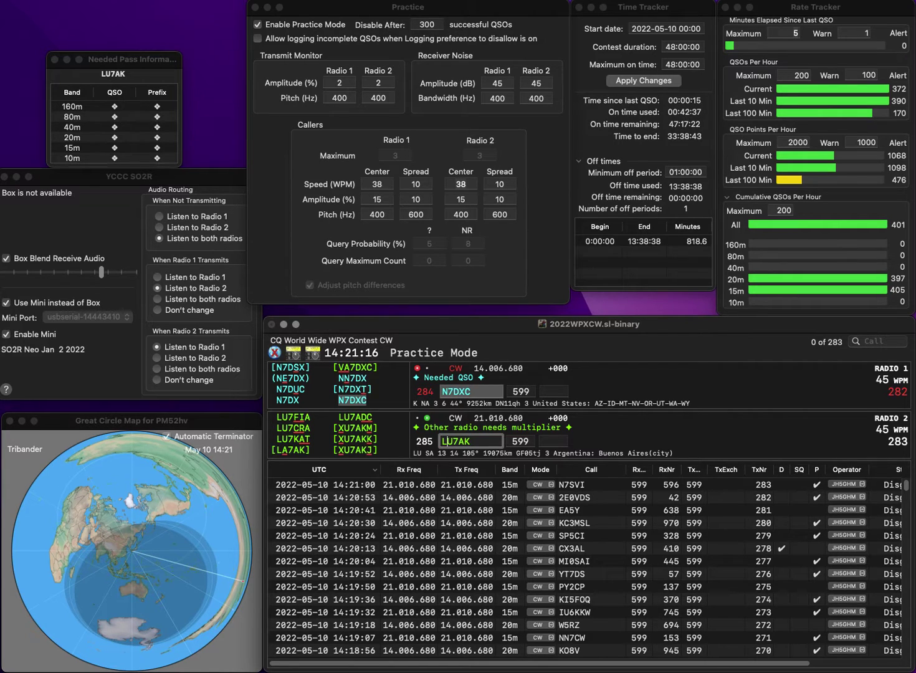
key(Return)
key(Tab)
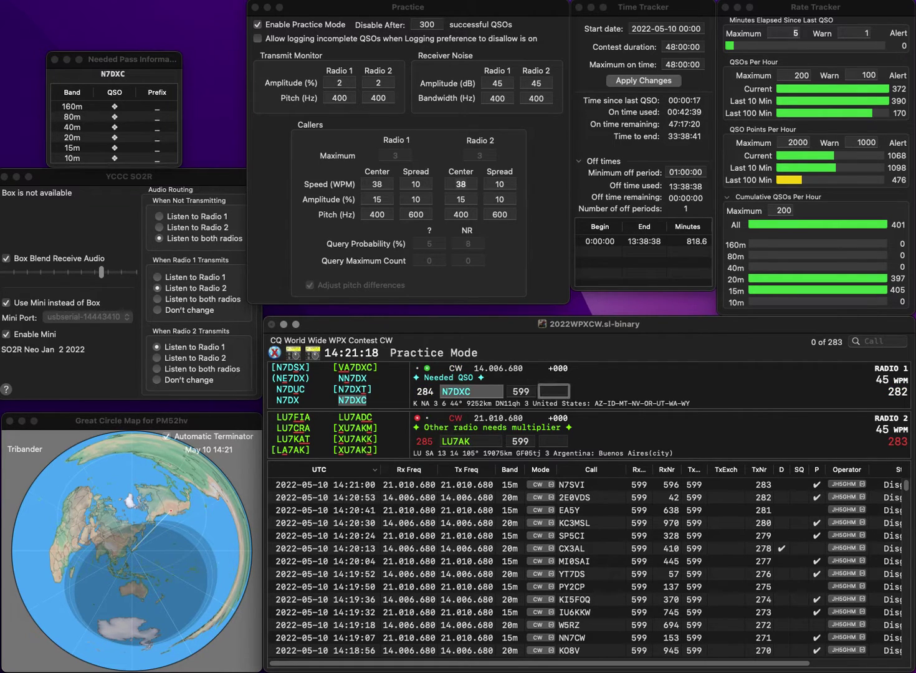
text(787)
key(Return)
key(Tab)
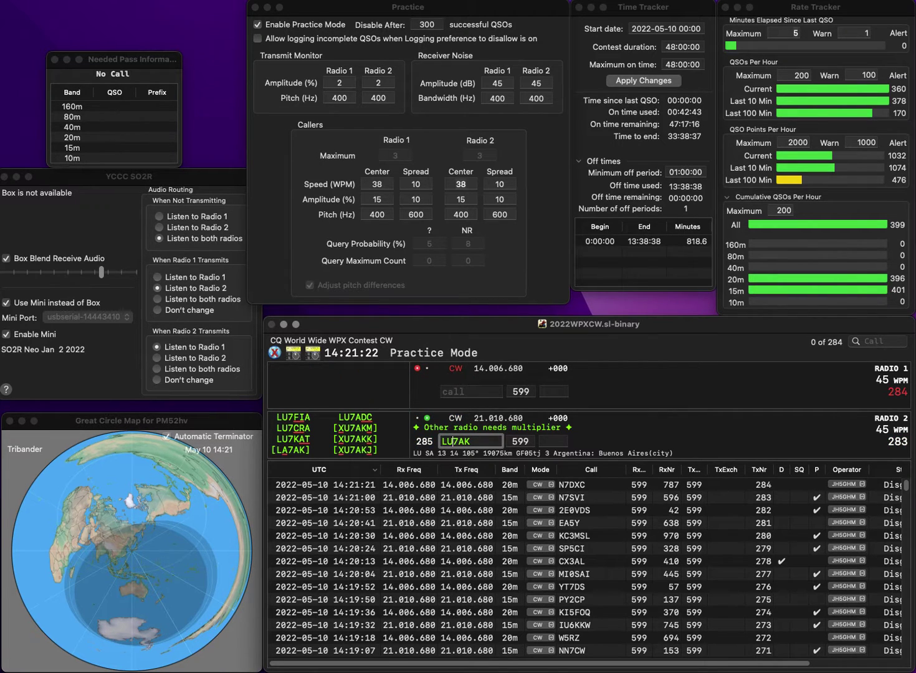
Correct and log LA7AK with exchange 822 and DL0SOP with exchange 405
key(BackSpace)
text(A)
key(Return)
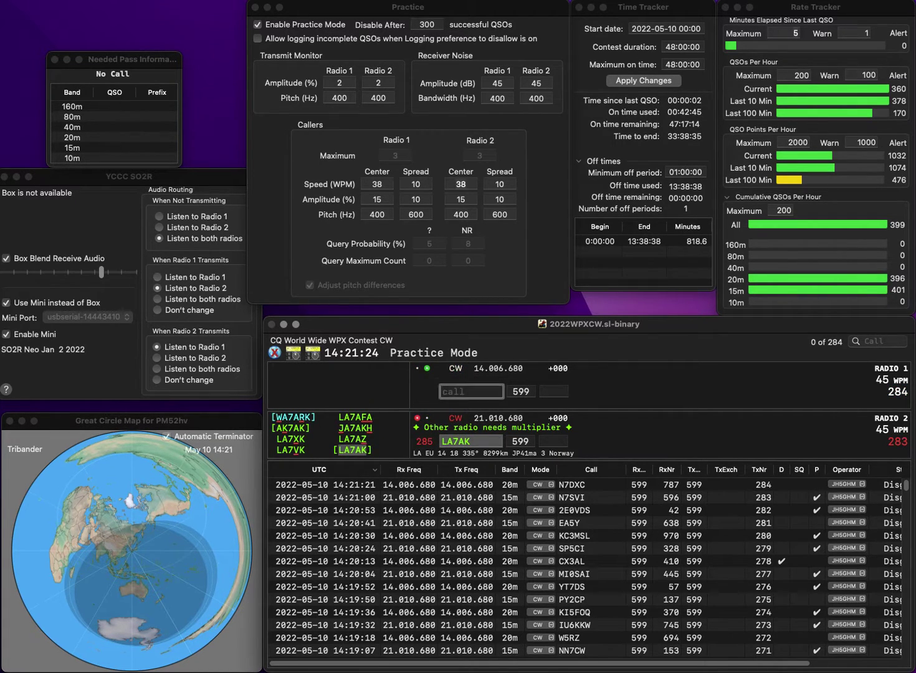
text(DL0SOWP)
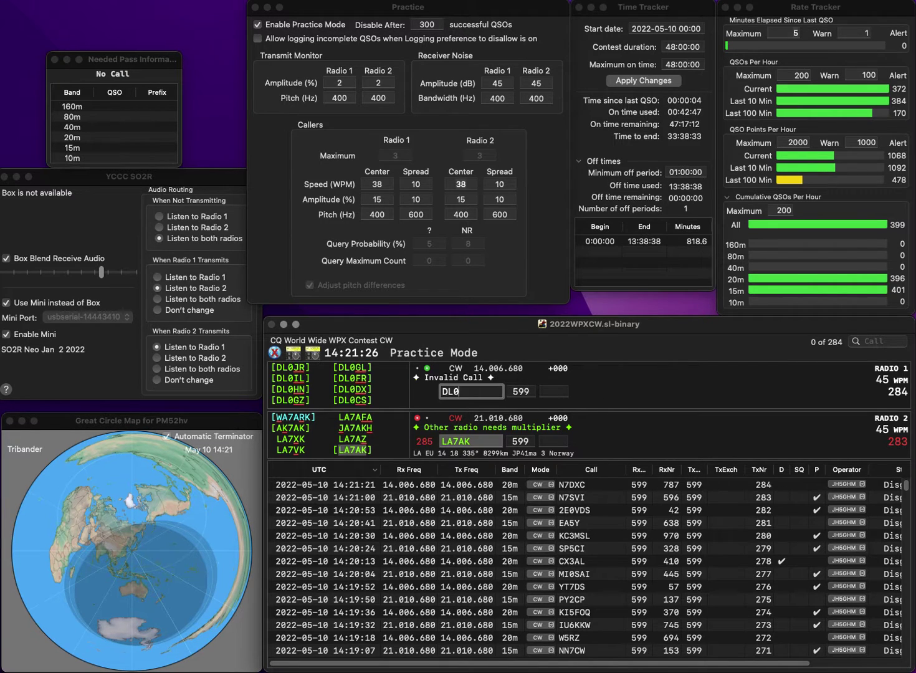
key(BackSpace)
key(BackSpace)
text(P)
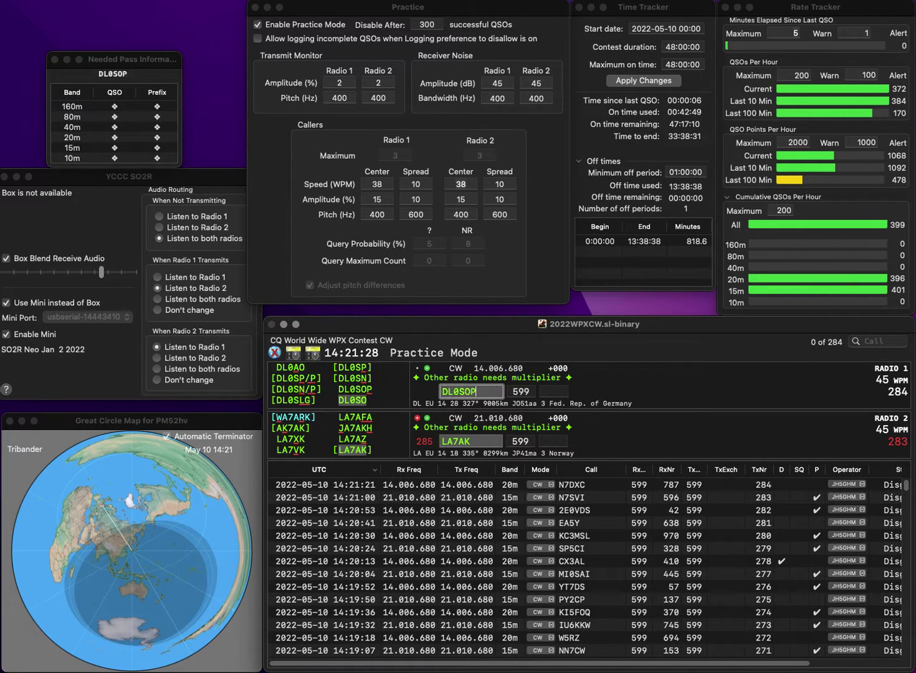
key(Return)
text(8)
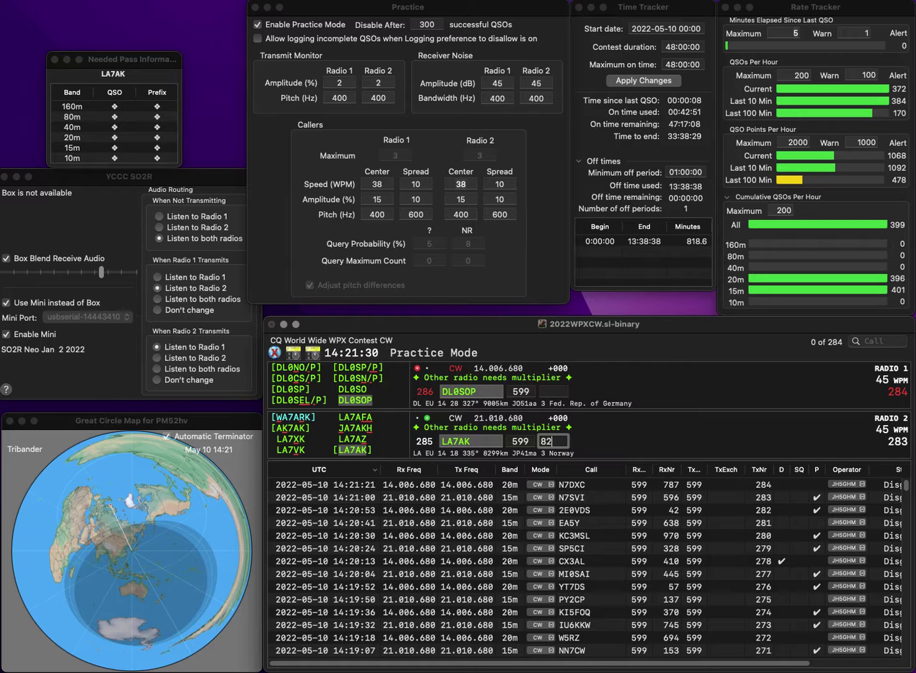
text(2)
key(Return)
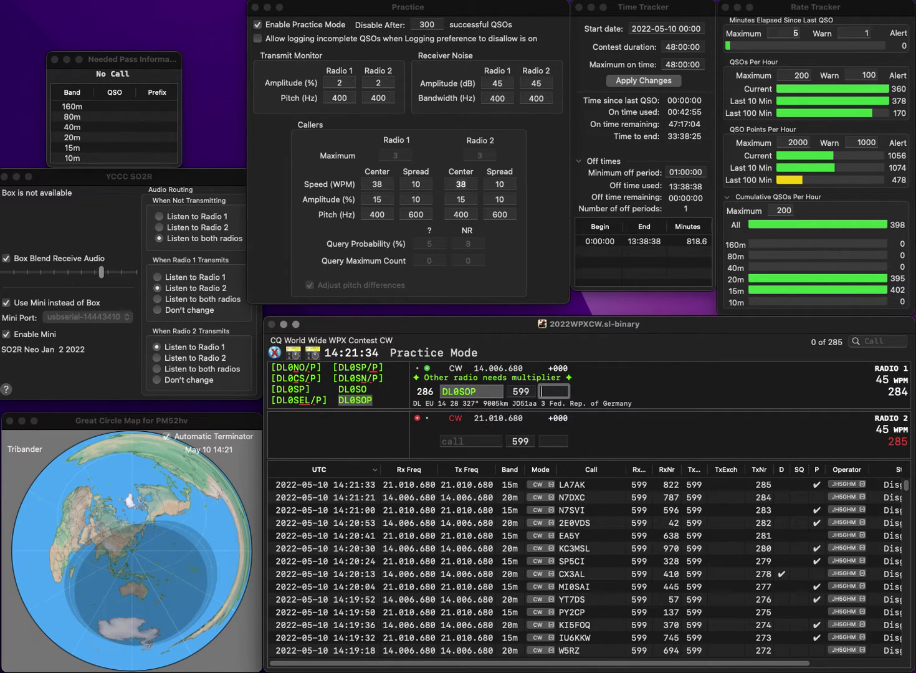
text(405)
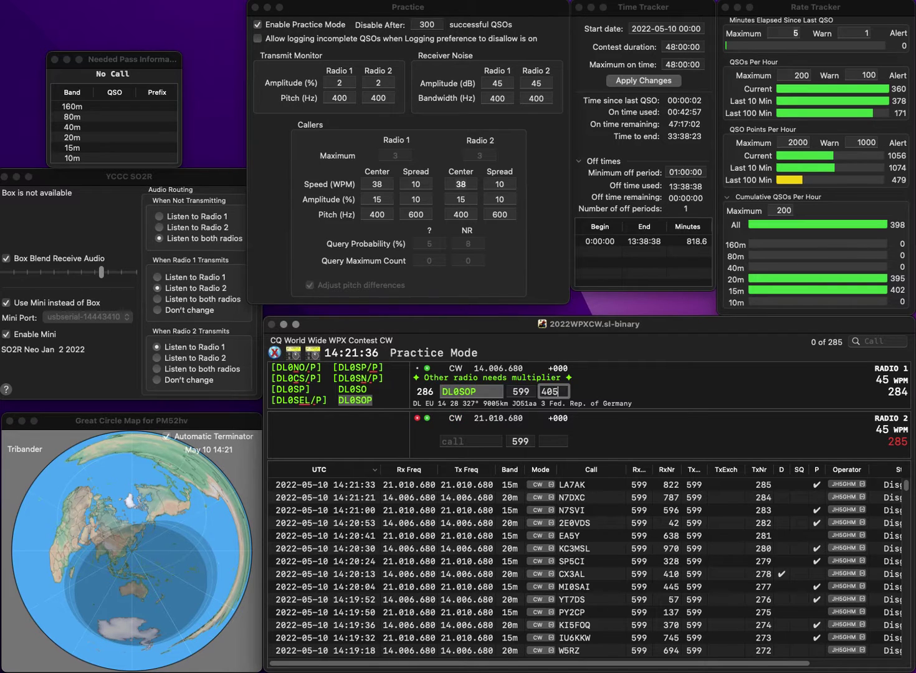
key(Return)
text(N4XL)
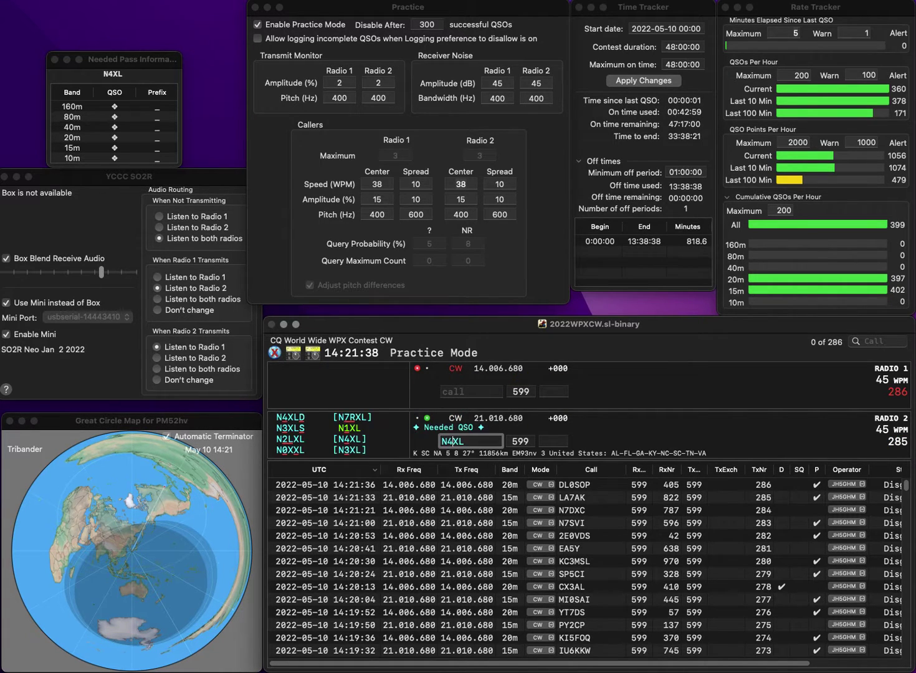
key(Return)
text(K)
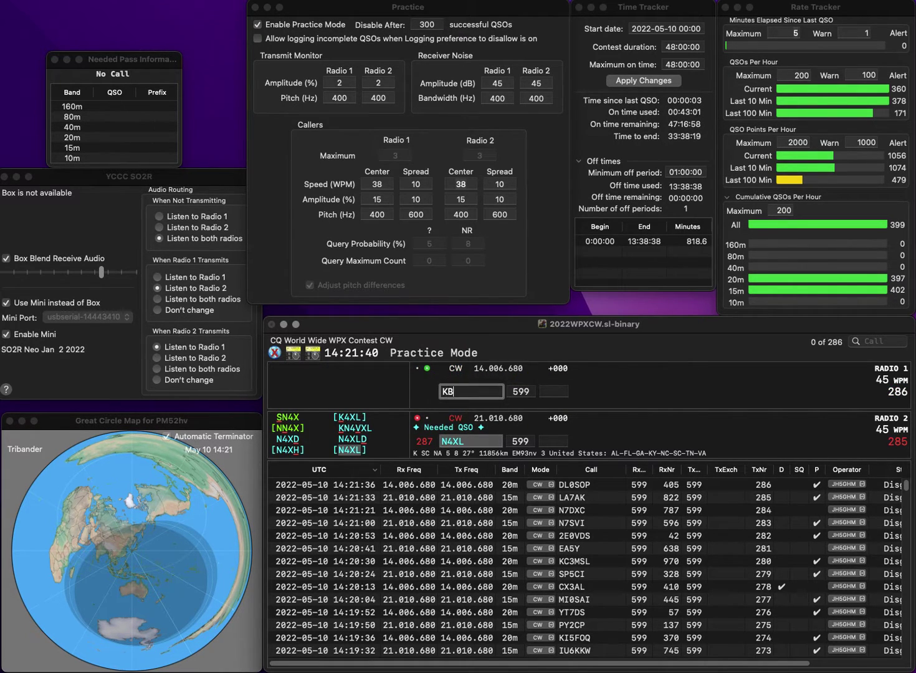
text(6RI)
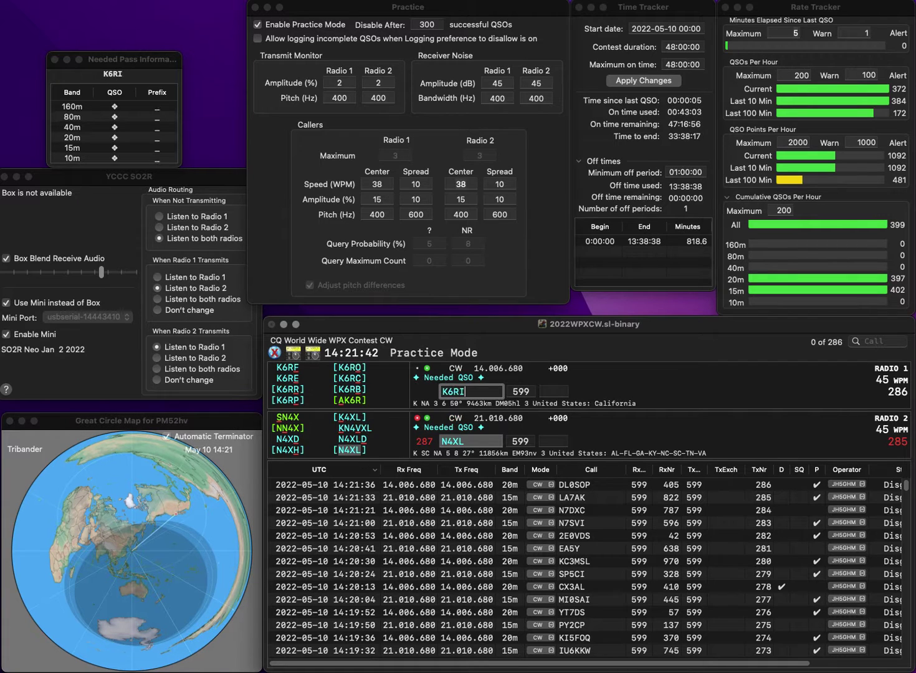
key(Return)
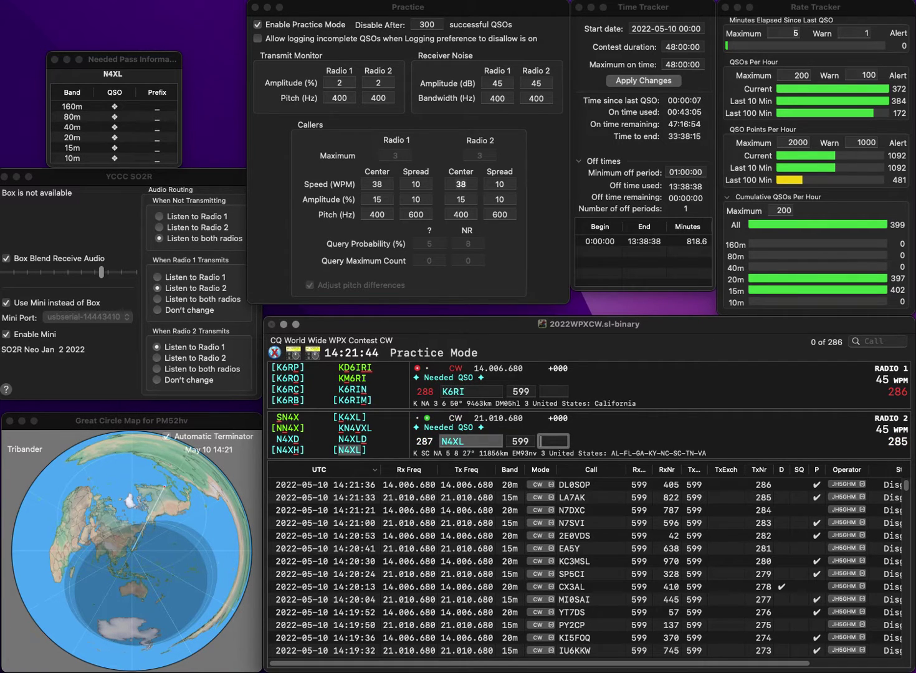
text(688)
key(Return)
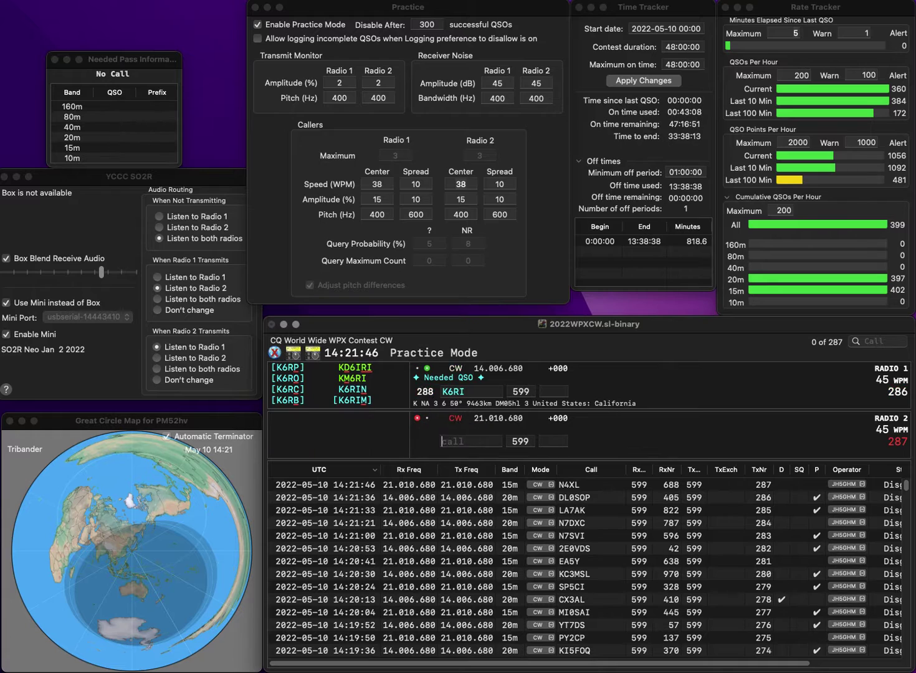
key(space)
key(BackSpace)
key(BackSpace)
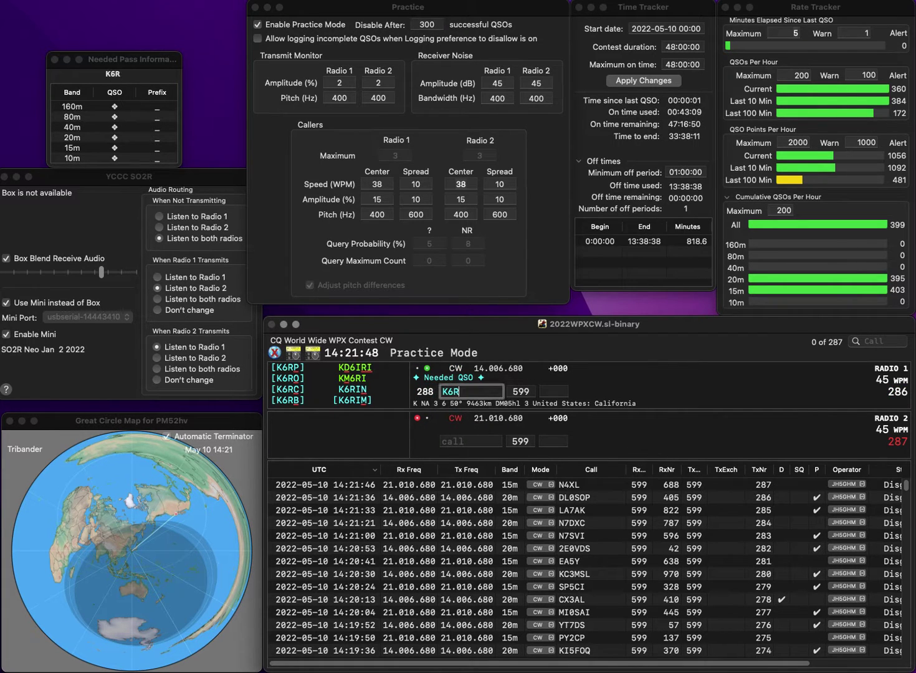
text(LI)
key(Return)
text(K8T)
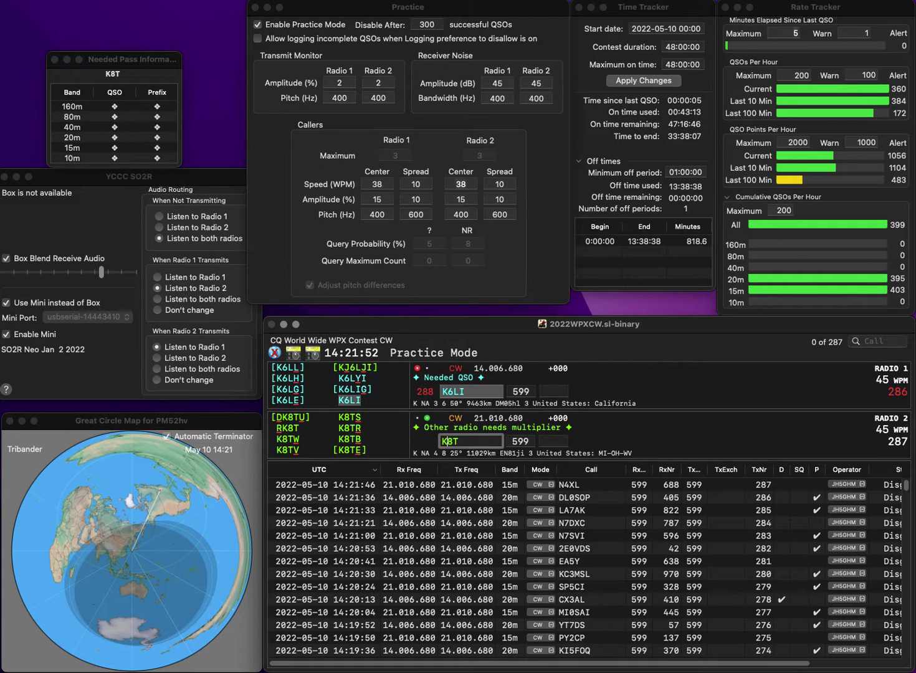
key(Return)
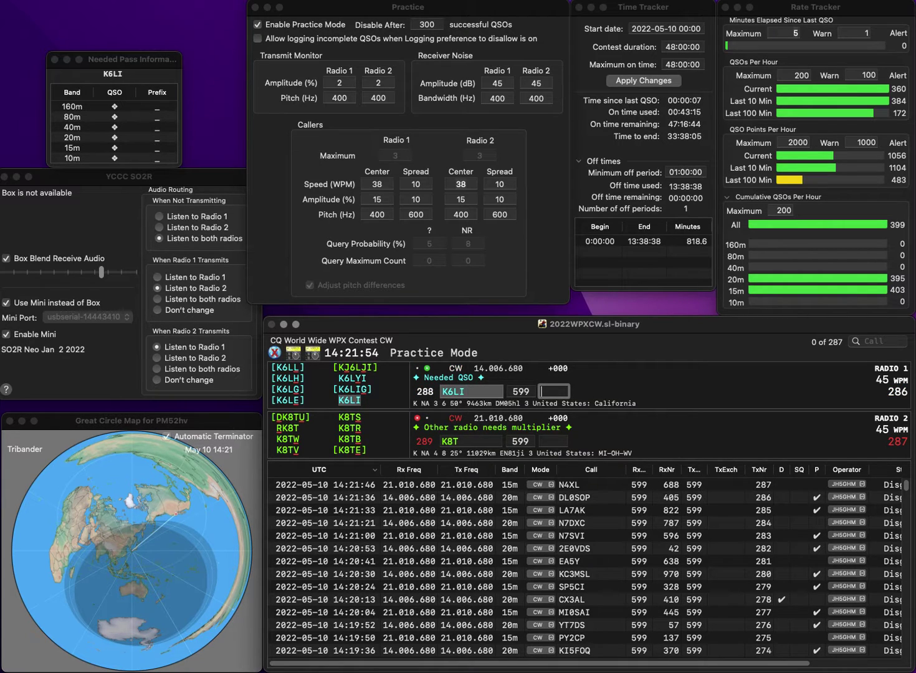
text(943)
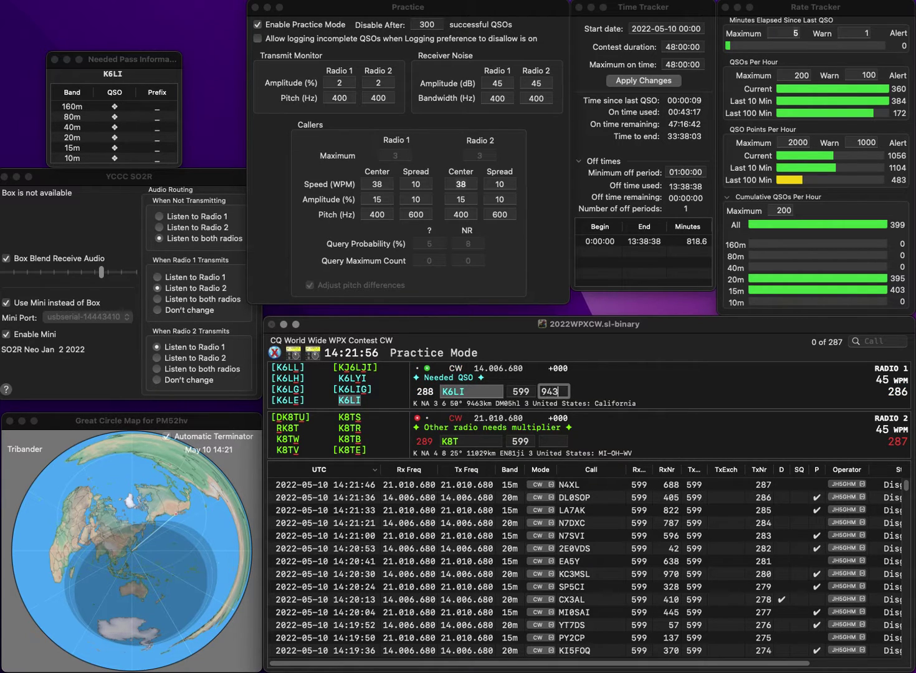
key(Return)
text(U)
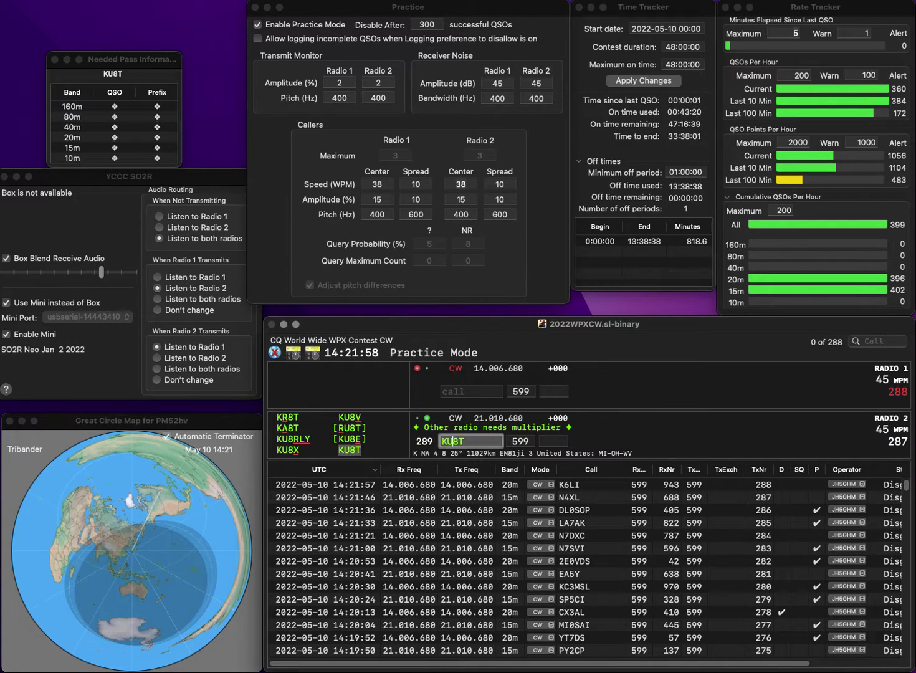
key(Return)
text(SV)
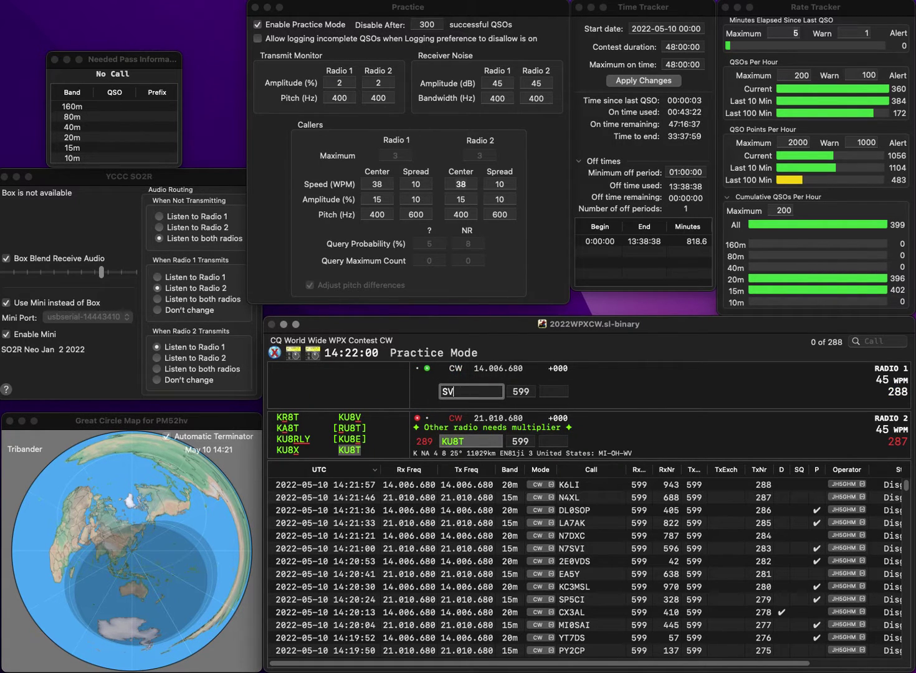
text(8PMM)
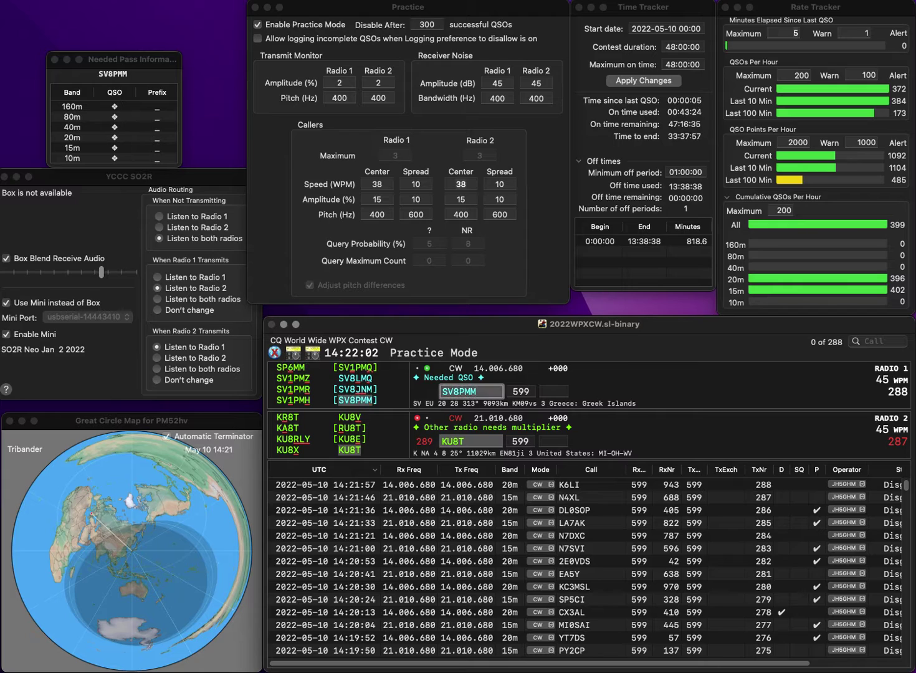
key(Return)
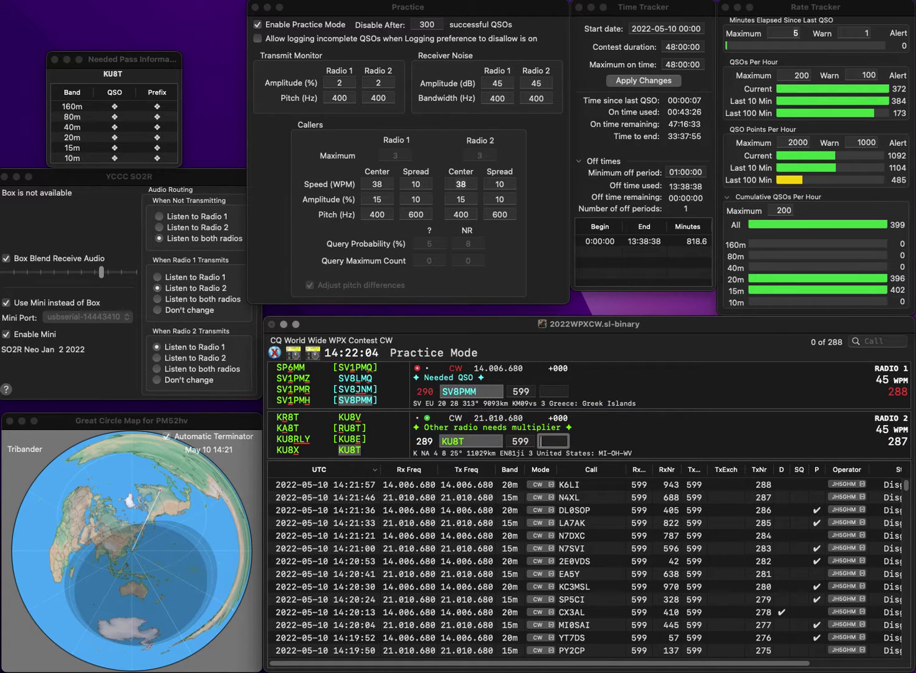
text(751)
key(Return)
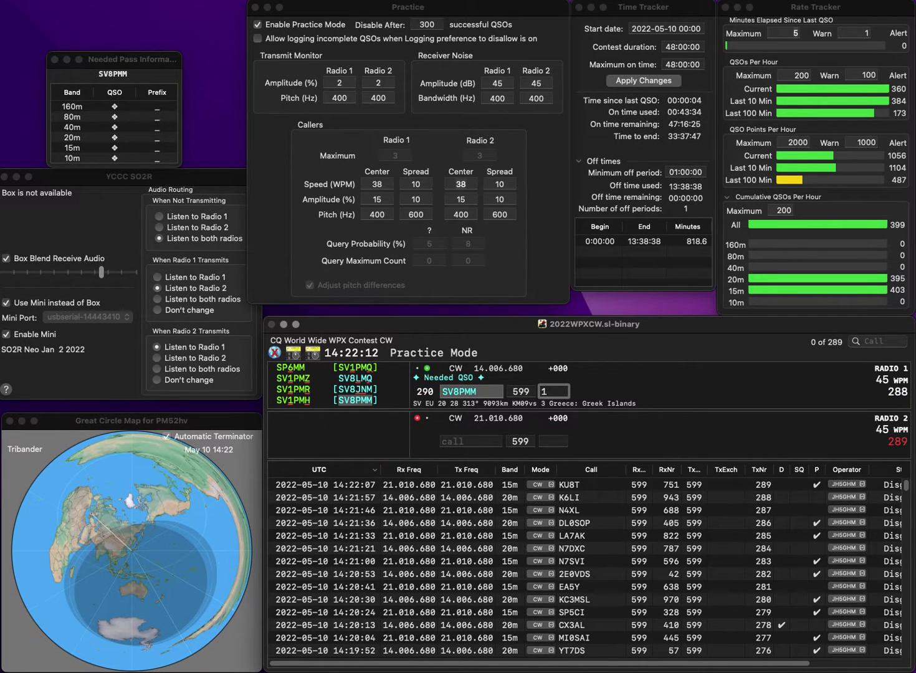
key(Return)
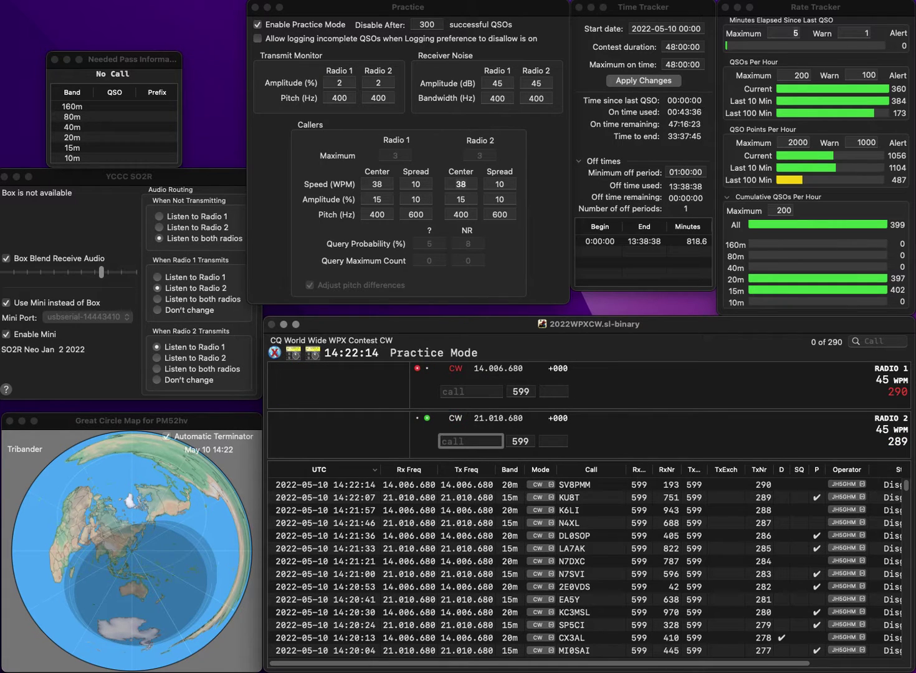
Work OK1DSA on radio 2 and VA2MKX on radio 1, logging VA2MKX with 974
text(OK1DSA)
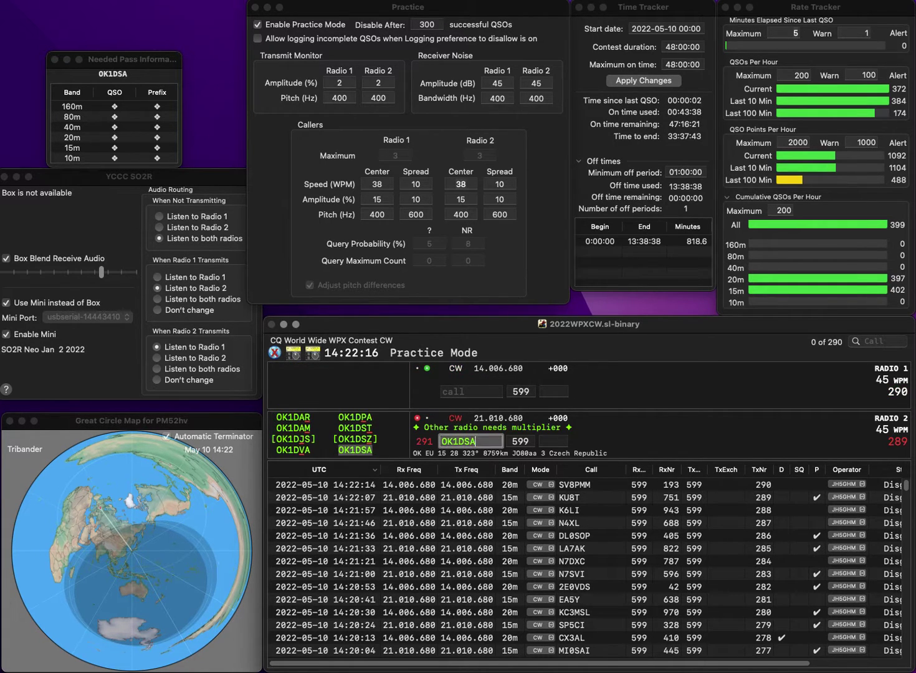
key(Return)
text(VA2M)
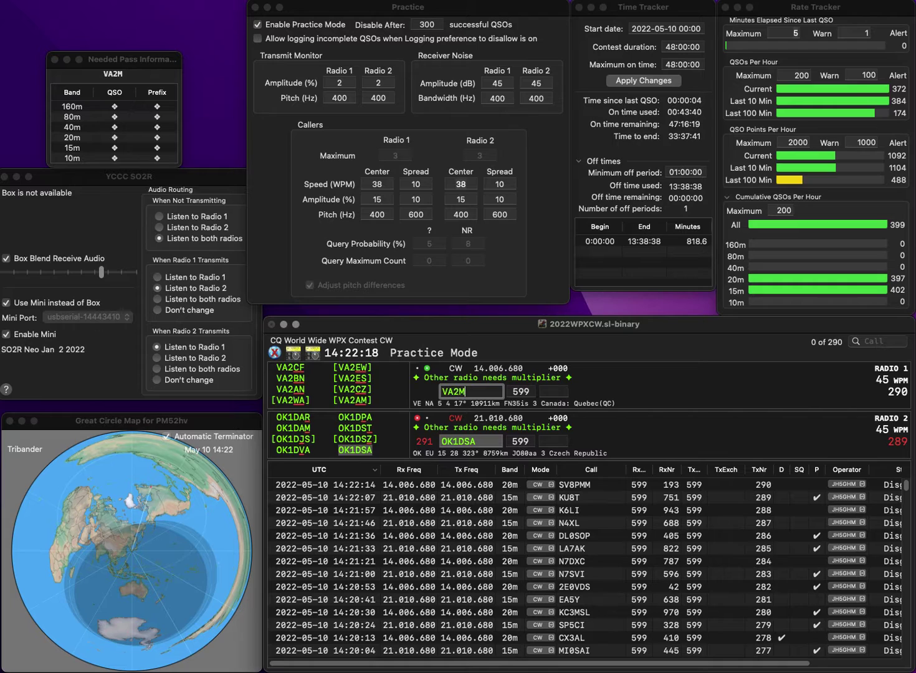
text(KX)
key(Return)
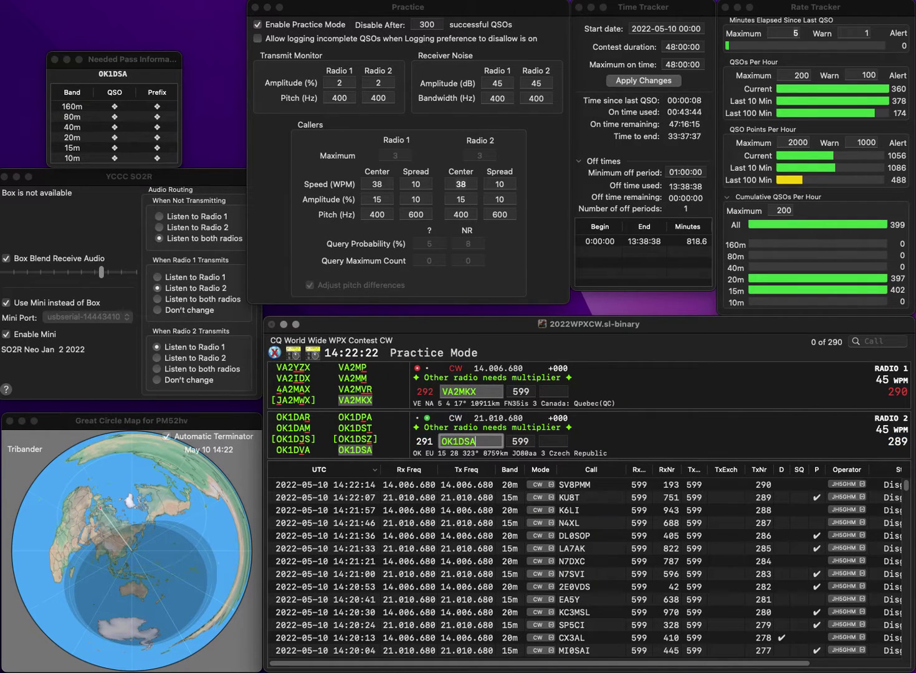
key(space)
text(99)
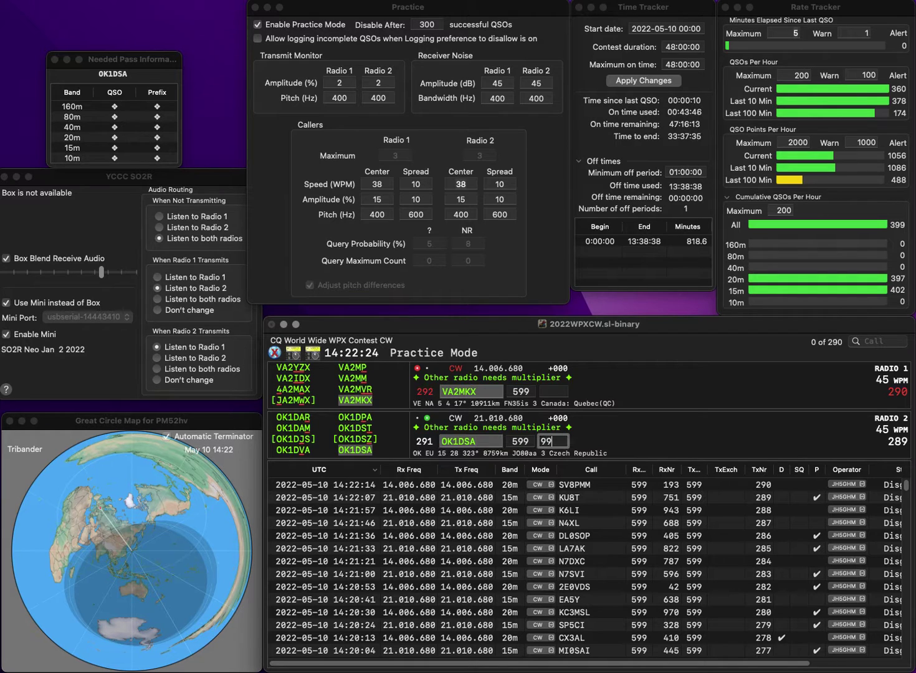
text(00)
key(Return)
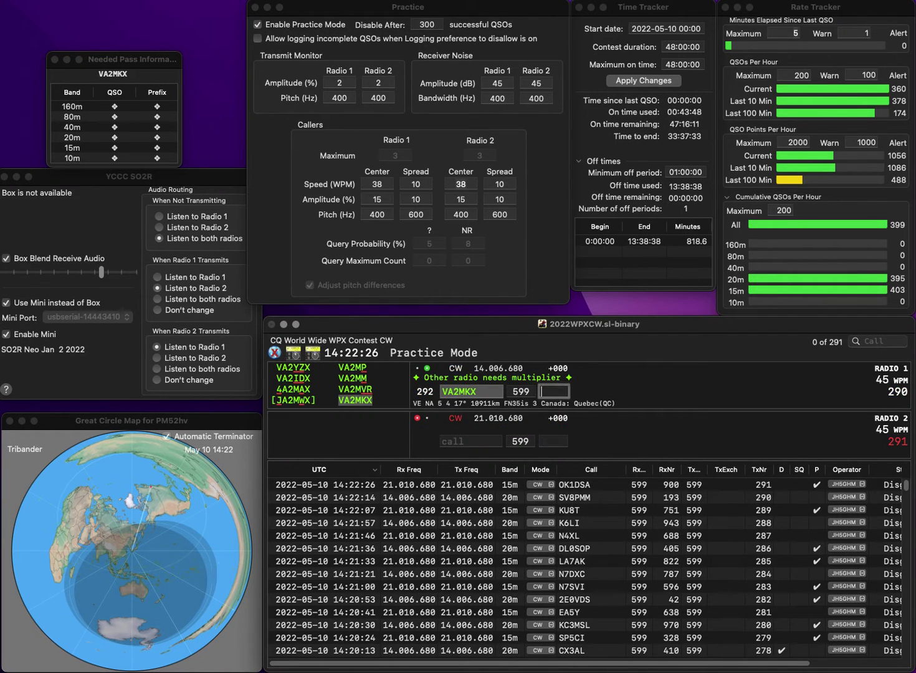
text(9)
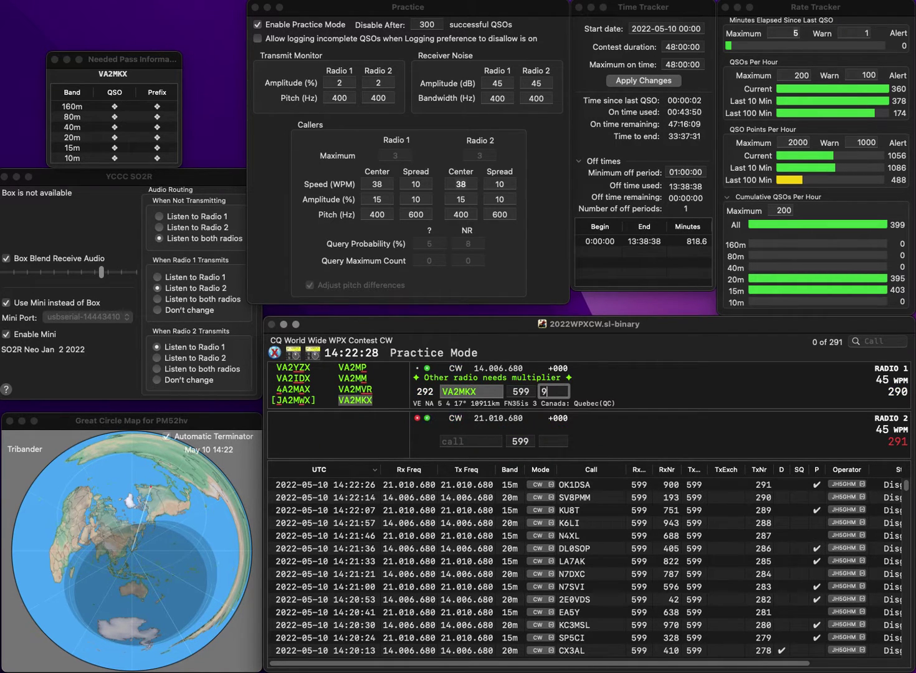
text(74)
key(Return)
text(J7S)
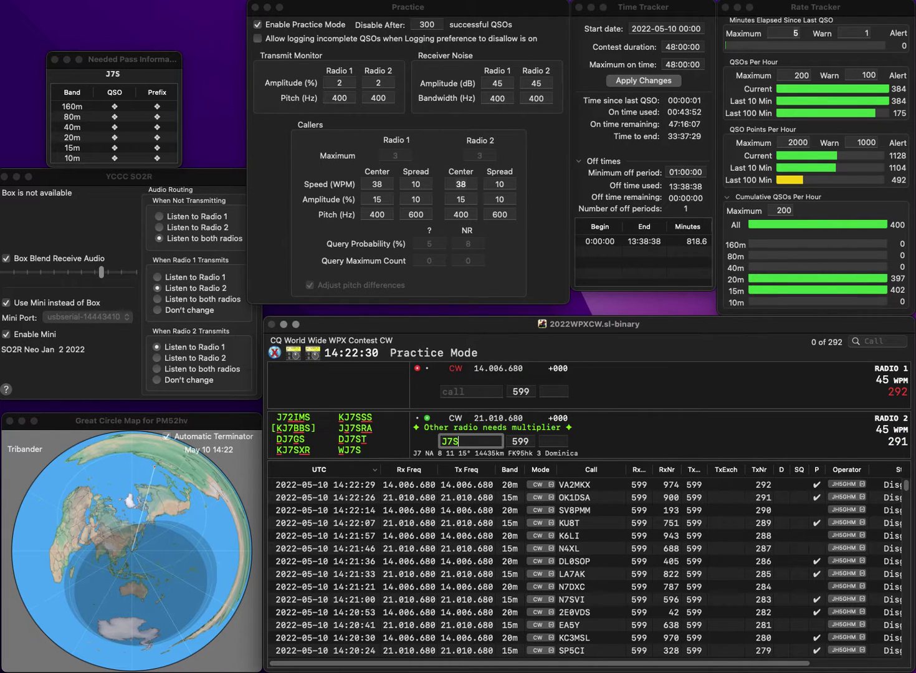
key(BackSpace)
text(IRA)
key(Return)
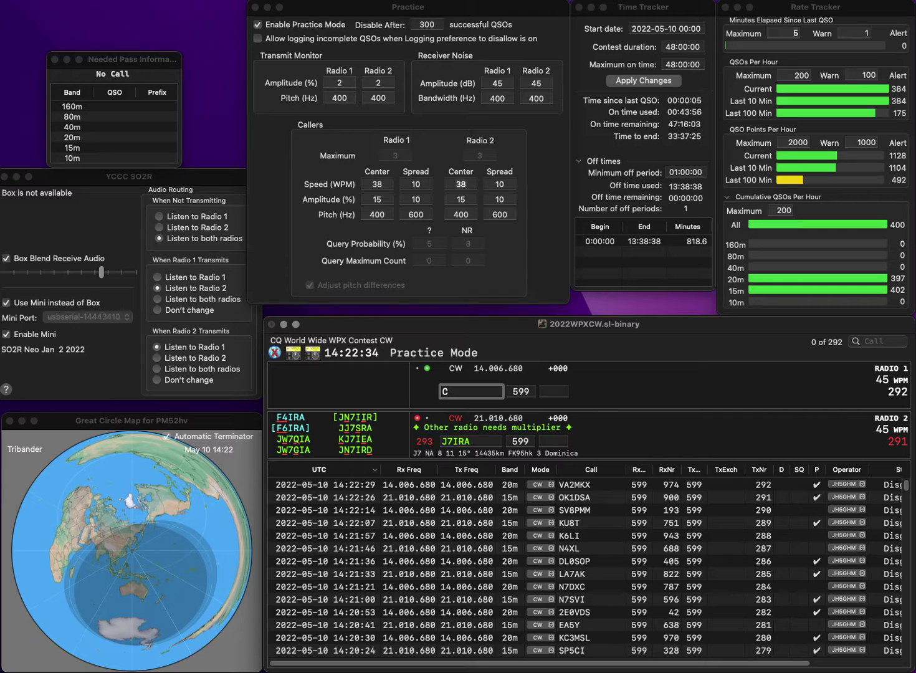
text(CA2K)
key(Return)
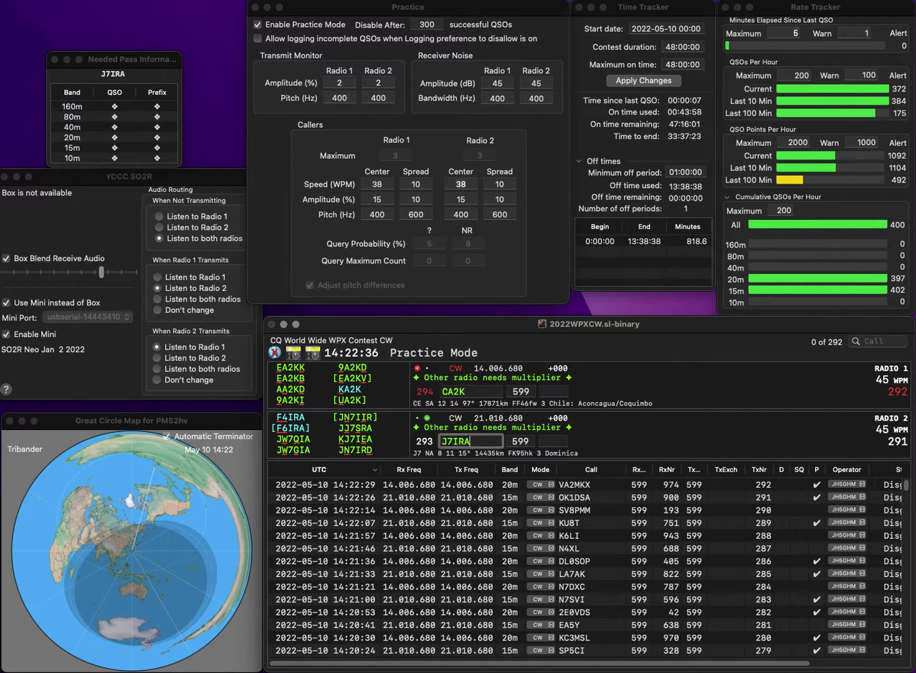
text(JJ7)
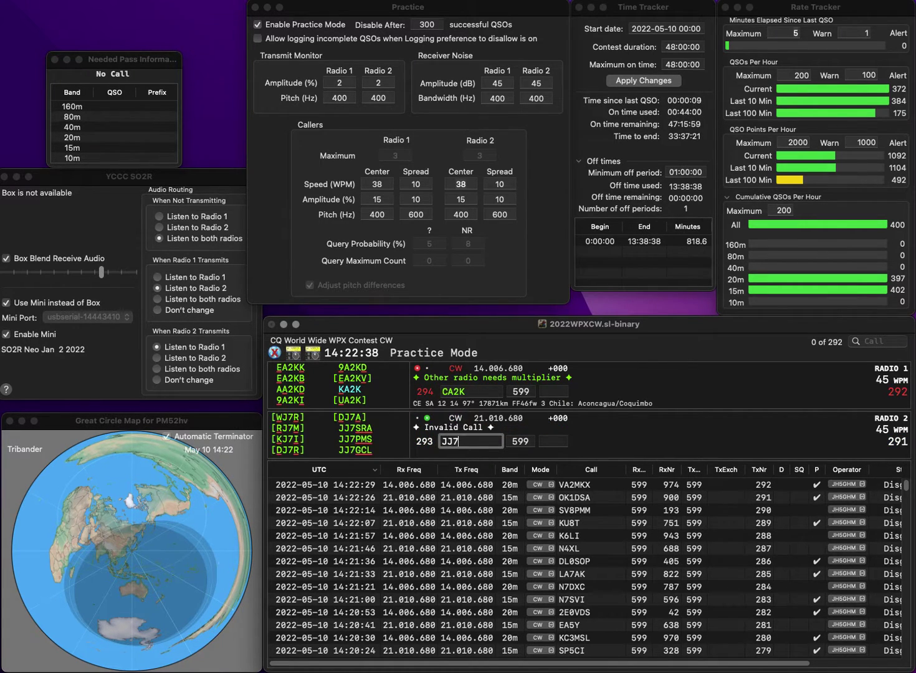
text(SRA)
key(Return)
key(BackSpace)
key(BackSpace)
key(BackSpace)
key(BackSpace)
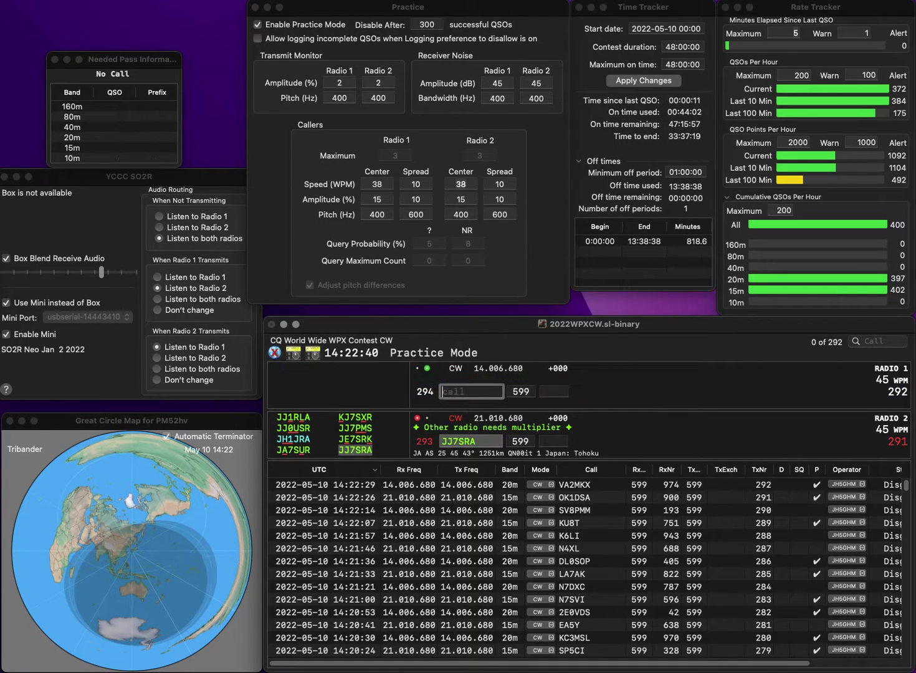
text(KA2K)
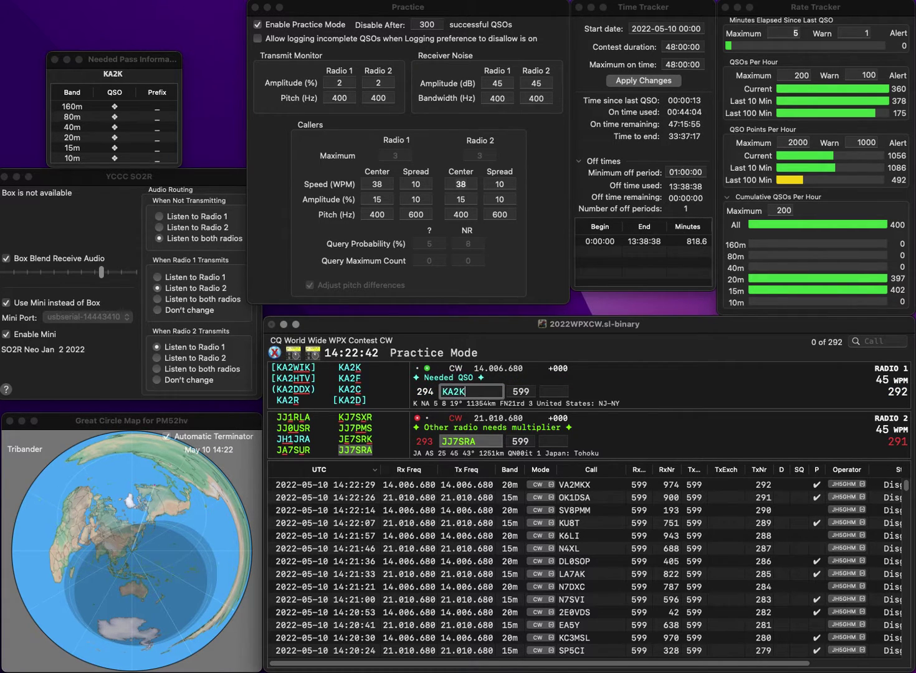
key(Return)
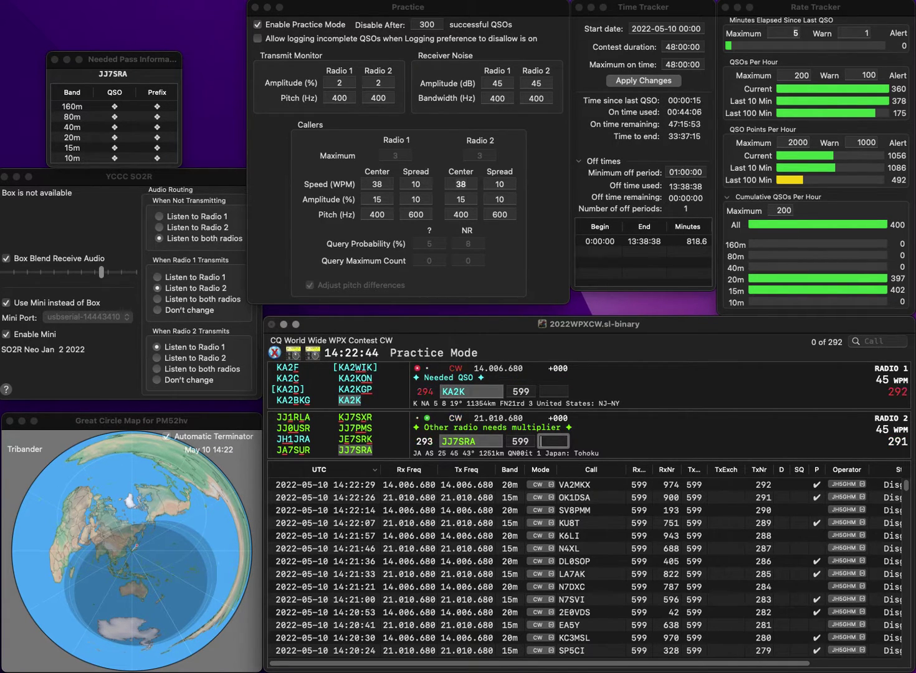
Log JJ7SRA with exchange 49 and KA2K with 156, then clear the mistyped KL1JHW call
text(49)
key(Return)
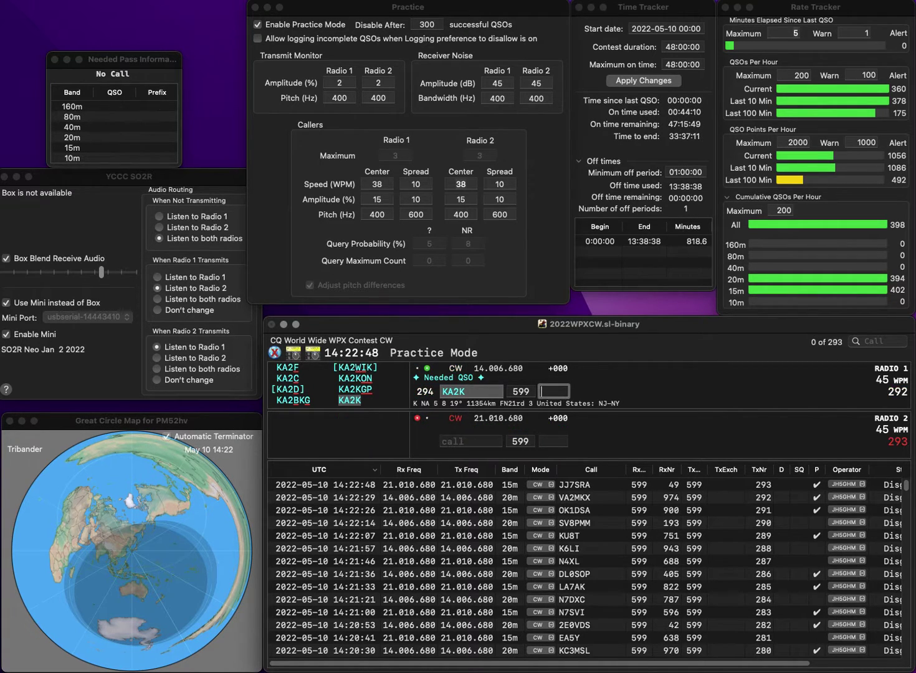
text(156)
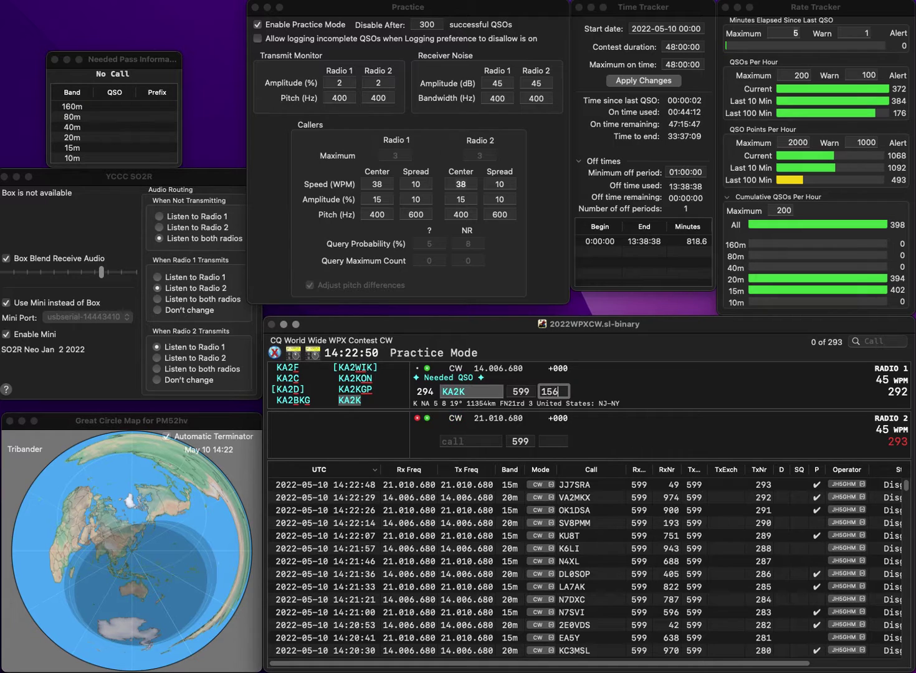
key(Return)
text(KL)
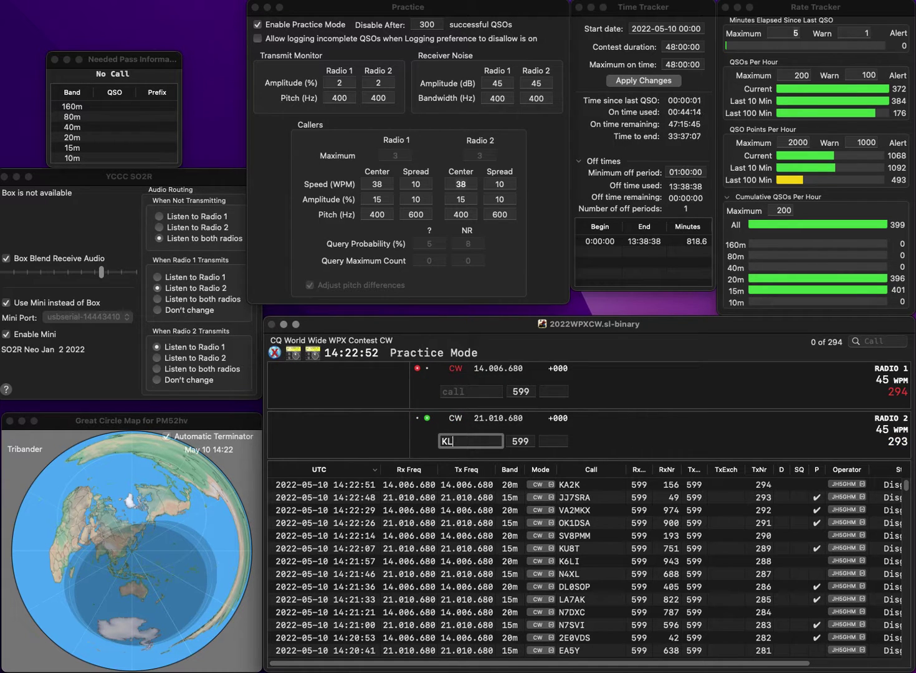
text(1JHW)
key(ctrl+a)
key(Delete)
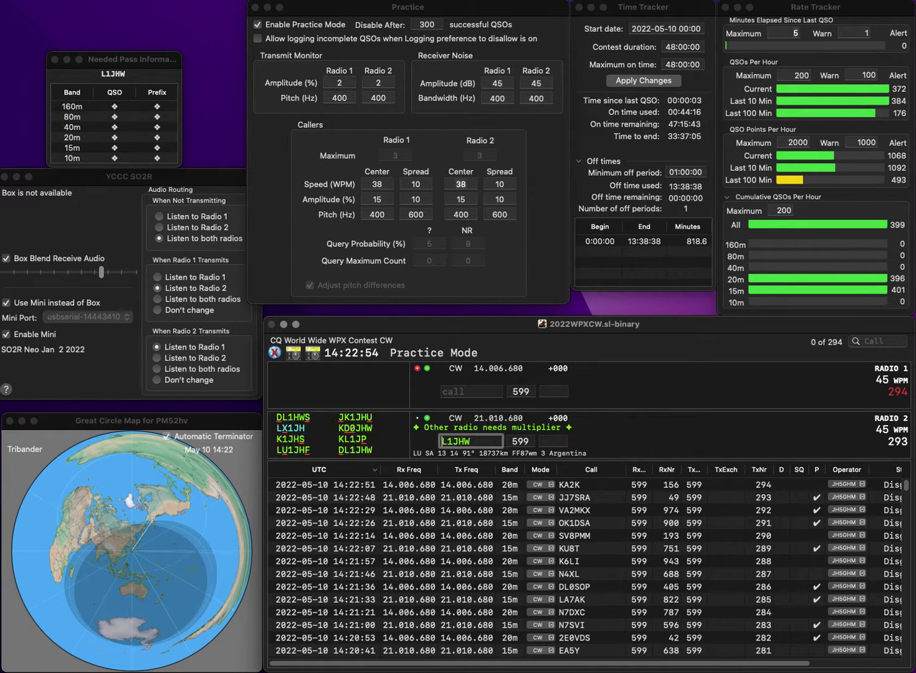
text(D)
key(Return)
text(9)
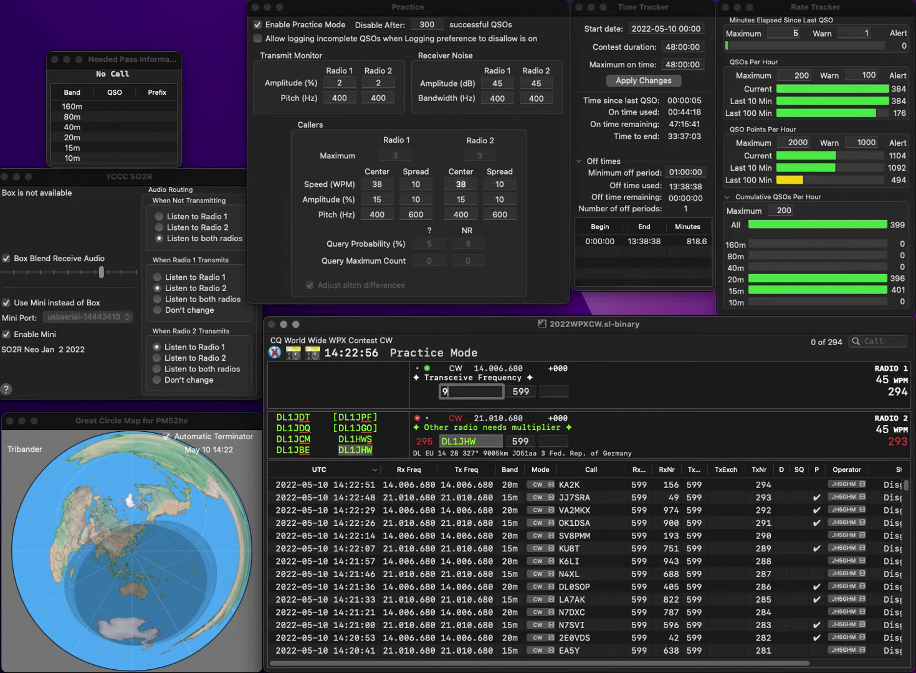
text(A)
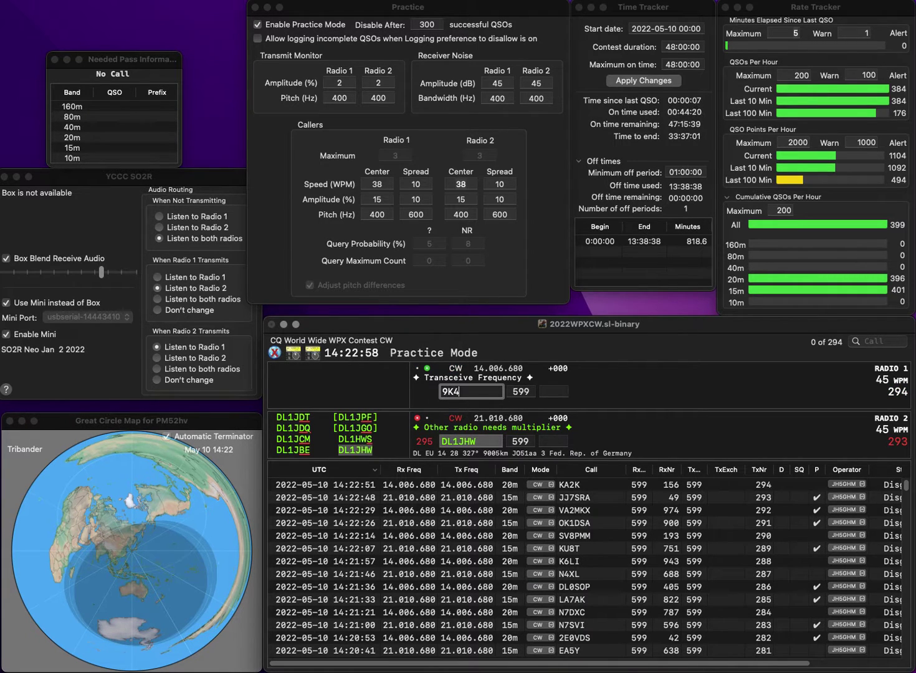
text(K4D)
key(Return)
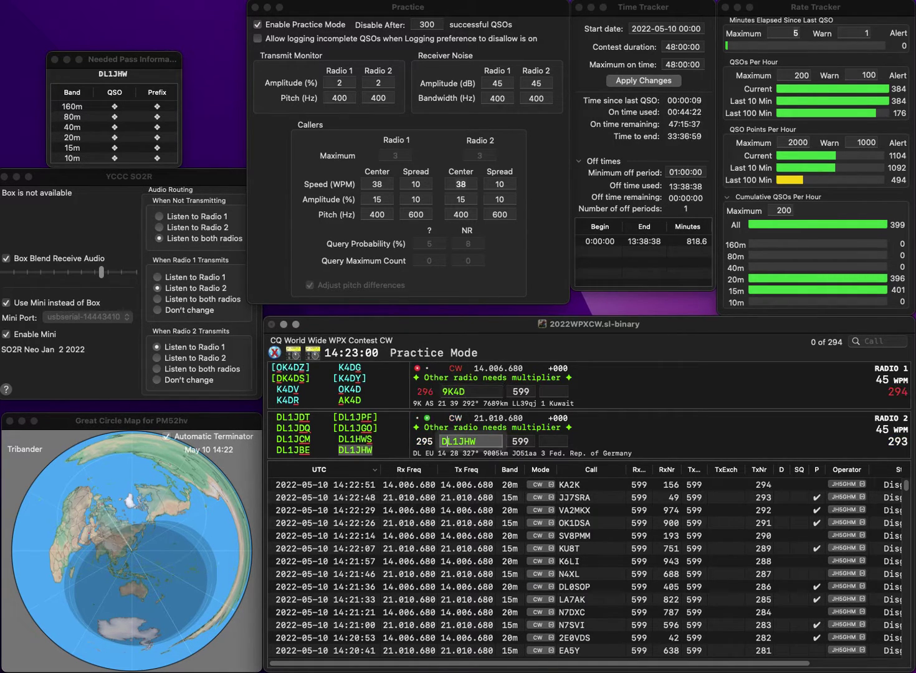
text(97)
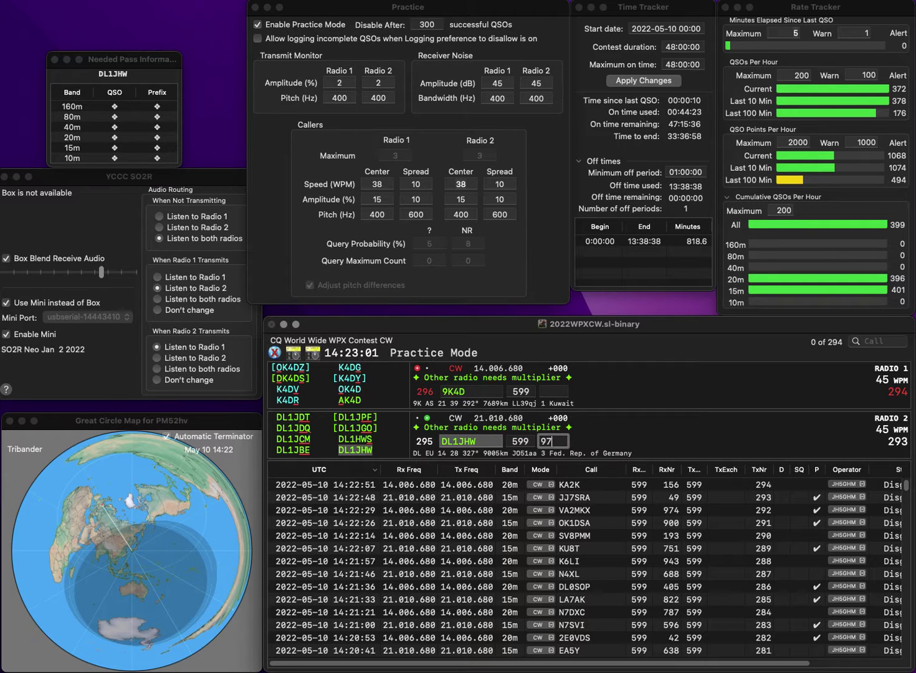
text(4)
key(Return)
key(BackSpace)
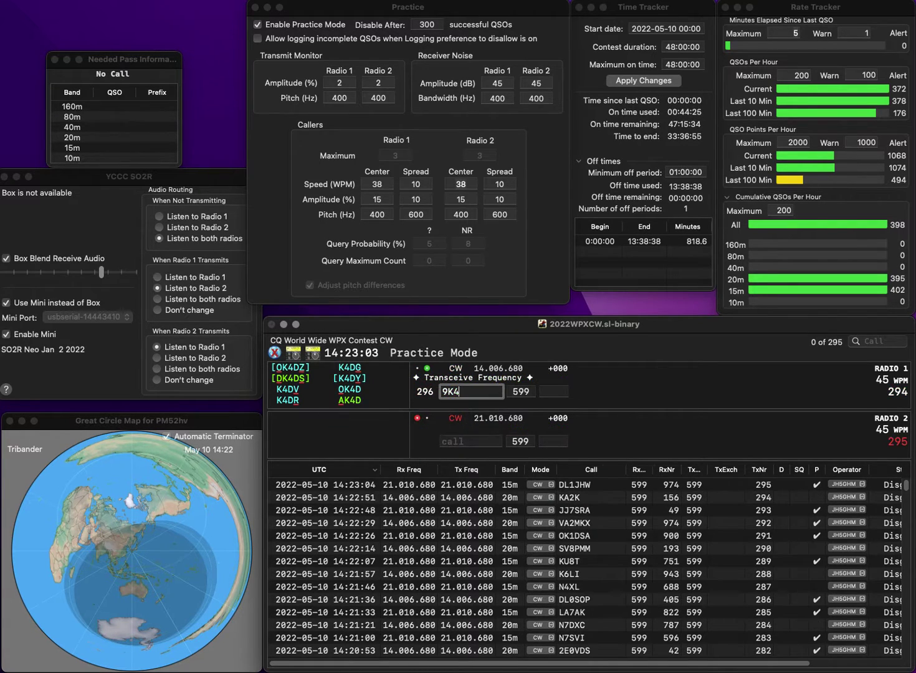
key(BackSpace)
key(BackSpace)
text(Y4)
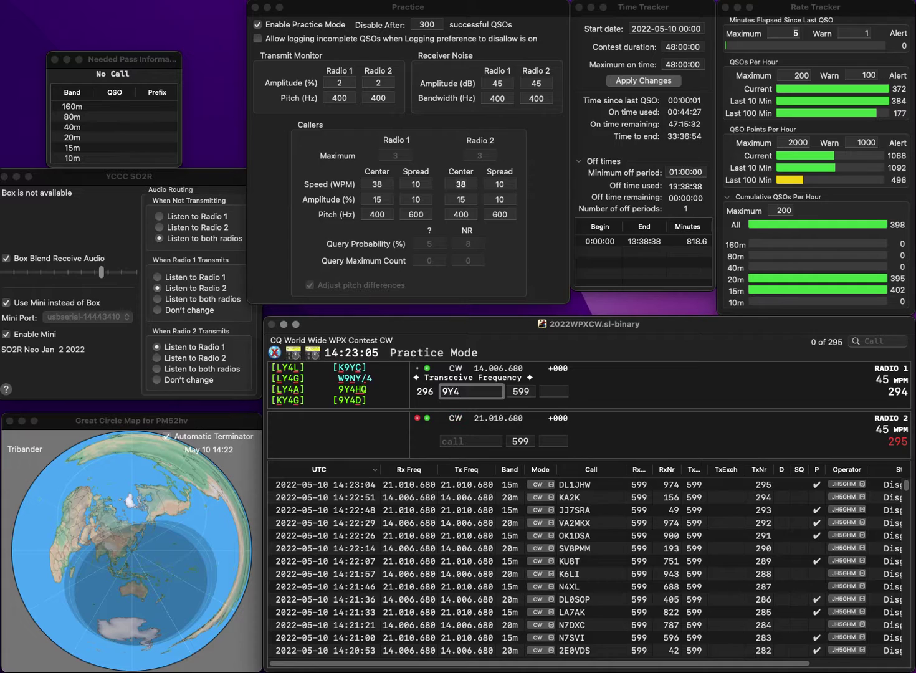
text(D)
key(Return)
text(WA3RZA)
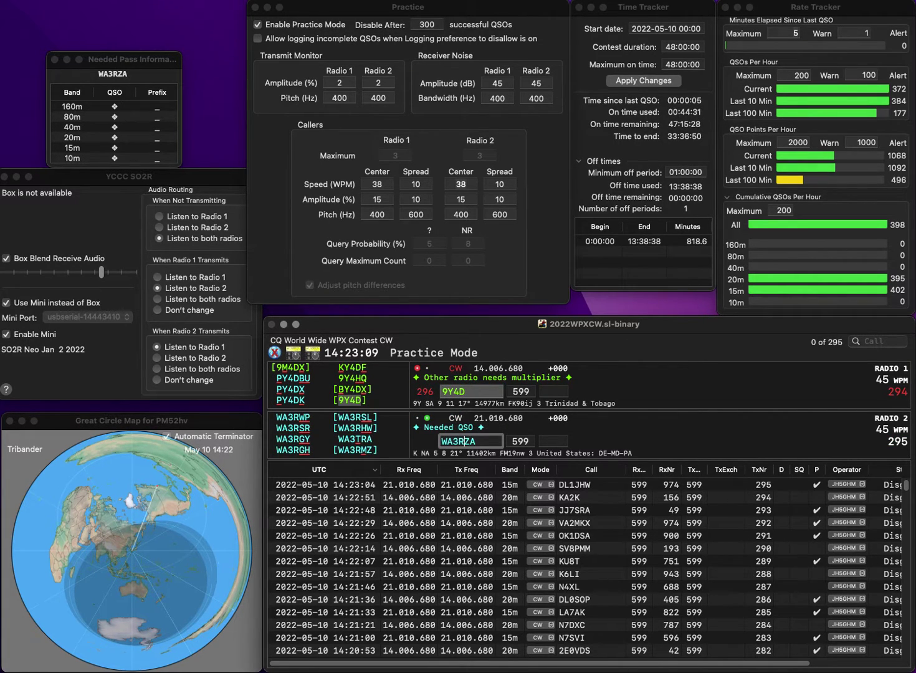
key(BackSpace)
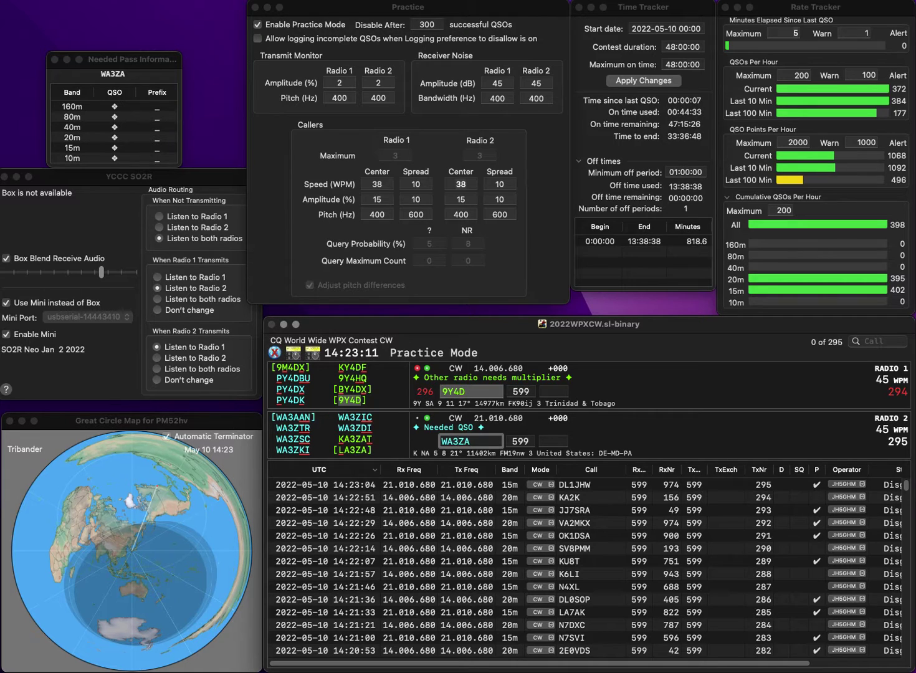
key(Return)
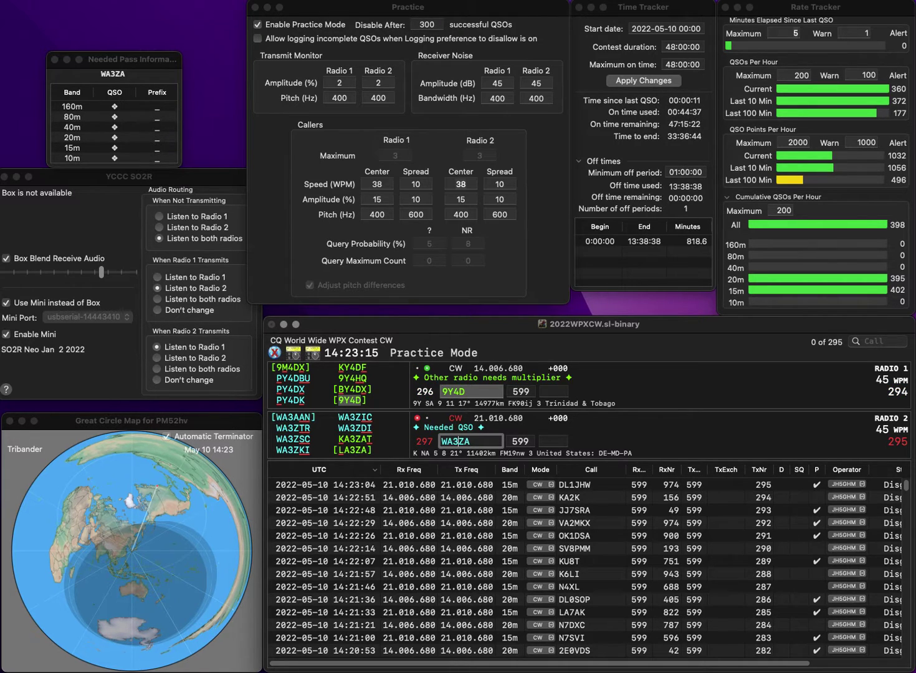
key(Up)
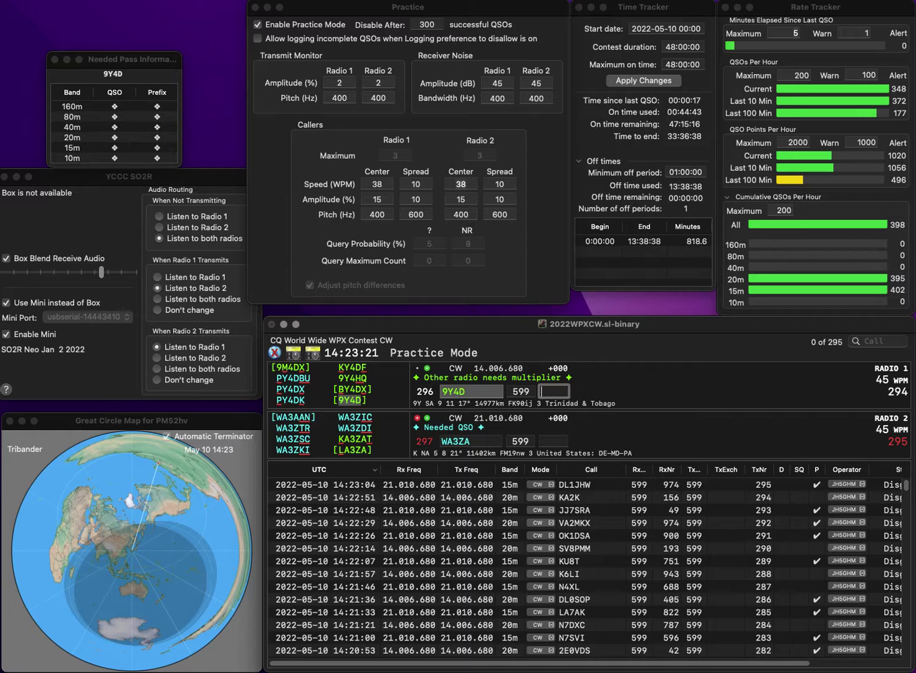
key(Return)
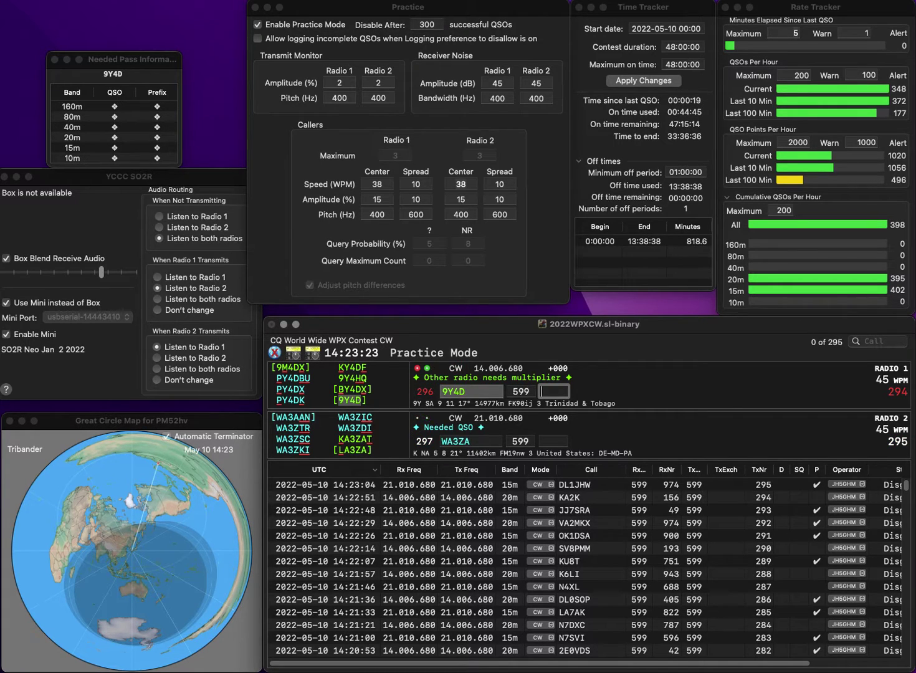
text(234)
key(Return)
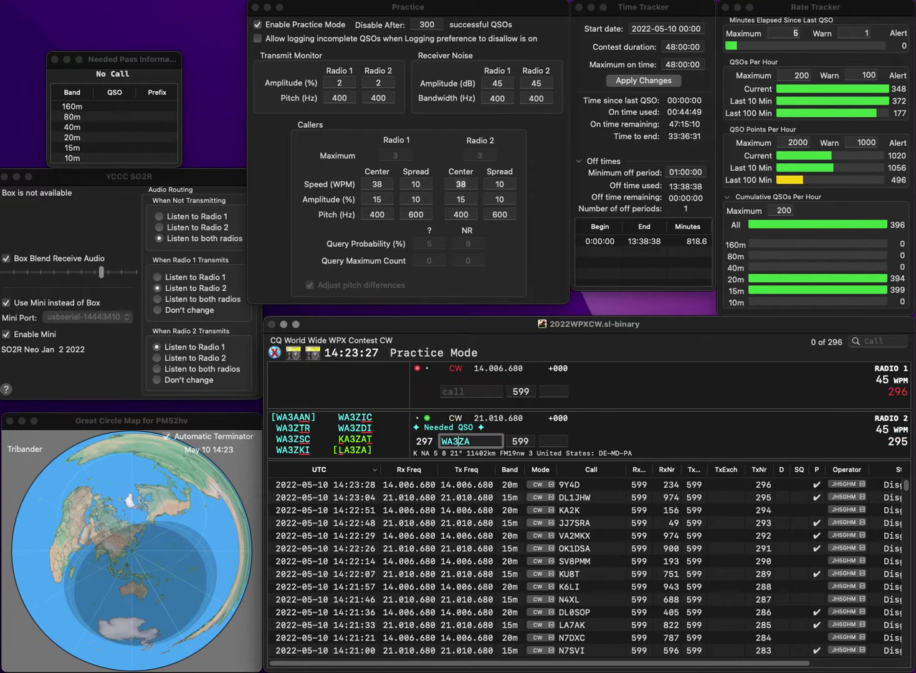
key(BackSpace)
text(4R)
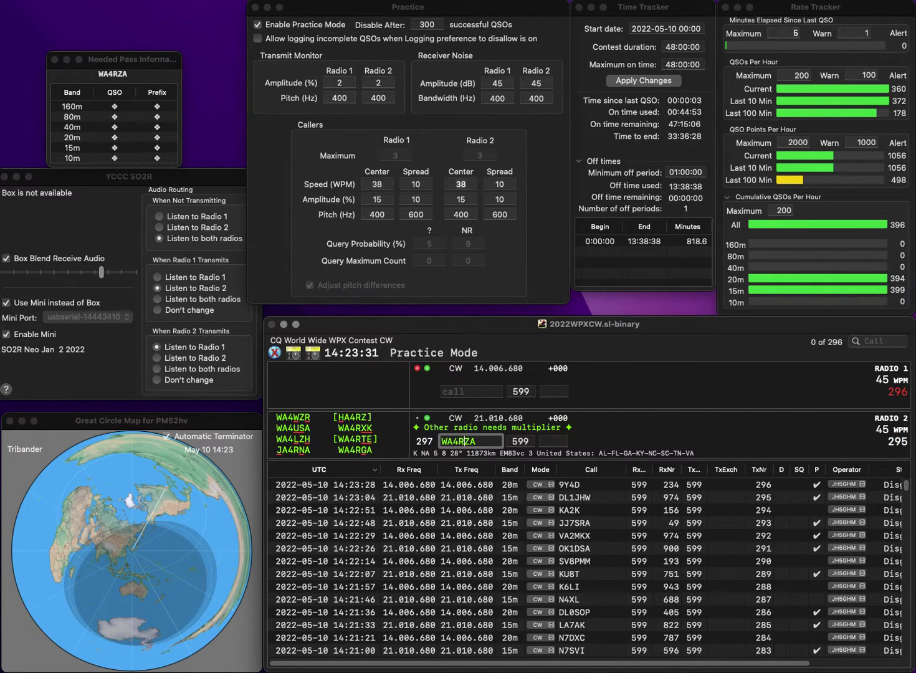
key(Delete)
text(G)
key(Return)
text(D)
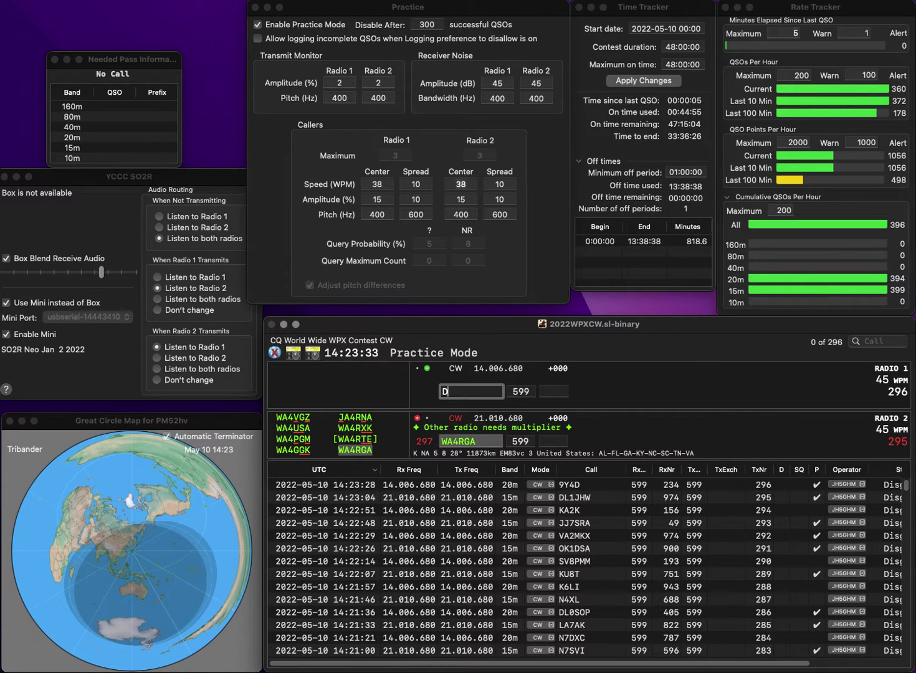
text(L5YAS)
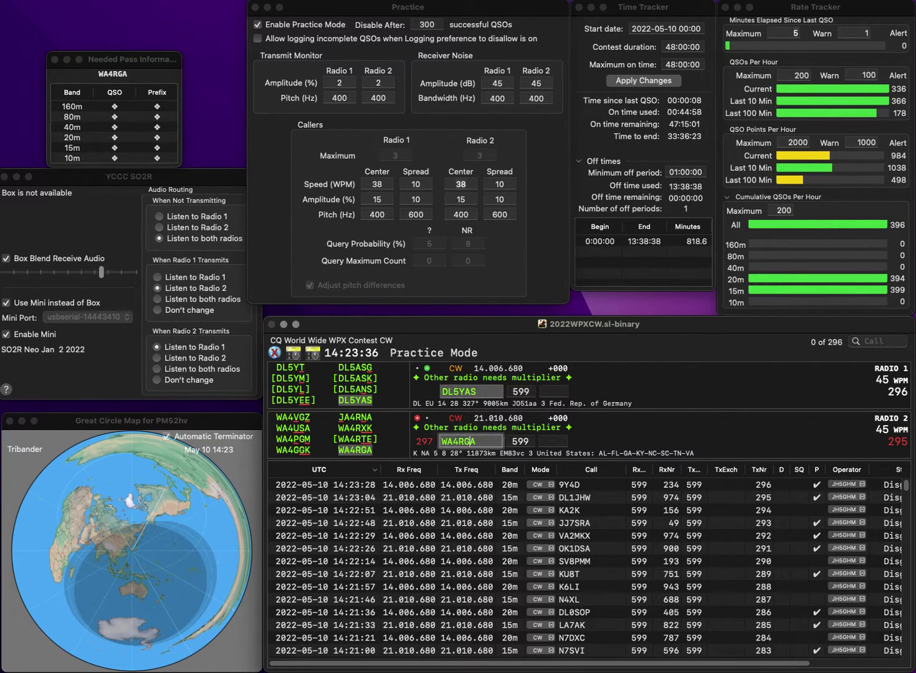
key(Return)
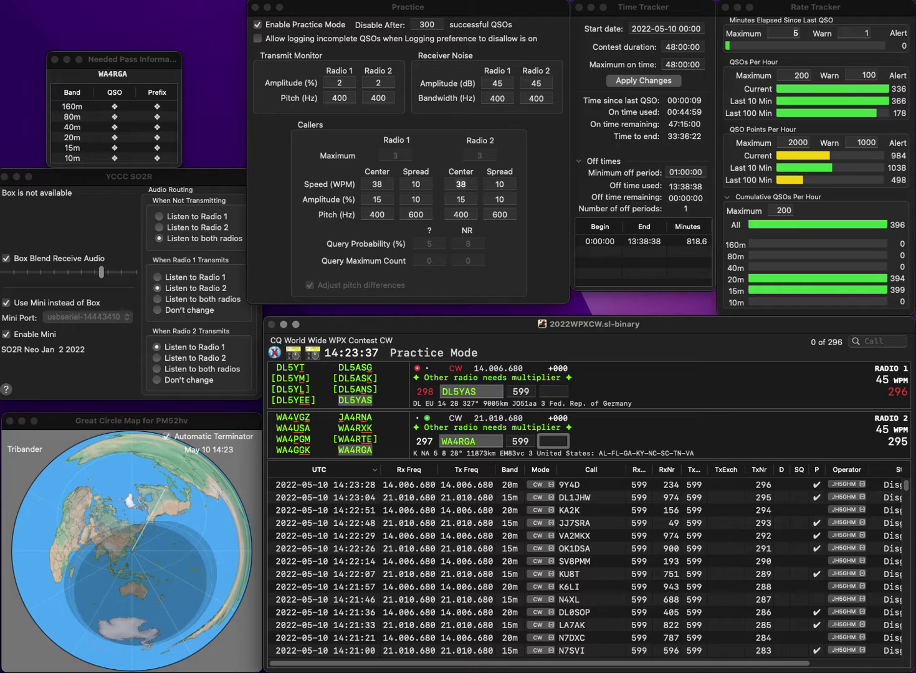
text(51)
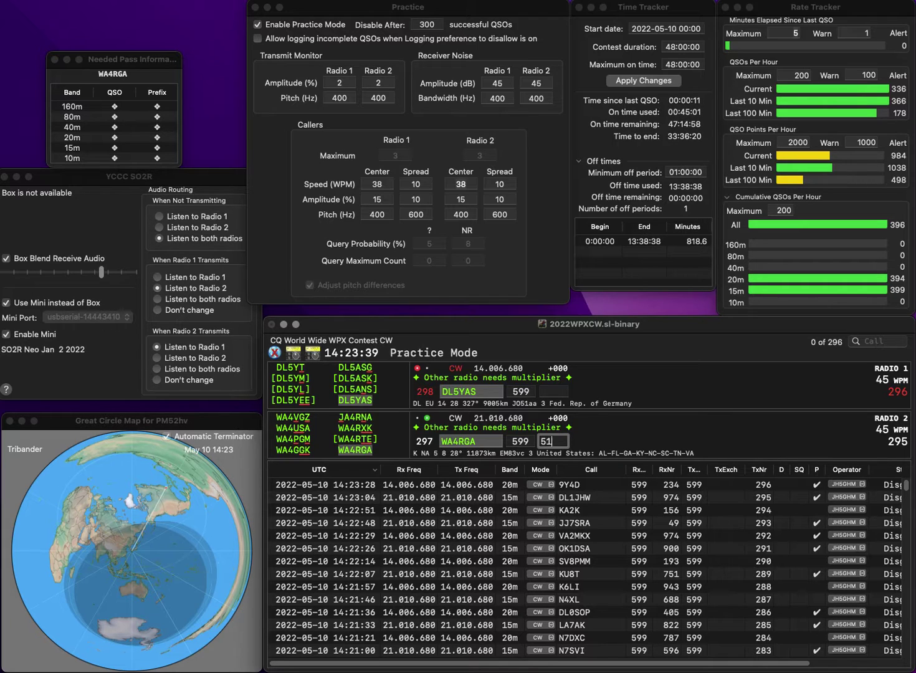
text(1)
key(Return)
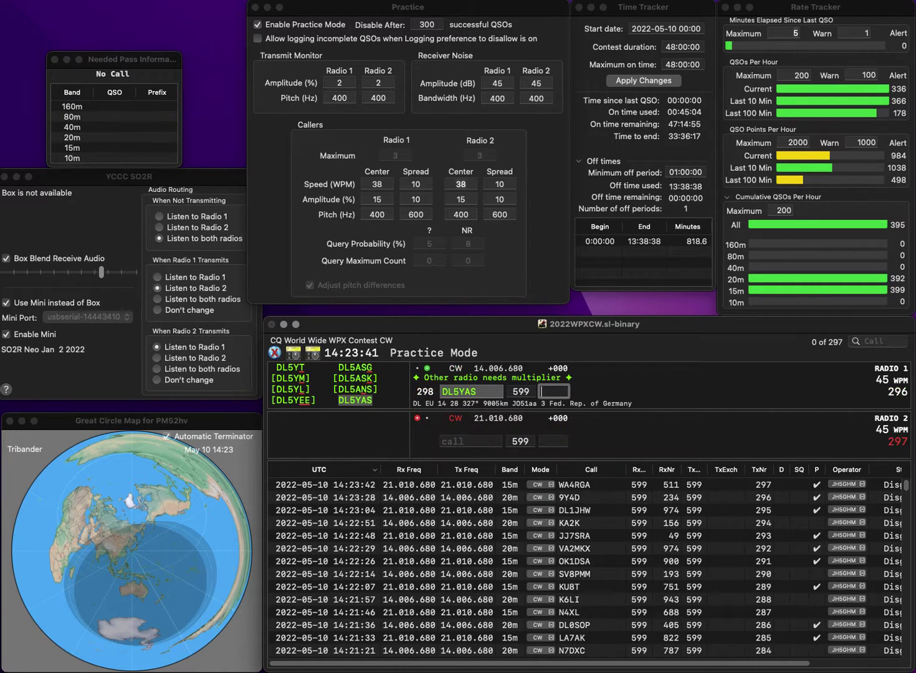
text(19)
key(Return)
text(RK3LC)
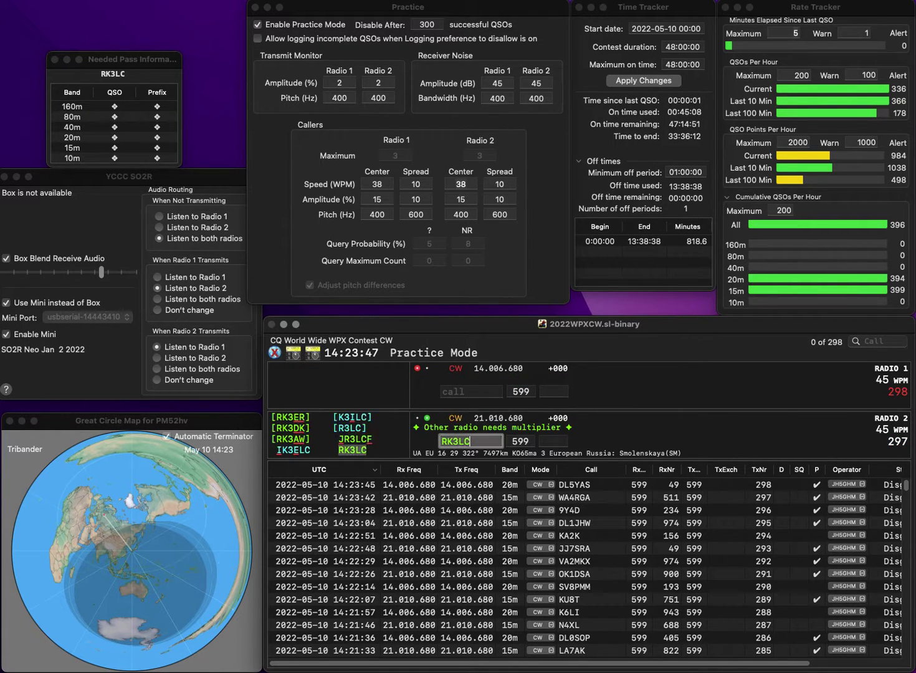
key(Return)
text(VE3)
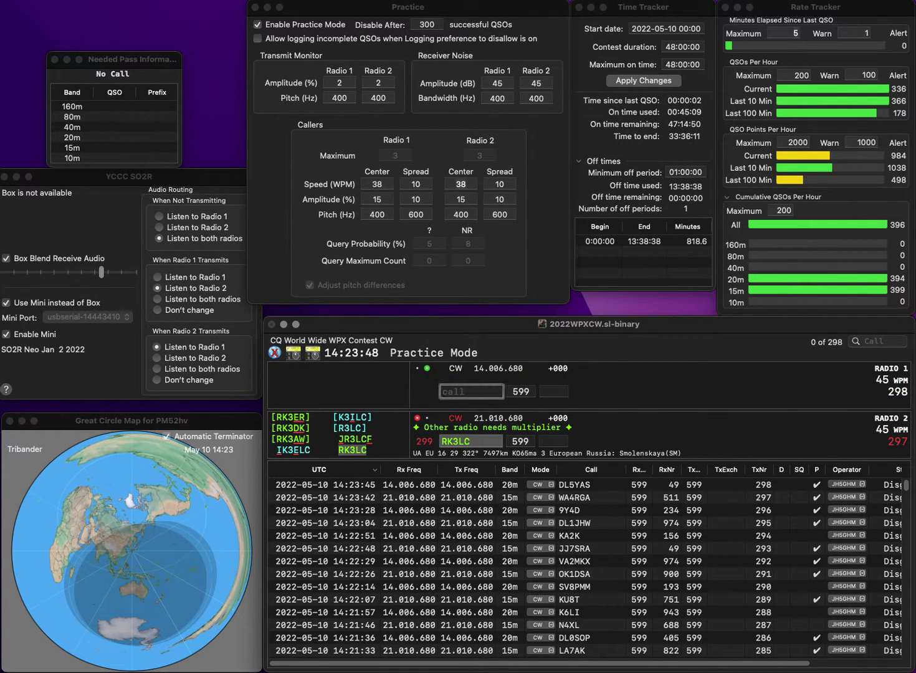
text(RKS)
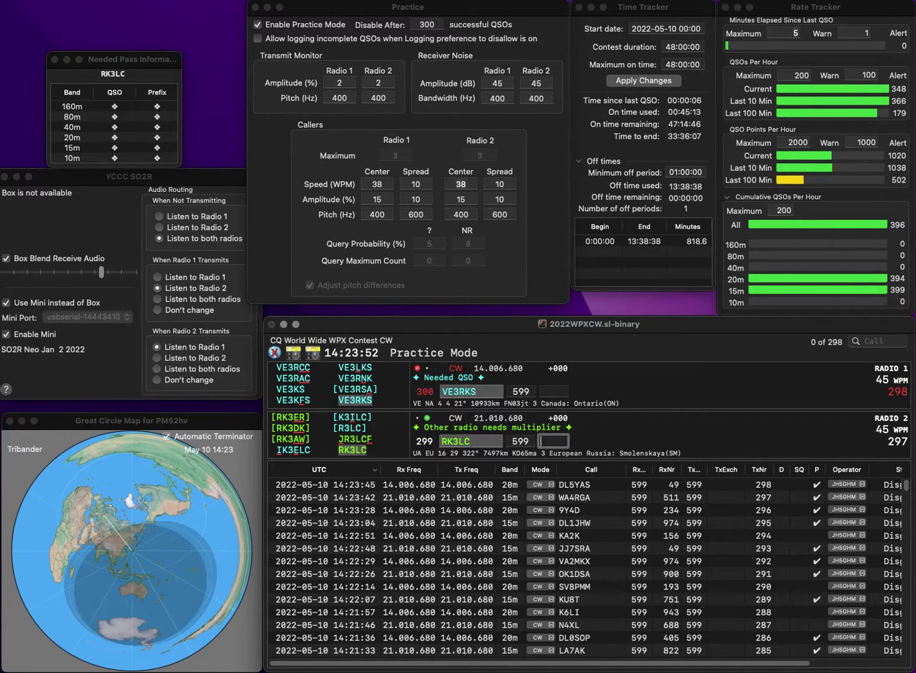
text(801)
key(Return)
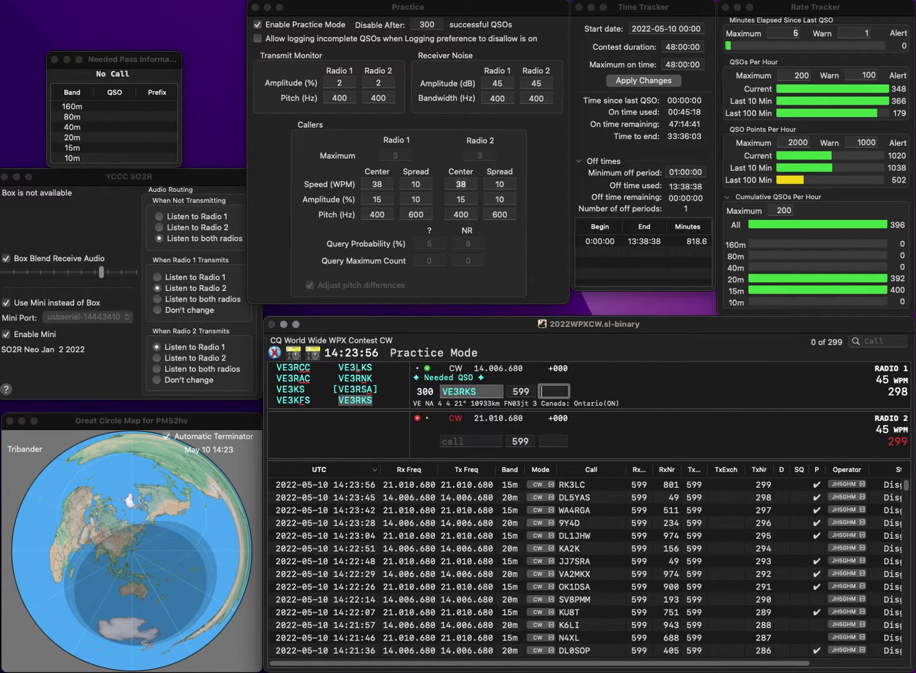
text(390)
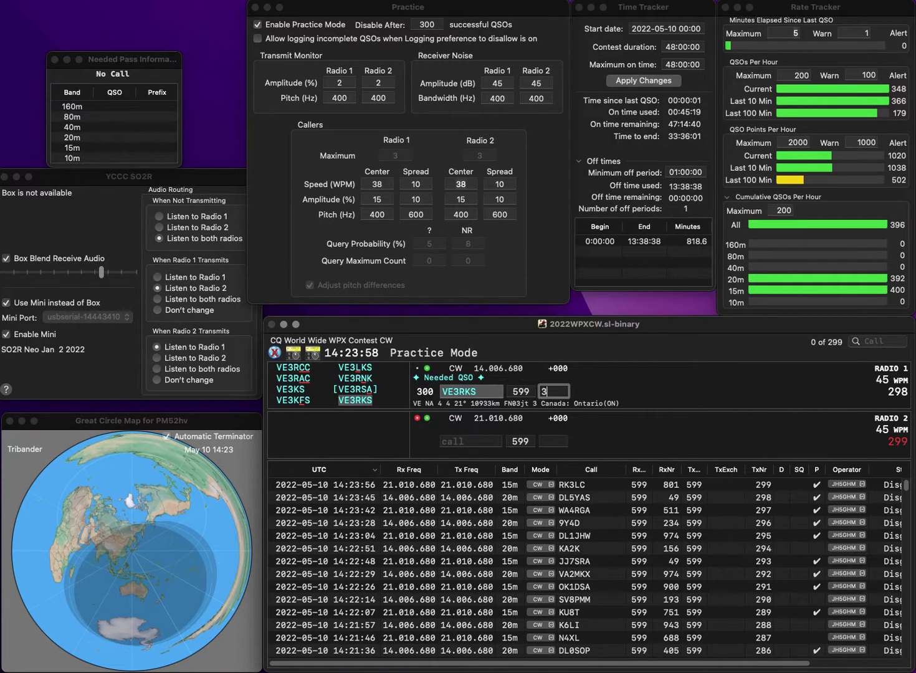
key(Return)
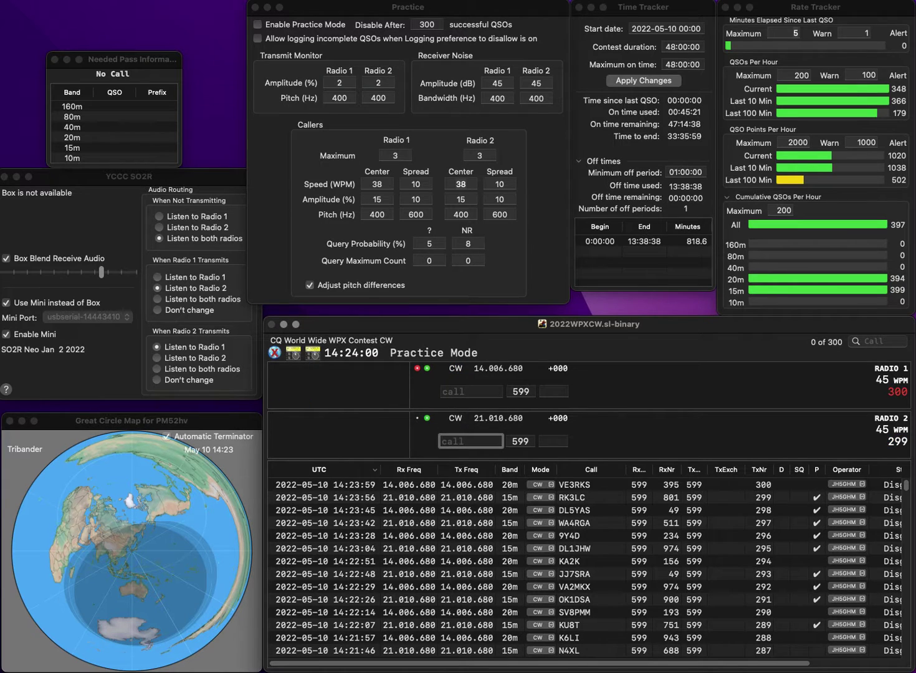
text(TI)
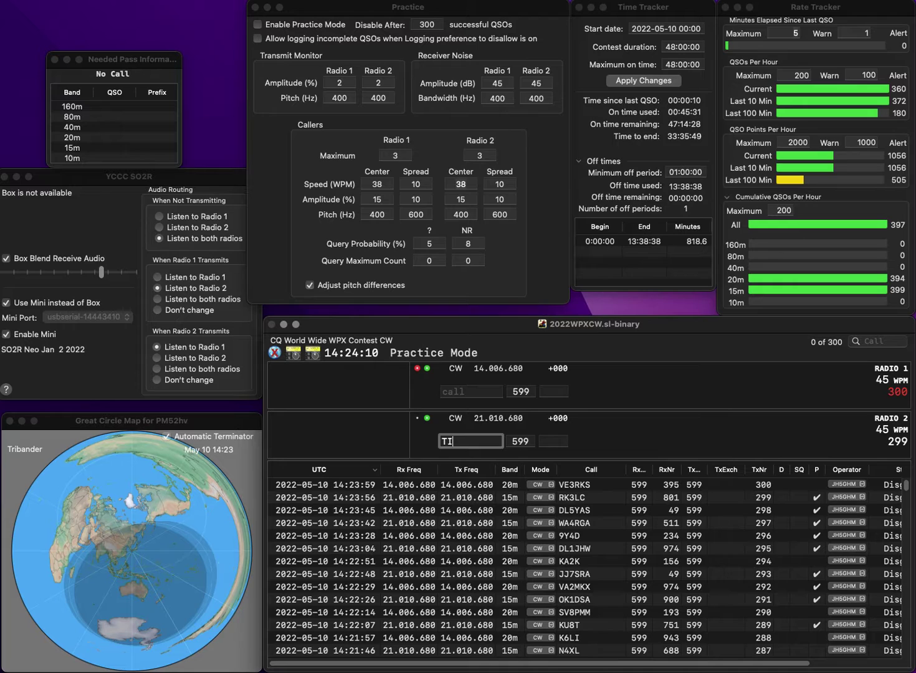
key(BackSpace)
key(BackSpace)
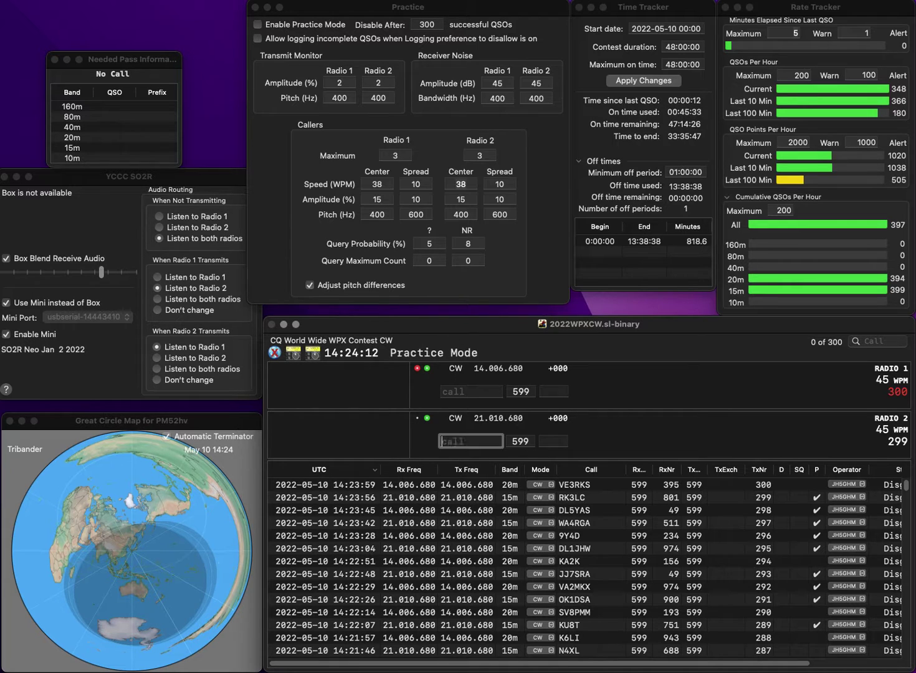